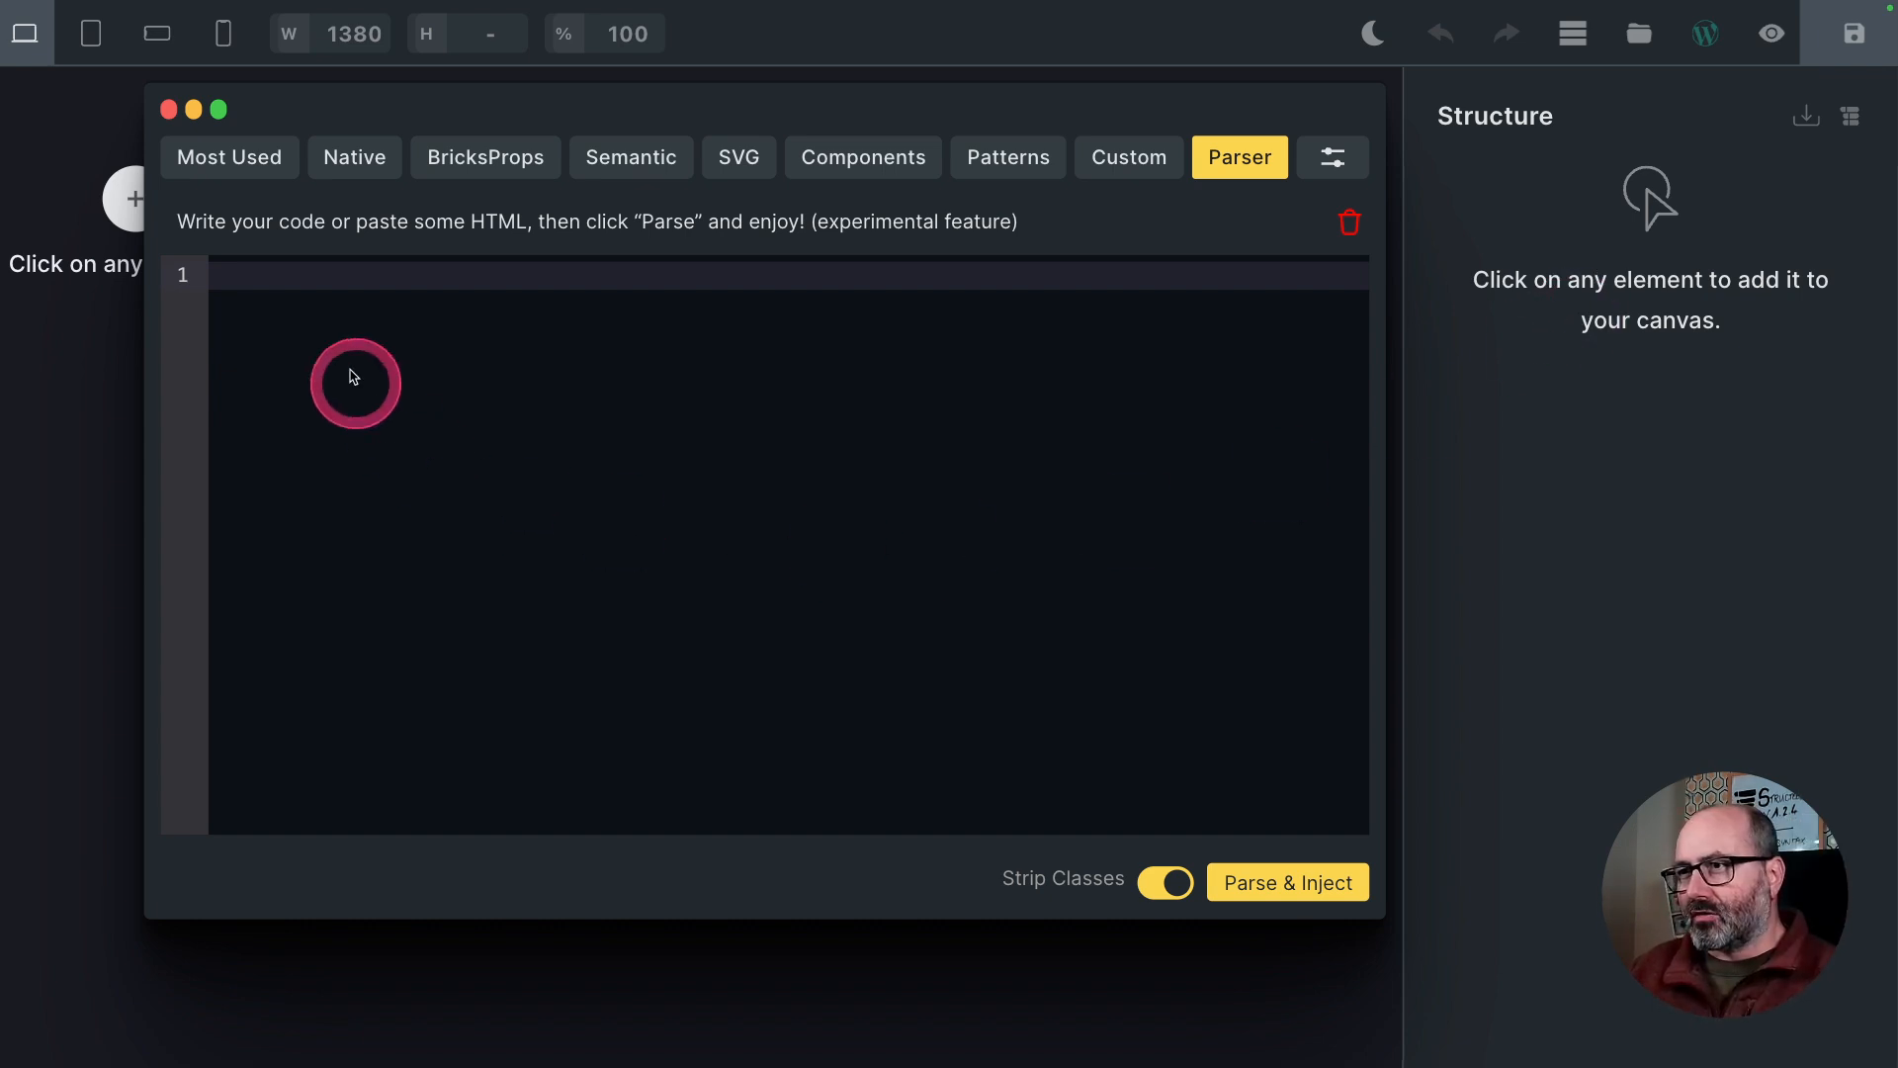
Write an empty blockquote element in the parser's code editor, using the autocomplete suggestion for the opening tag
left_click(364, 340)
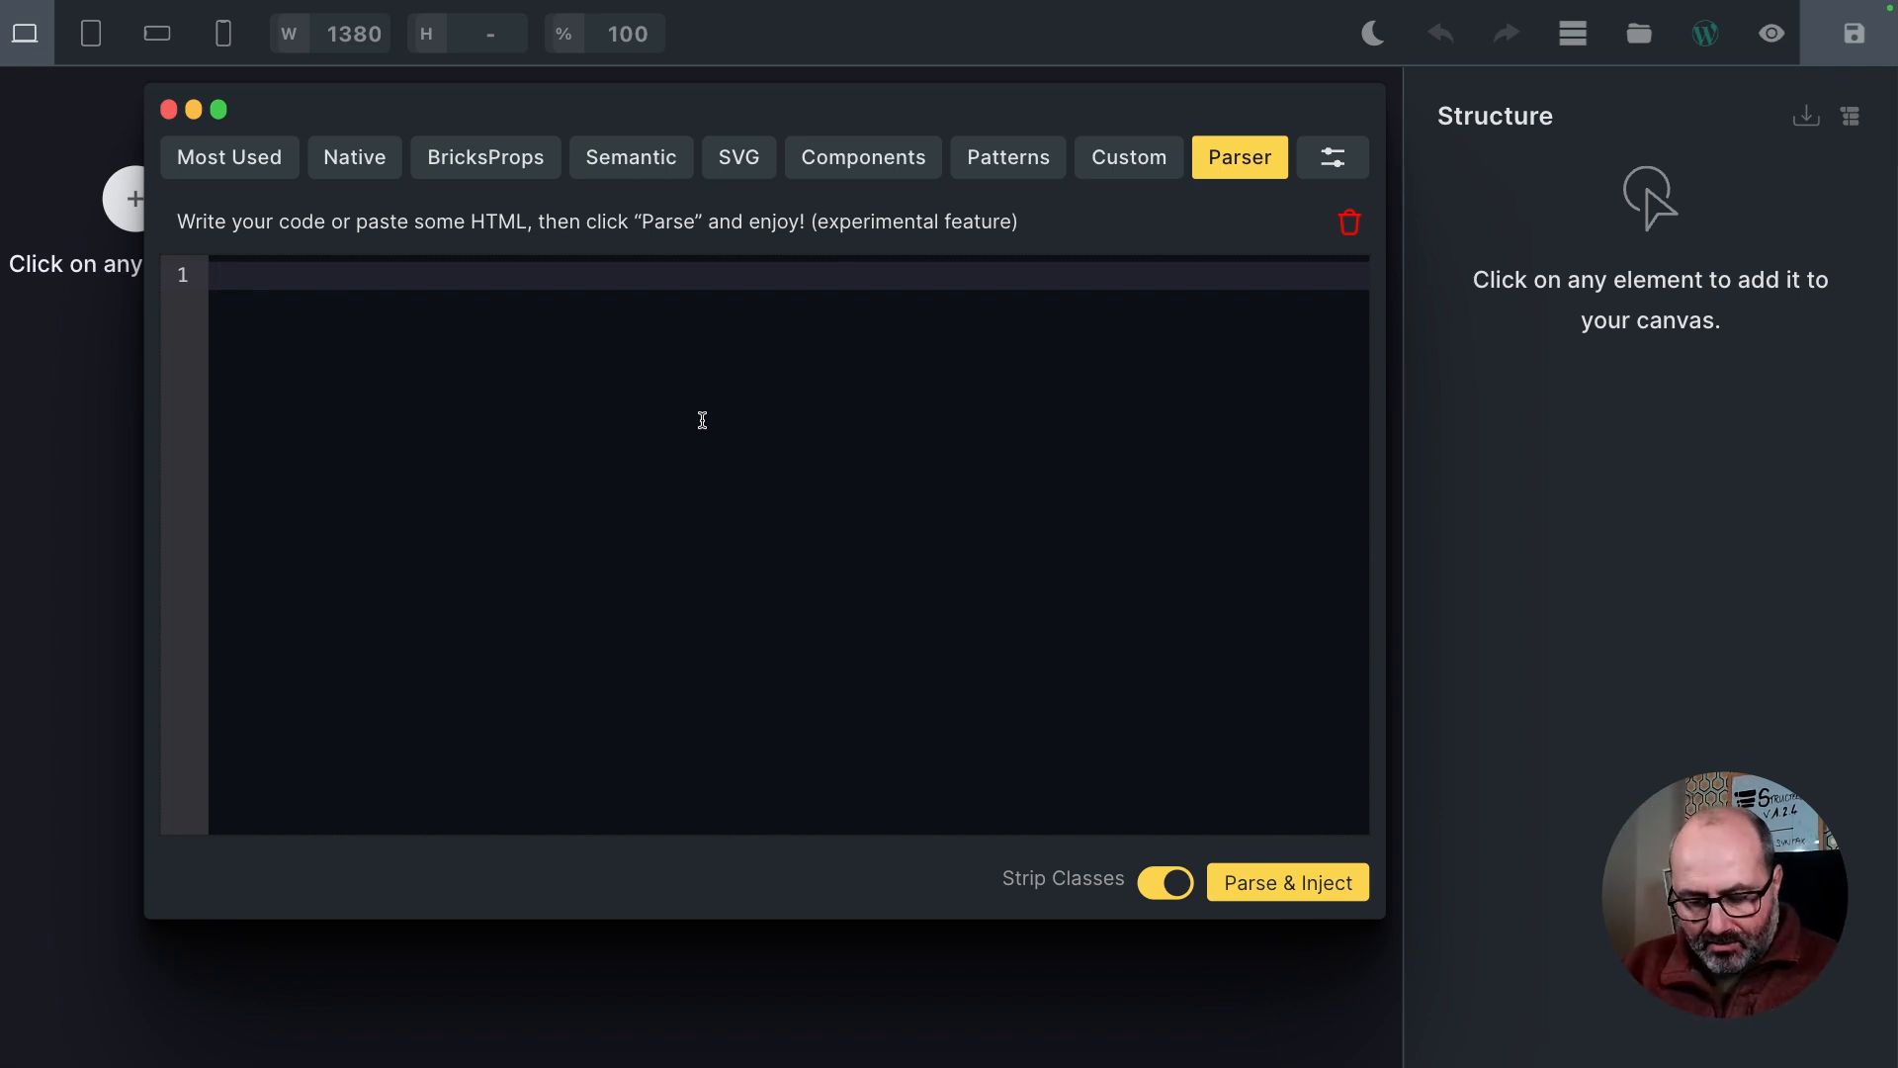
type("<b")
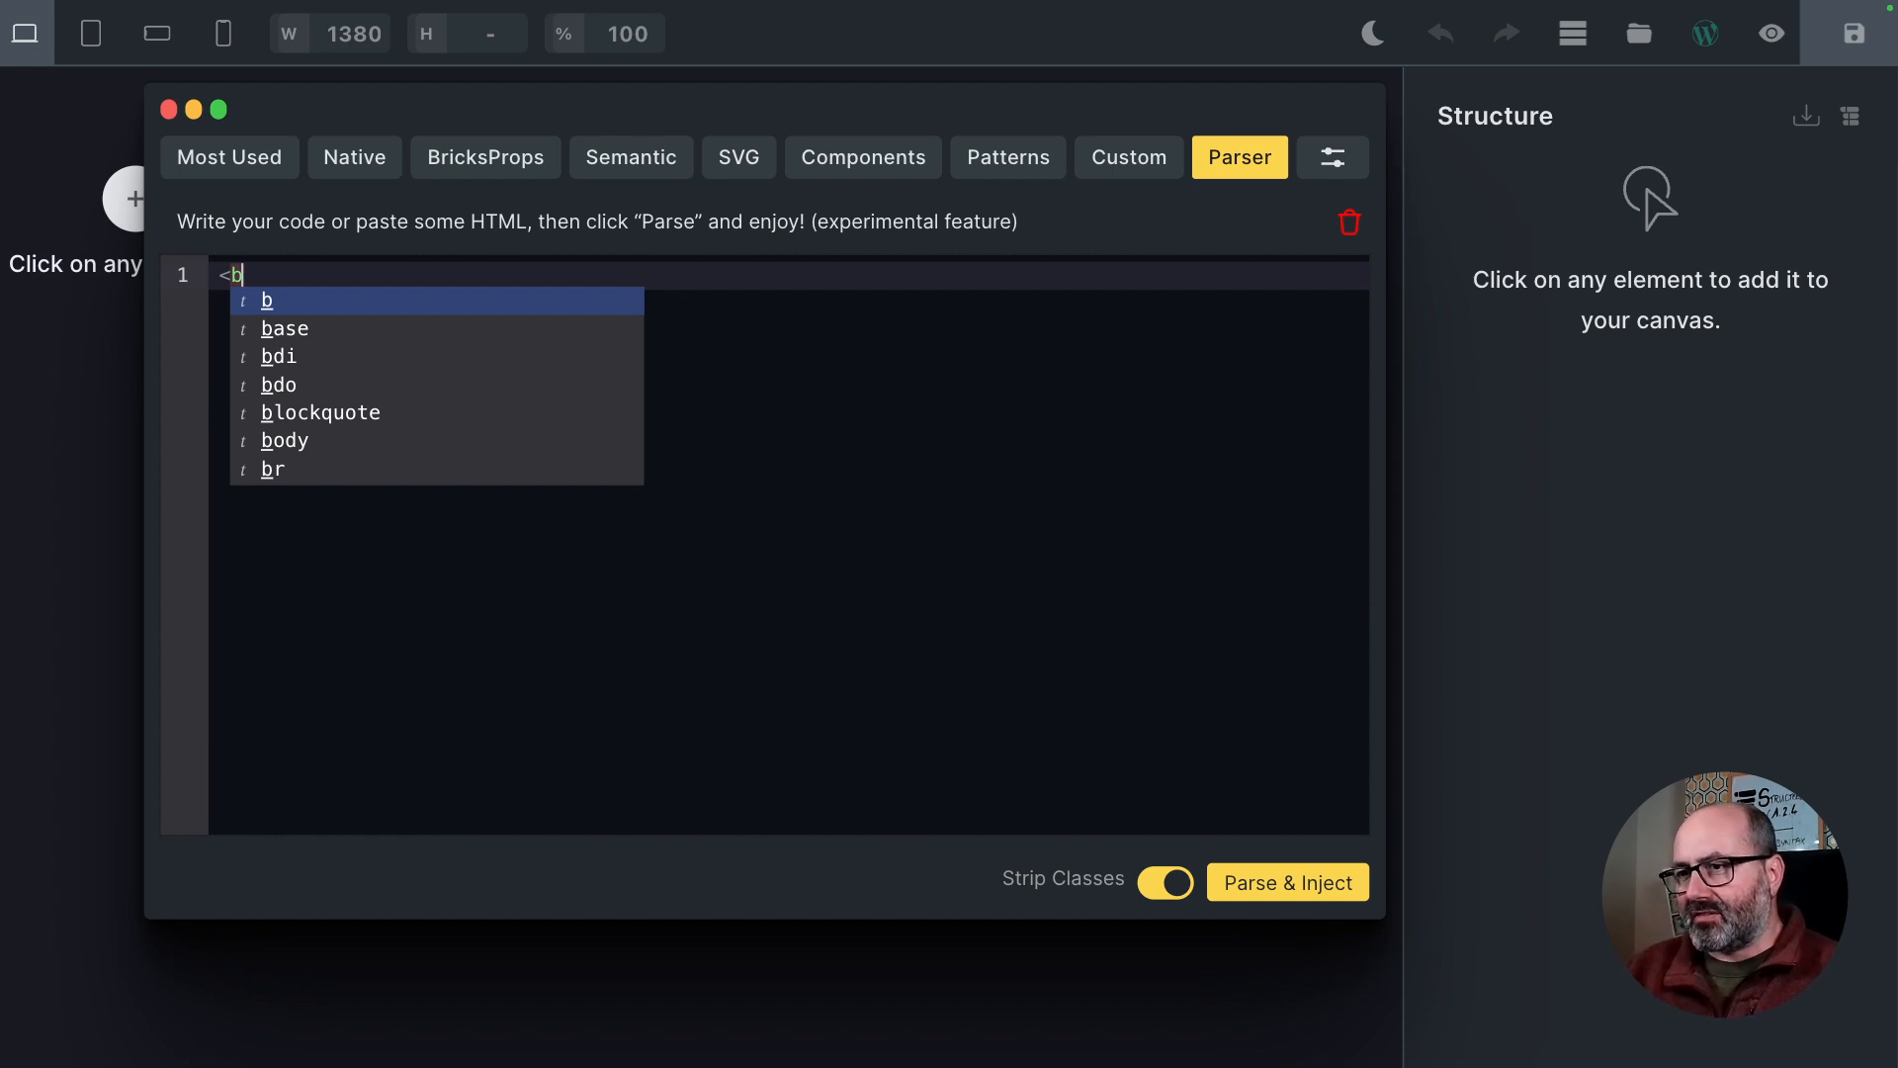
key("Down")
key("Down")
key("Down")
key("Down")
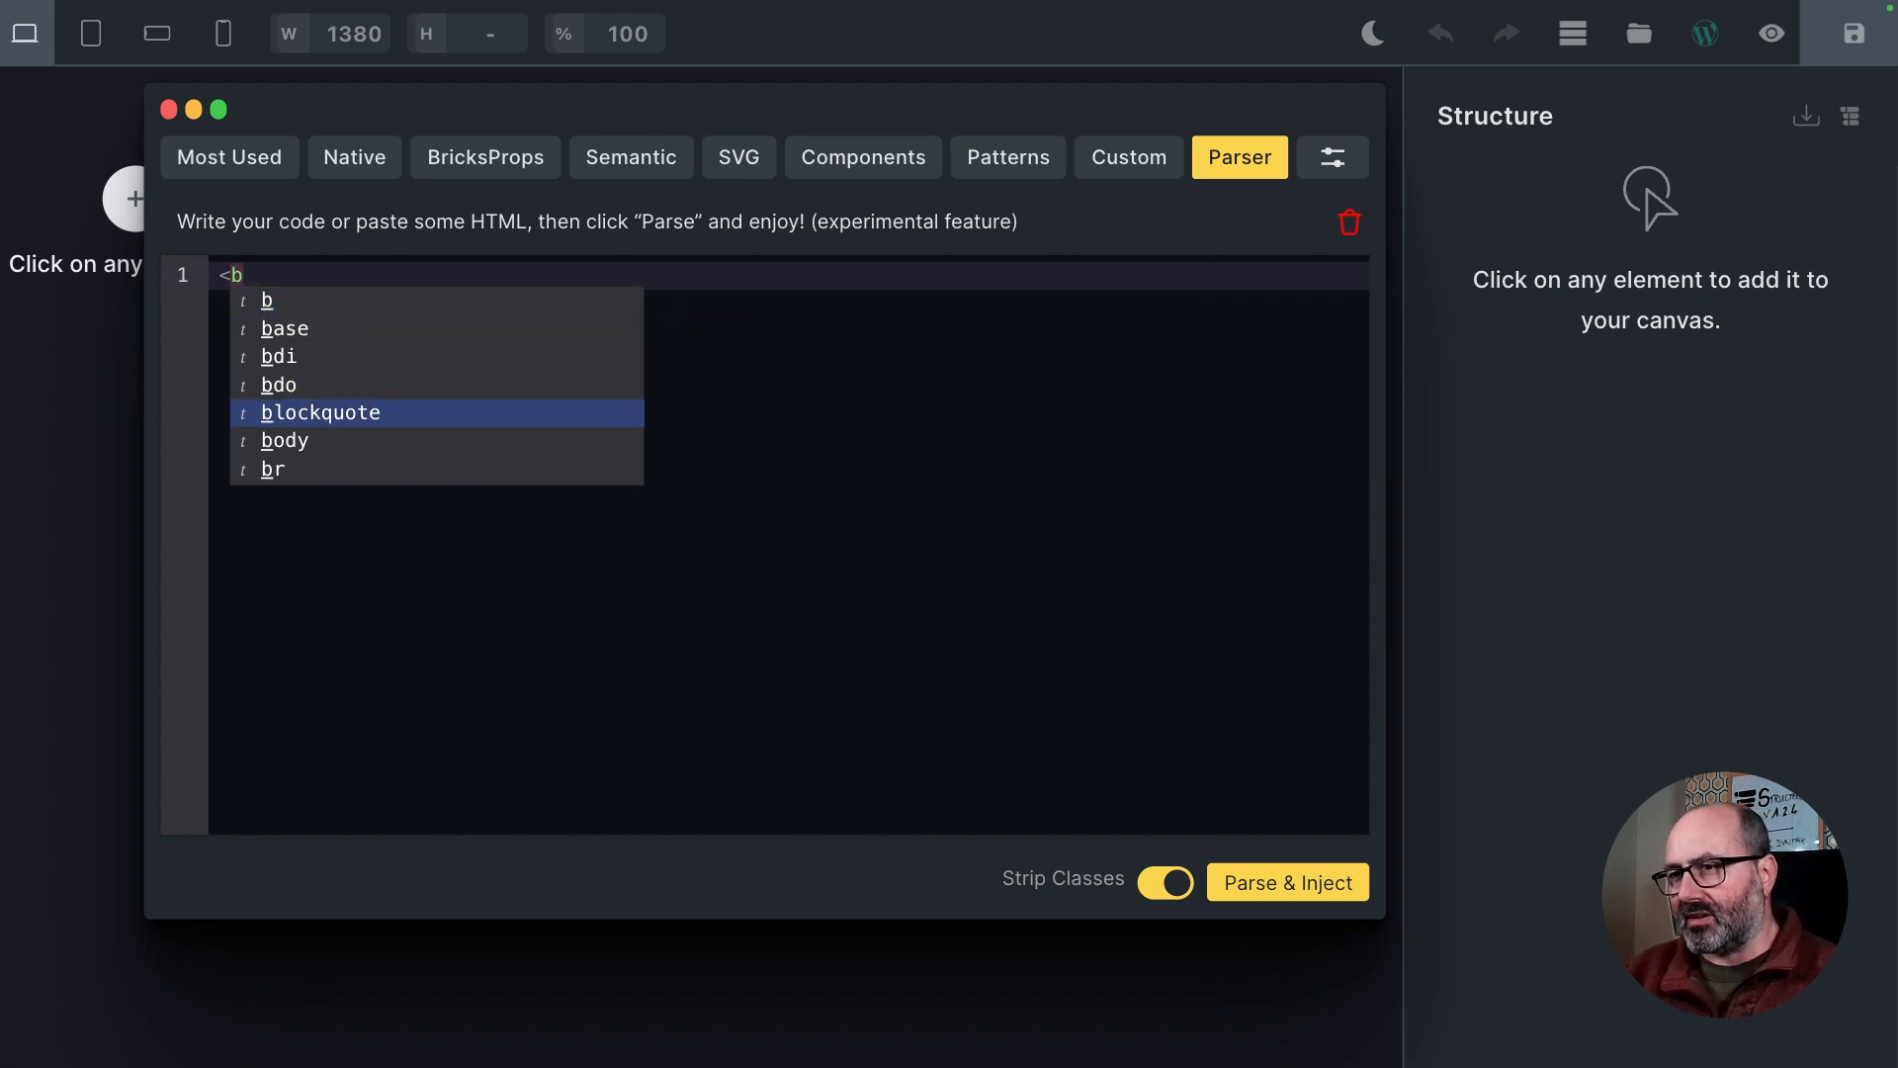
key("Return")
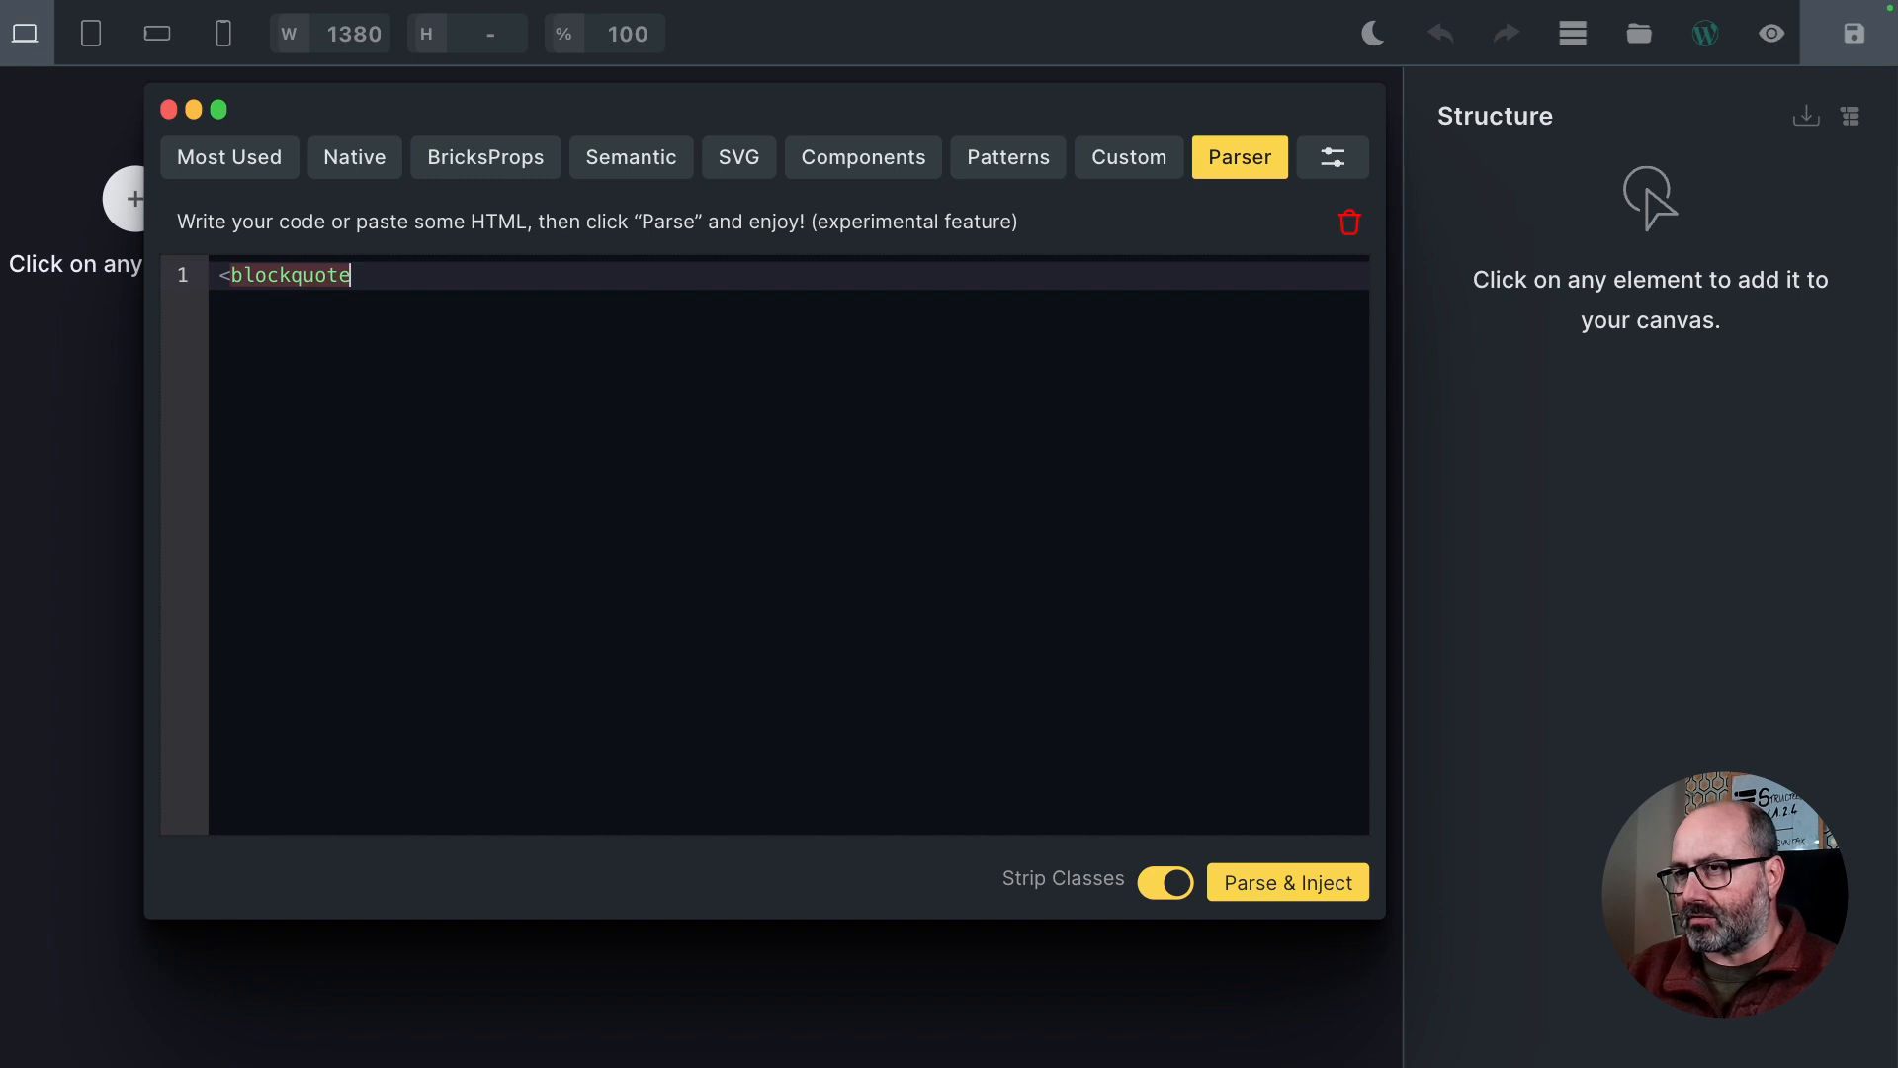
type("></blockquote>")
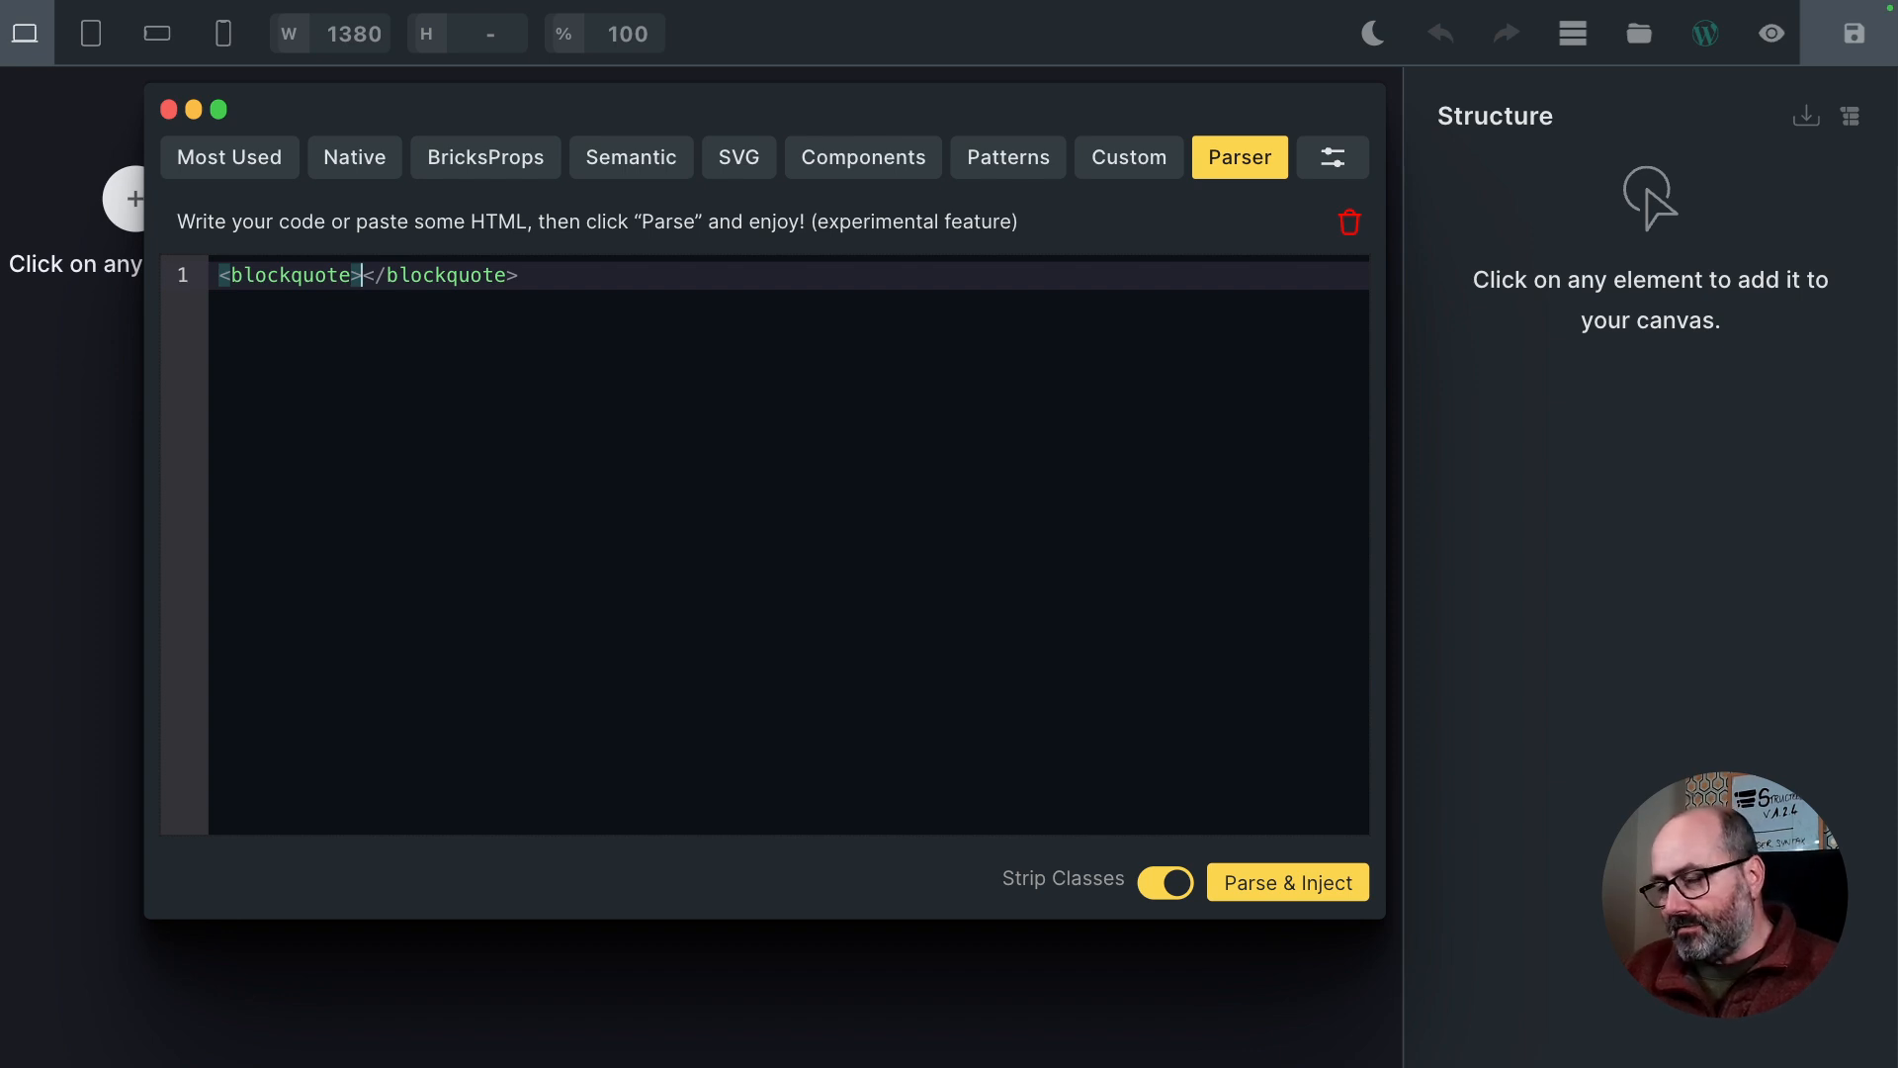
Find every "blockquote" in the parser code and replace all of them with "cite"
key("ctrl+f")
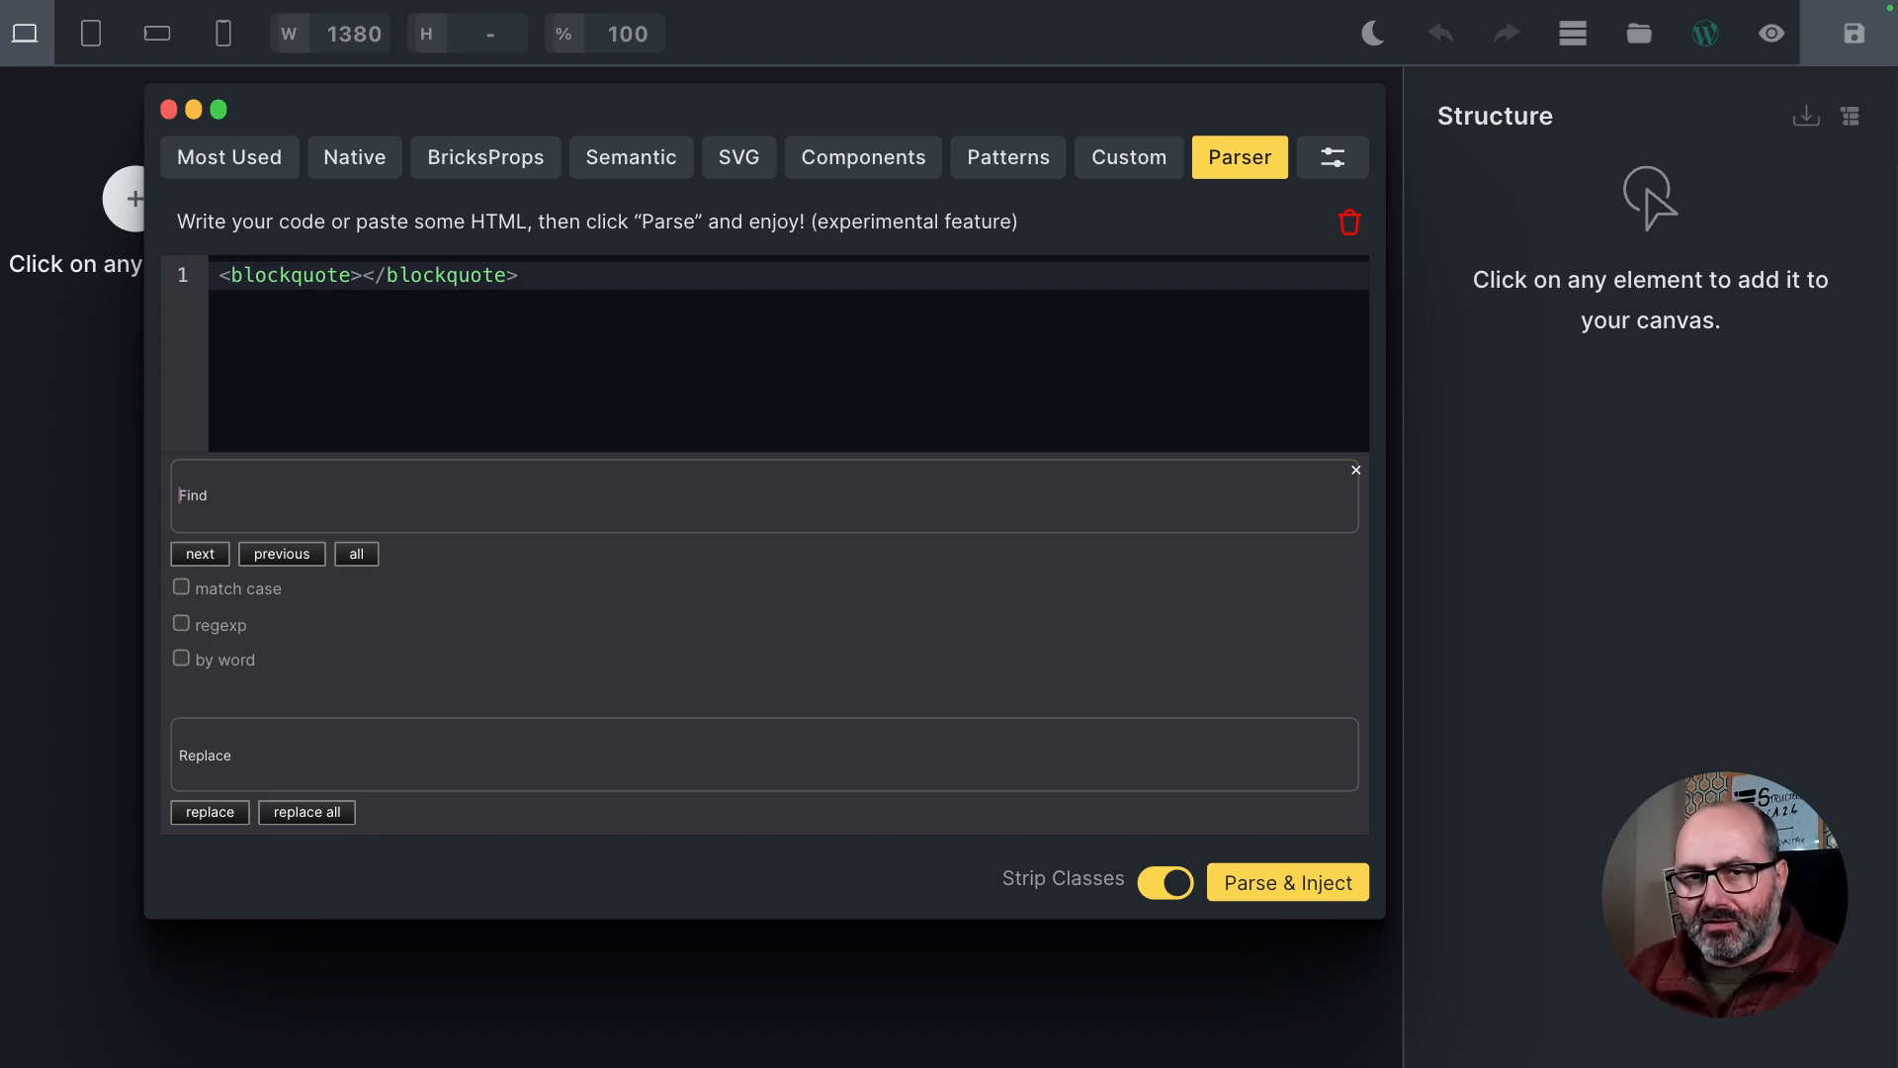
type("blocquote")
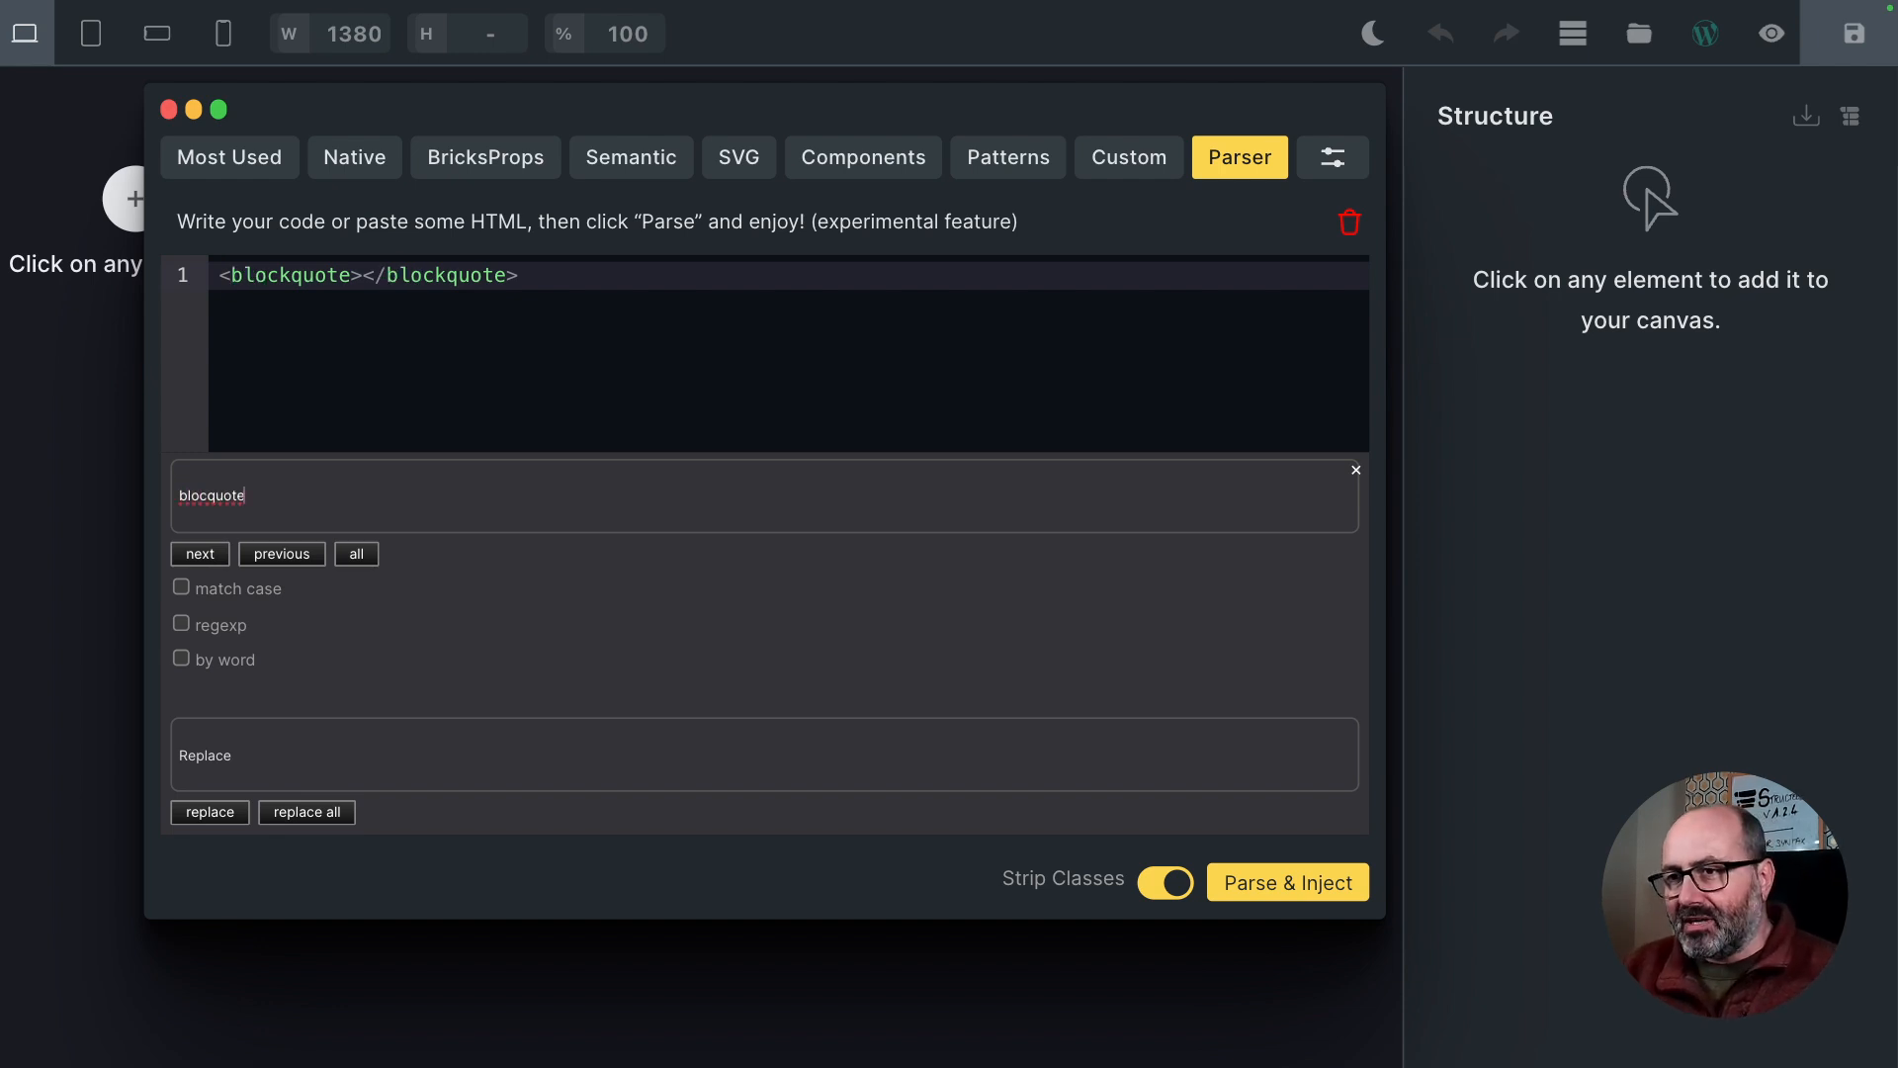
key("Left")
key("Left")
key("Left")
key("Left")
key("Left")
type("k")
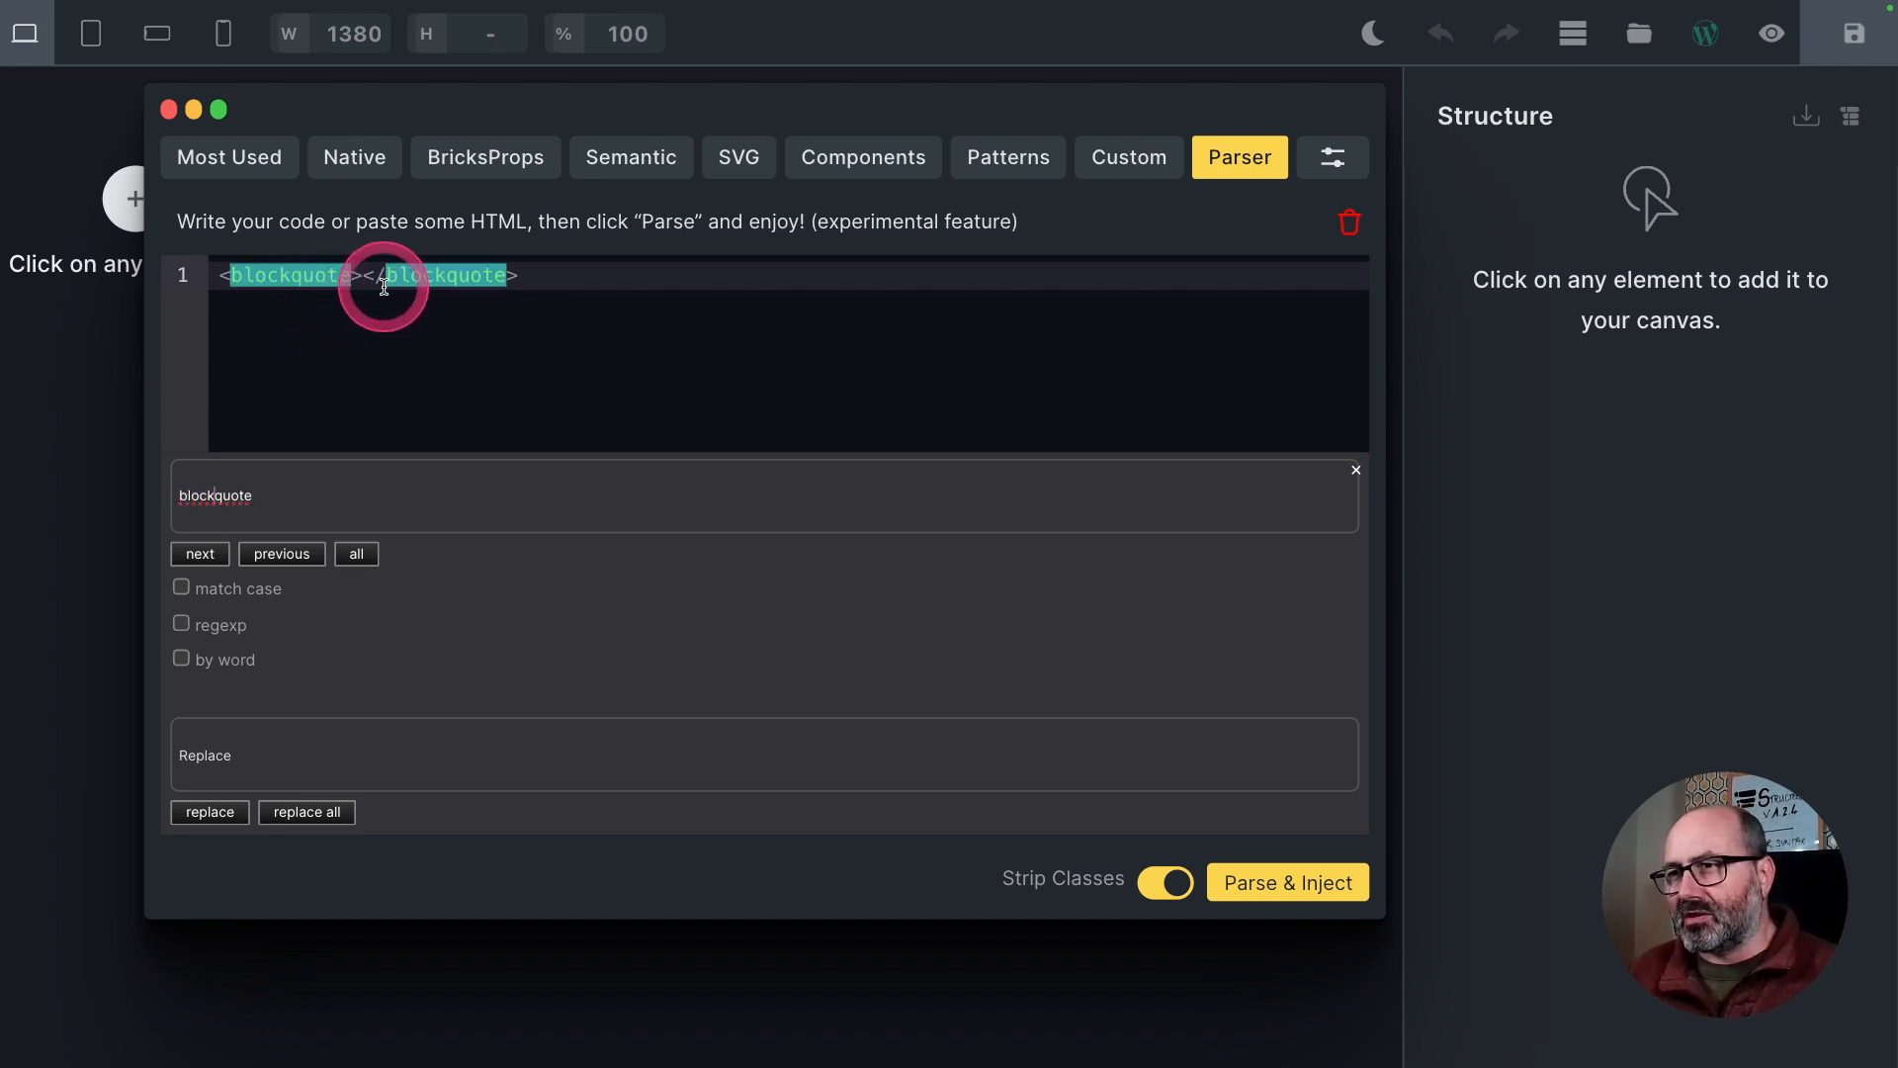
type("cite")
left_click(323, 813)
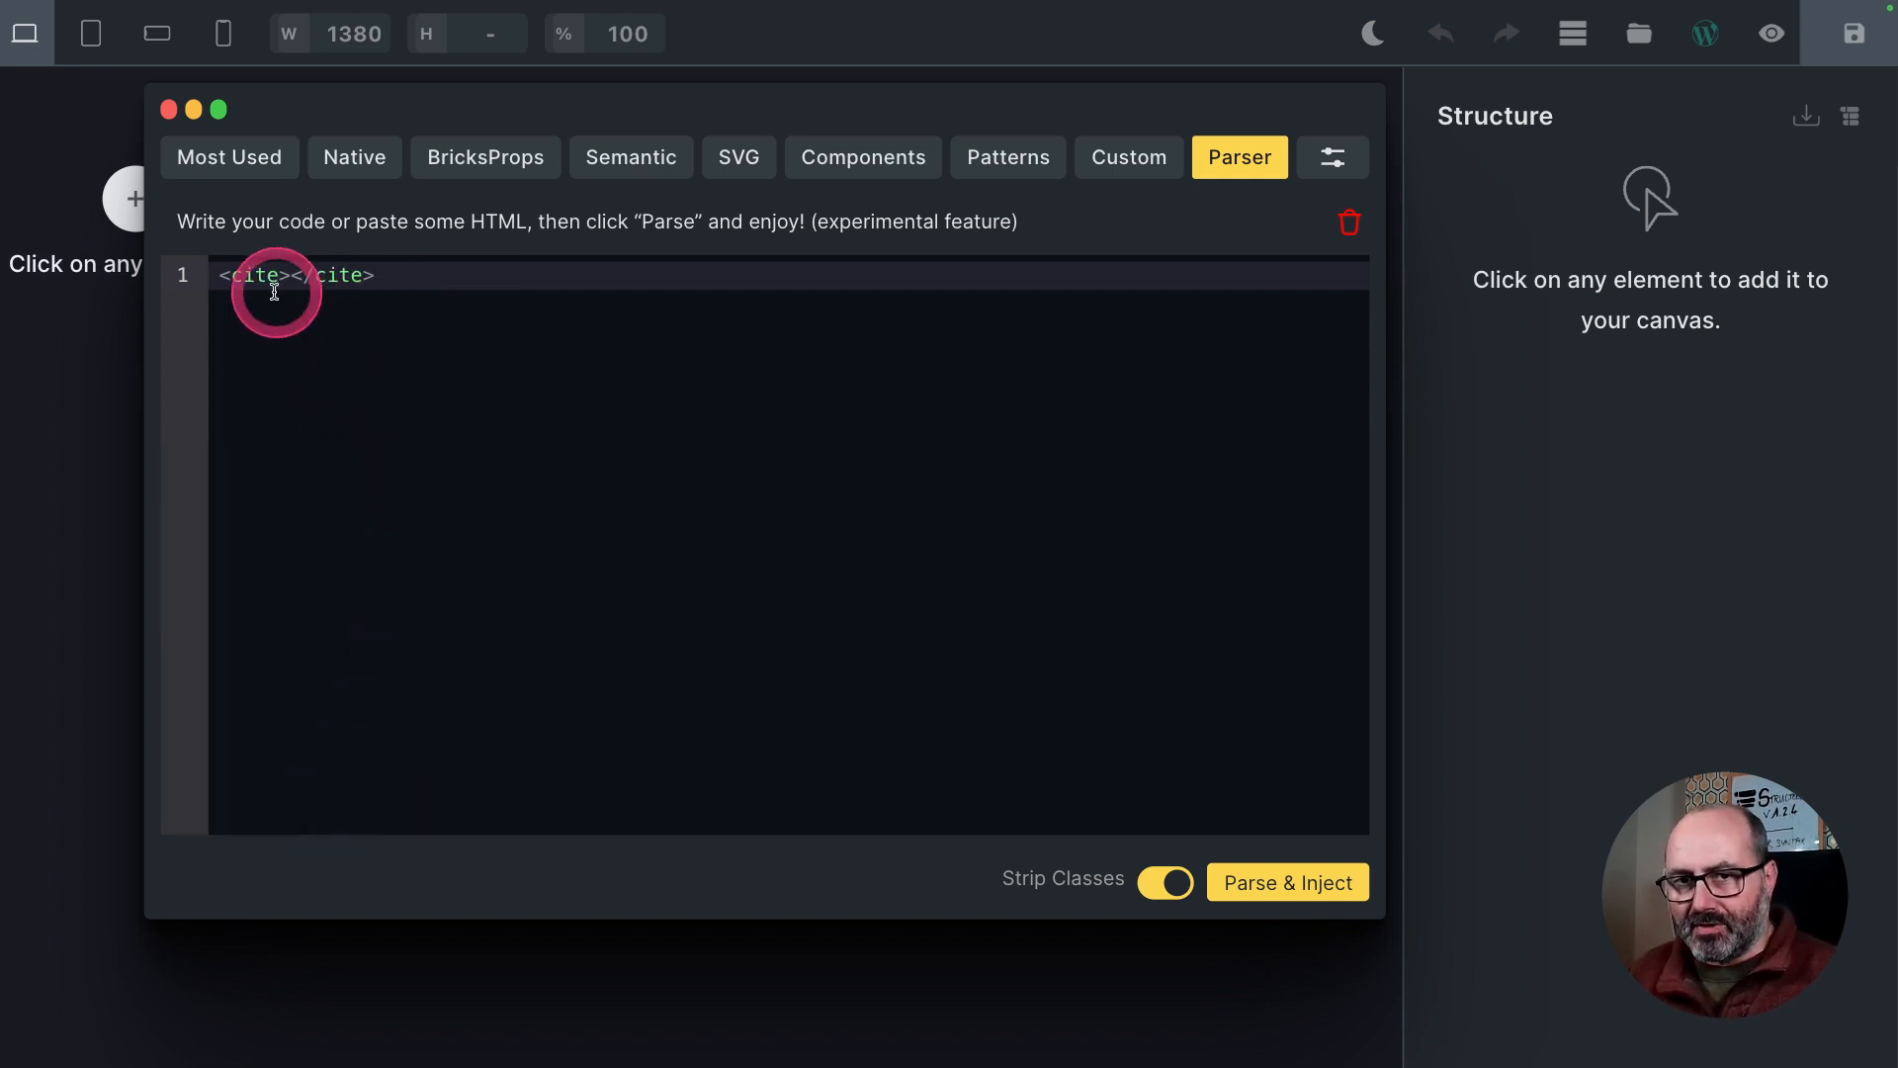
Replace all the parser code with a section element that contains a nested div
key("ctrl+a")
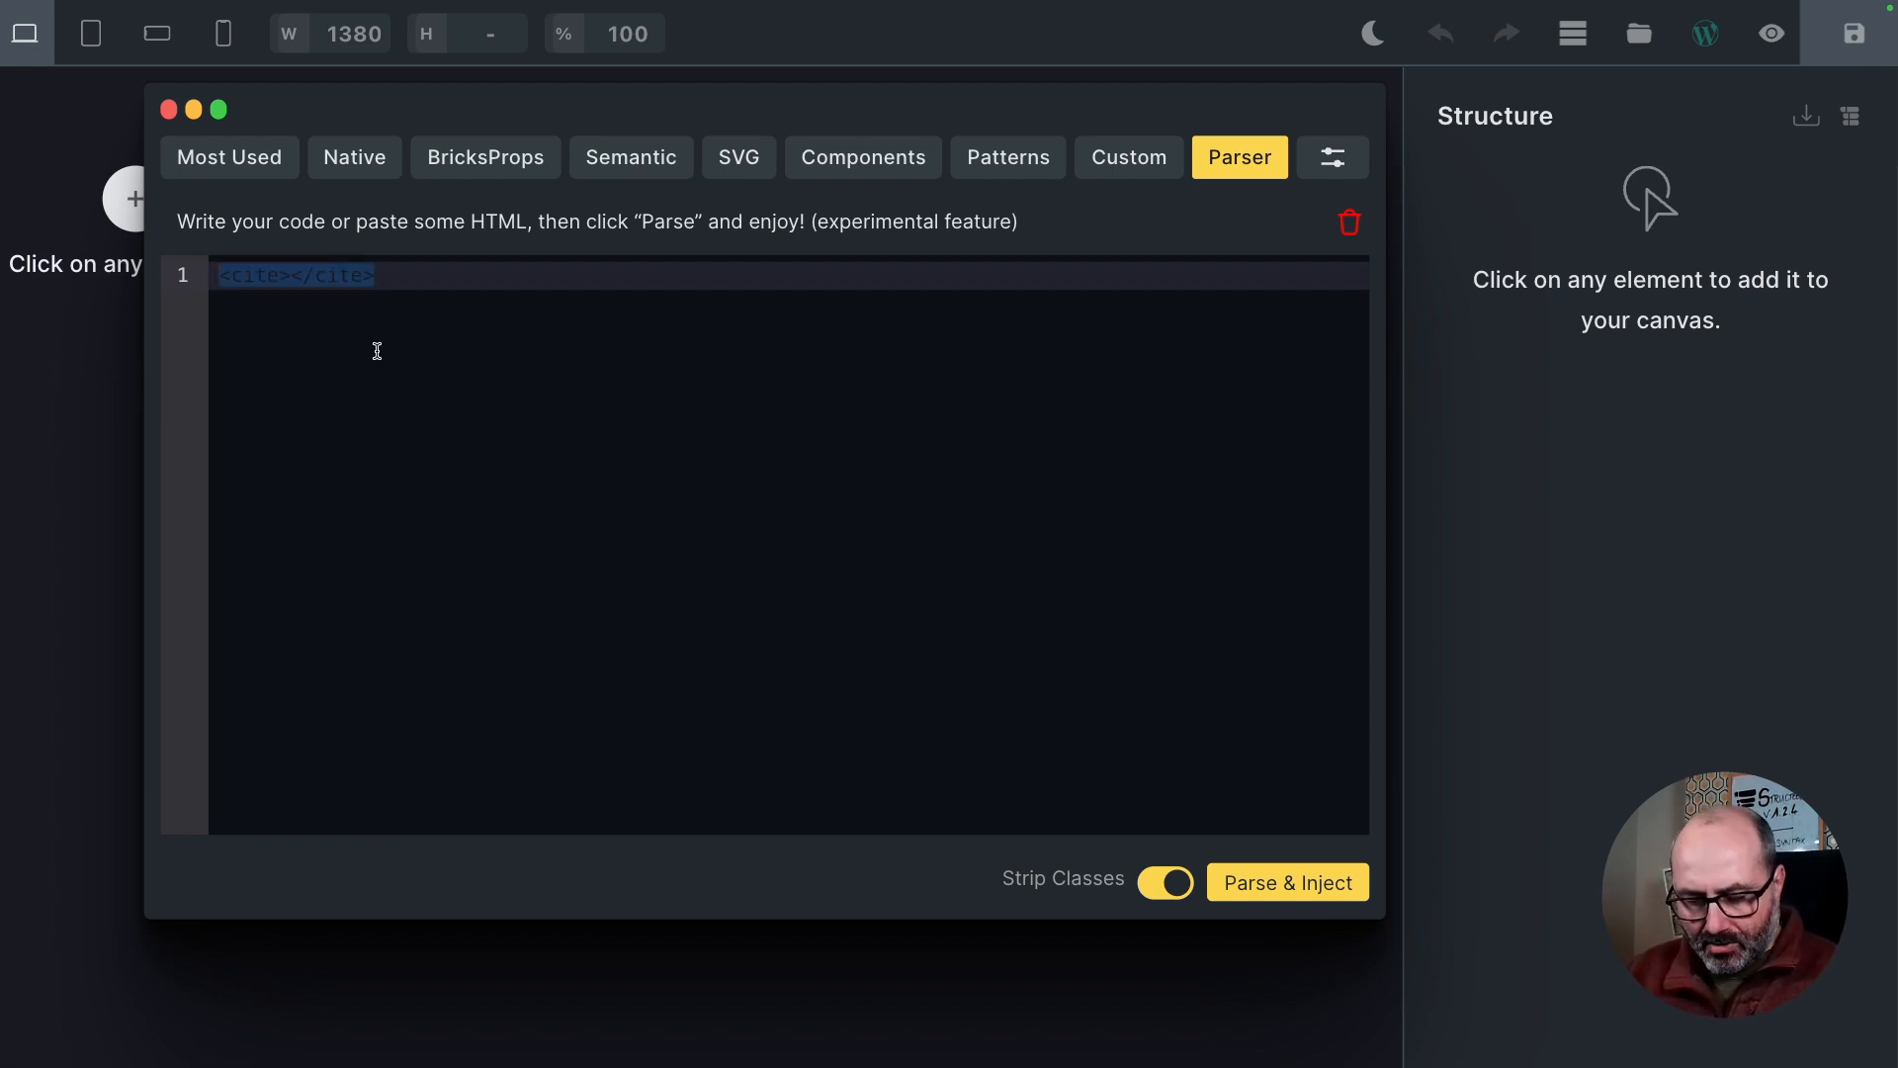
type("<section")
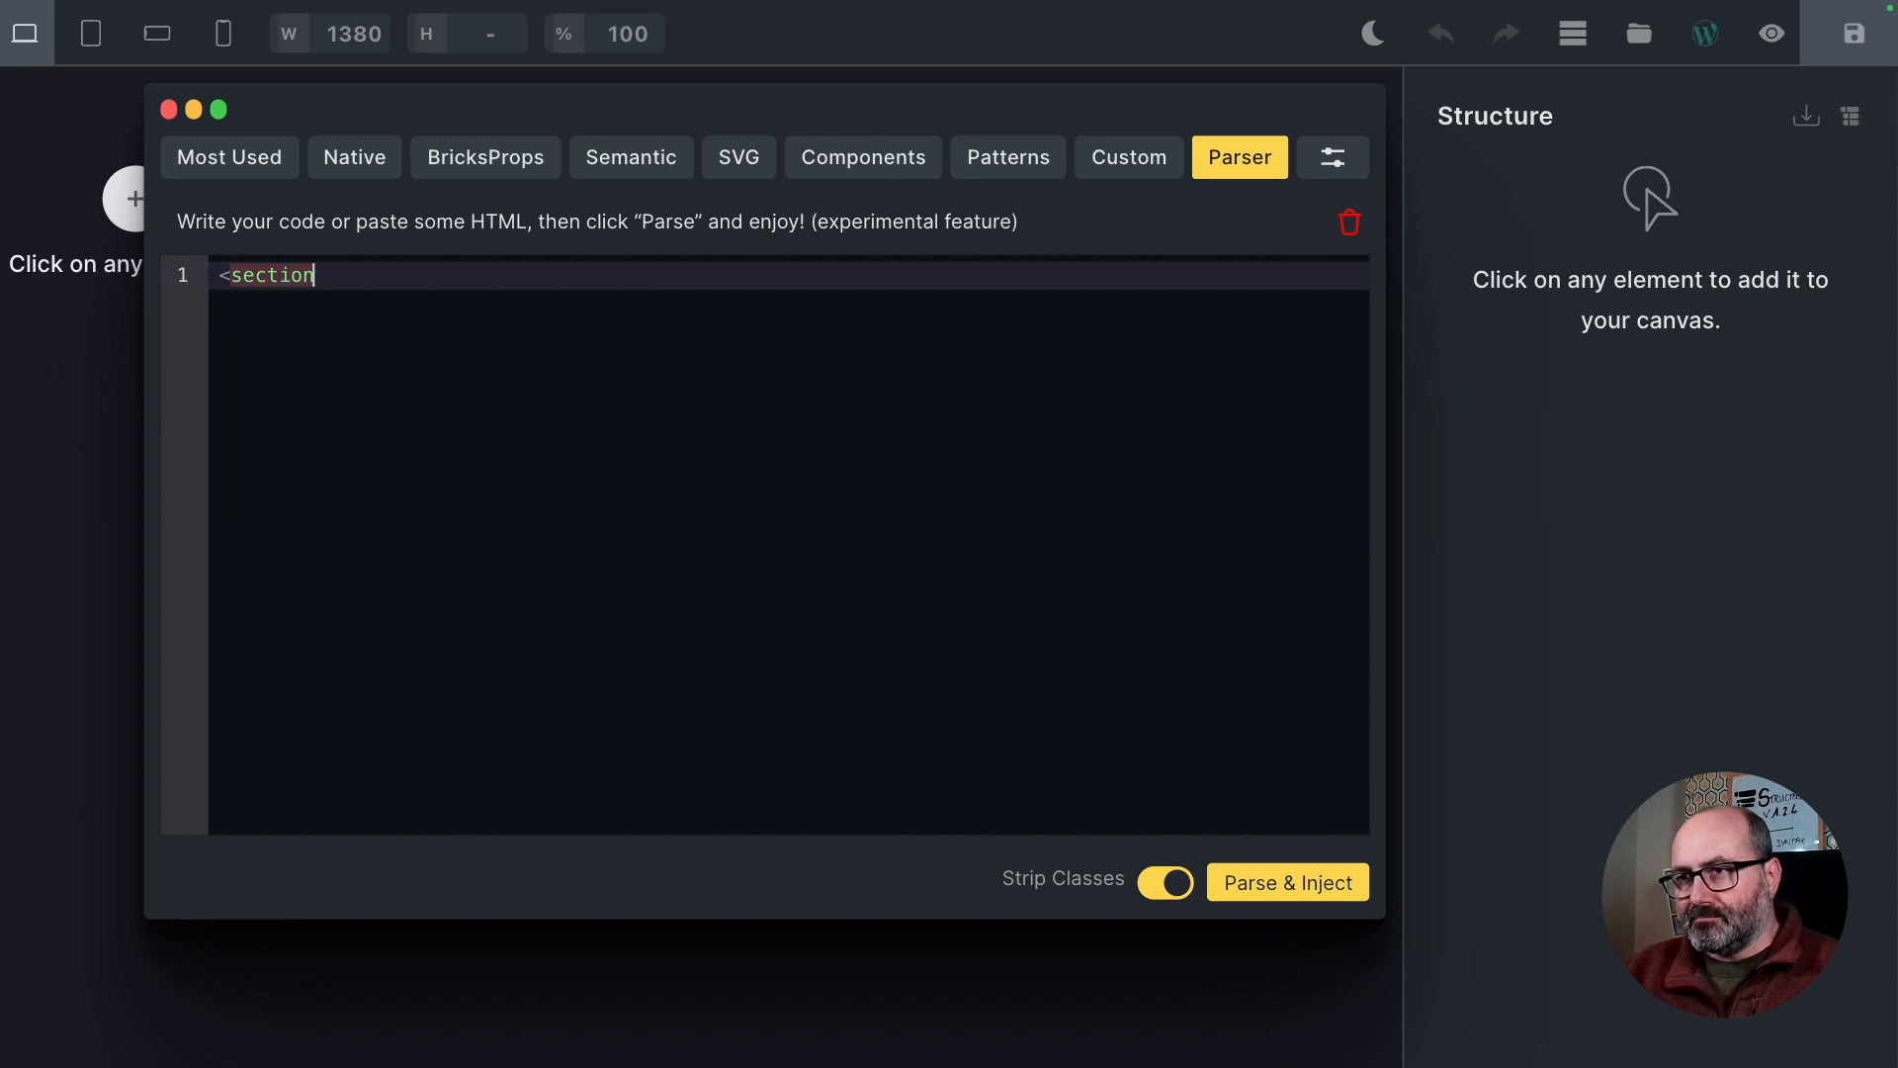
type(">")
key("Return")
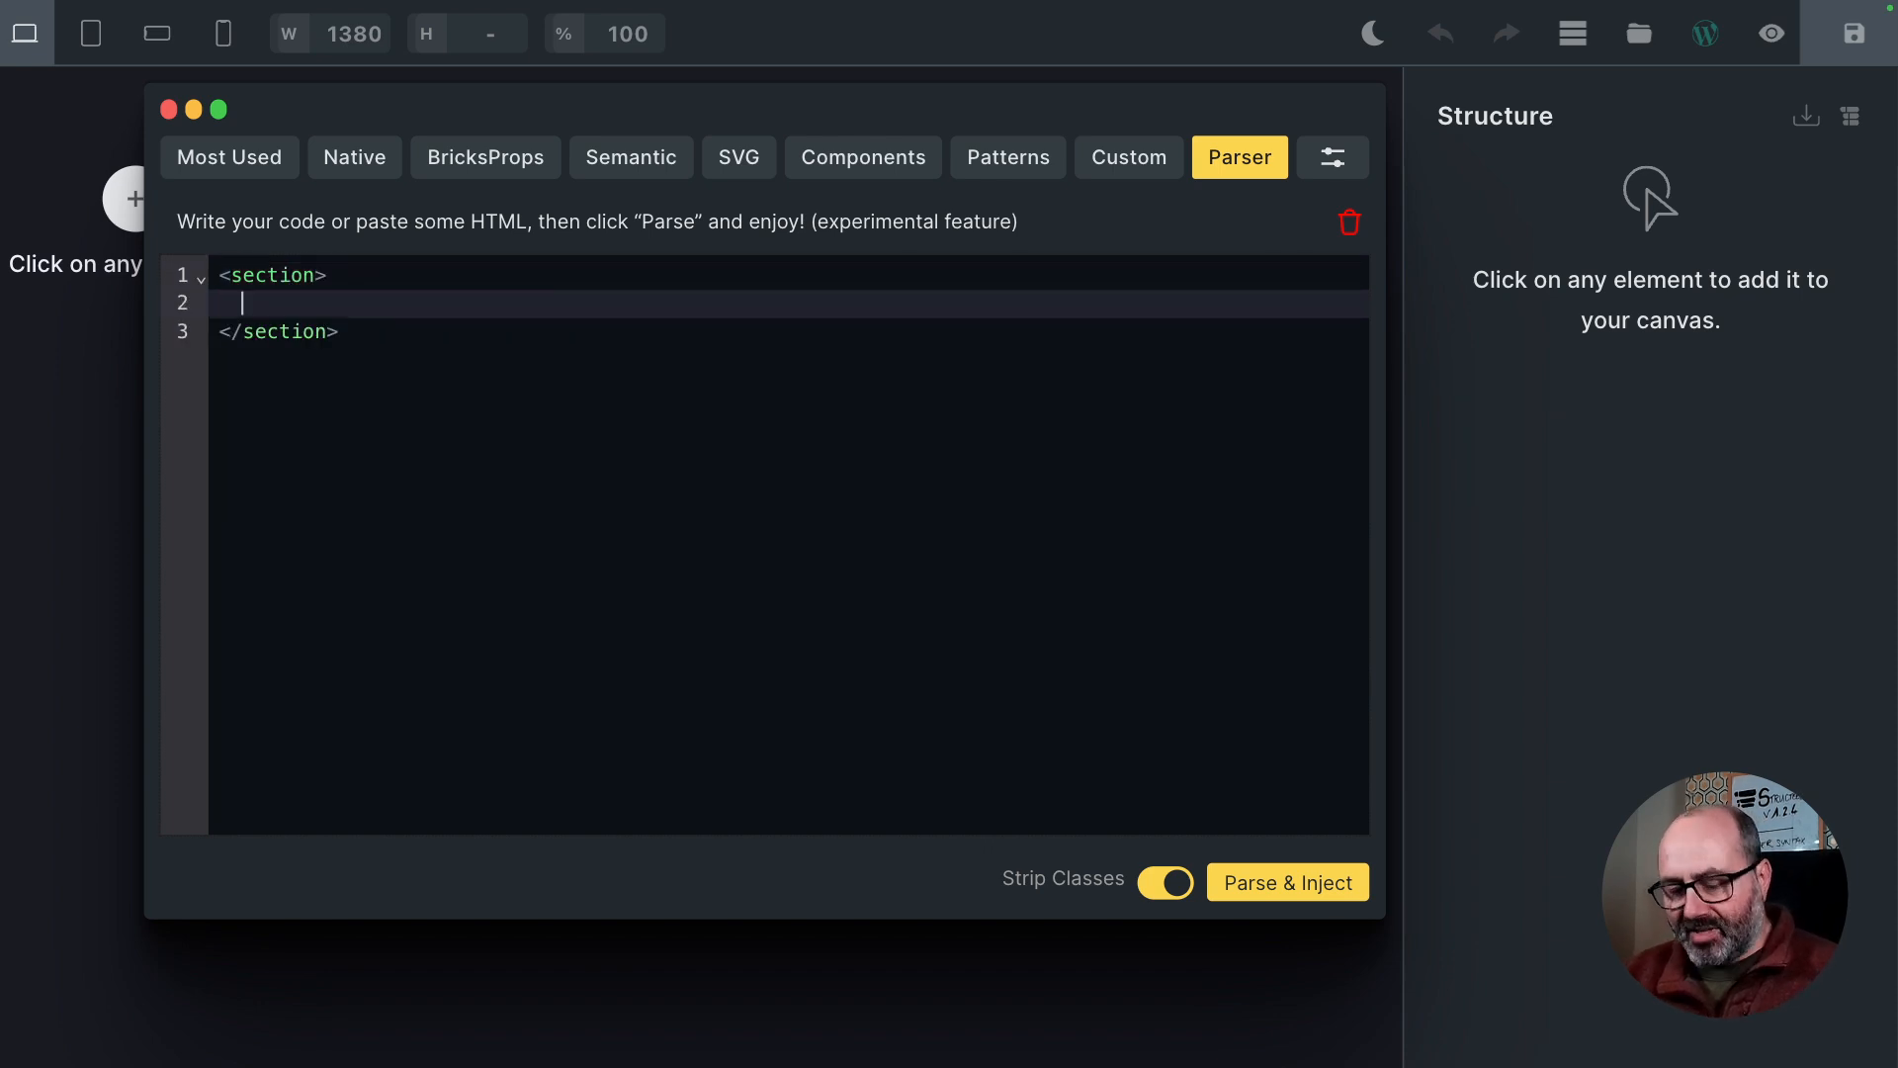
type("<div")
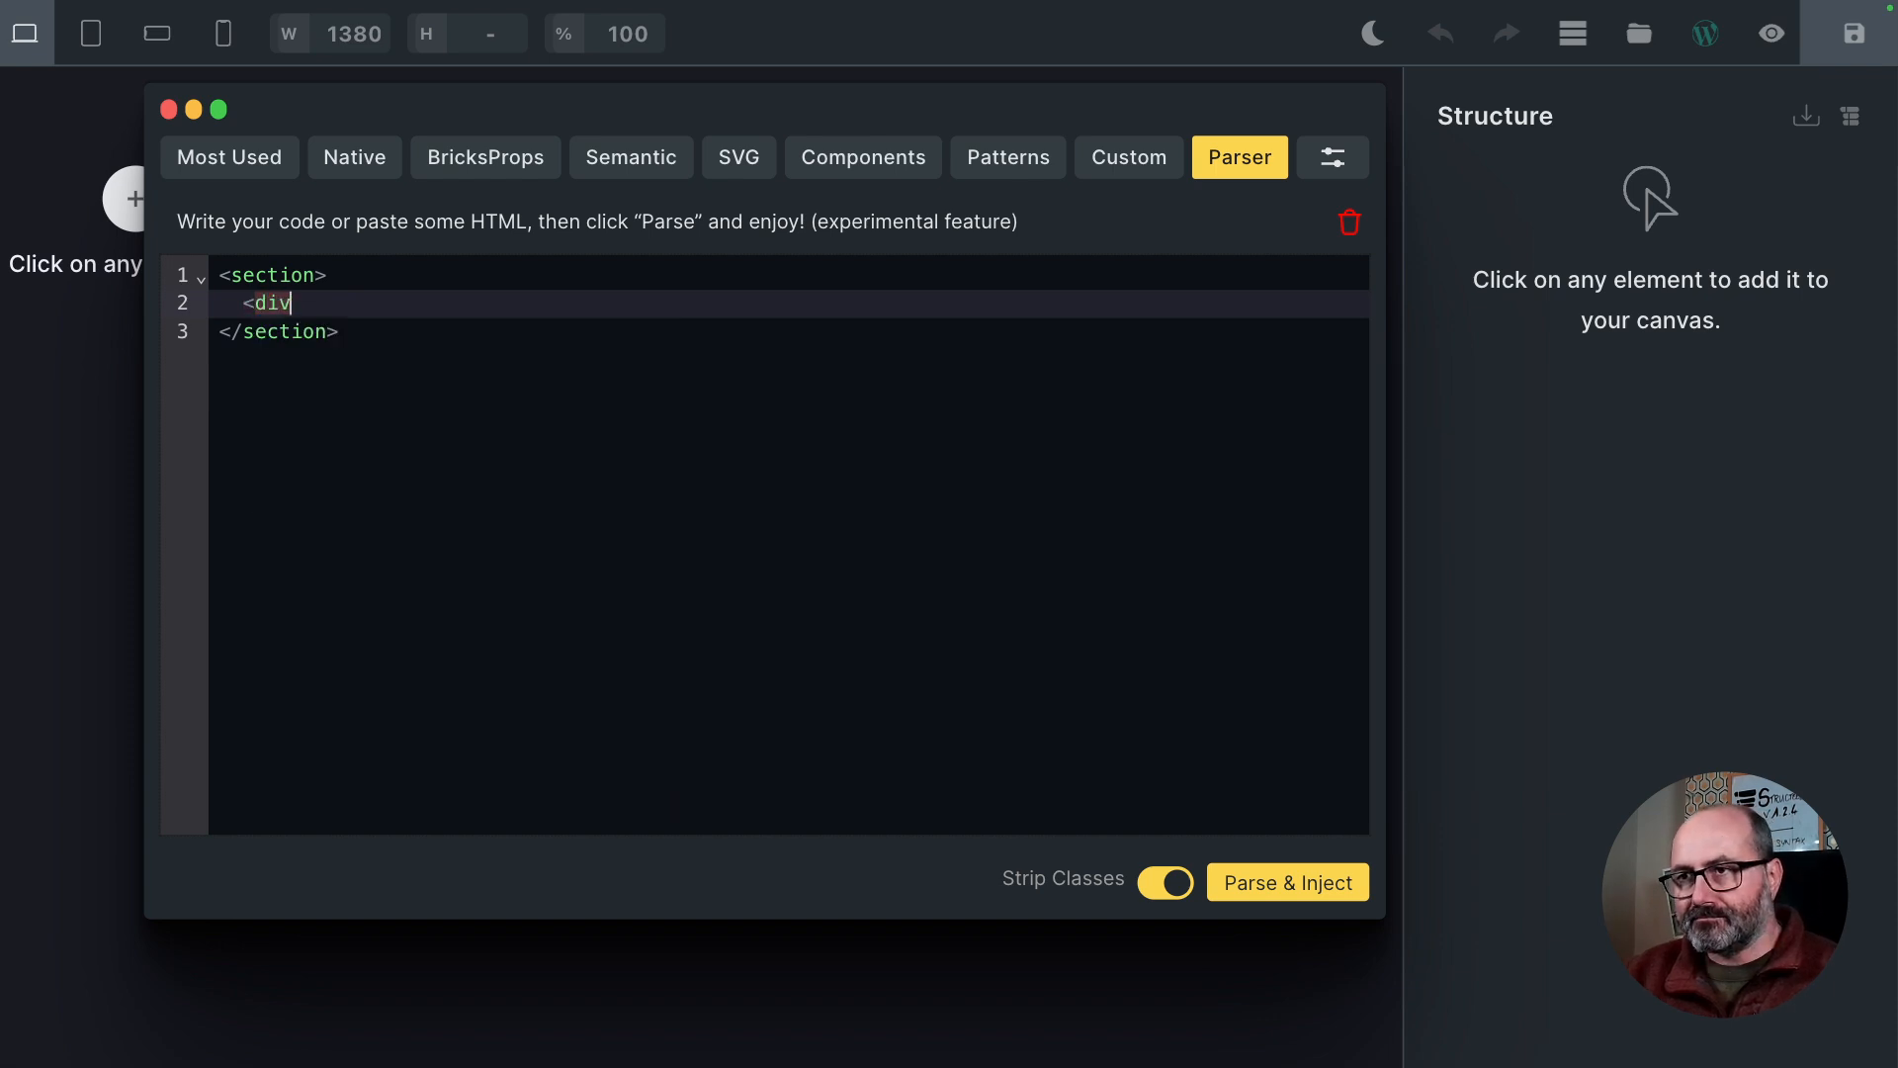
type(">")
key("Return")
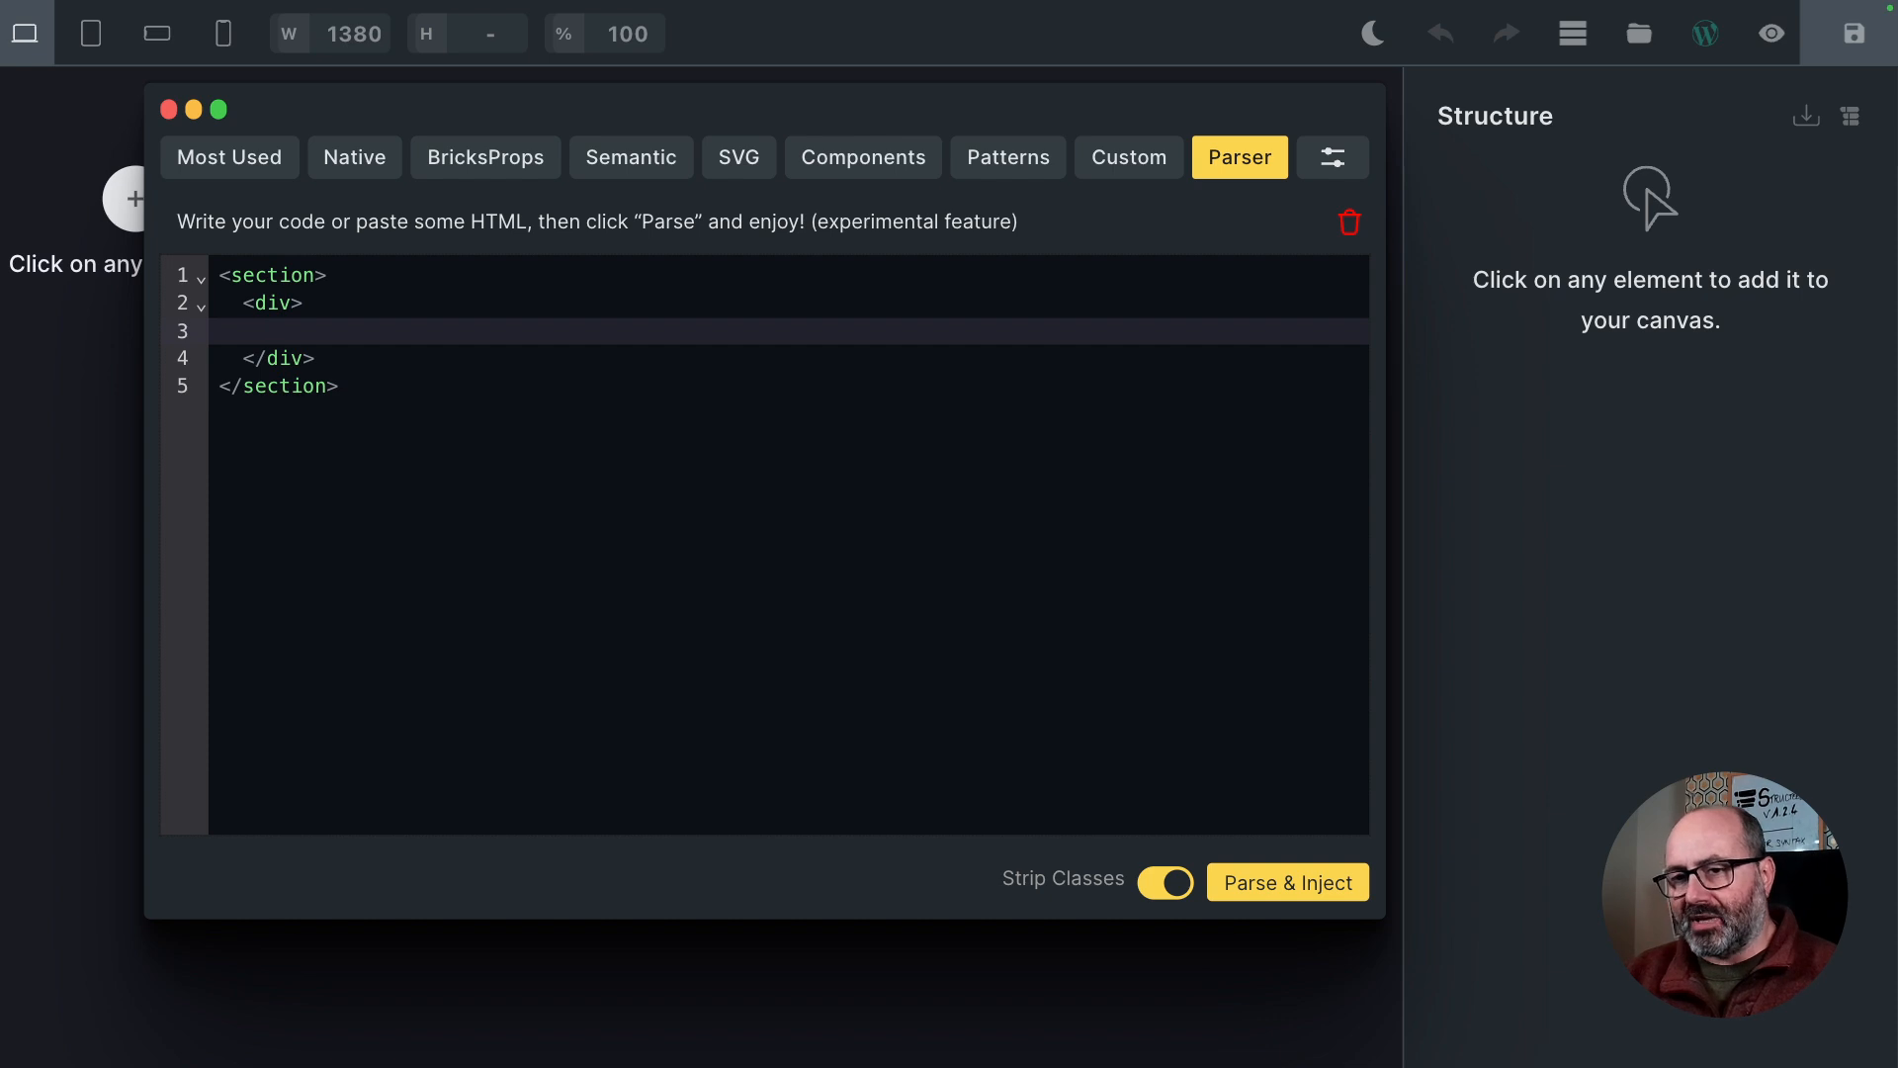
Add an h1 with the text "My Heading" inside the div
type("<h")
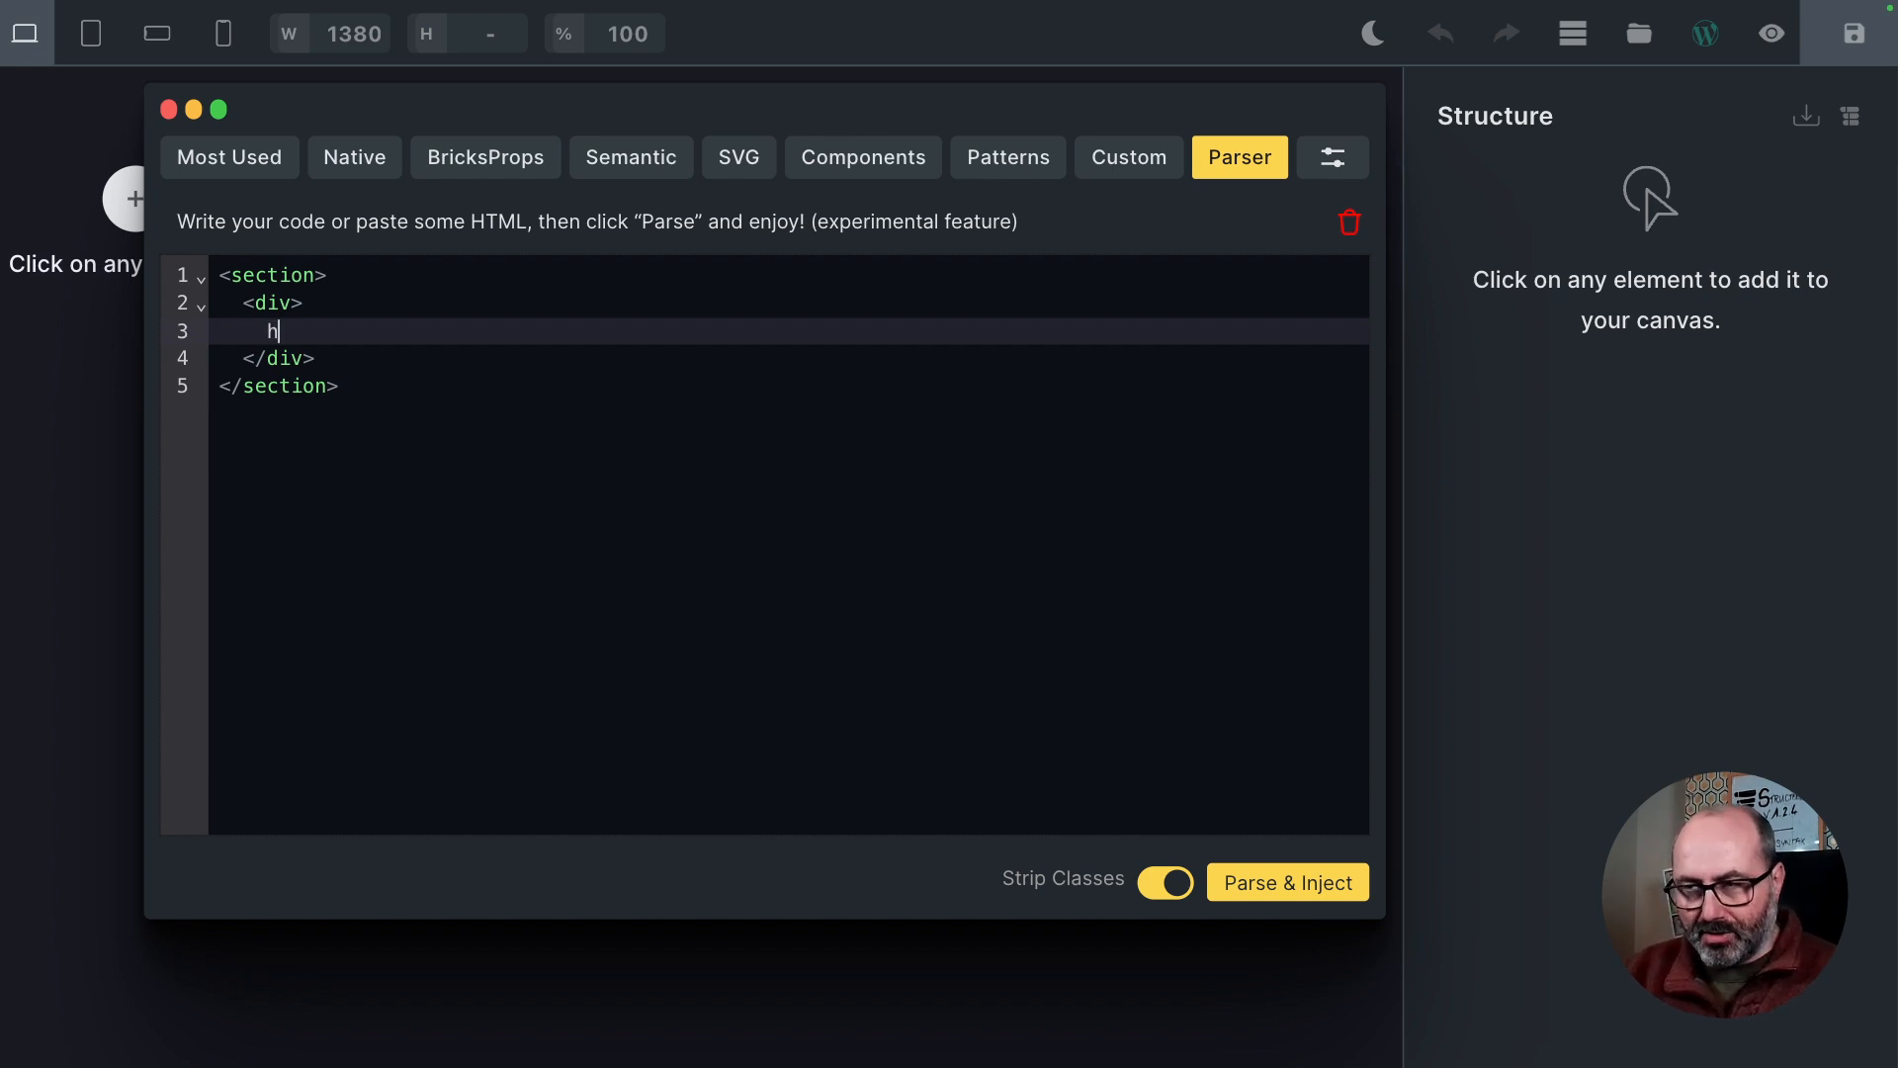
type("1>")
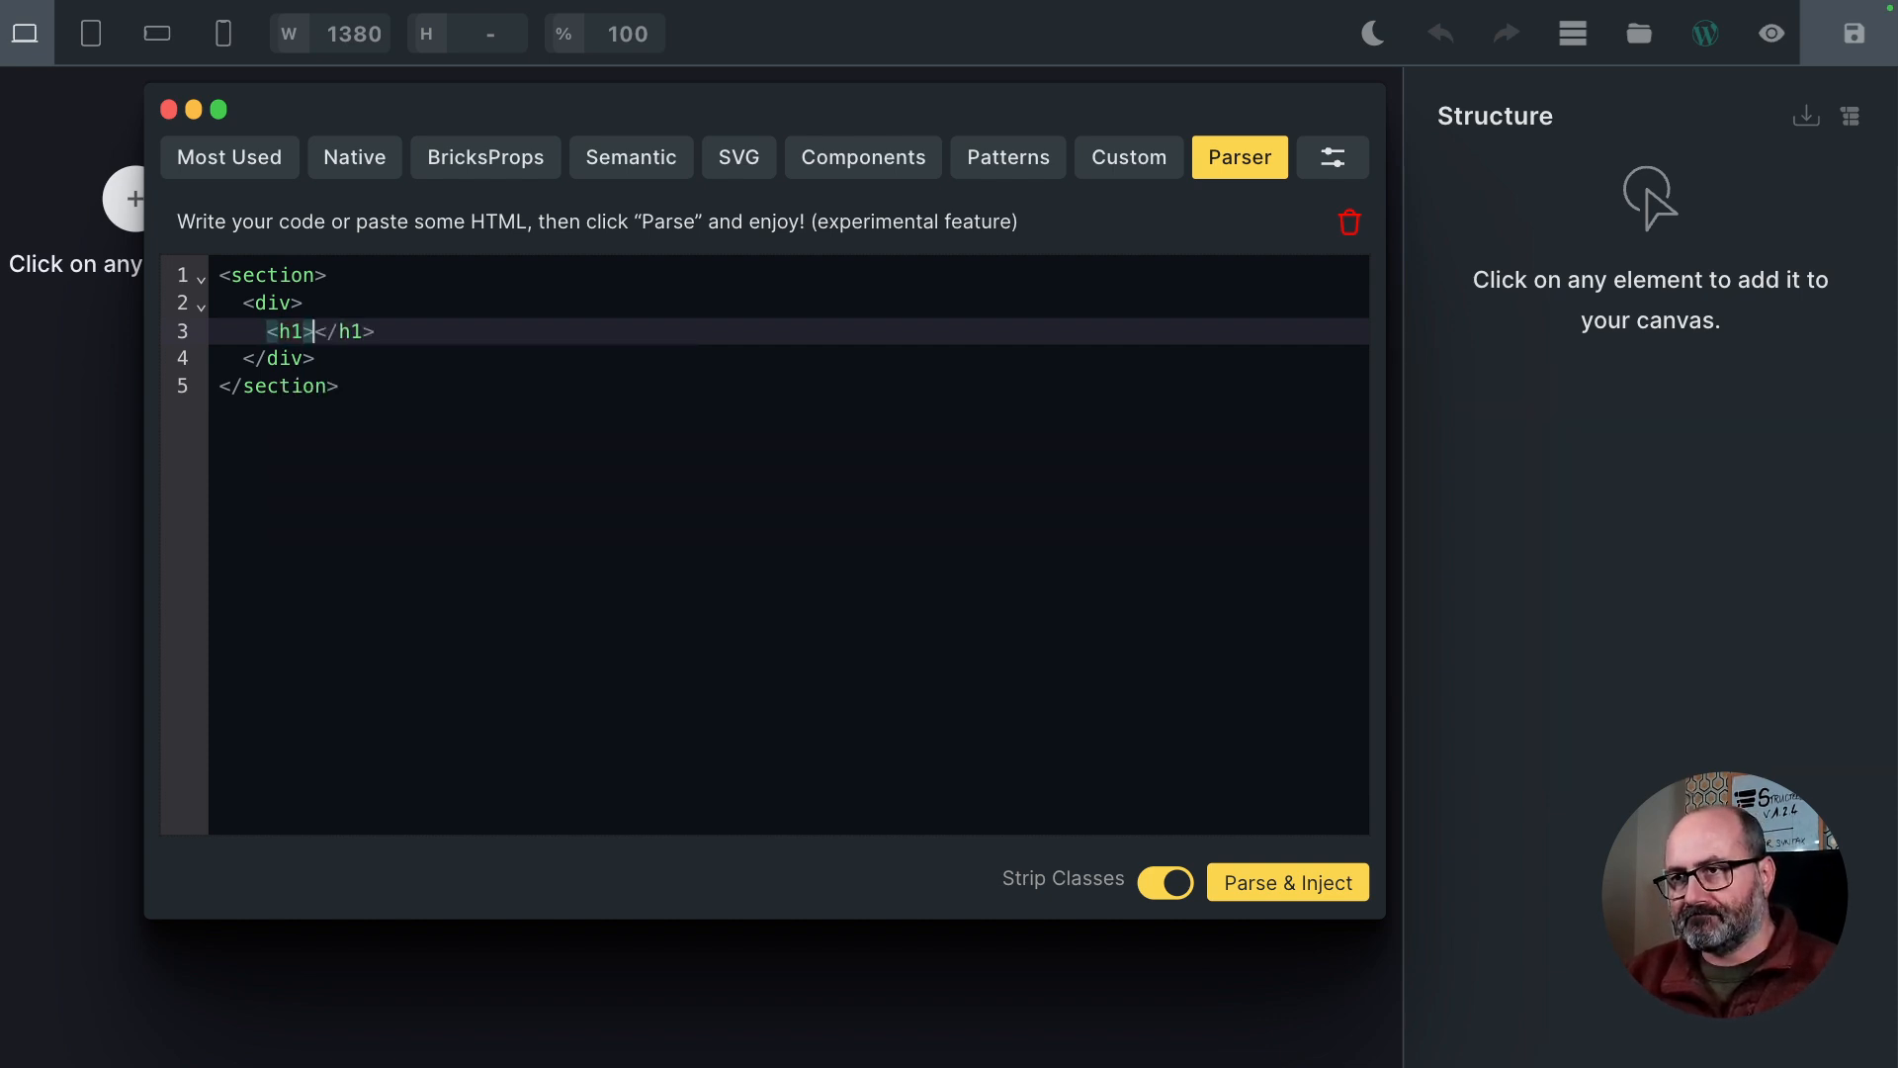
type("My Heading")
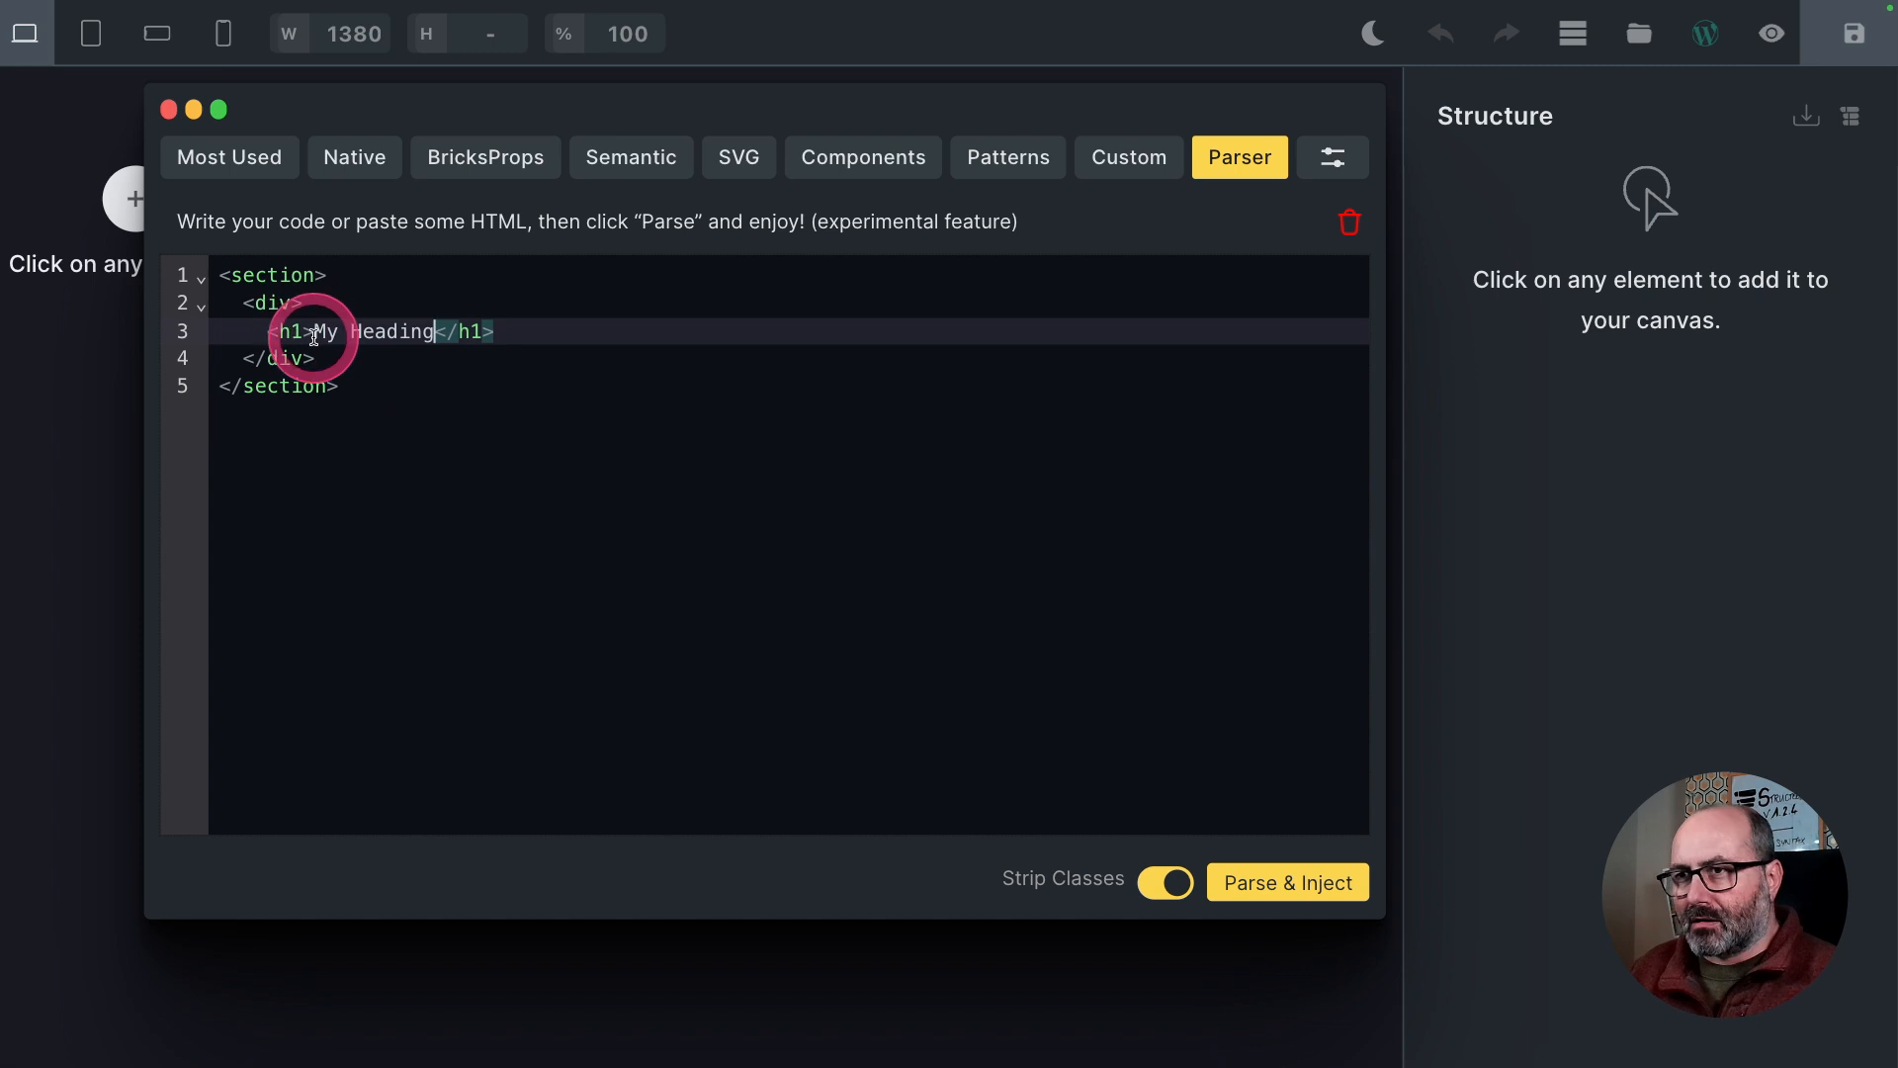
Add an h2 reading "Other heading" below the h1, and parse and inject the code into the page
left_click(559, 338)
key("Return")
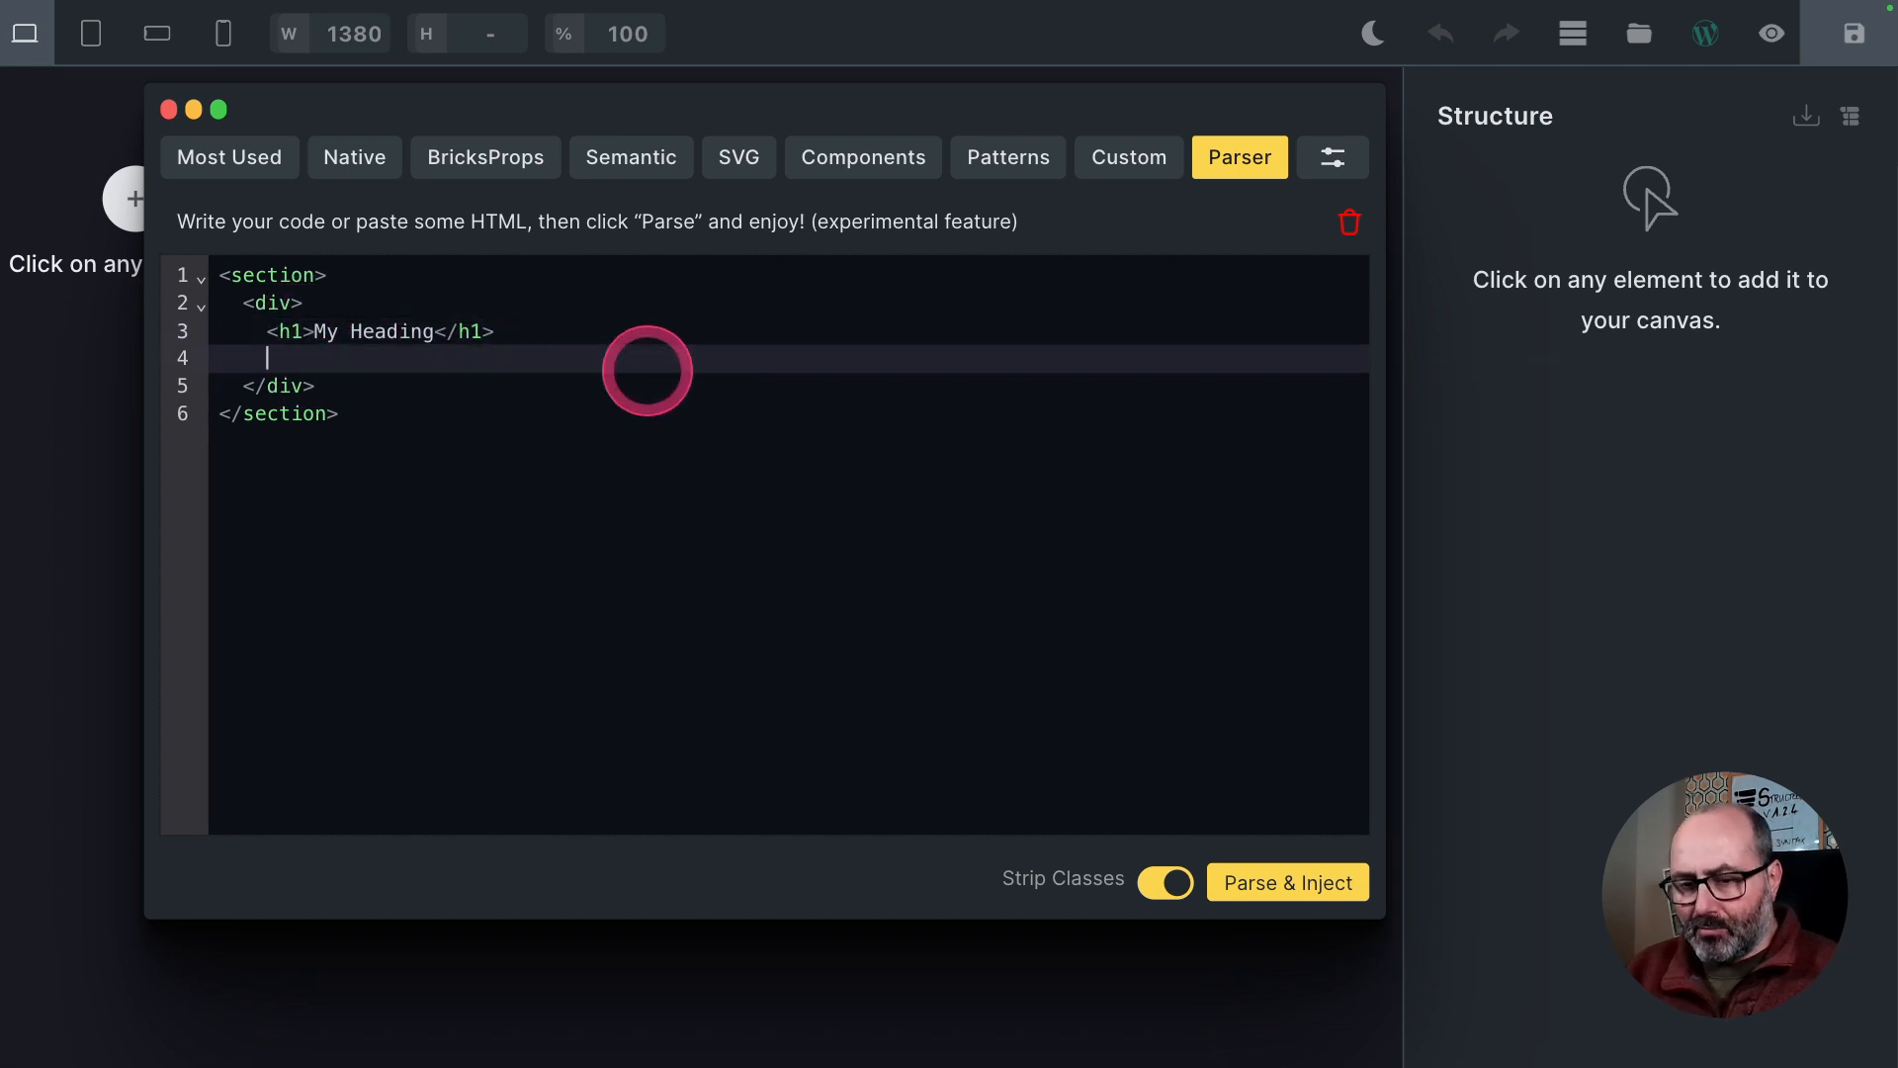
type("<h")
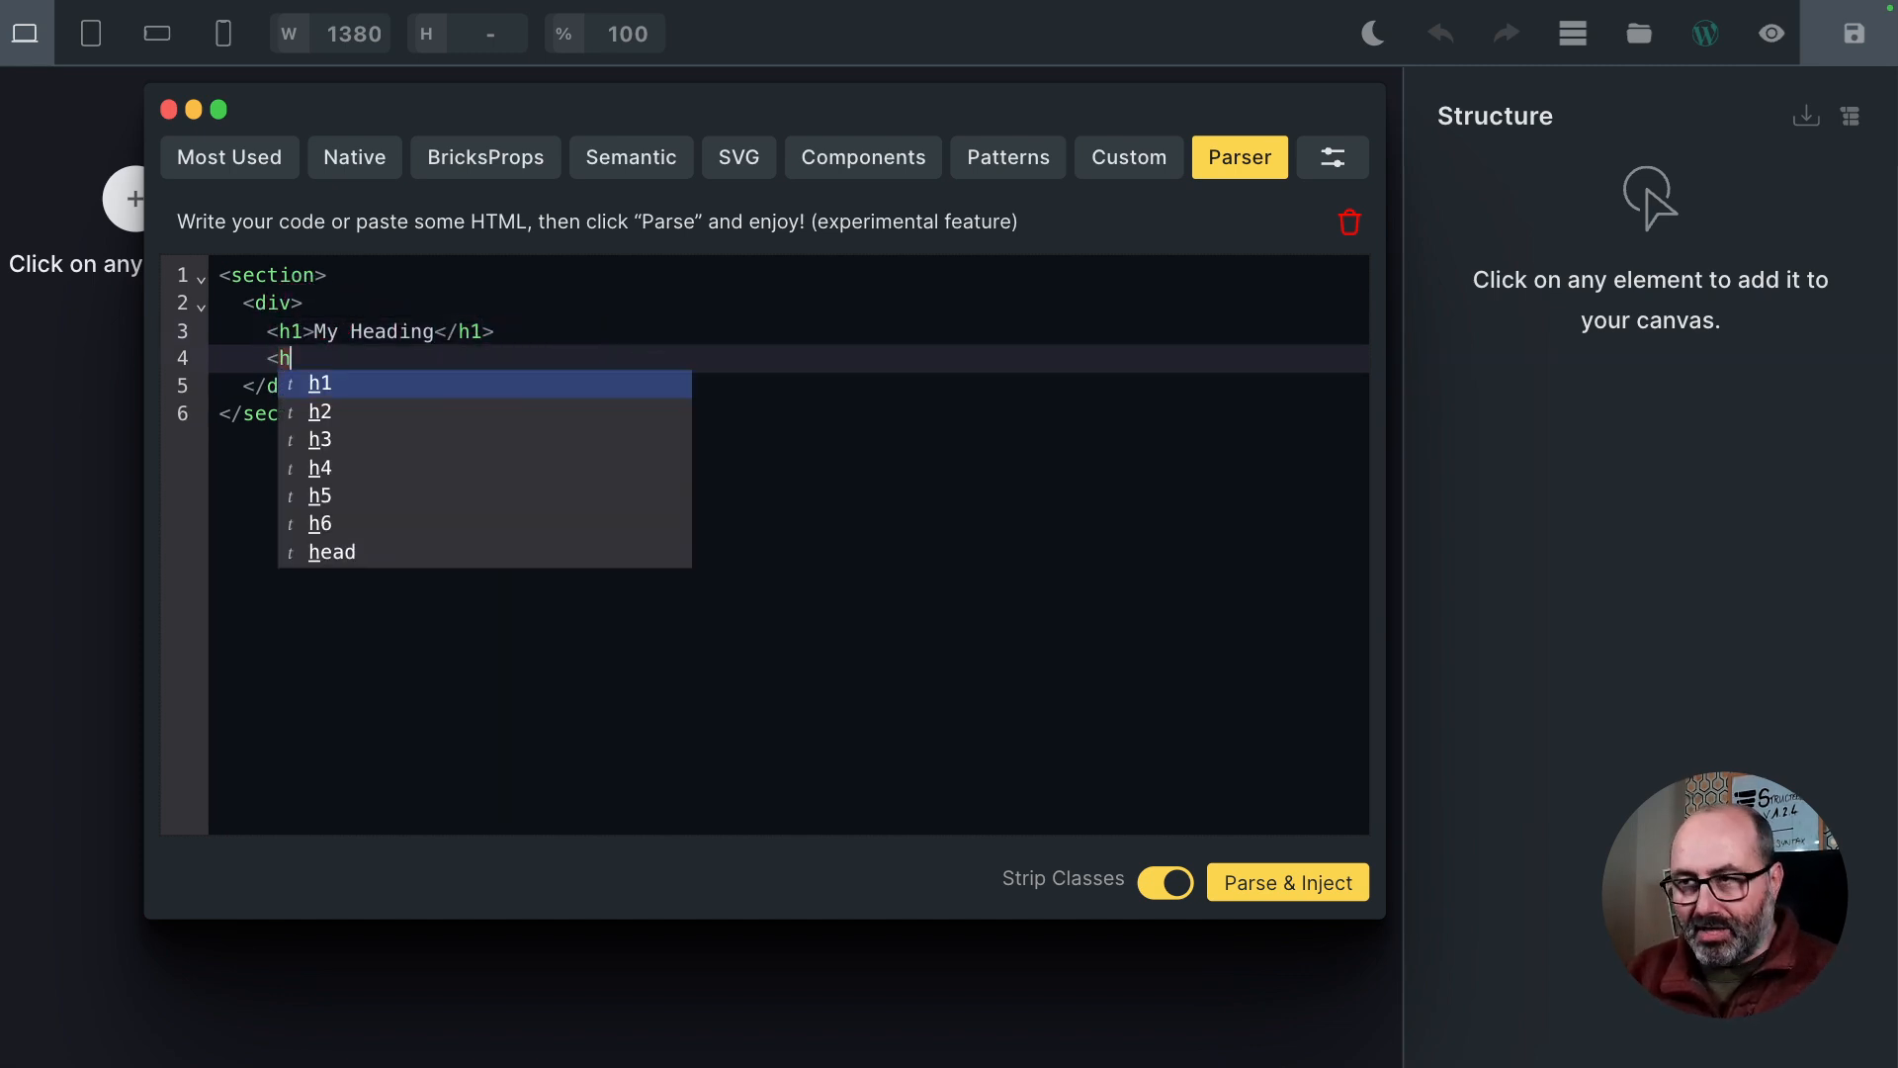
type("2>Other heading</h2>")
left_click(1256, 887)
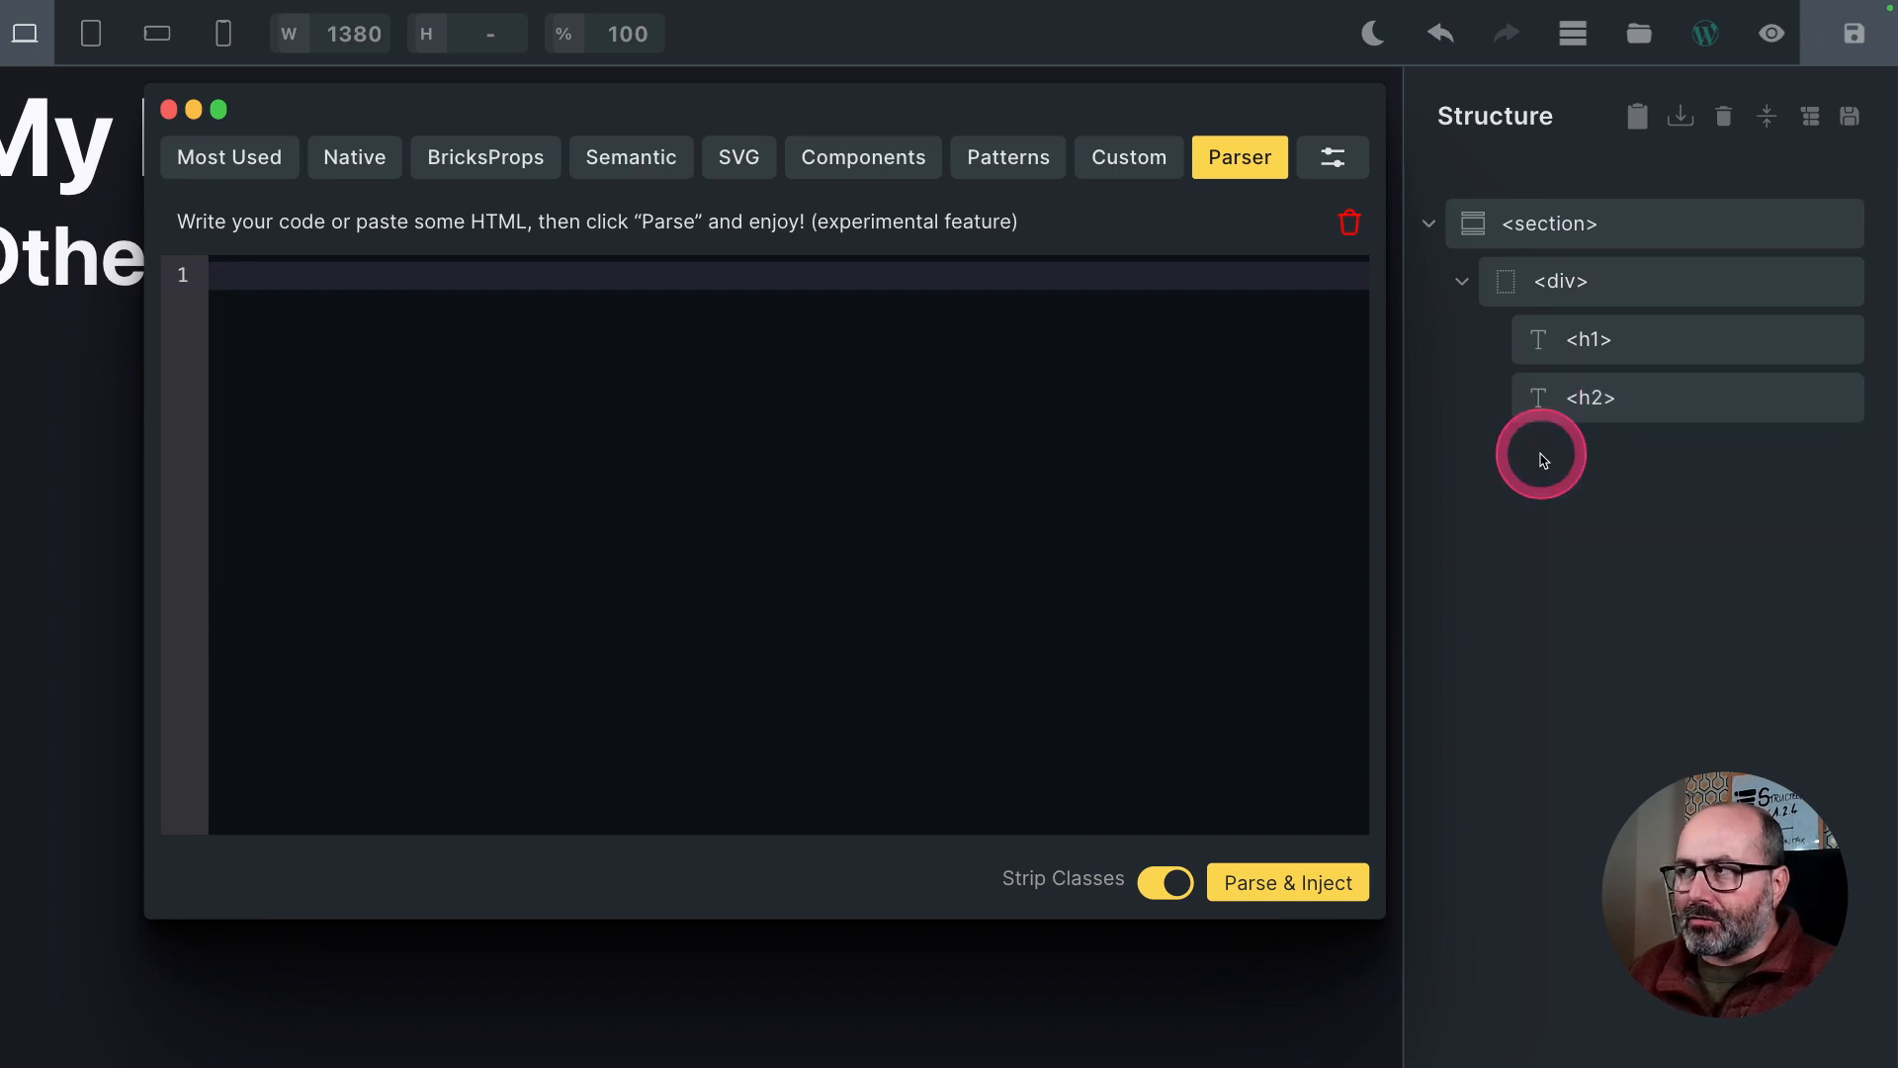
scroll(1544, 461, "up", 3)
scroll(1544, 461, "down", 10)
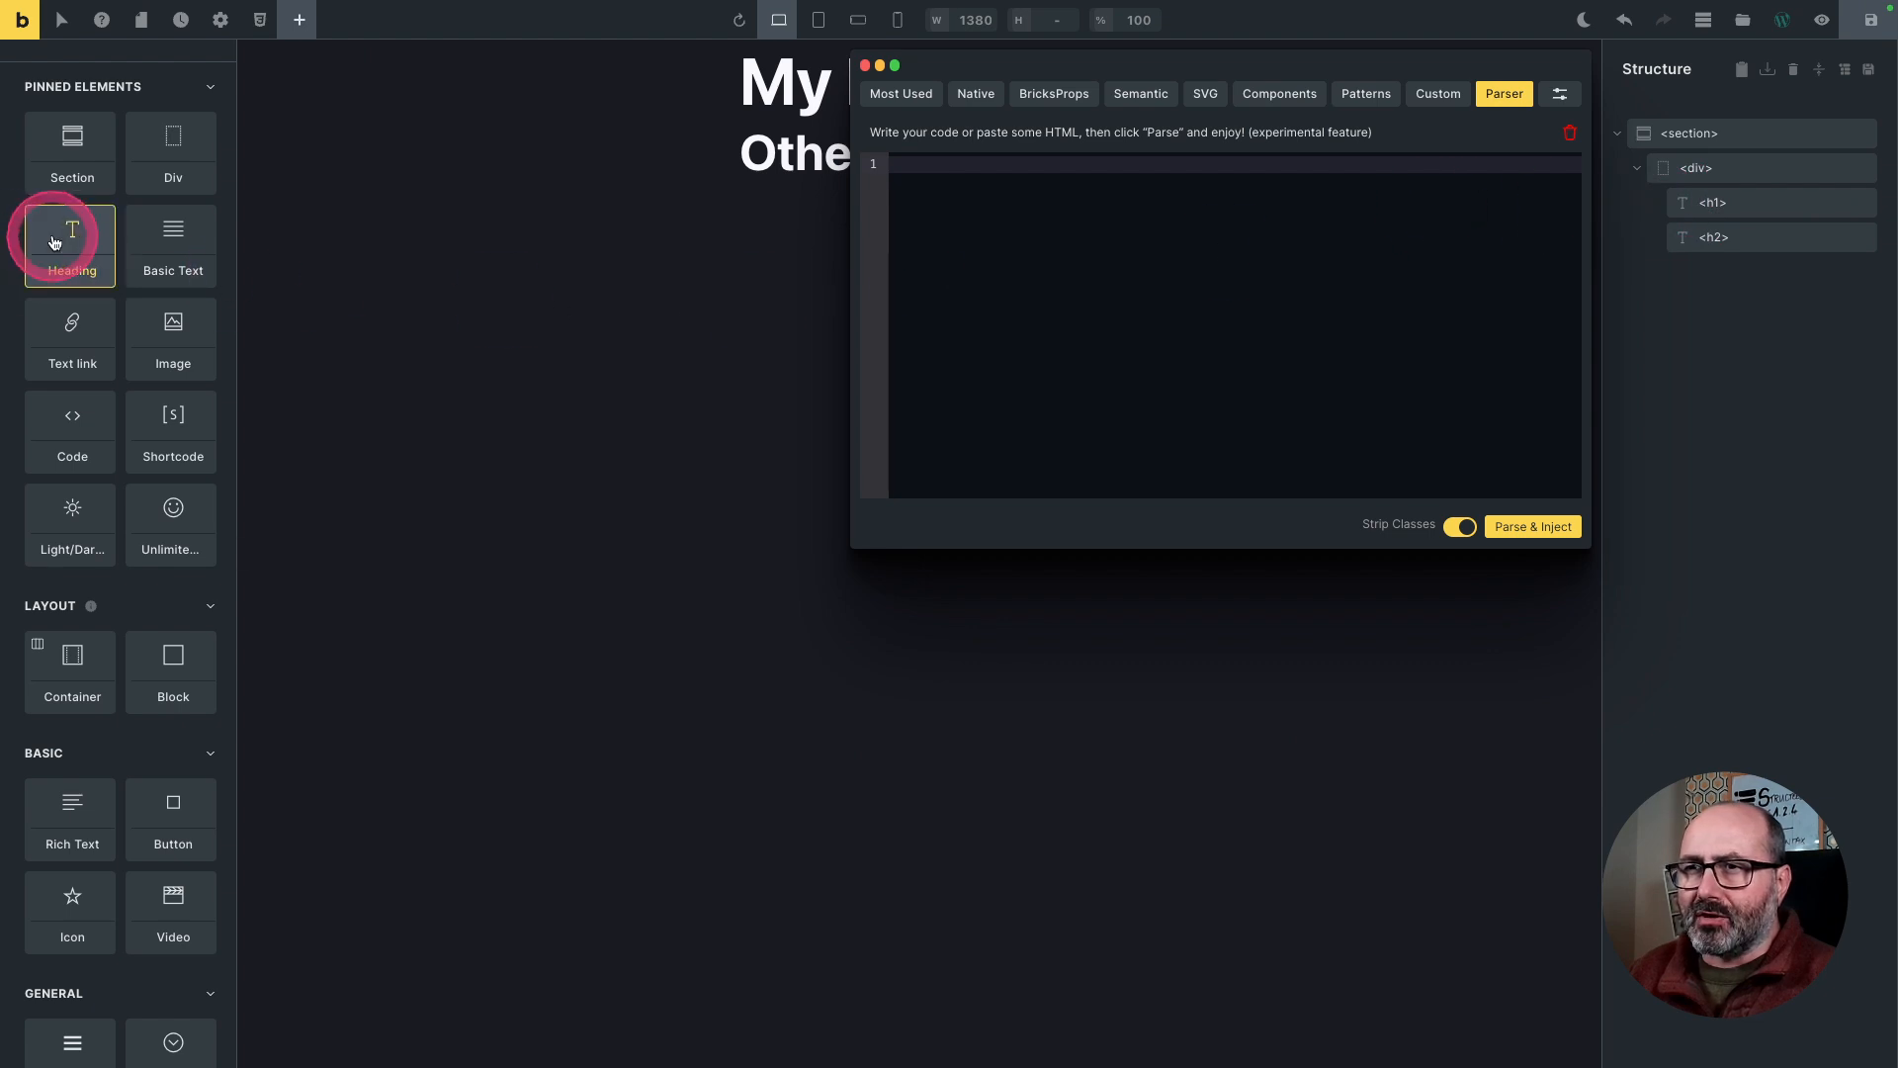
Add a native Heading element below the section with the text "My Heading" and the HTML tag h1
left_click_drag(53, 242, 1752, 269)
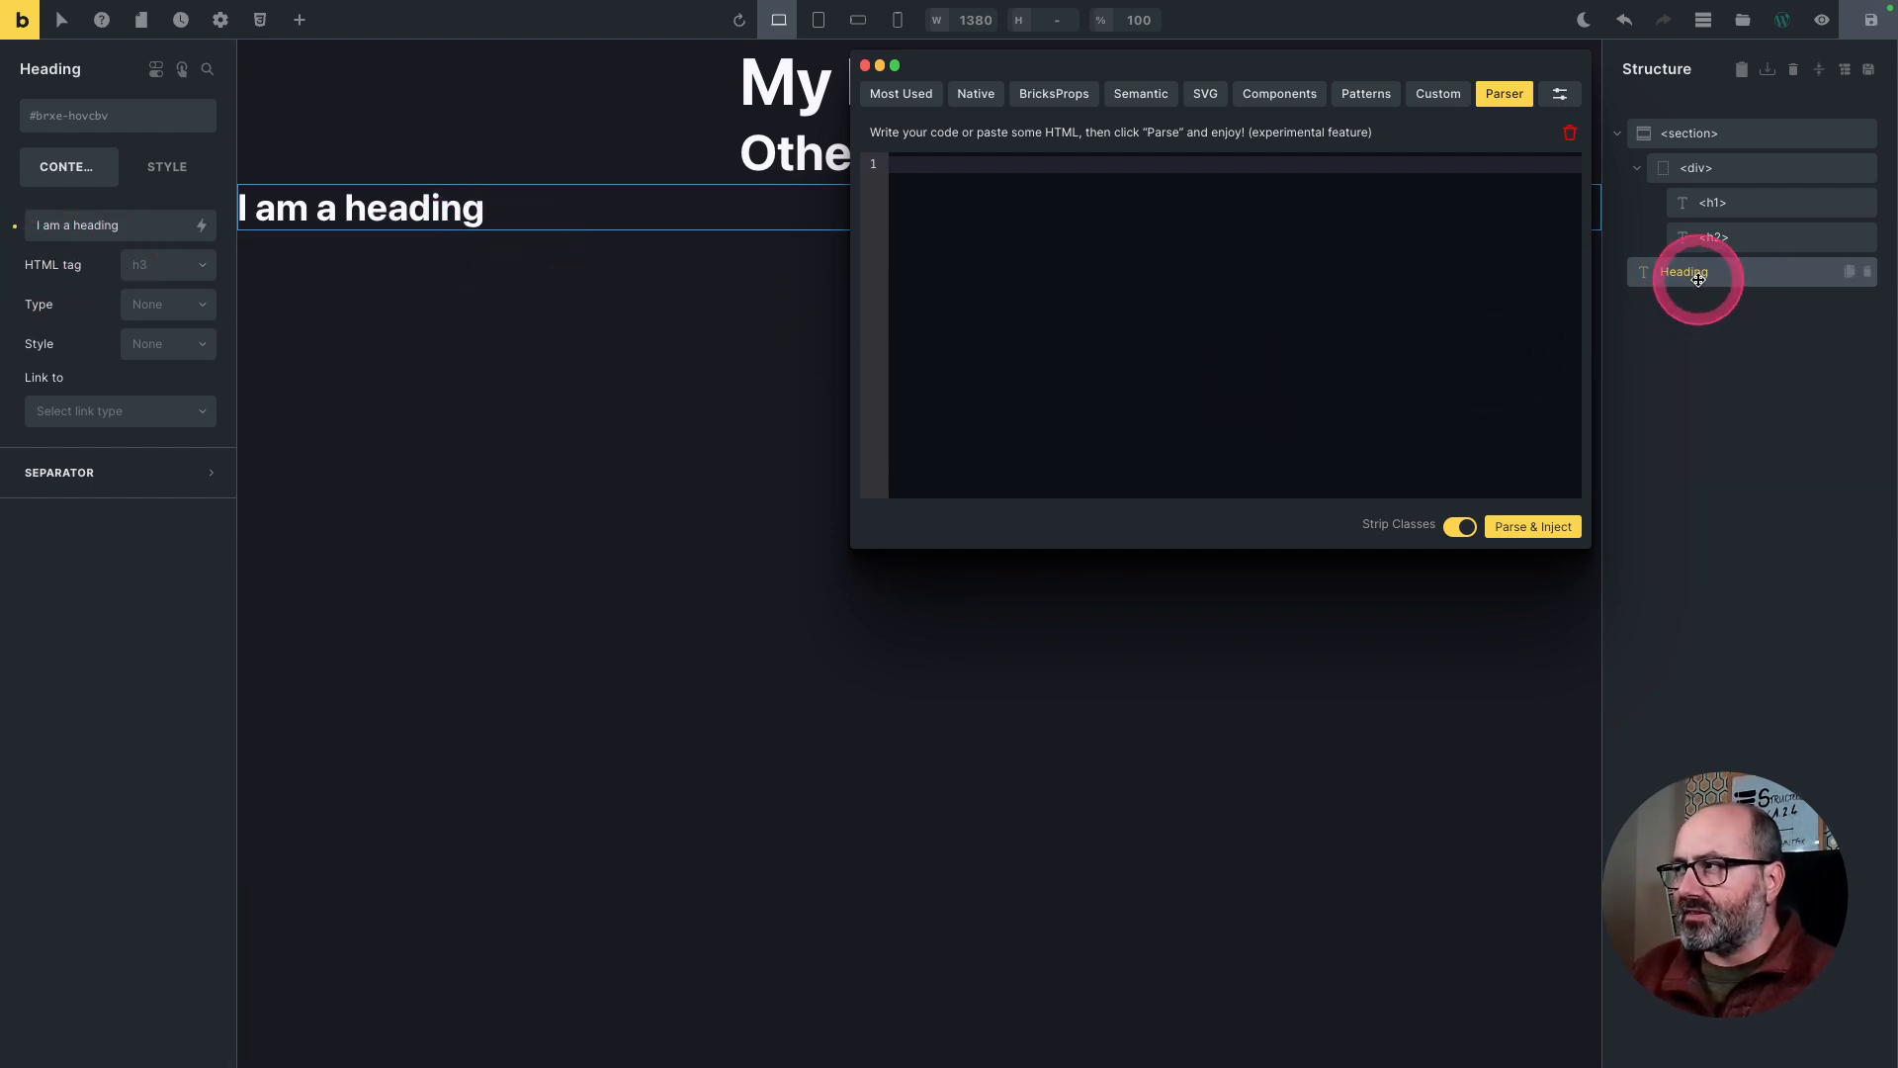
left_click(102, 226)
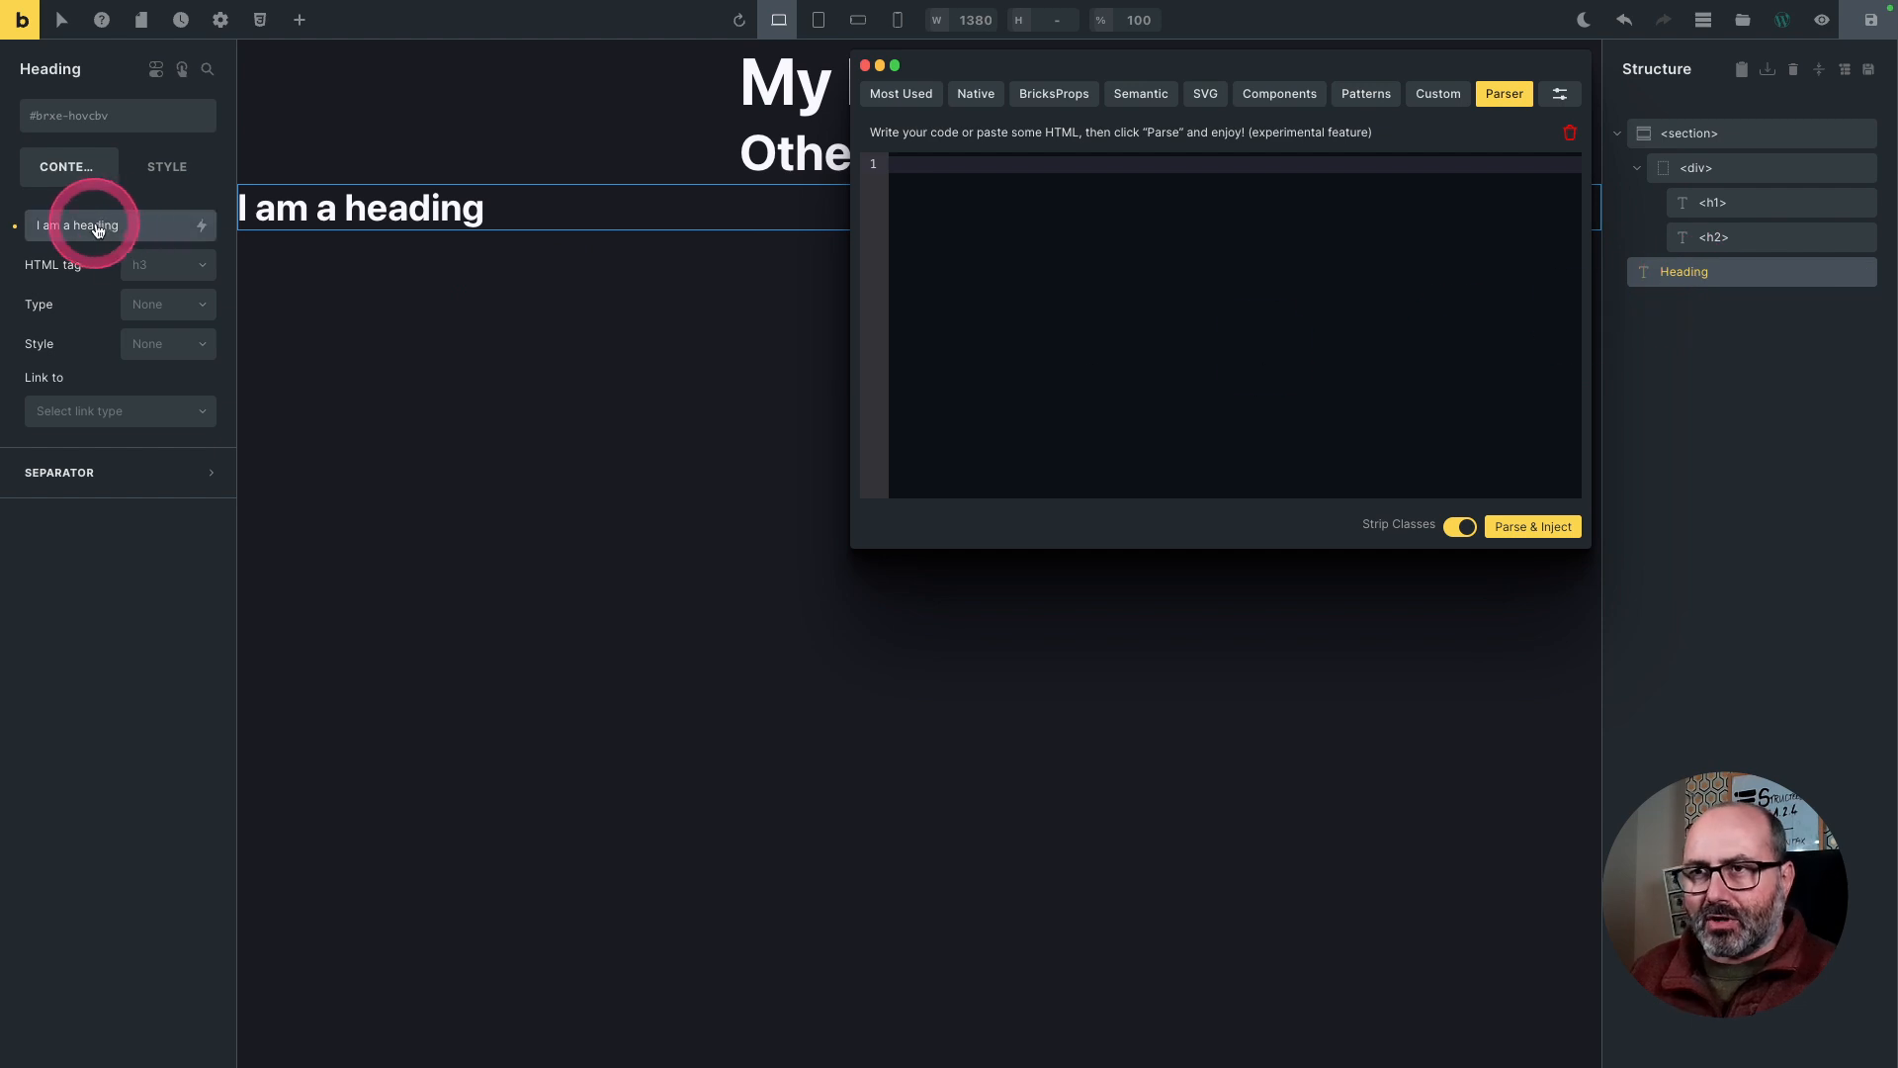
key("ctrl+a")
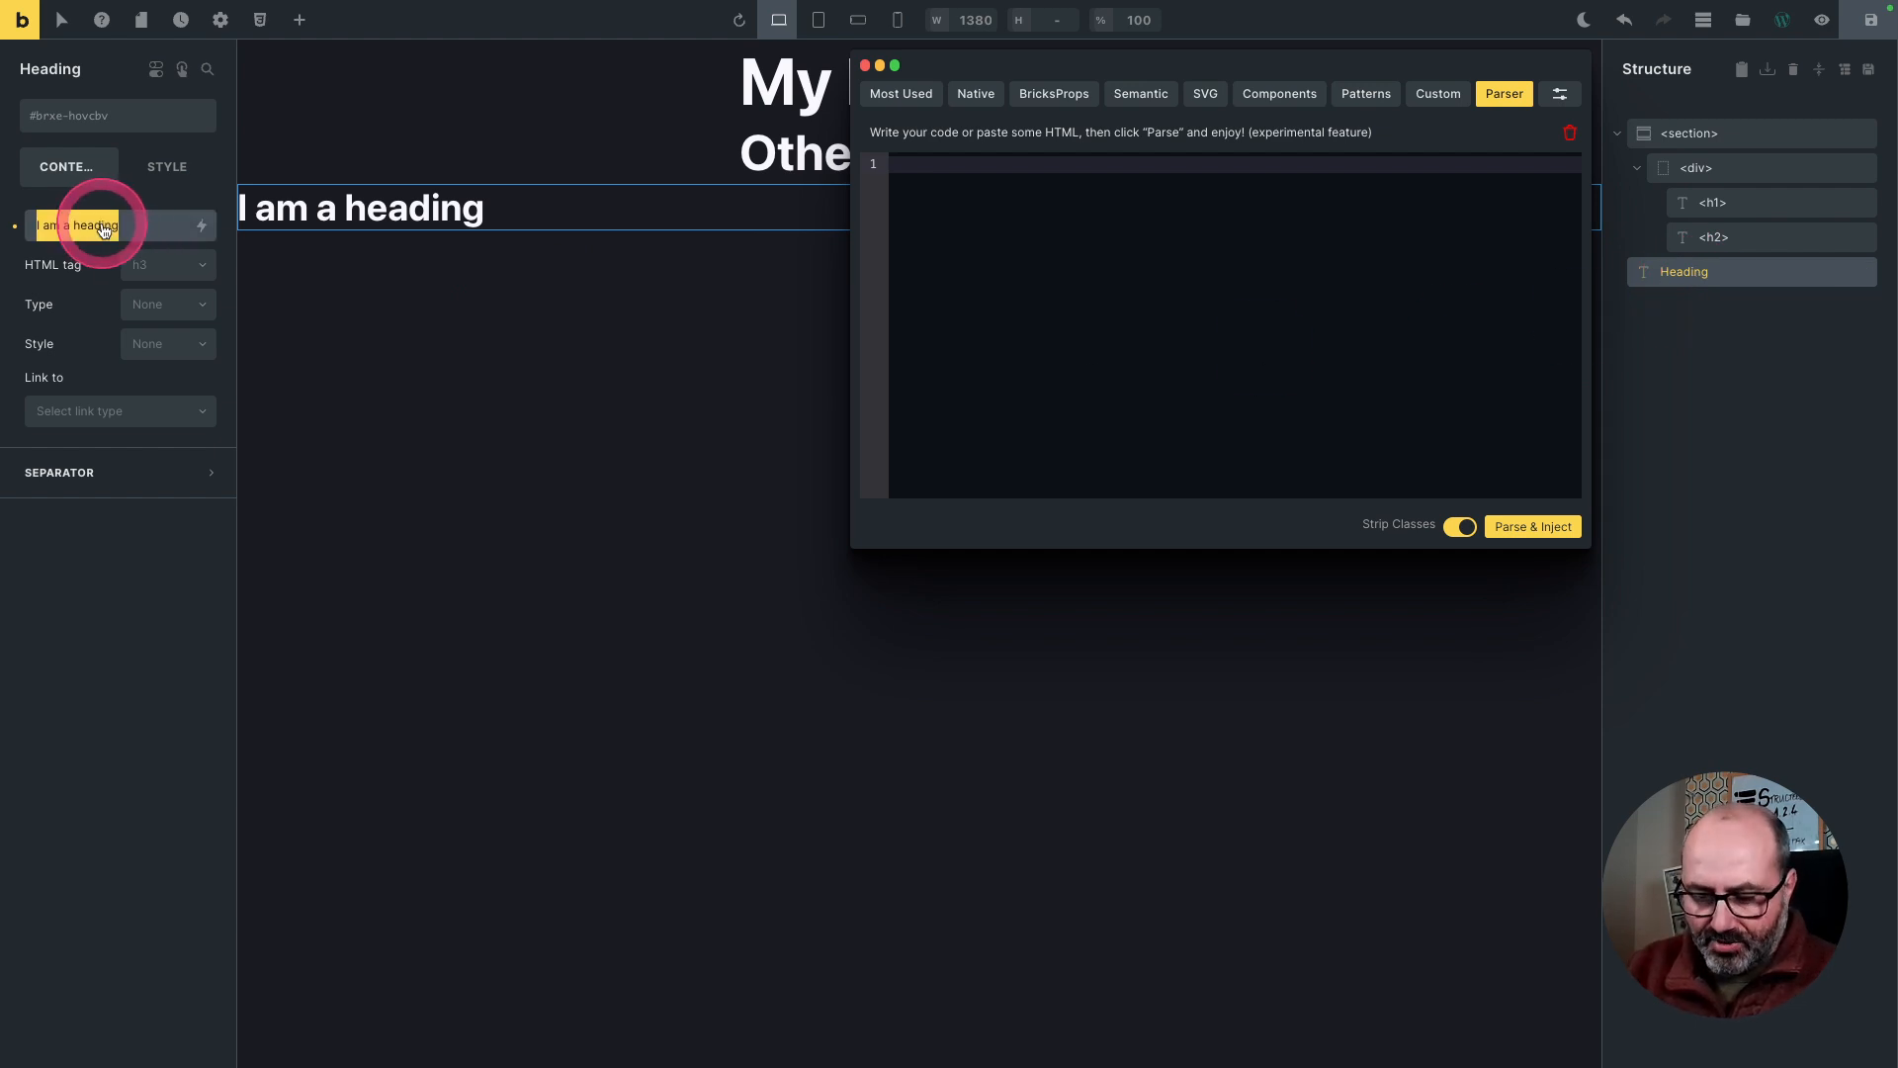
type("My Heading")
left_click(164, 274)
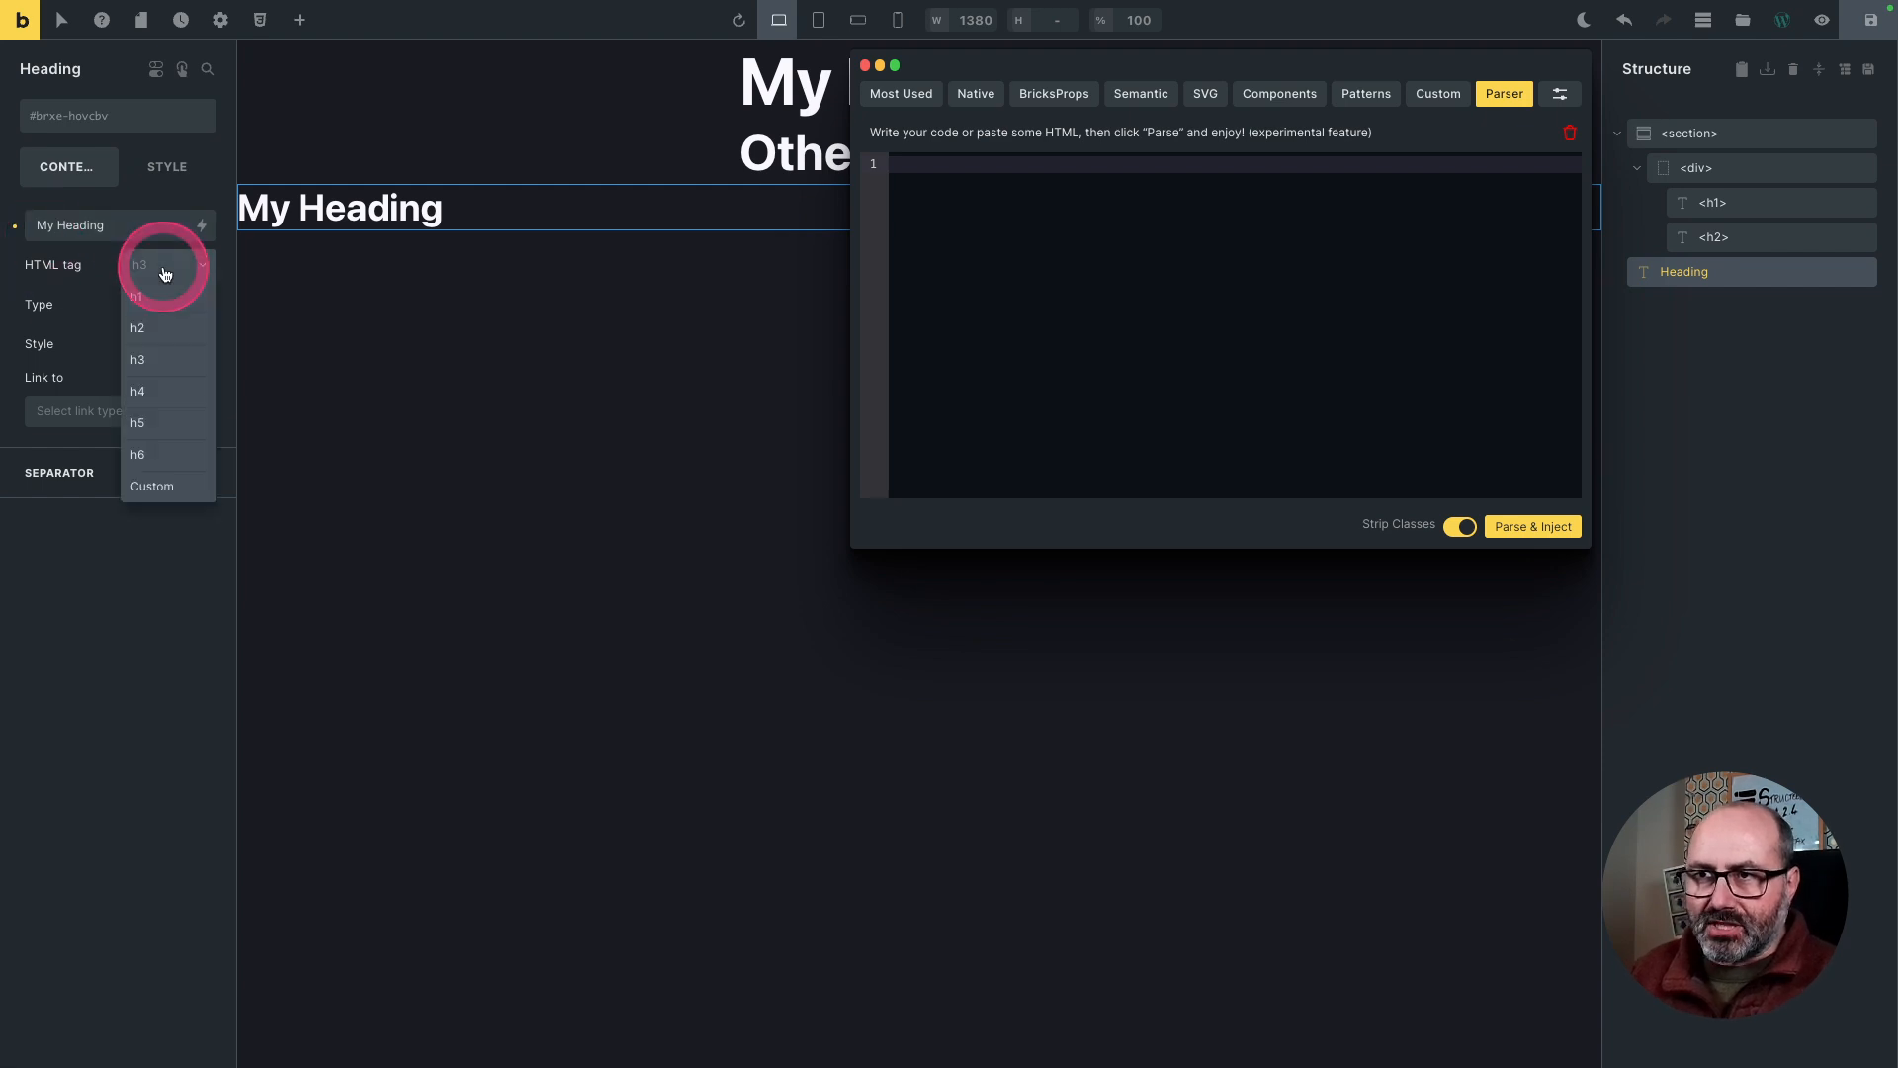
left_click(159, 297)
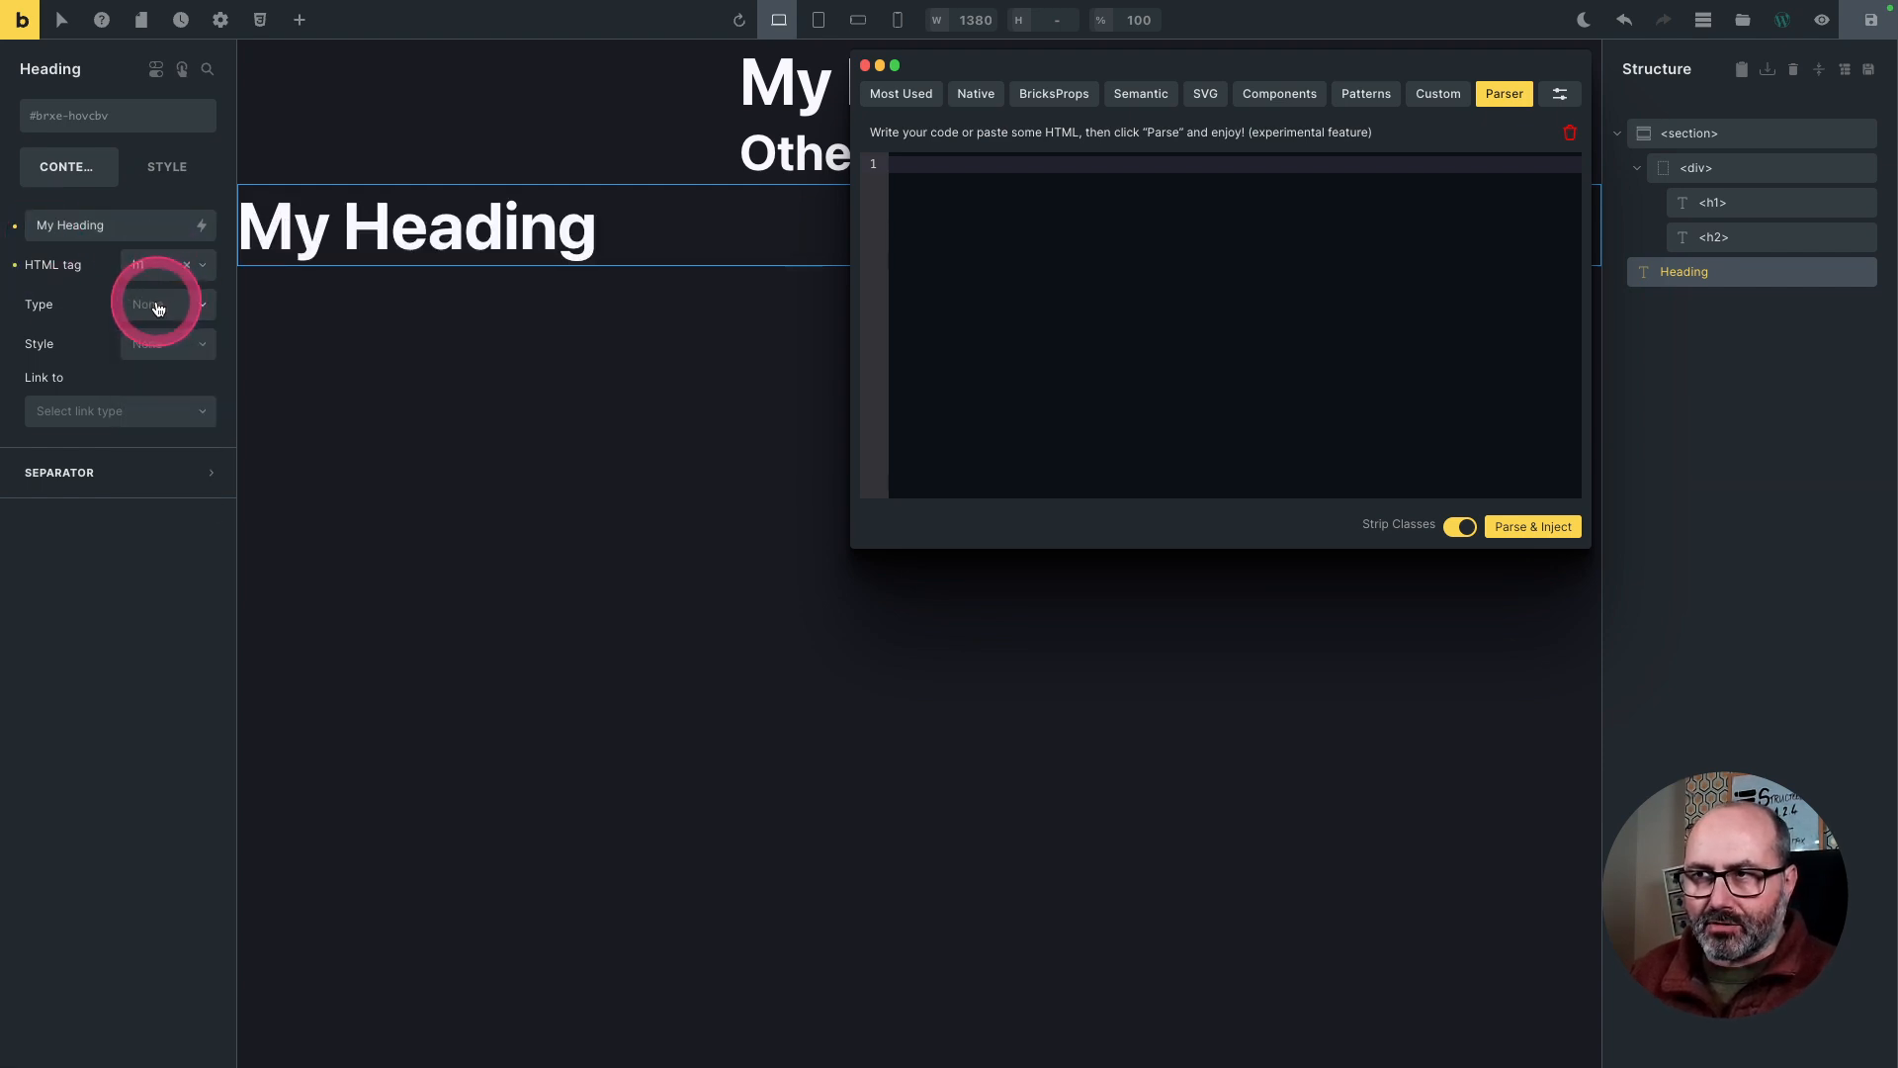
Write an h1 reading "My Heading" in the parser and inject it into the page
left_click(965, 191)
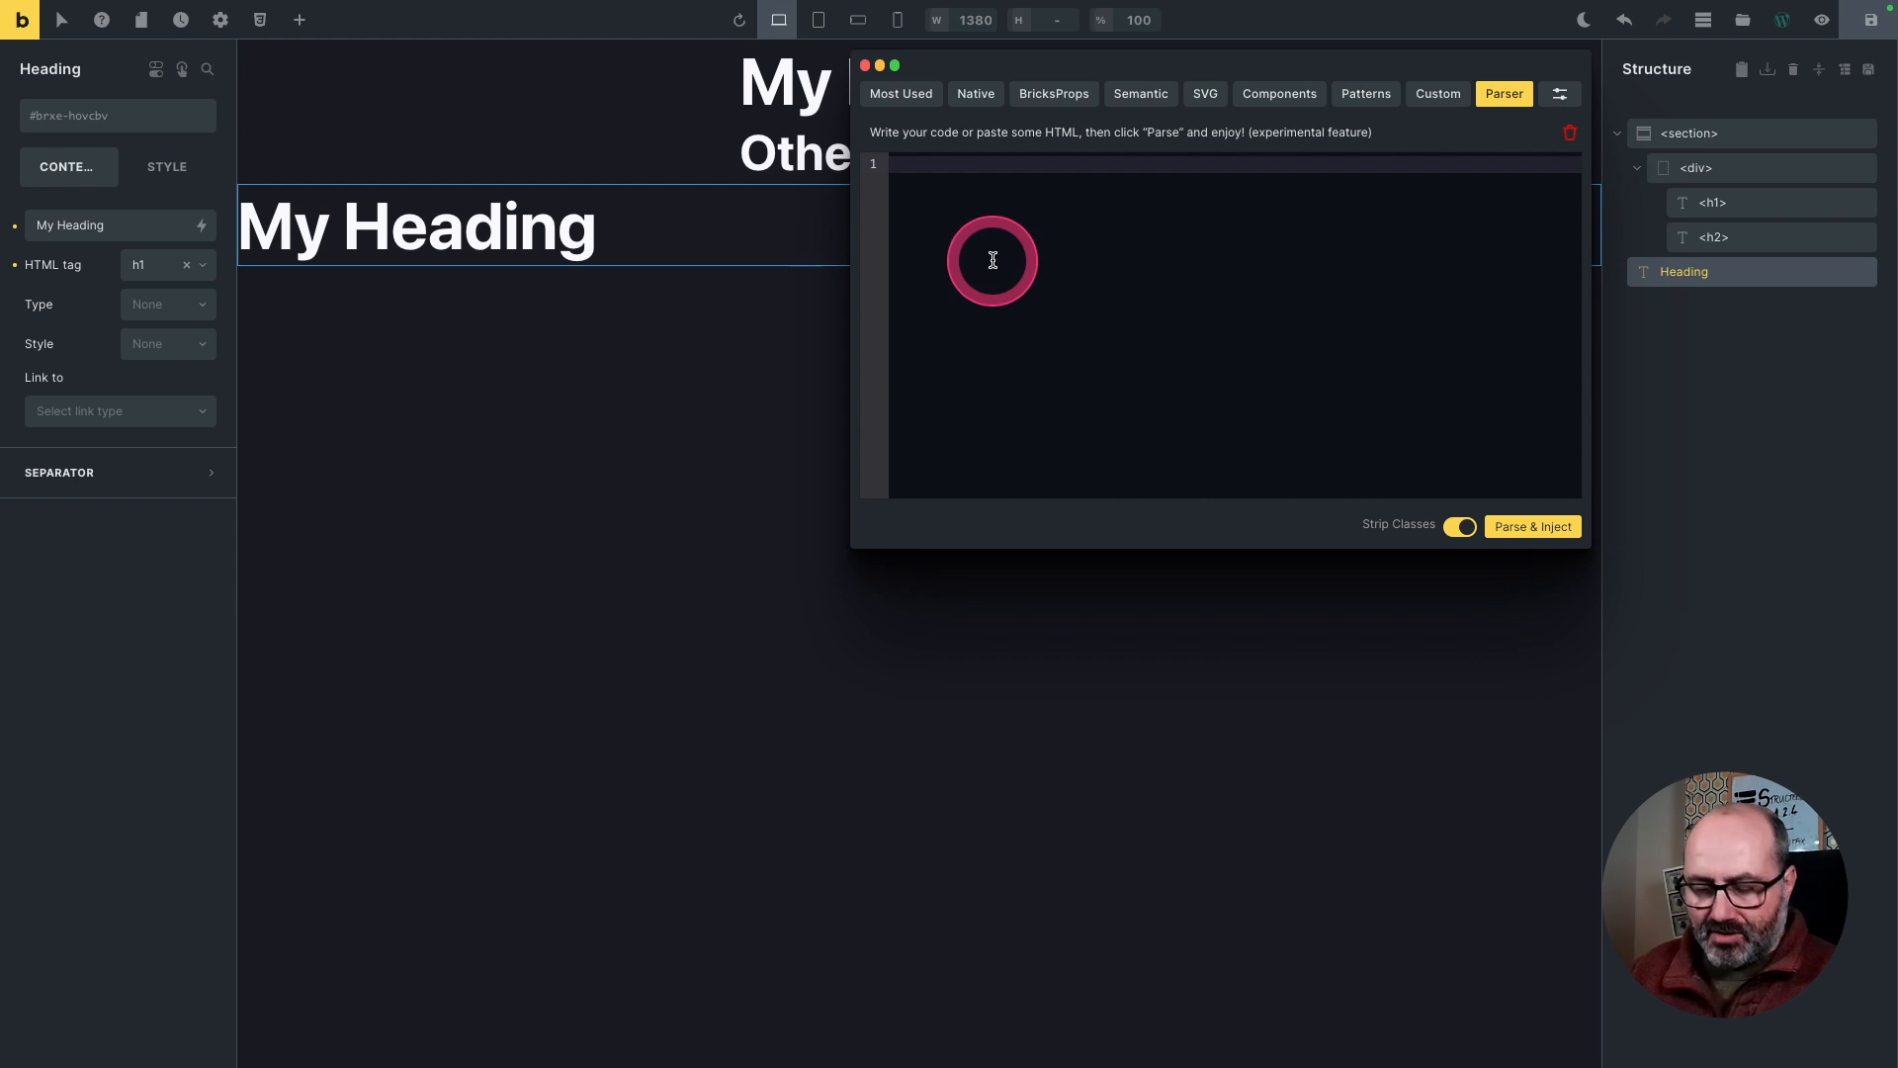
type("<h")
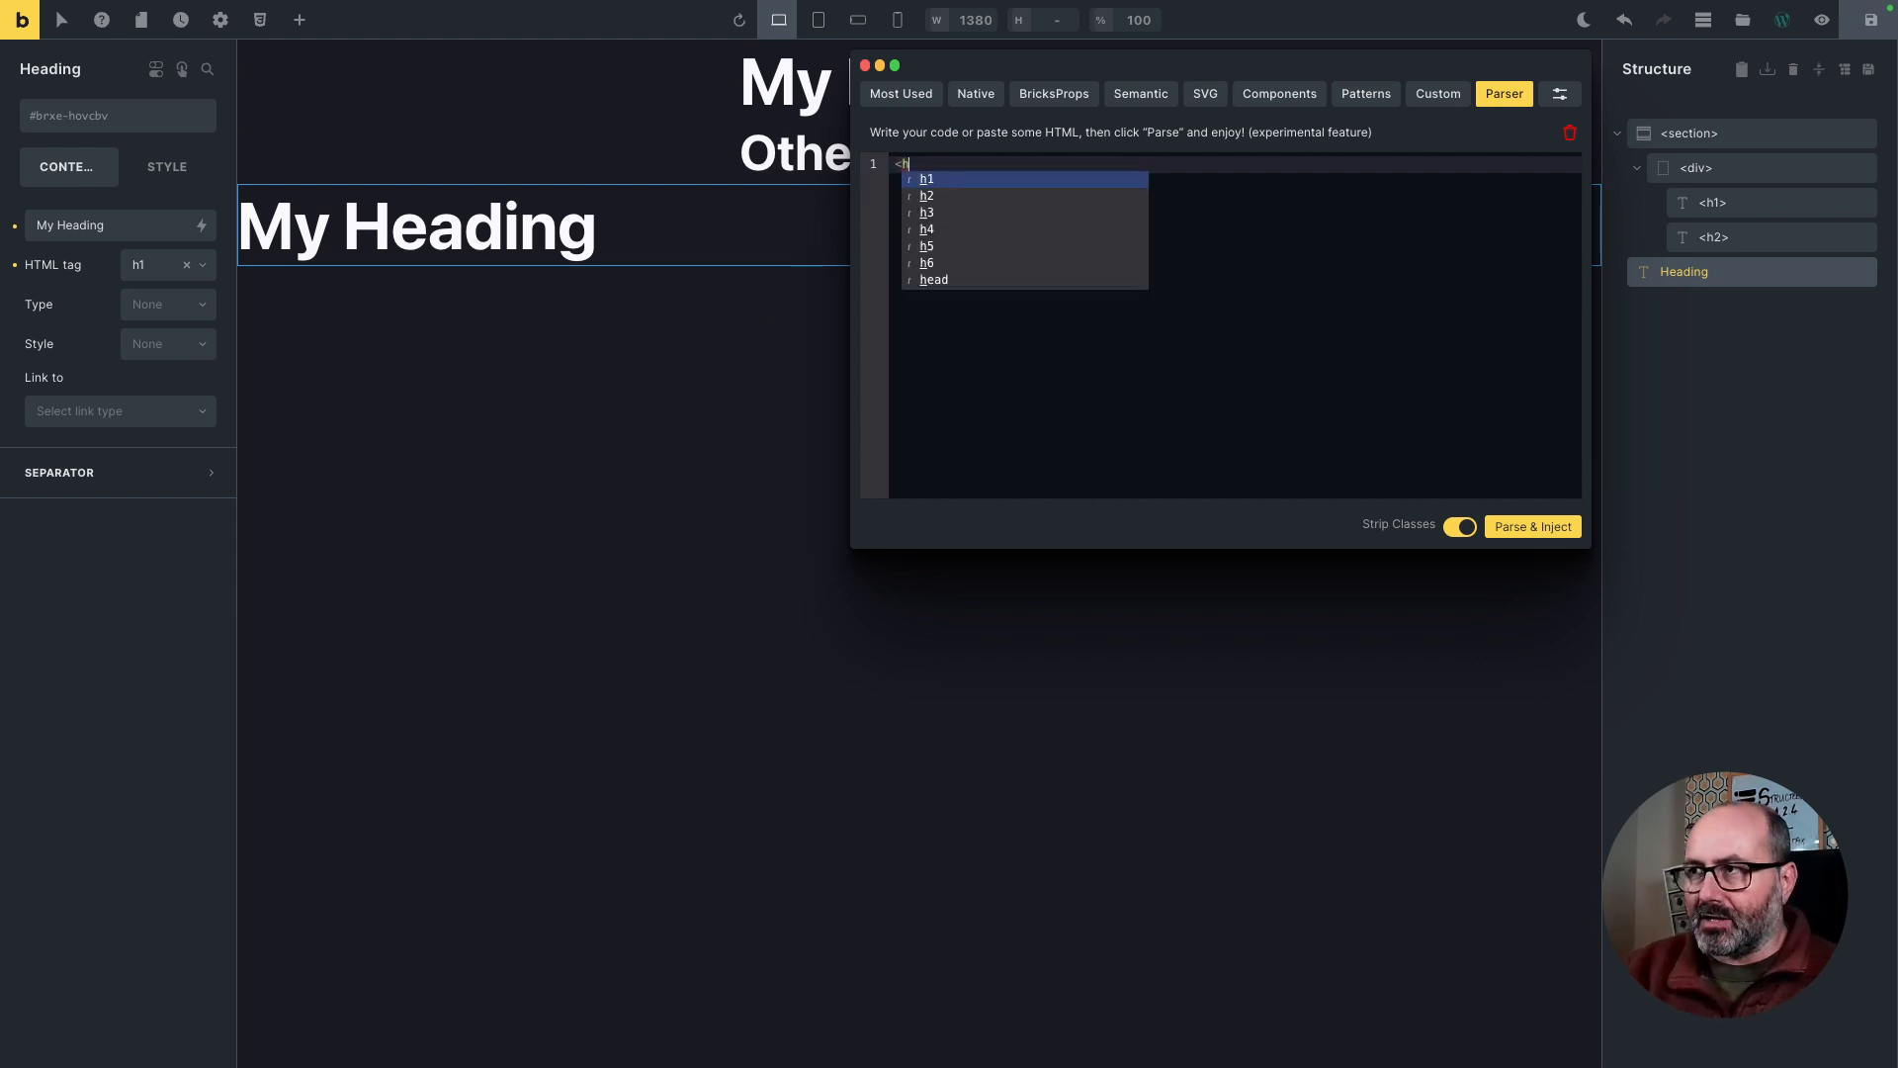
type("1>My Heading")
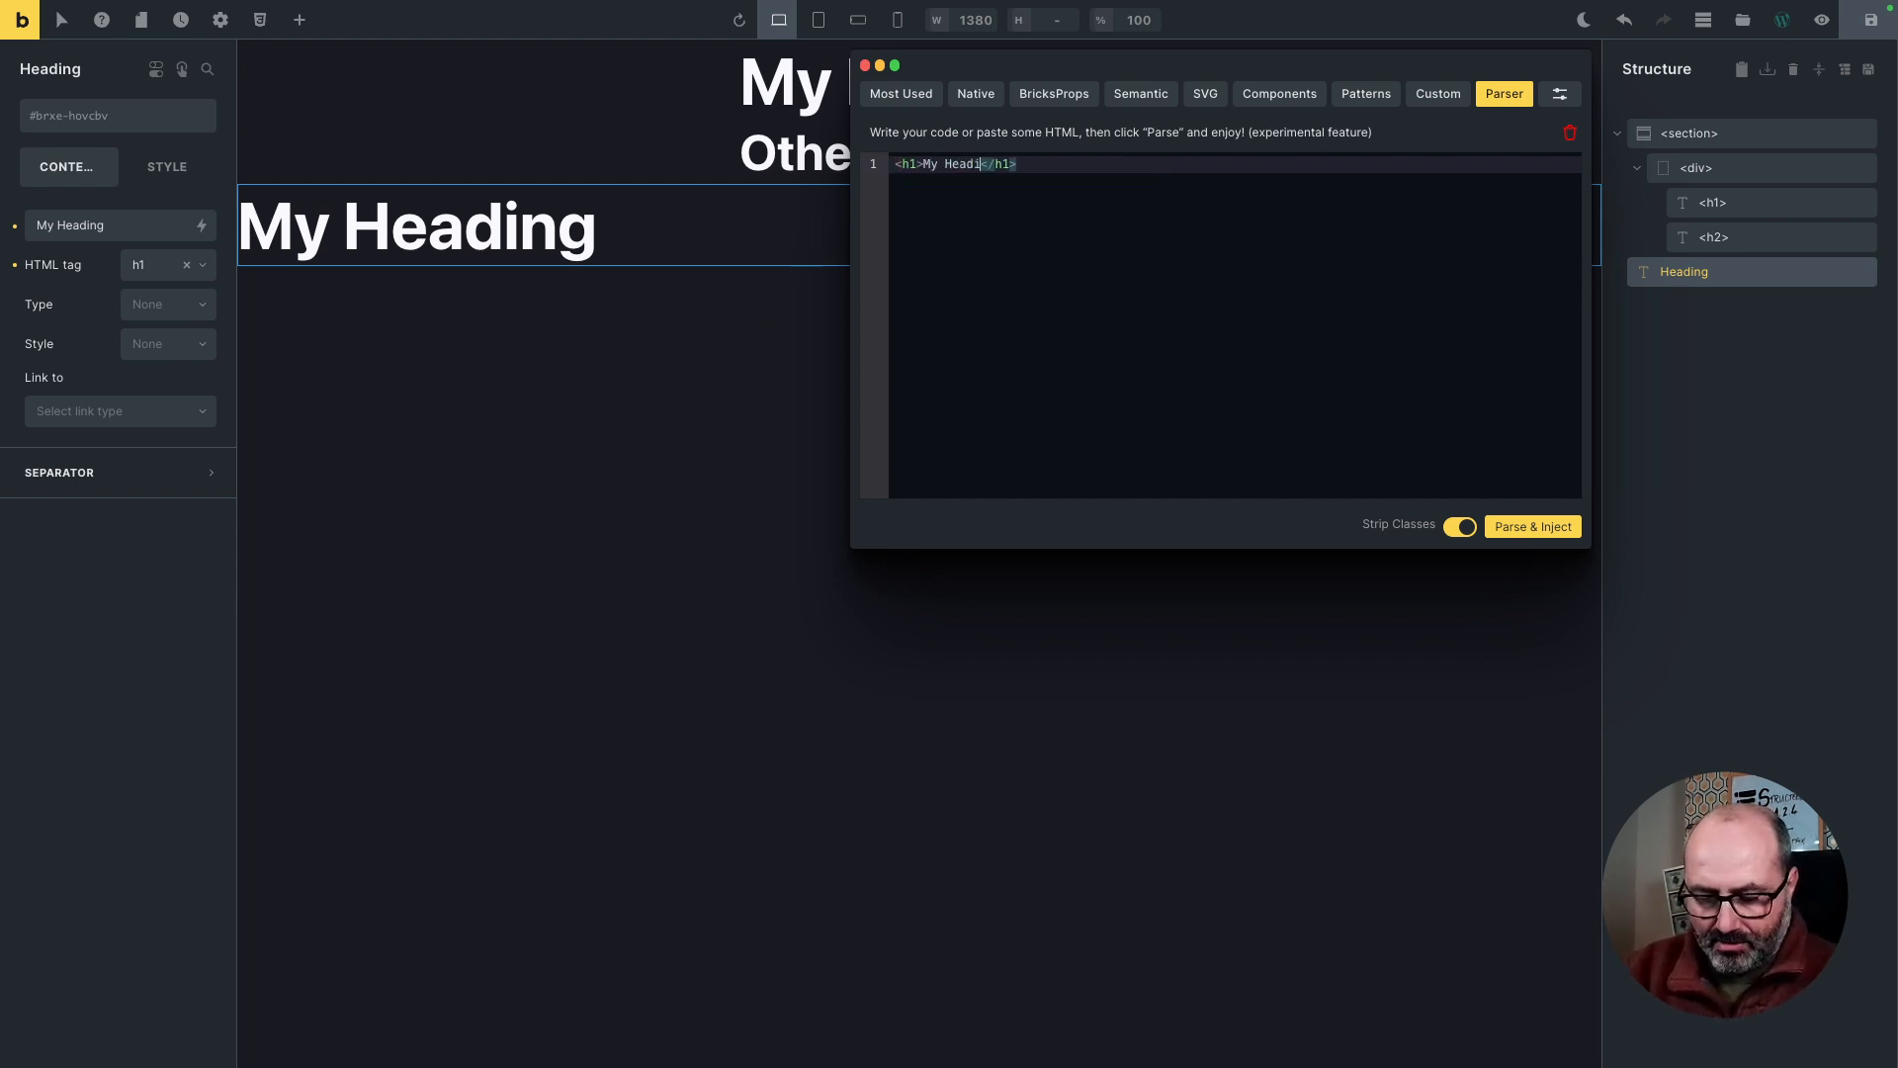
left_click(1532, 526)
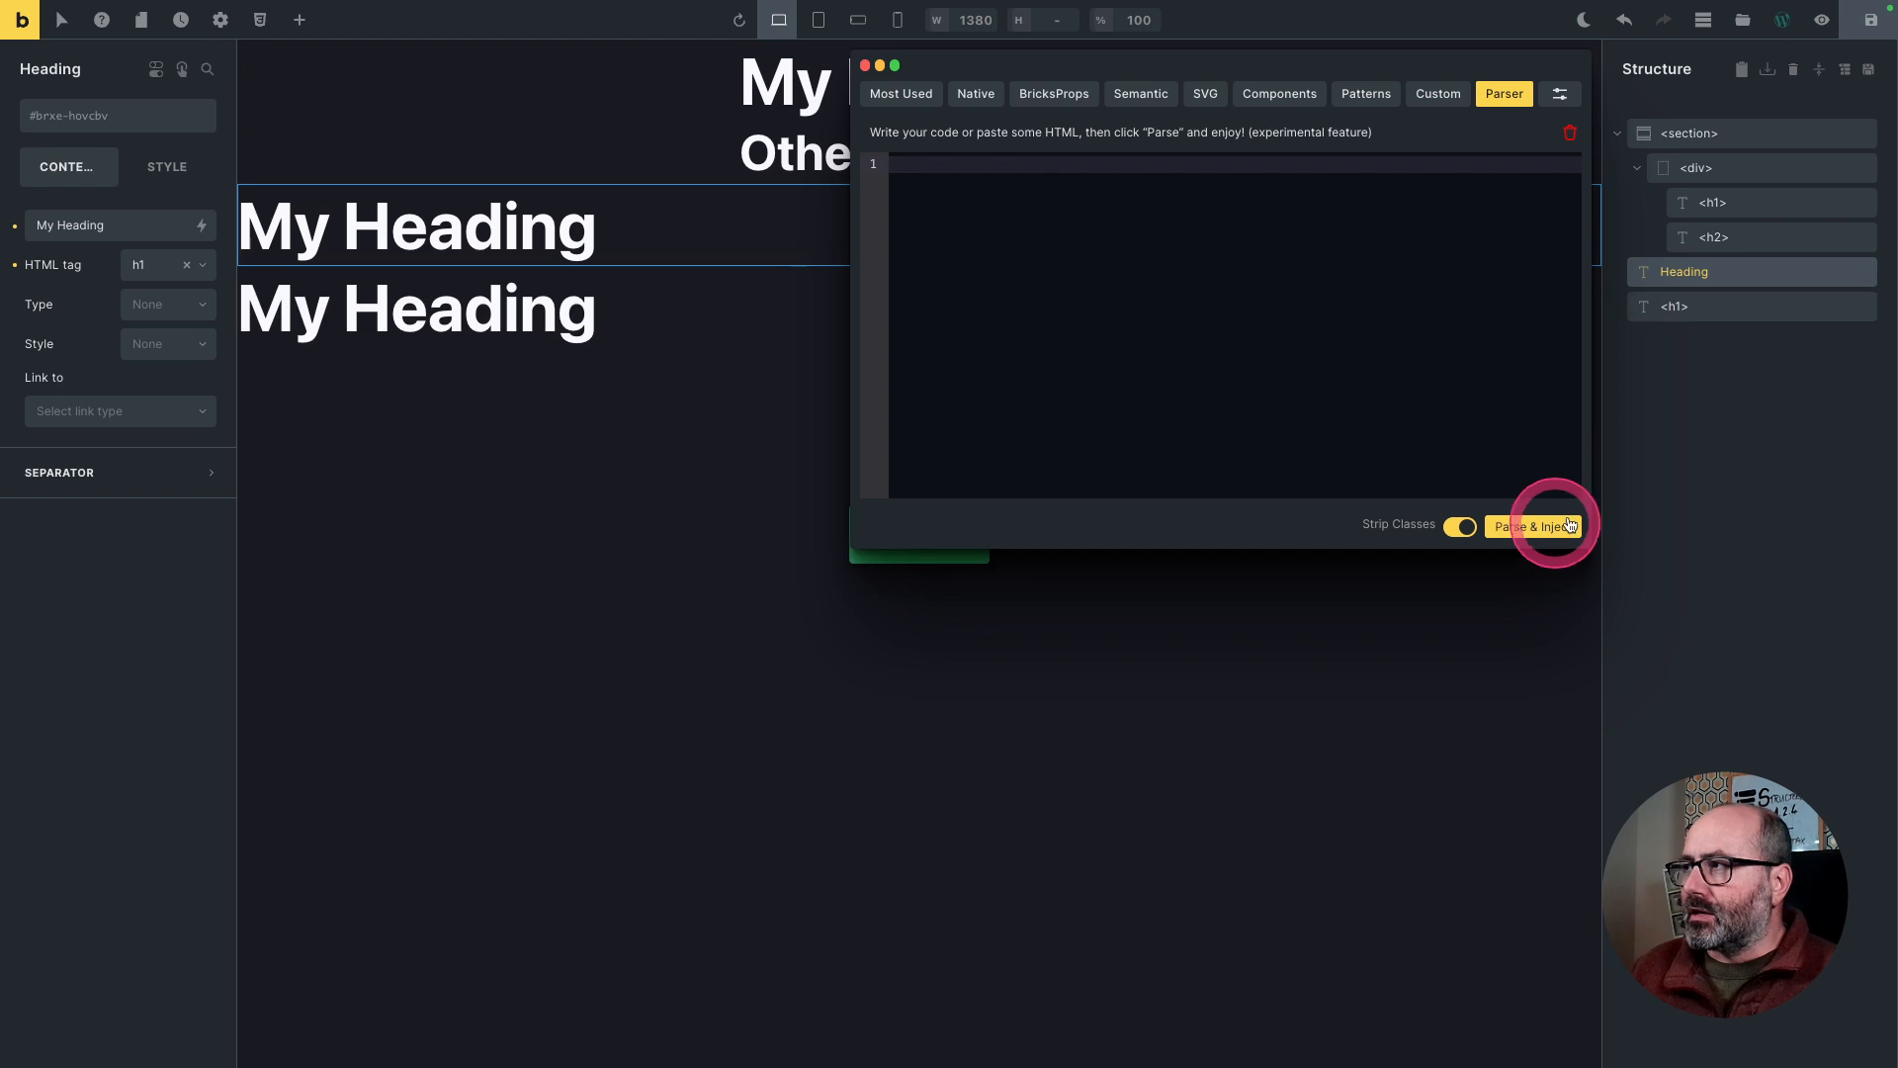
Check the settings of the injected h1, and clear all elements from the page structure
left_click(1735, 305)
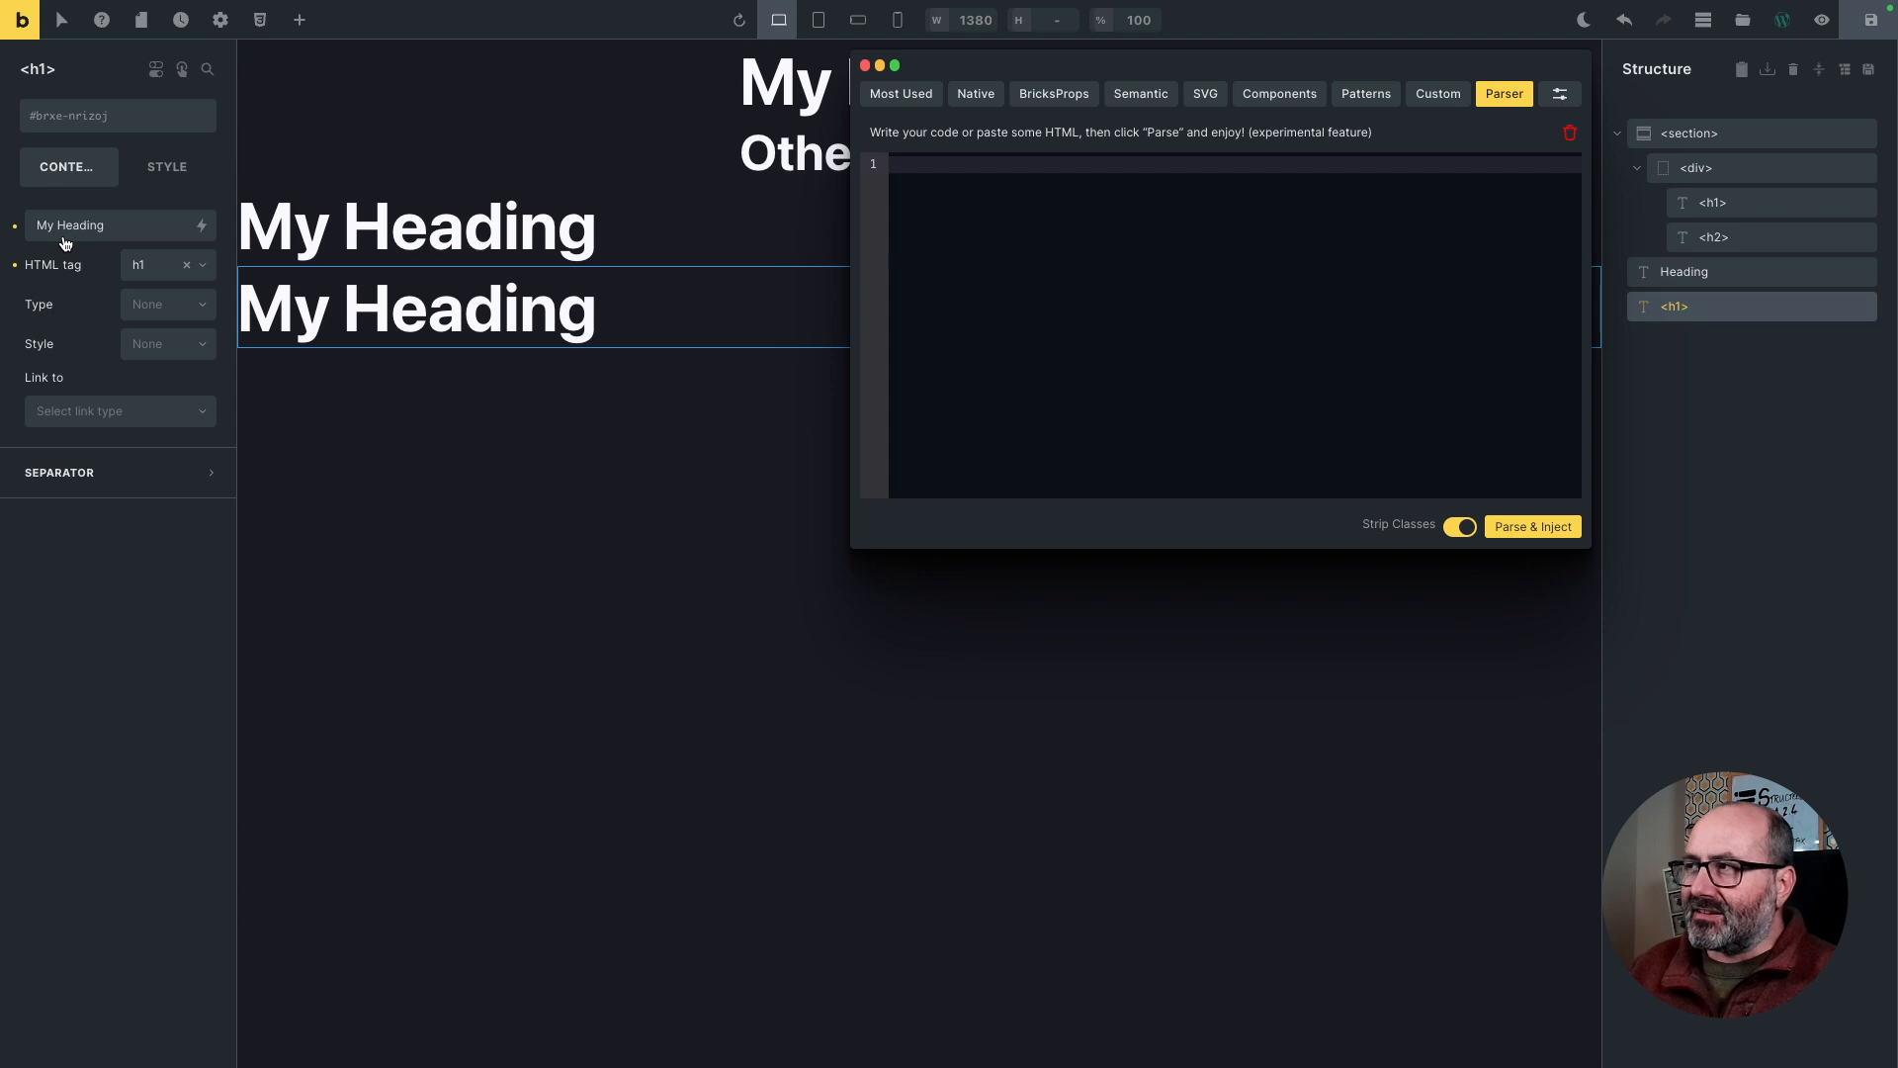
left_click(1794, 69)
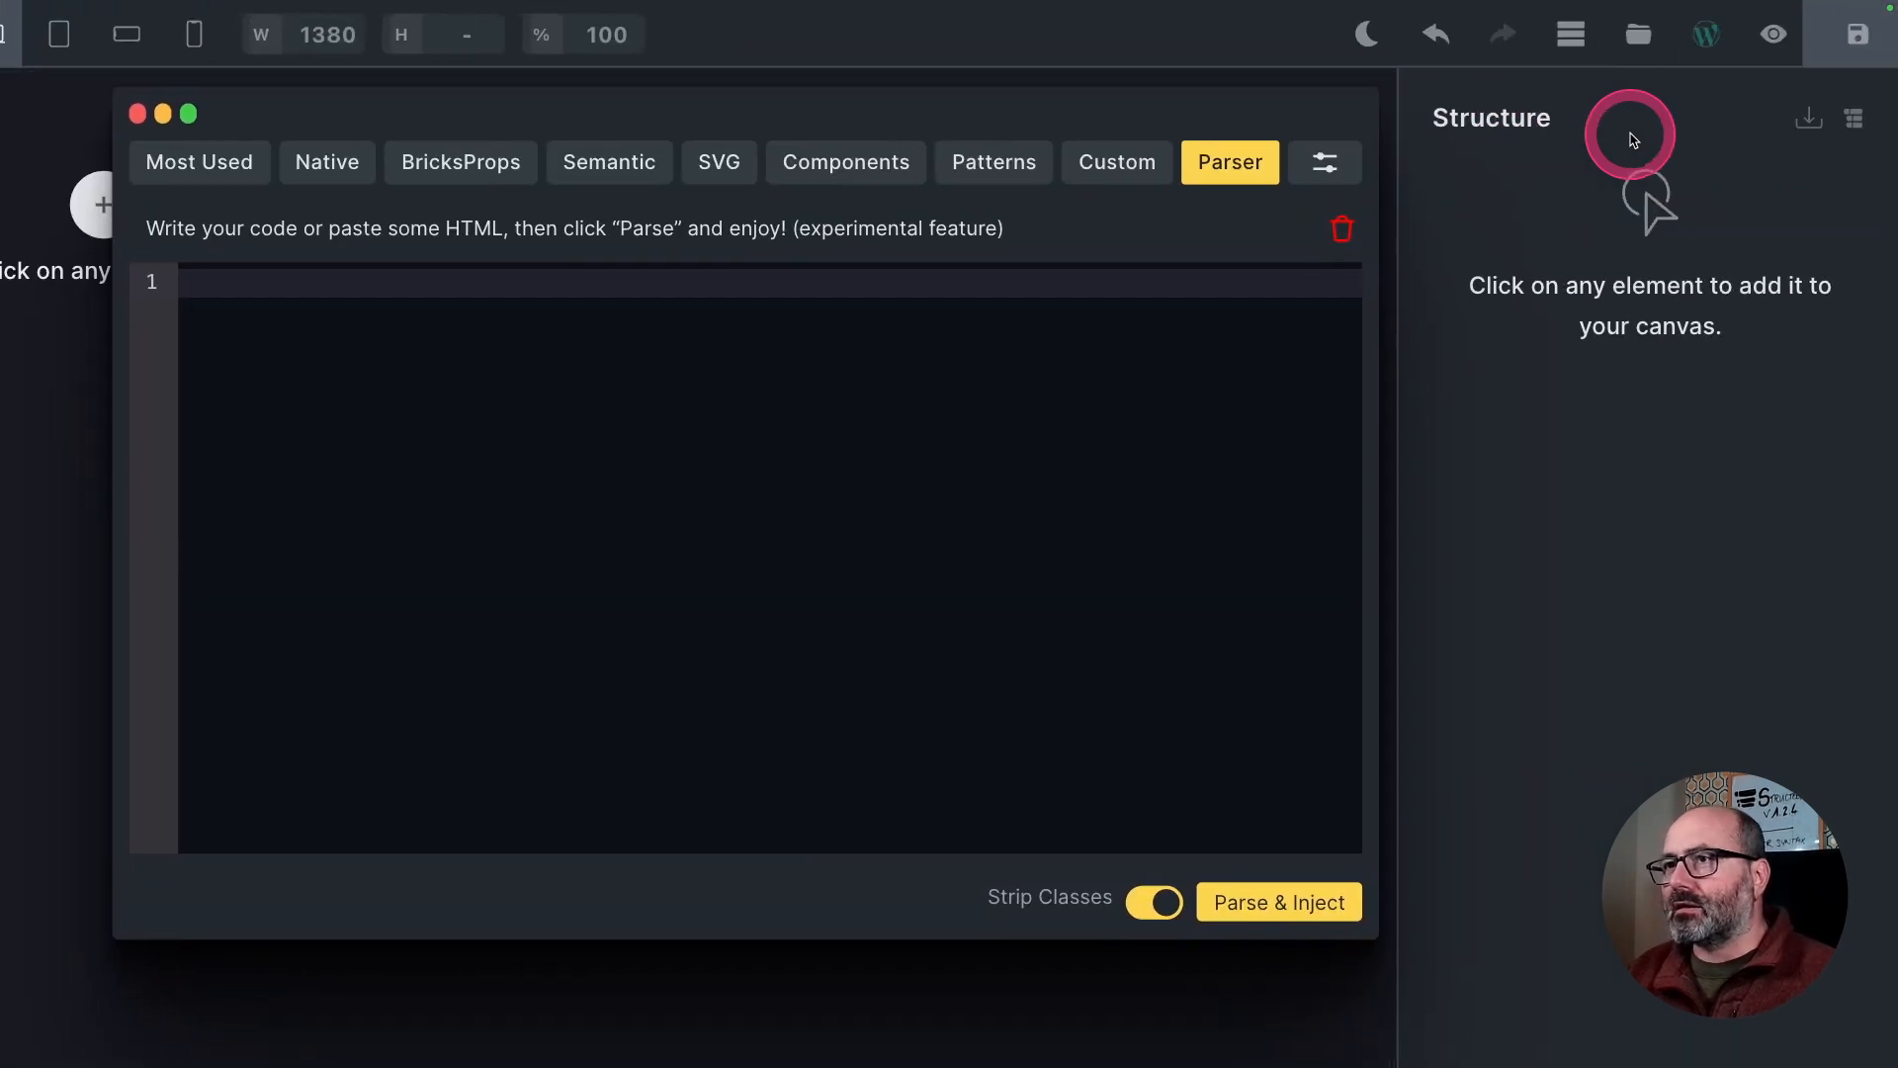
Begin a section tag in the parser with the class "o-height-full" and the id "my-section"
left_click(478, 461)
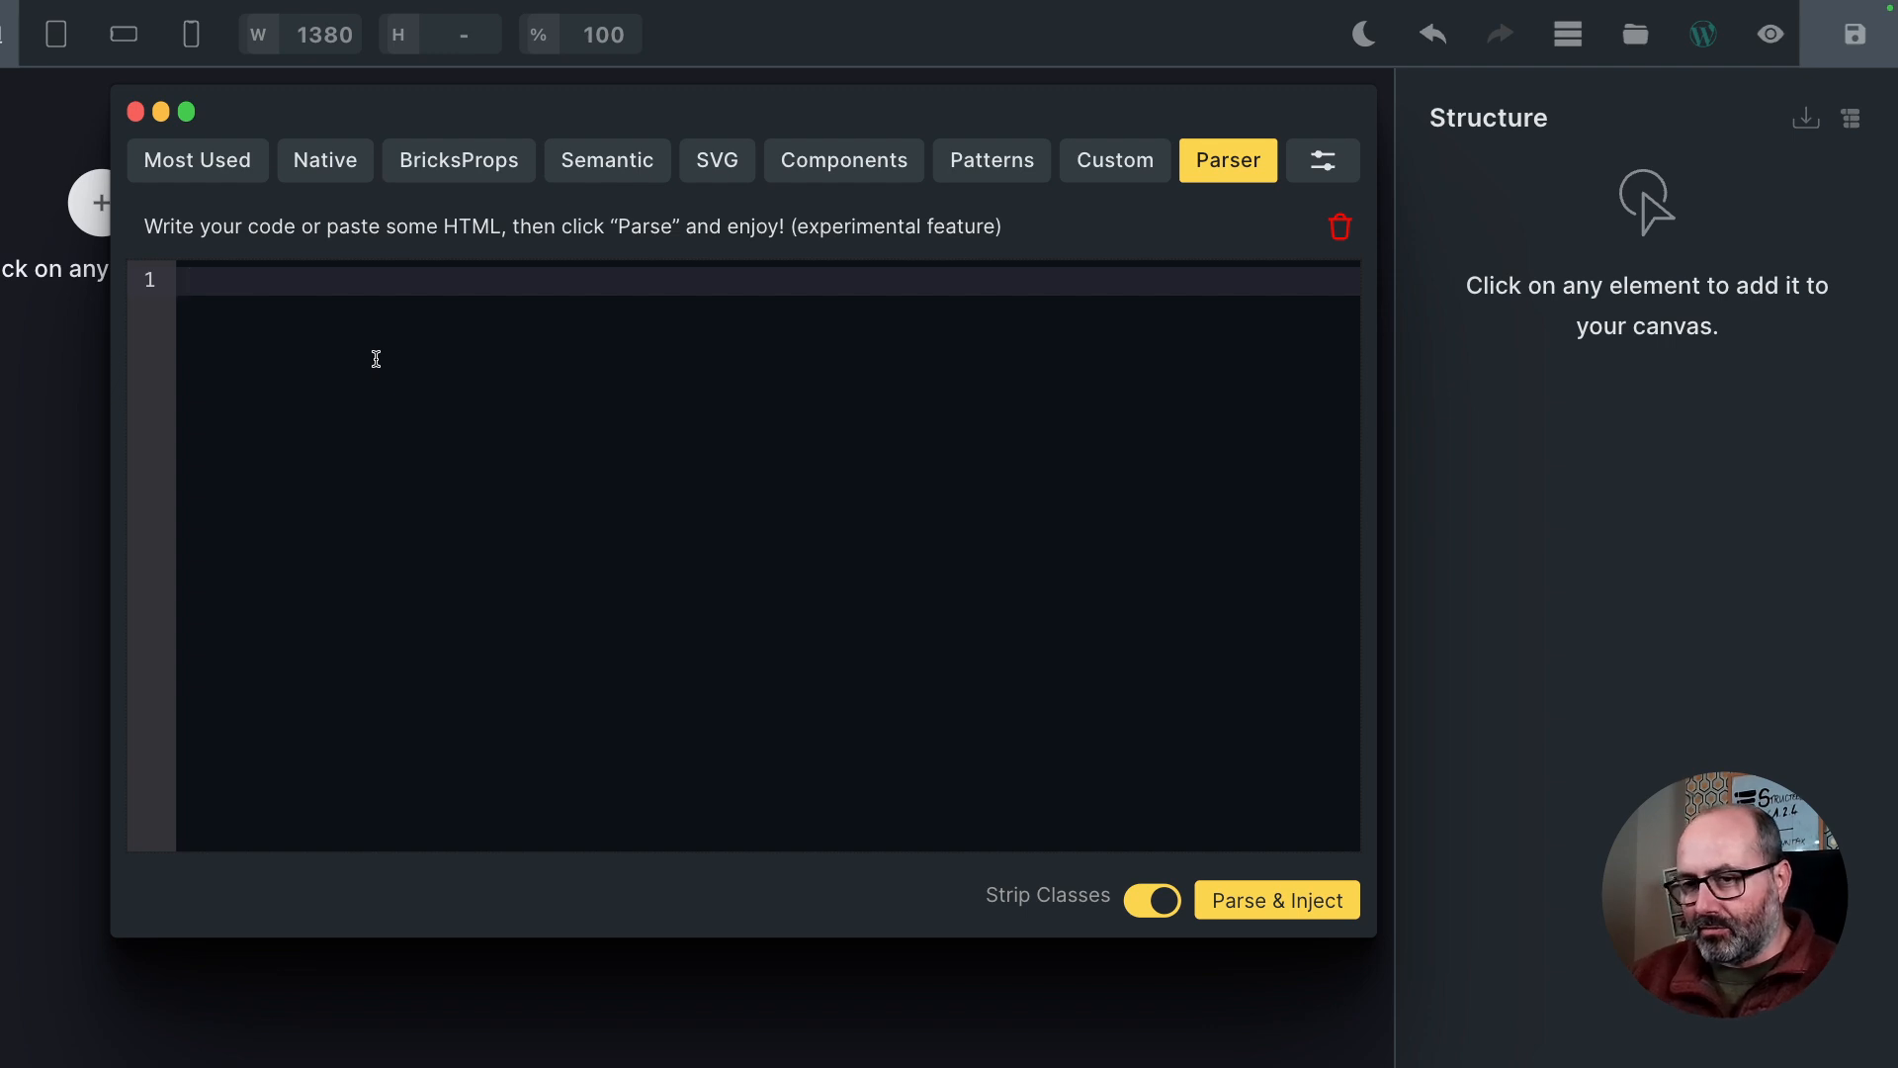
type("<section")
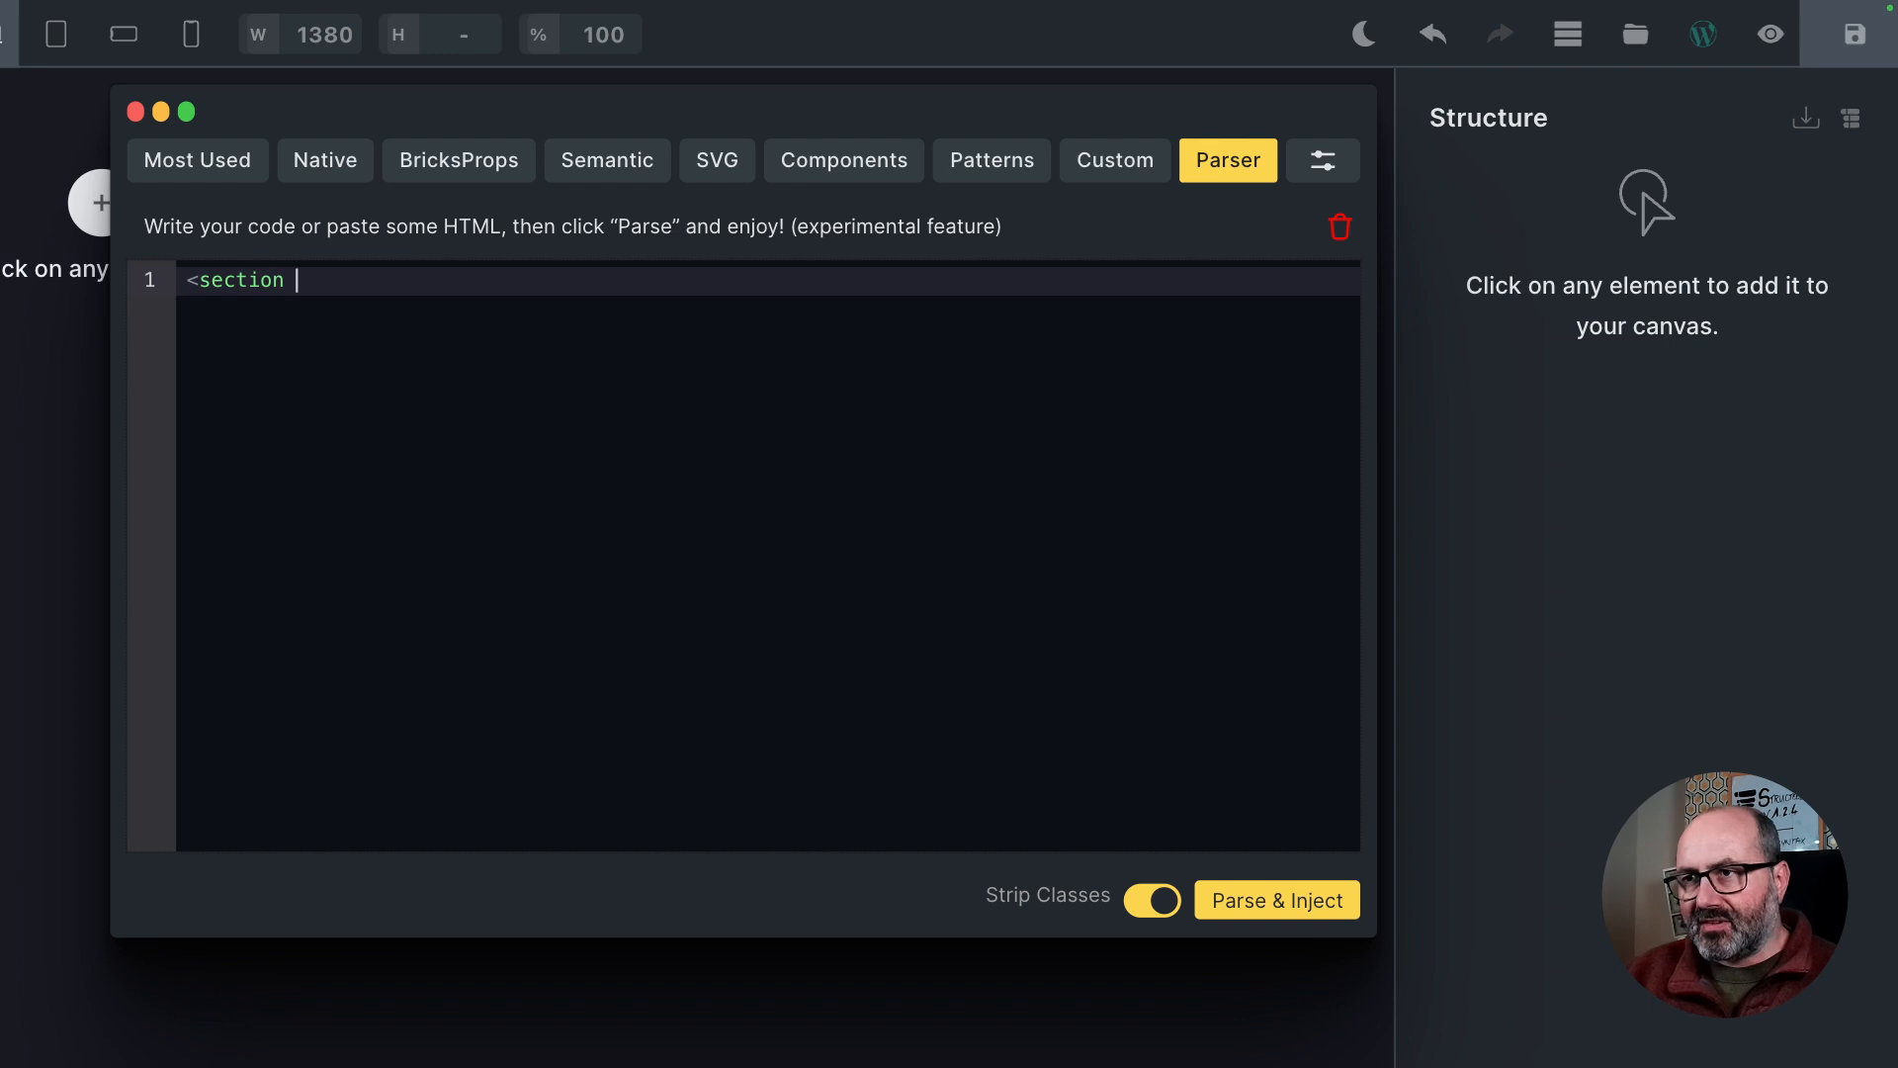
type(" cla")
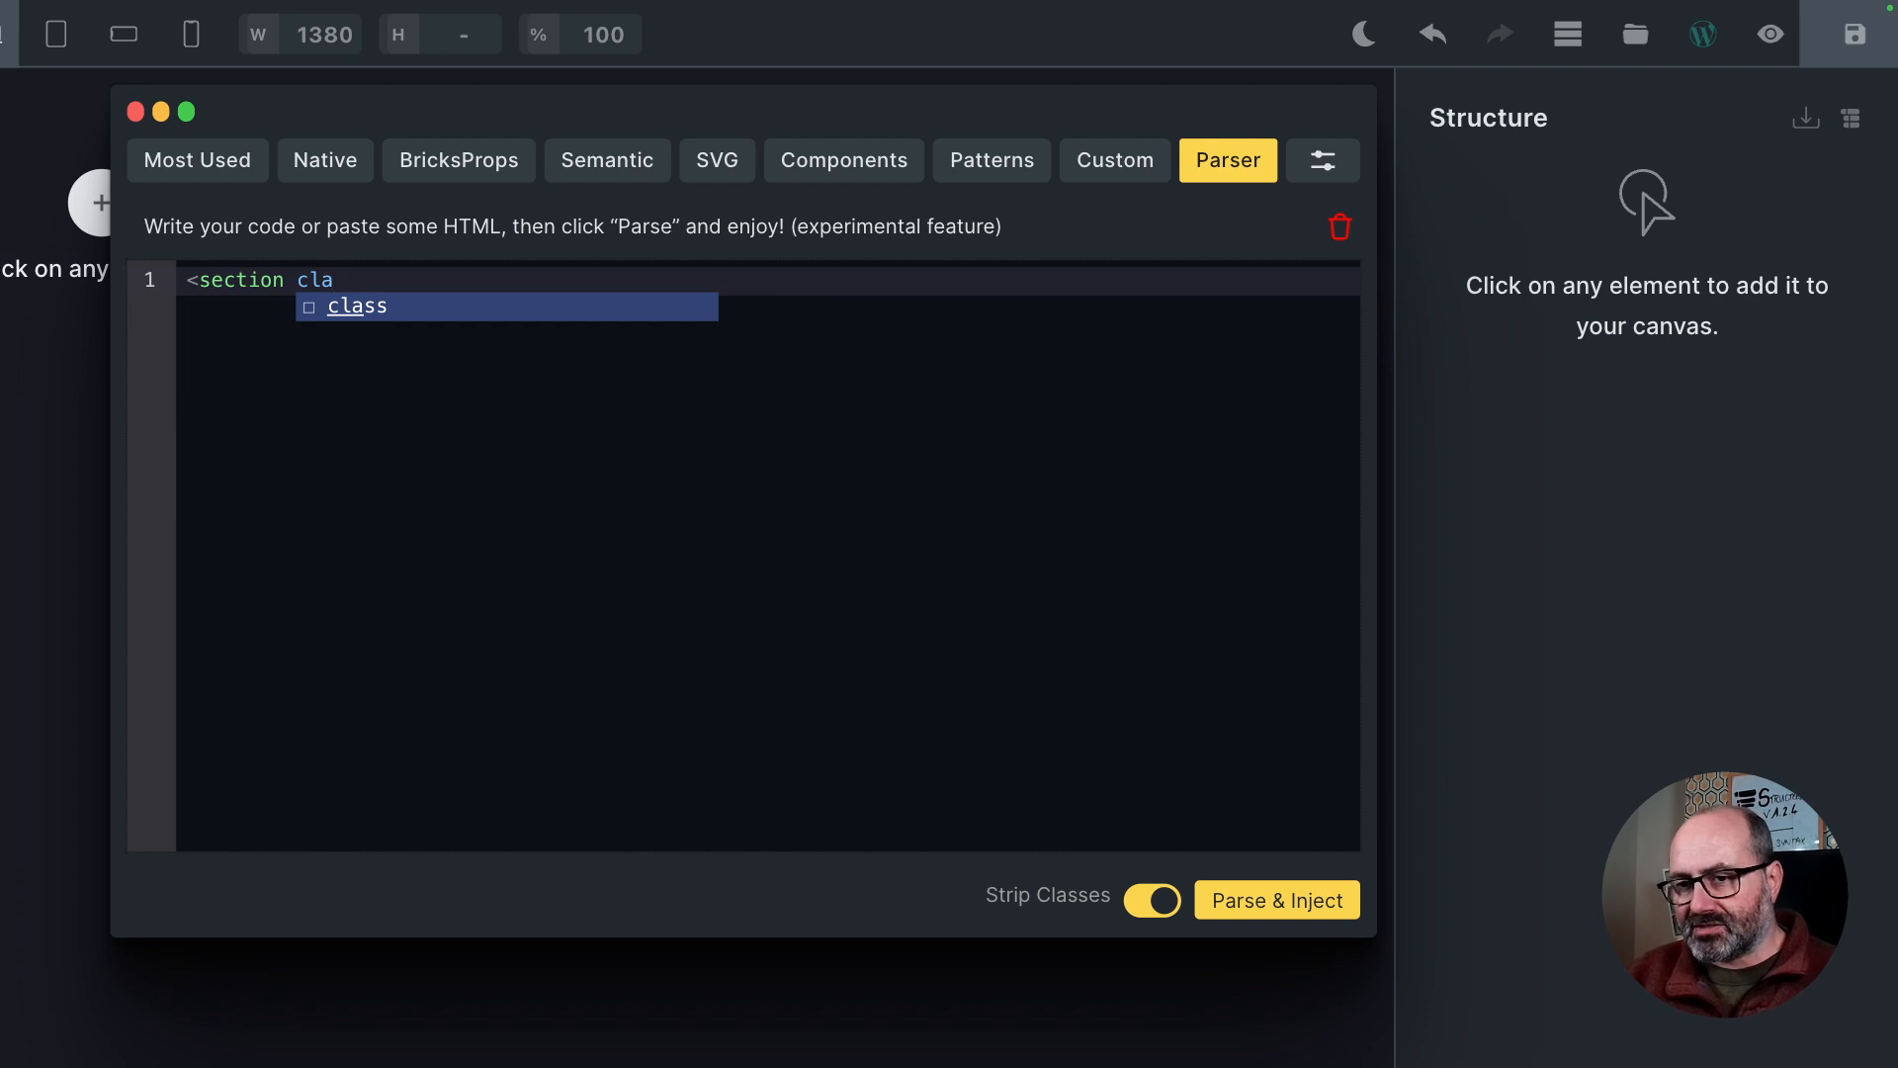
key("Return")
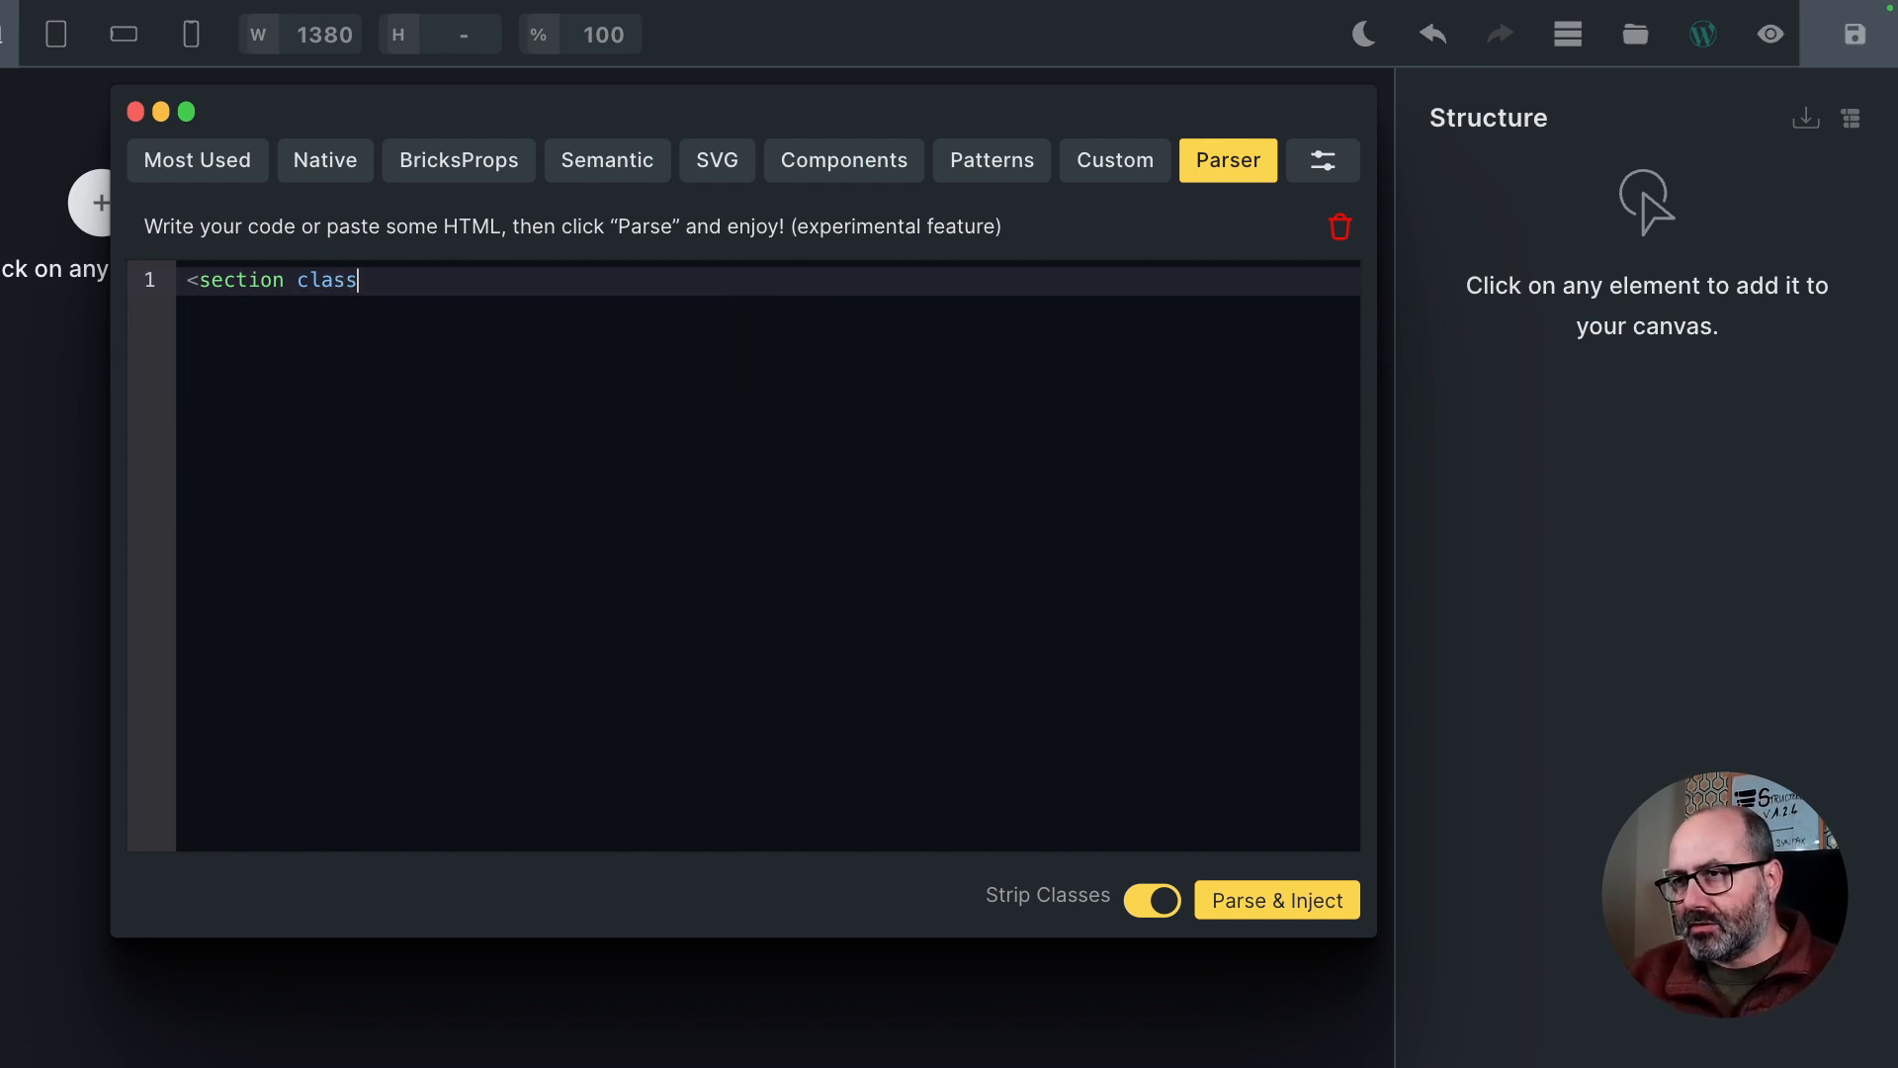
type("=\"")
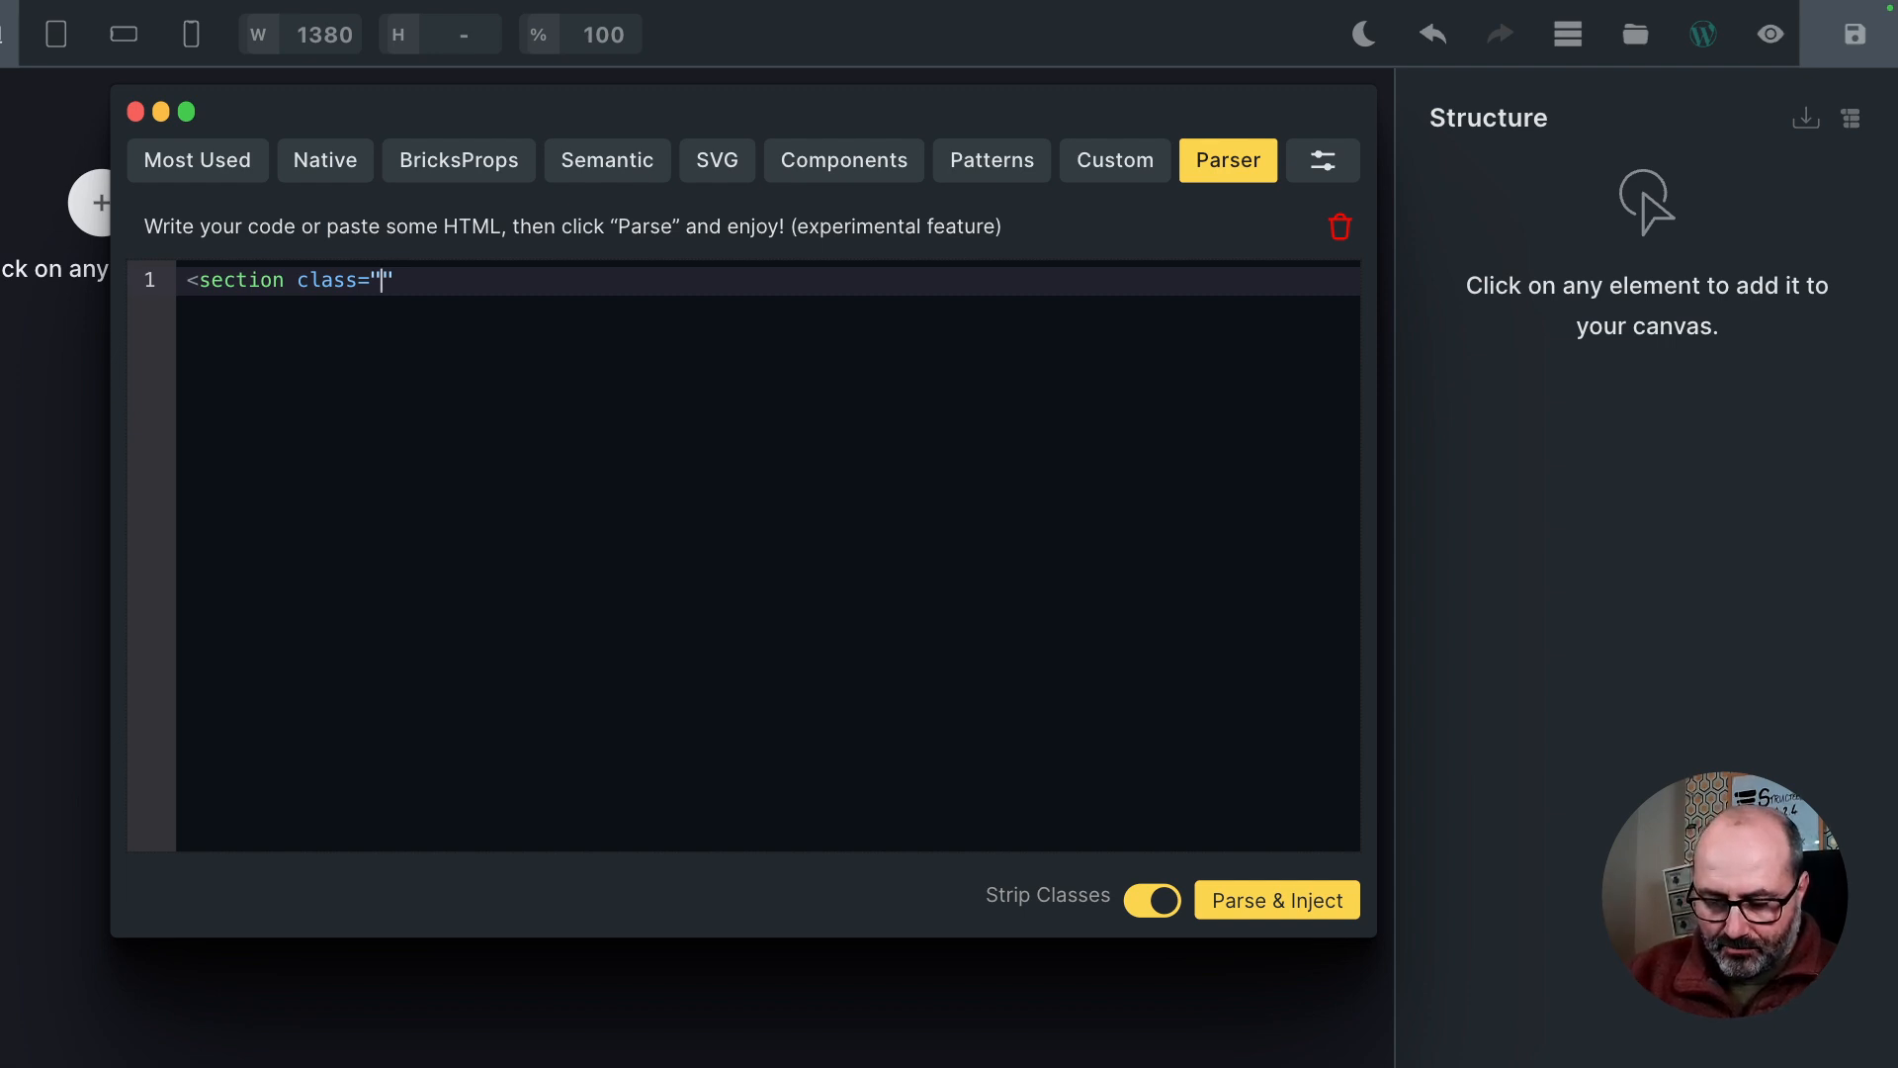
type("o-height-")
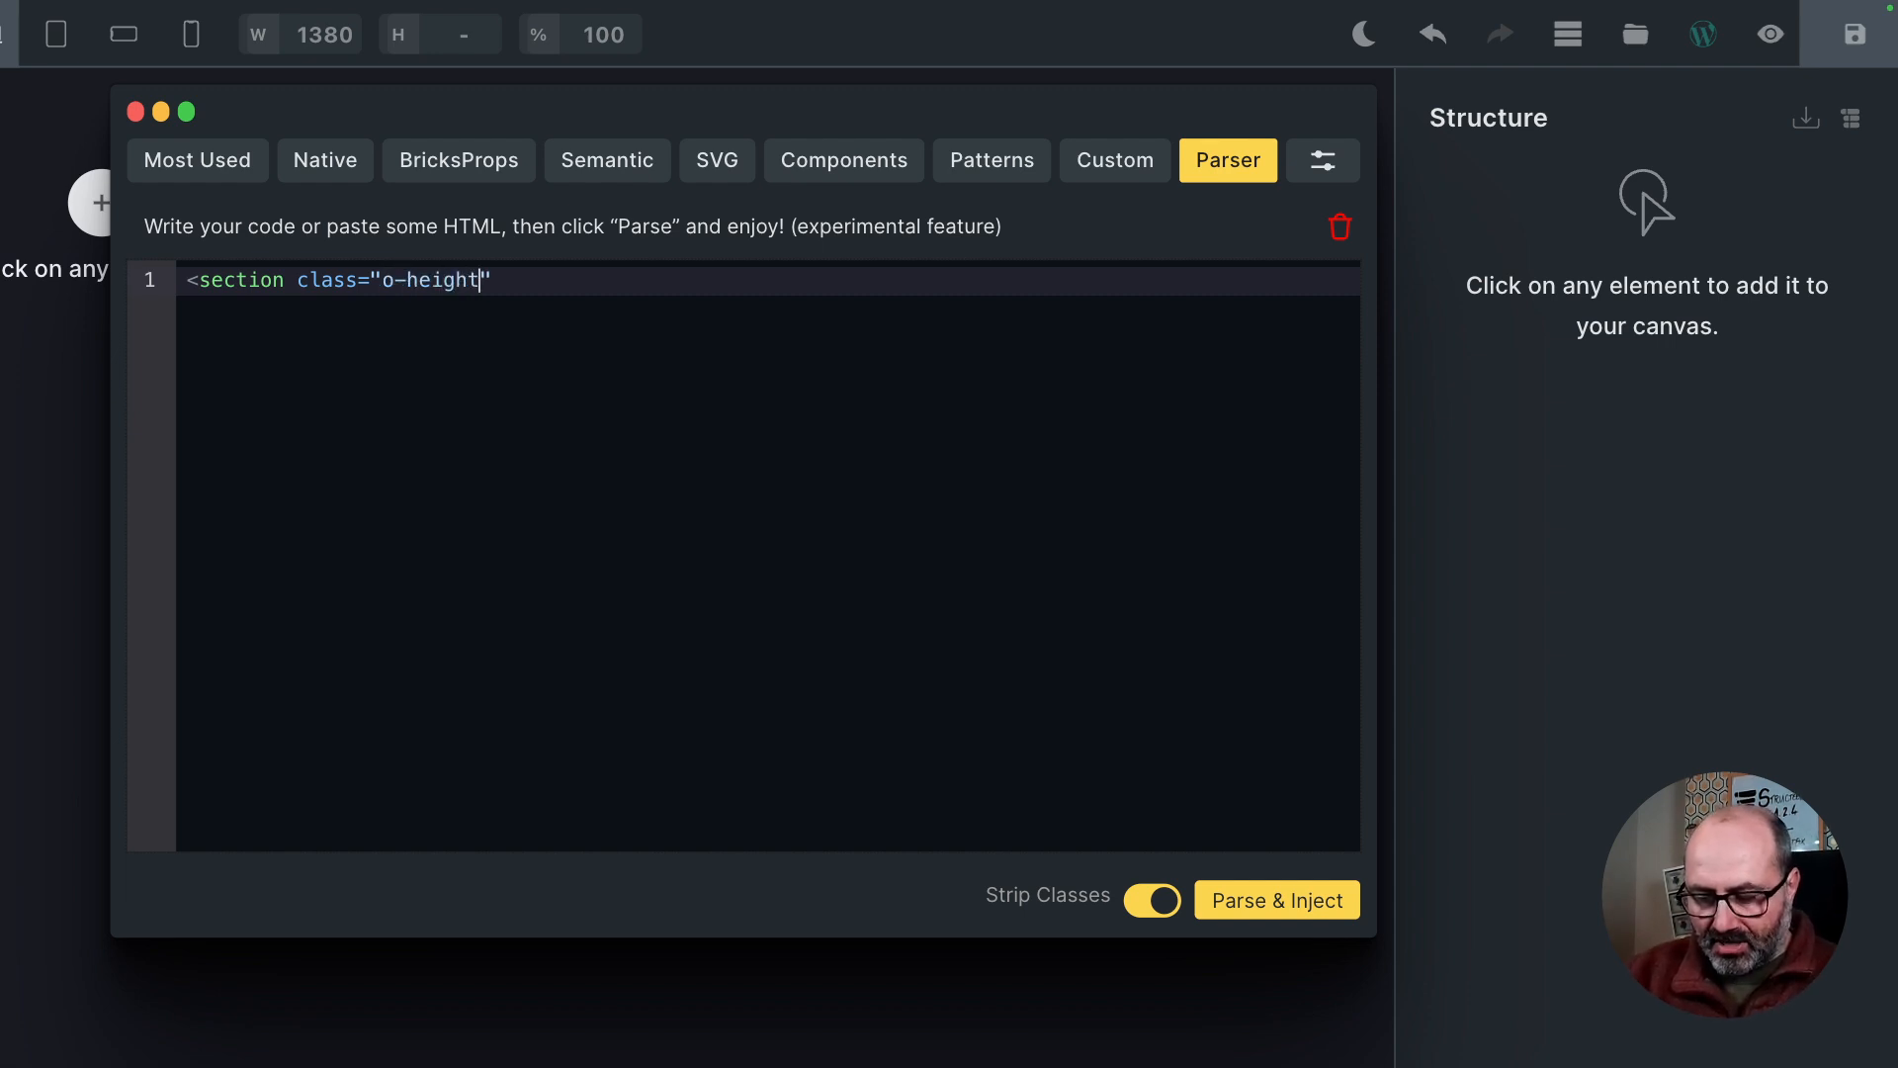
type("full\"")
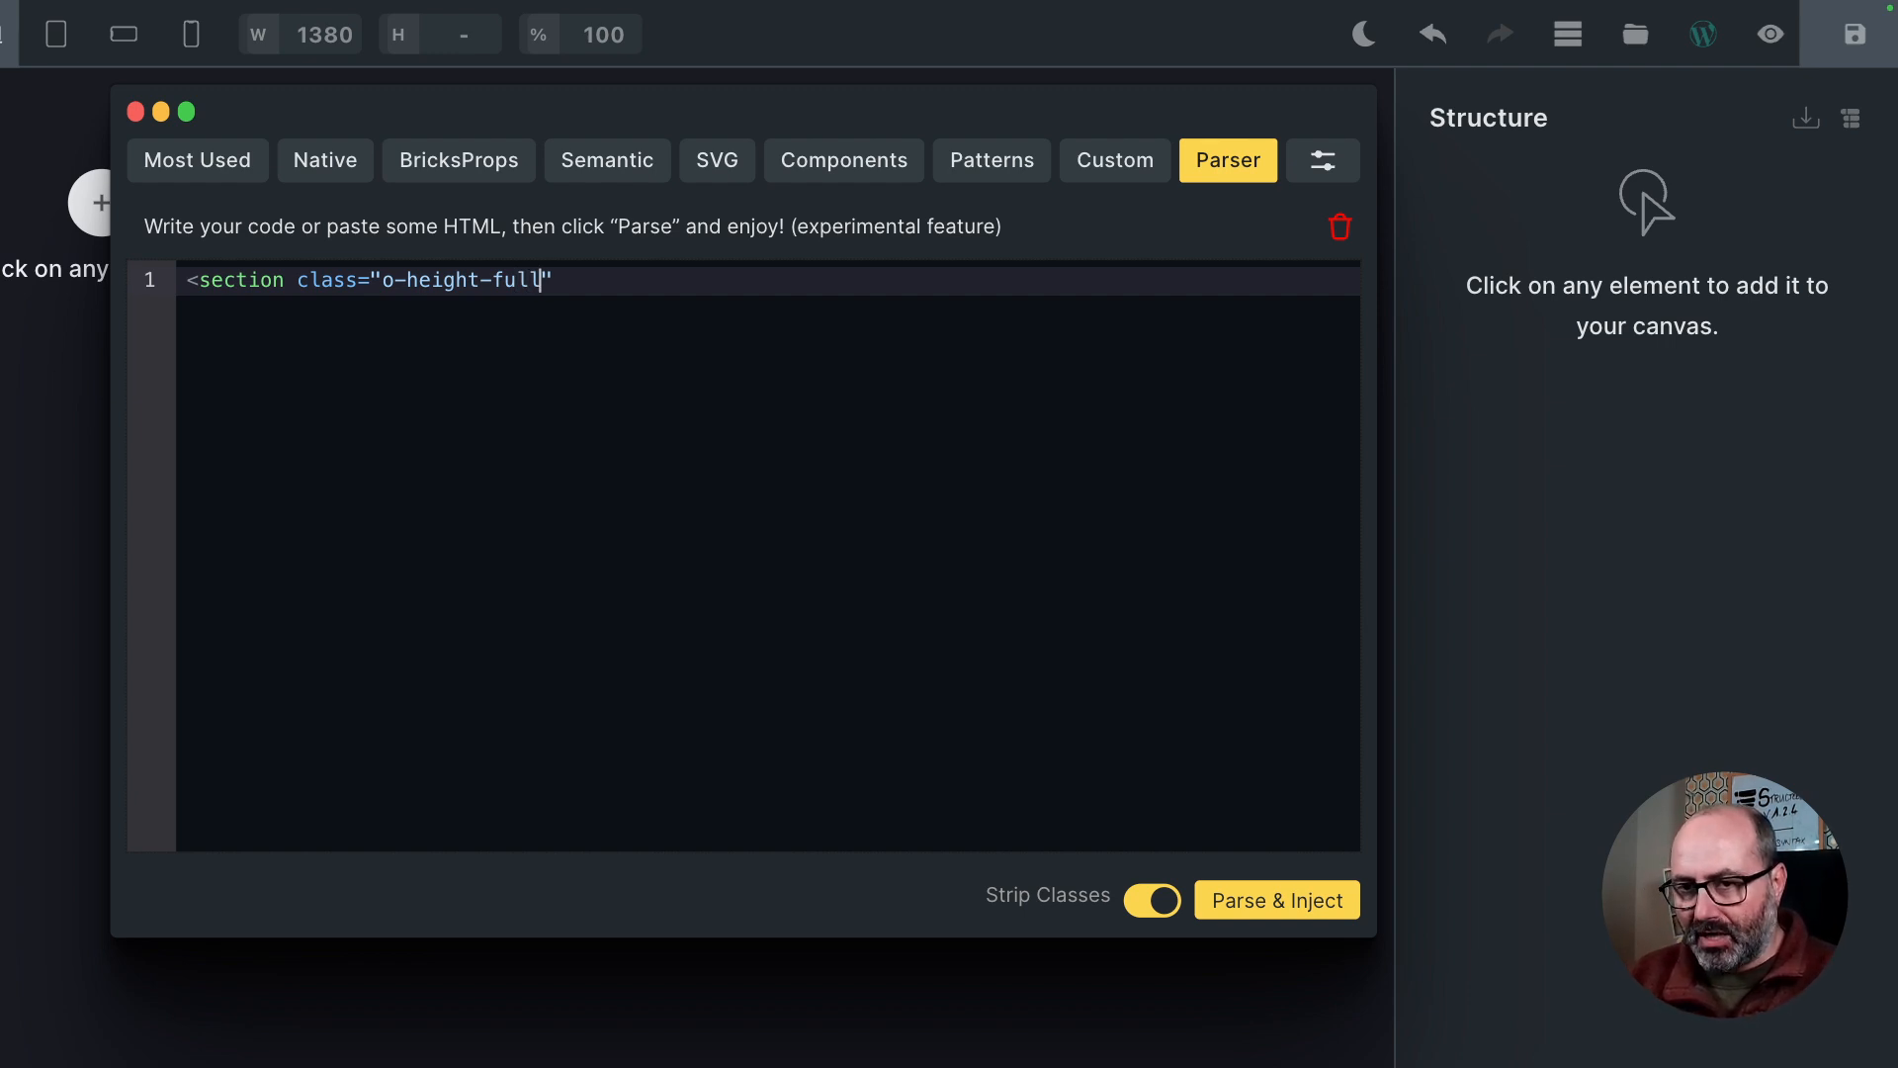
type(" id")
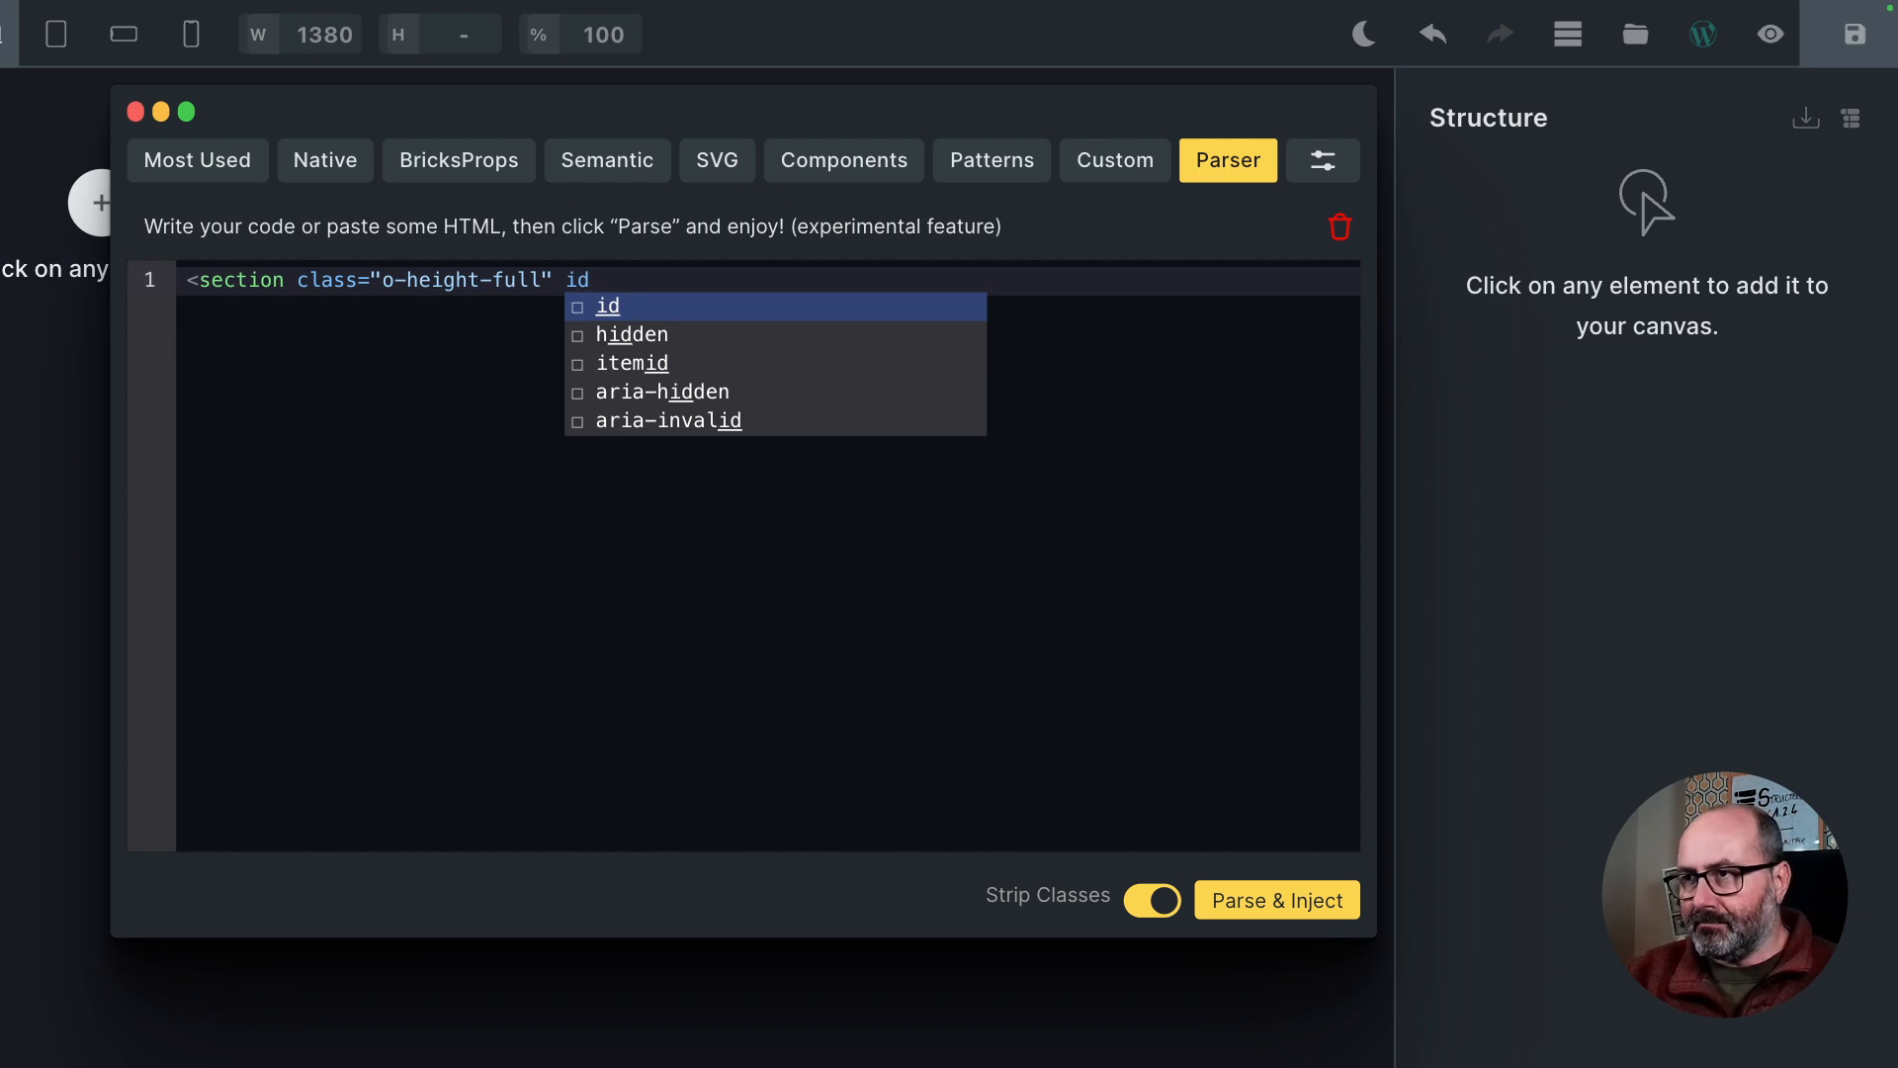
key("Return")
type("my-section\"")
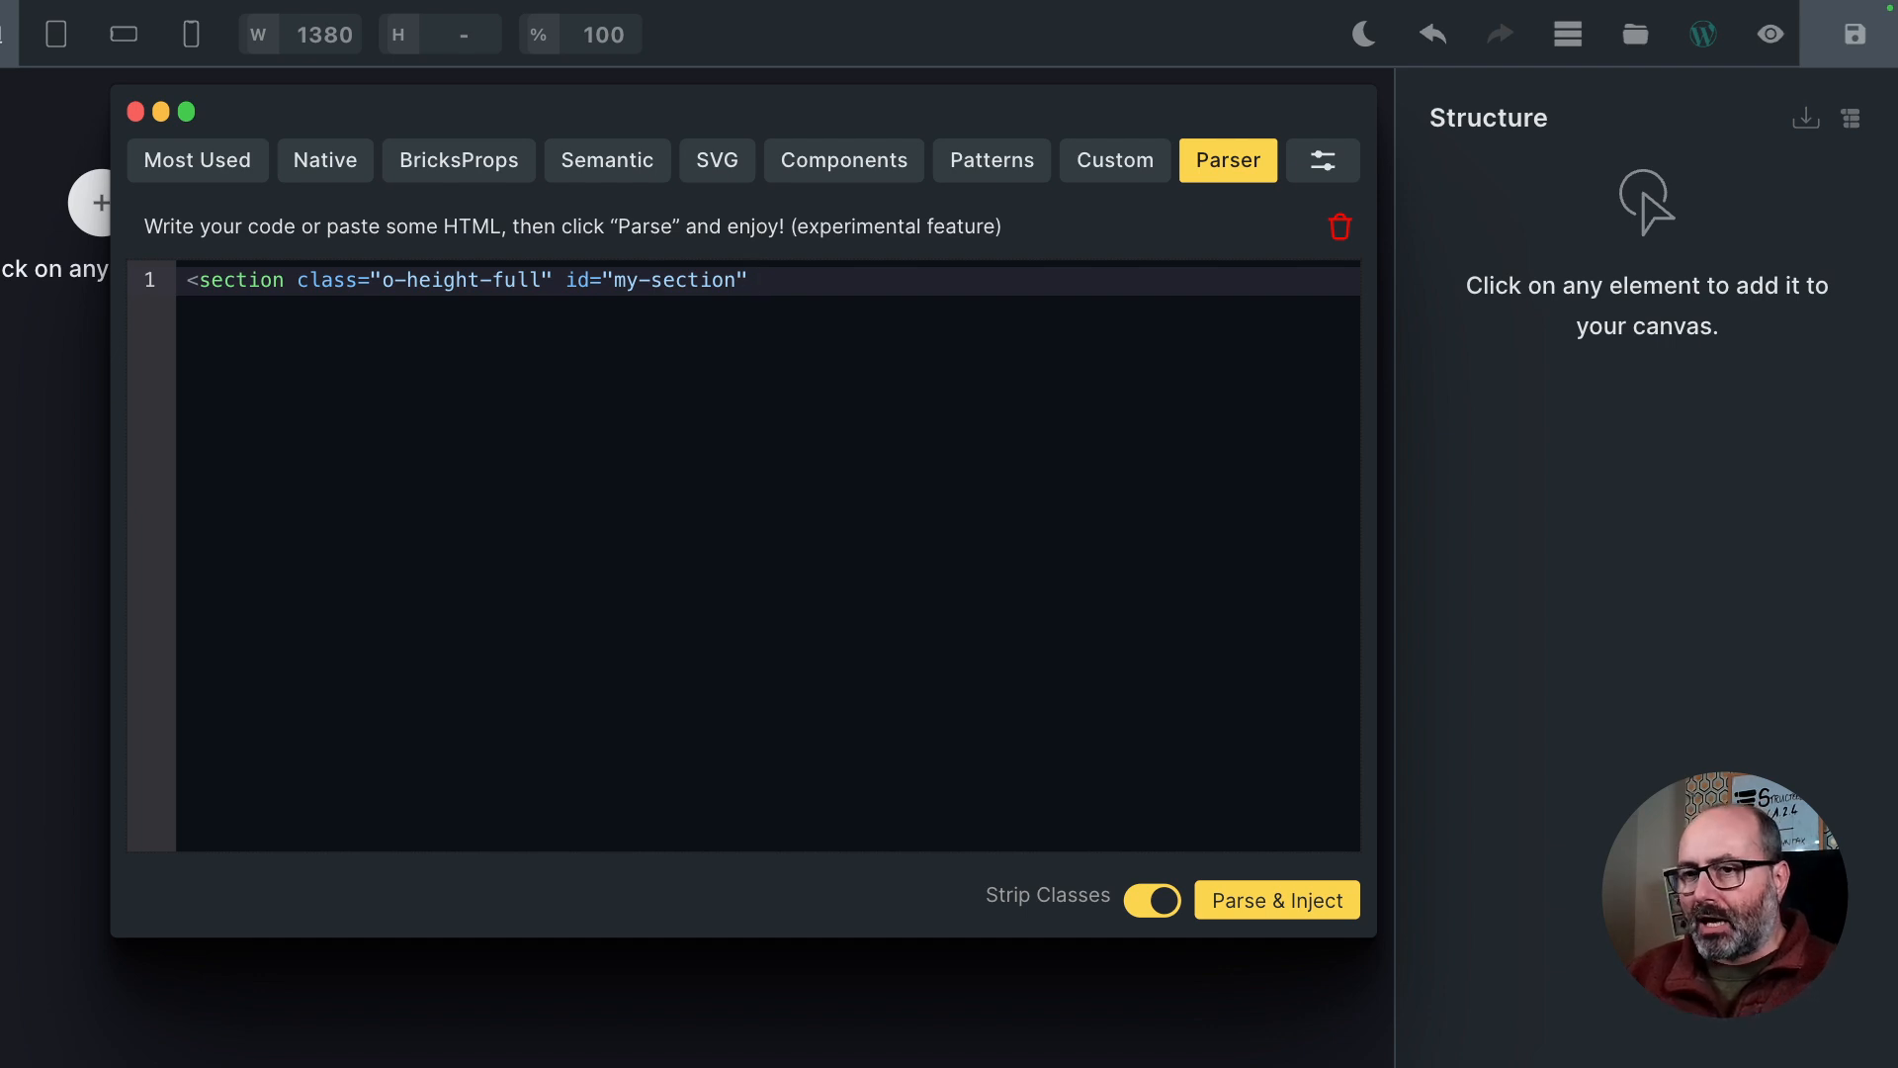
Add the attribute aria-labelledby="my-heading" to the section and complete its opening tag
type(" aria")
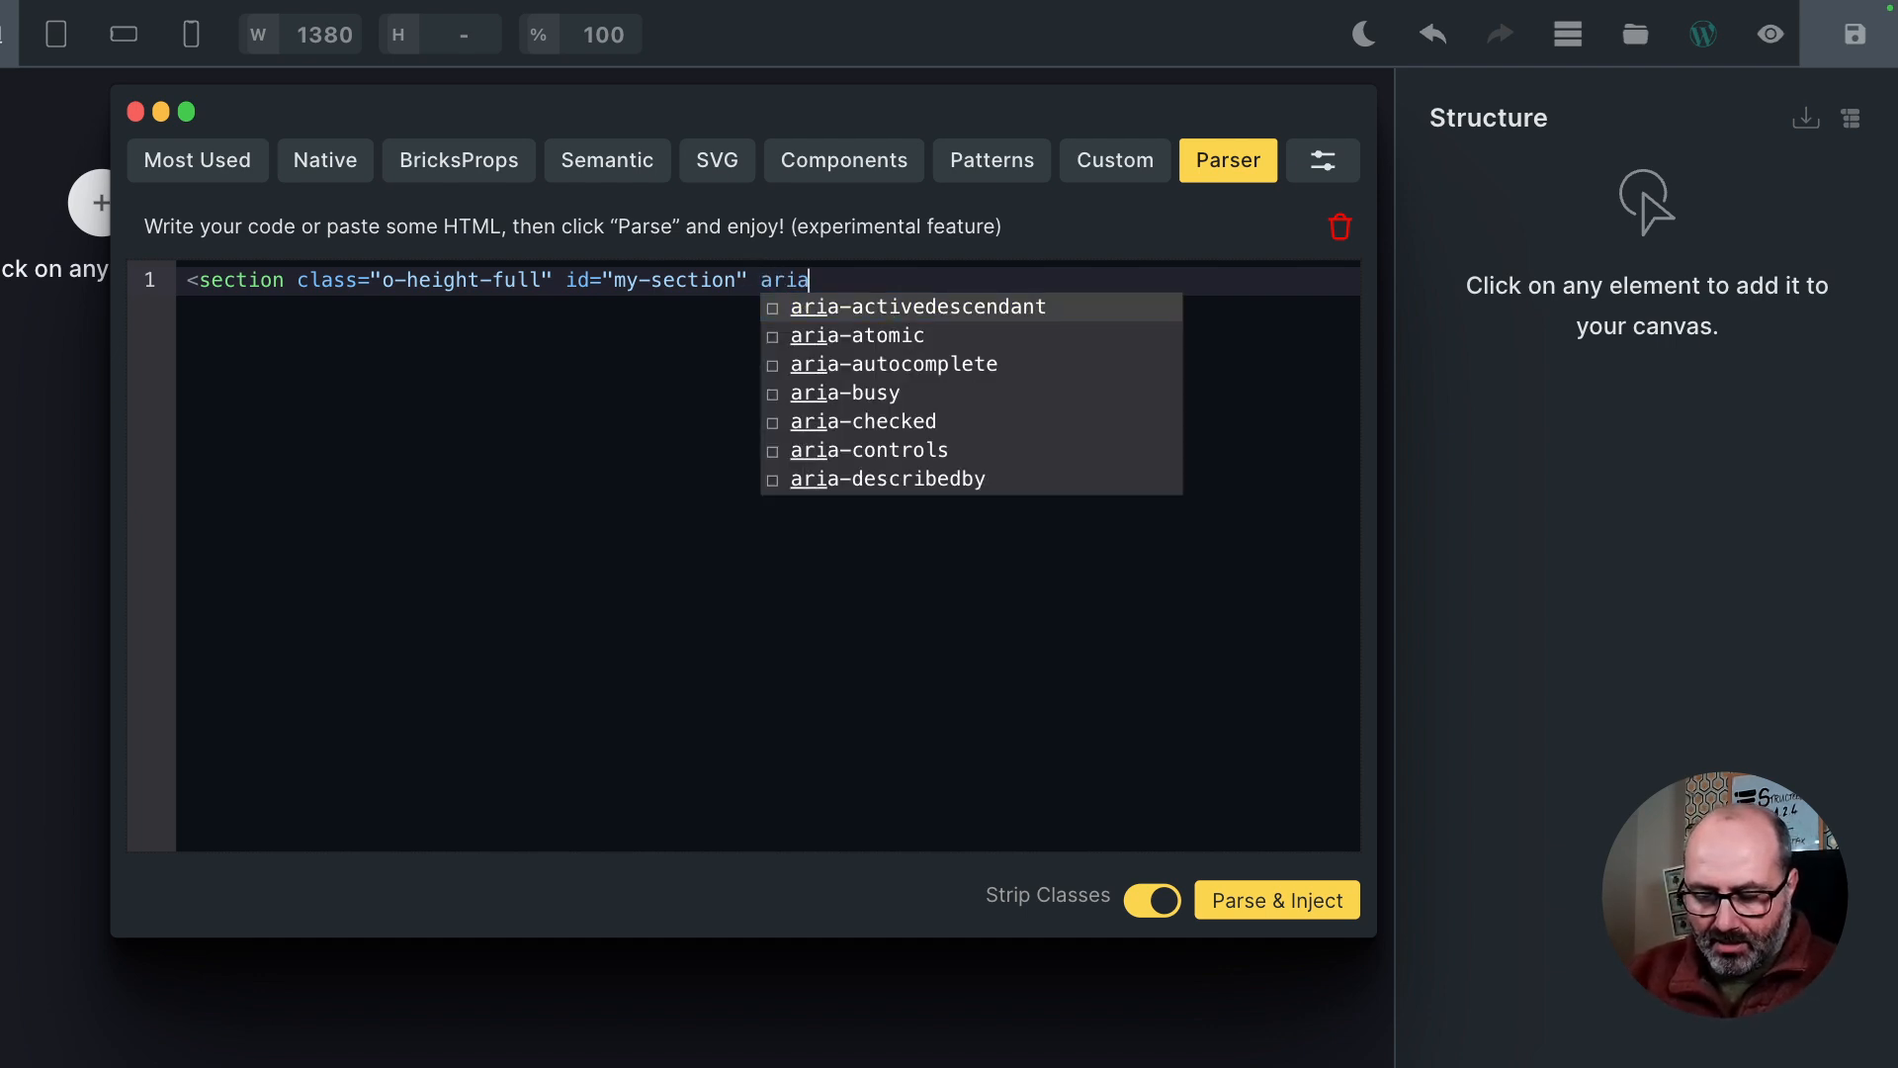
type("-la")
key("Down")
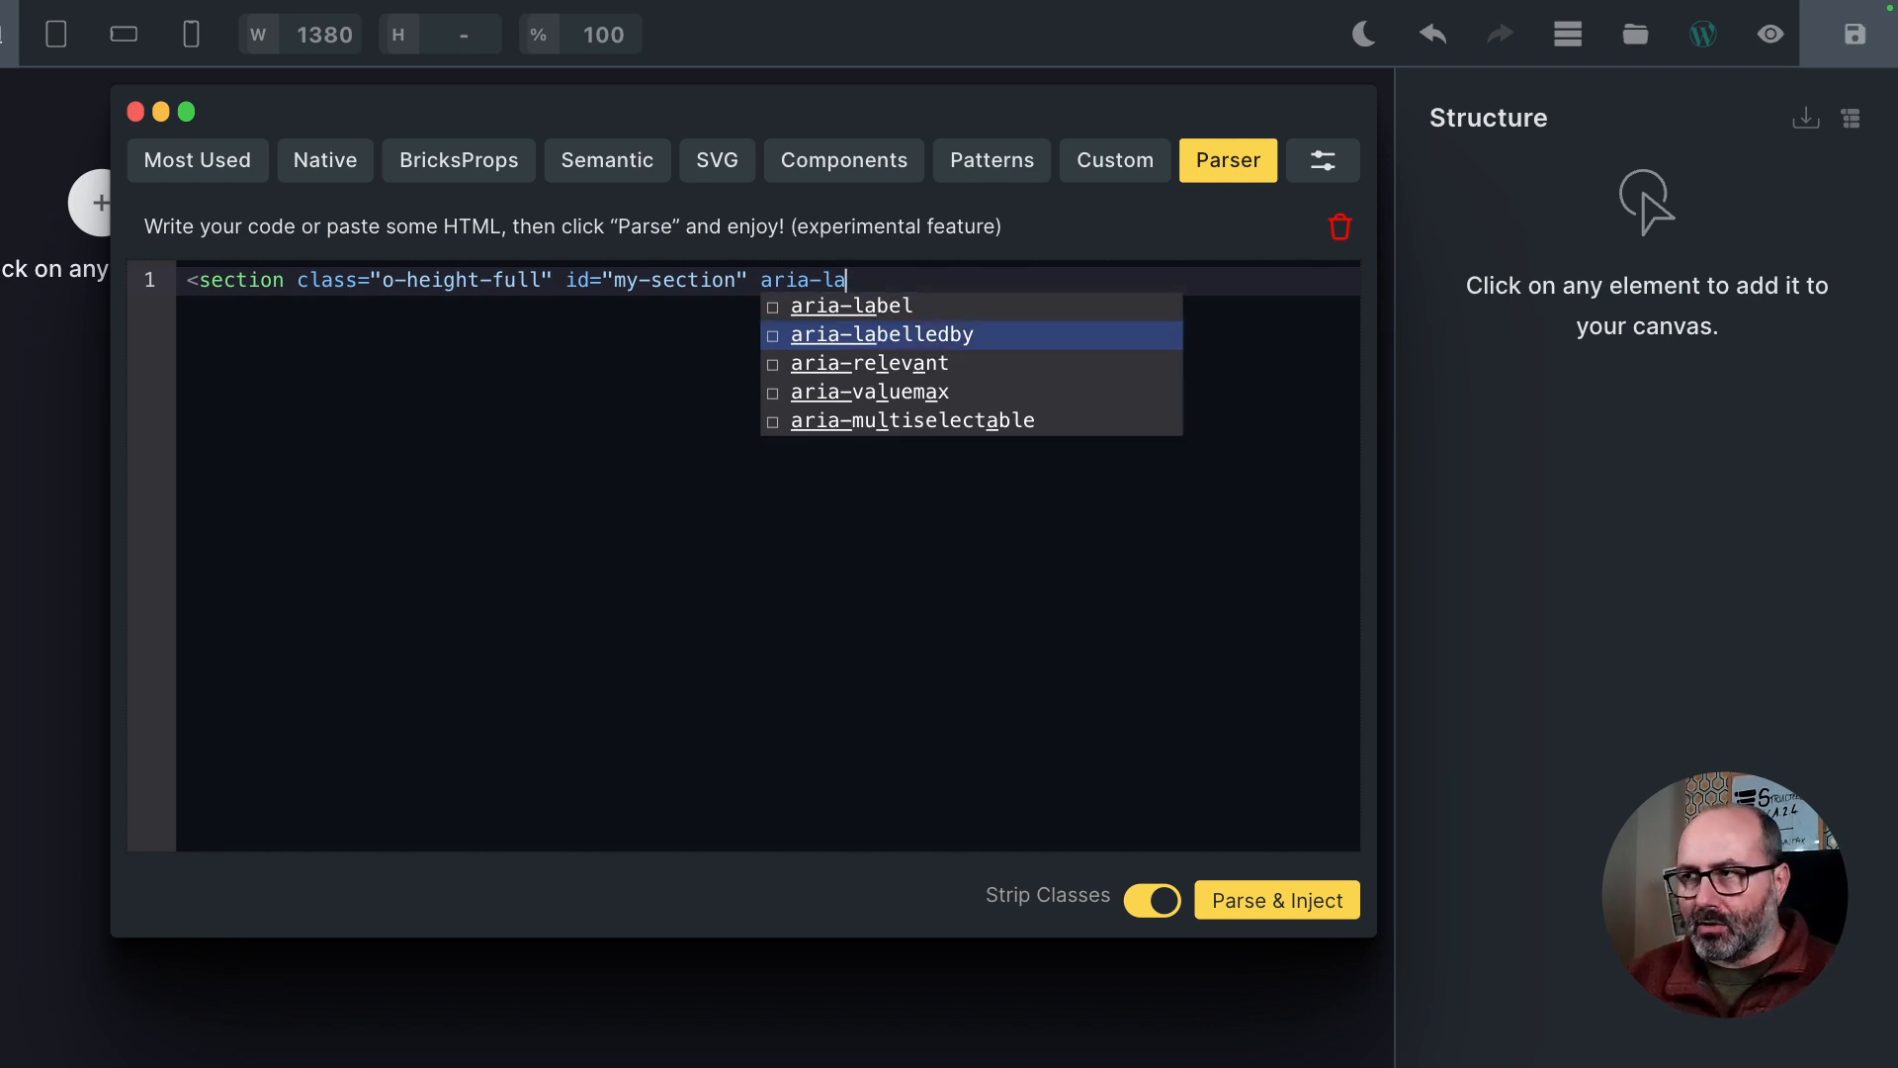
key("Return")
type("\"m")
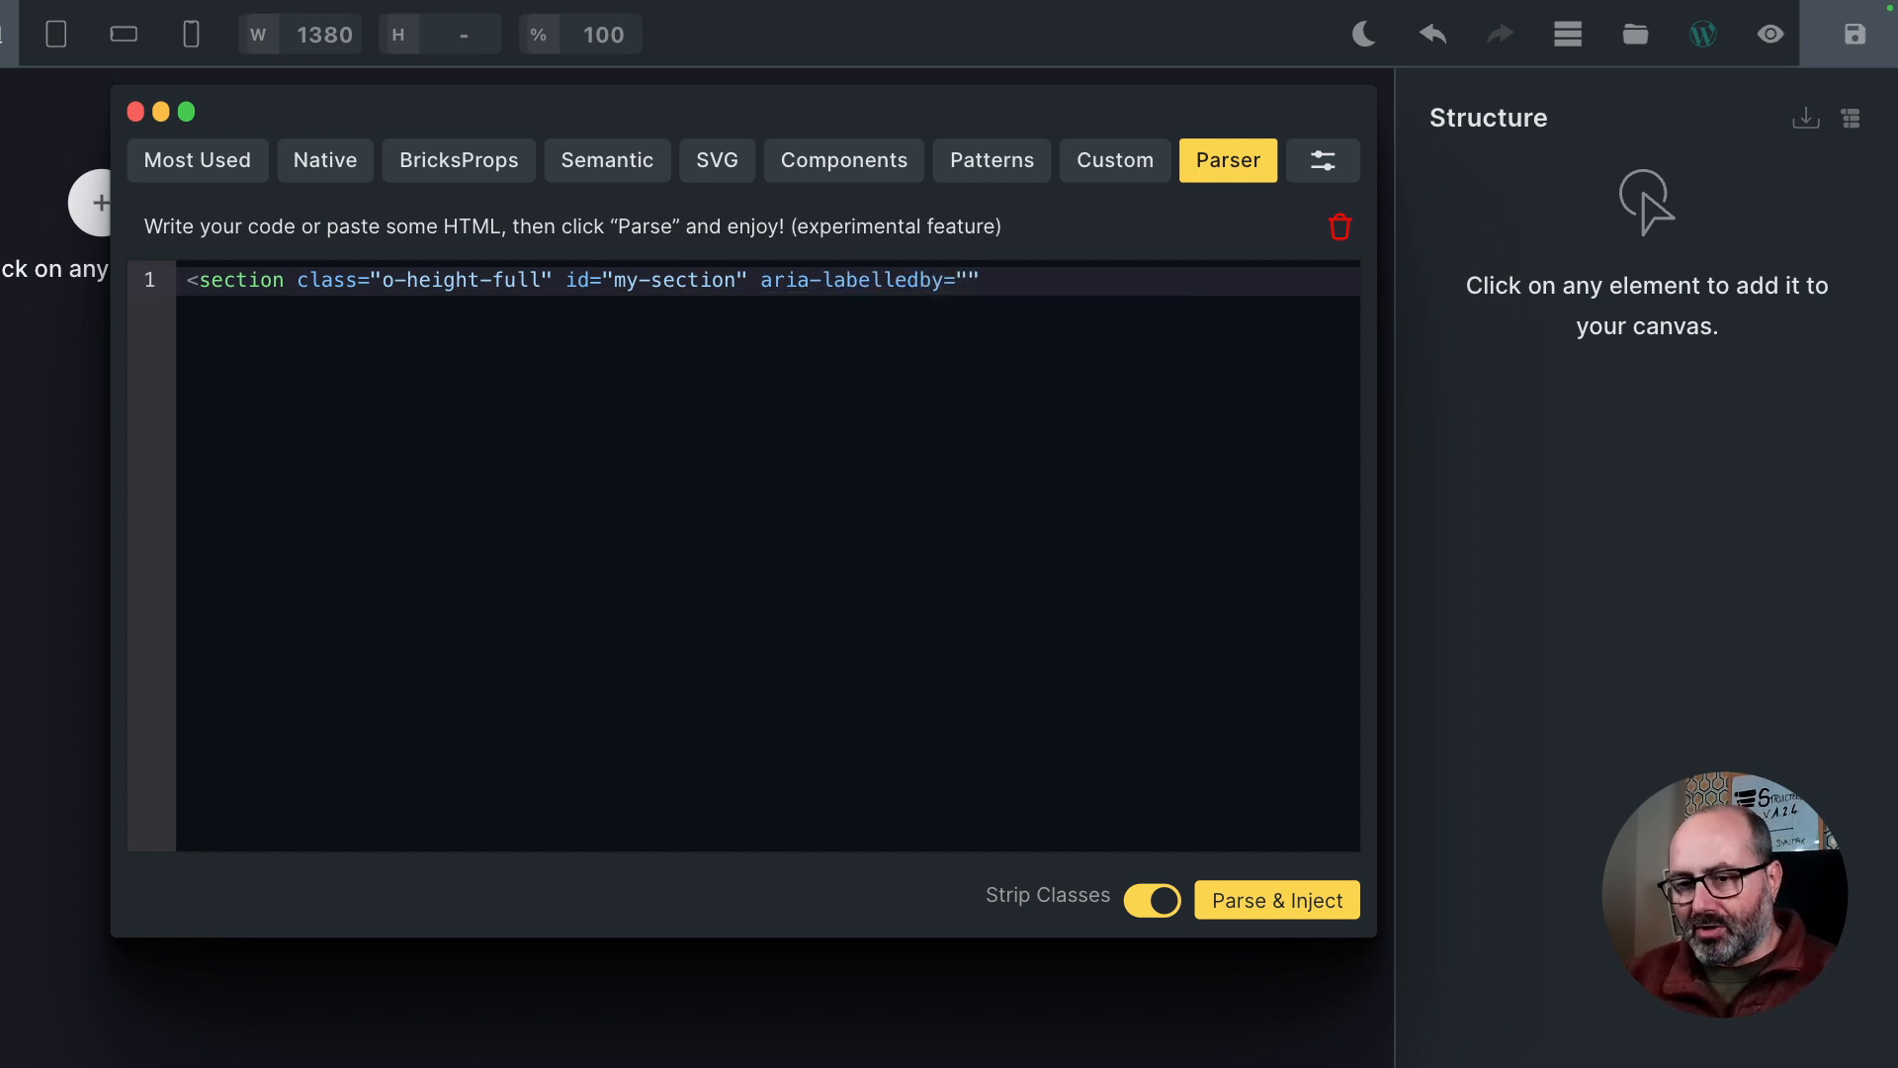
type("y-h")
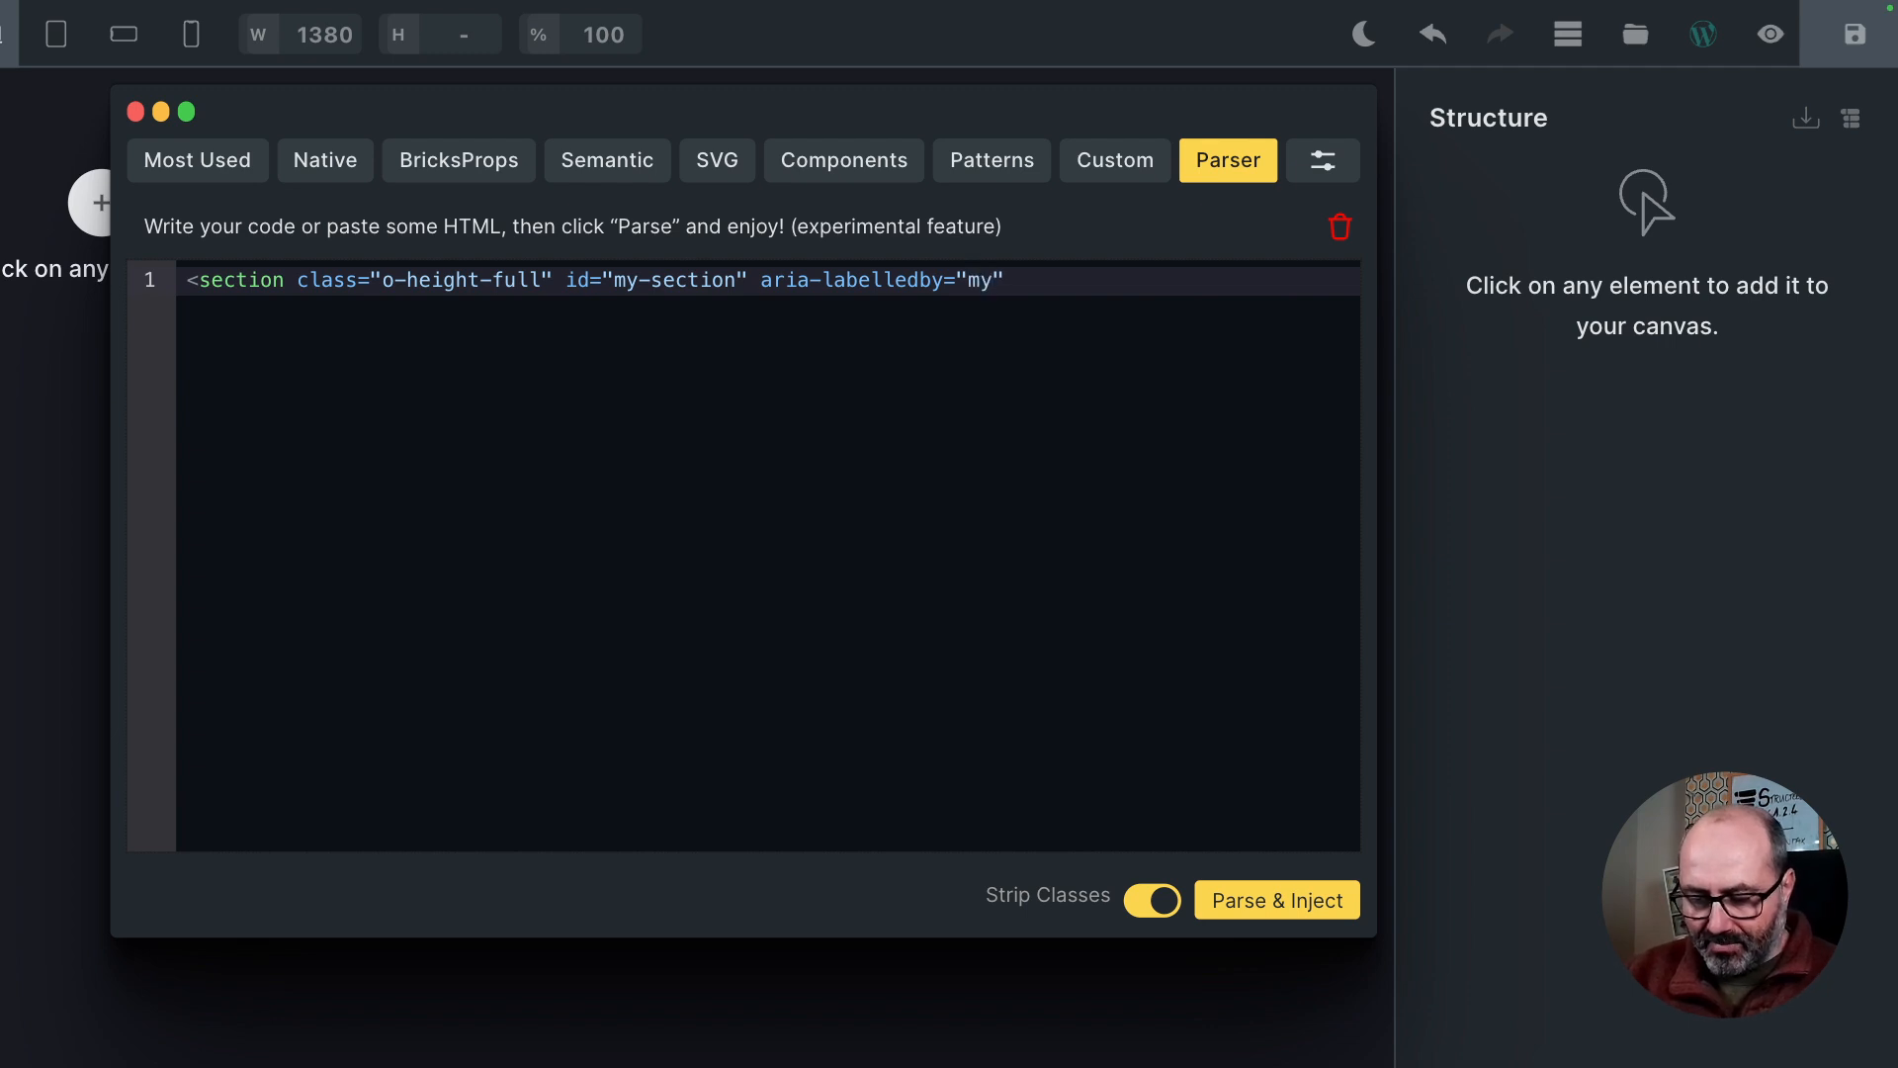
type("eading\">")
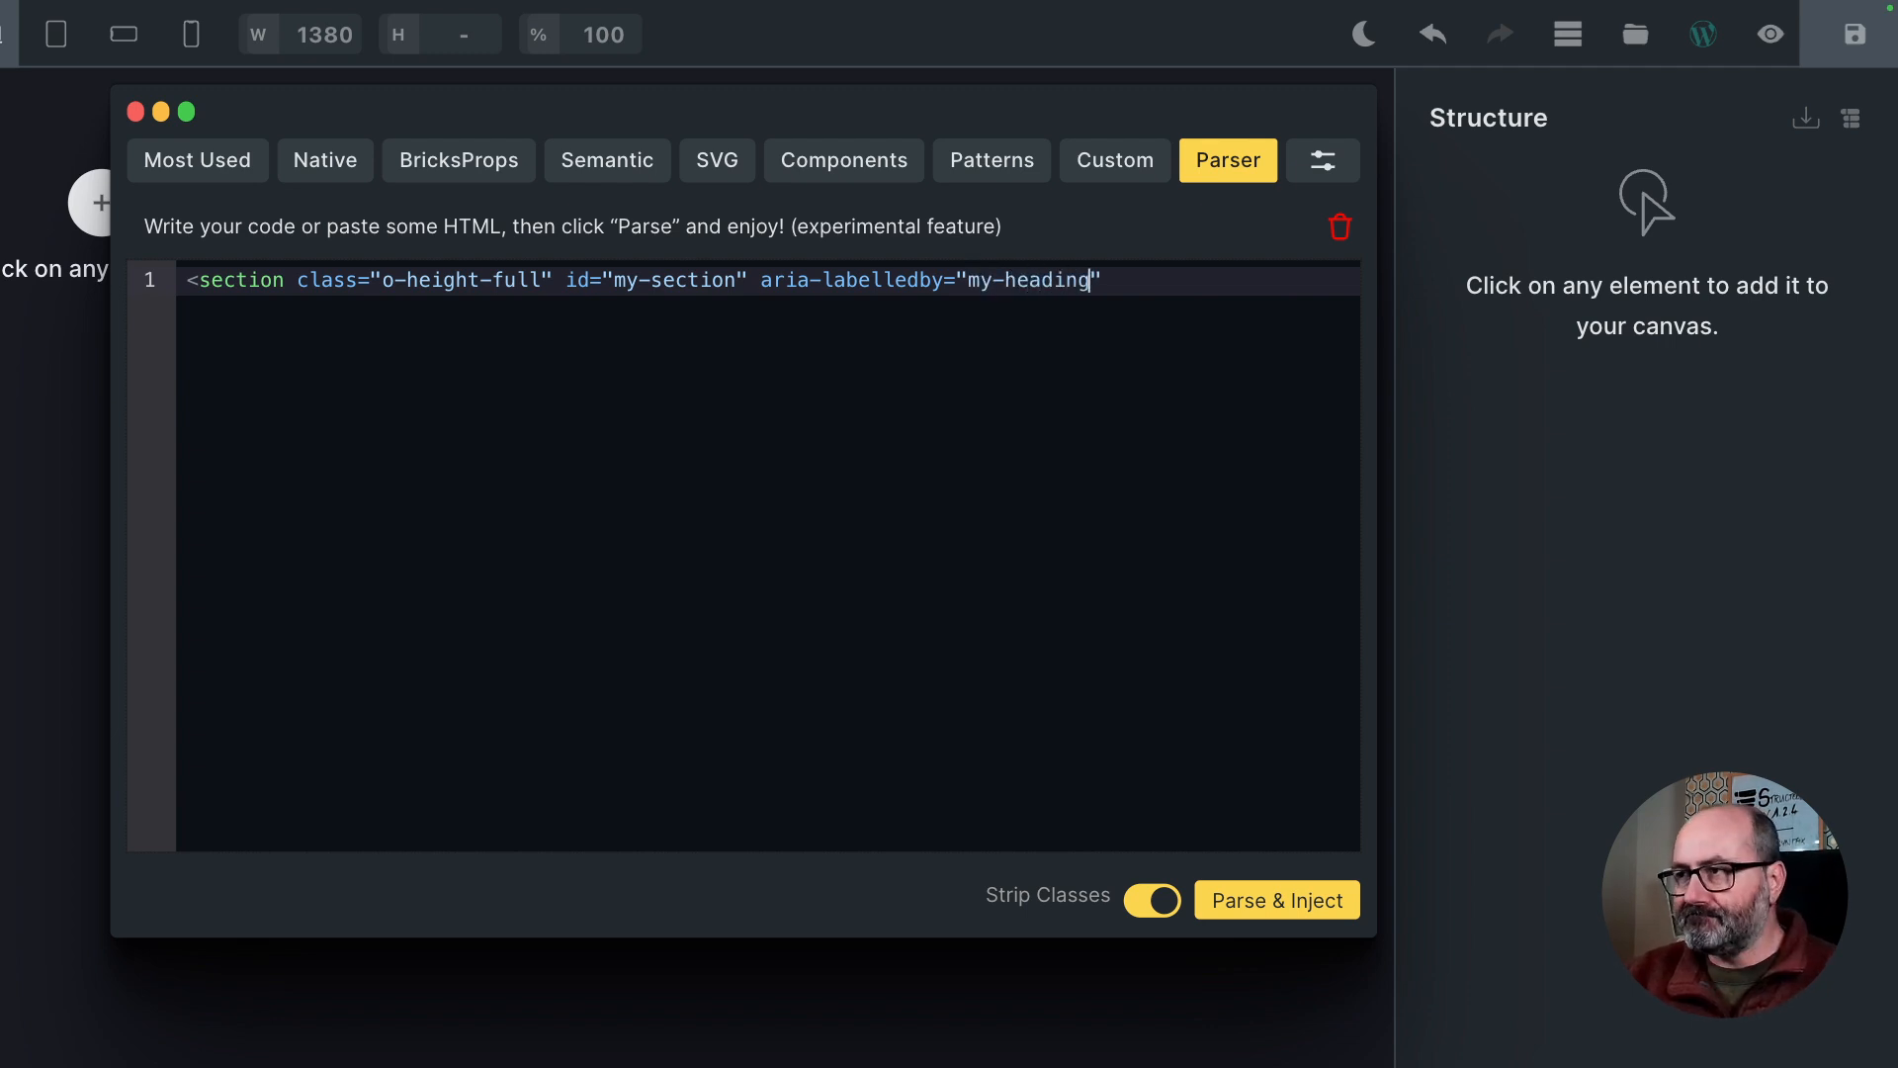
Add an h1 opening tag with the id "my-heading" on a new line inside the section
key("Return")
type("<h1></h1>")
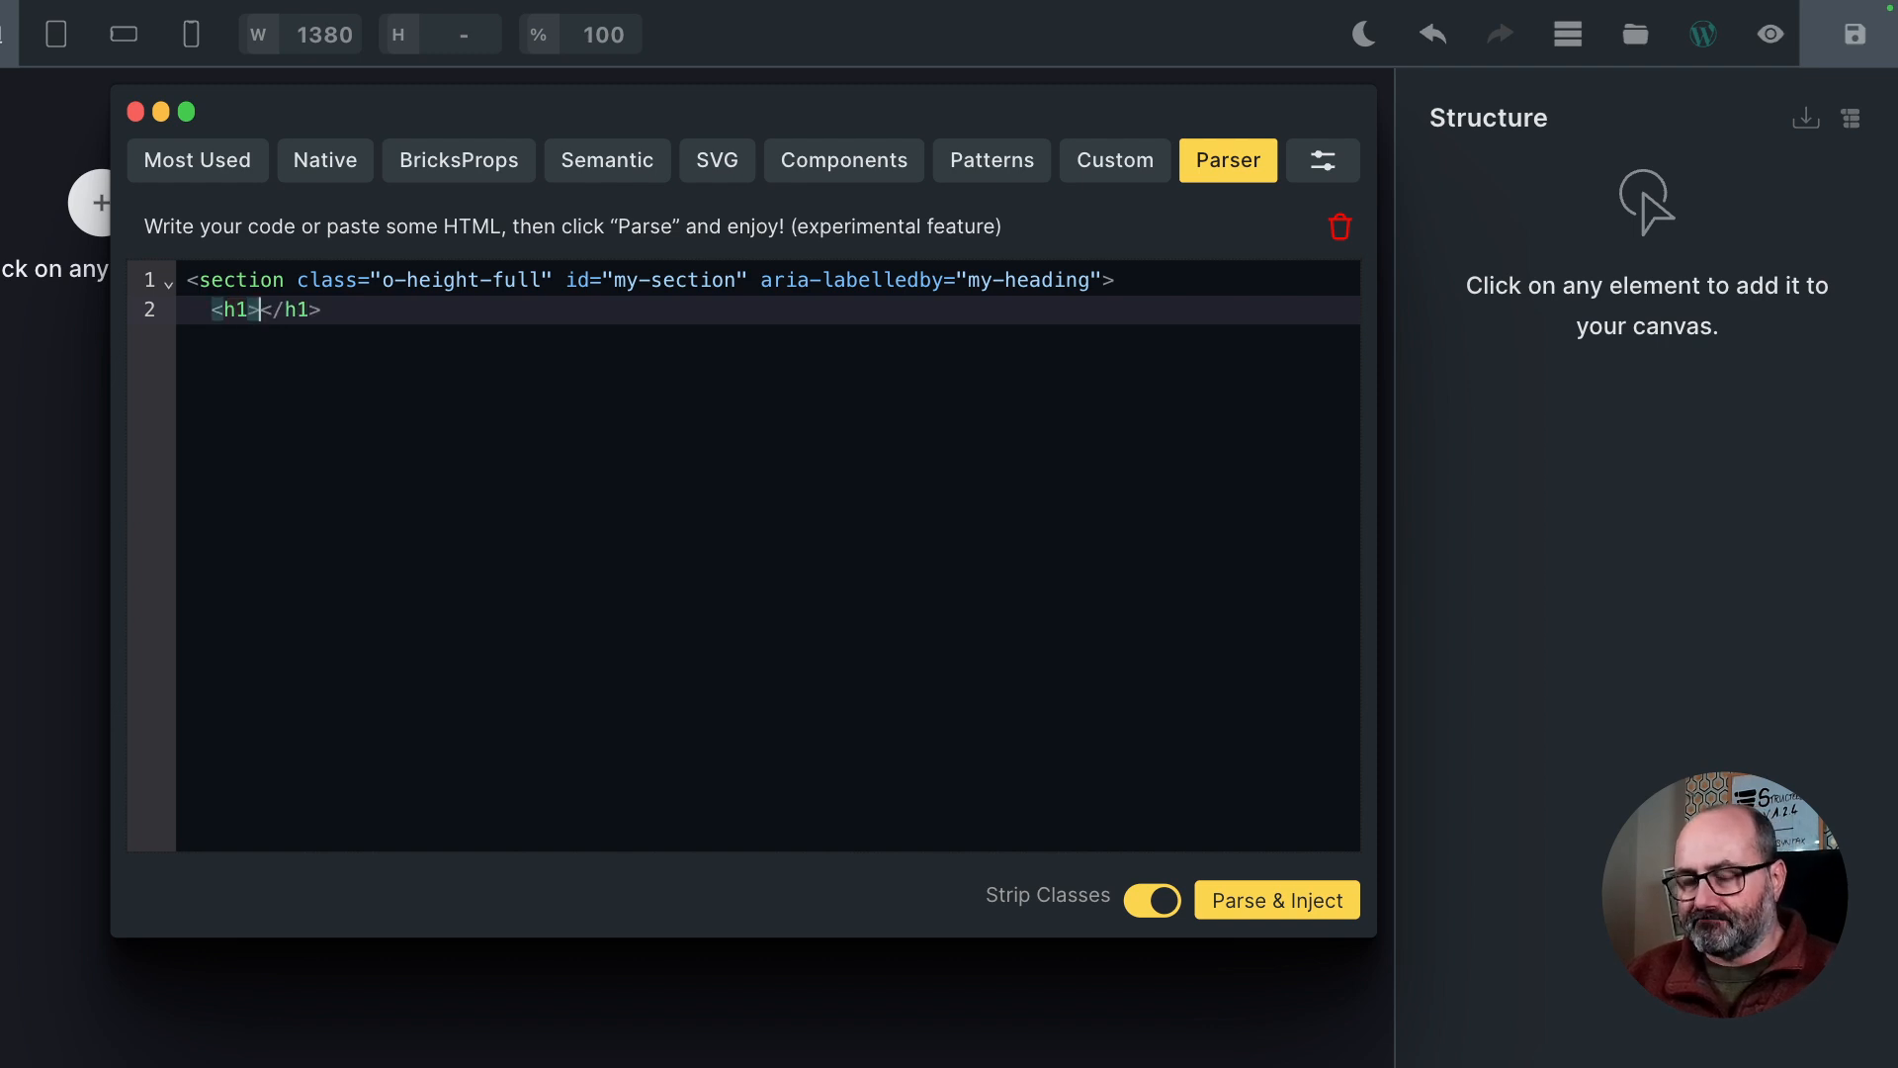
key("BackSpace")
type("id")
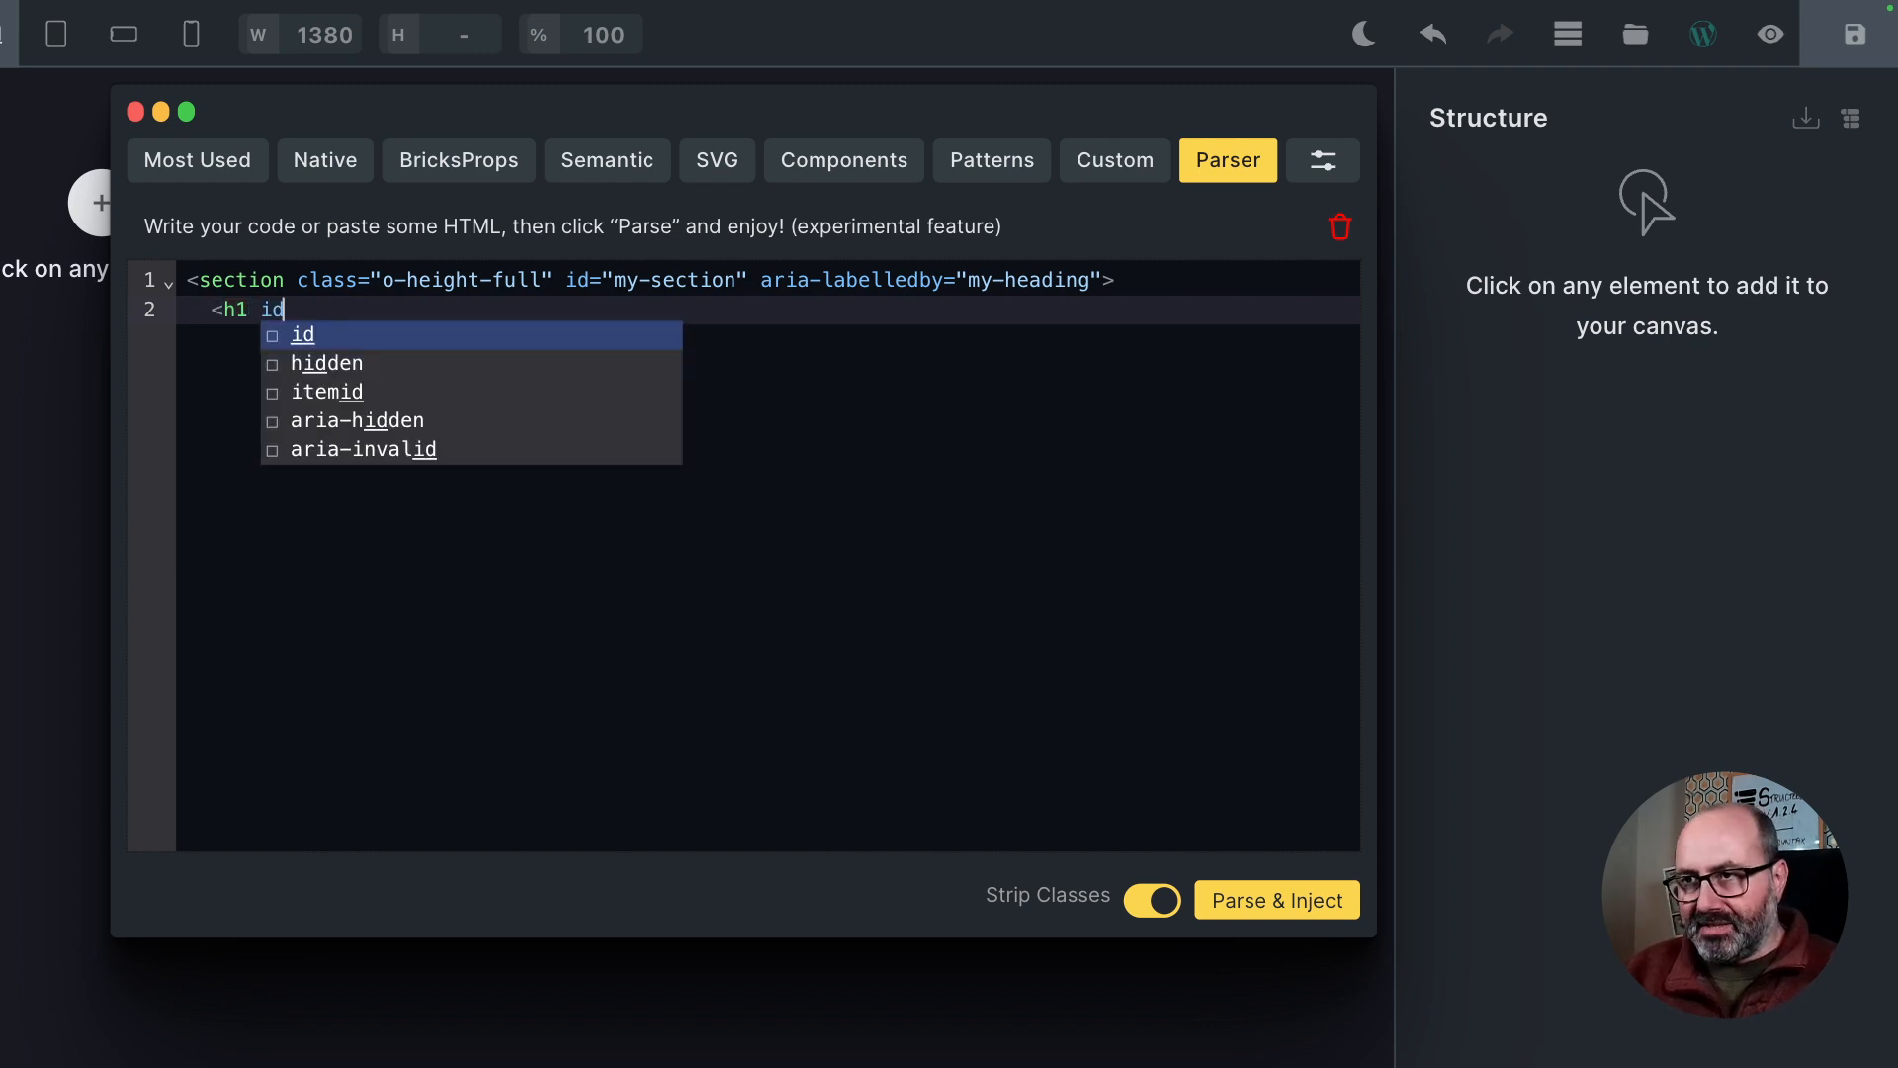
type("=\"my")
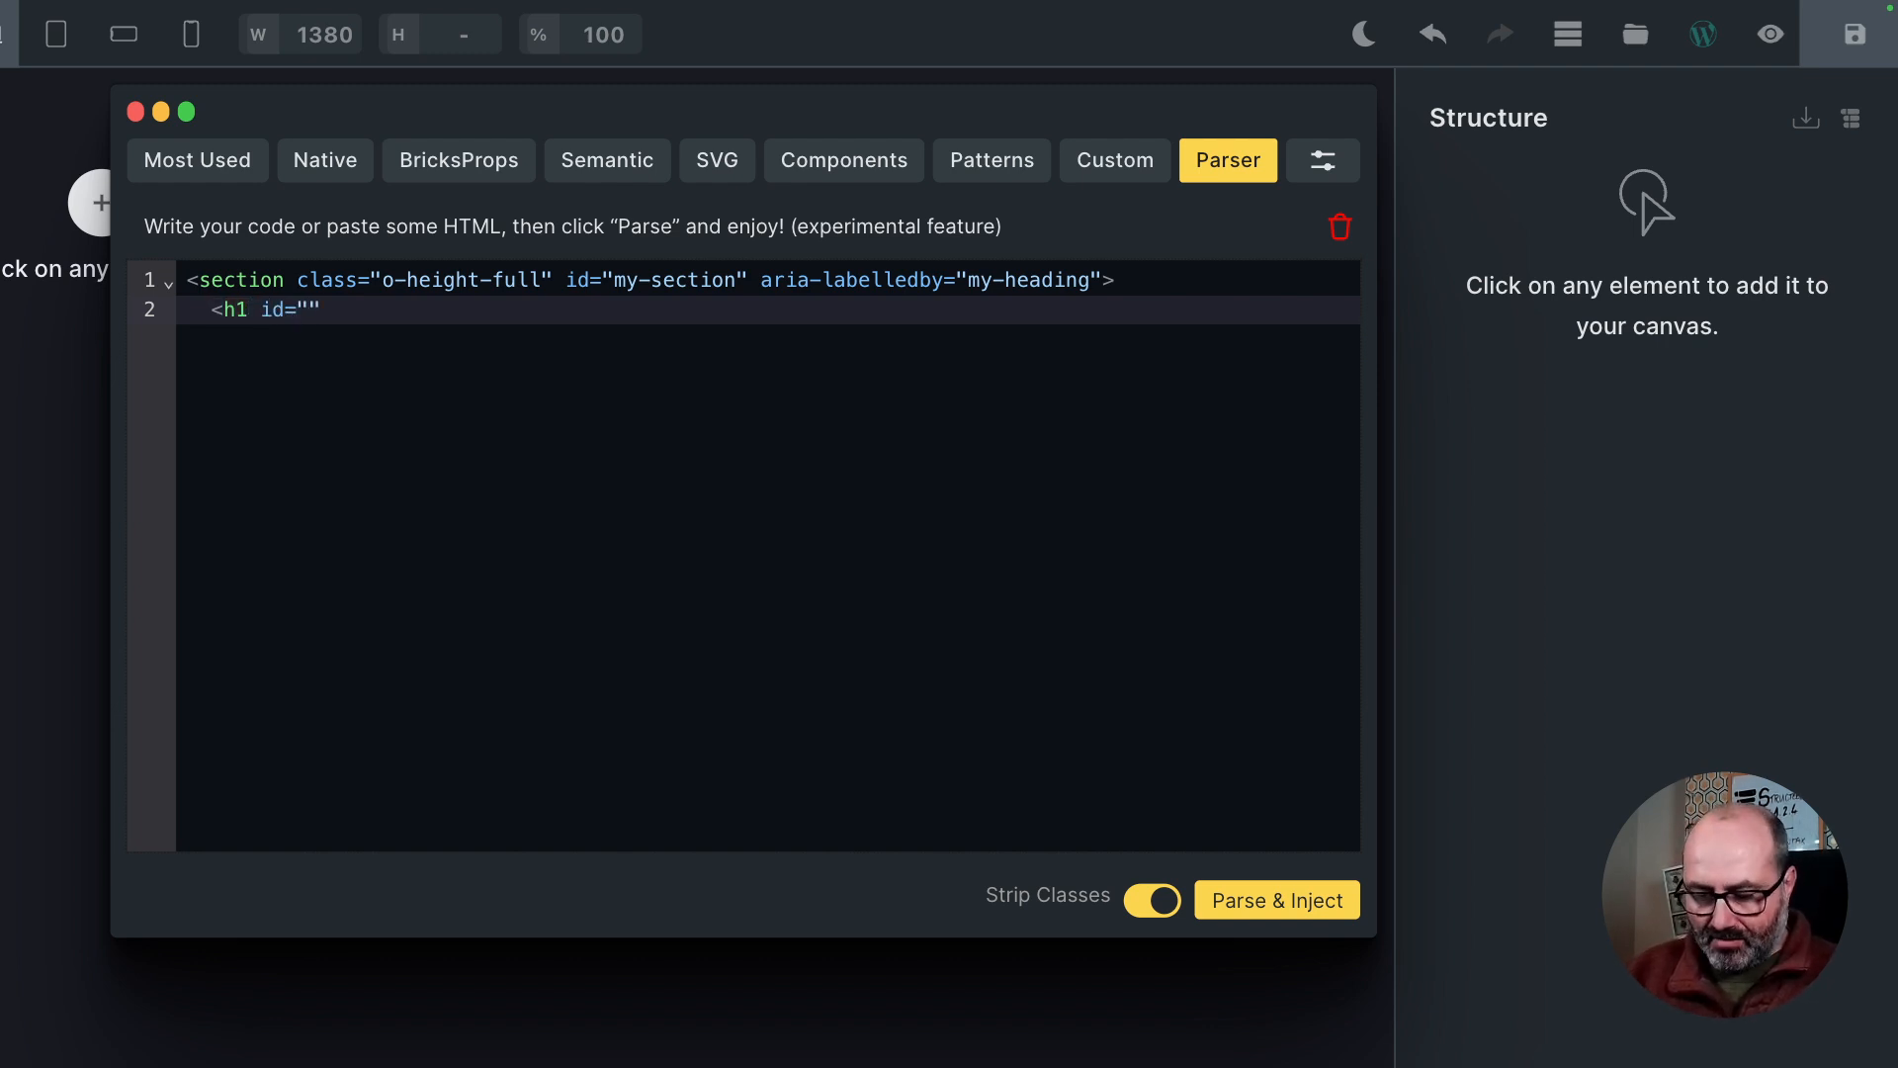
type("-heading")
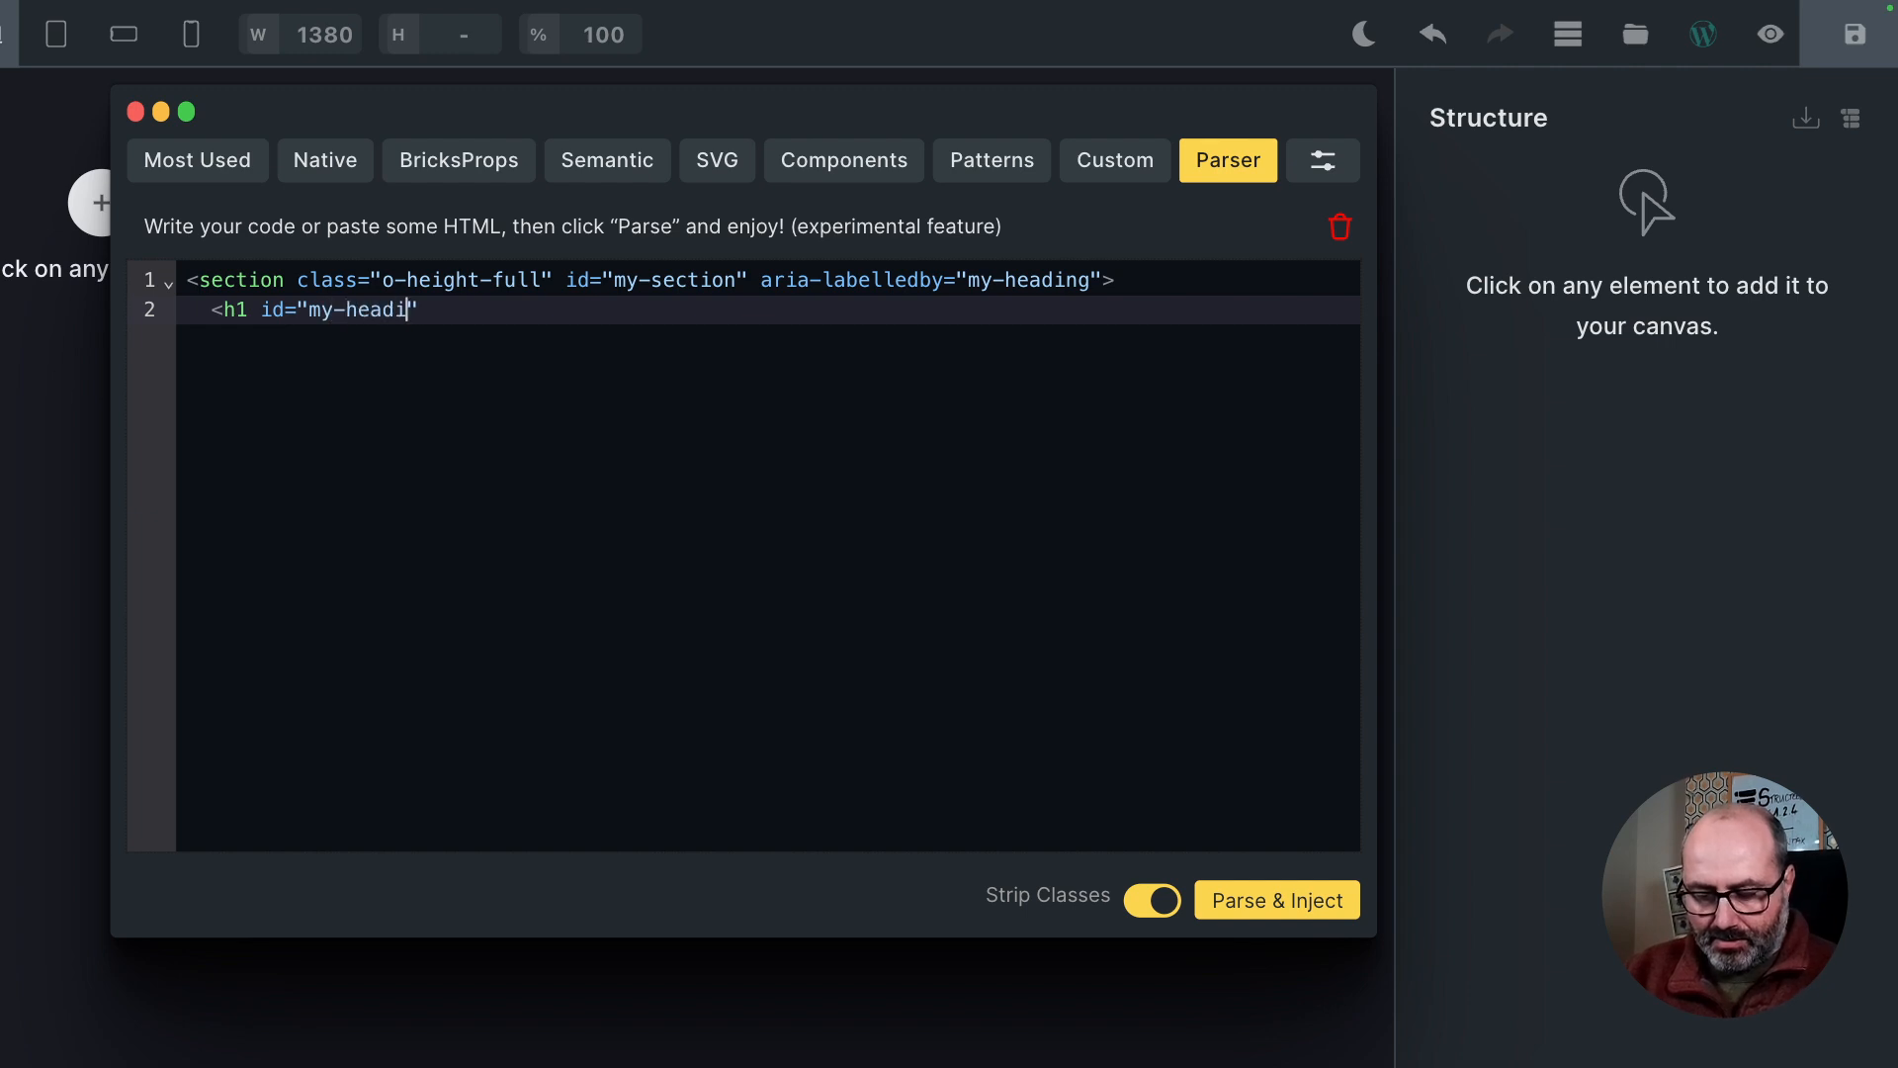
type("\">")
Enter "My Heading" as the h1's text on its own line, and close the h1 and section tags
key("Return")
type("M")
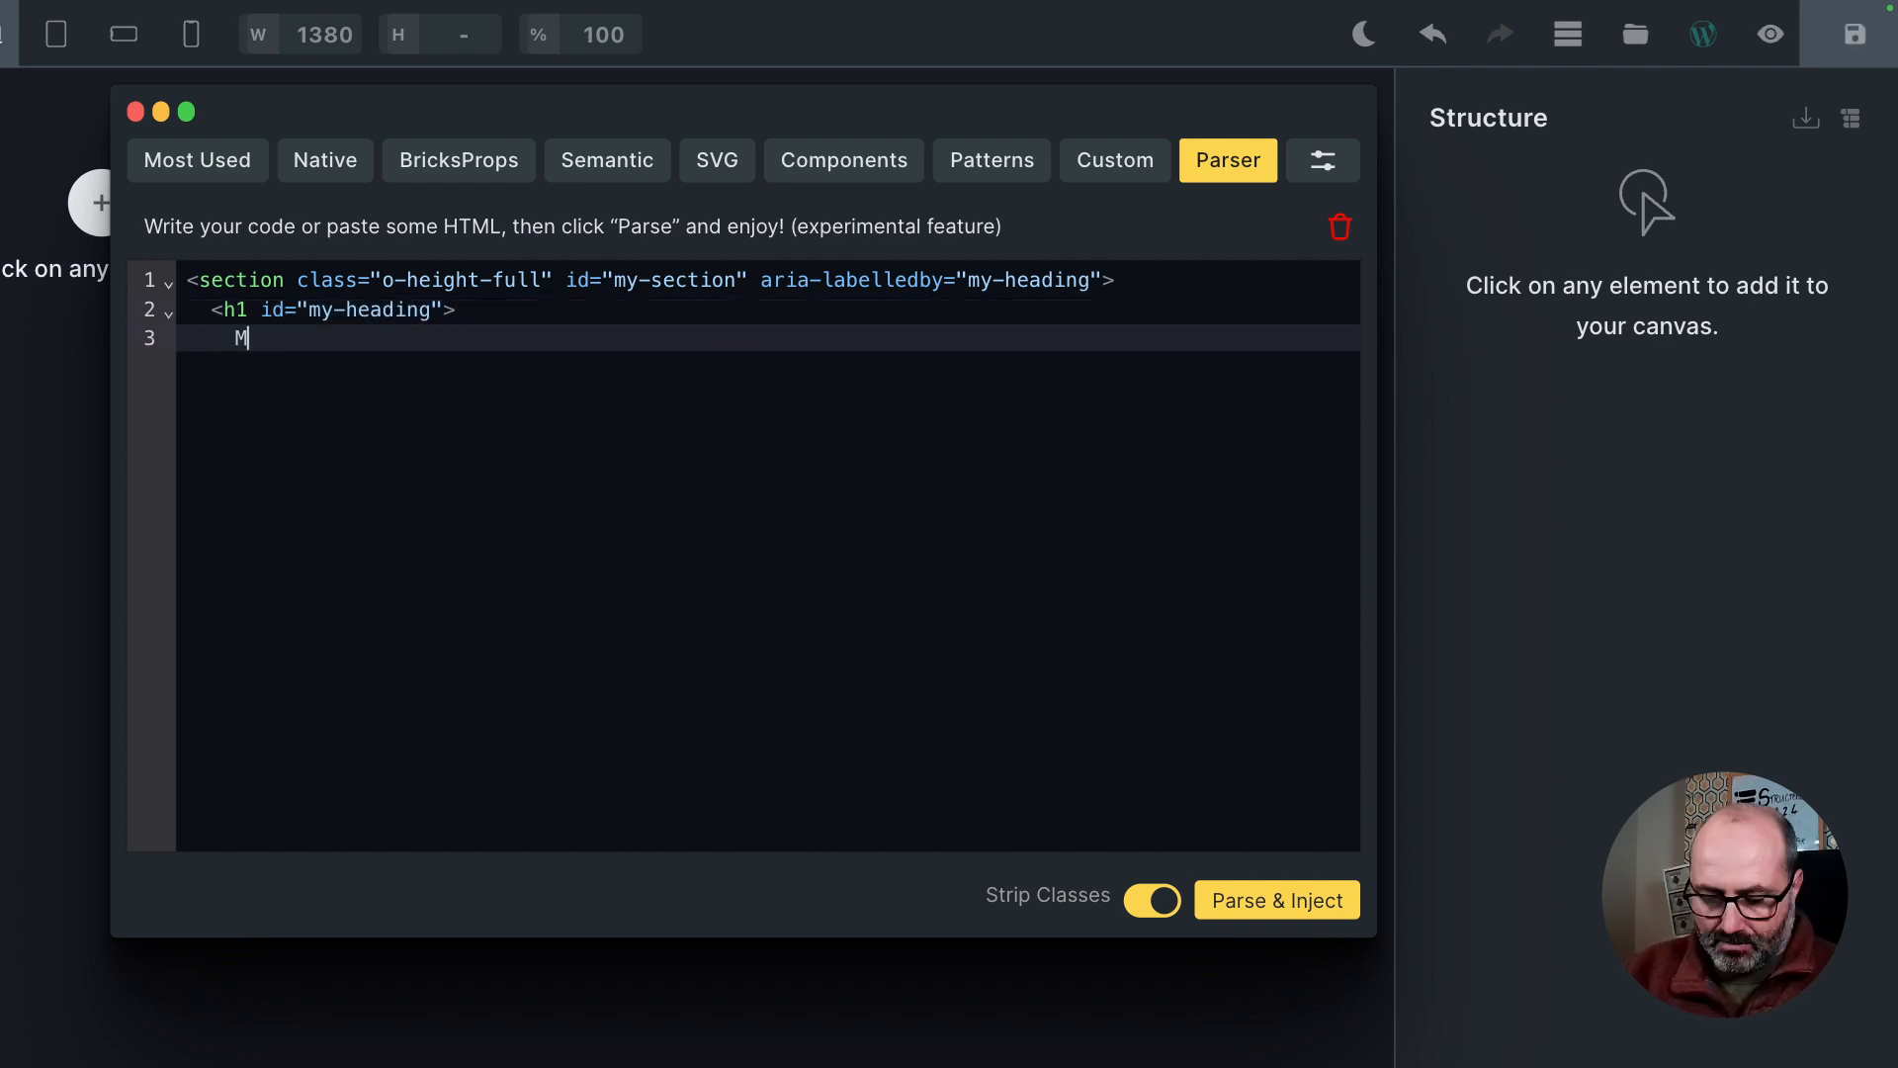
type("y Heading")
key("Return")
type("<")
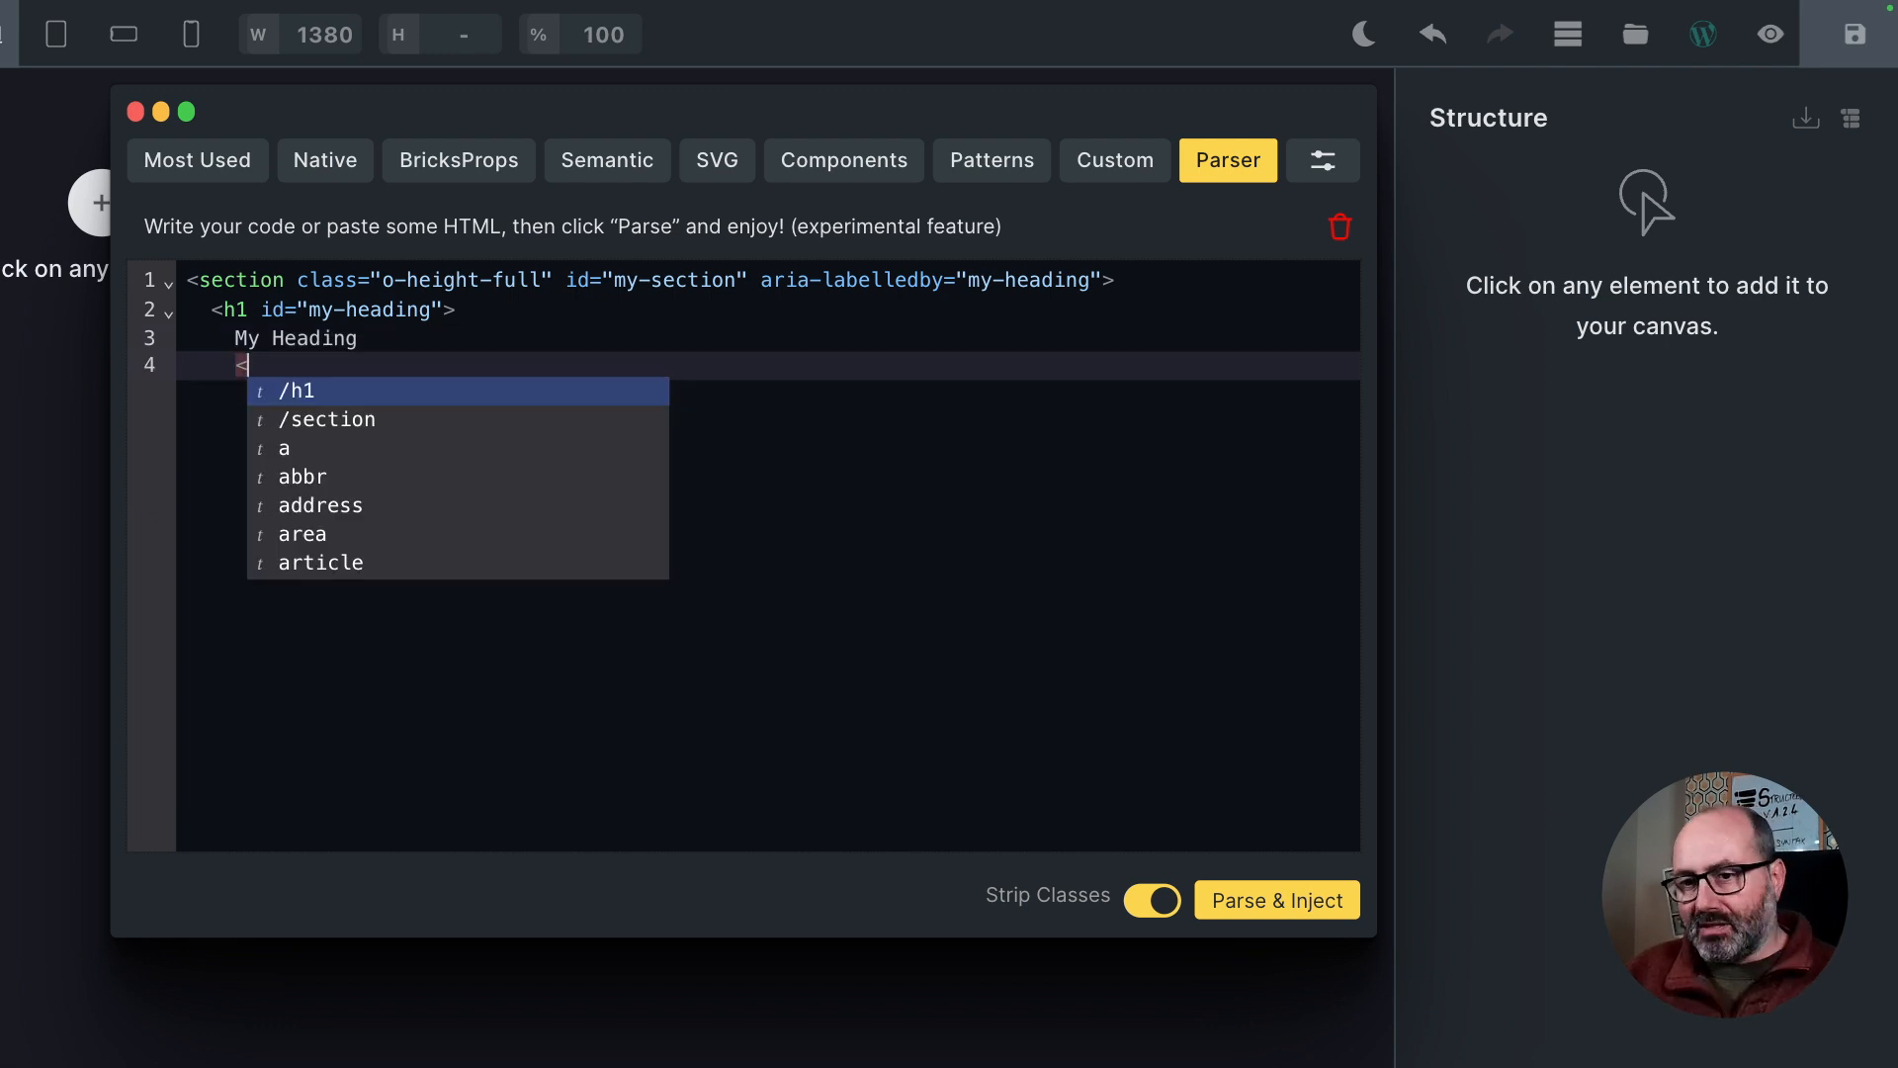
key("Return")
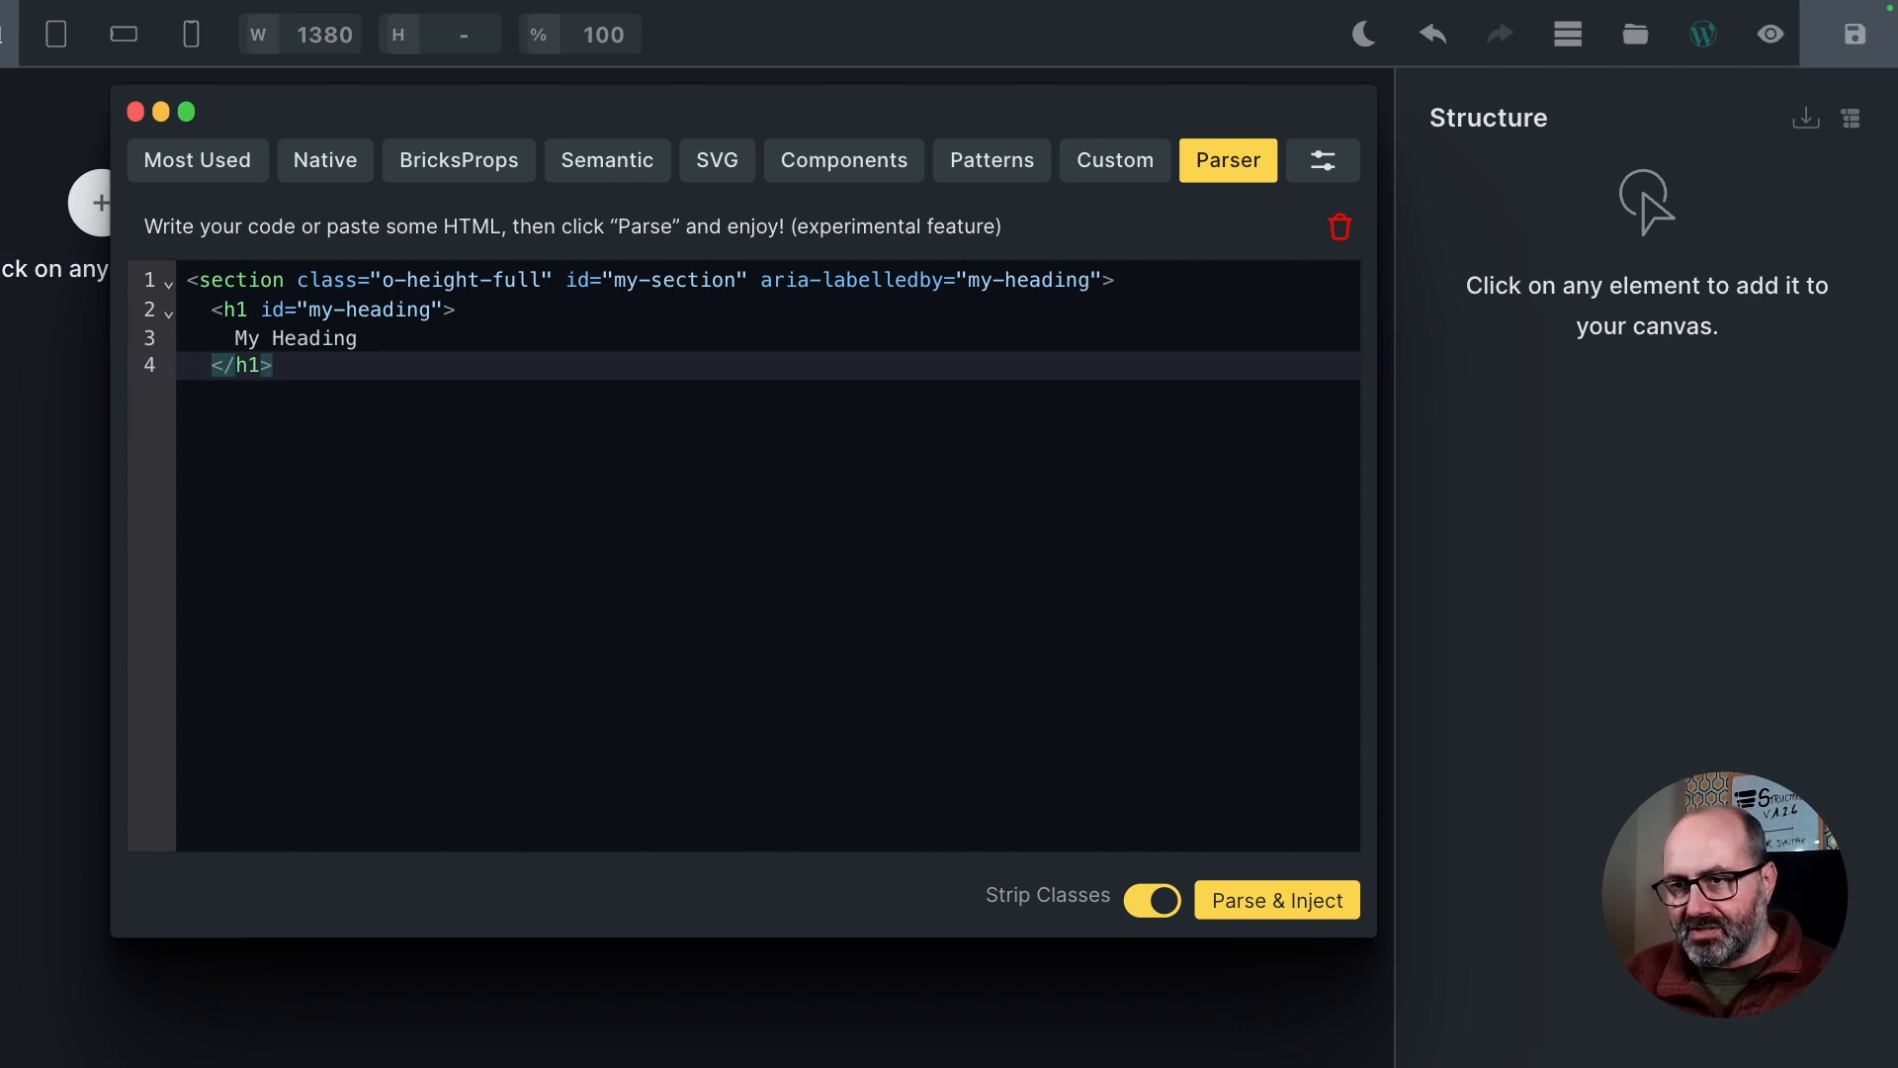
key("Return")
type("<")
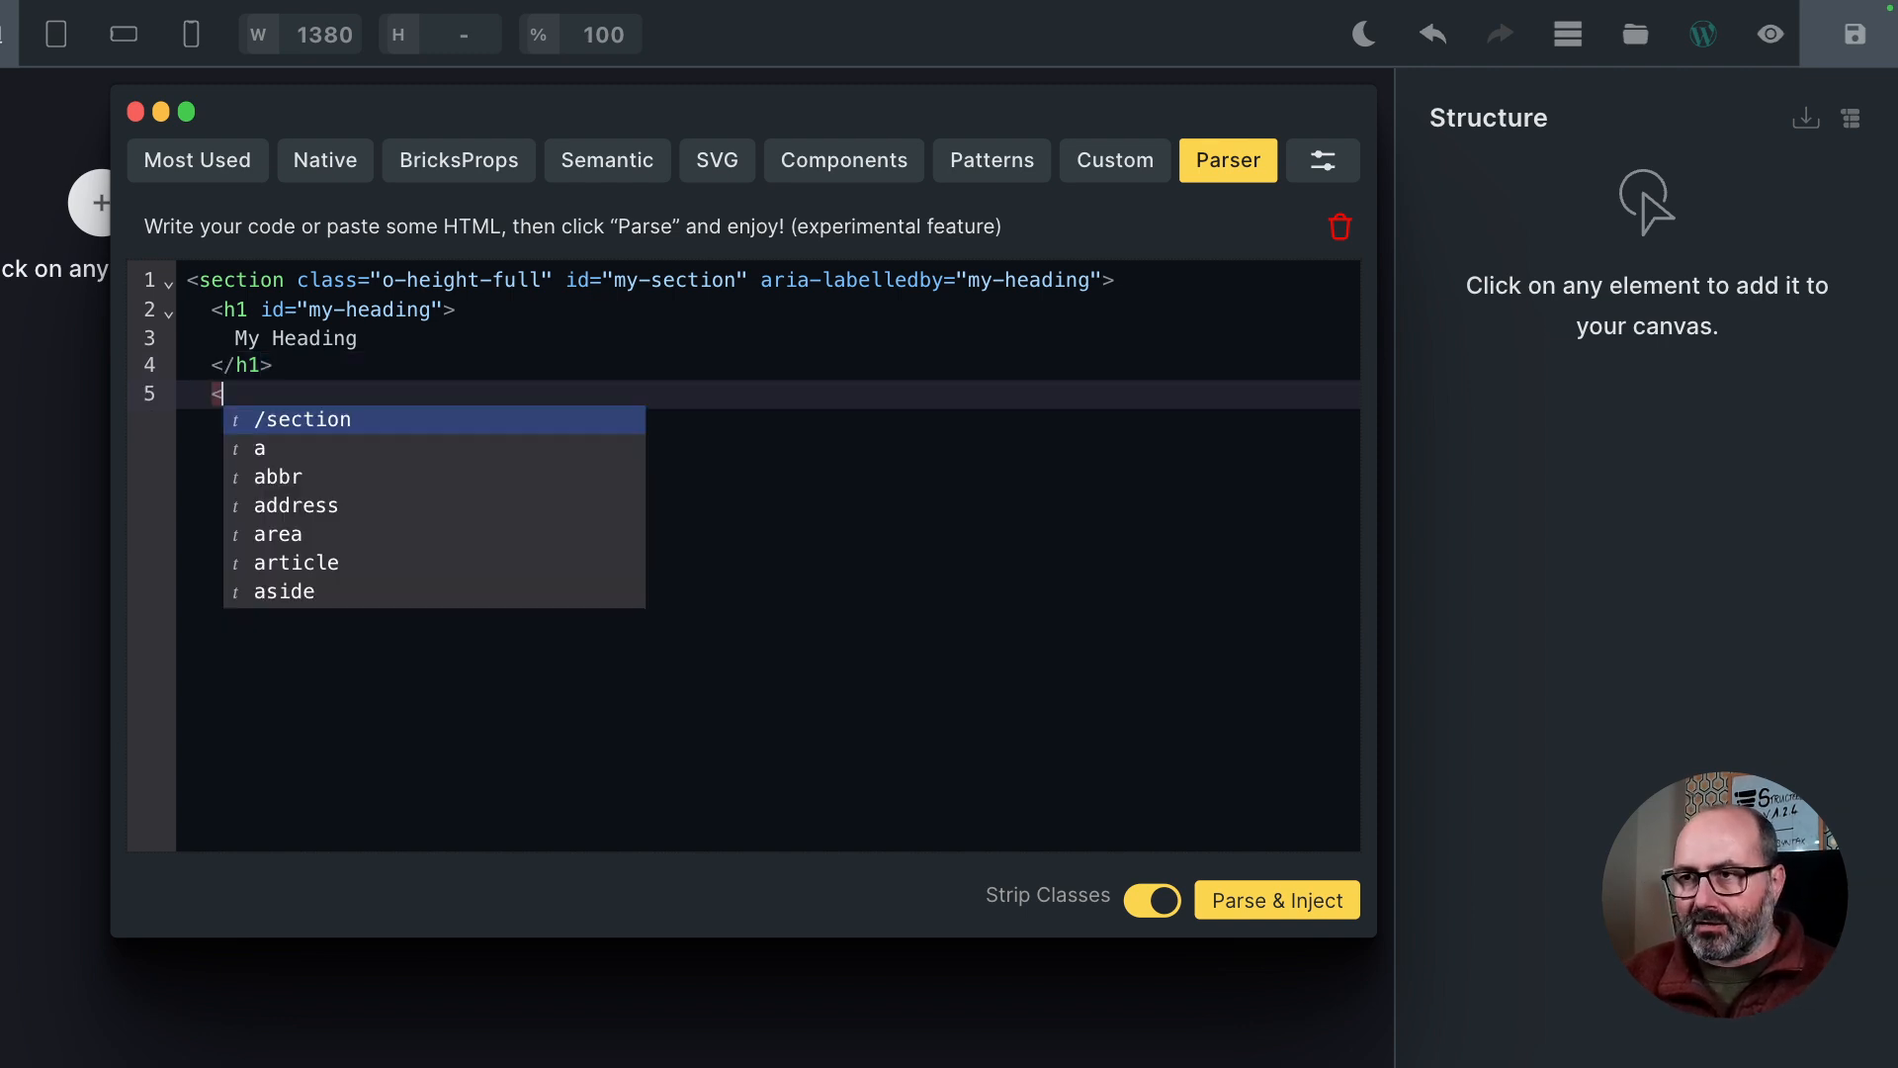
key("Return")
left_click(435, 392)
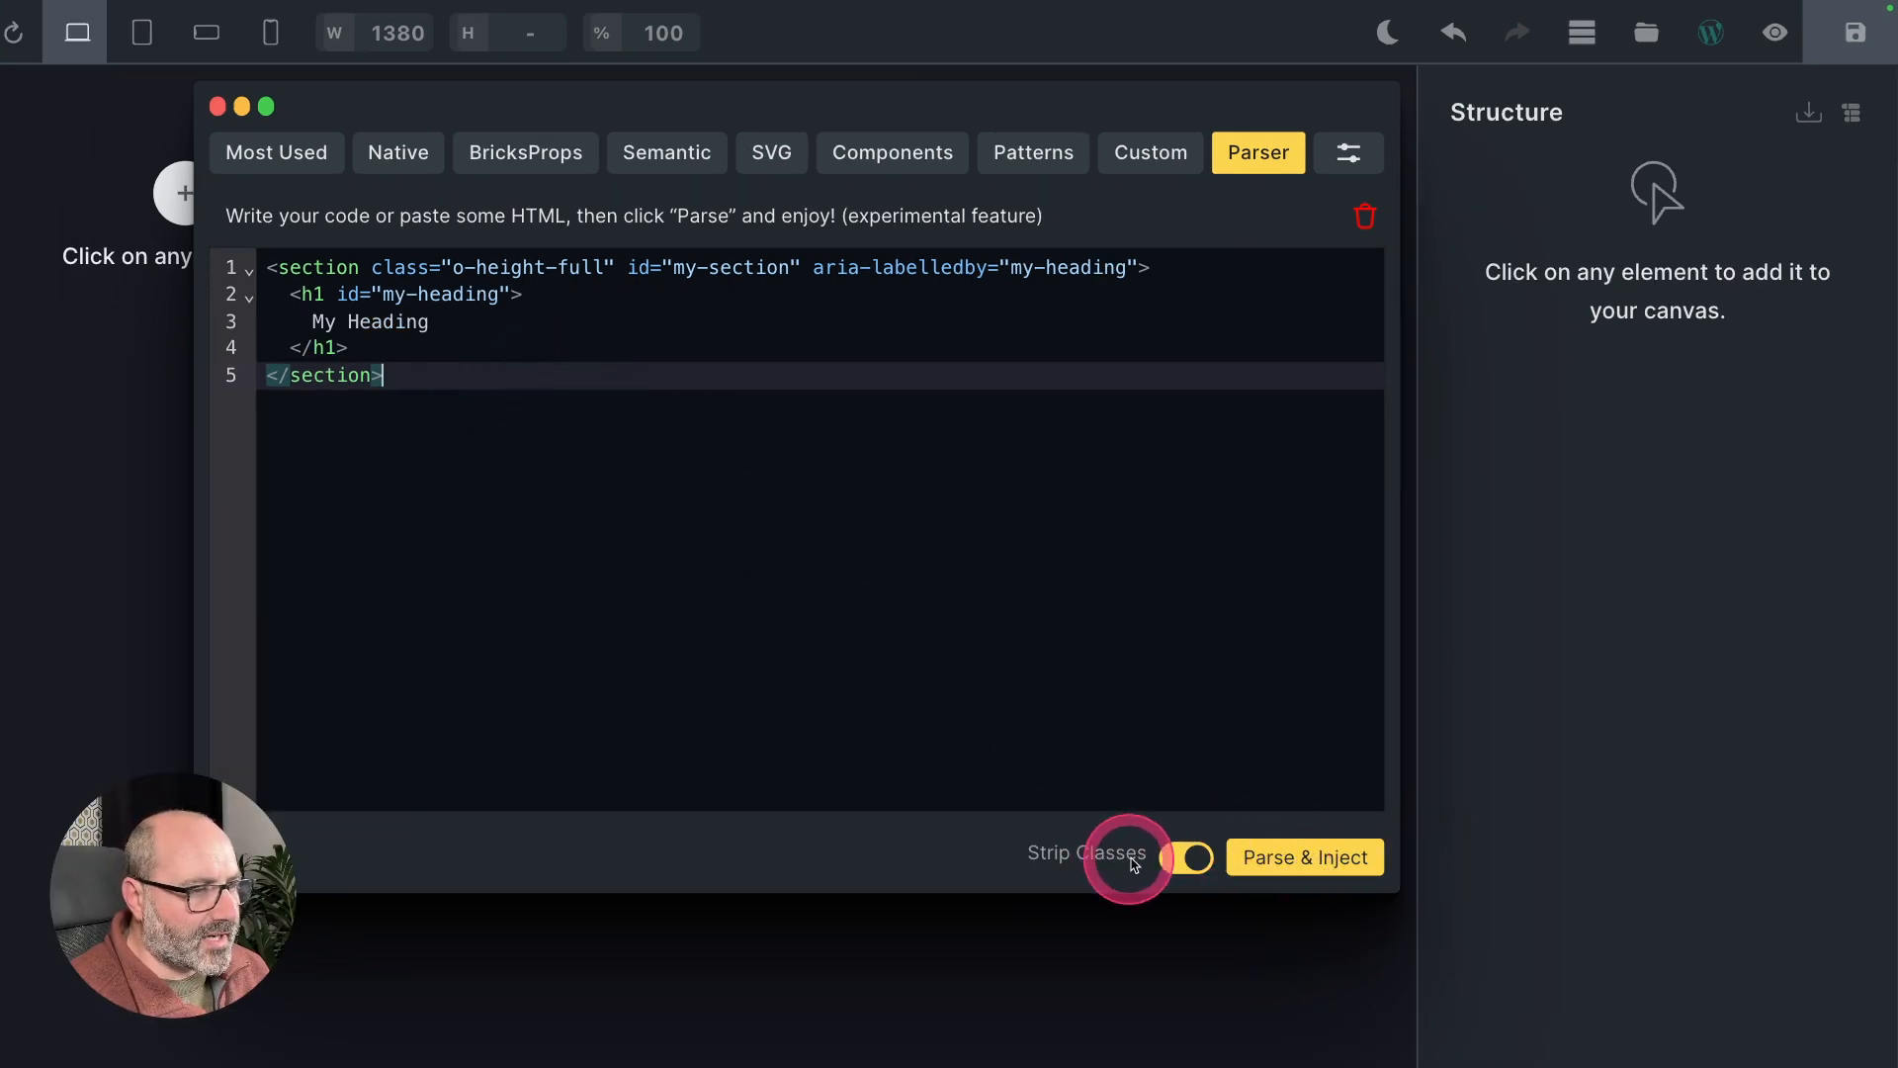
left_click(1190, 860)
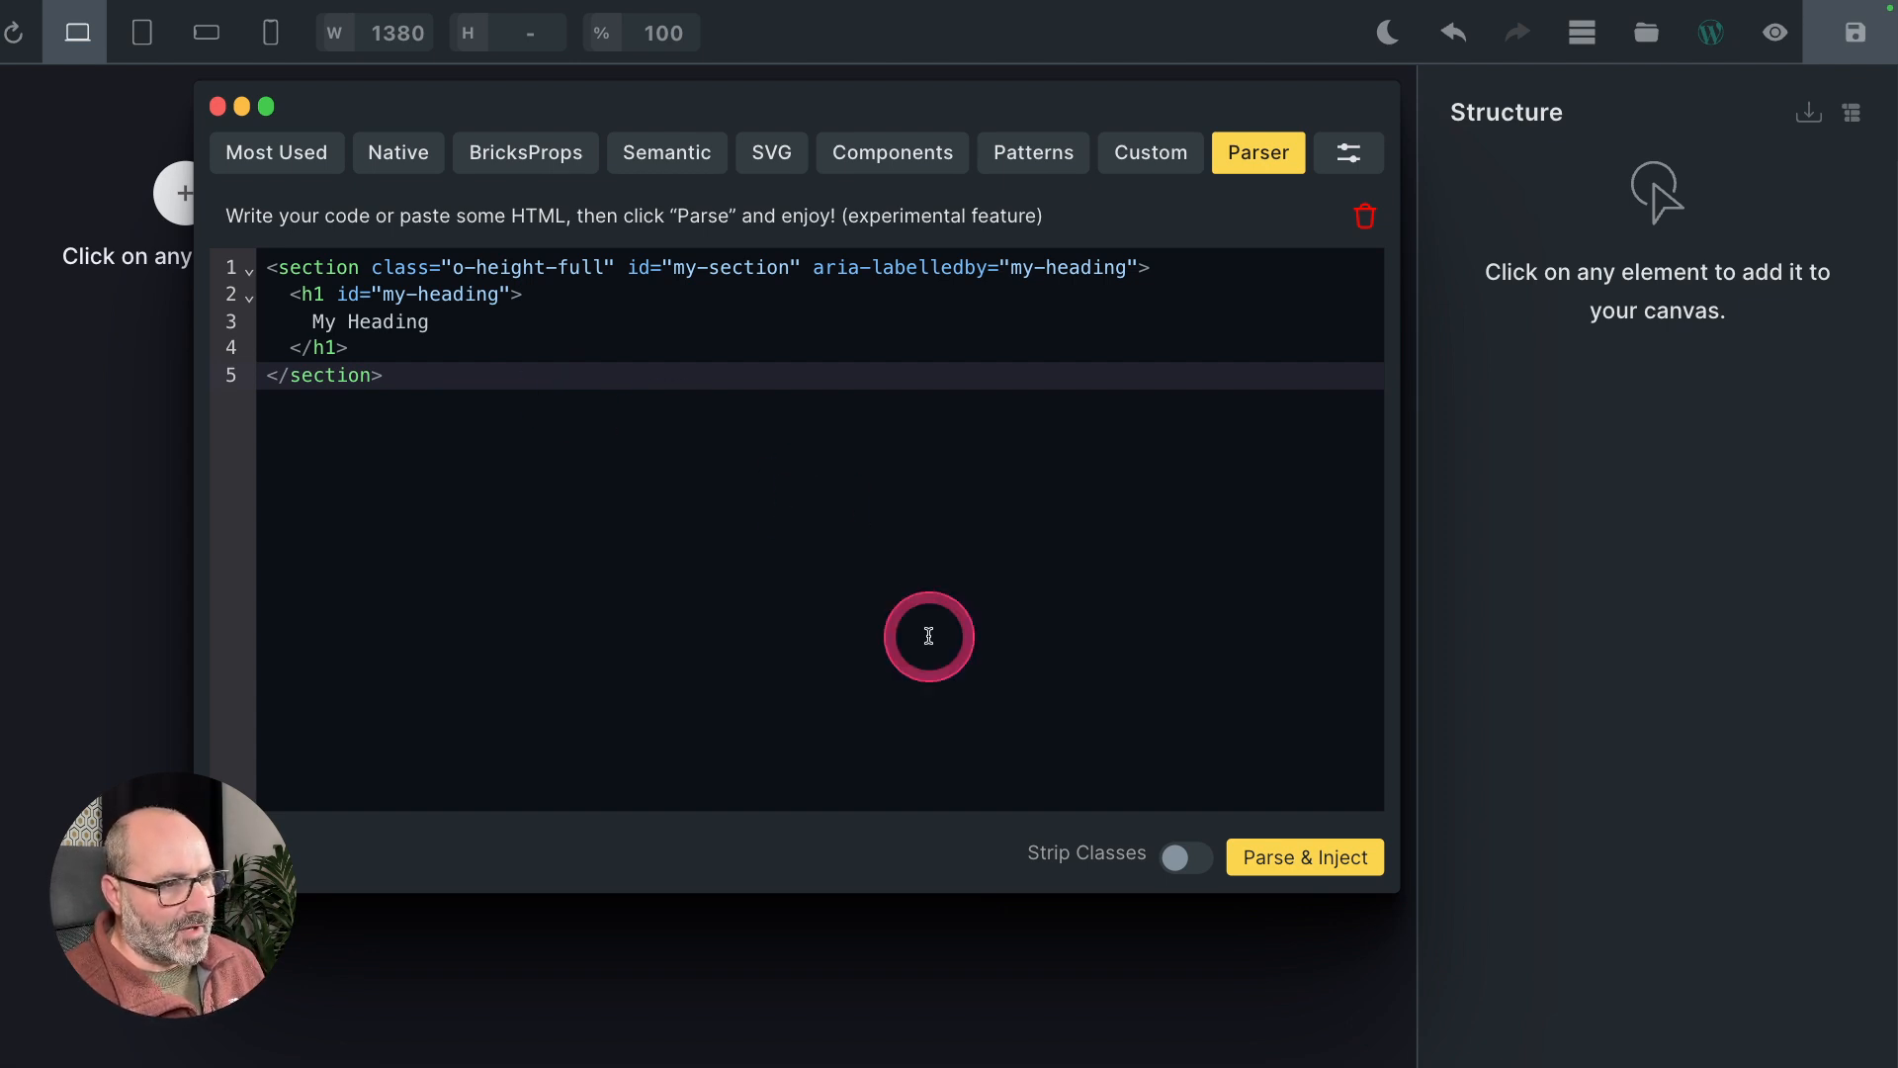
left_click(1185, 858)
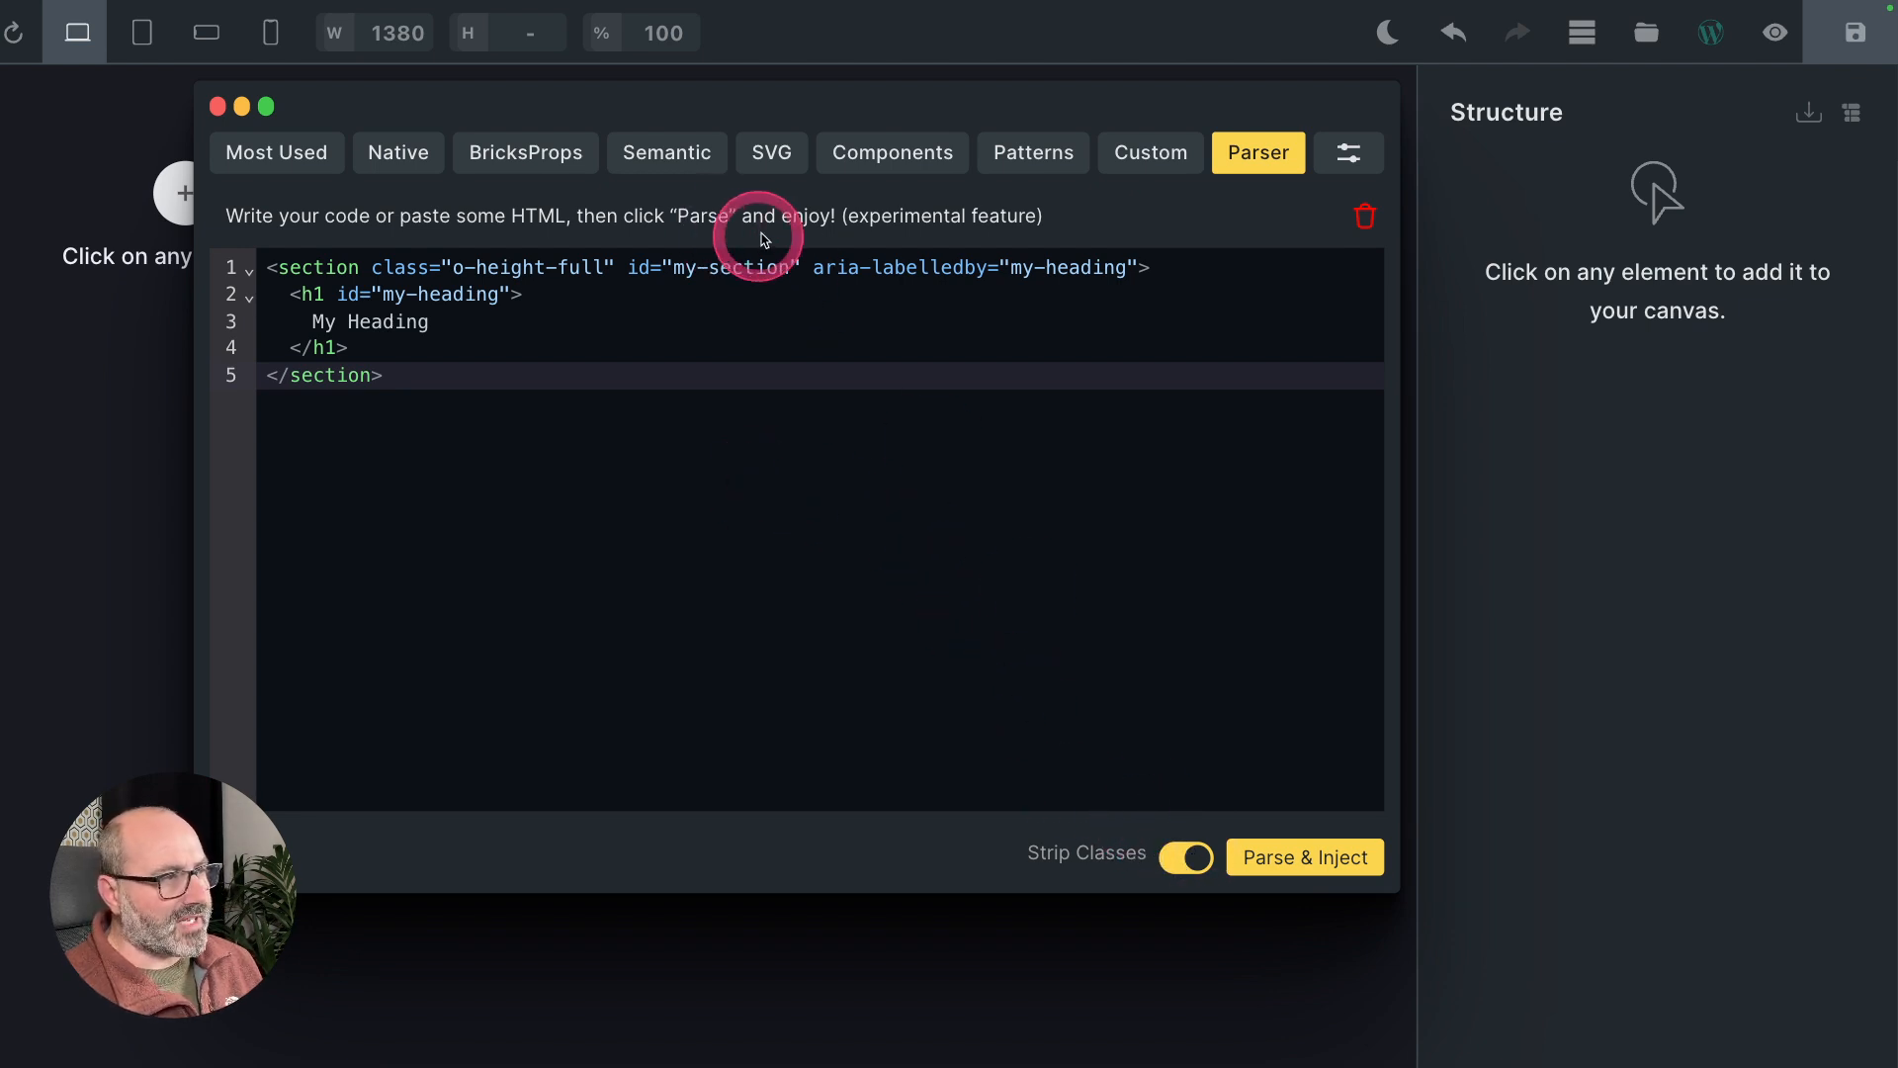
left_click(1189, 856)
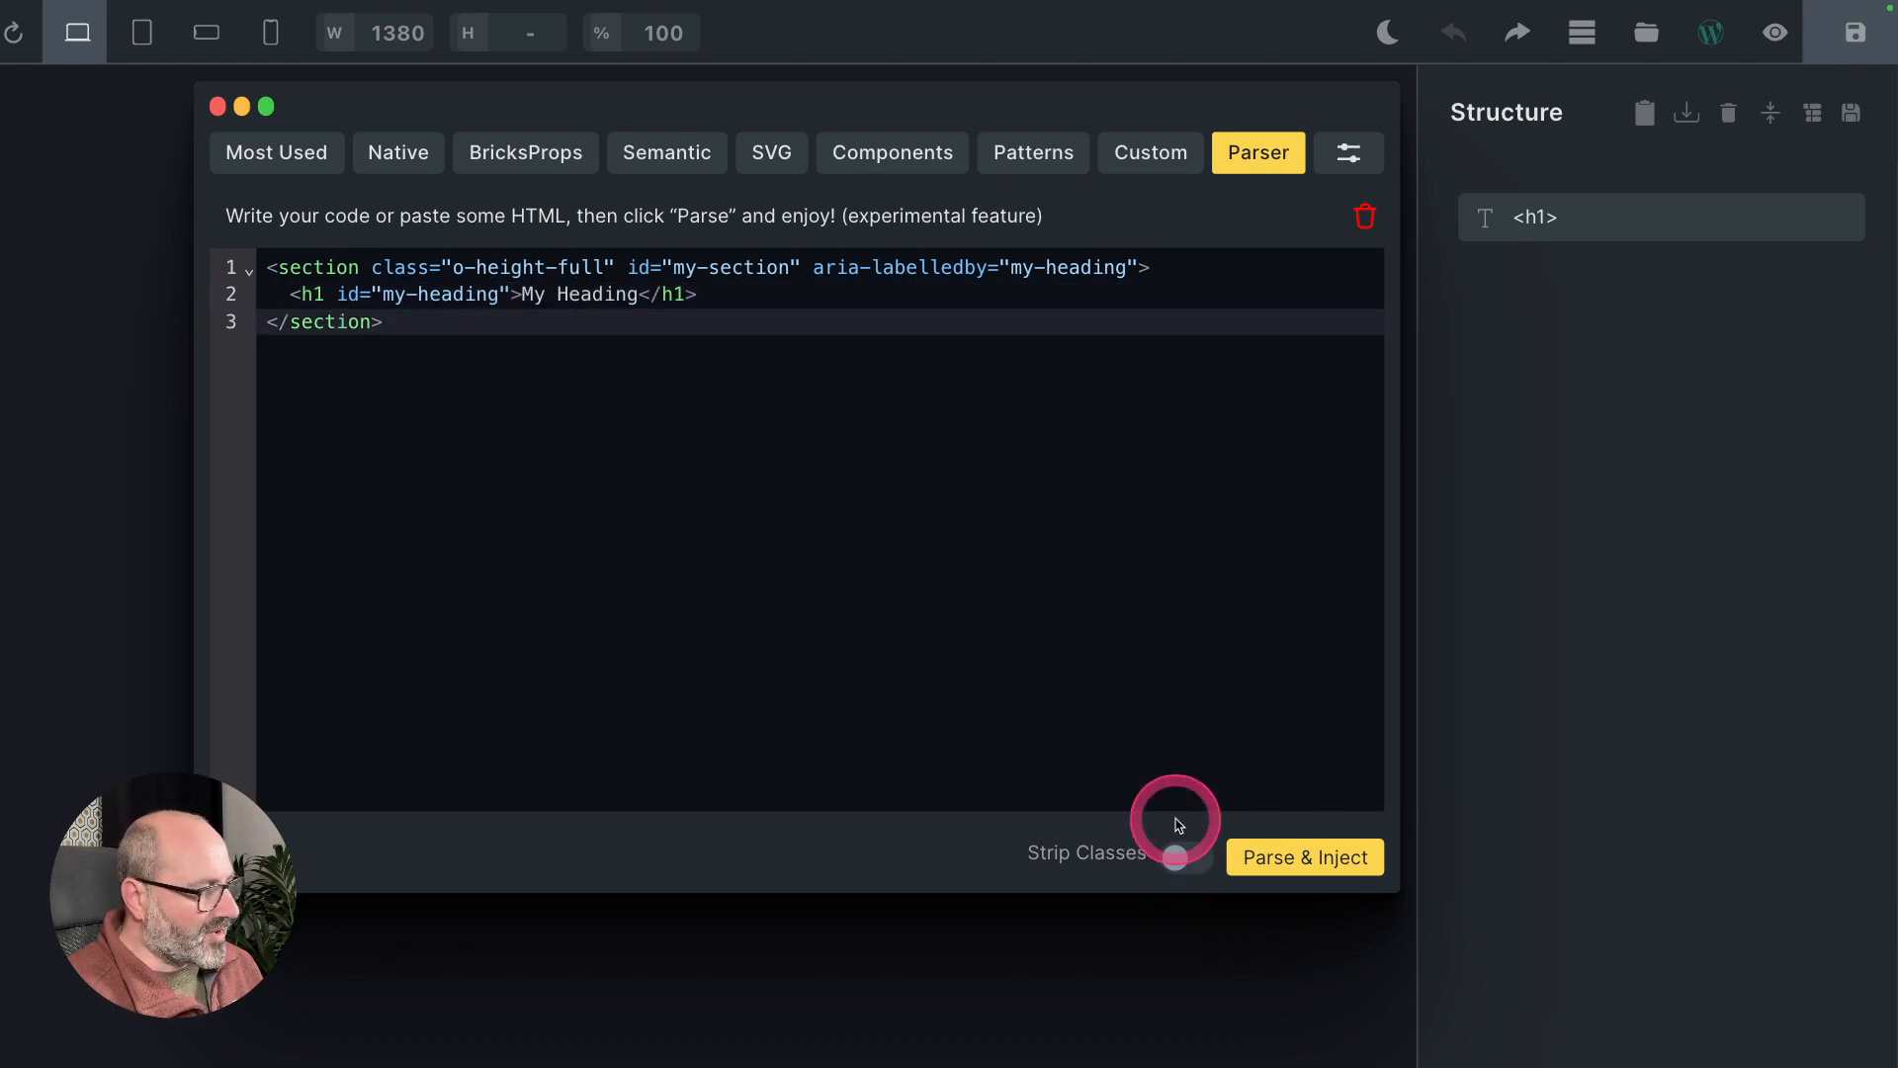
left_click(1175, 856)
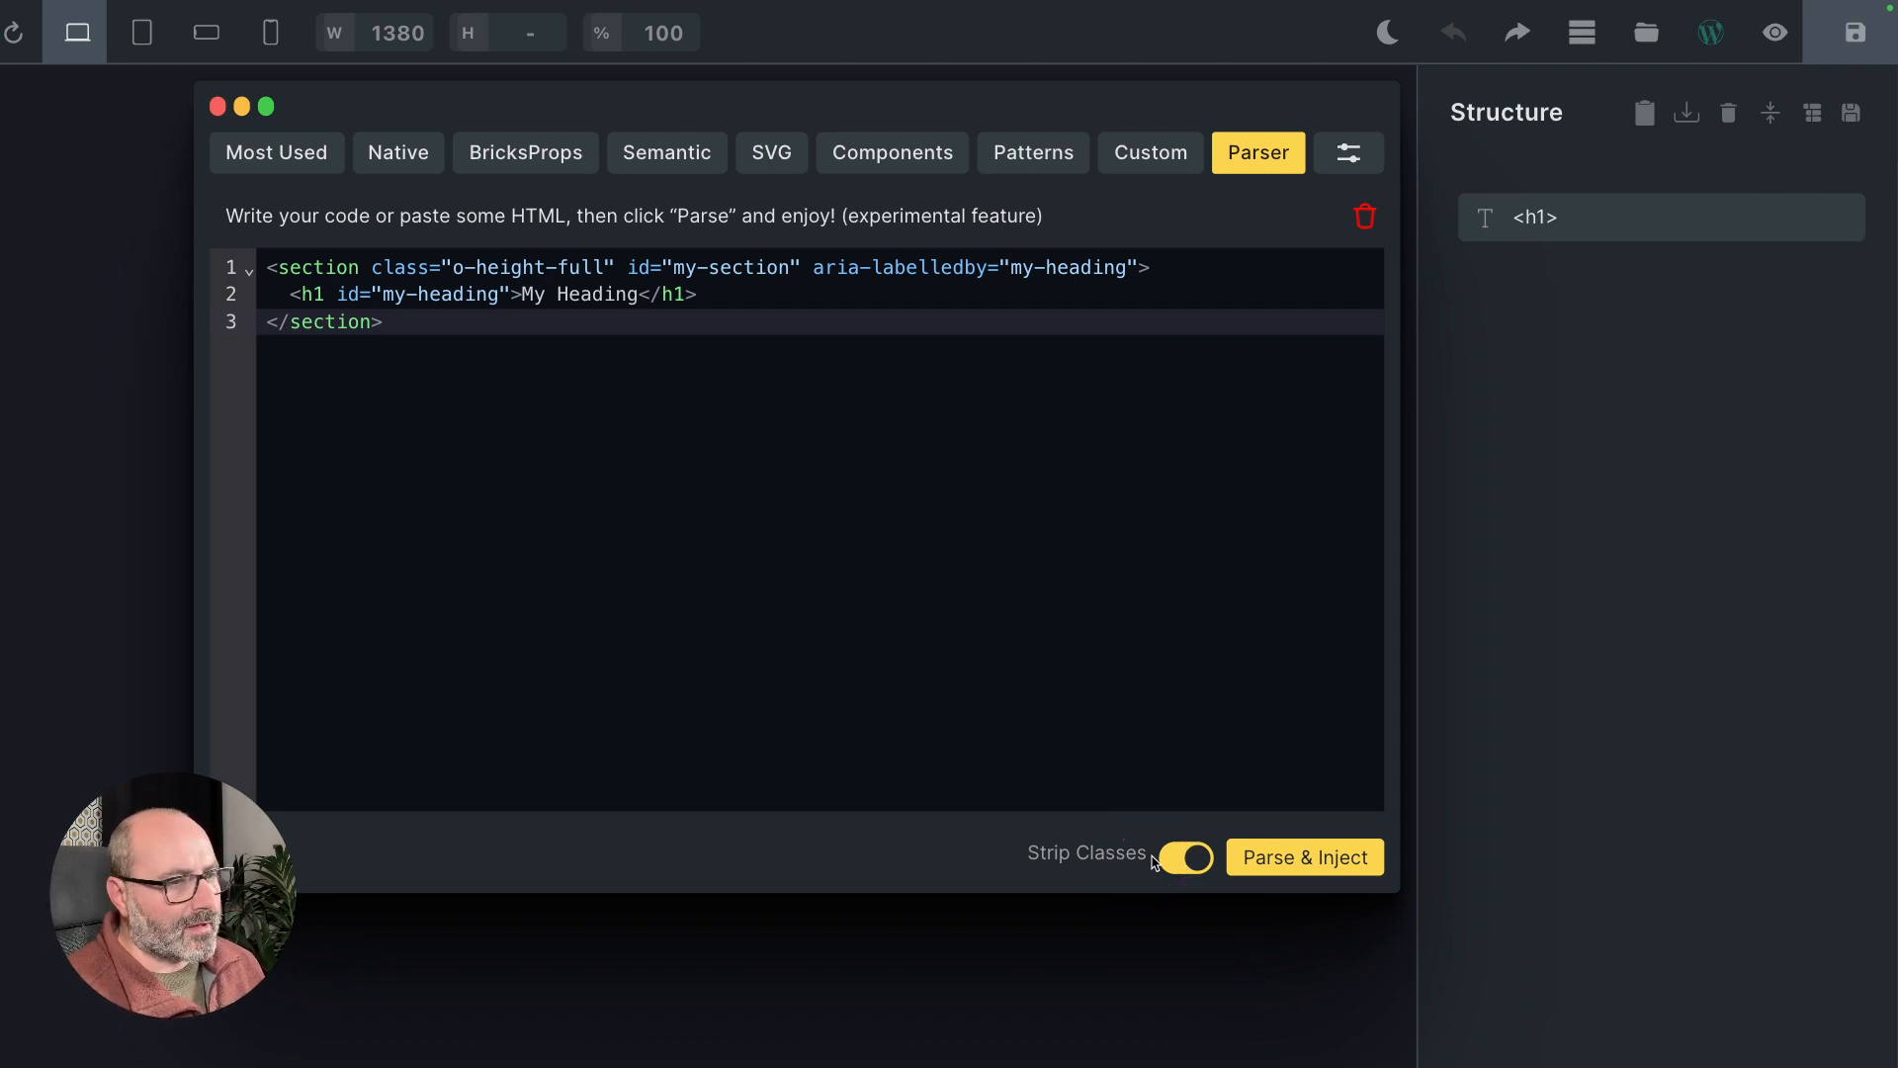
Turn off Strip Classes, and parse and inject the section with its h1 into the page
left_click(1155, 861)
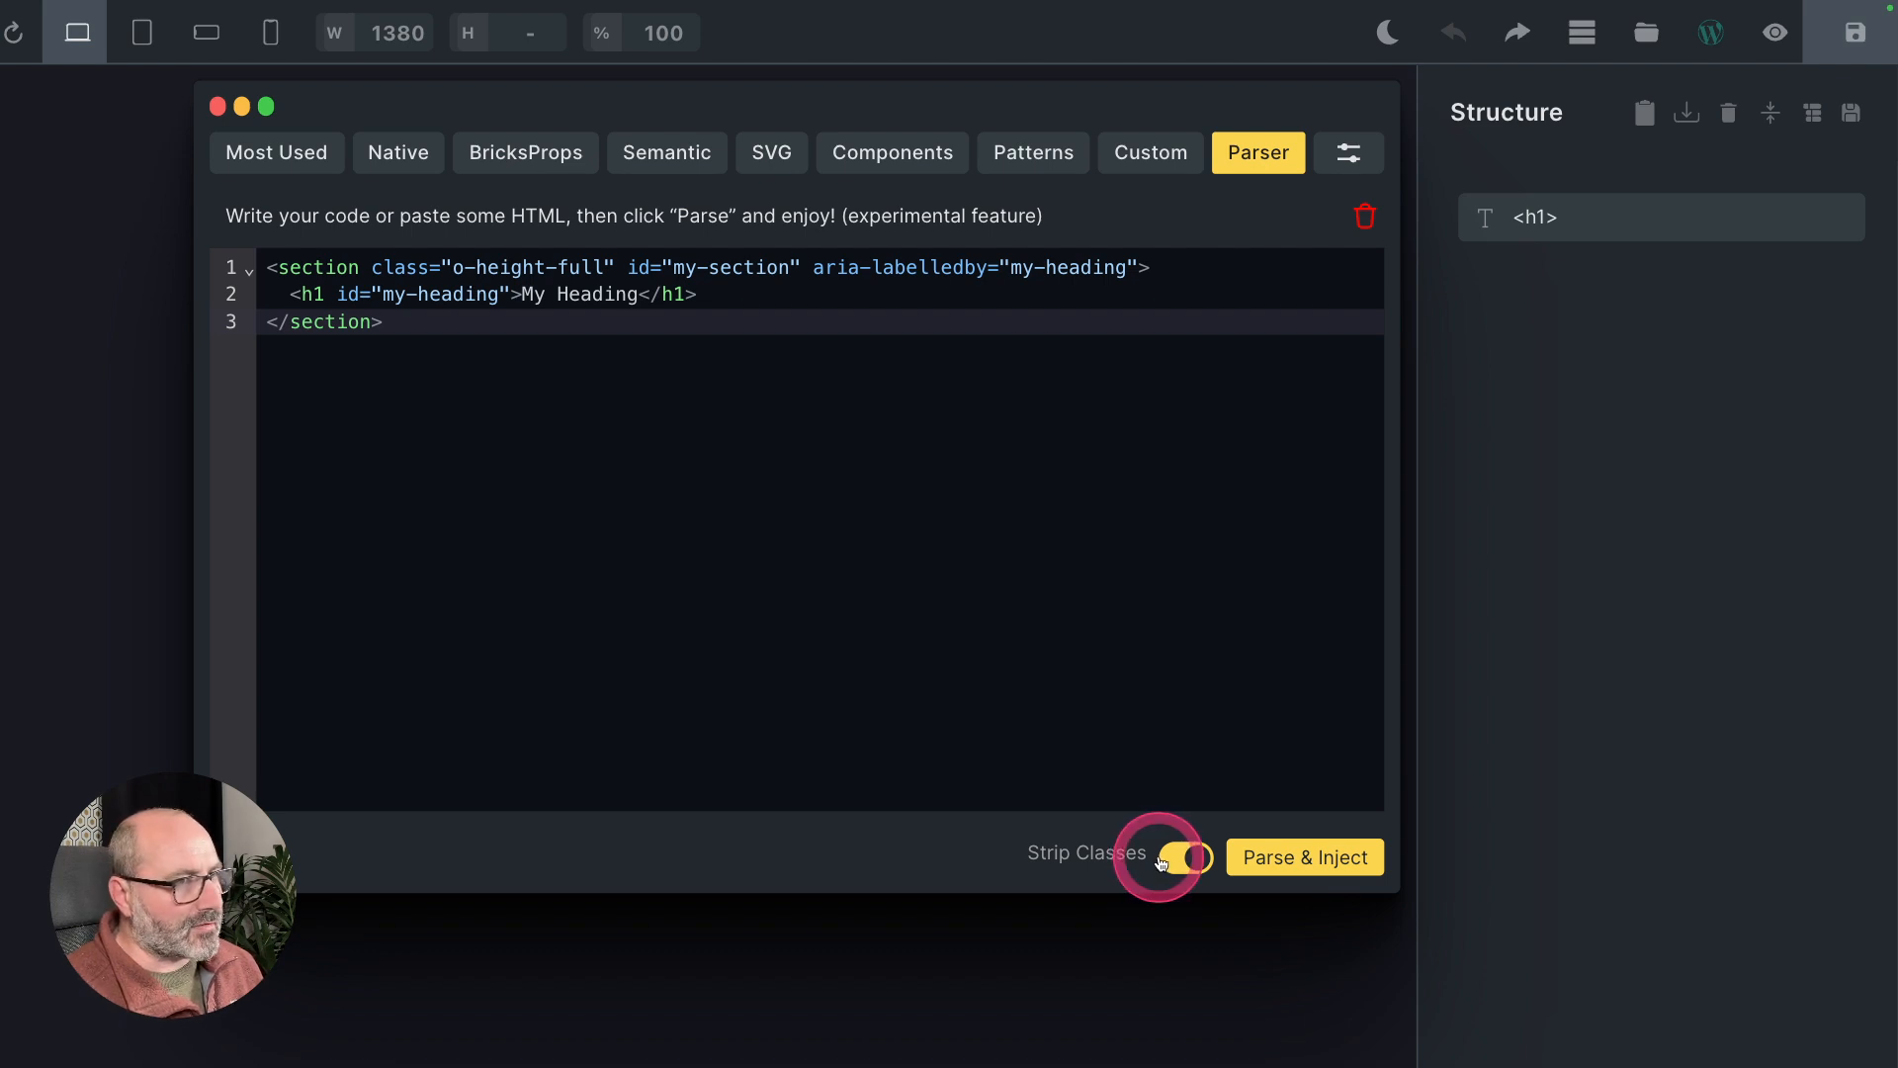
left_click(1274, 858)
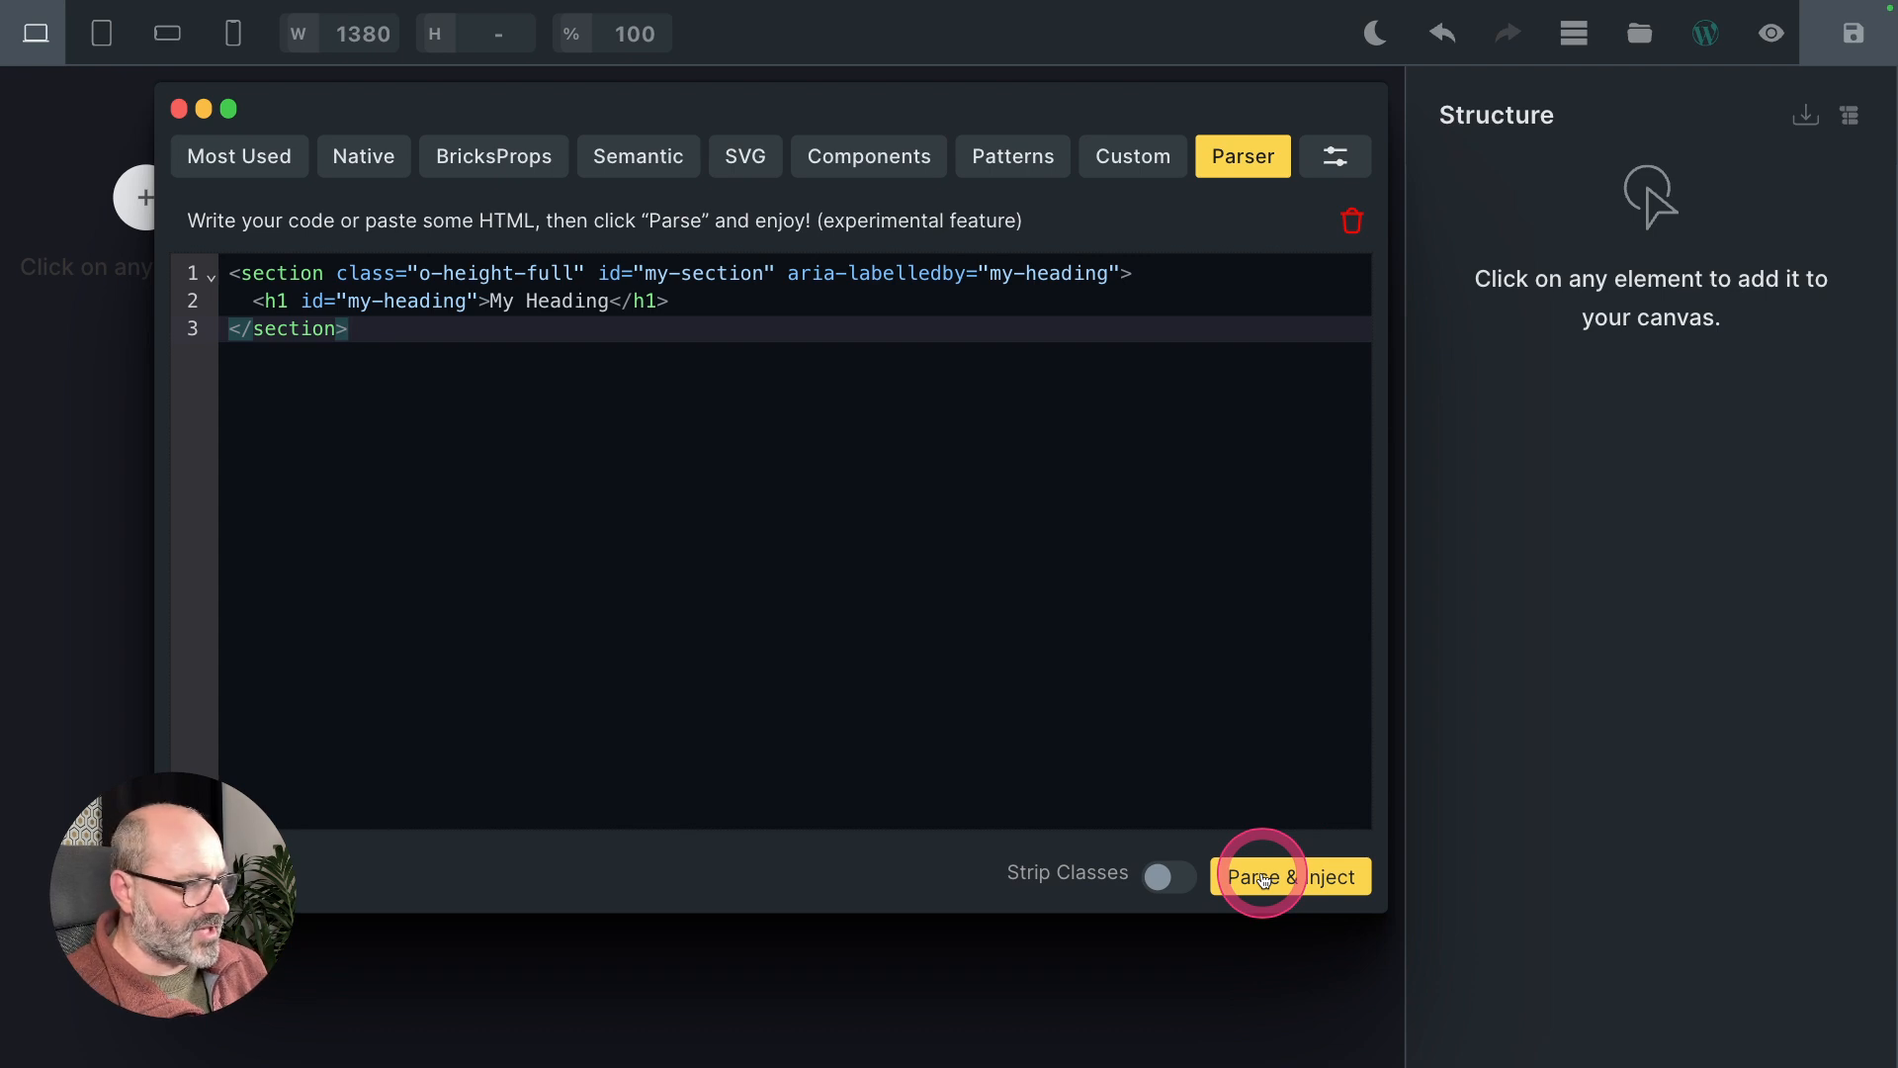
left_click(1263, 879)
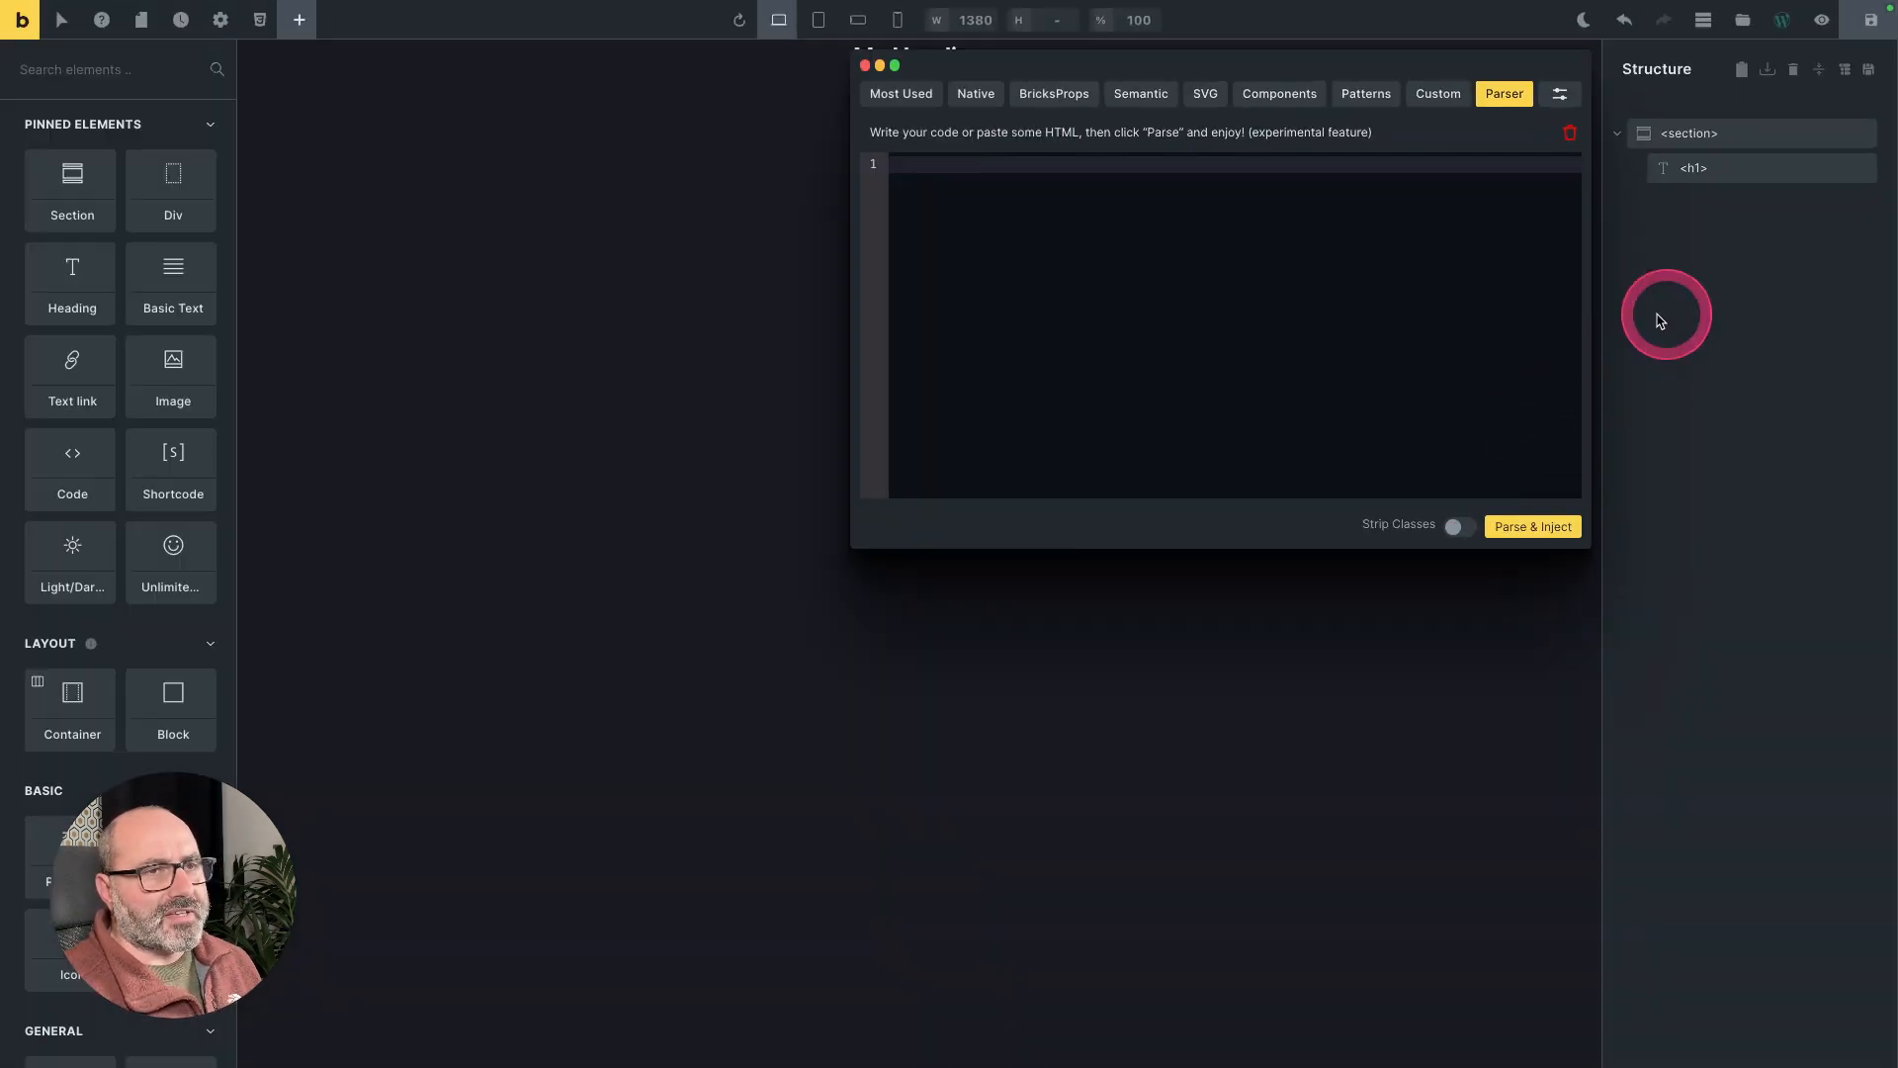
Check the injected section's class, id and aria-labelledby attribute, and the CSS settings of the h1
left_click(1741, 129)
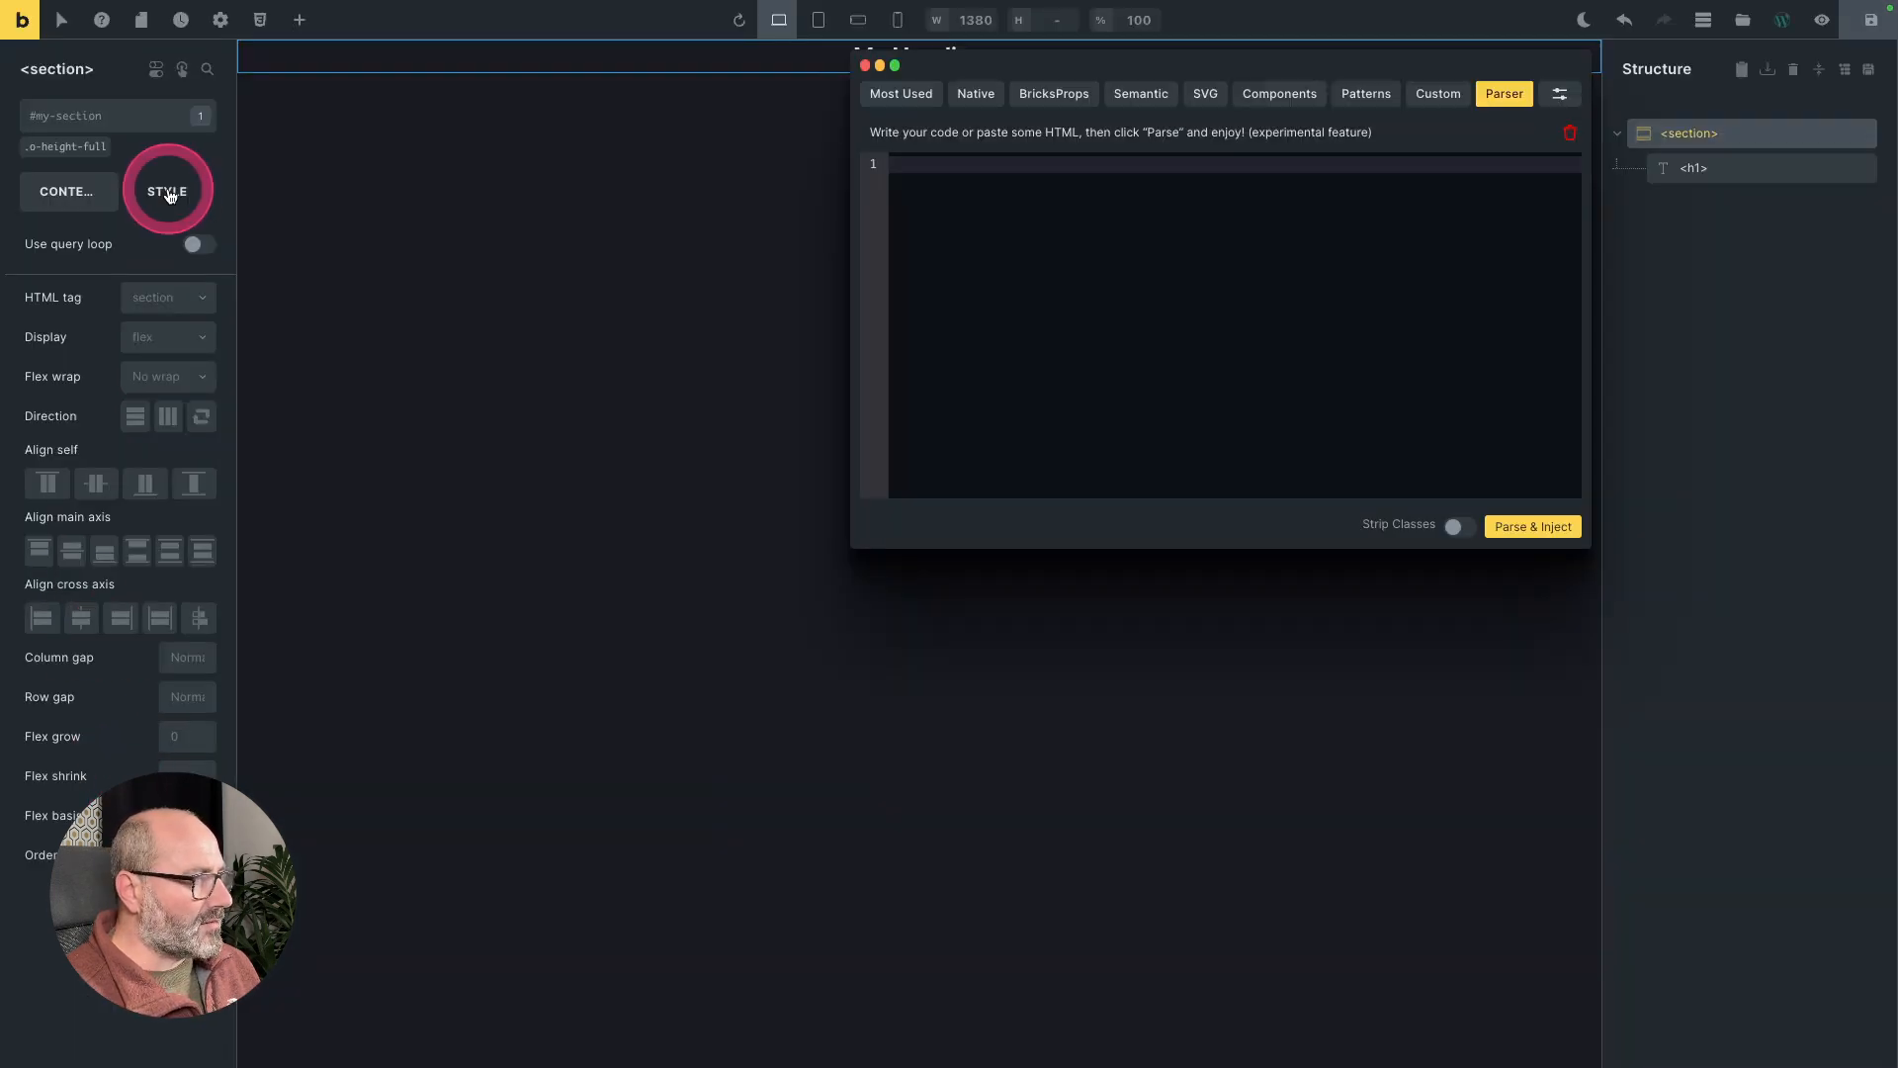
left_click(502, 578)
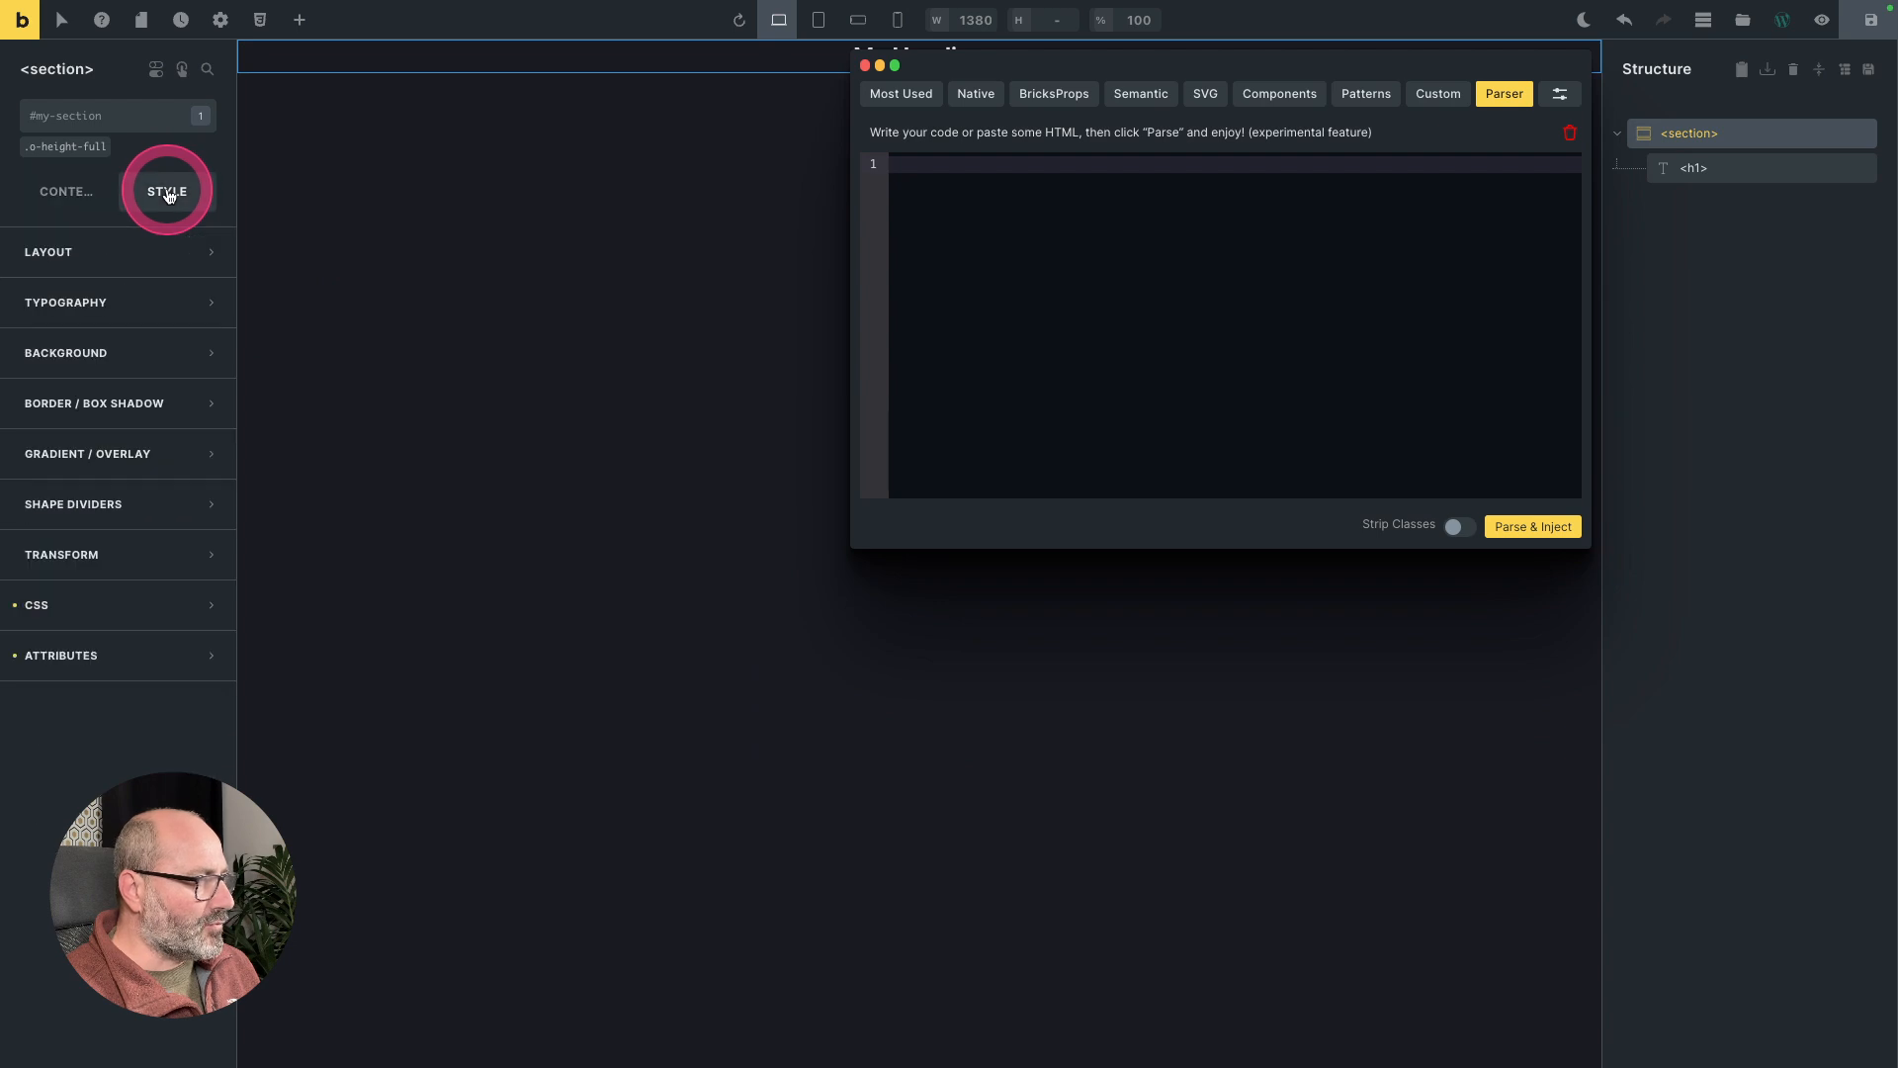
left_click(72, 658)
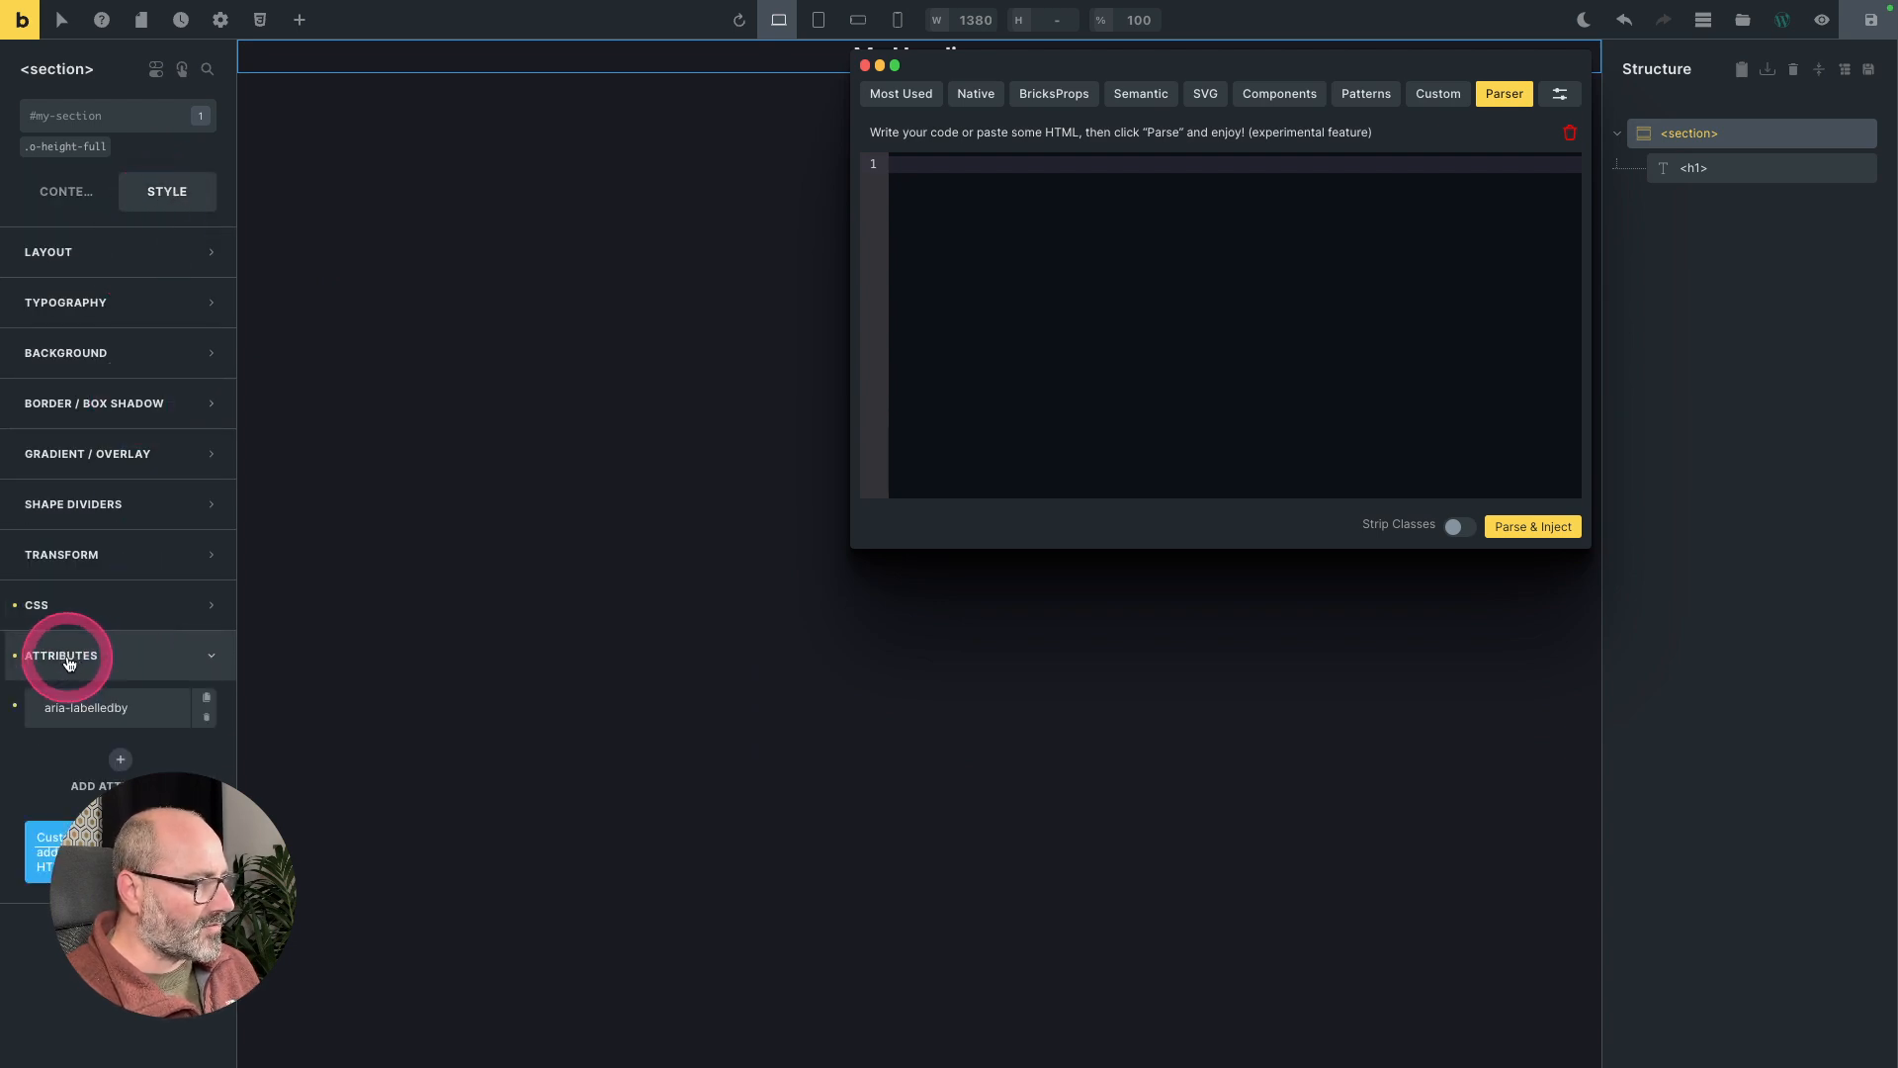
left_click(106, 710)
left_click(117, 780)
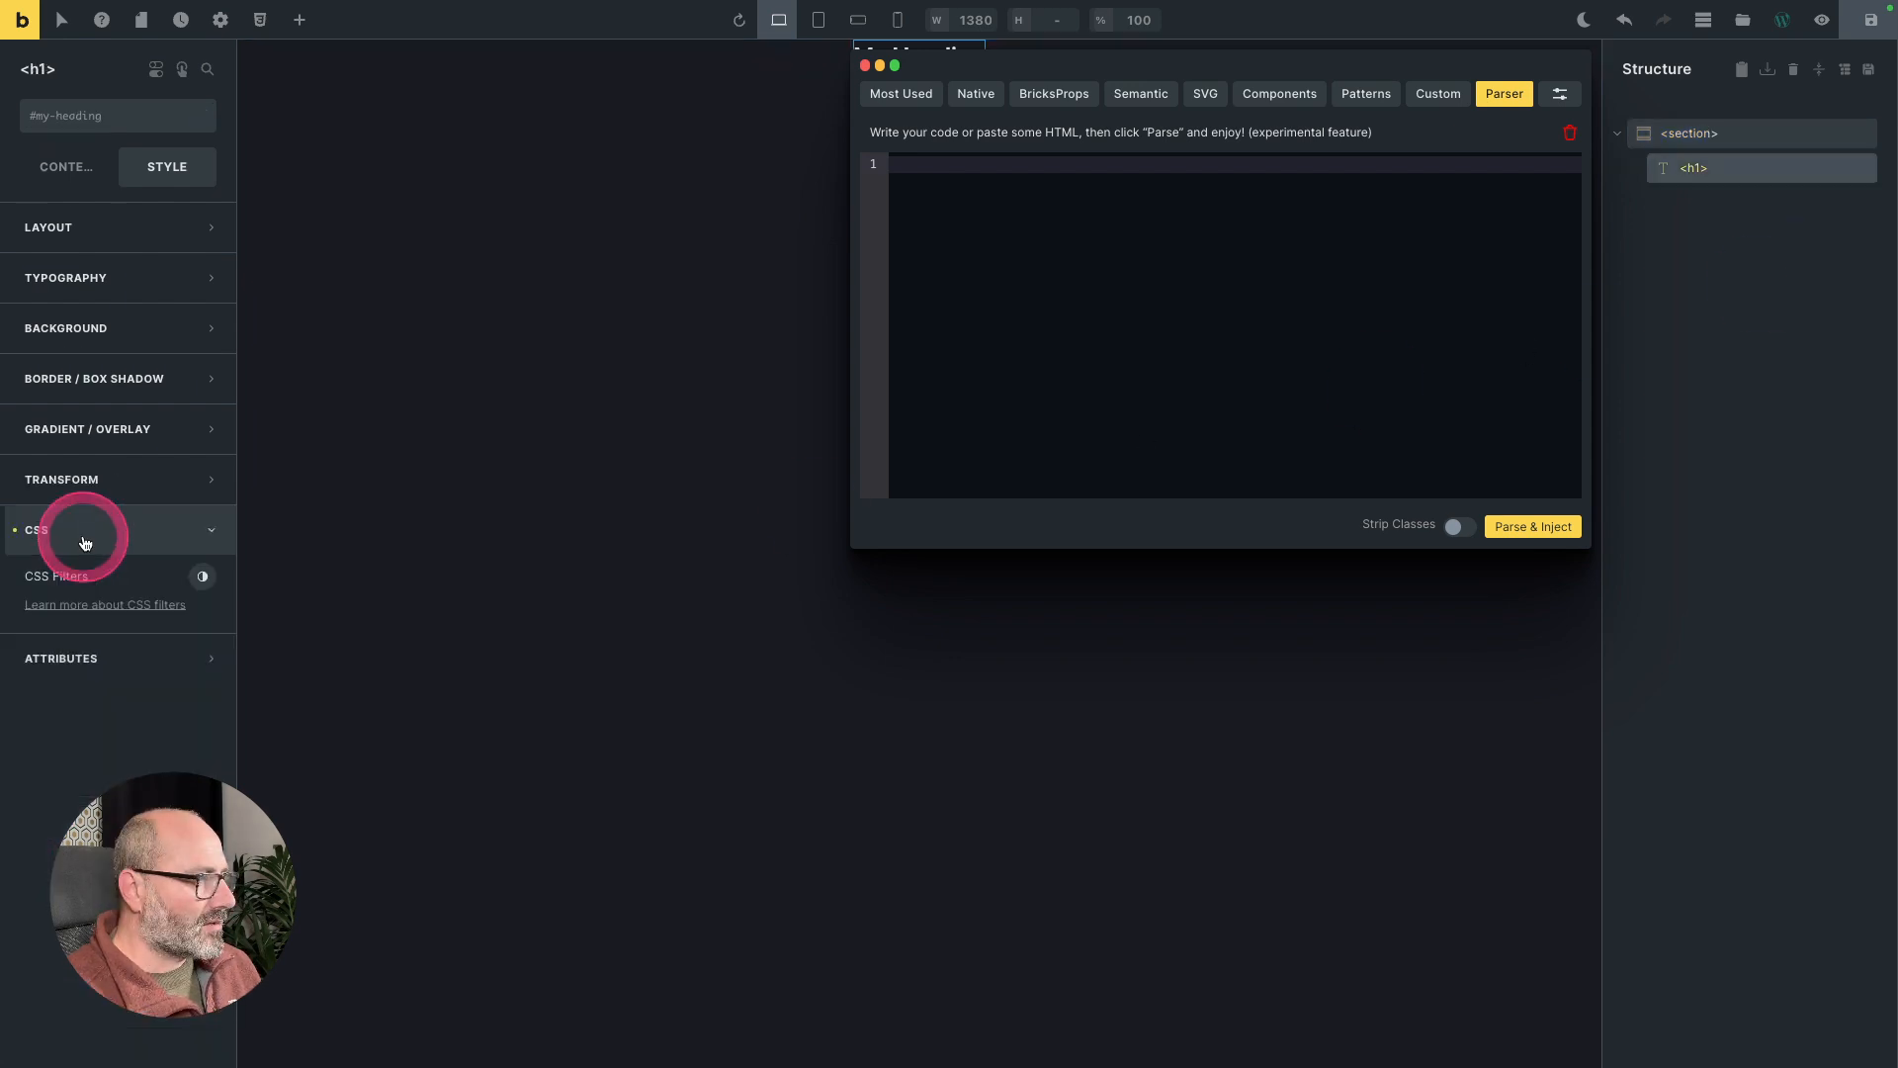
left_click(80, 538)
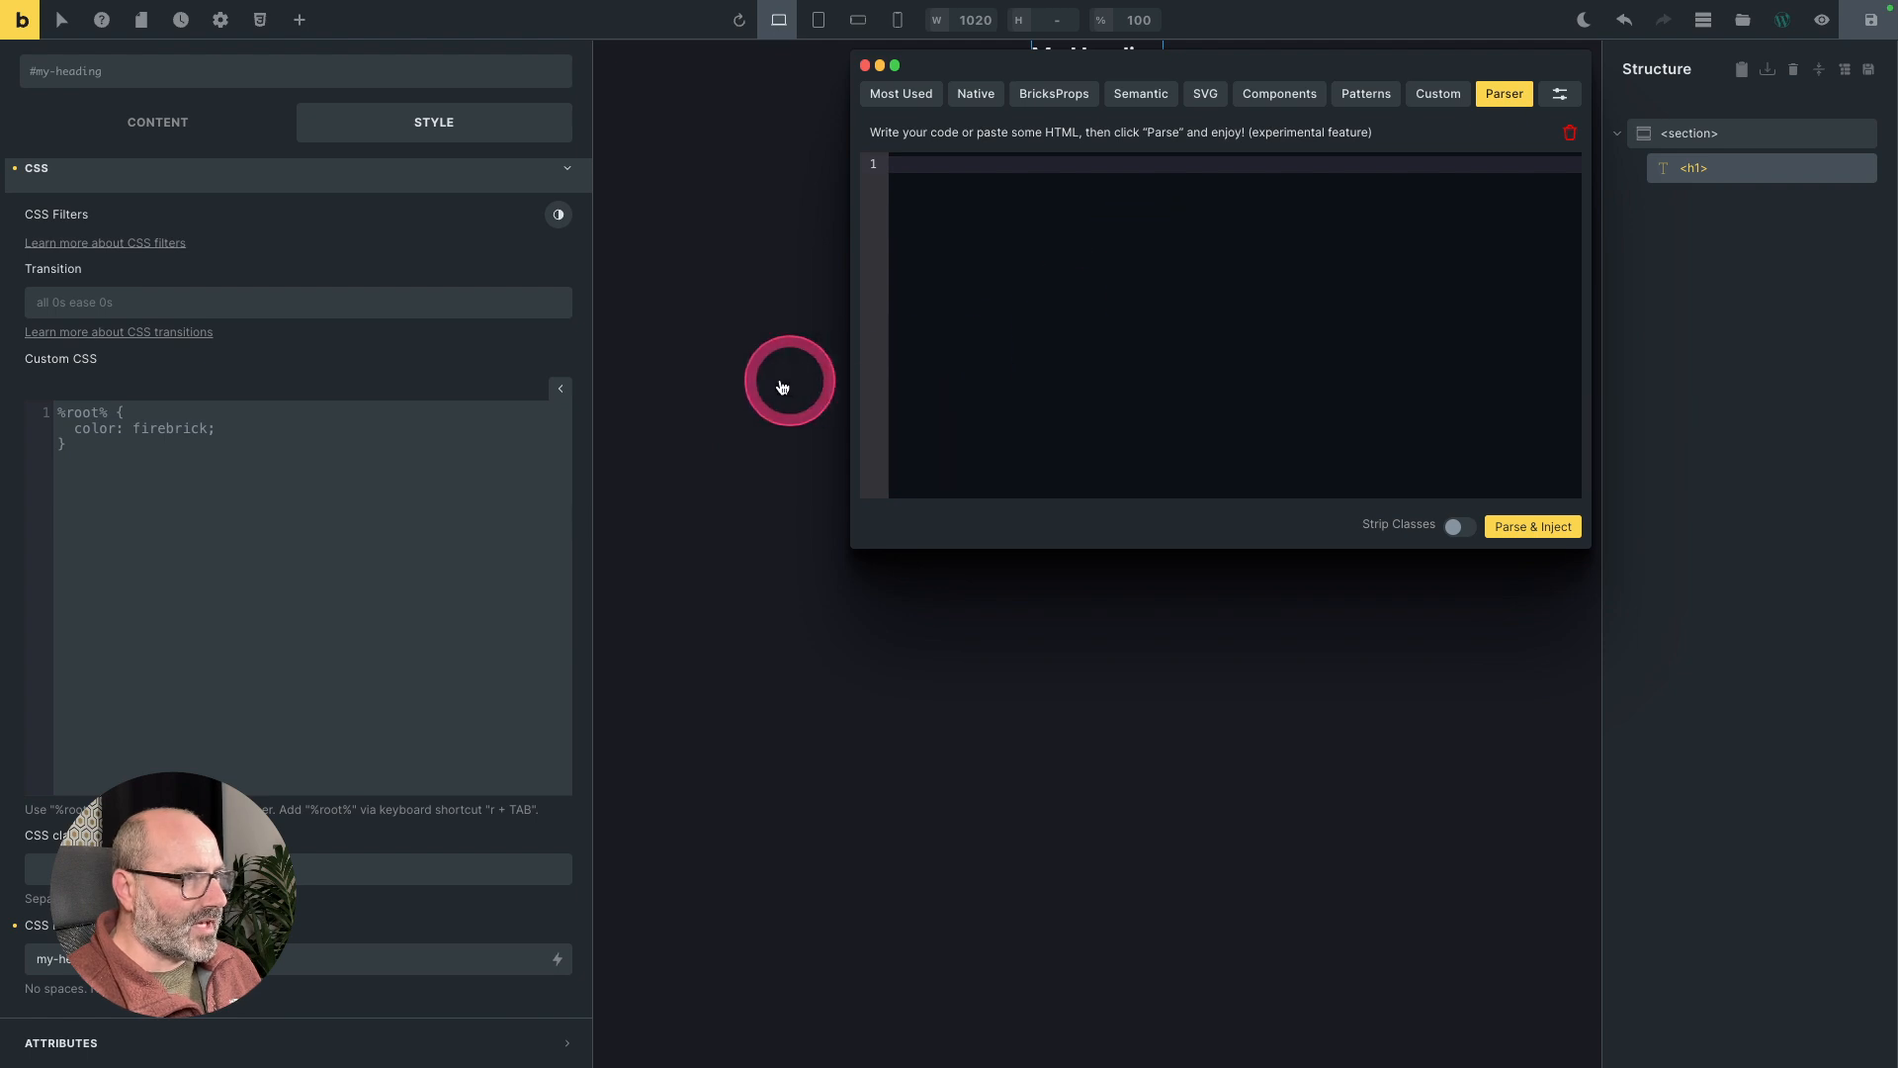
Add a Section element to the empty page and assign it the class o-height-full
left_click(741, 379)
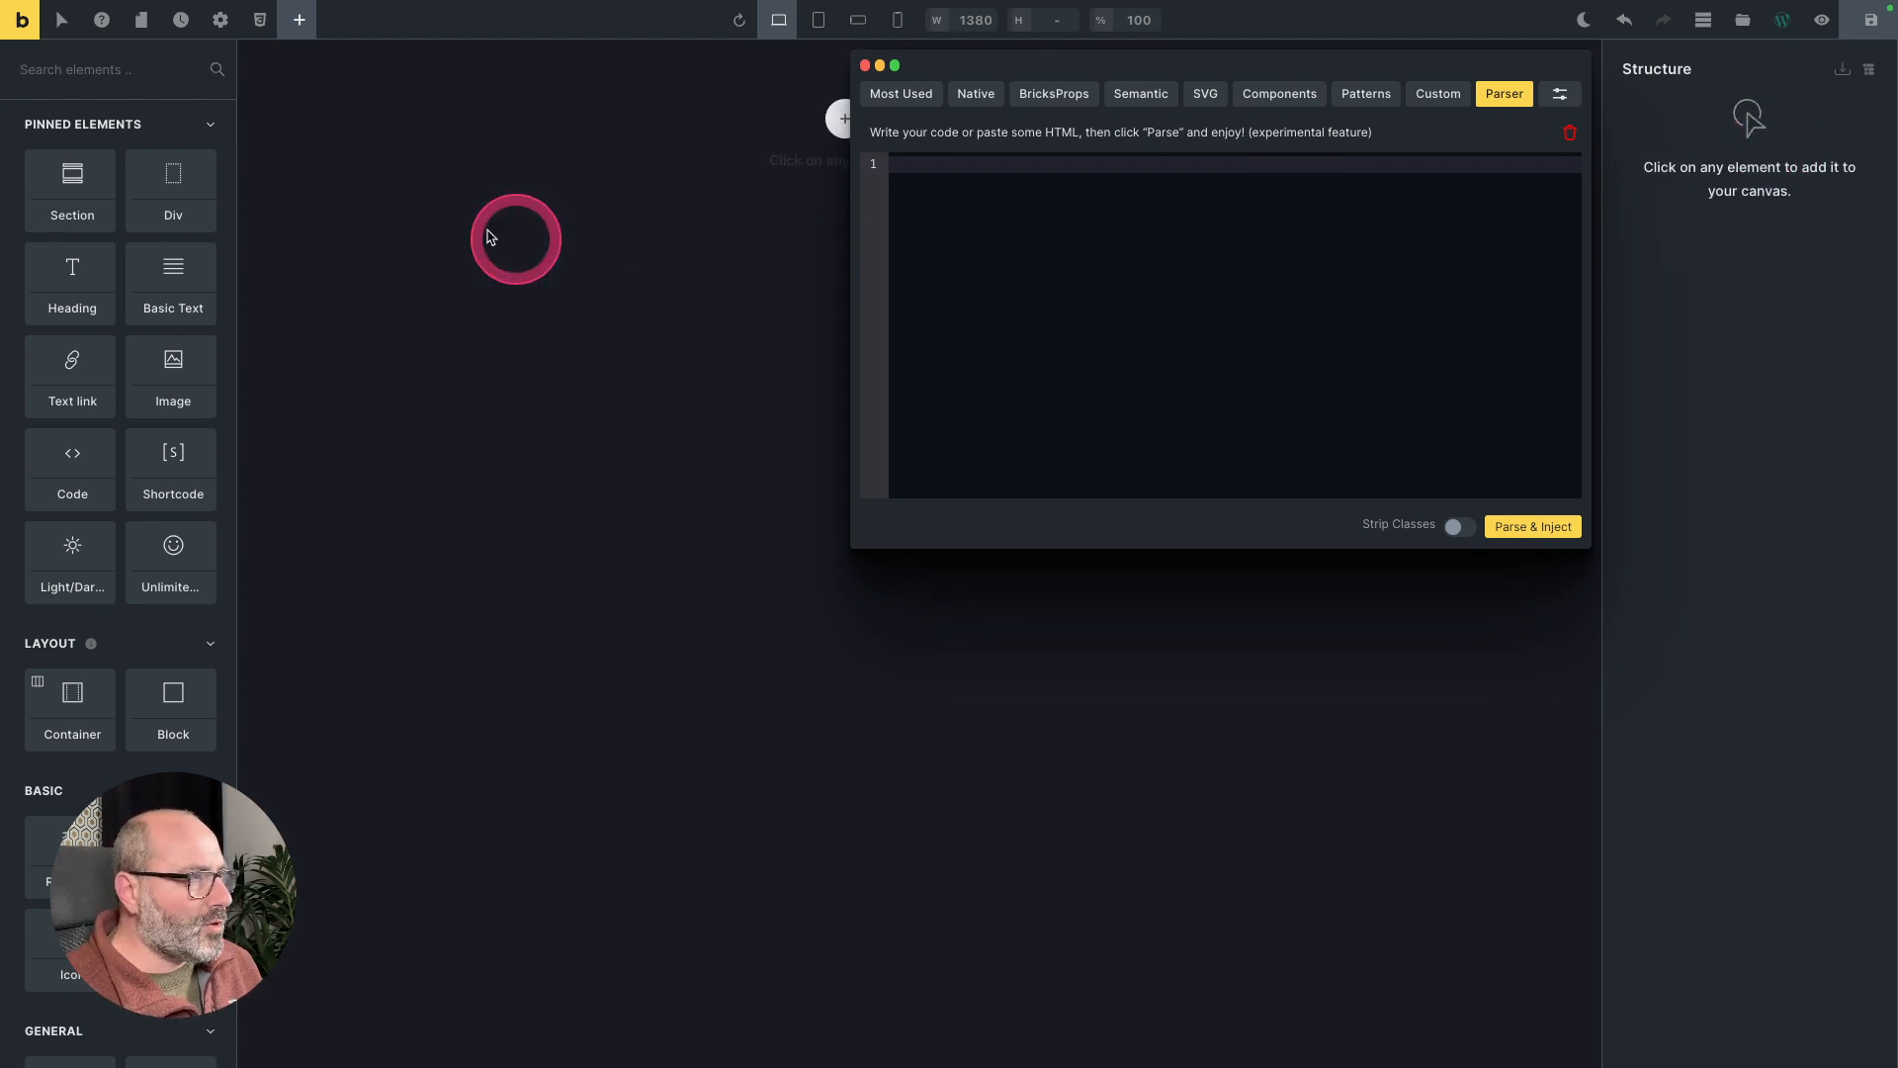
left_click(72, 188)
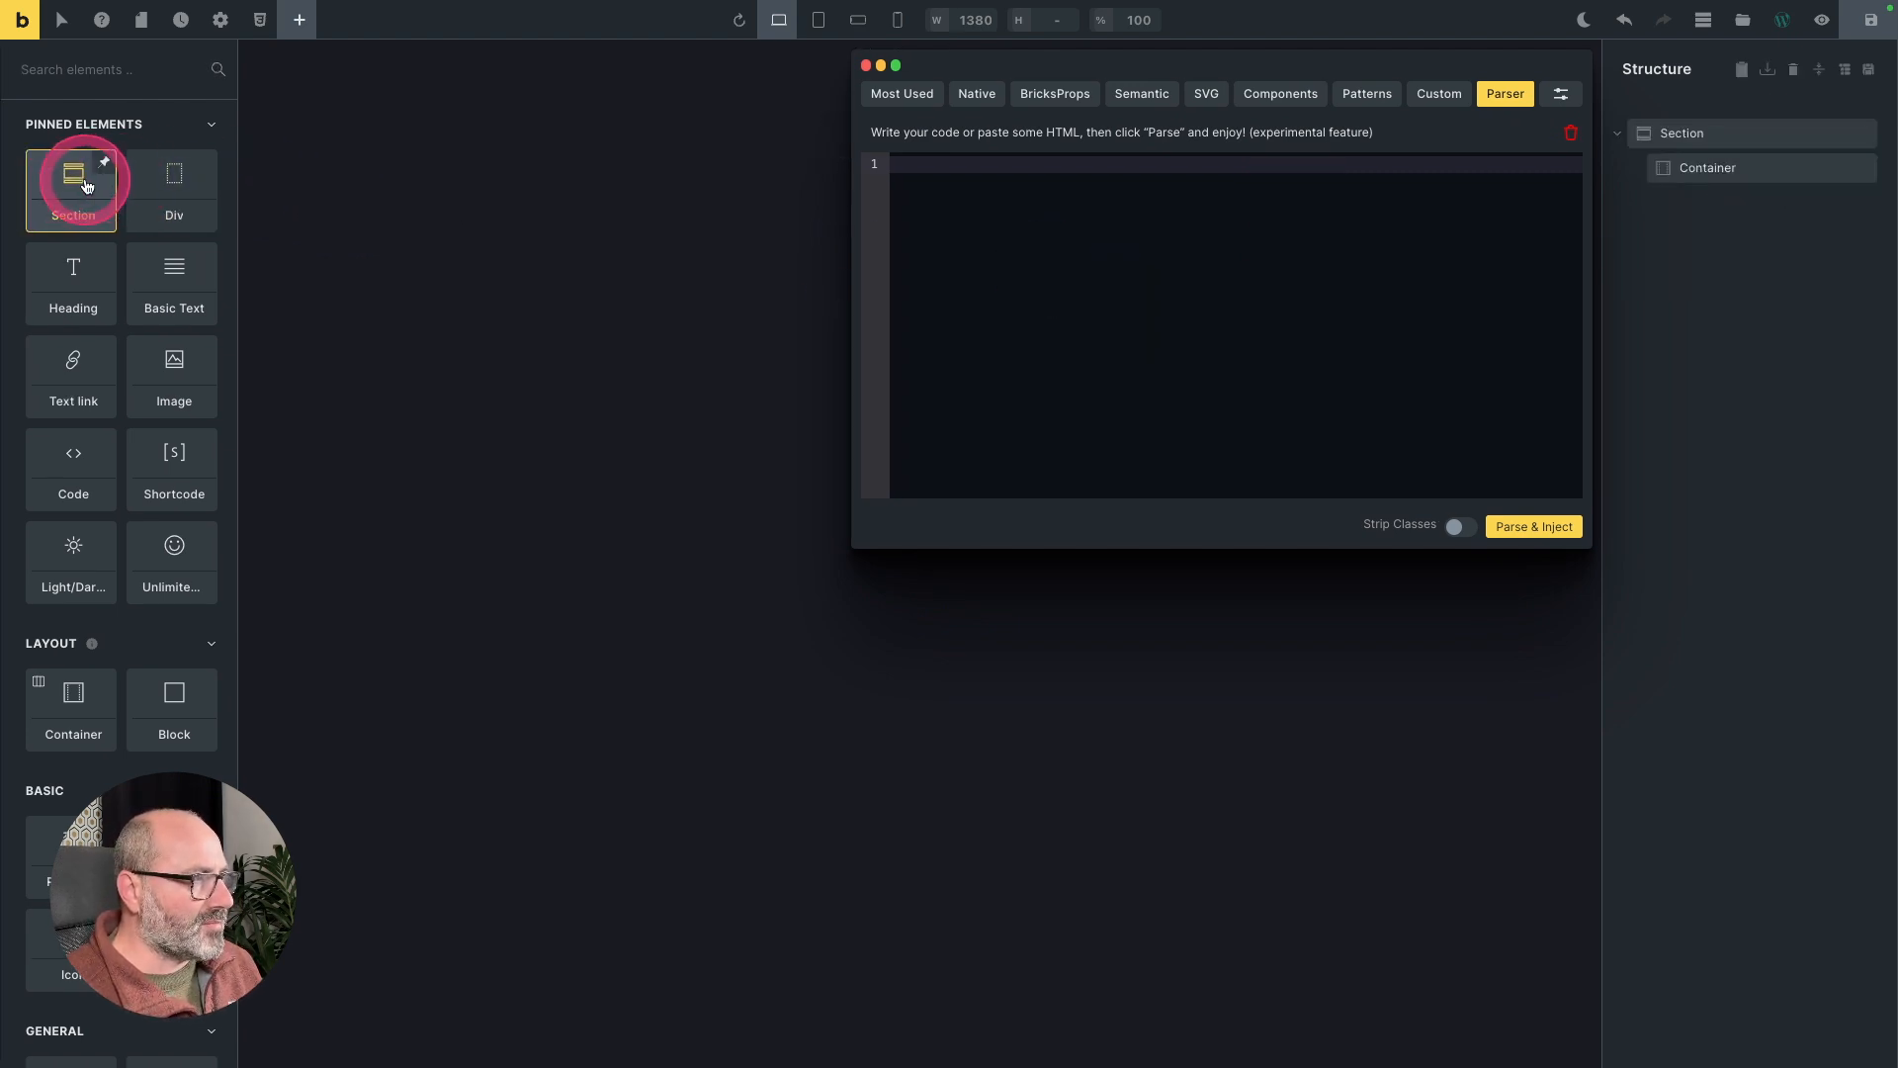
left_click(1684, 135)
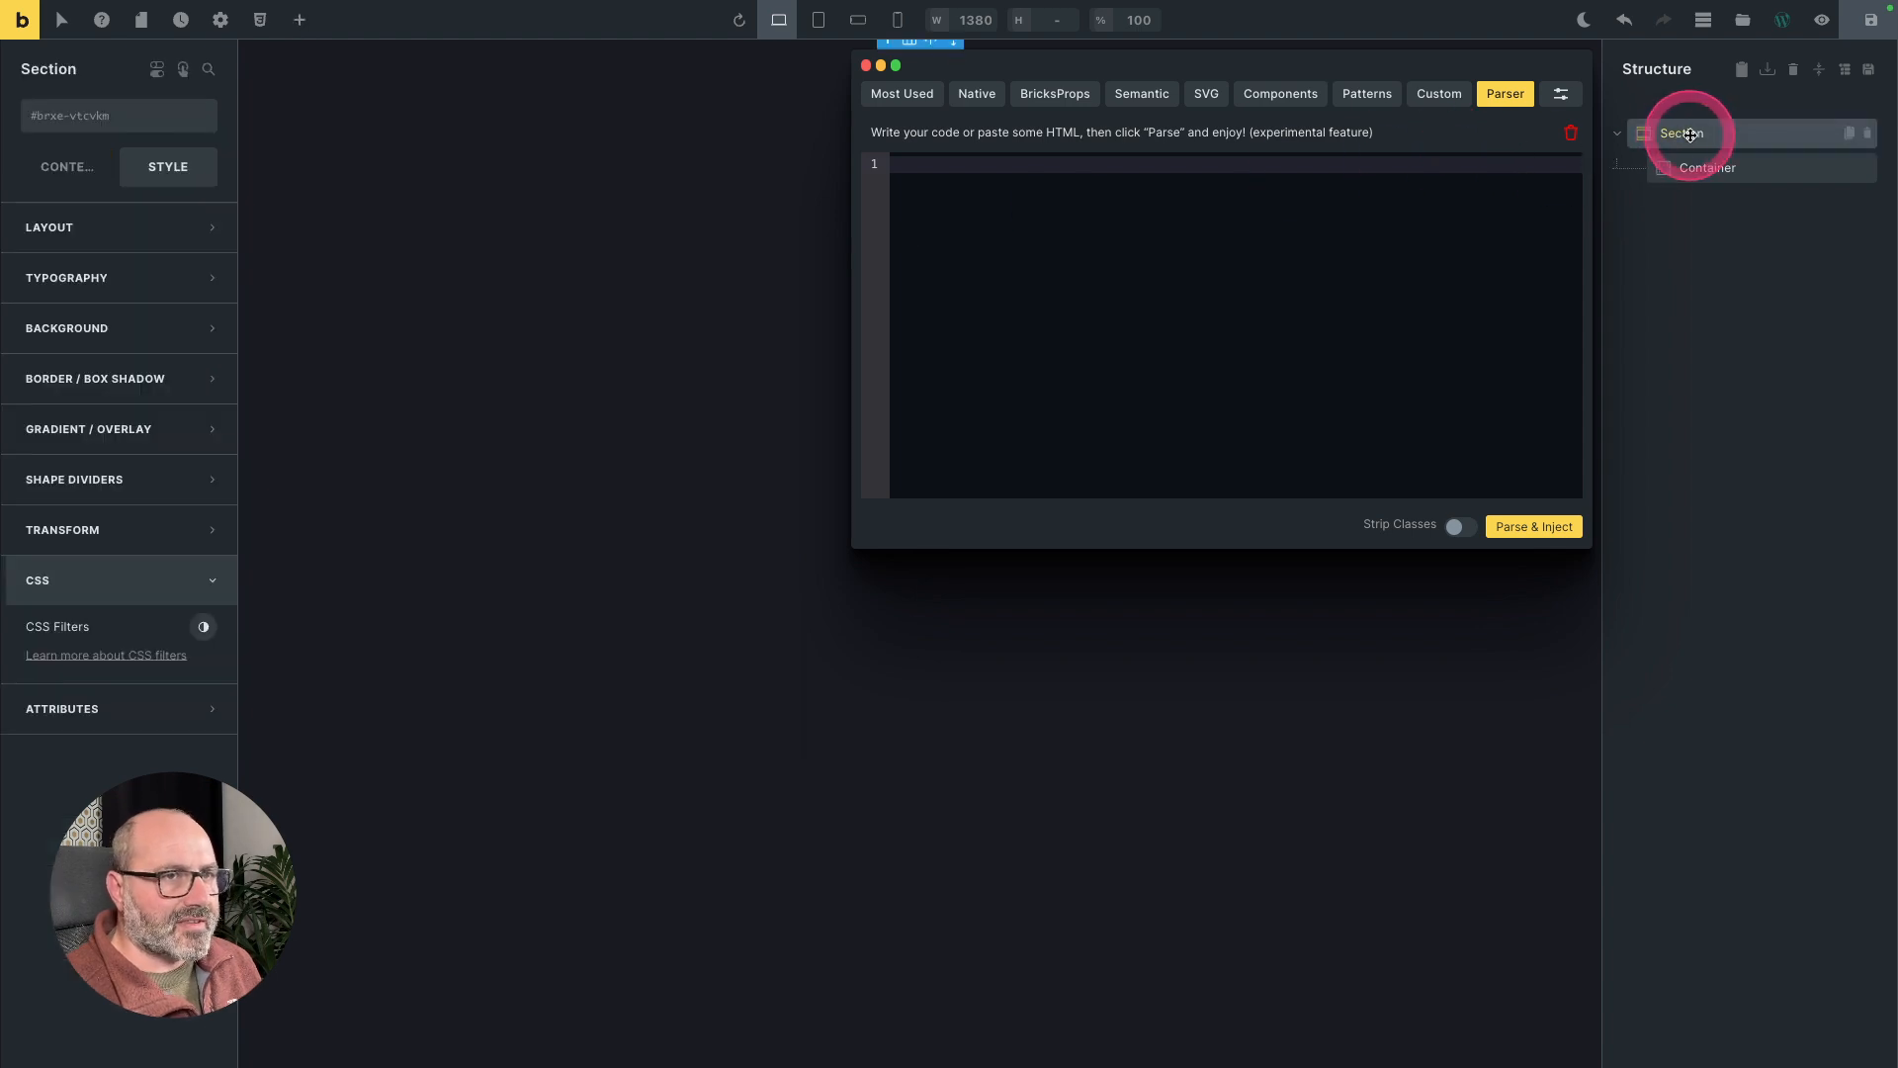
left_click(229, 135)
left_click(99, 115)
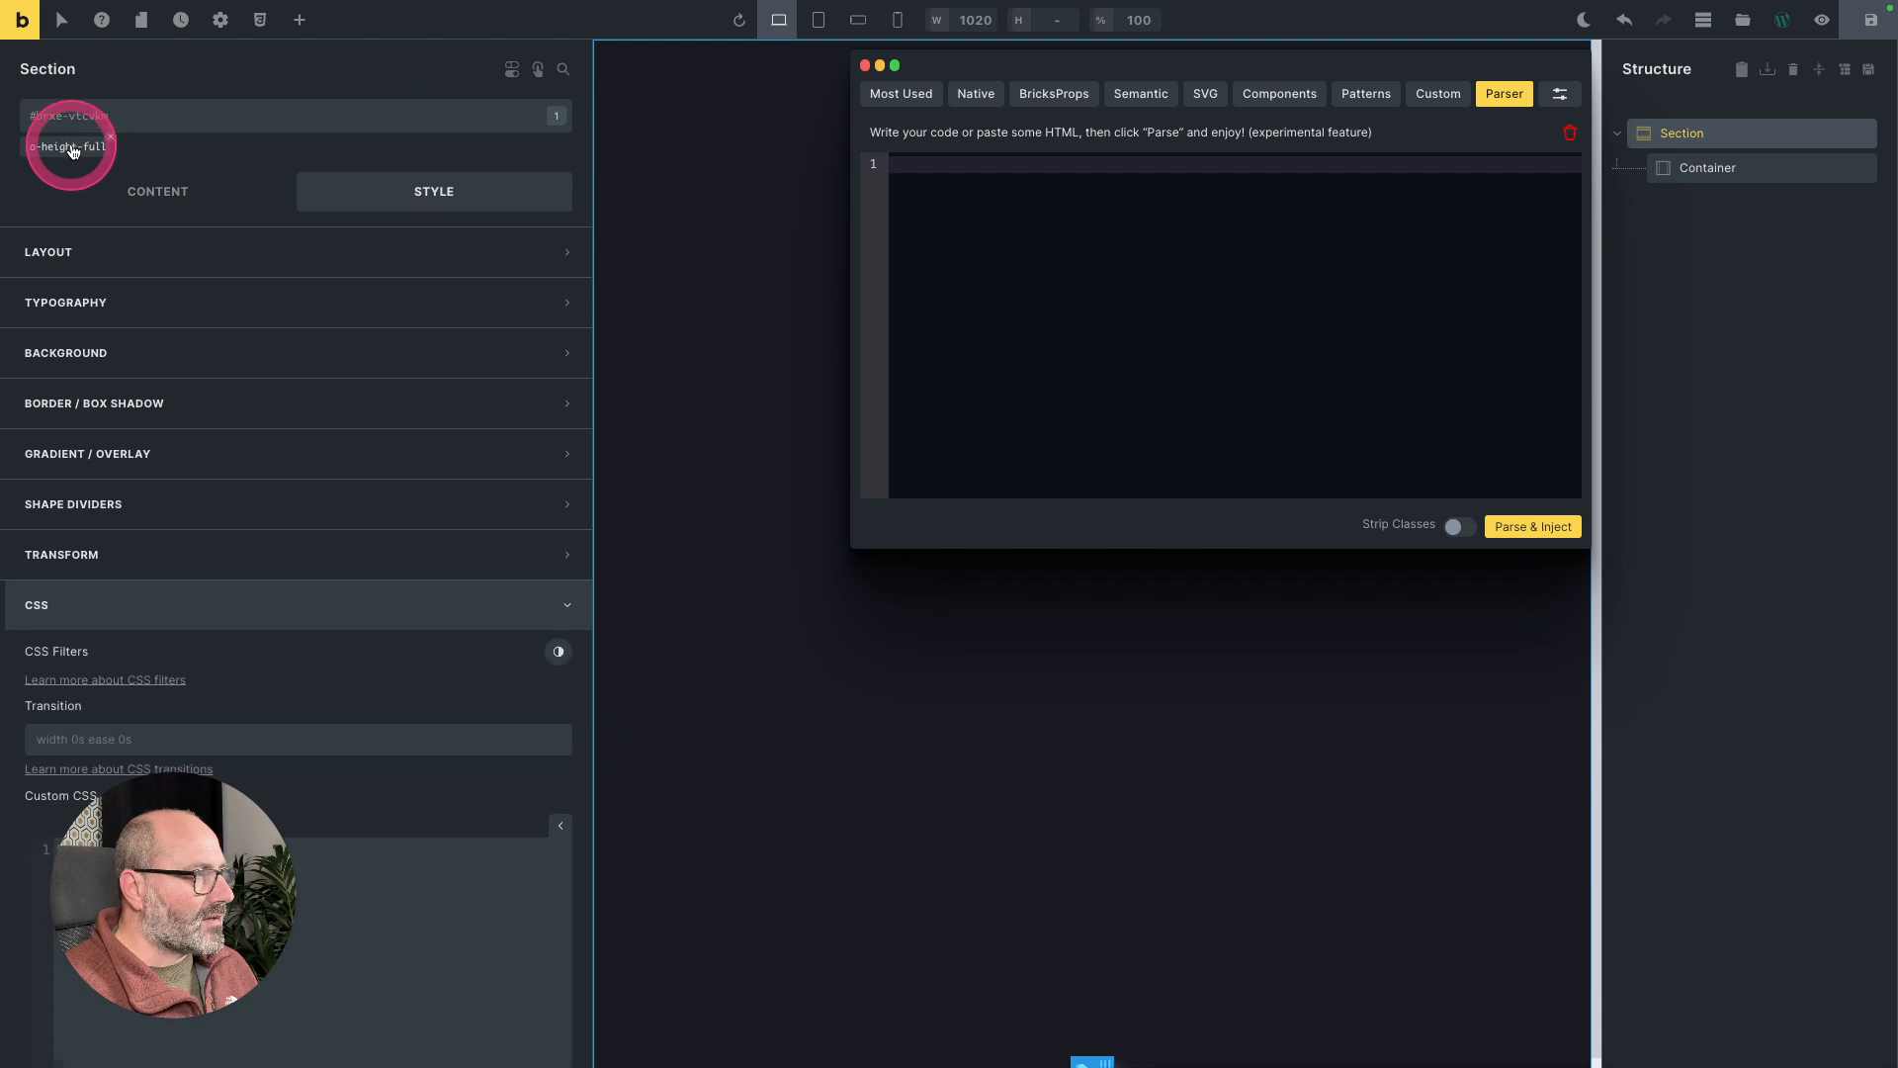
left_click(519, 121)
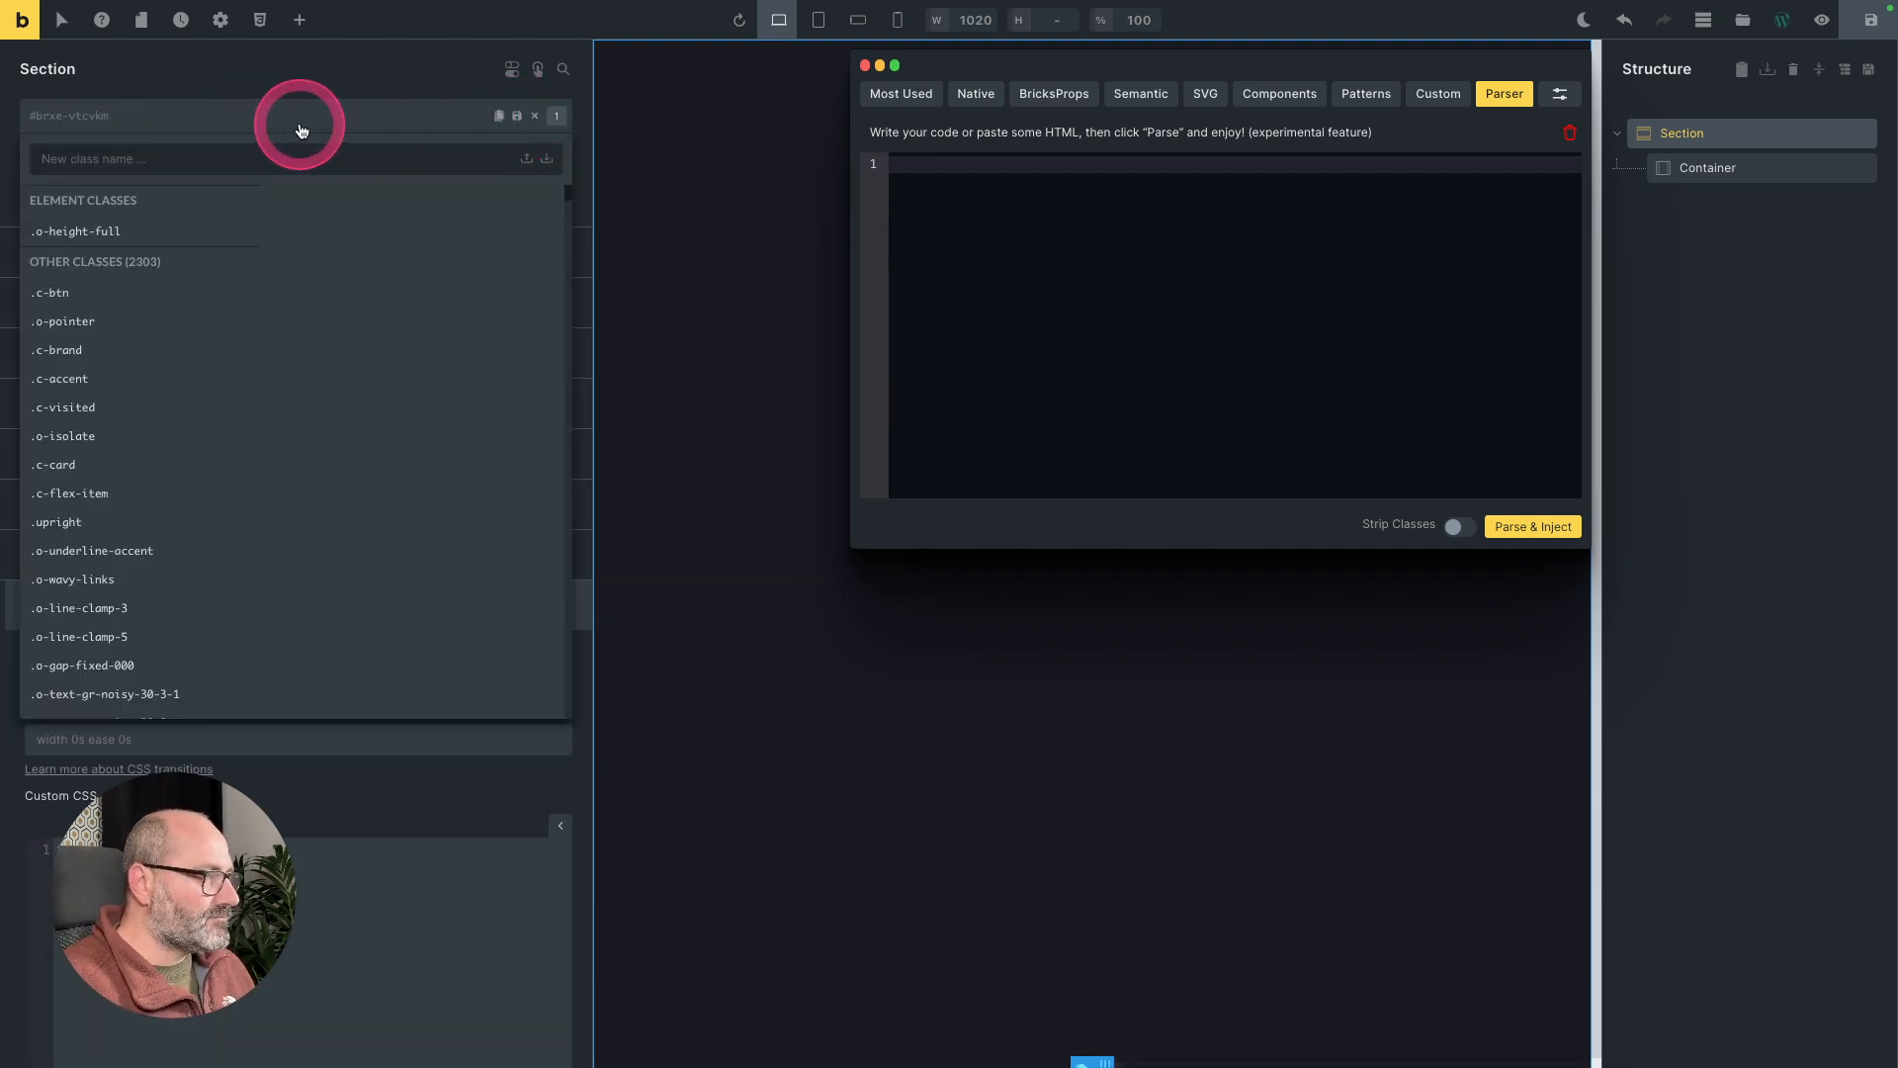
left_click(418, 89)
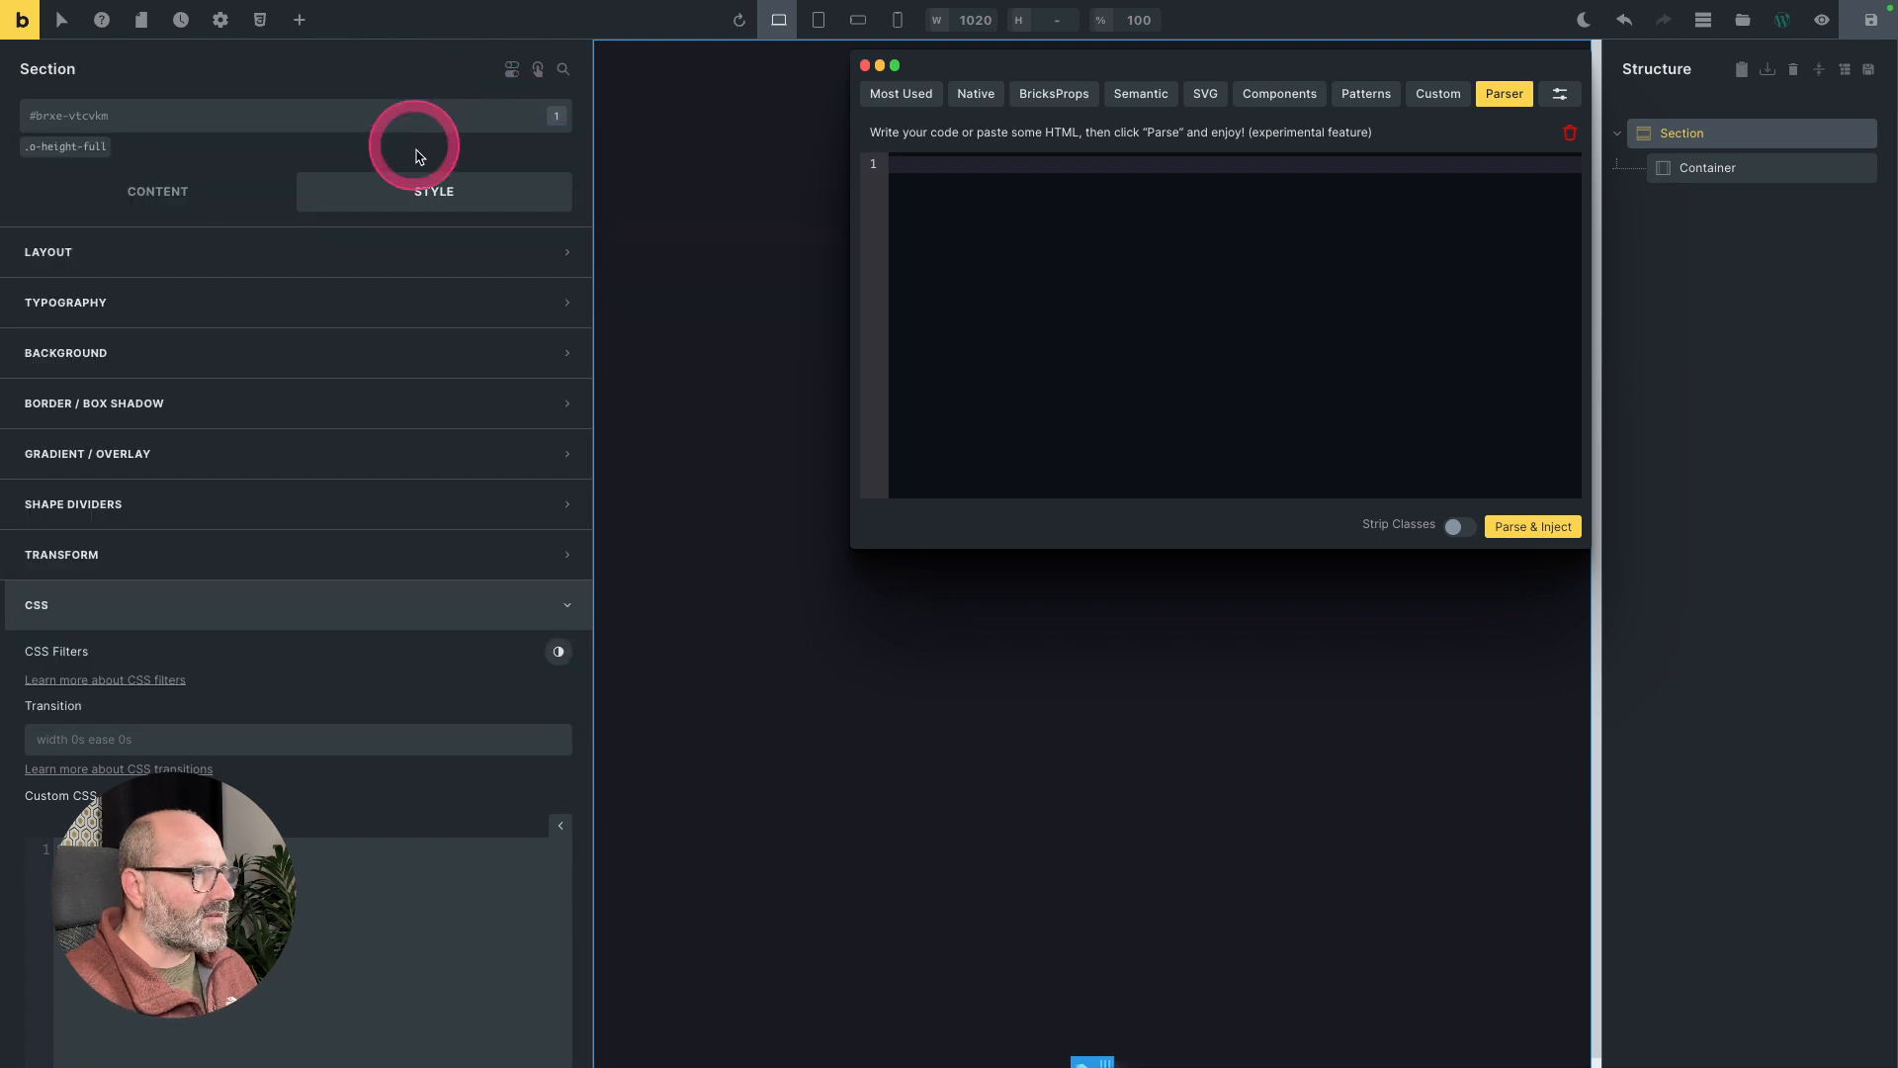
Add a custom aria-labelledby attribute to the section and save the page
scroll(284, 436, "down", 5)
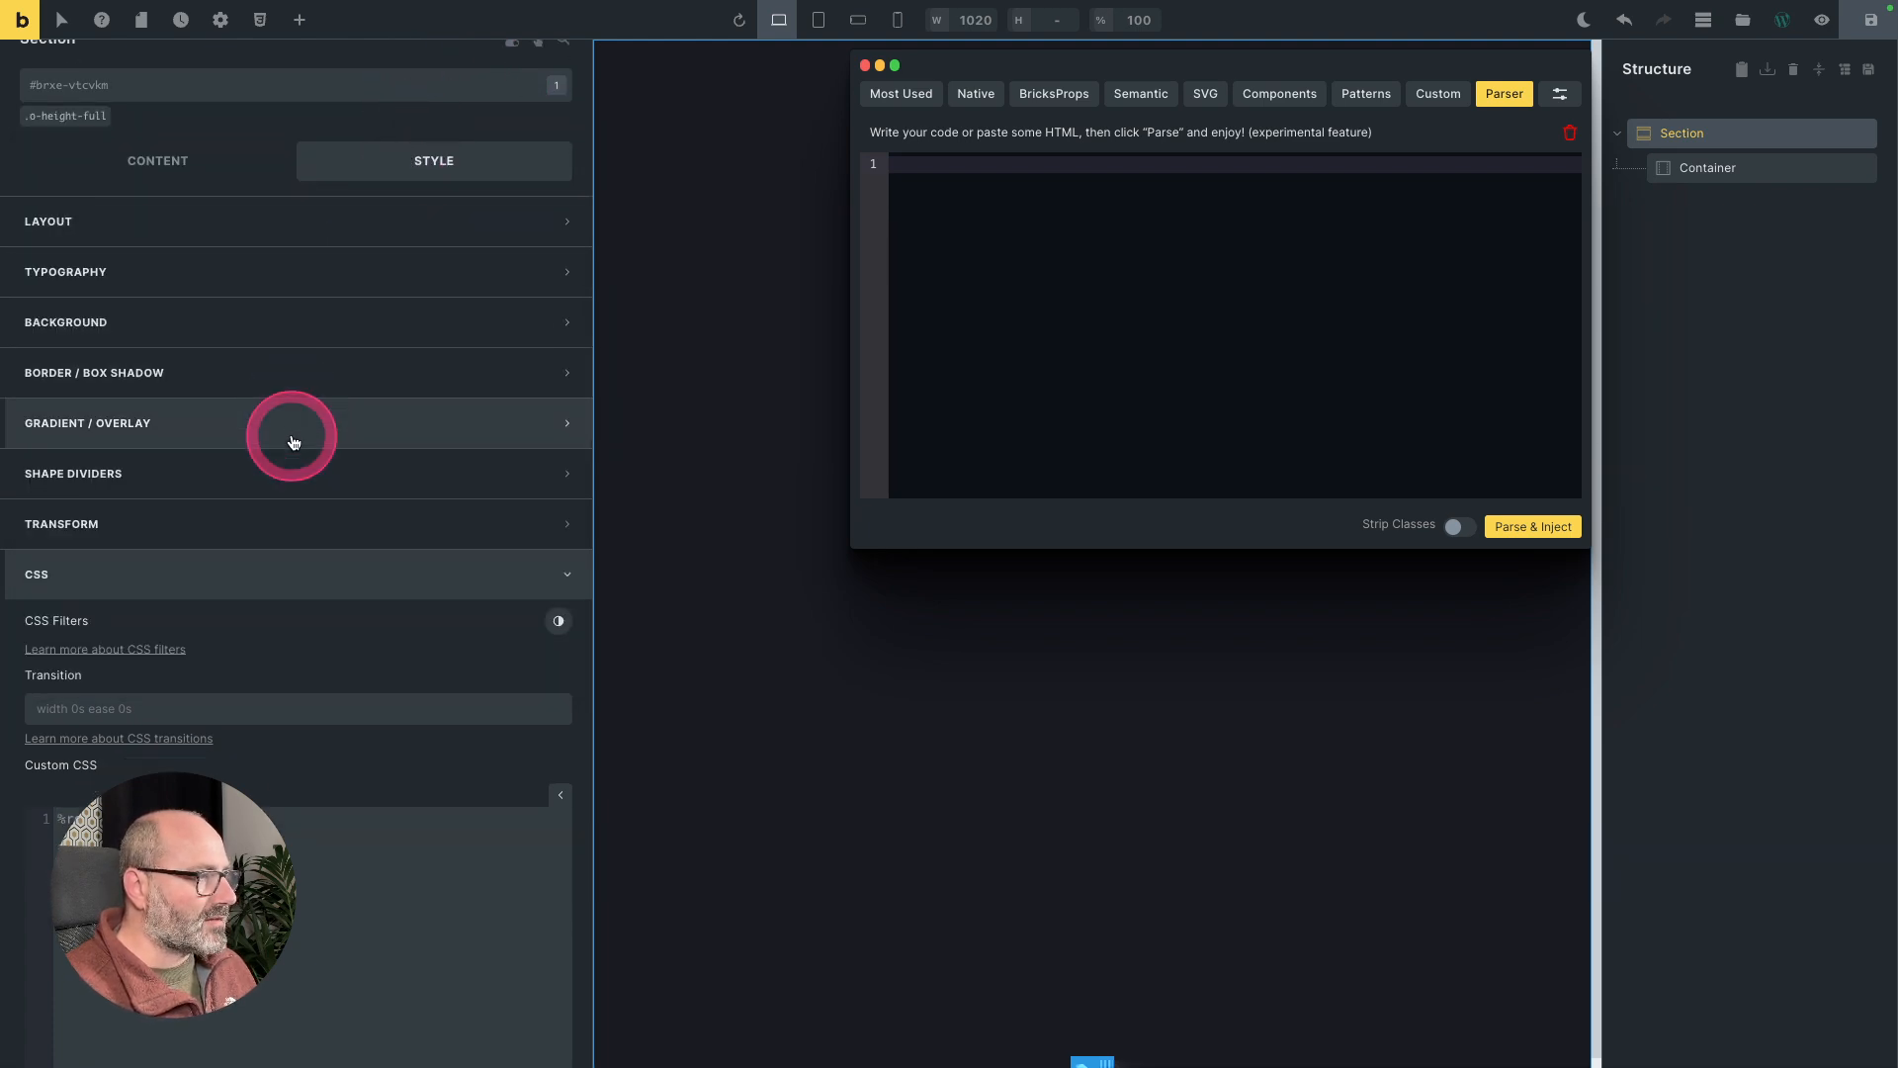
left_click(223, 1059)
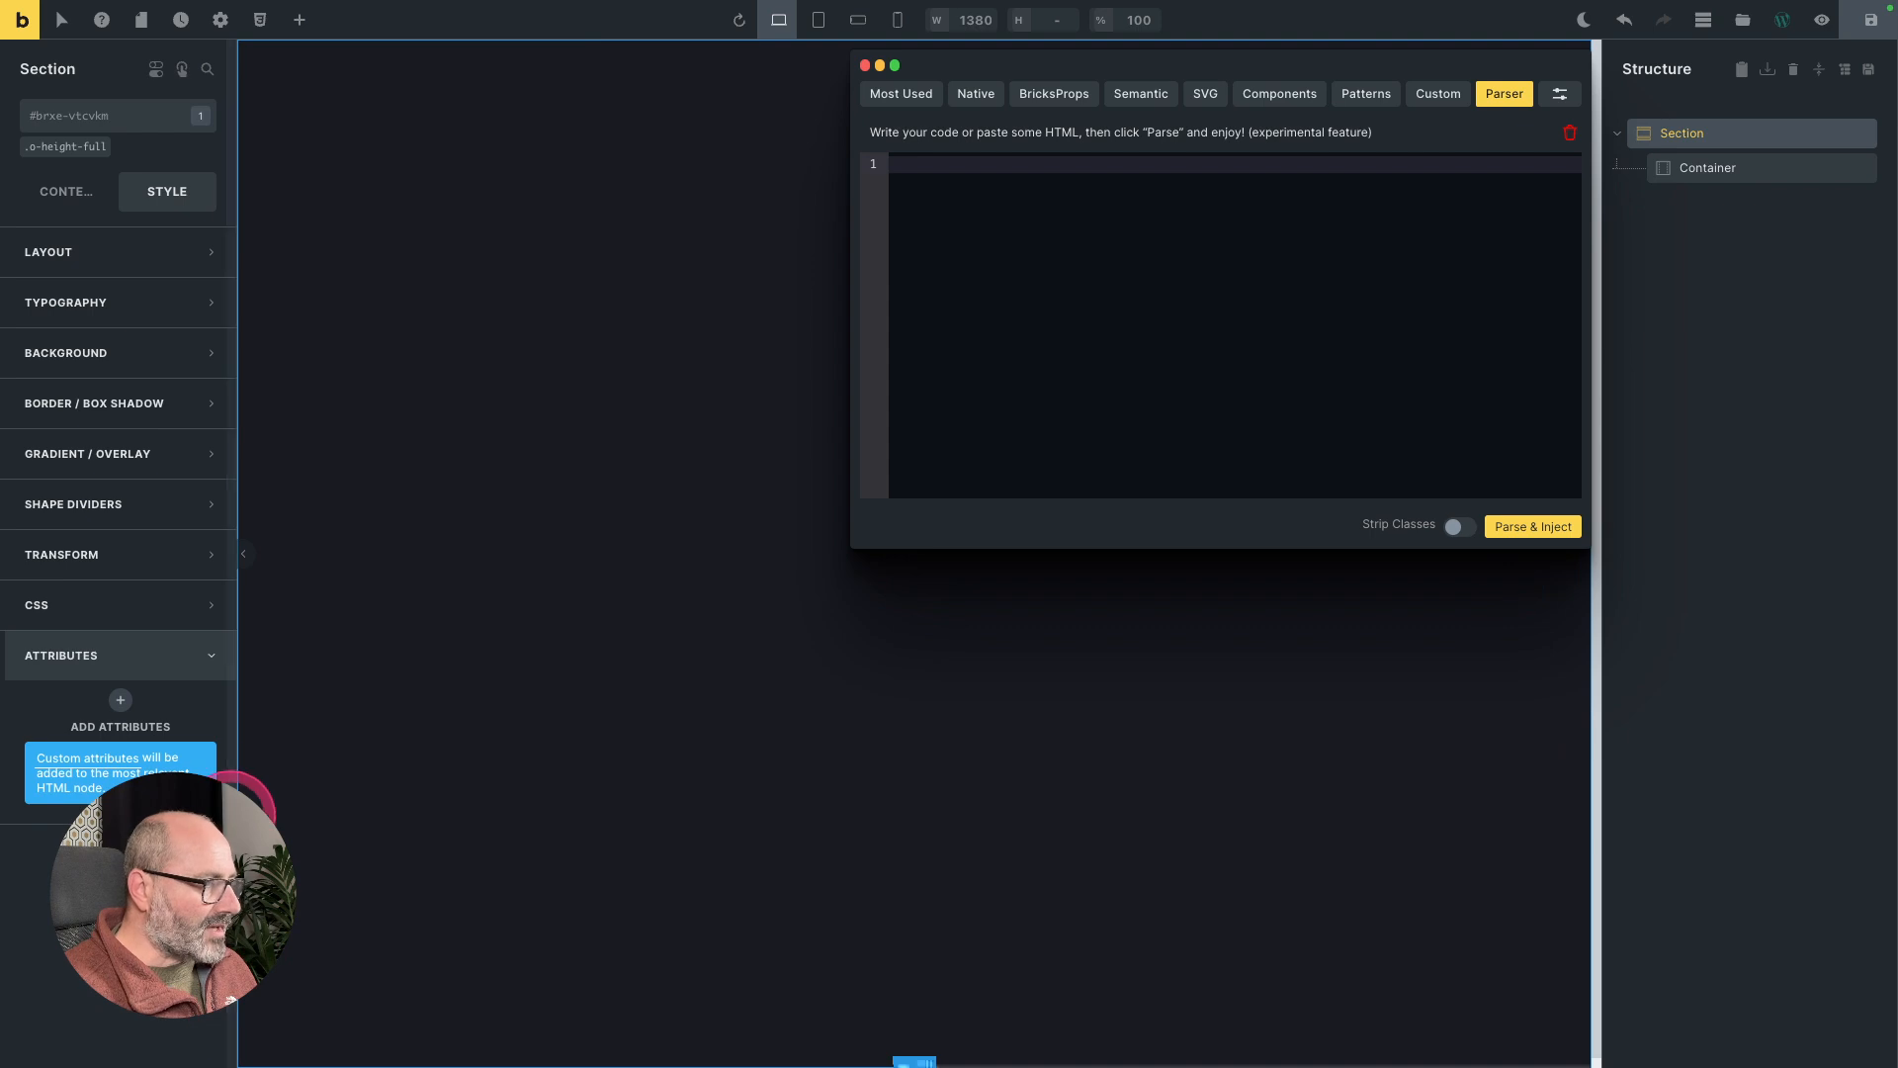
left_click(123, 703)
left_click(121, 779)
type("aria")
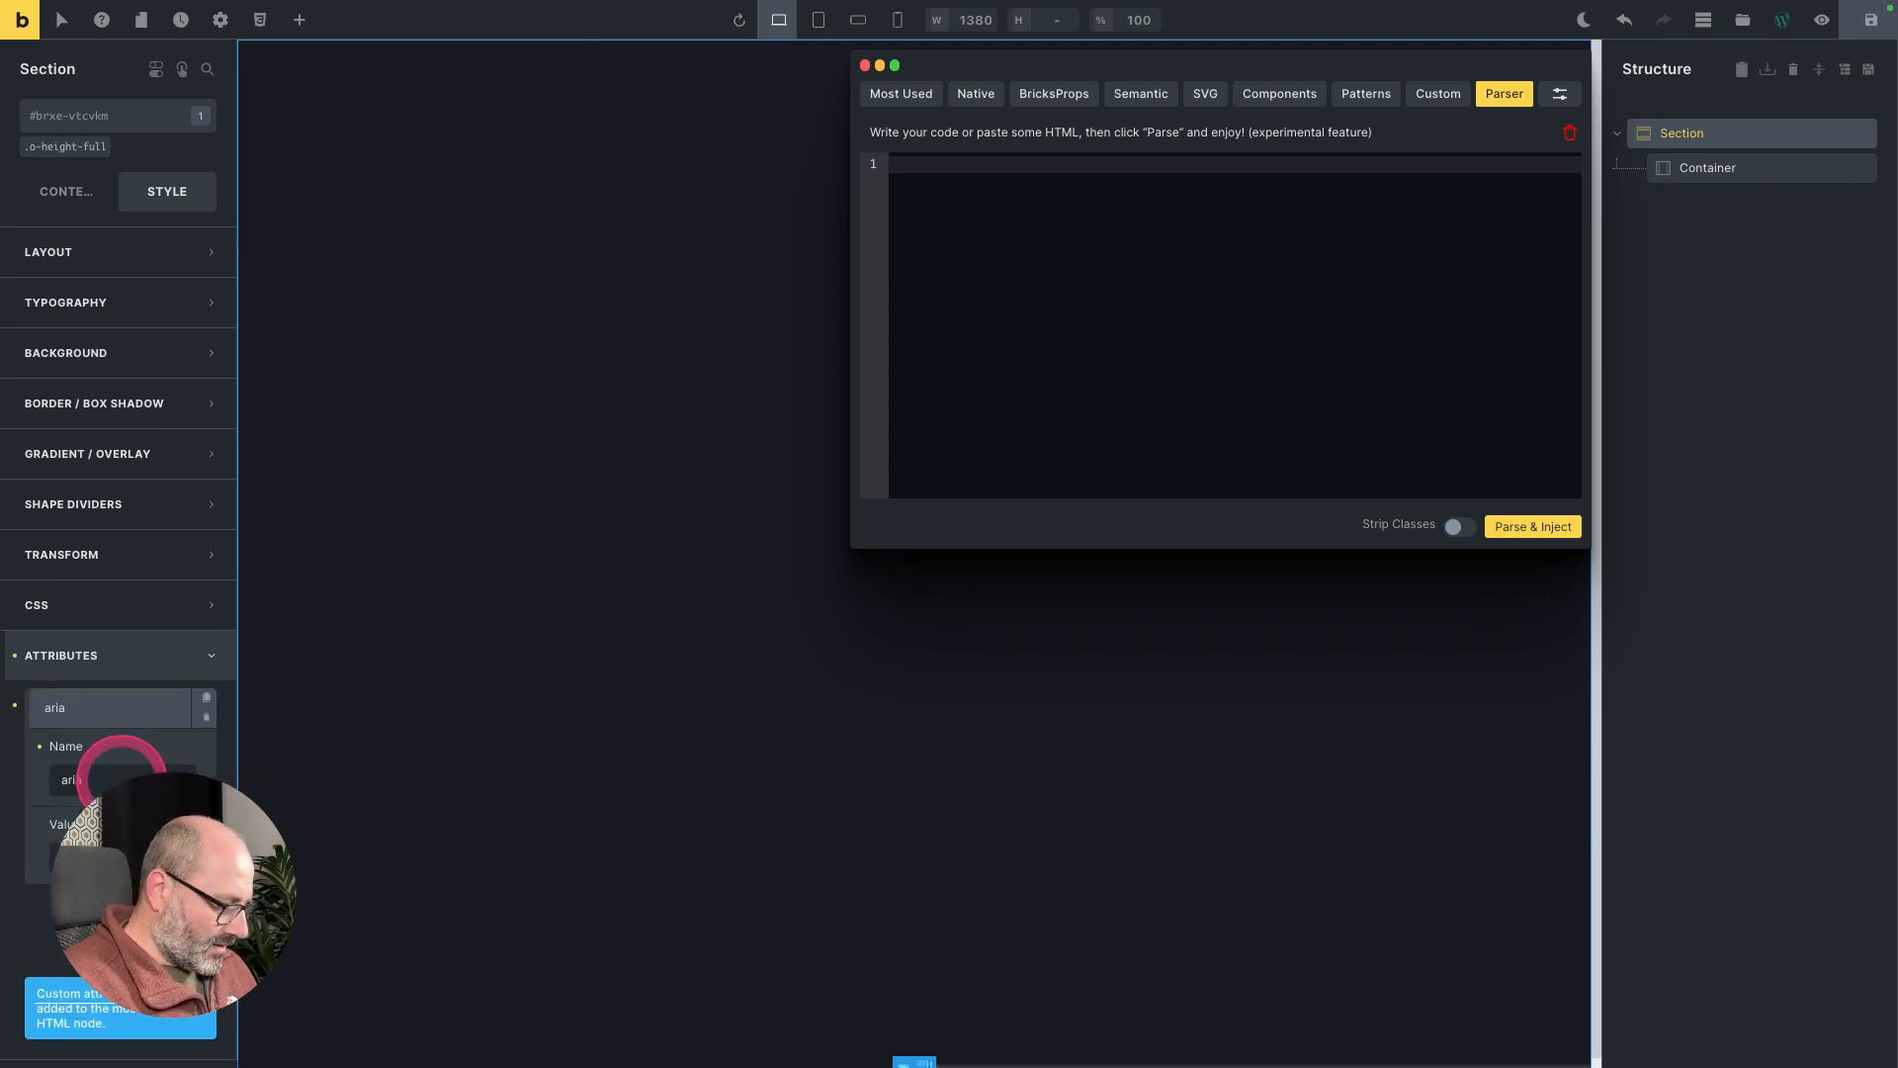
type("-labelledby")
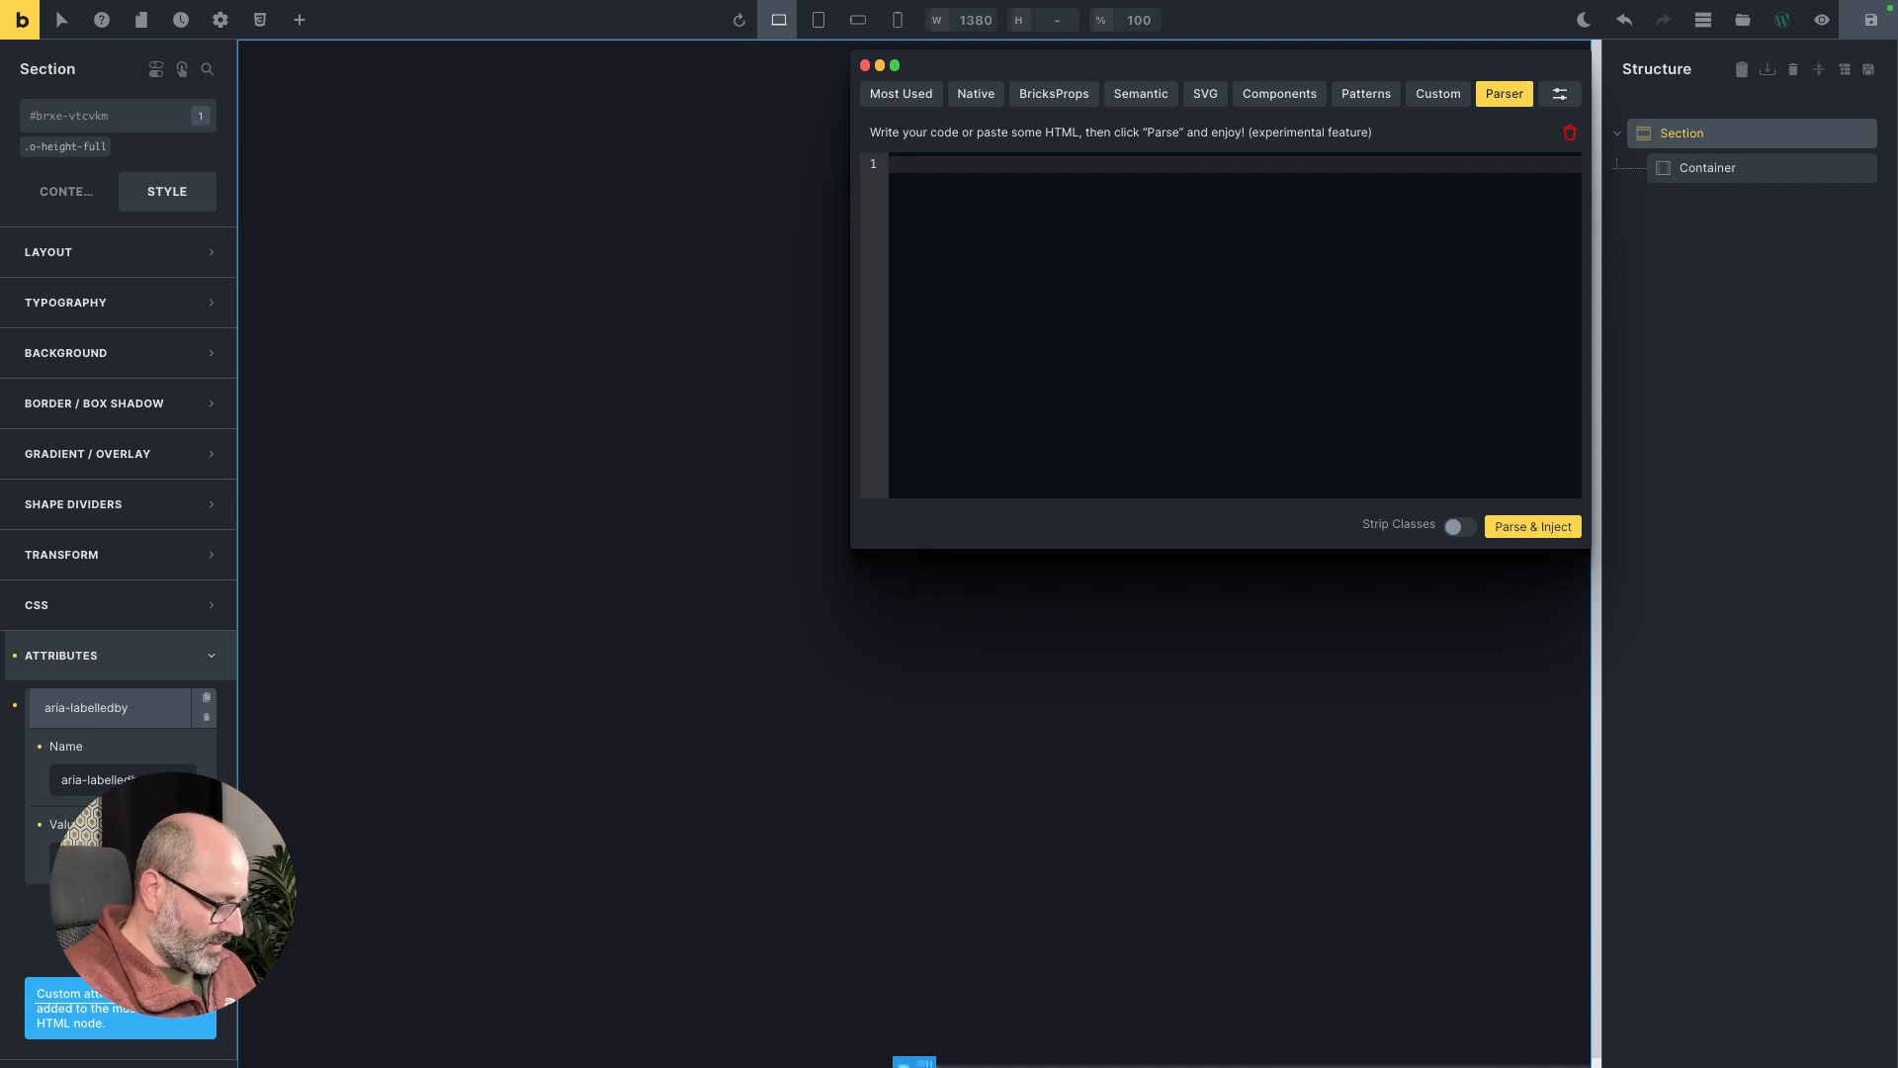
left_click(747, 498)
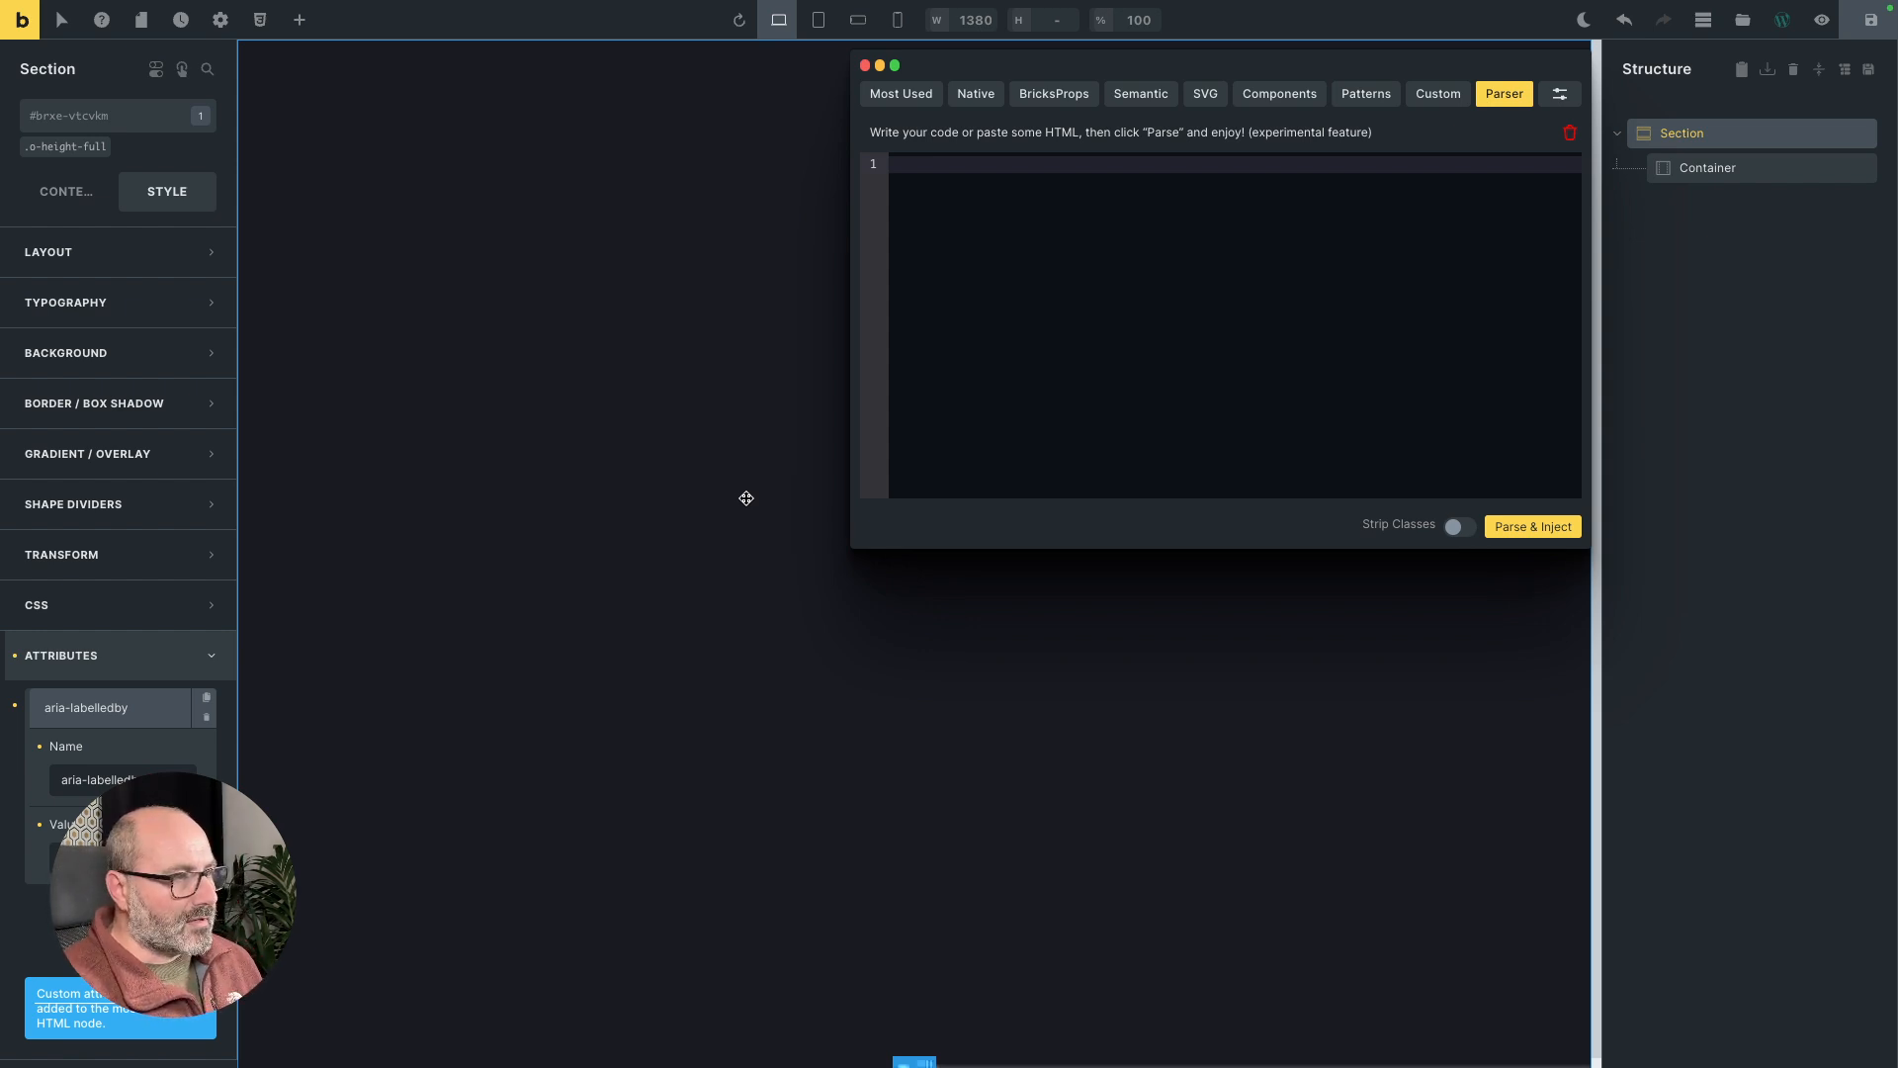
key("super+s")
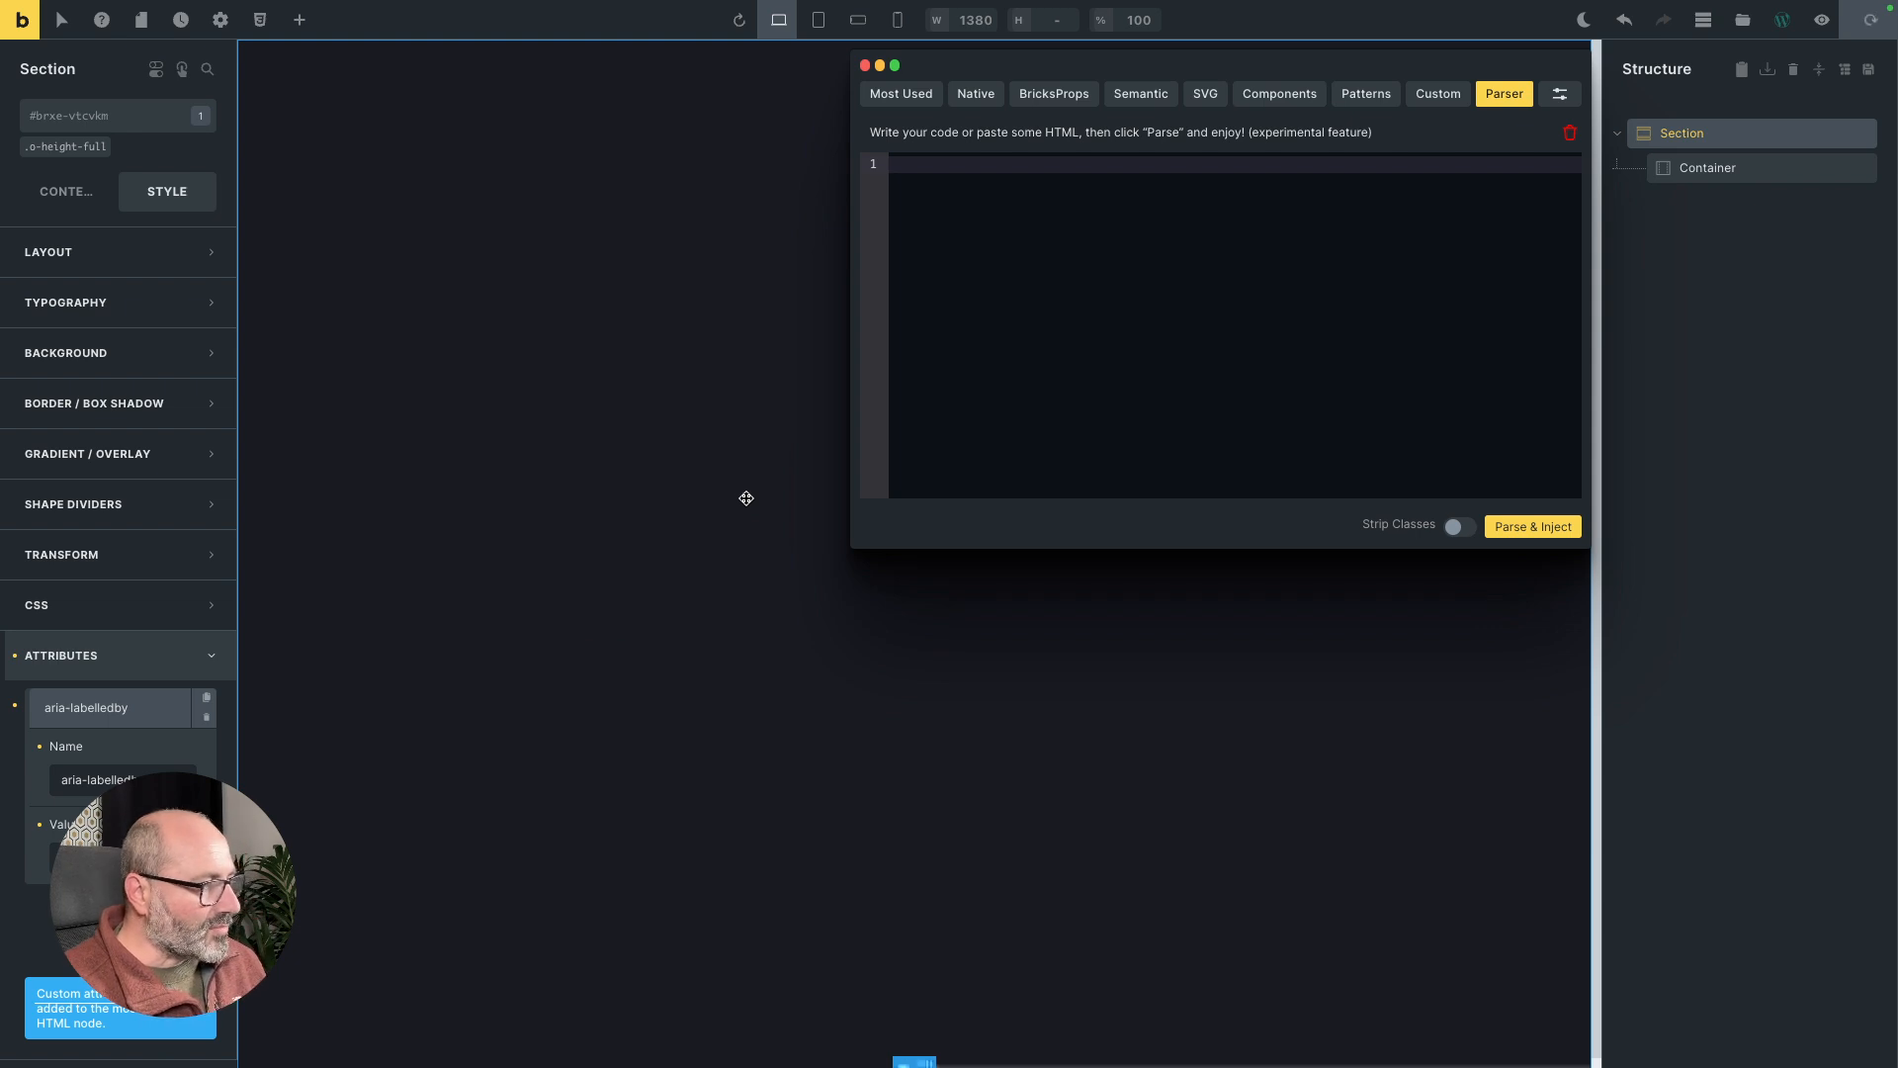
Start a section opening tag in the parser editor and give it an empty sez attribute
left_click(1017, 204)
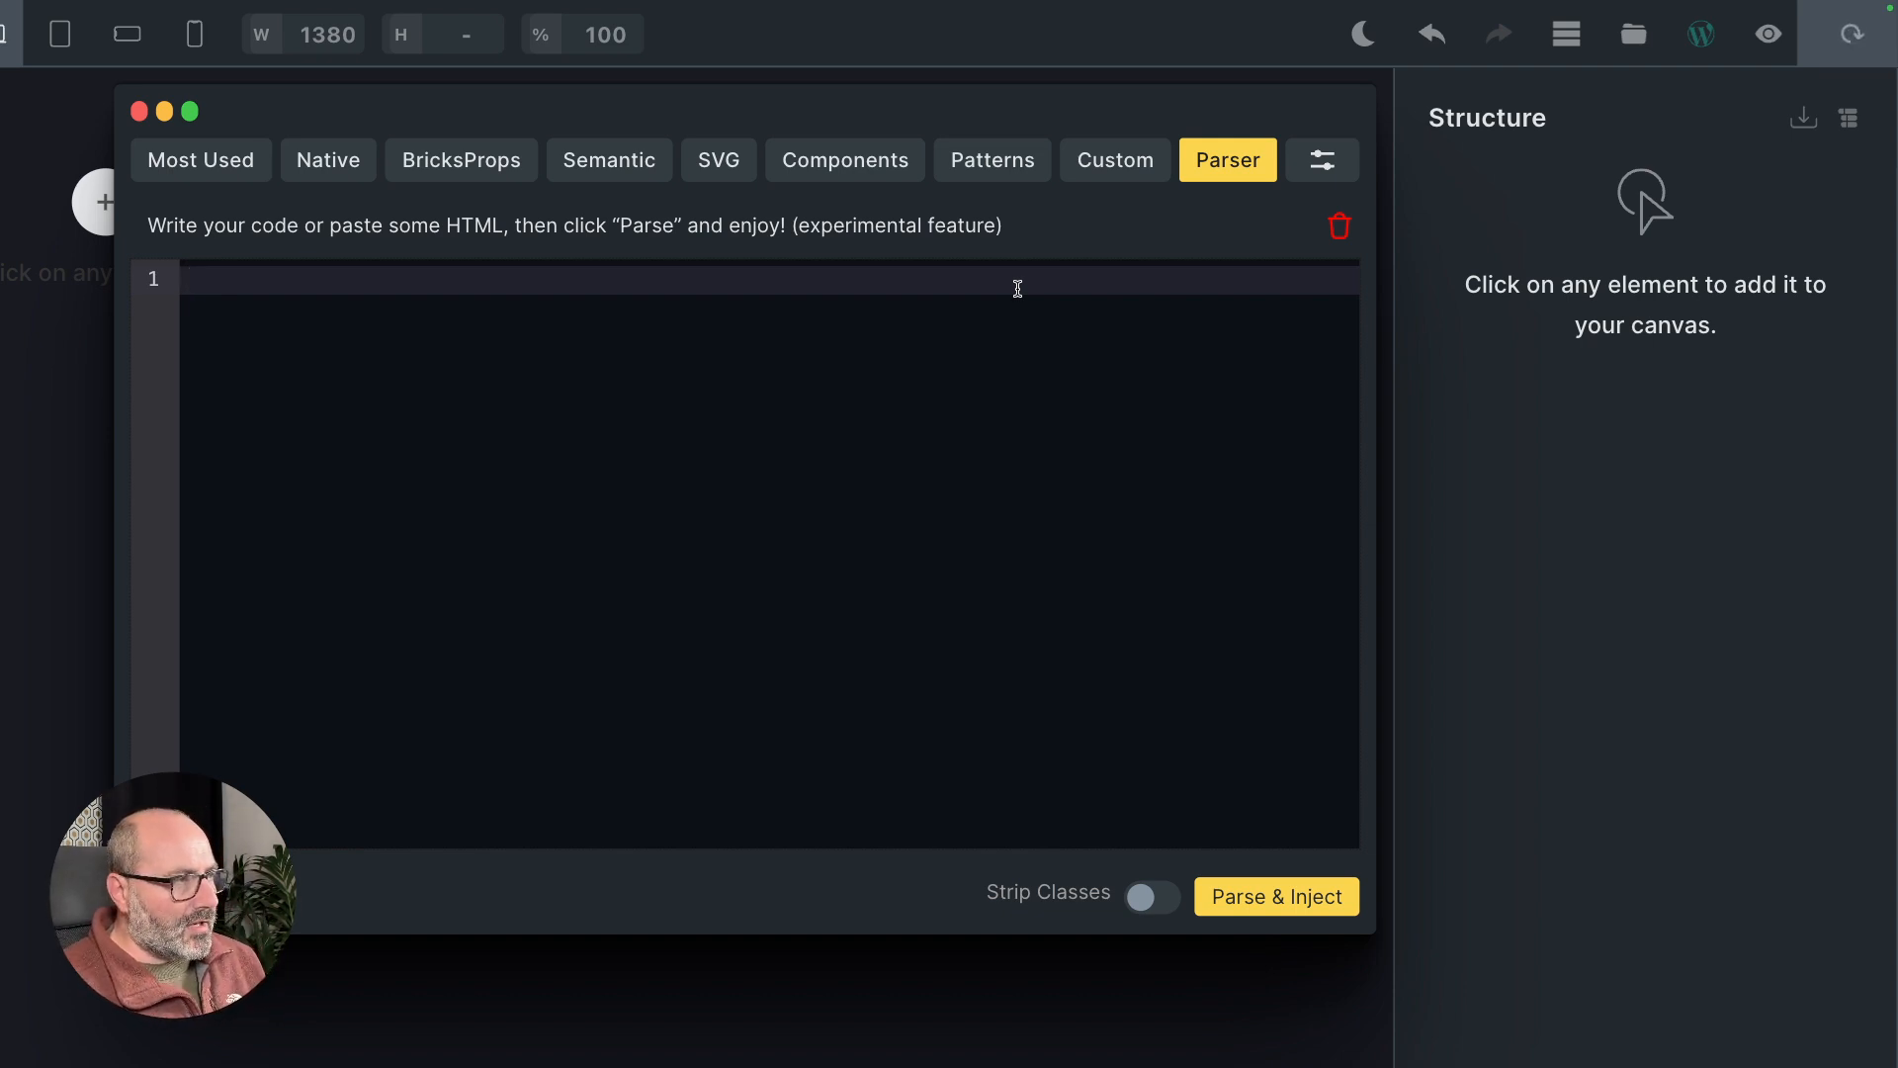
type("section")
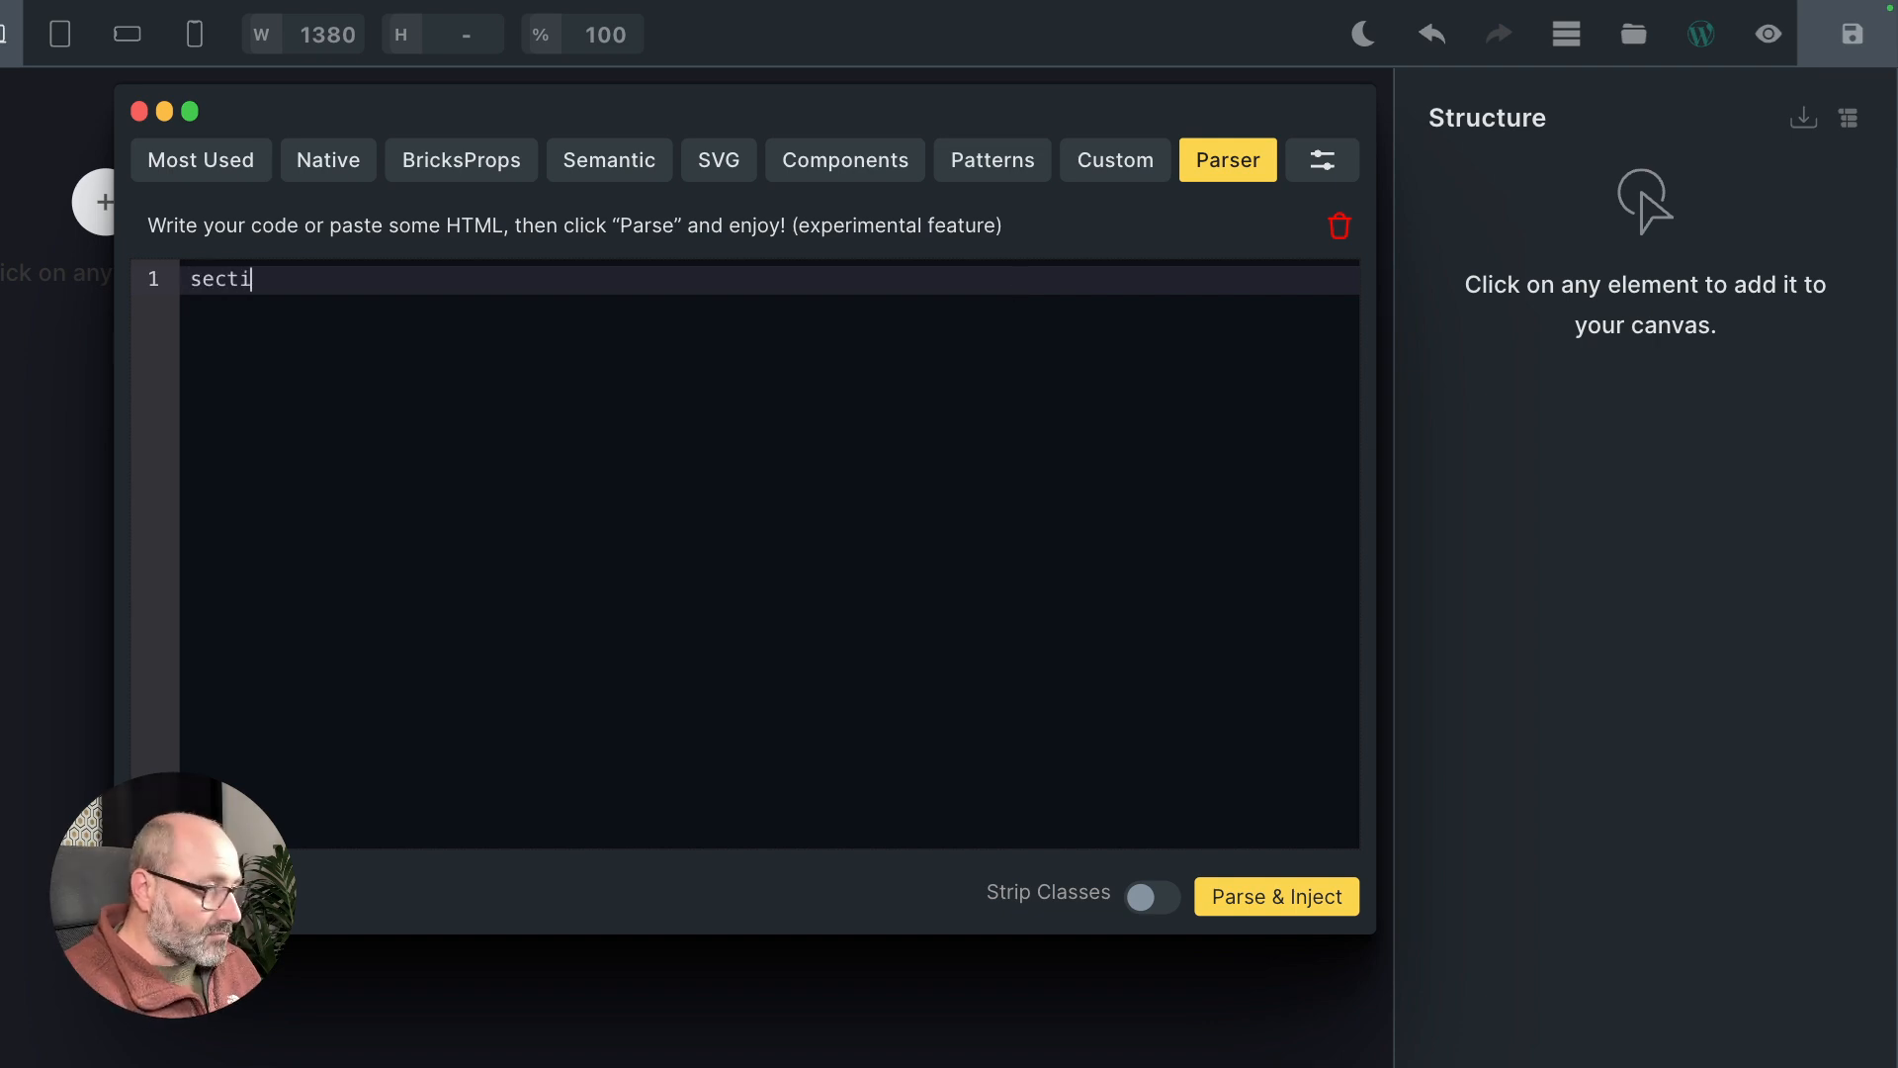
key("Home")
type("<")
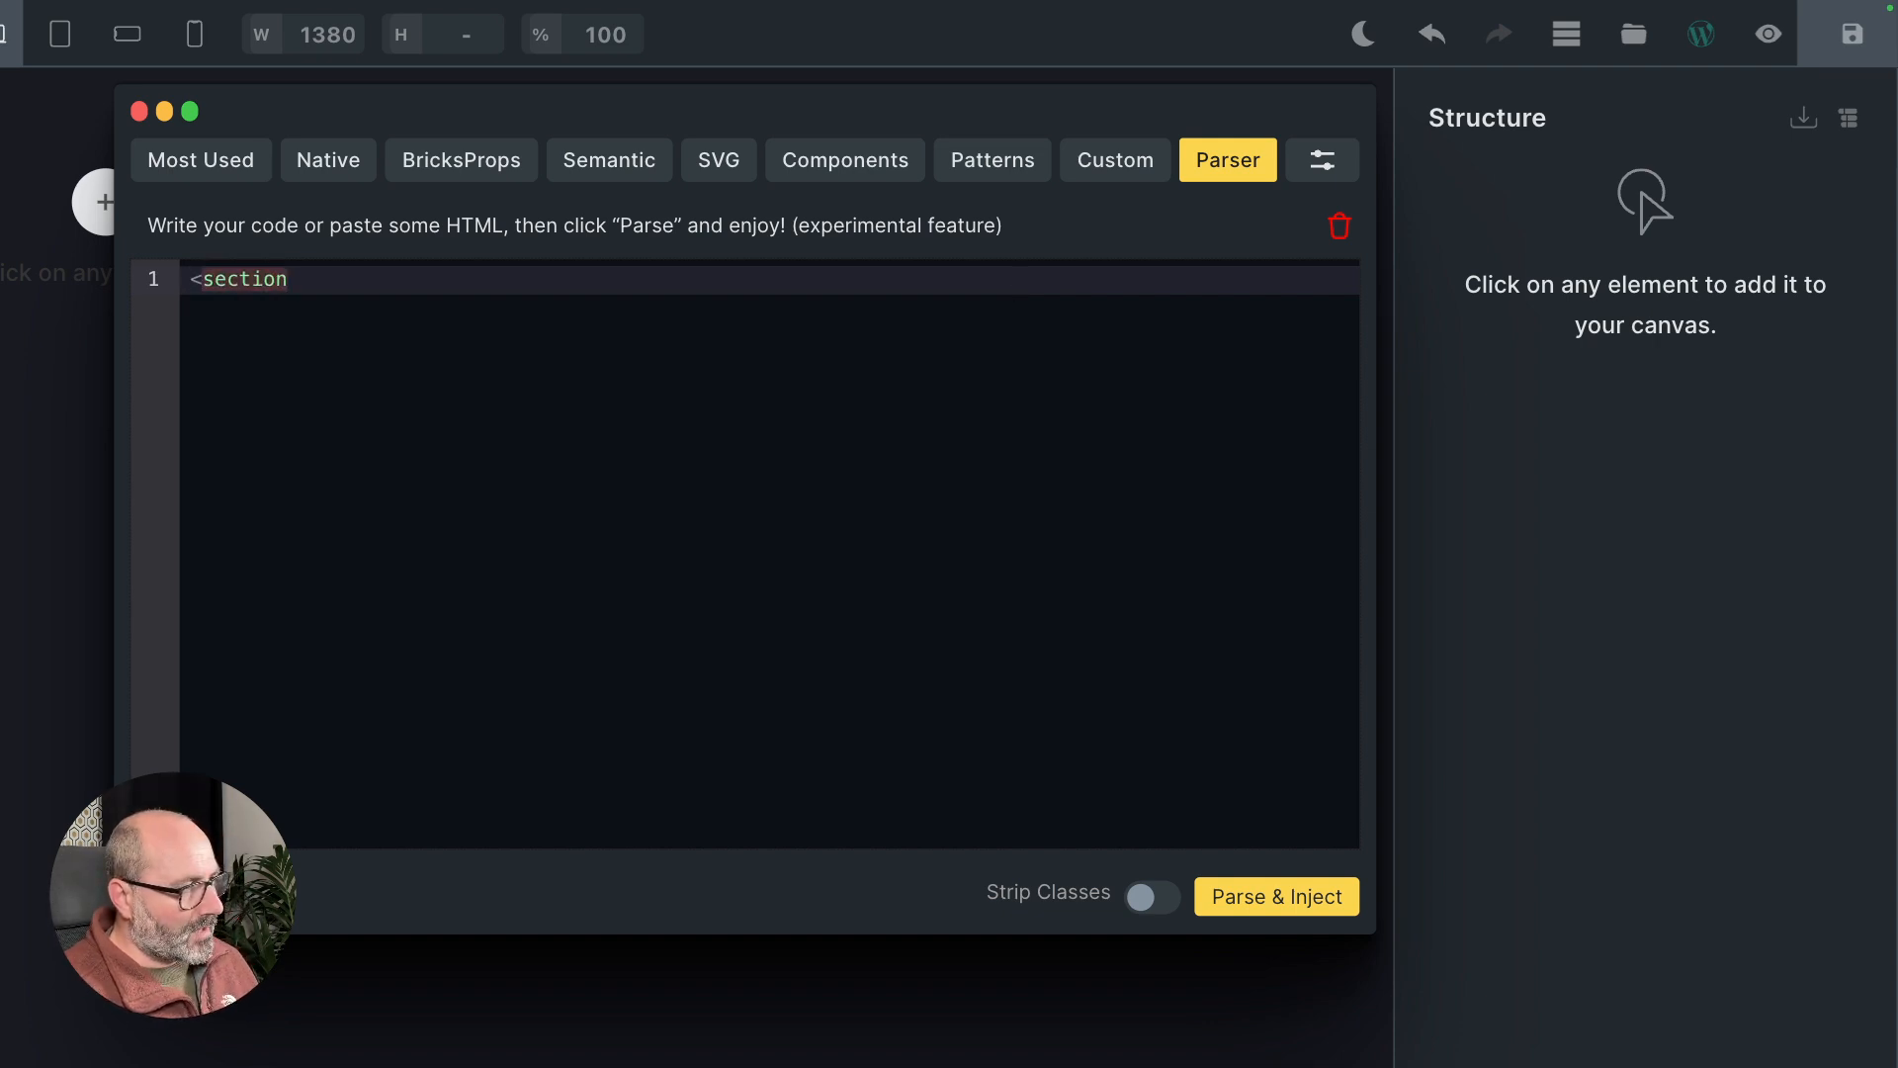
key("End")
type("sez")
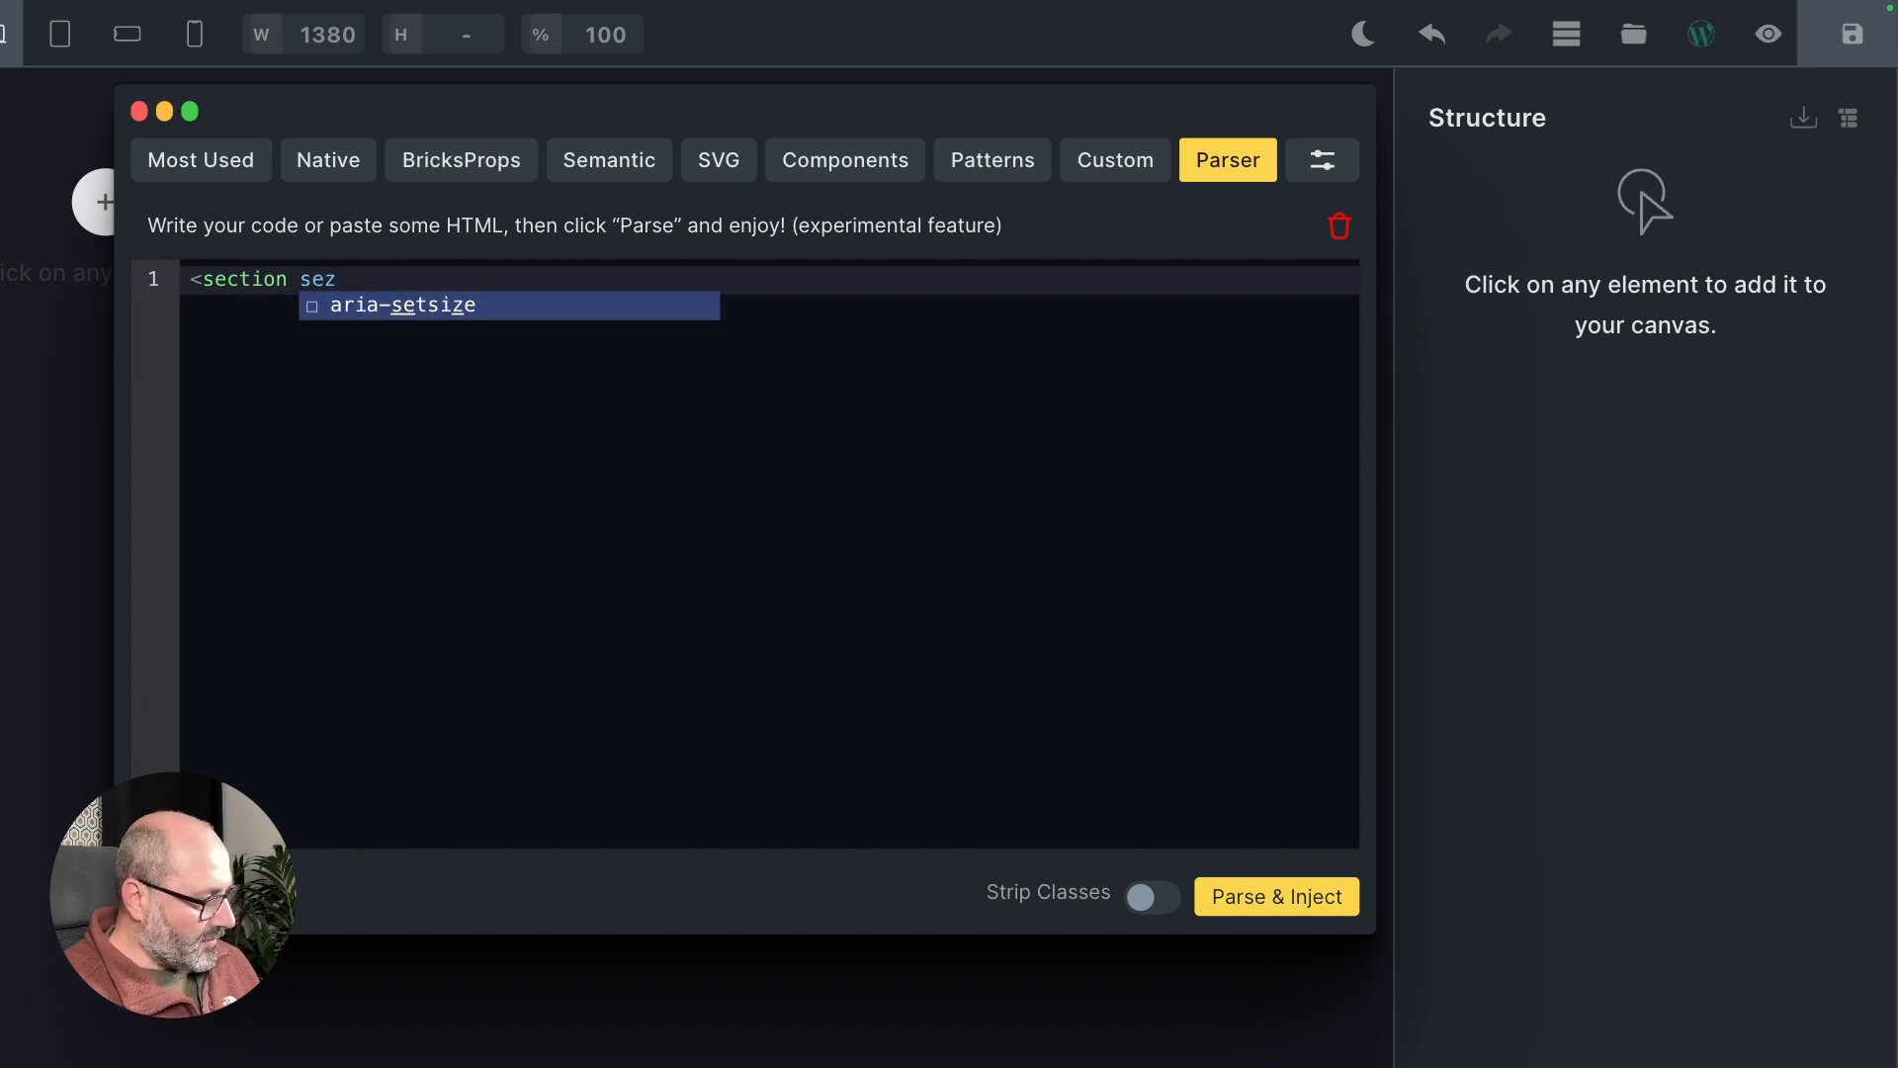
type("=")
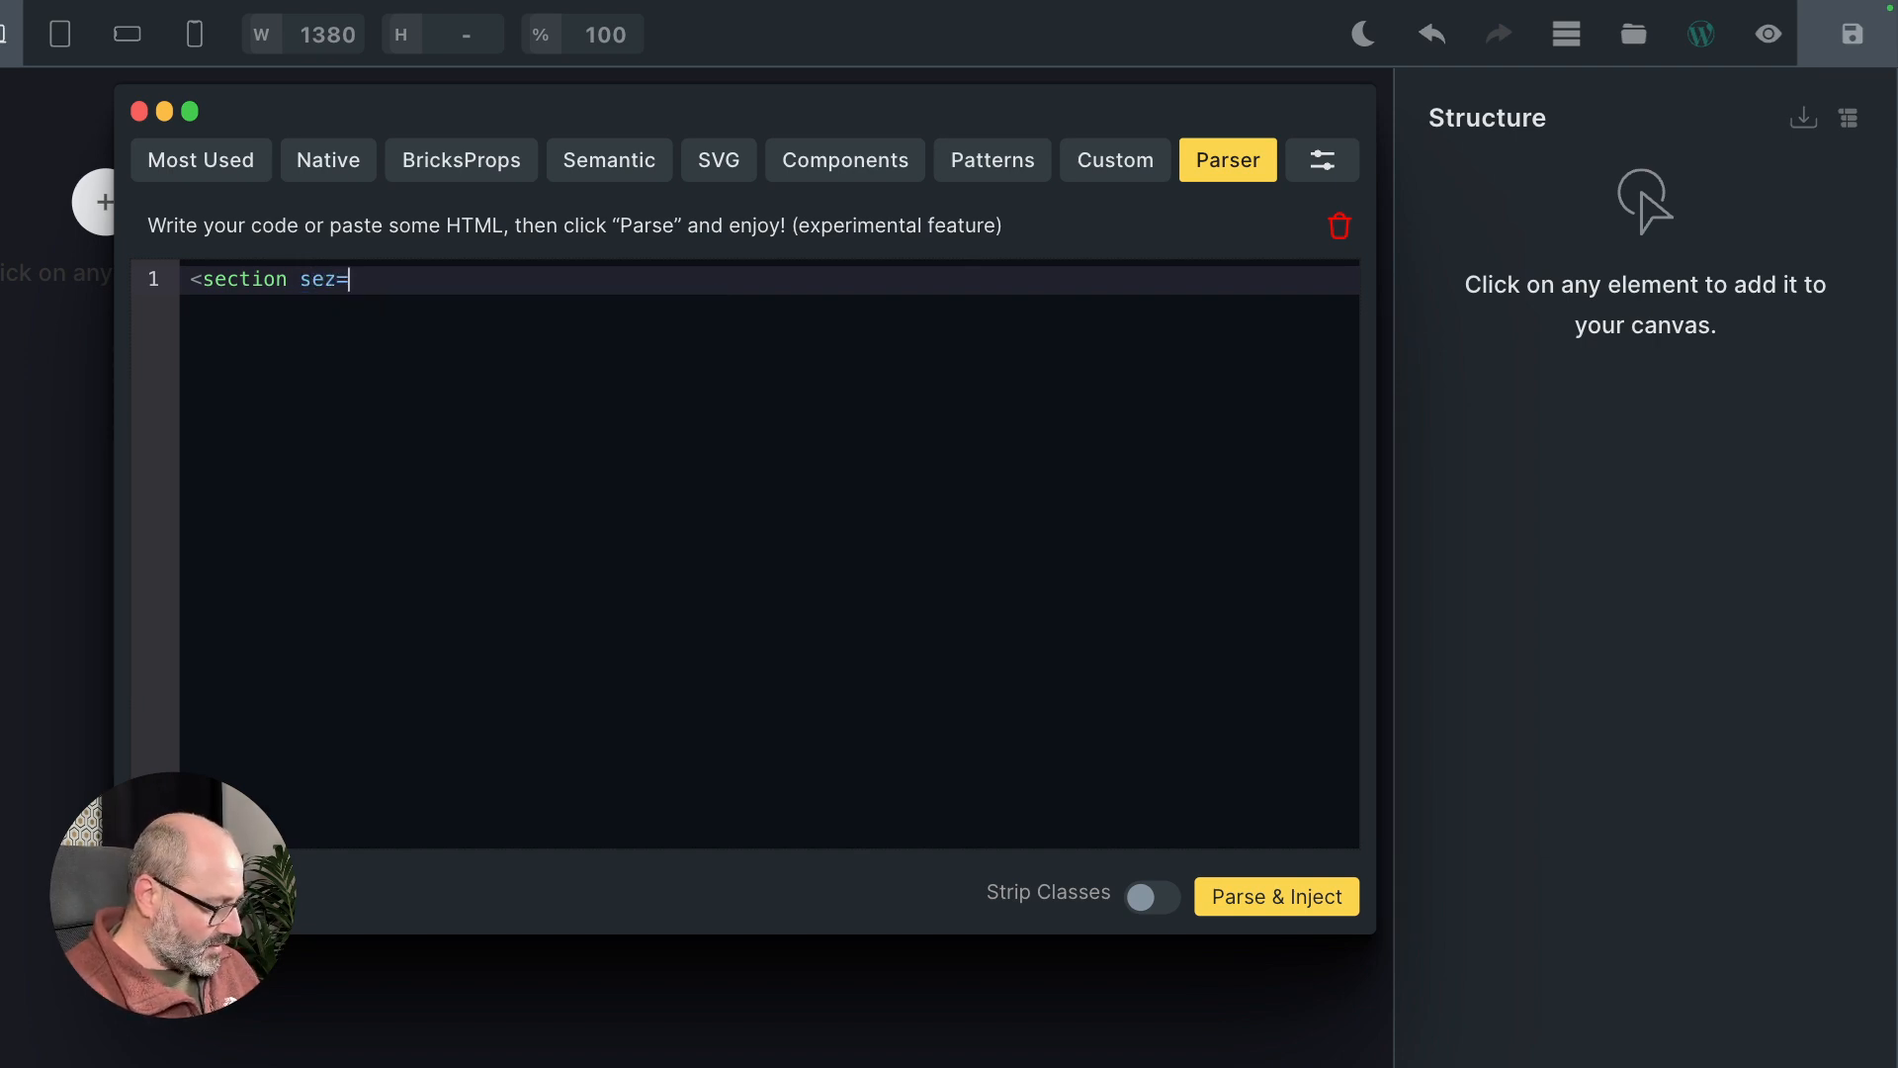
type("\"\"")
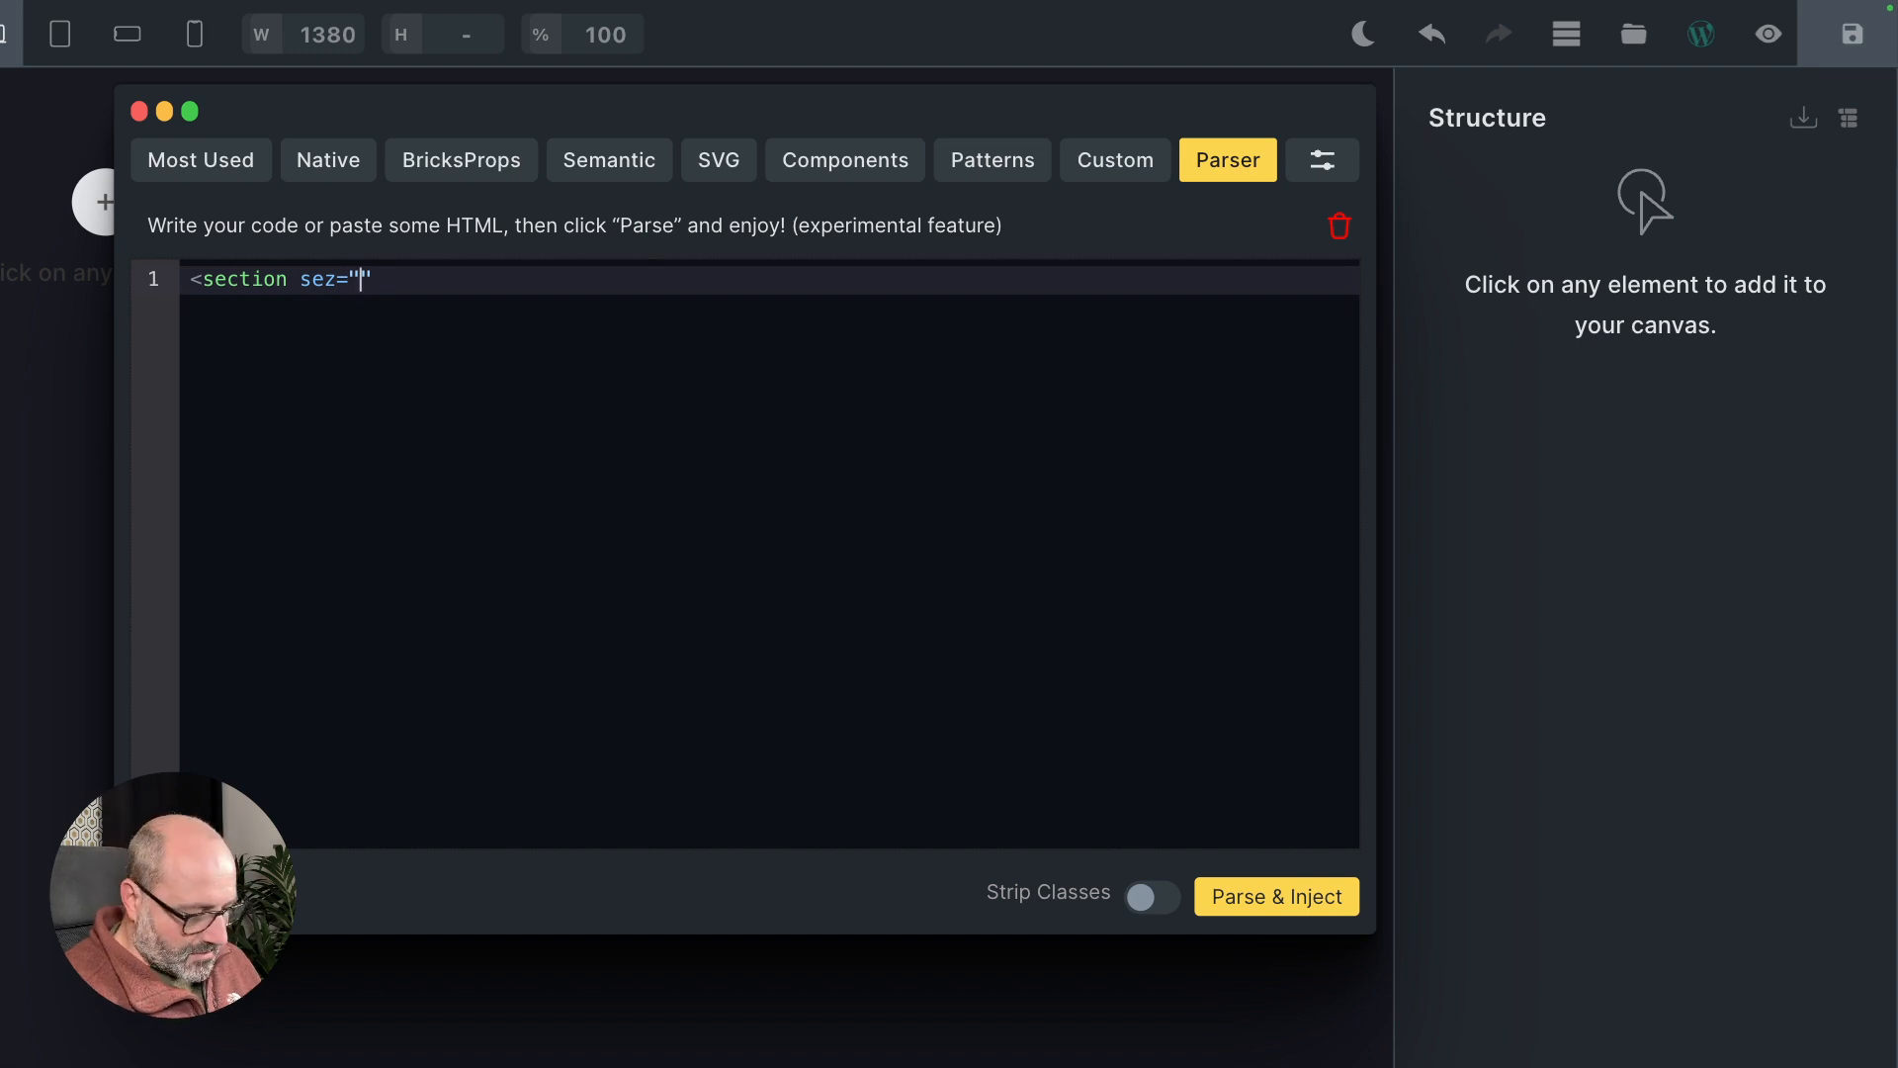
Set the sez value to "My Hero Section", close the section element, and parse and inject it into the page
type("Thisis")
key("ctrl+BackSpace")
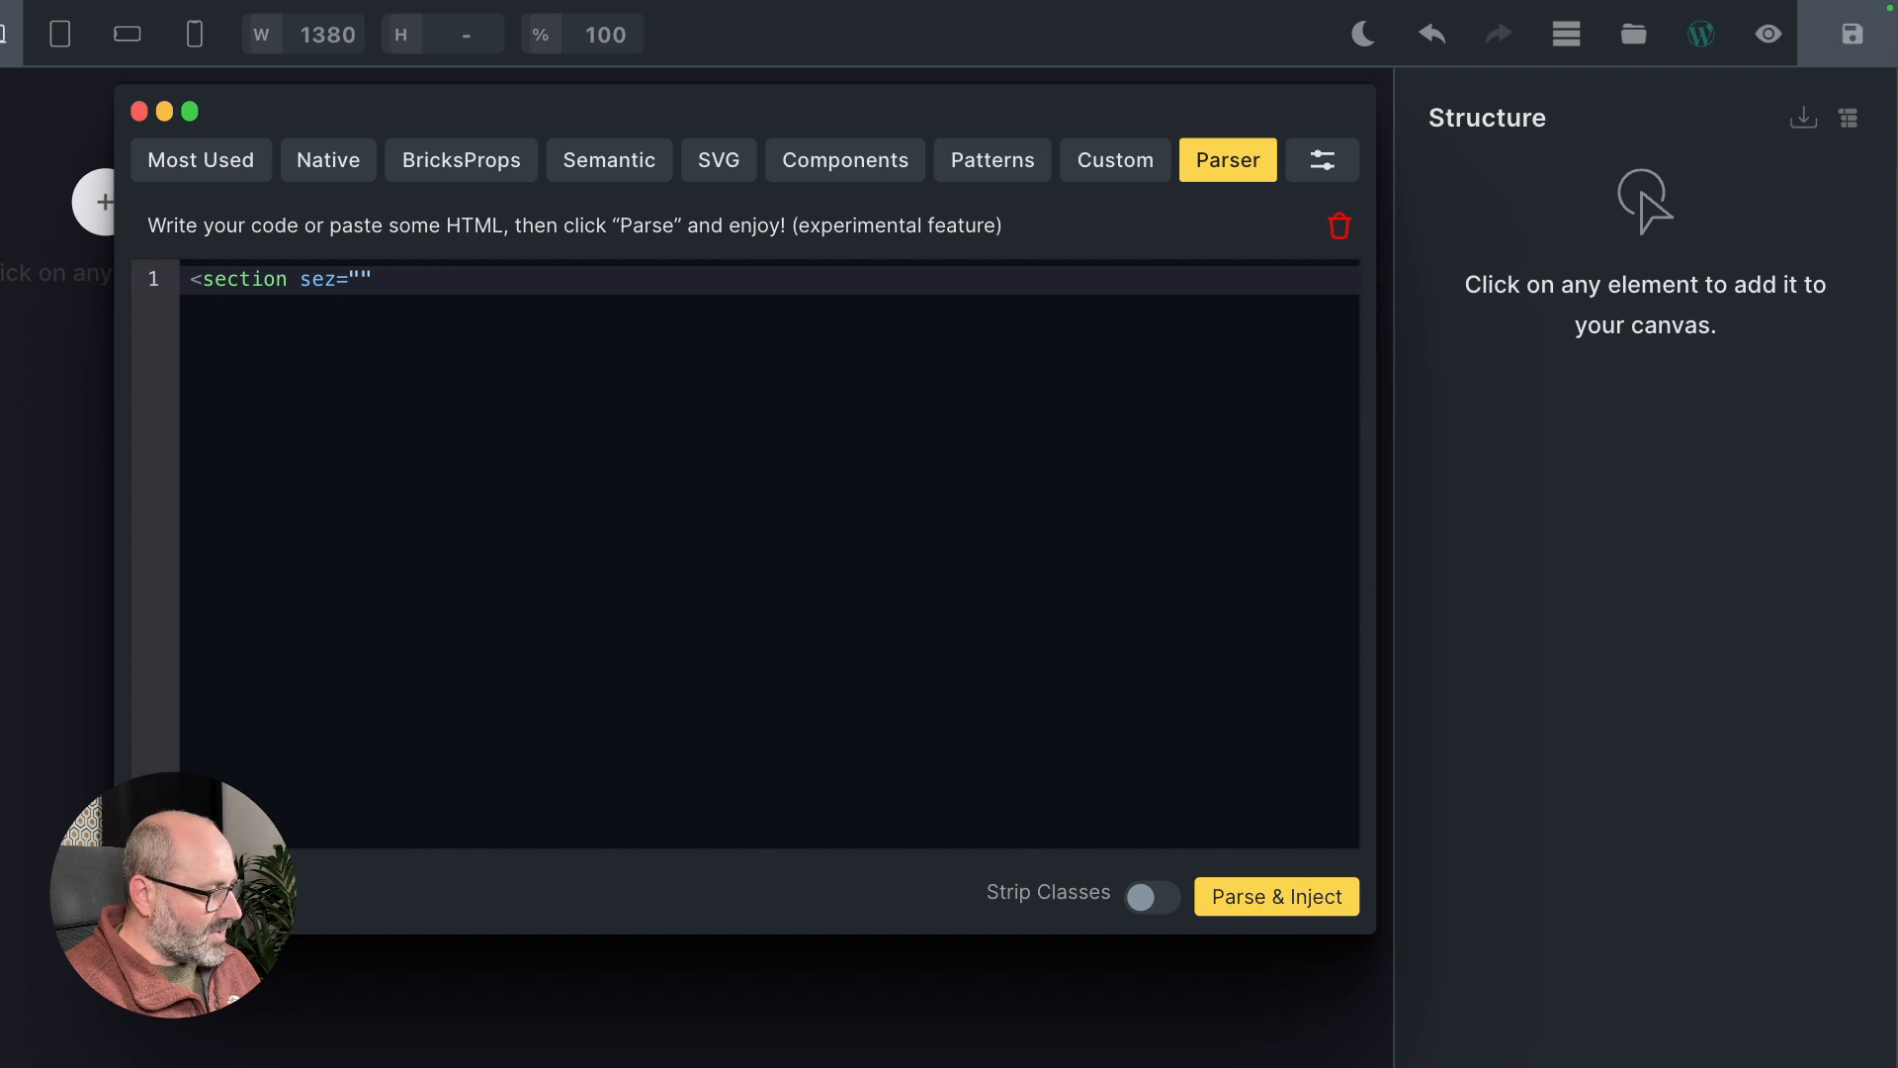
type("My Hero ")
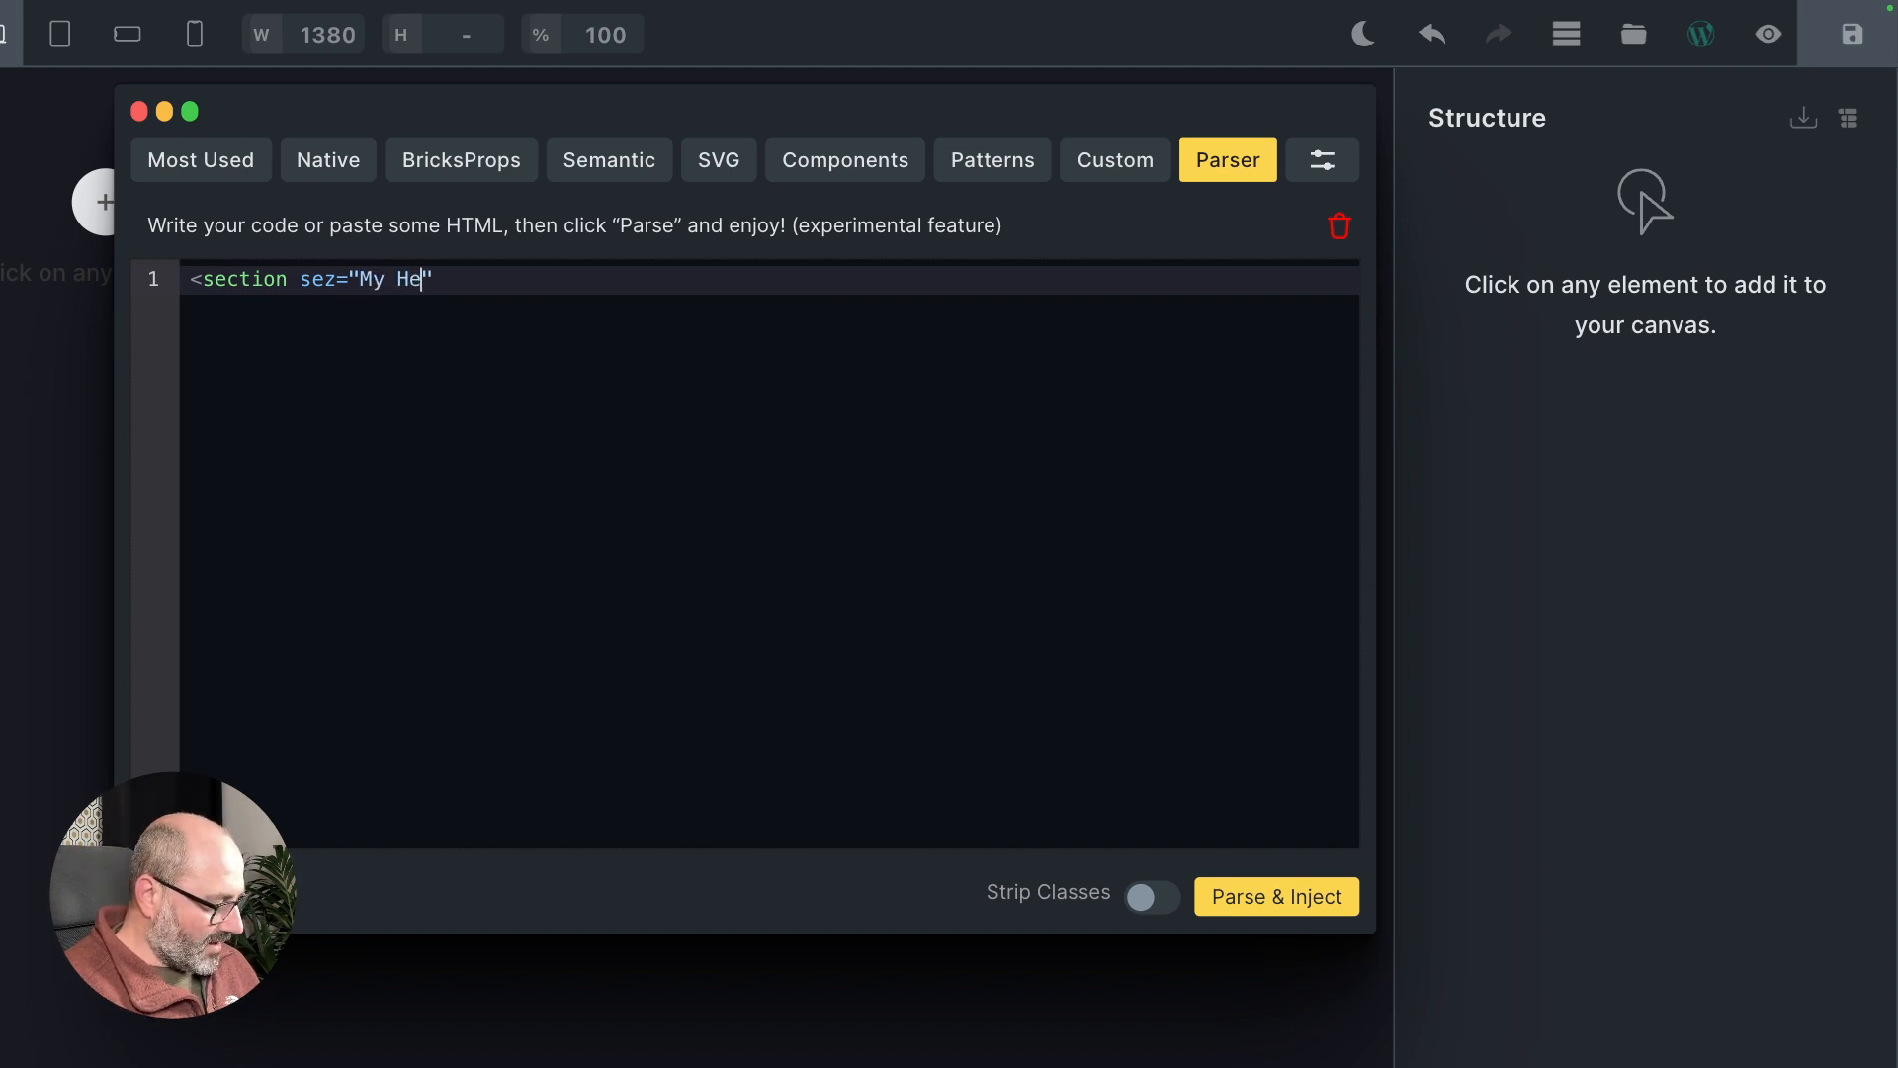
type("Section\">")
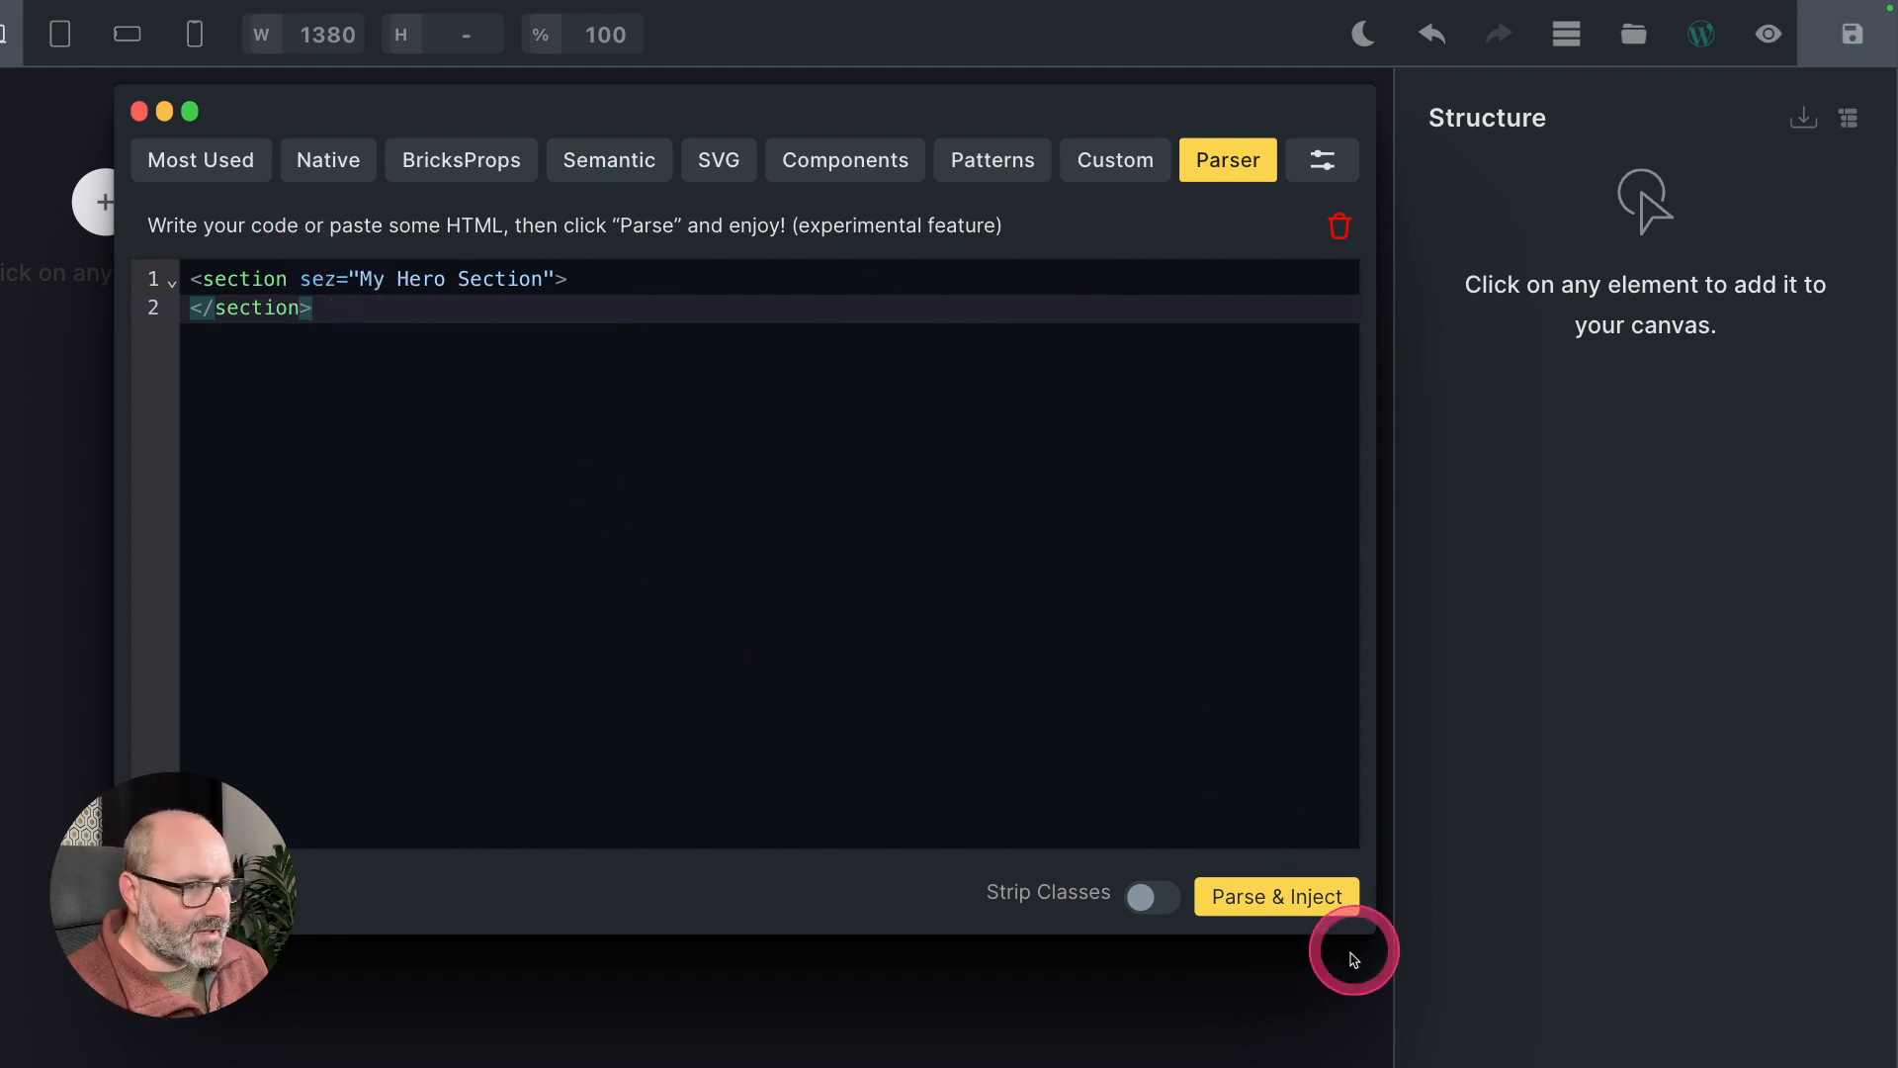
left_click(1312, 916)
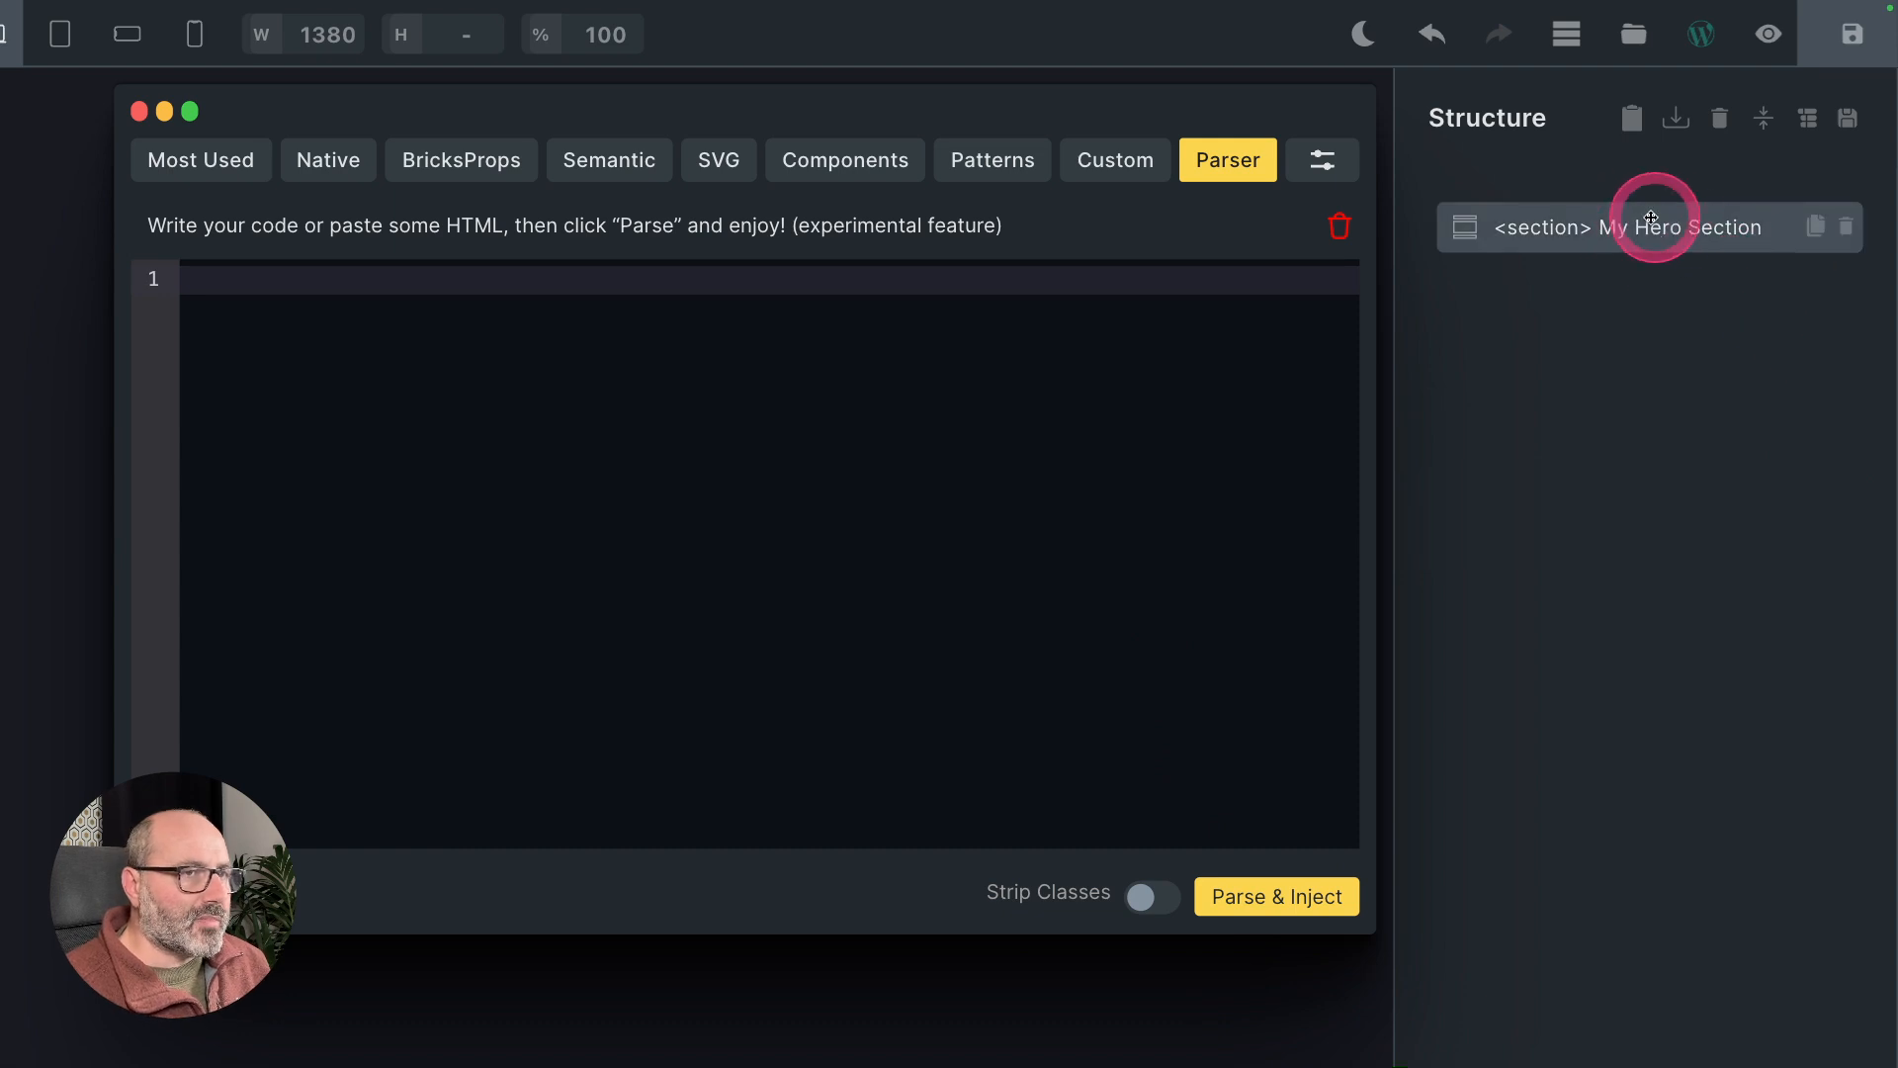
Select the My Hero Section element as the target and write an empty div in the parser, followed by a new line
left_click(1608, 238)
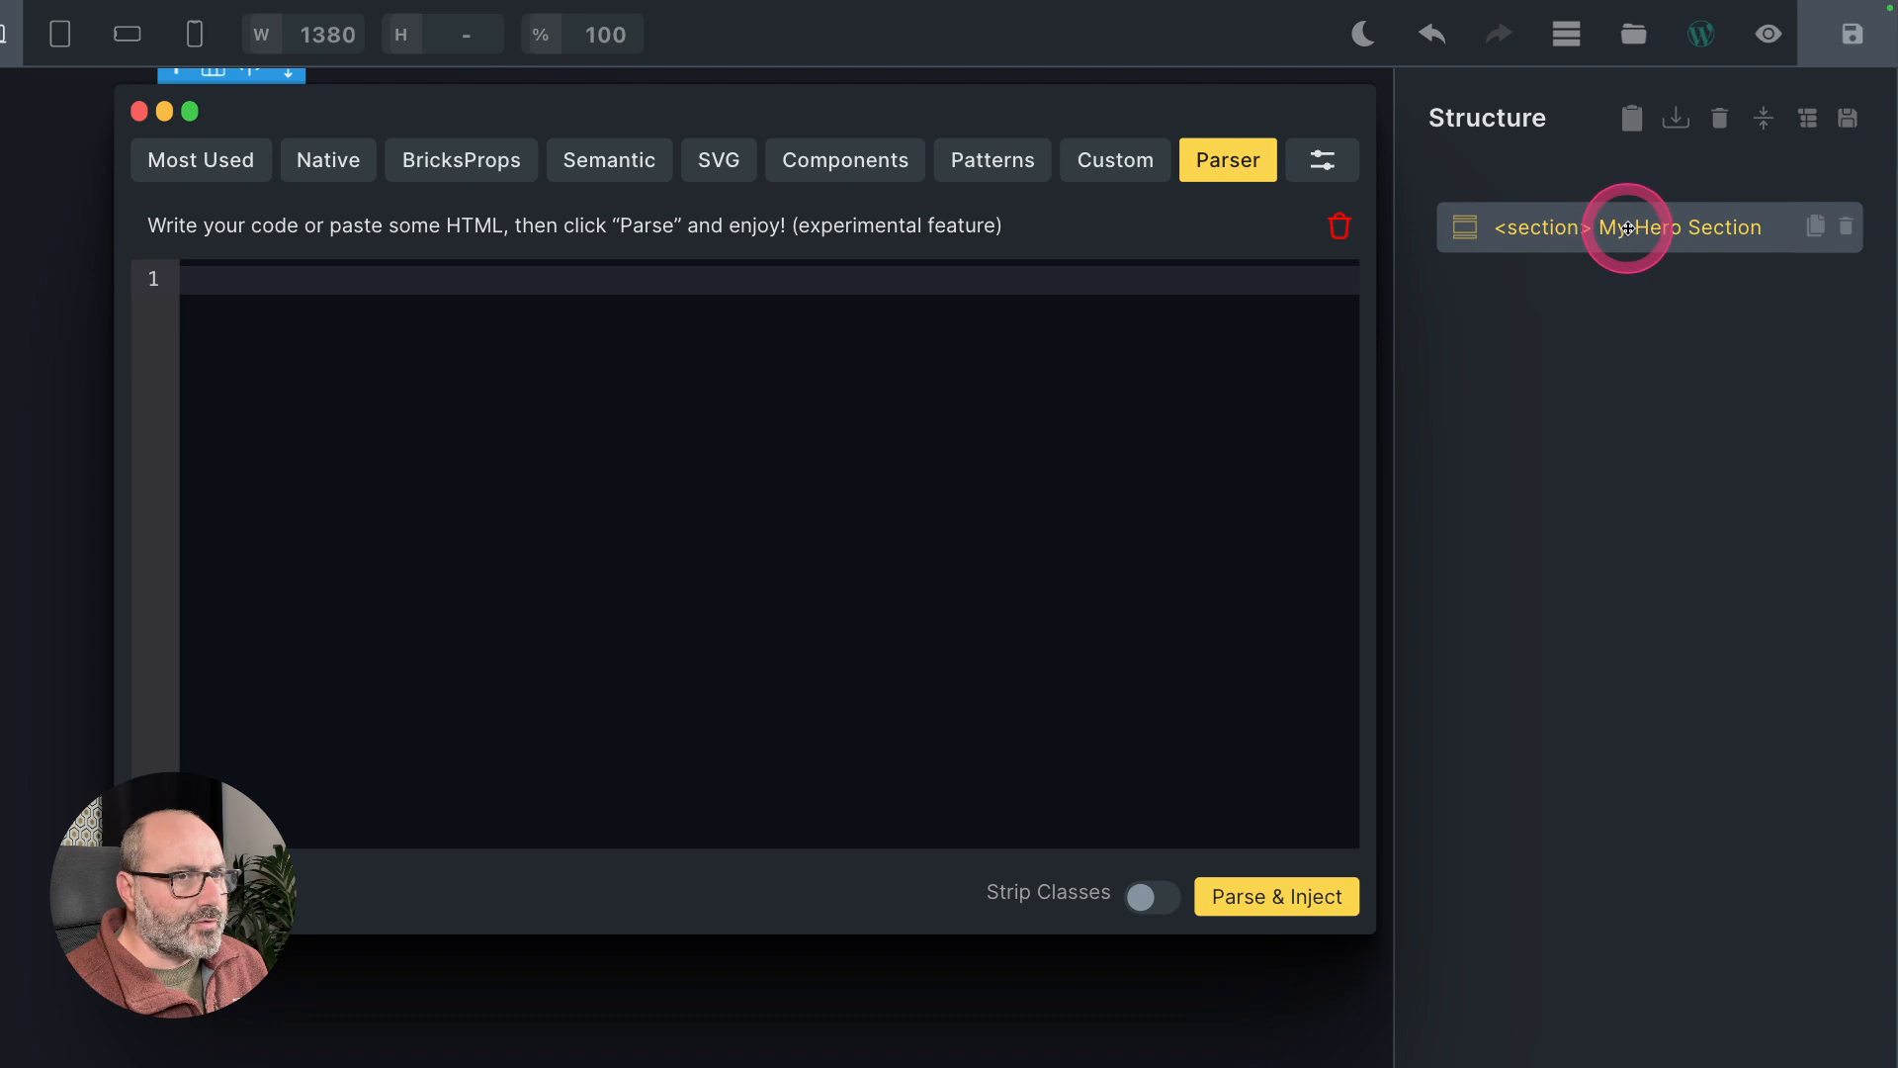
left_click(695, 277)
type("<div></div>")
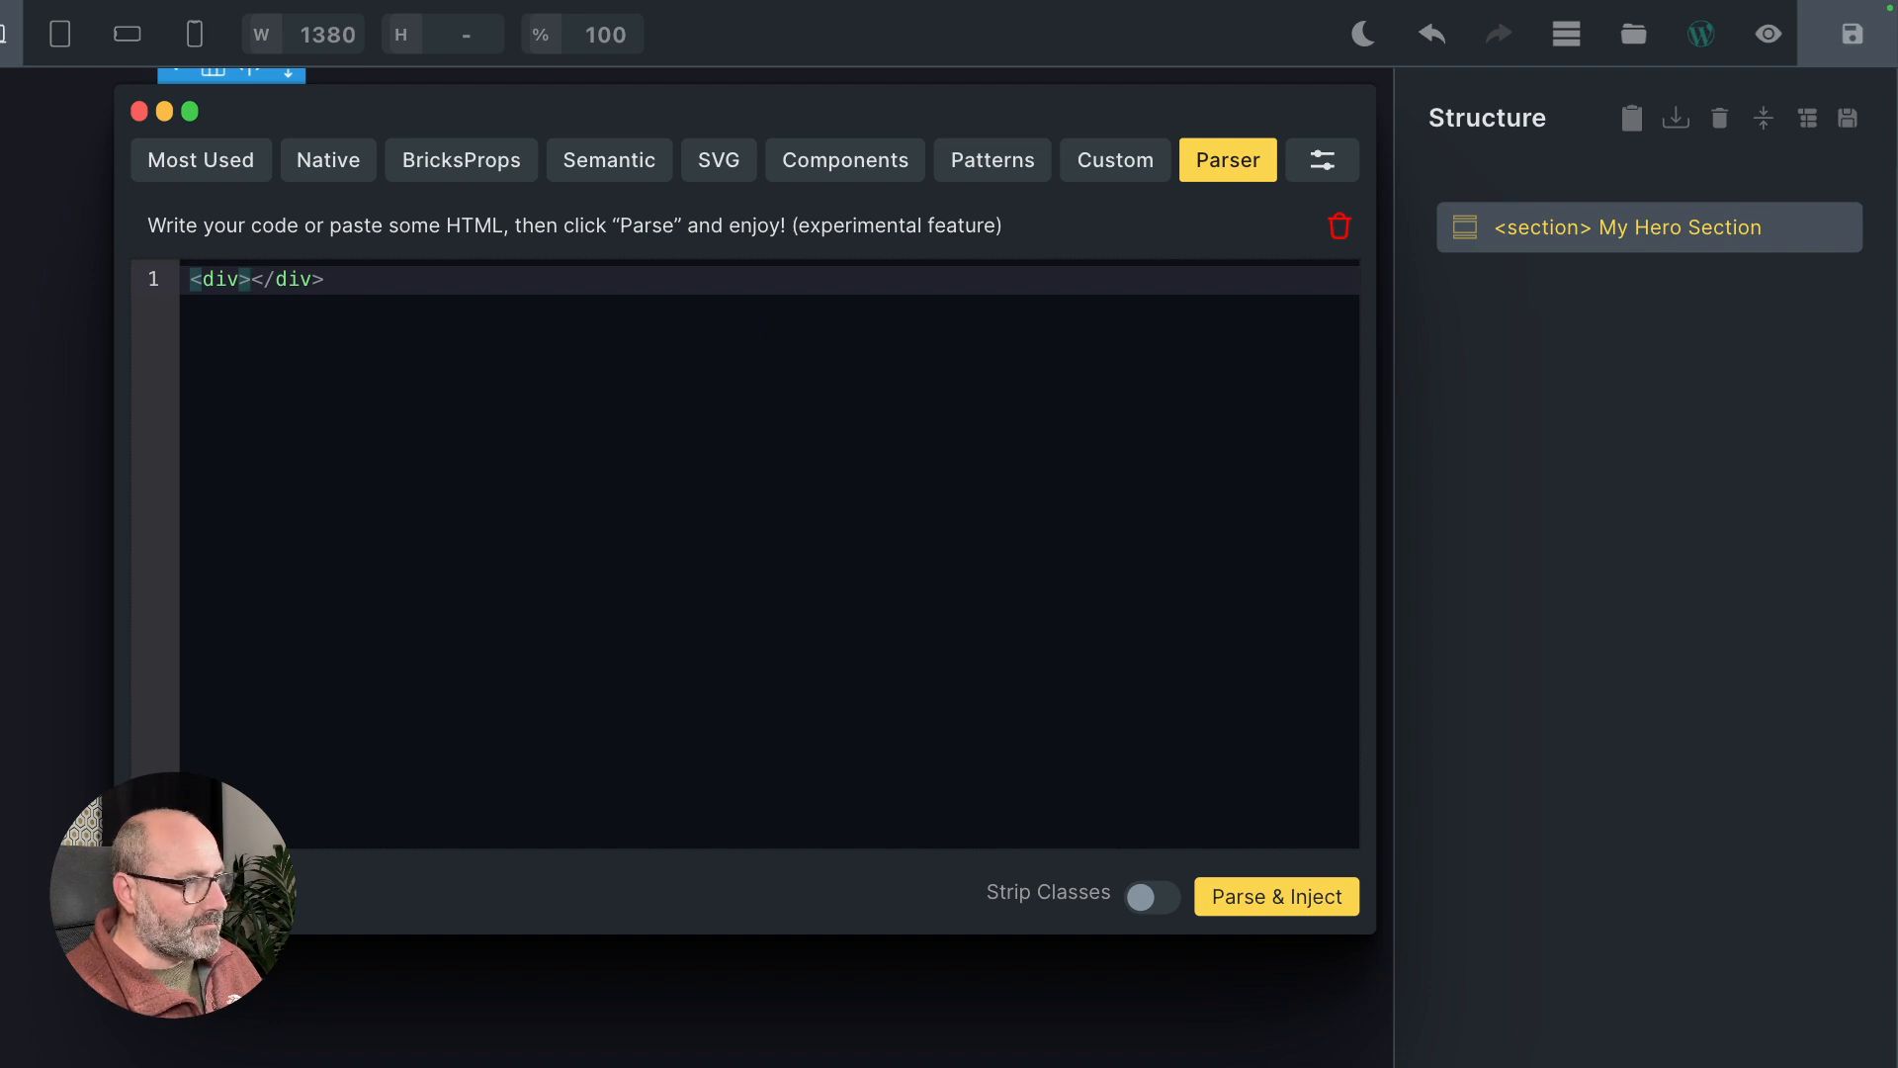
key("End")
key("Return")
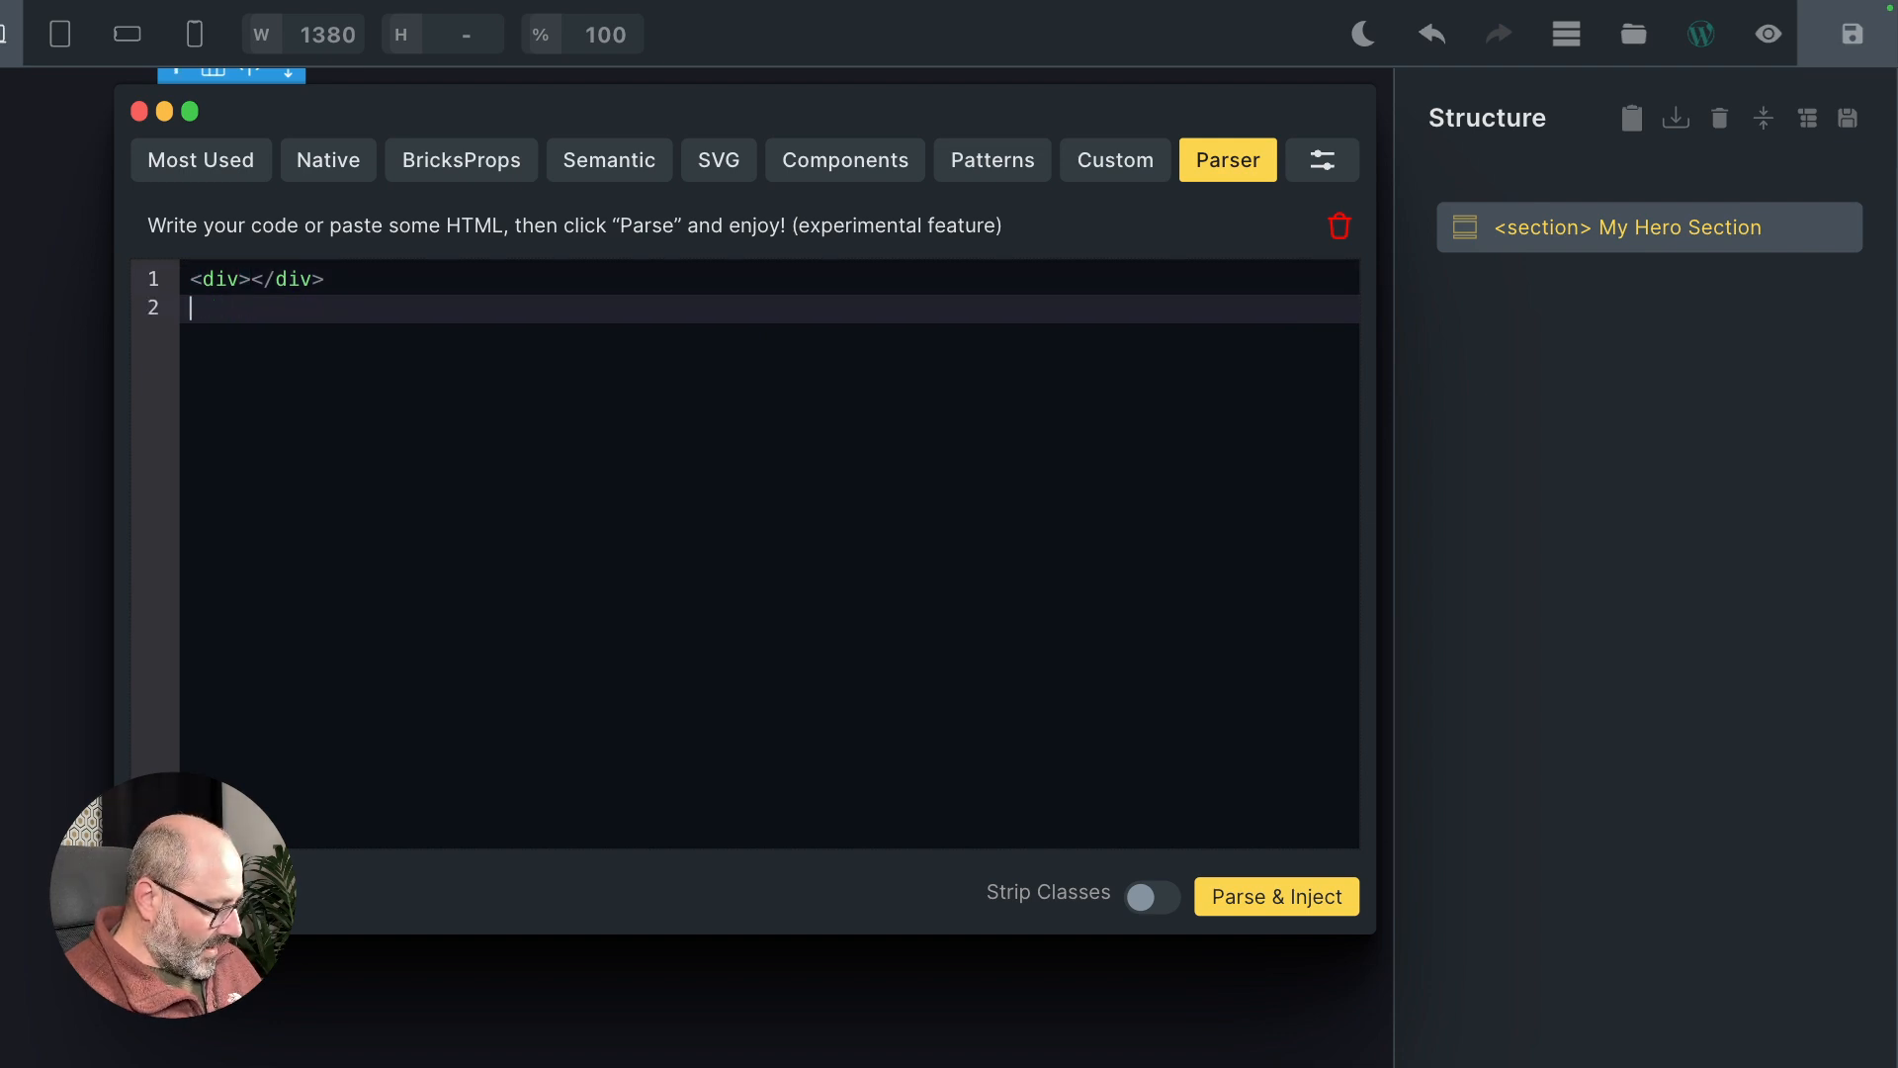
Write a second div with the sez attribute "My Div", and parse and inject both divs into the section
type("</div>")
key("Left")
type("sez")
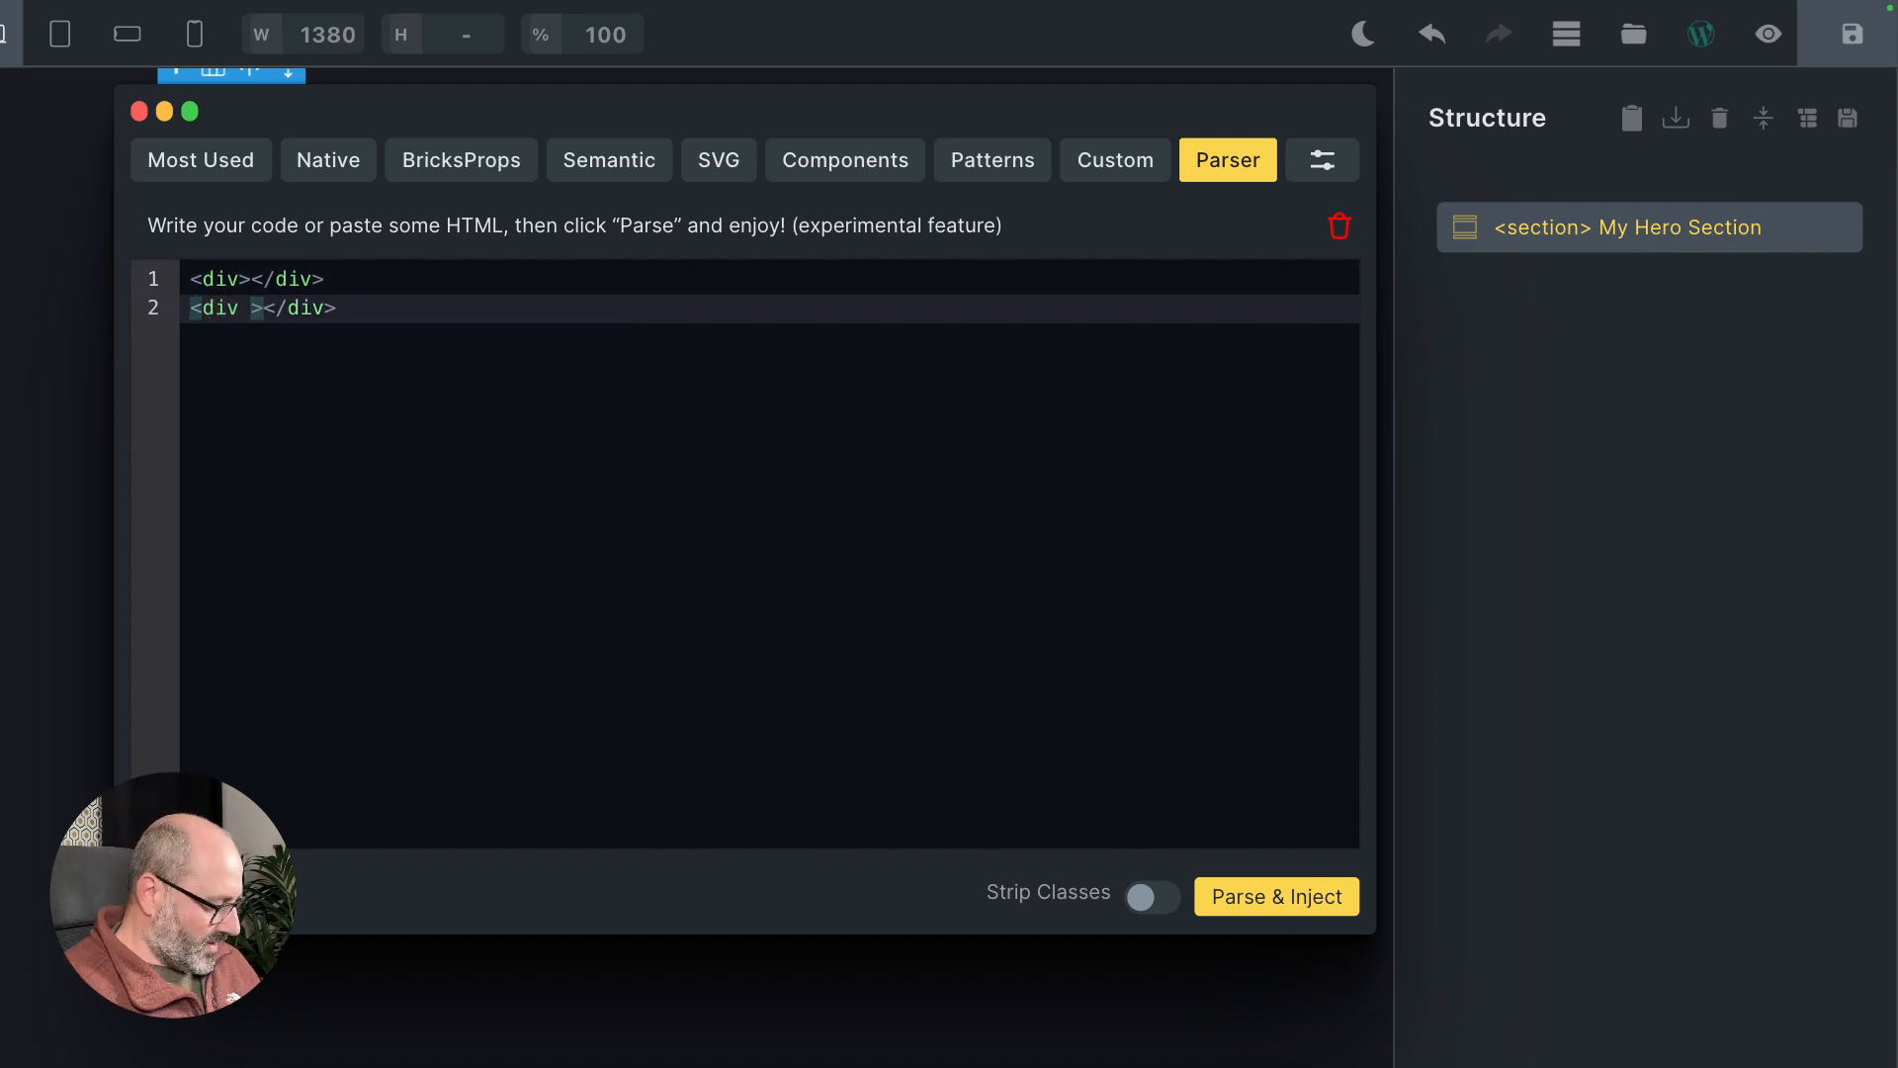
type("=\"My Div")
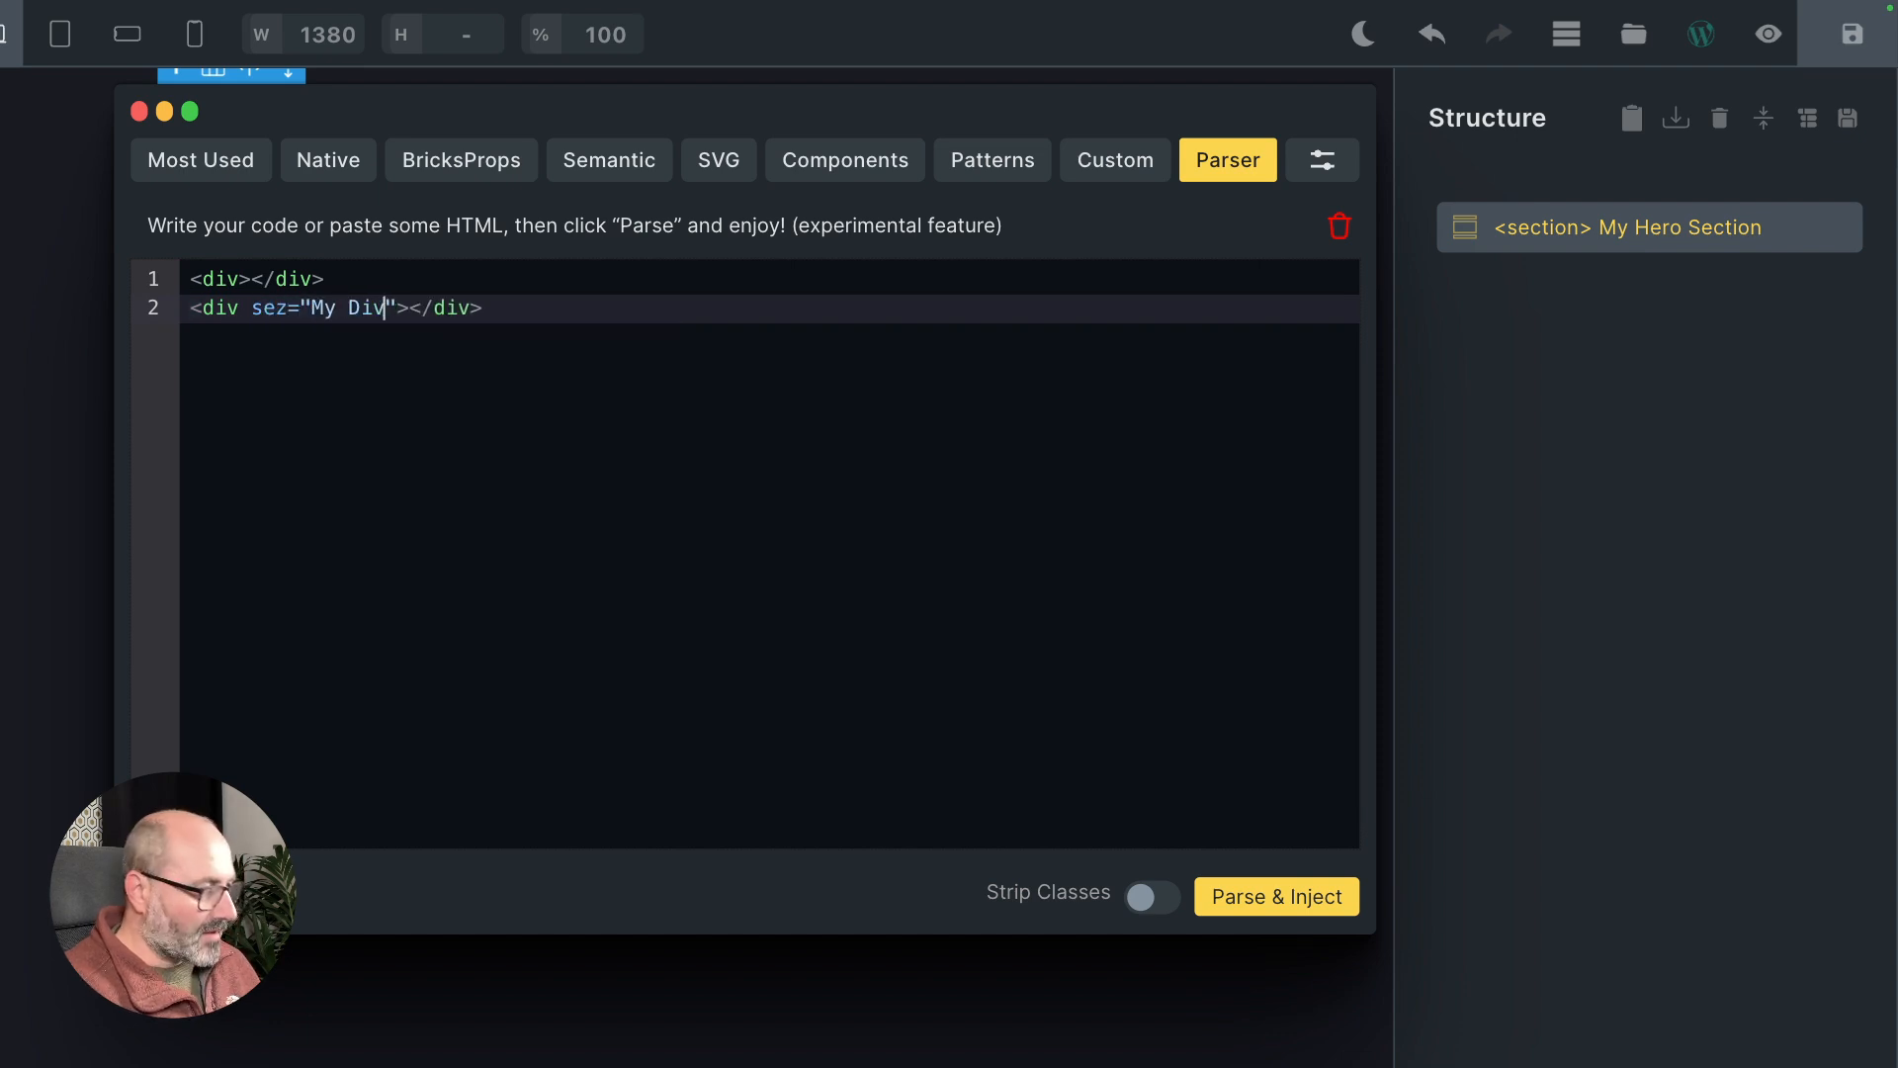
left_click(1234, 888)
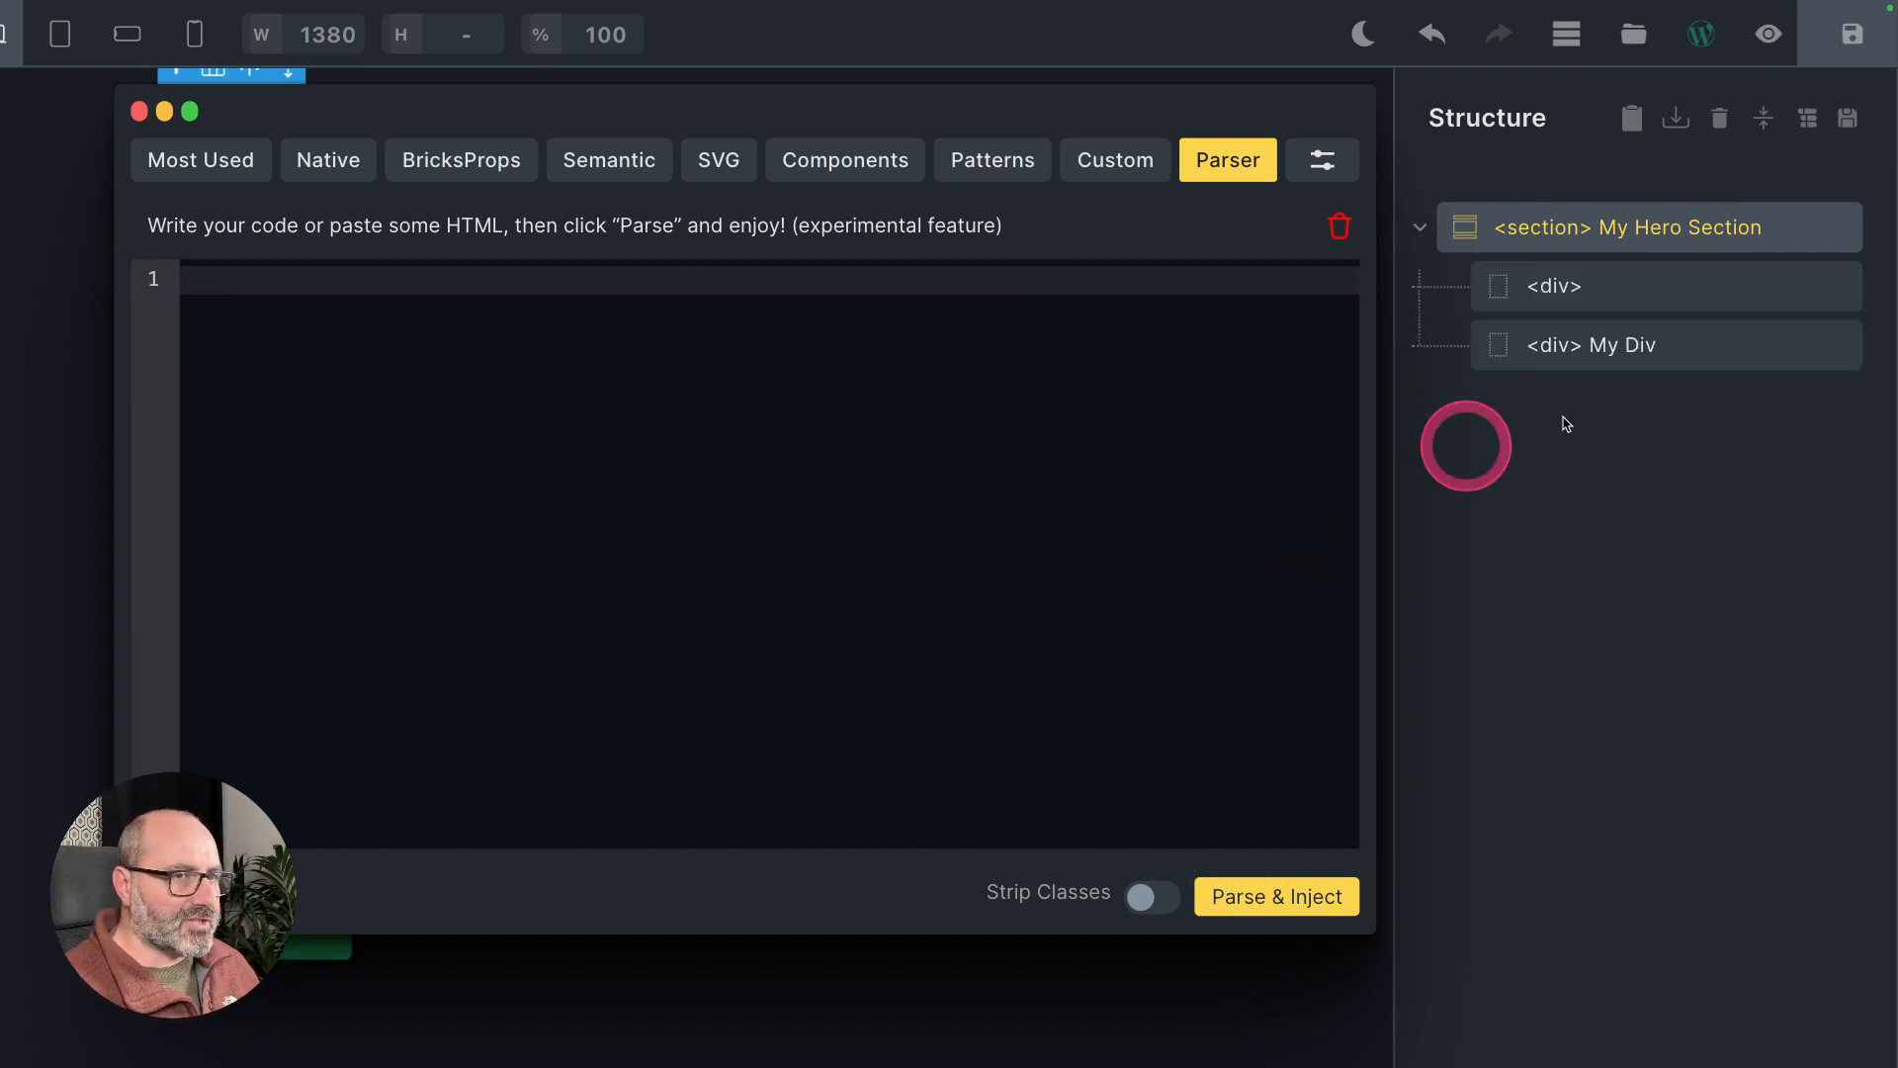
Write a section element with a nested container element in the parser, leaving an empty line inside the container
left_click(1577, 284)
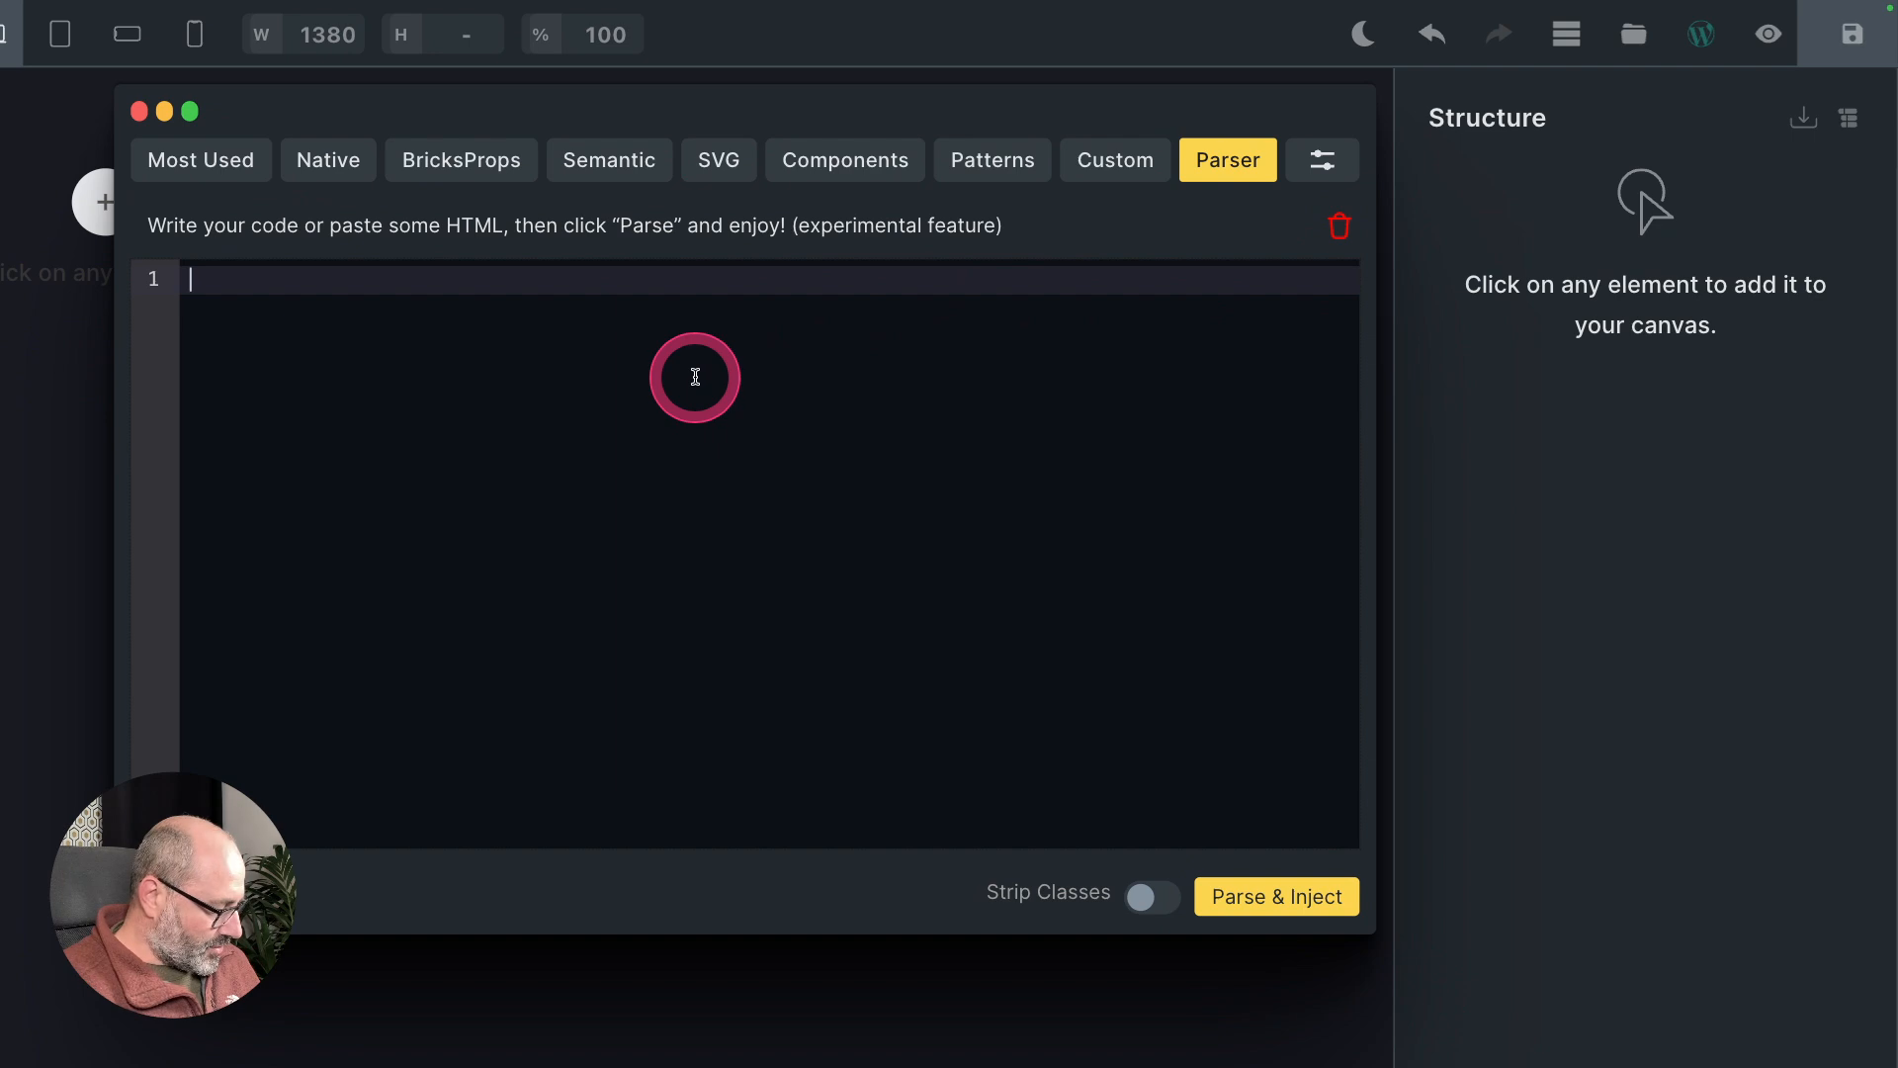
type("<sec")
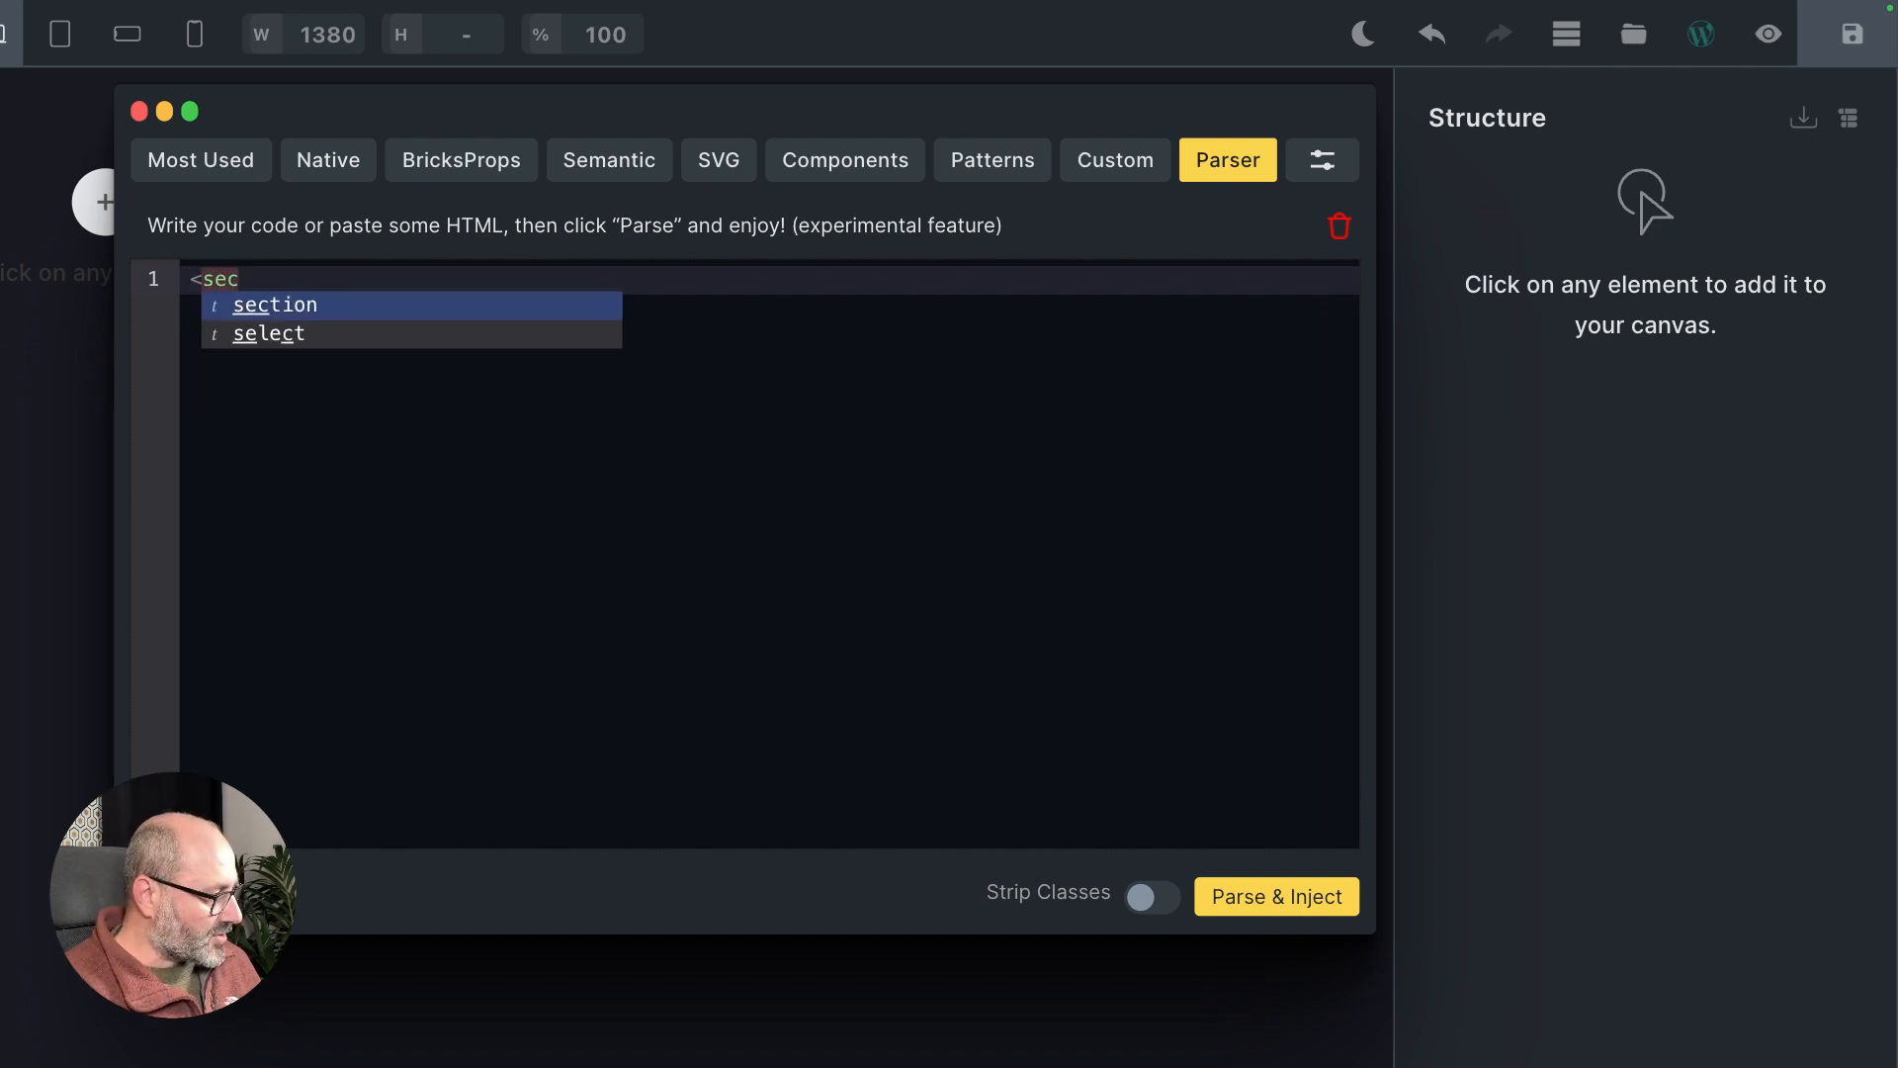
key("Return")
key("Return")
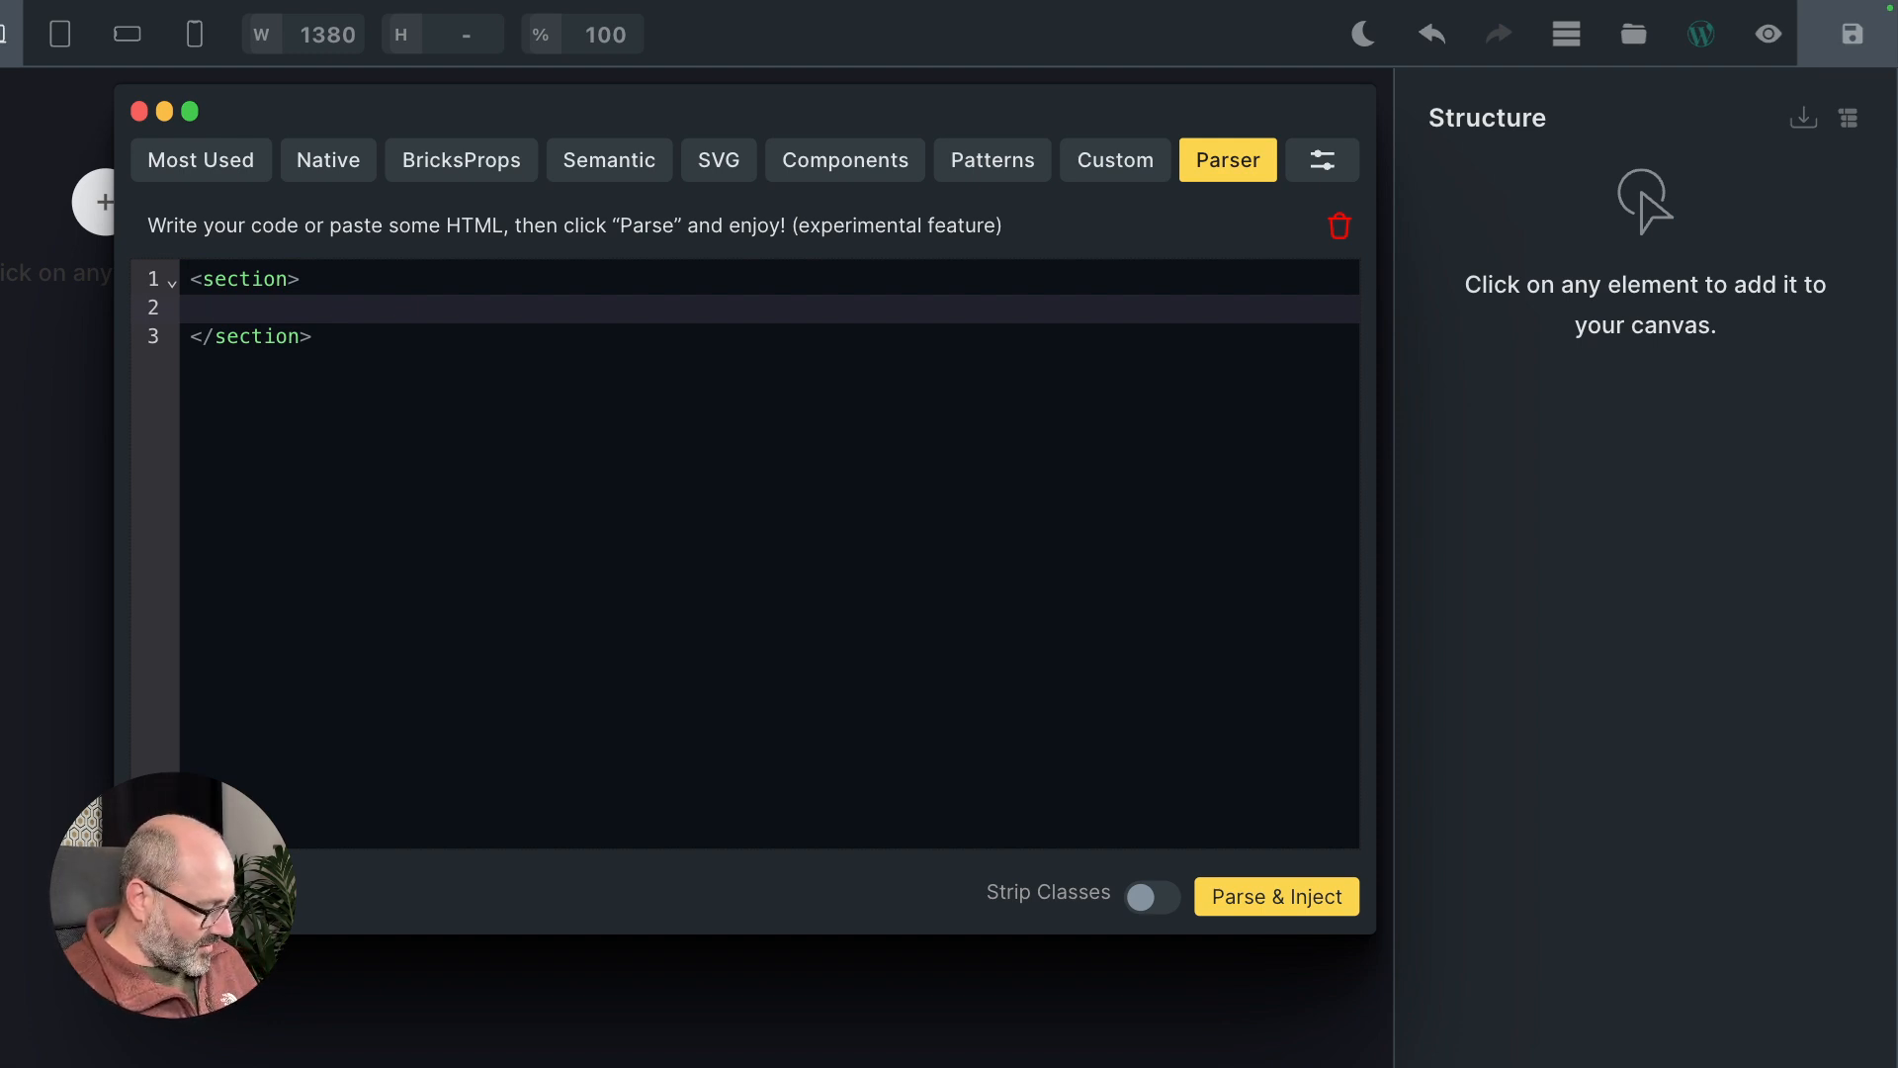
type("<contain")
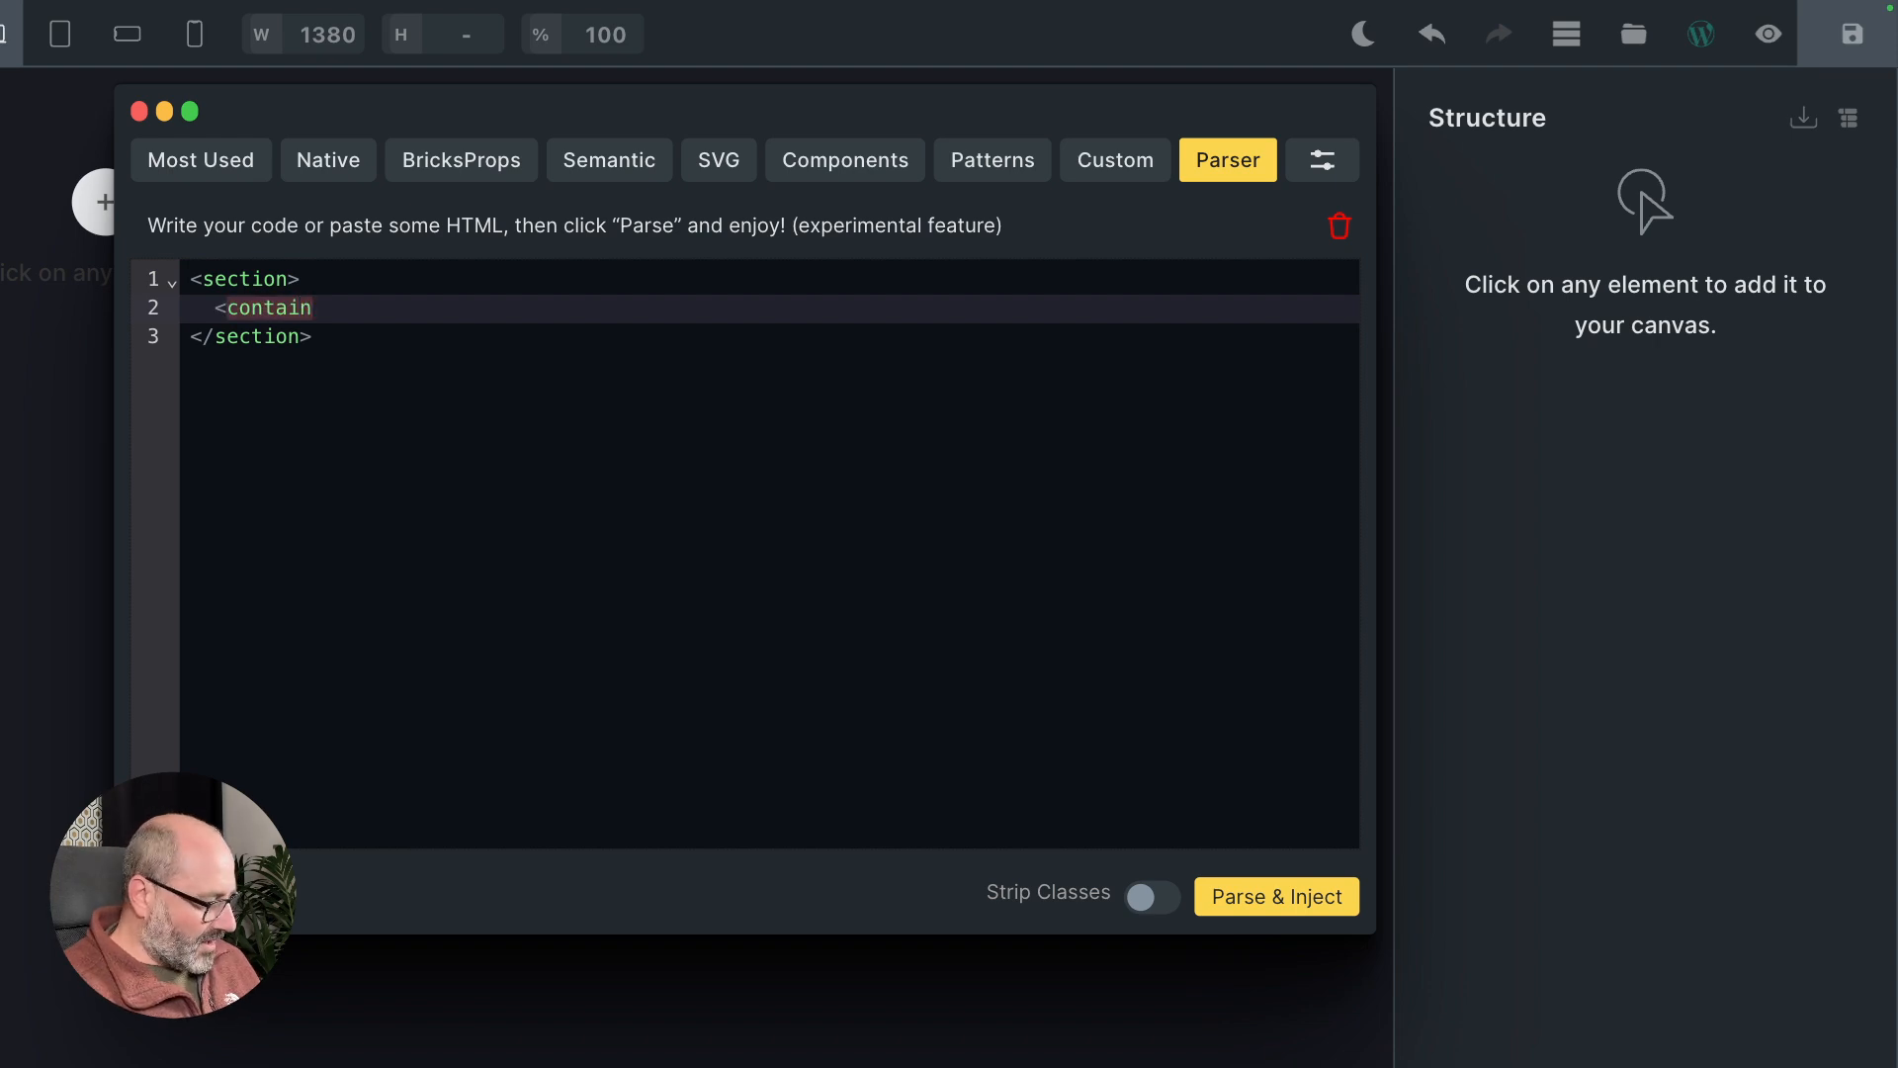
type("er")
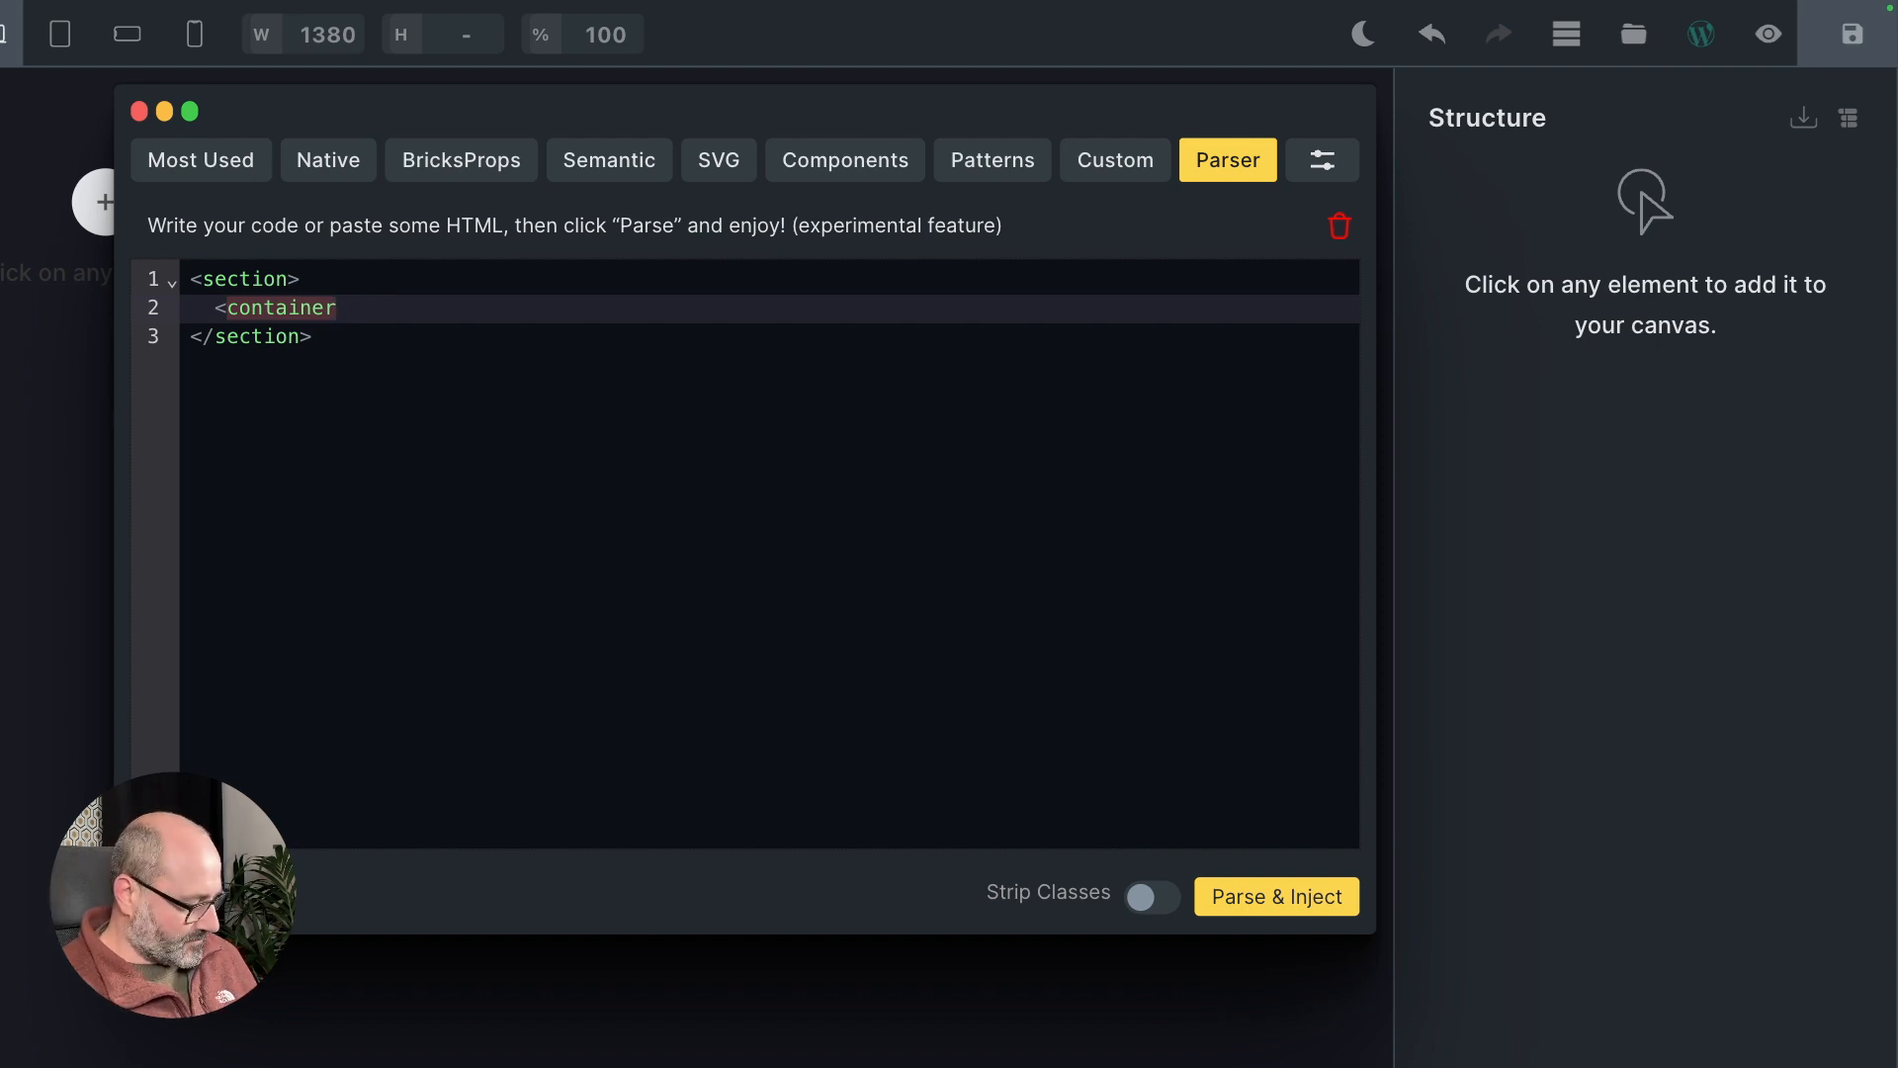
type("></container>")
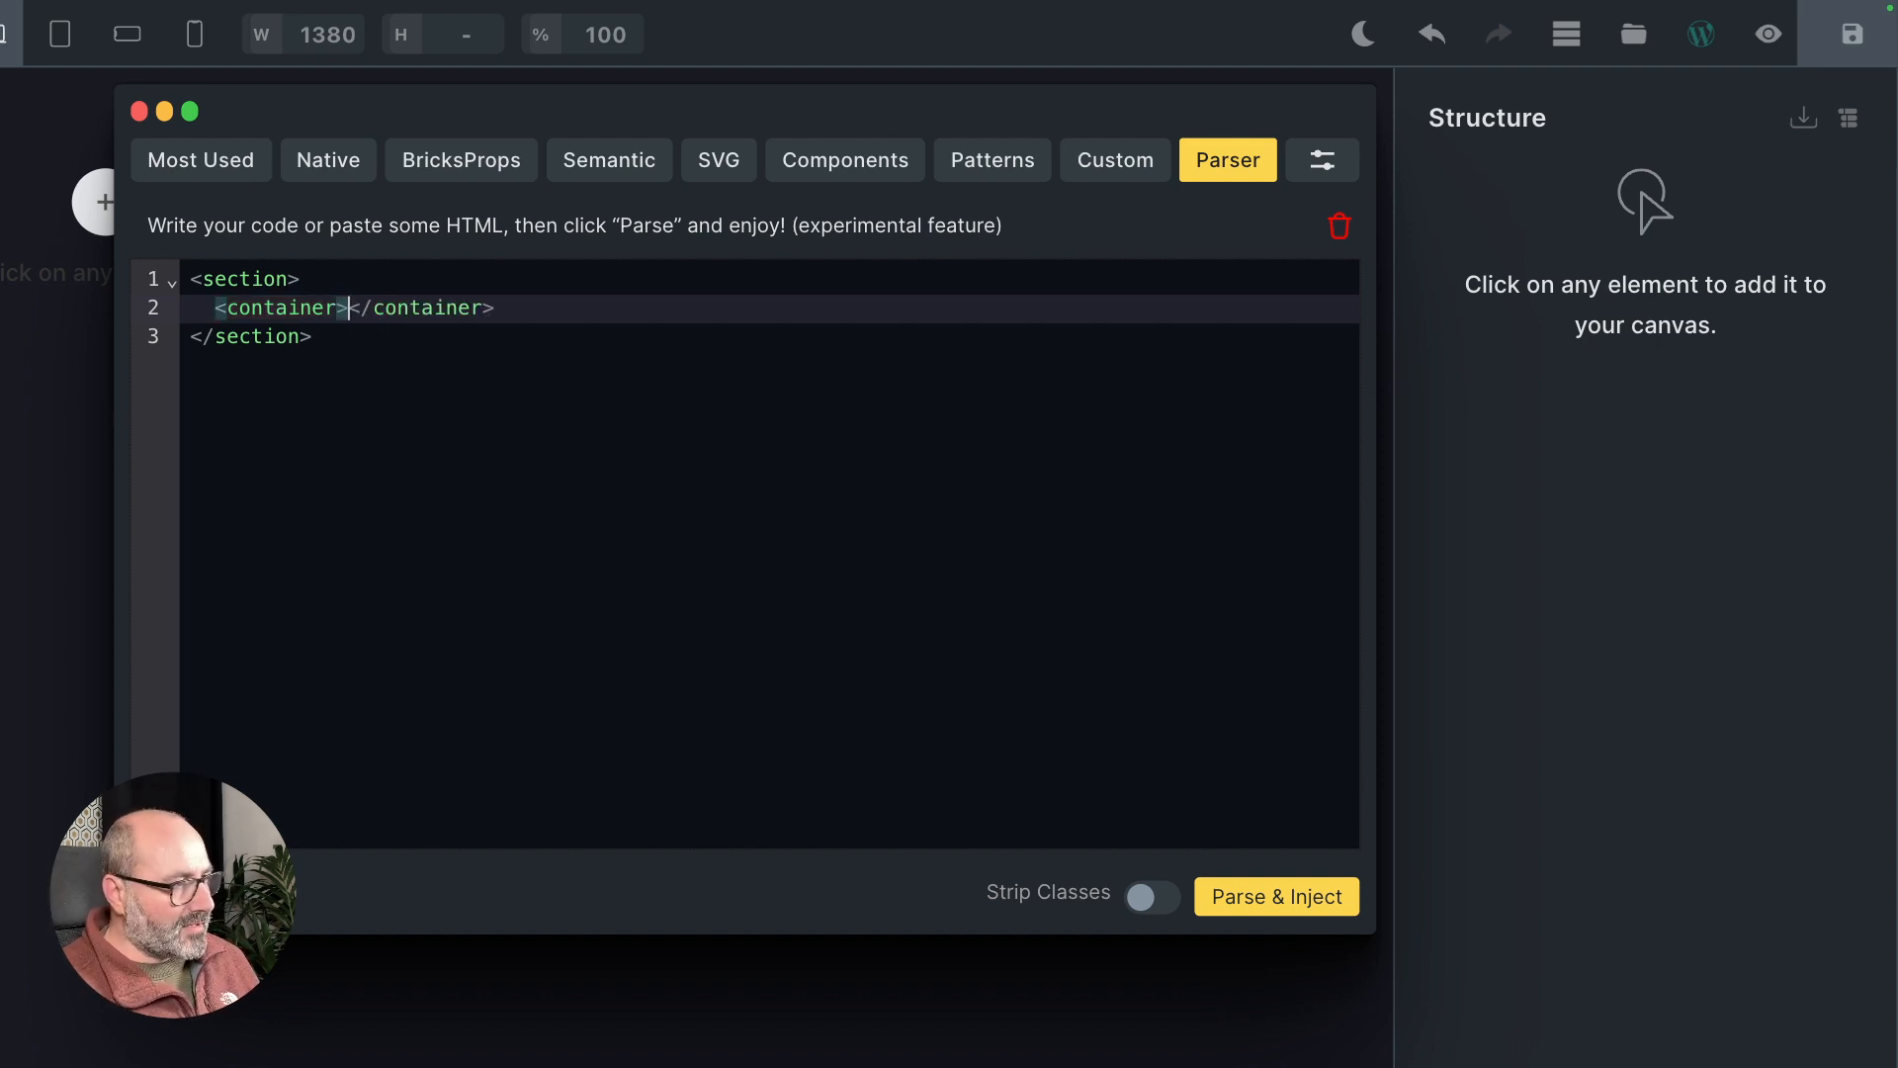
key("Return")
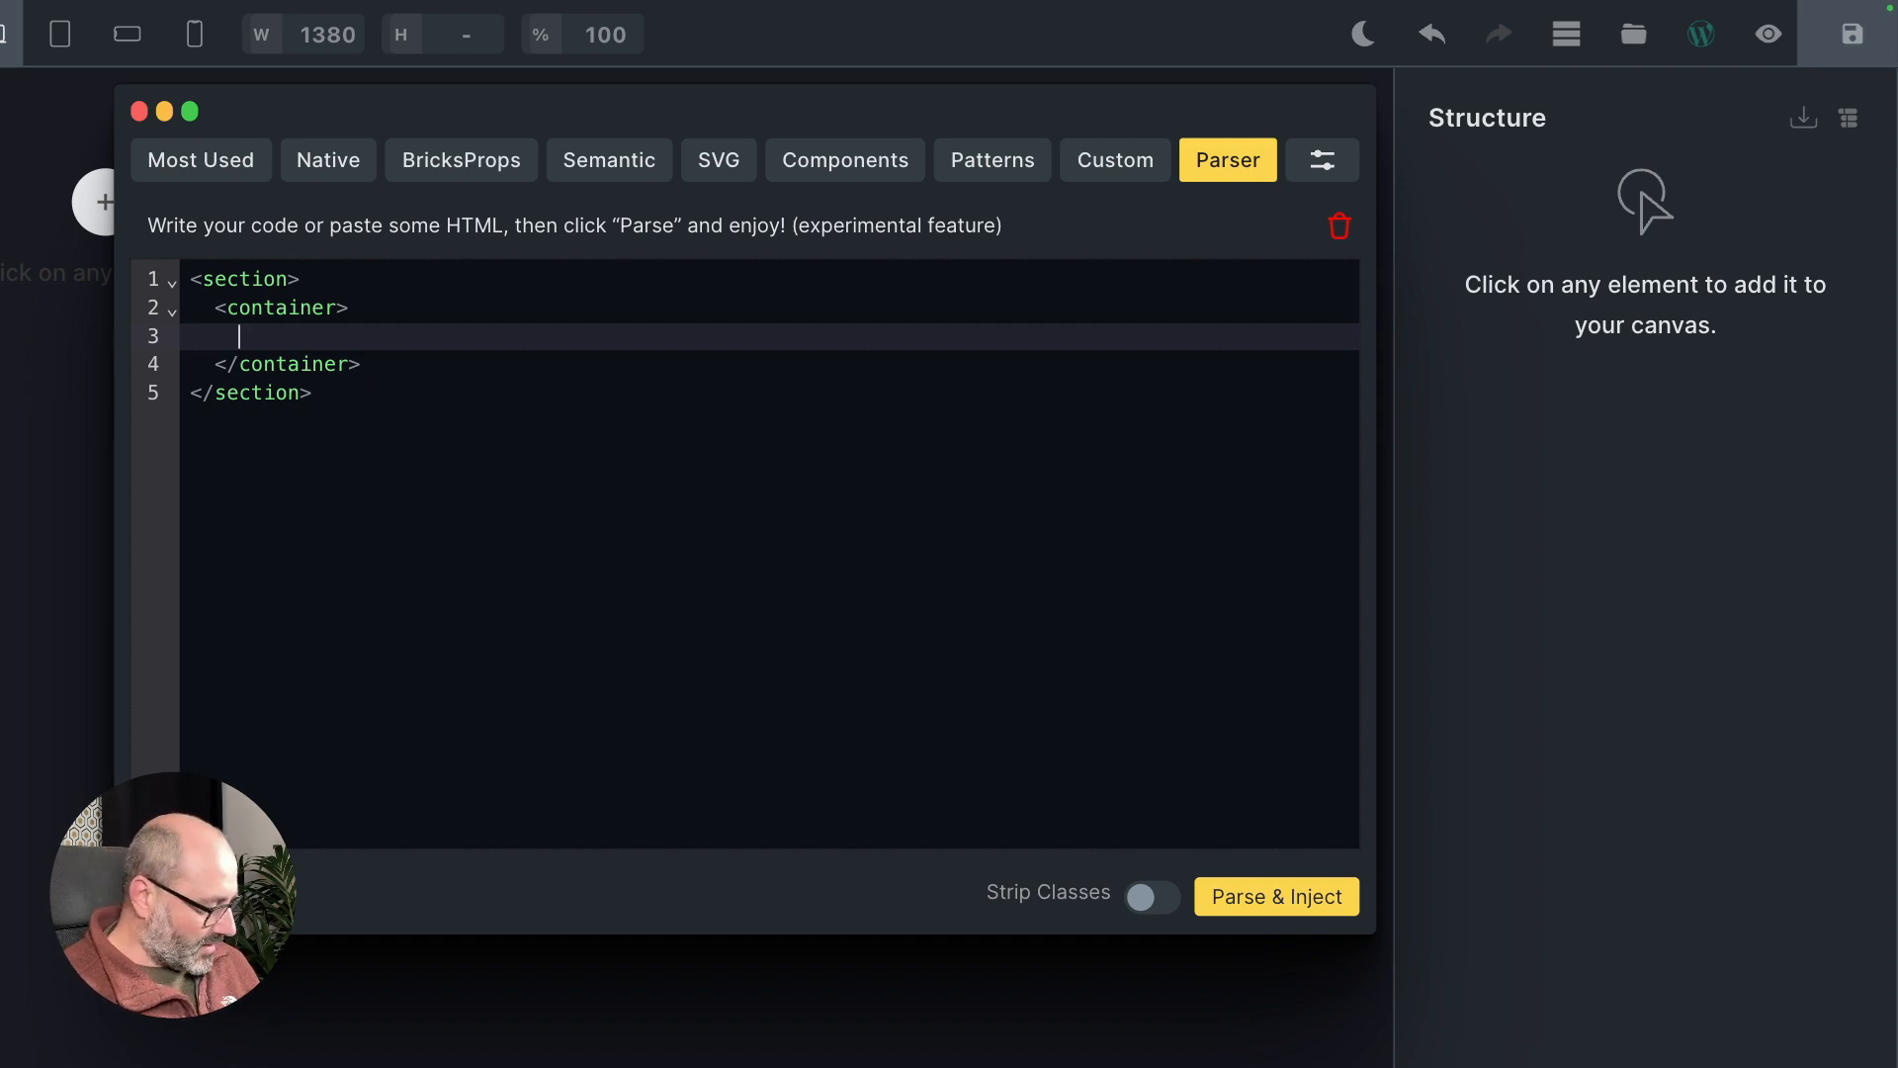
Nest a block element in the container with a heading element reading "My Heading" inside it, followed by a new line
type("<blo")
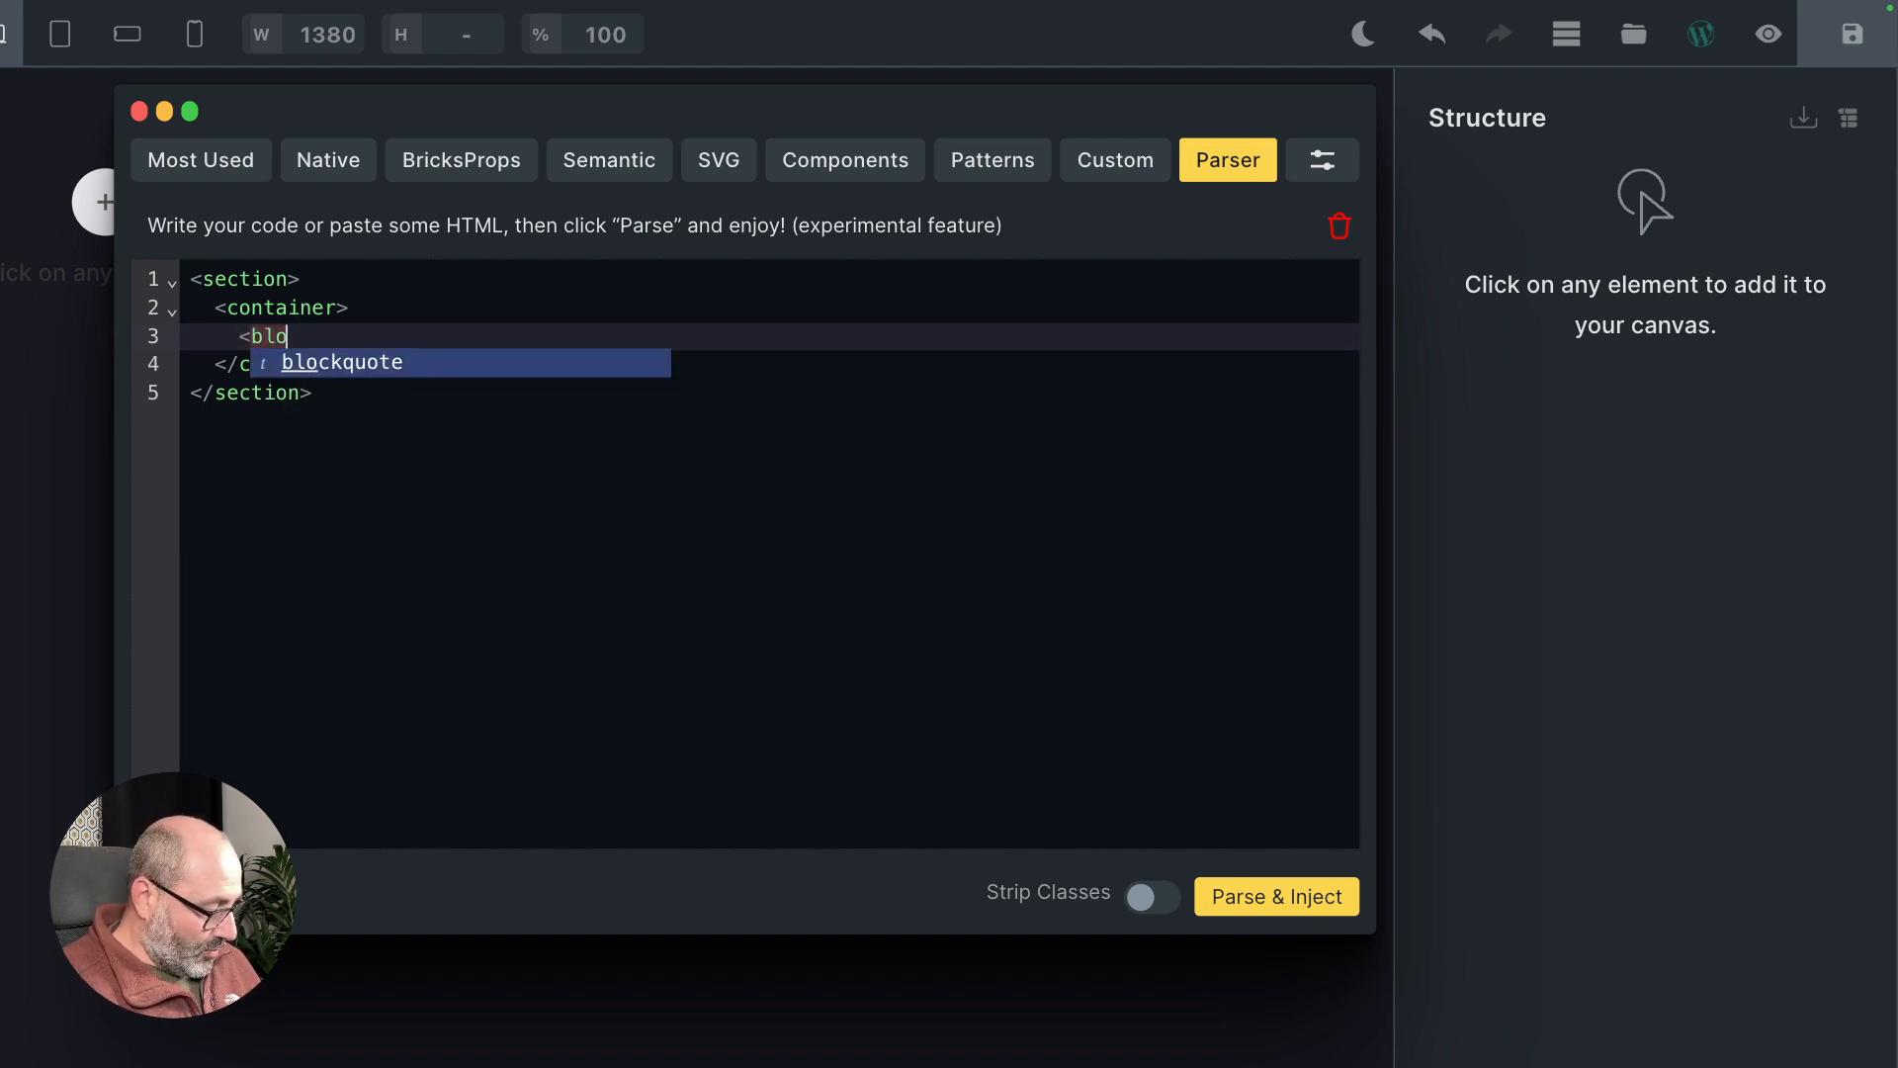
type("ck>")
key("Return")
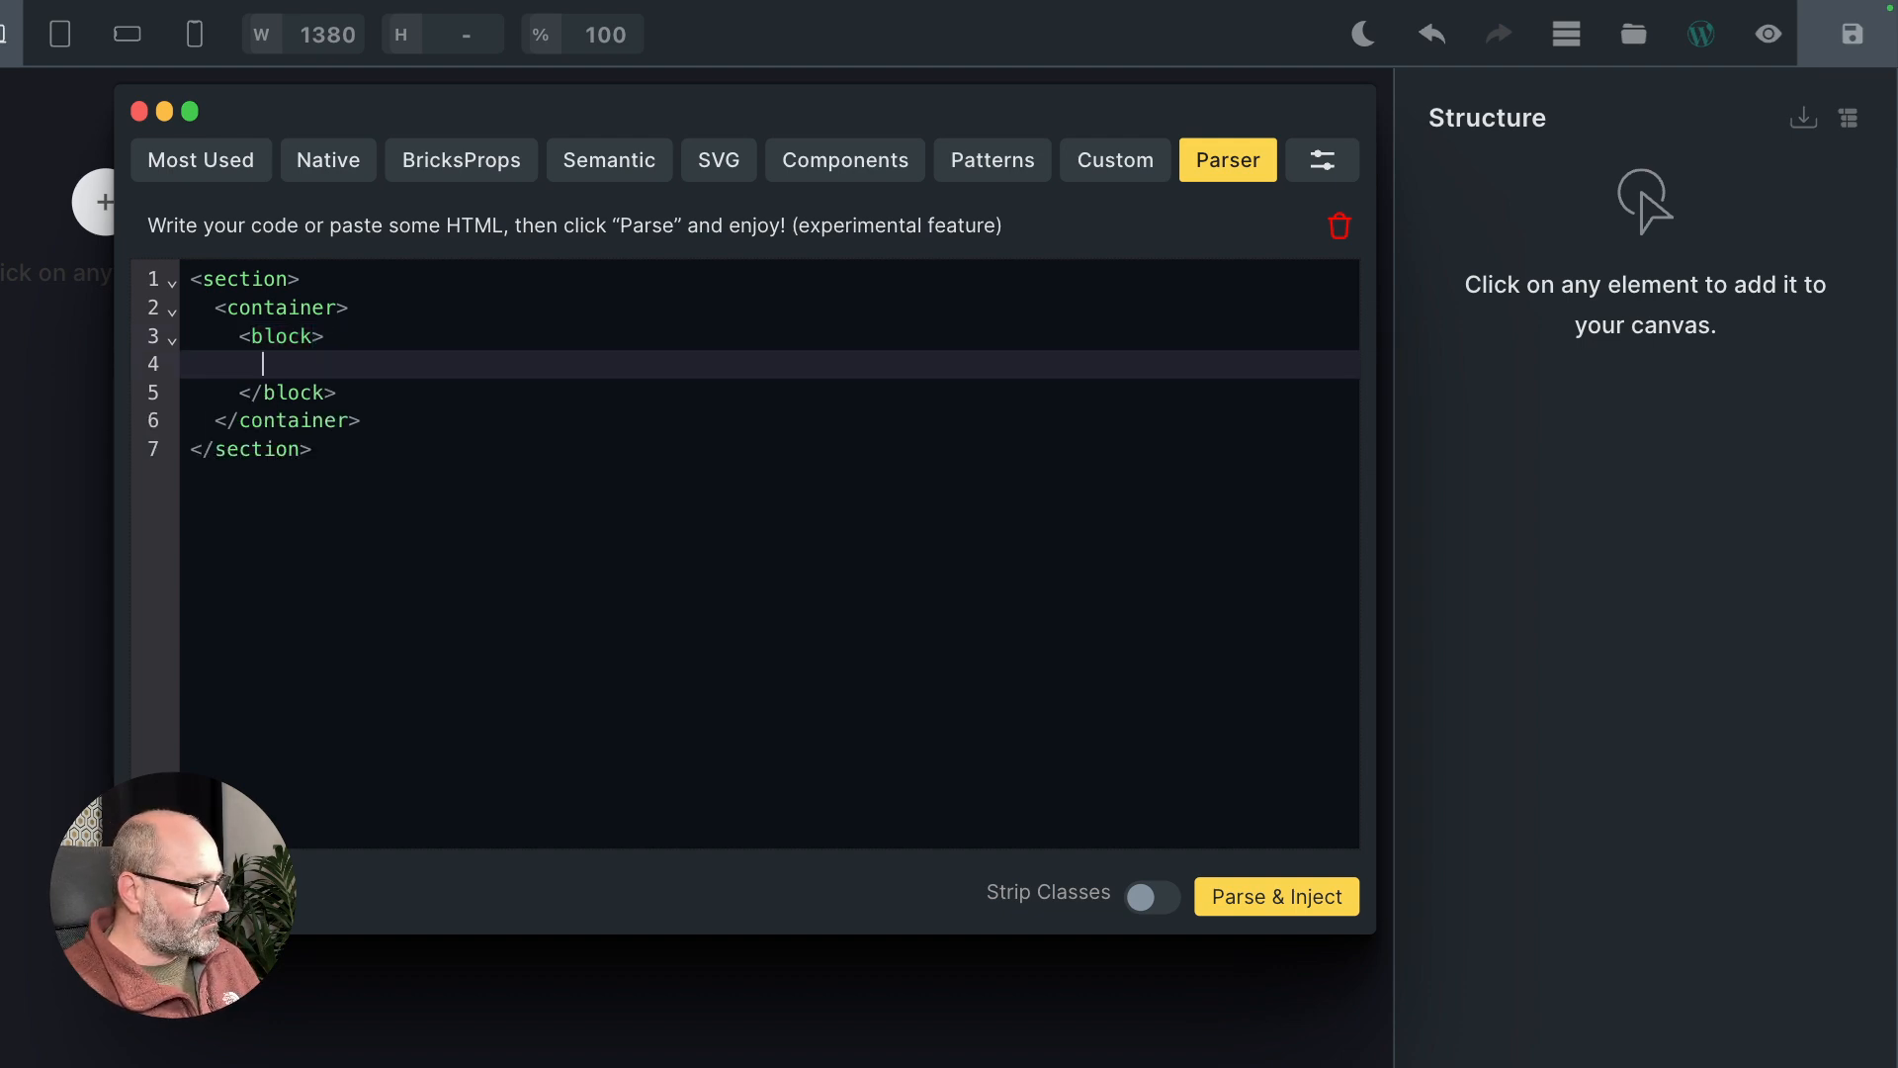
type("<heading>")
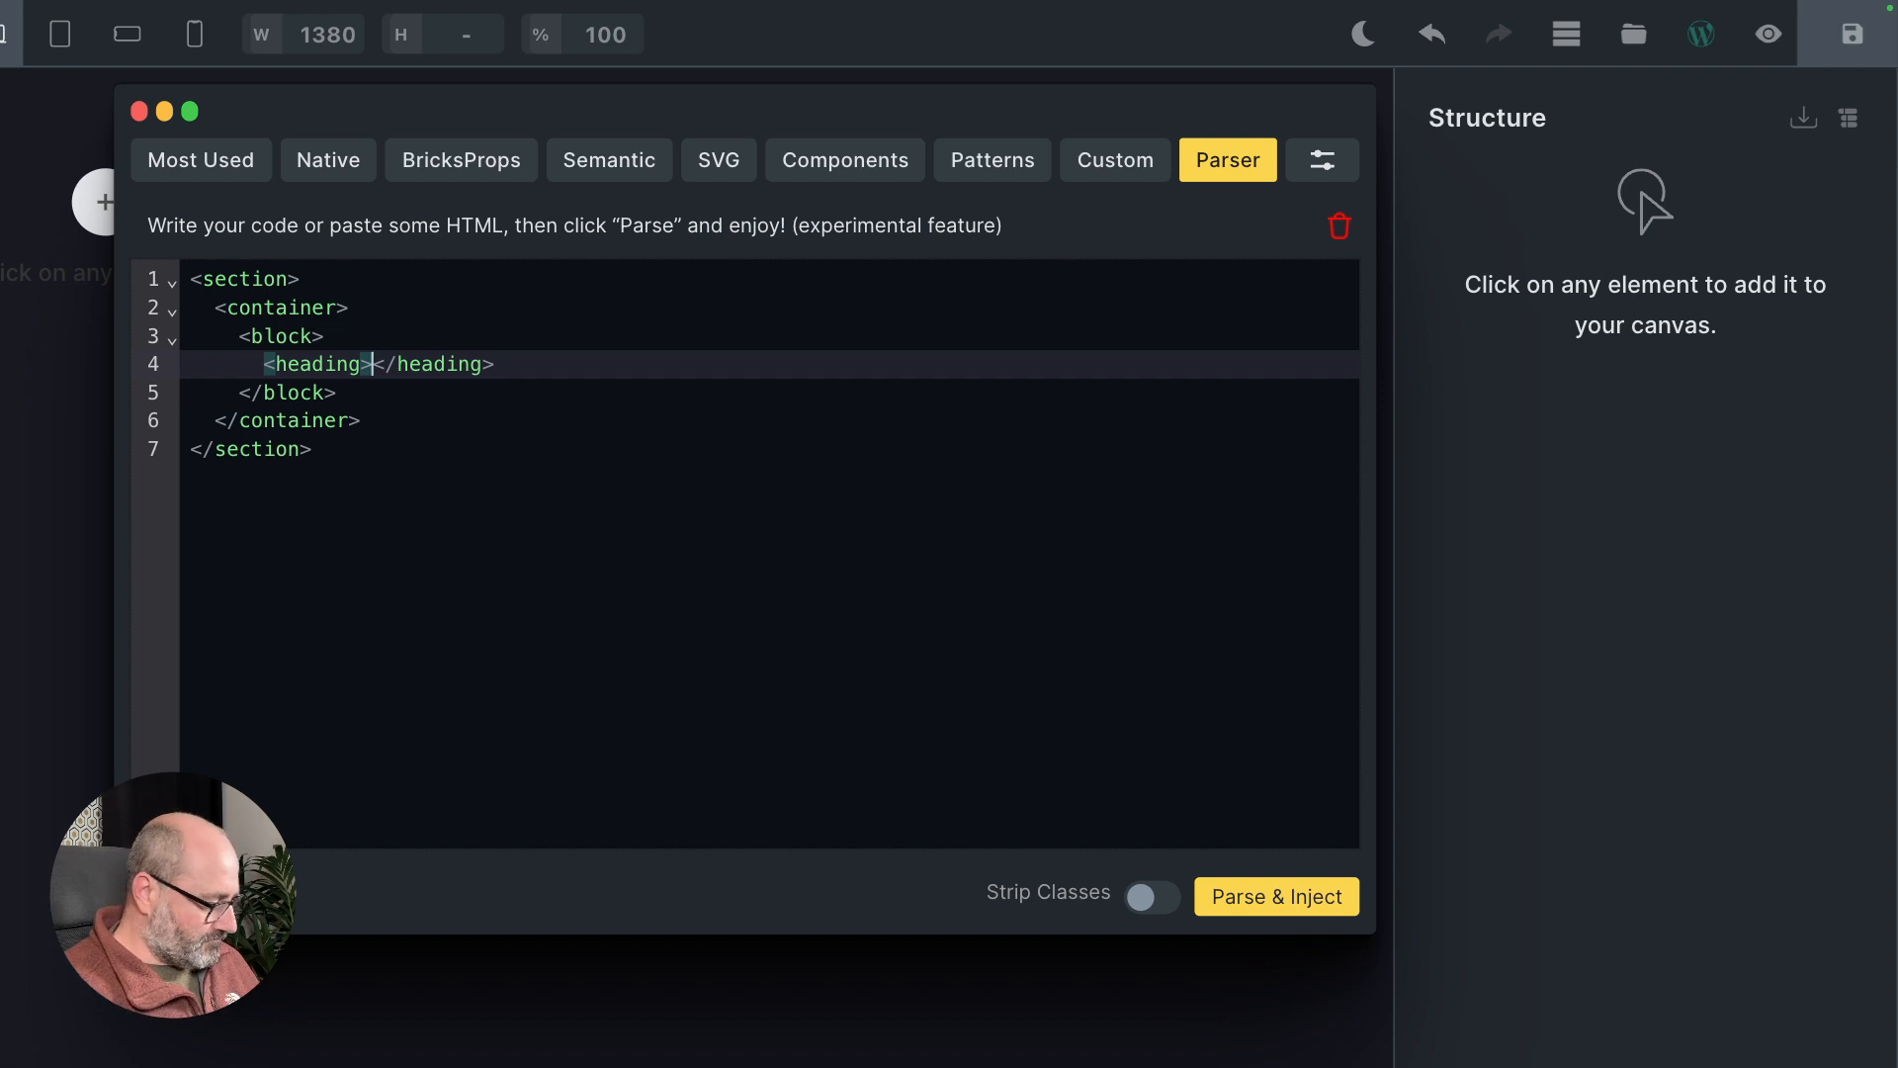
type("My Heading")
key("End")
key("Return")
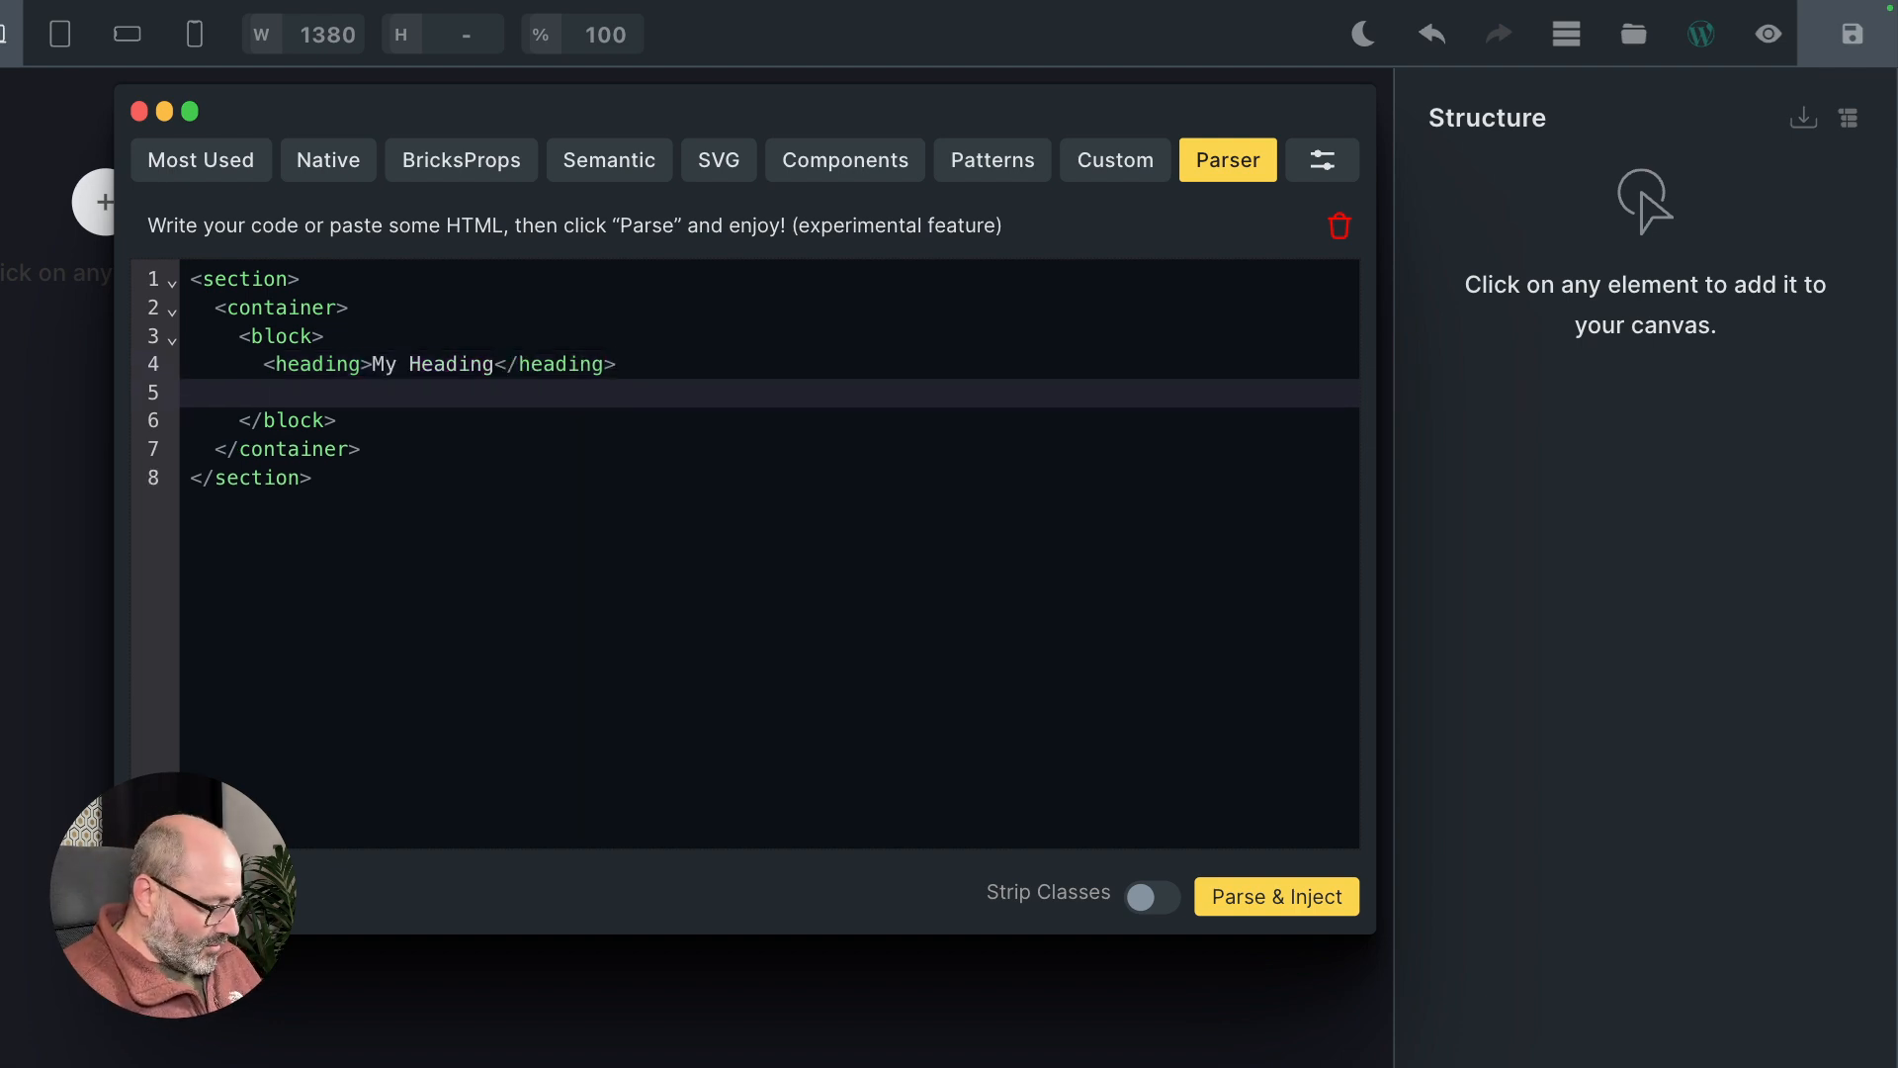
Add a p element reading "My paragraph" below the heading, followed by a new line
type("<p>My paragraph</p>")
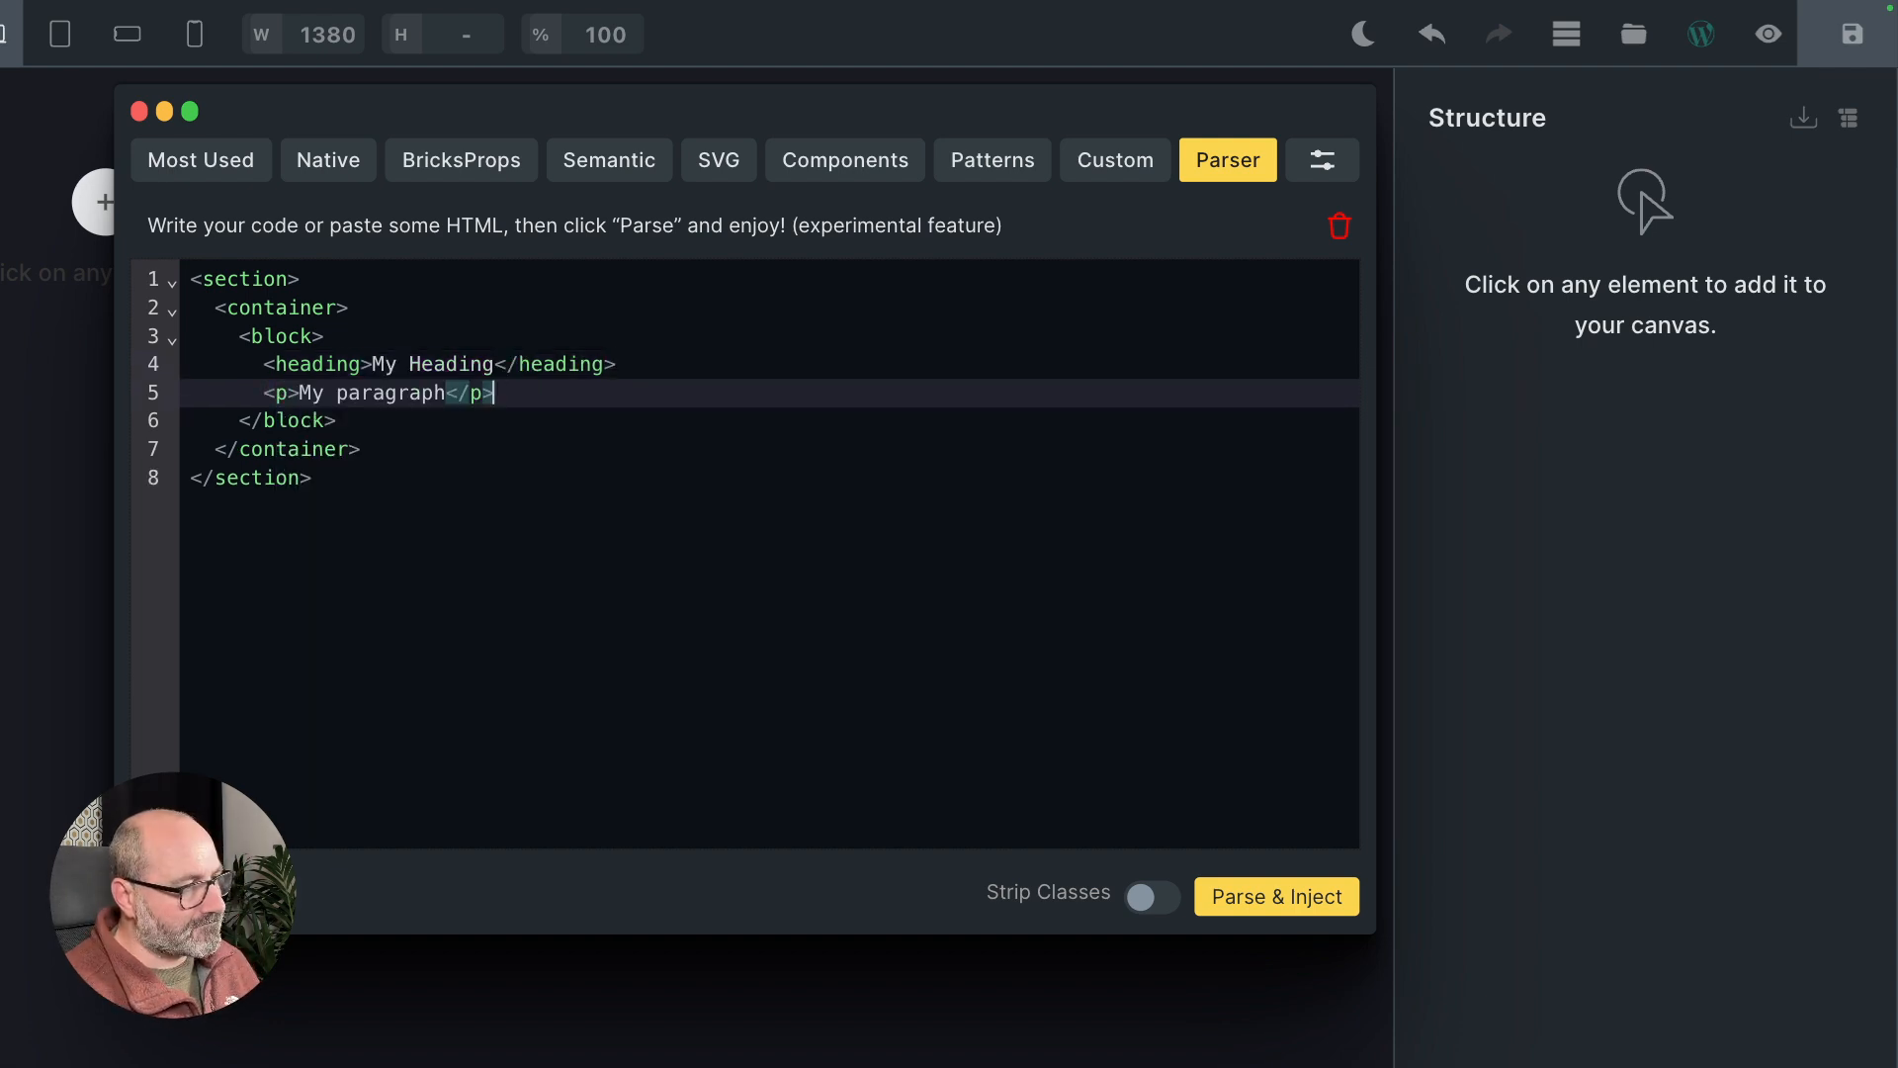
key("End")
key("Return")
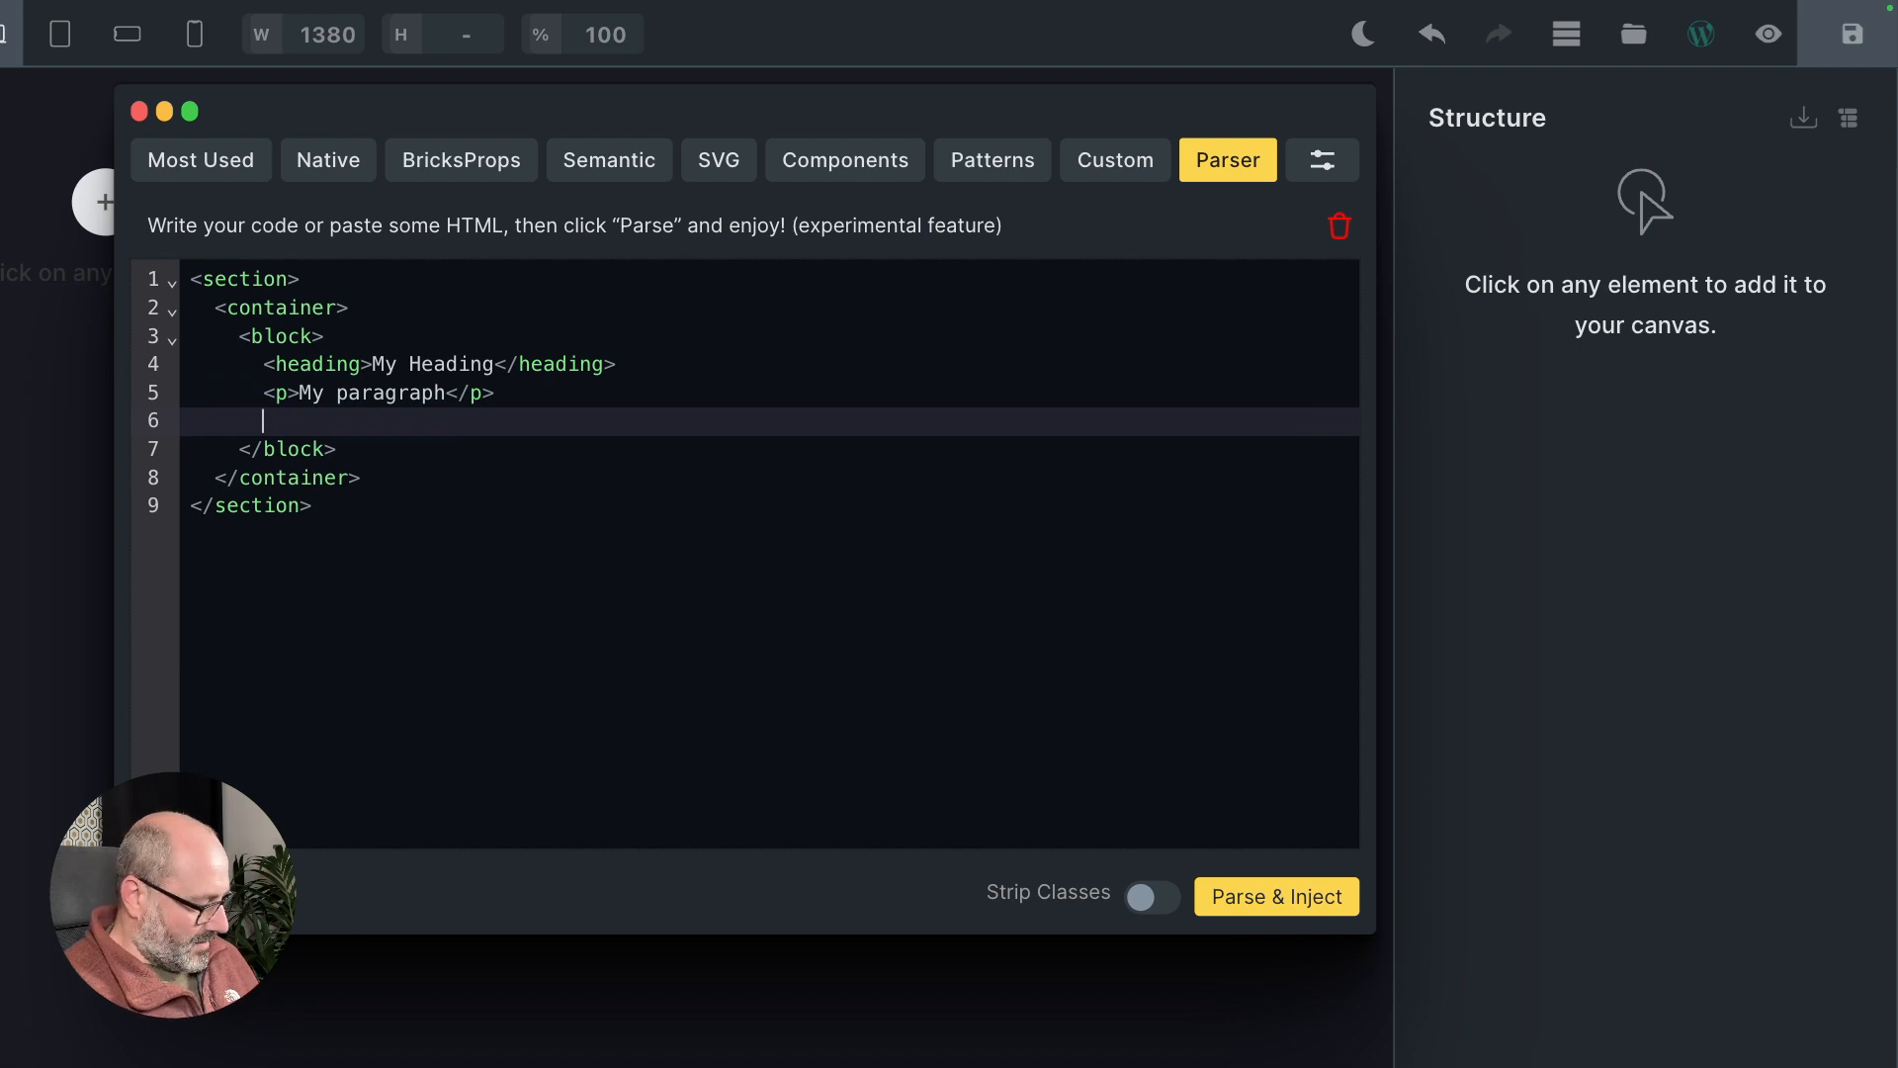
Add a text element reading "My Rich Text" below the paragraph, and parse and inject the whole markup into the page
type("<text>")
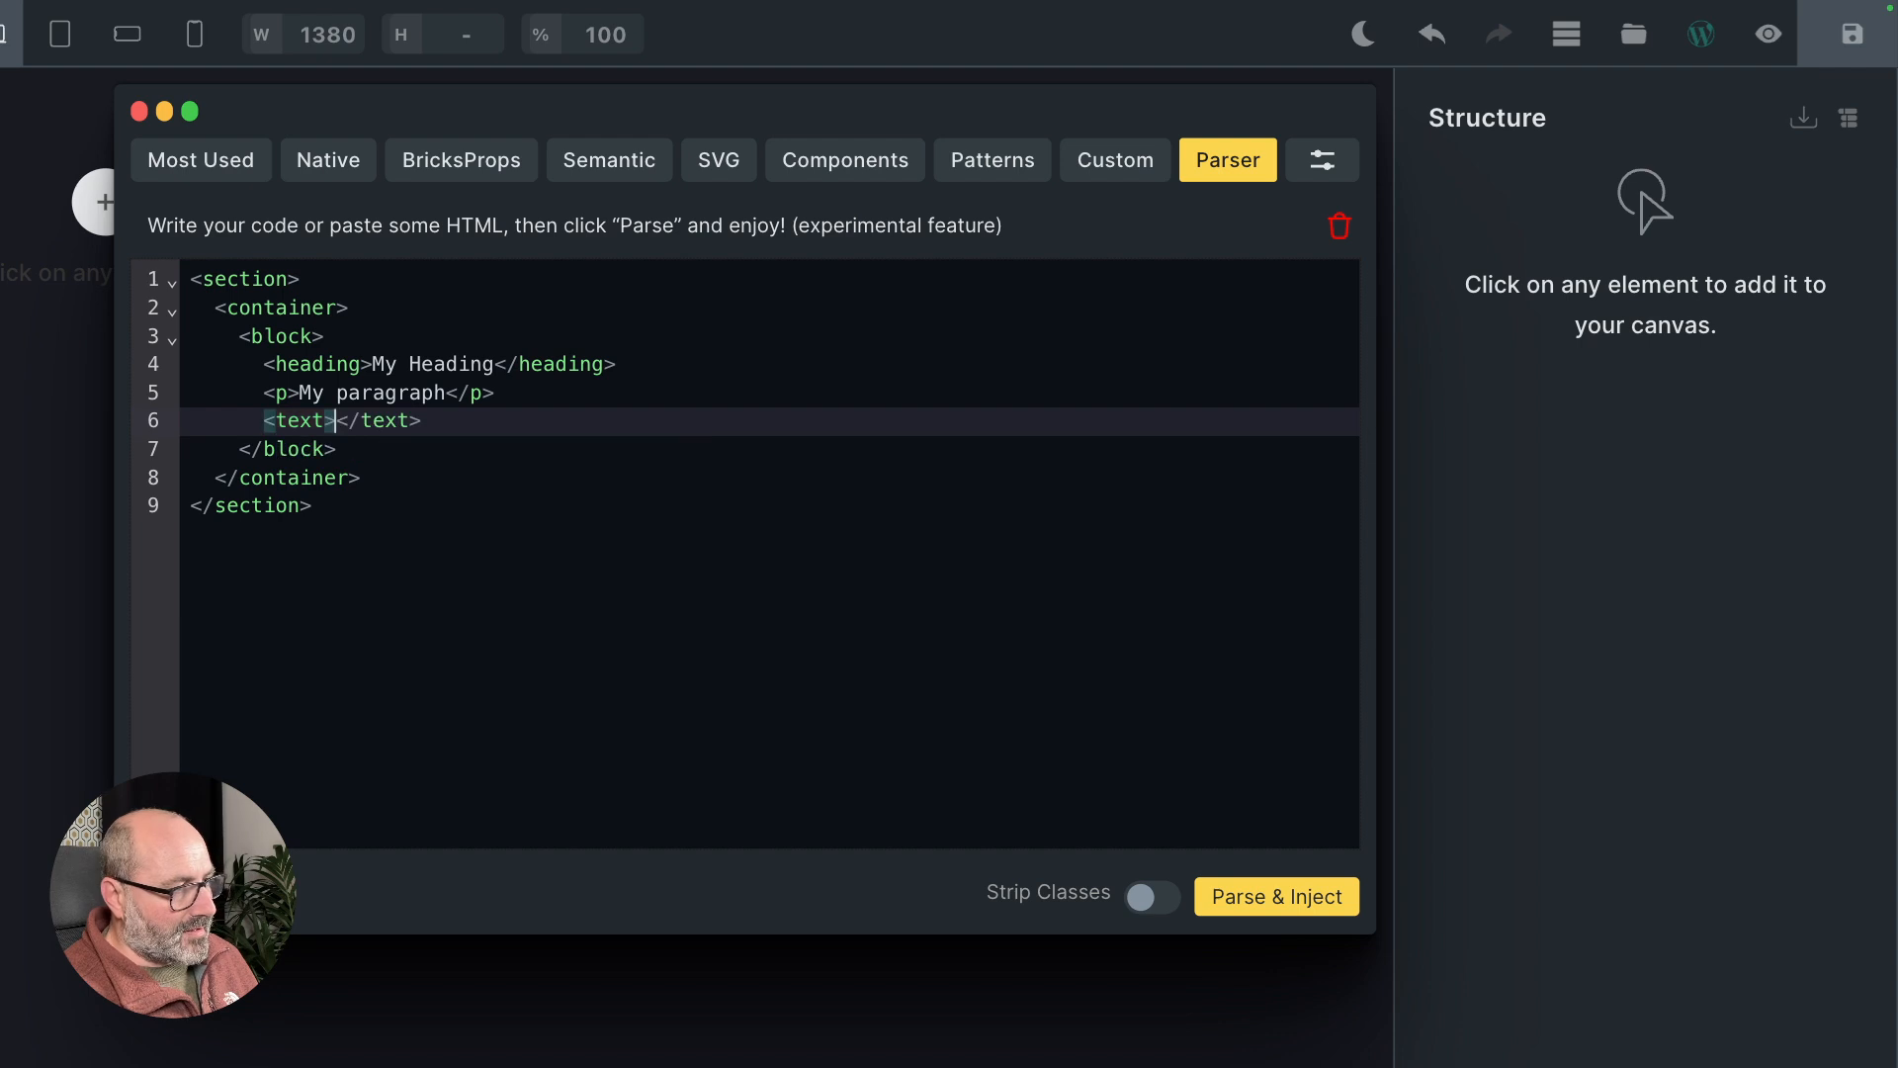
type("My Richs Text")
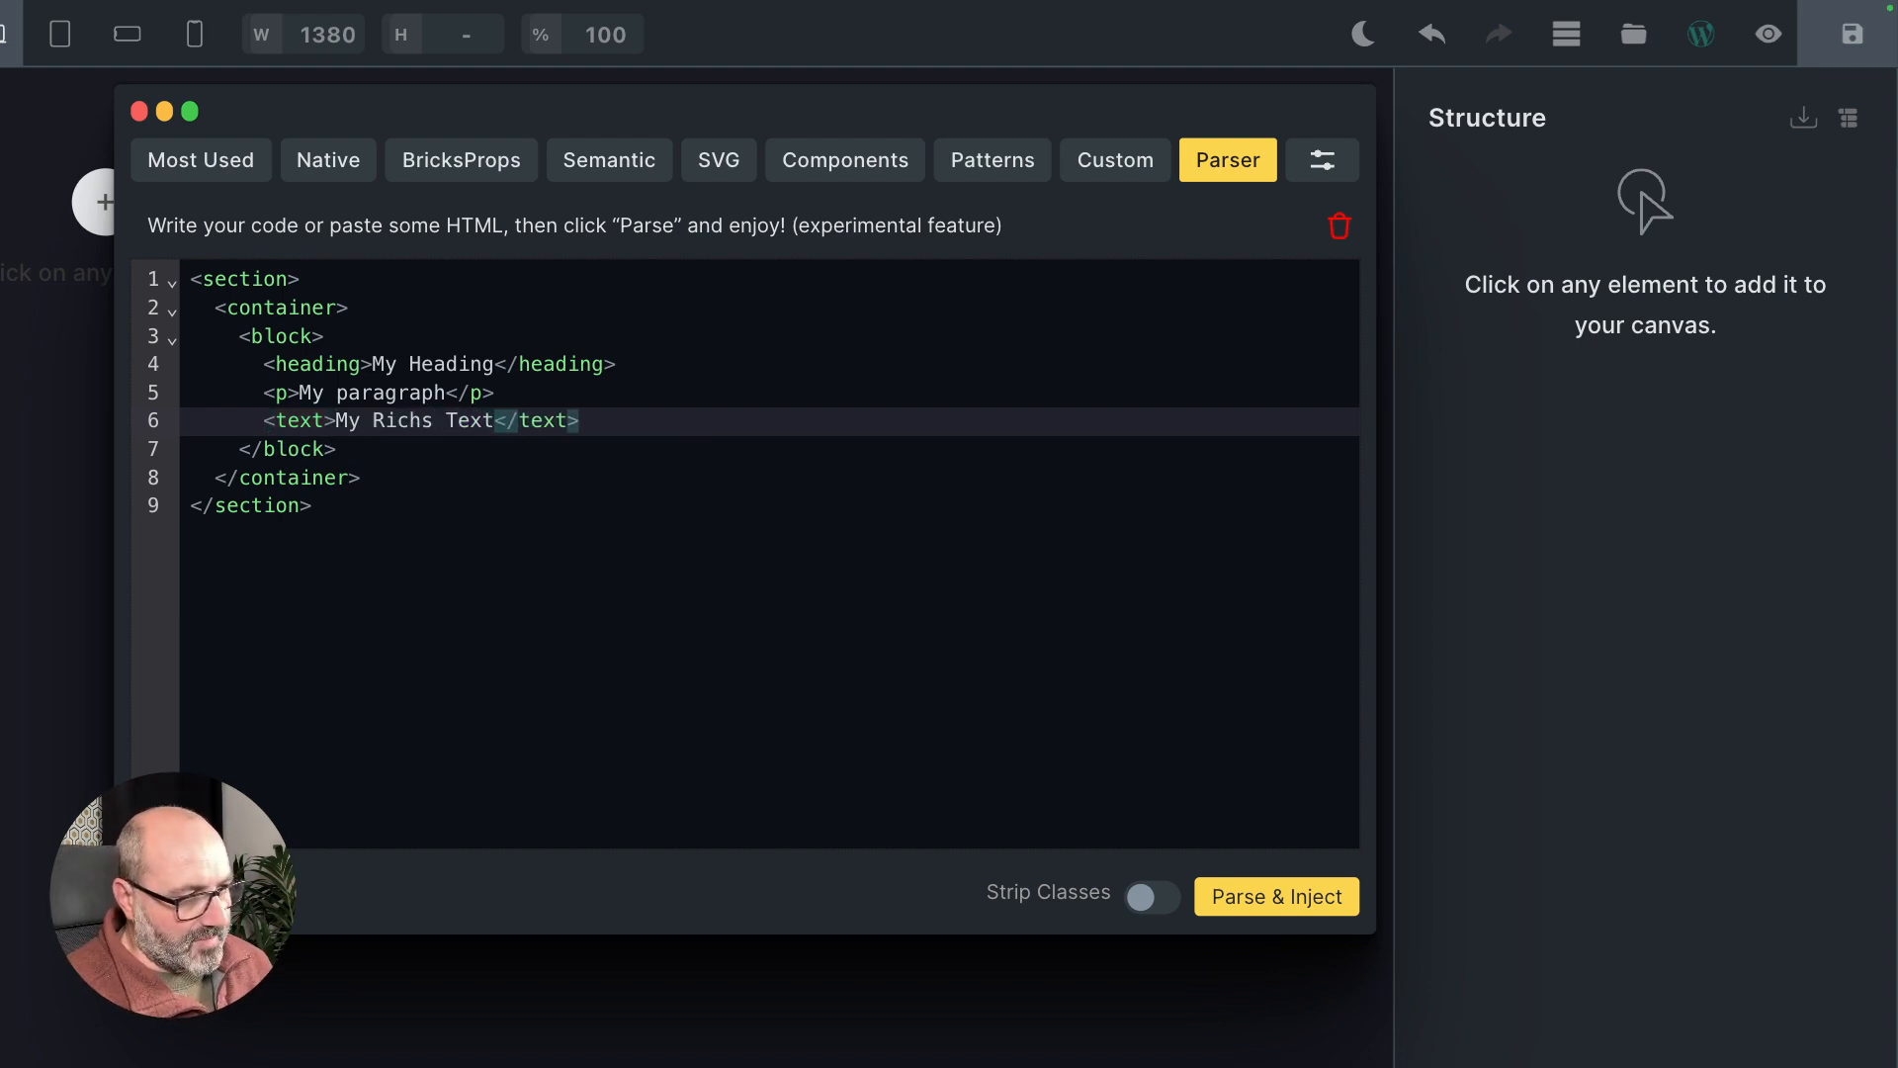
key("Left")
key("Left")
key("Left")
key("Left")
key("Left")
key("Left")
key("Delete")
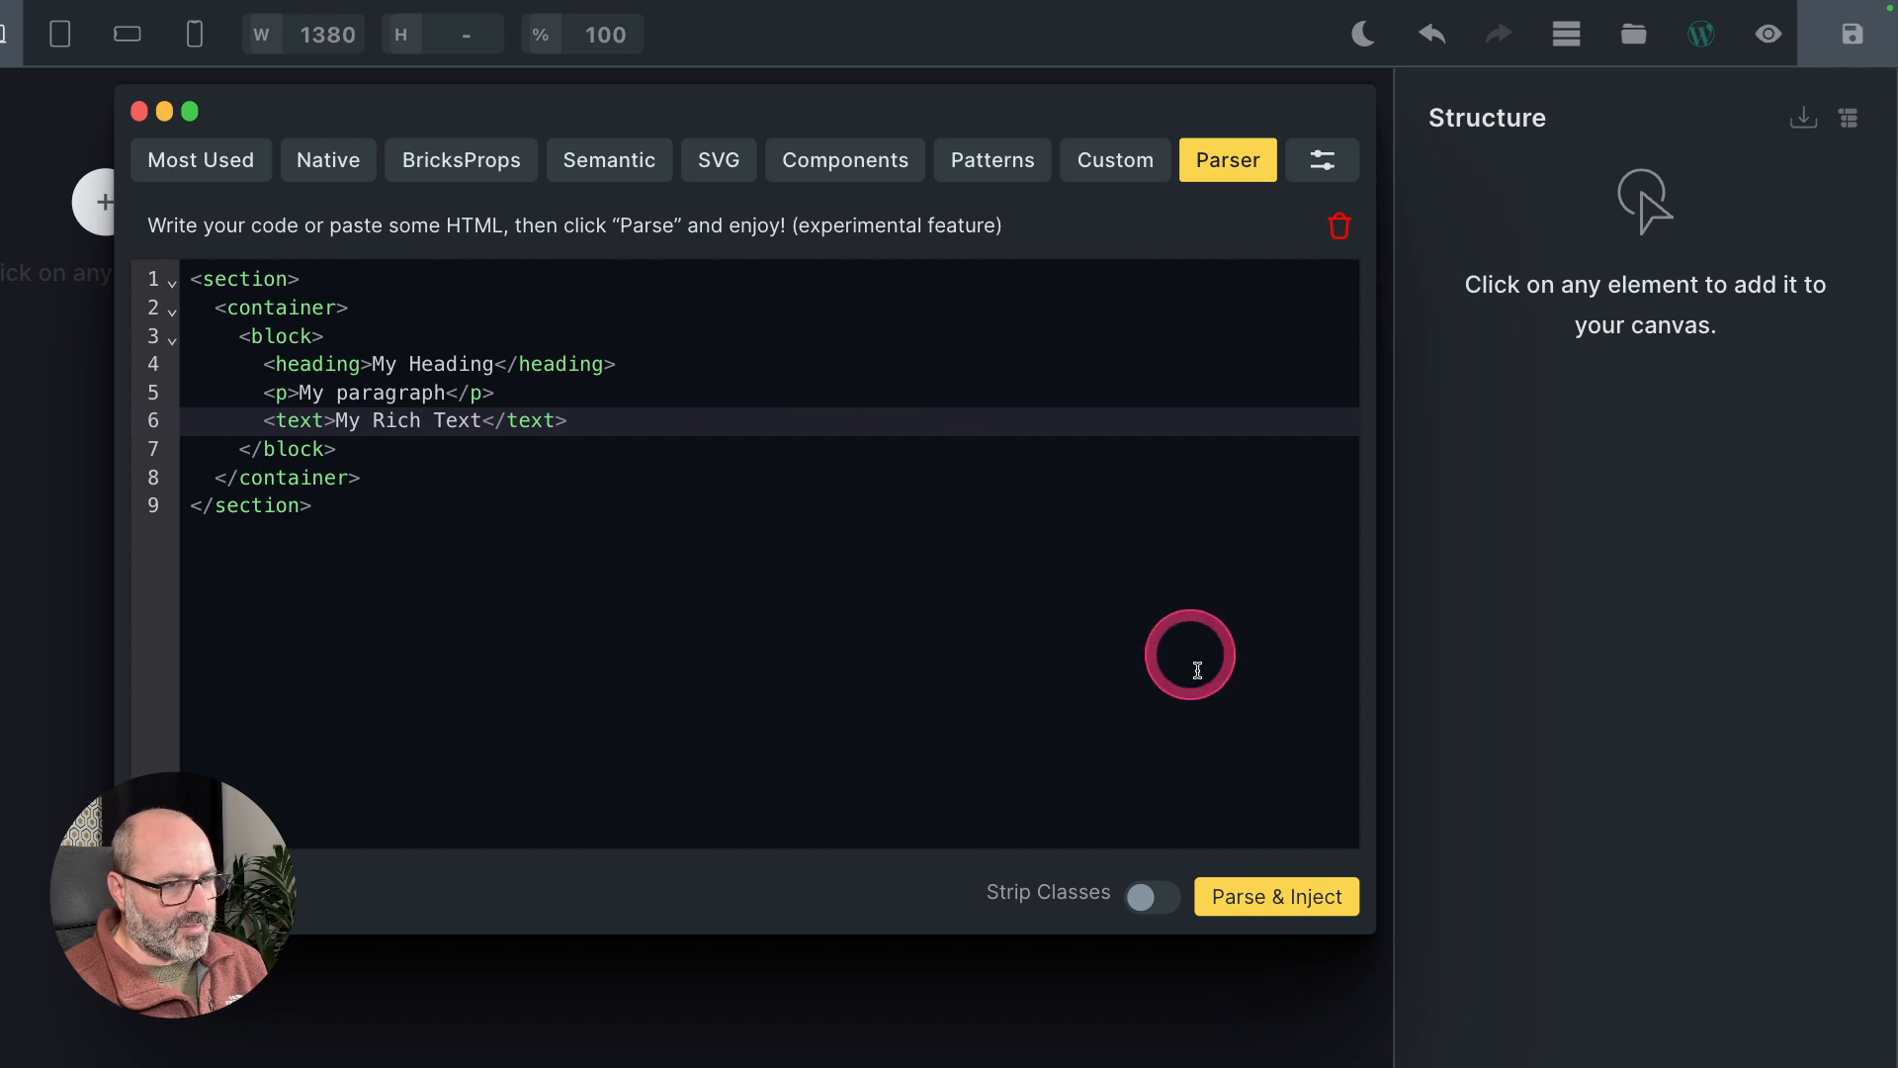
left_click(1290, 907)
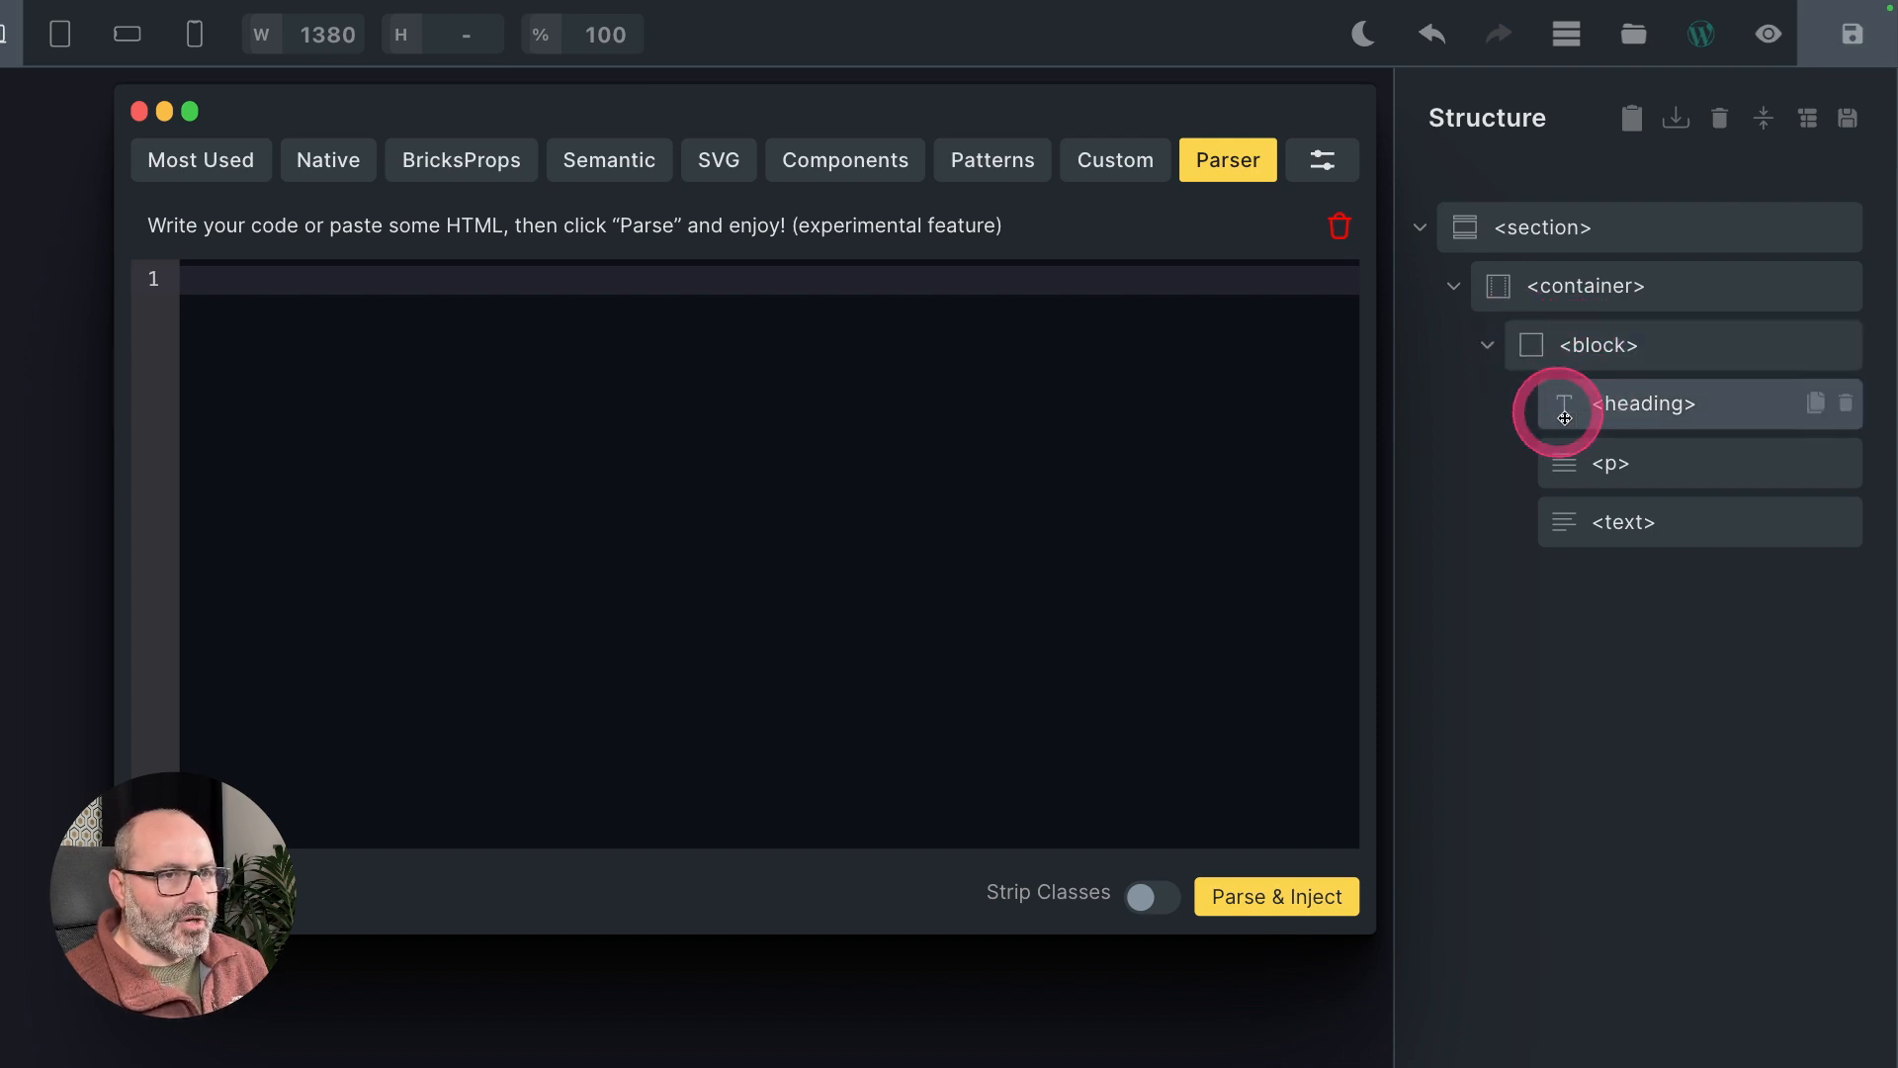
Inspect the settings of the injected heading, paragraph, text, block, container and section elements one by one
left_click(1613, 409)
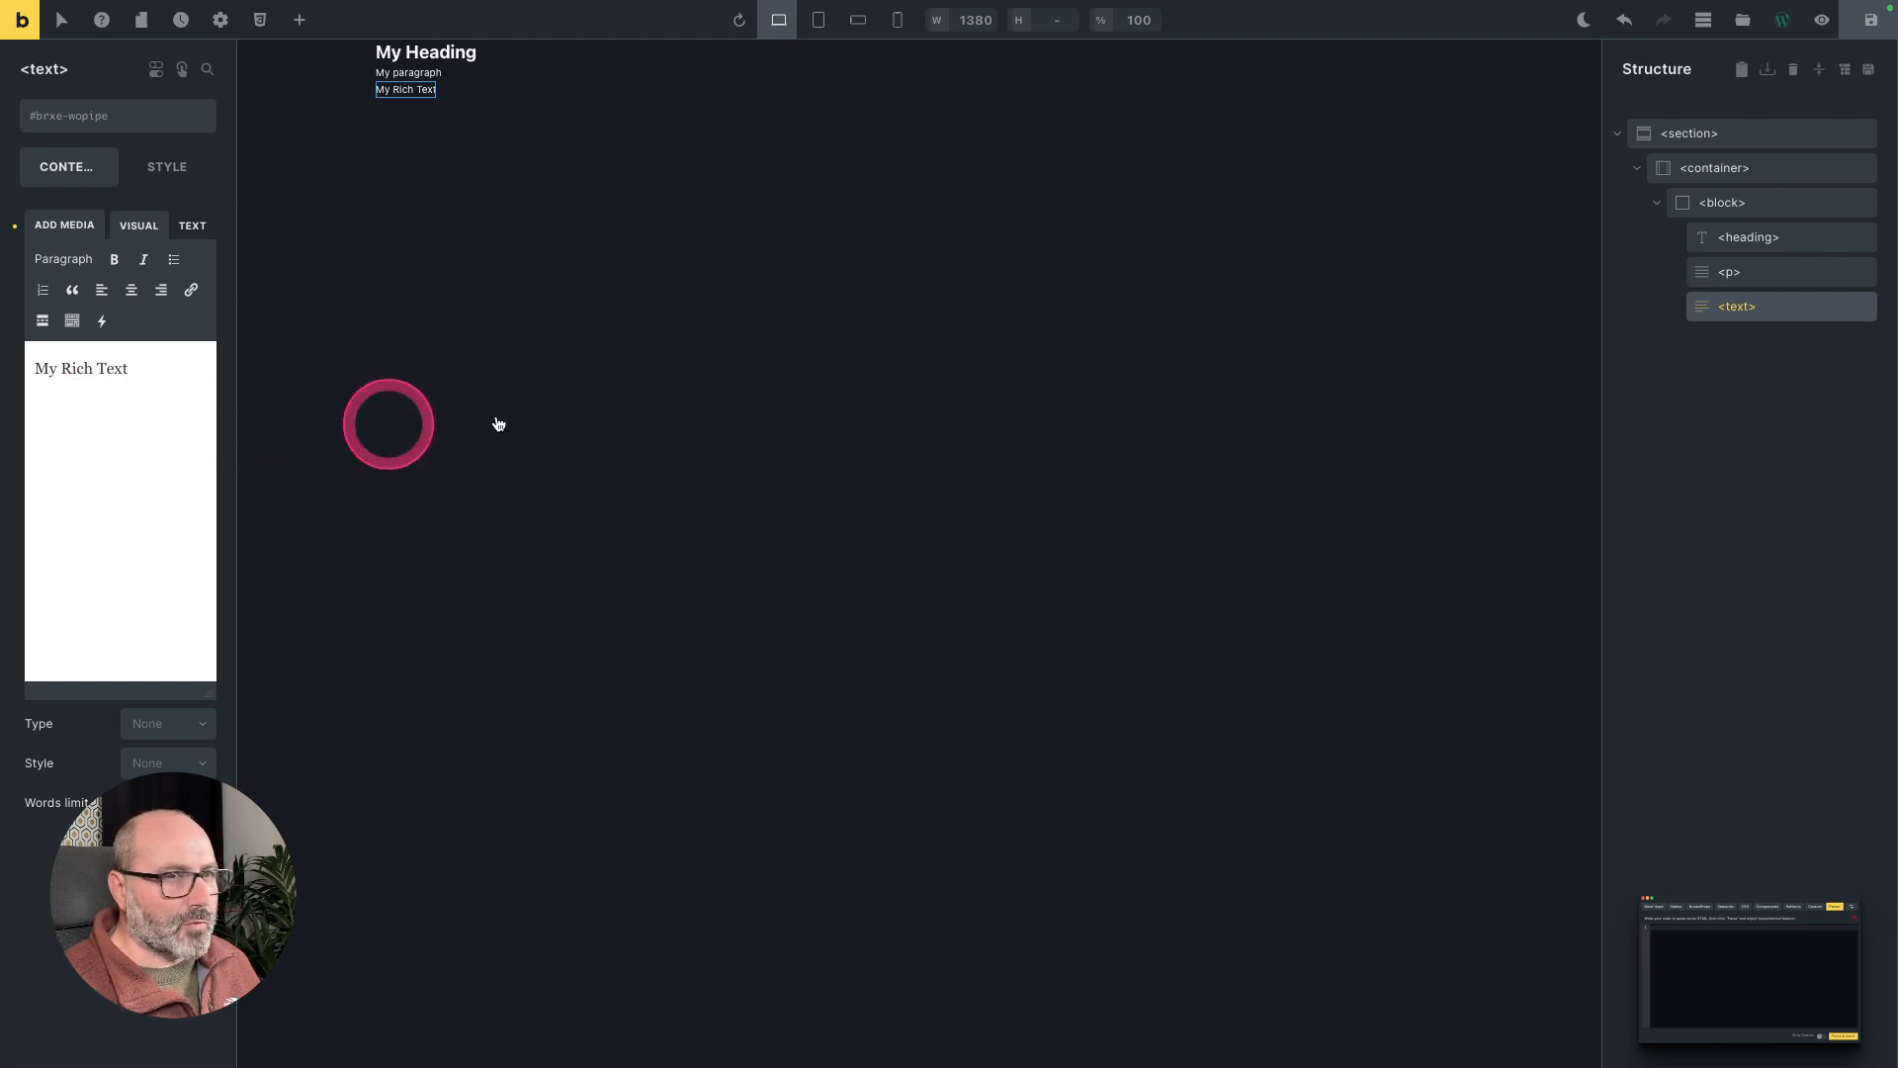
left_click(1769, 272)
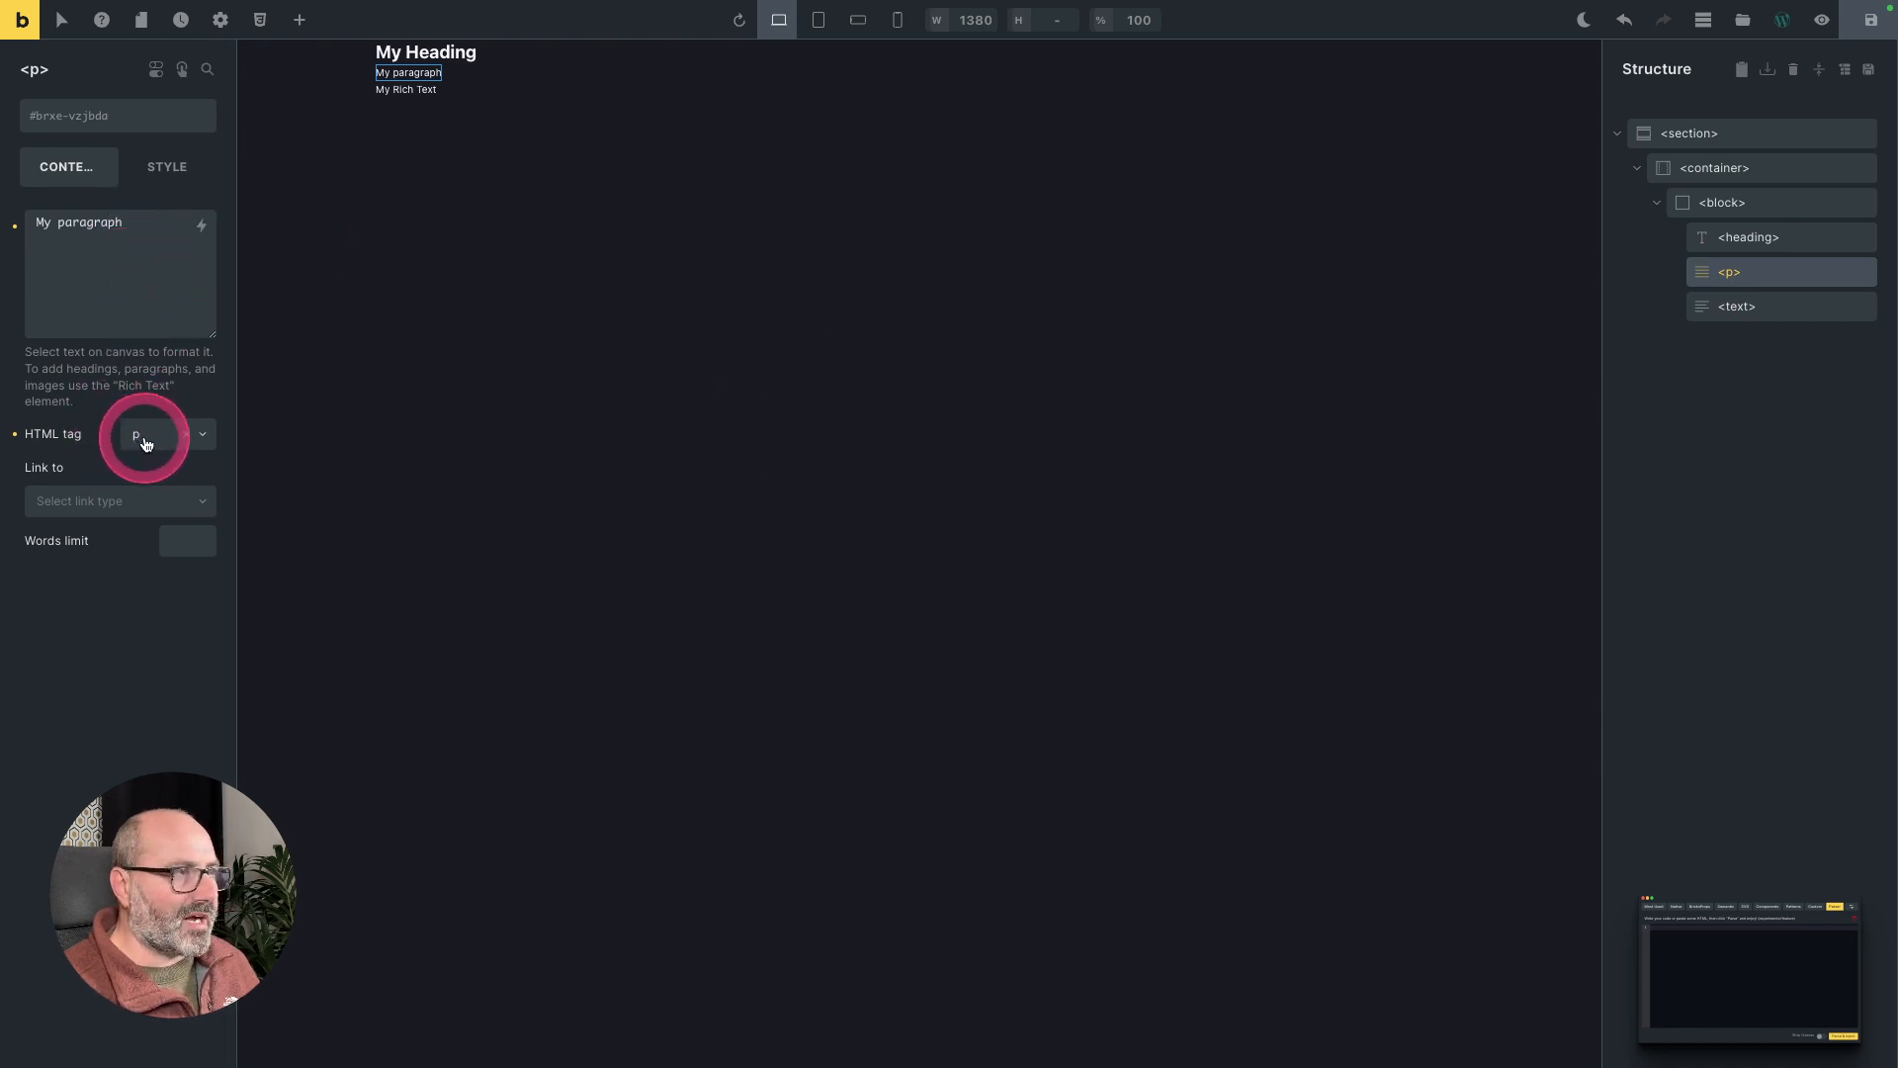
left_click(1782, 237)
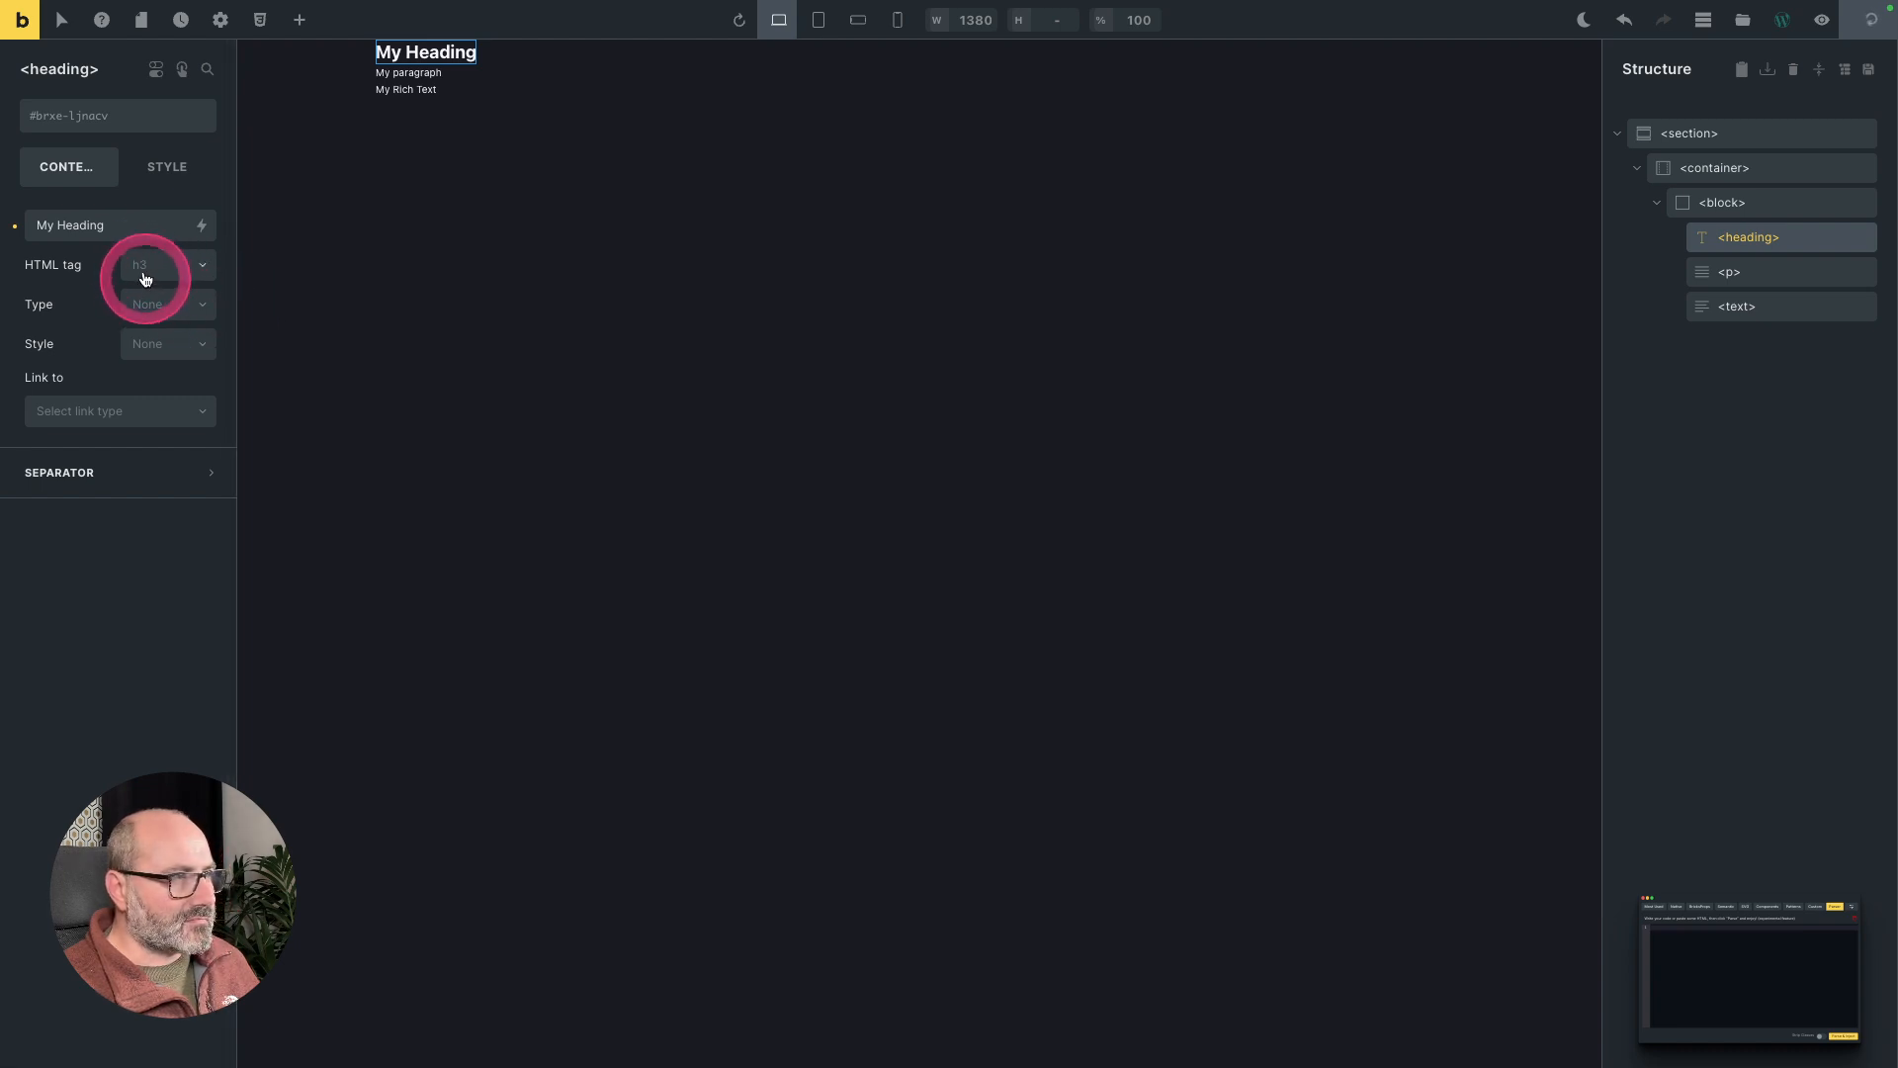
left_click(1725, 198)
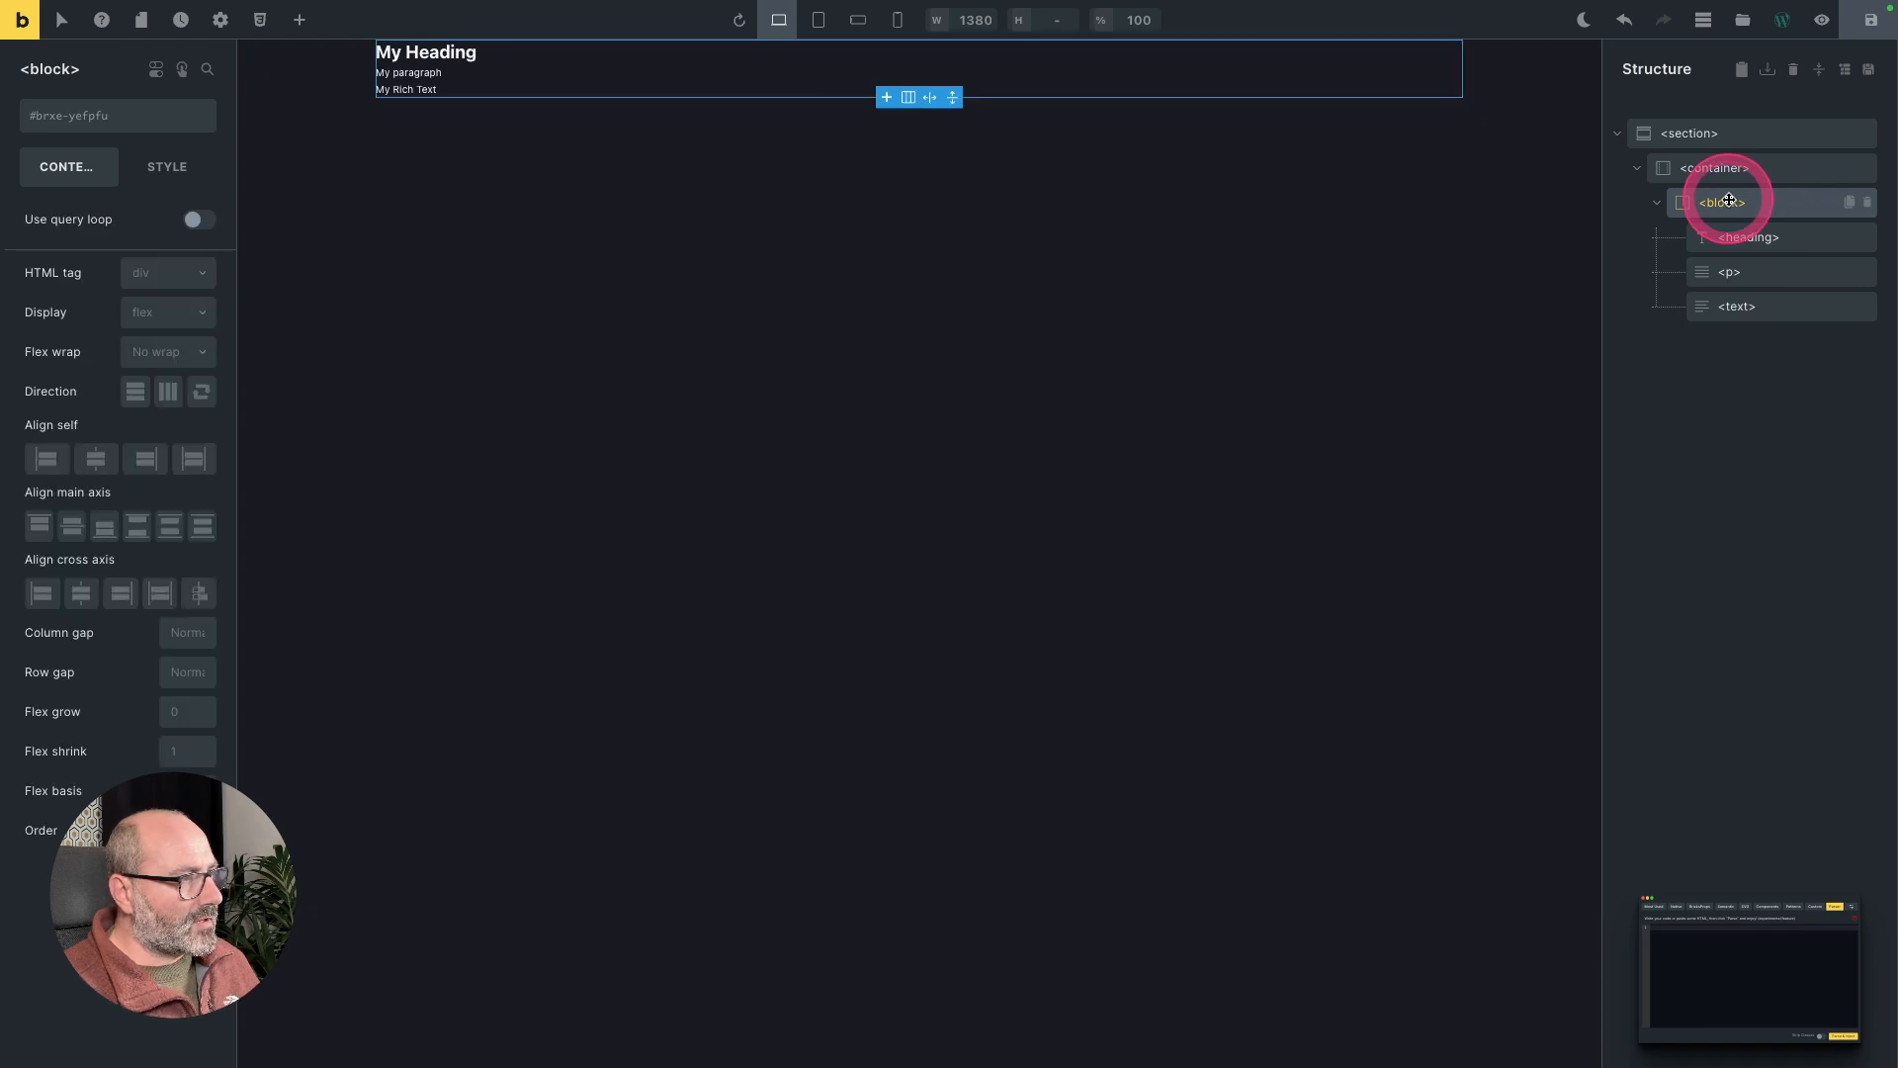
left_click(1729, 199)
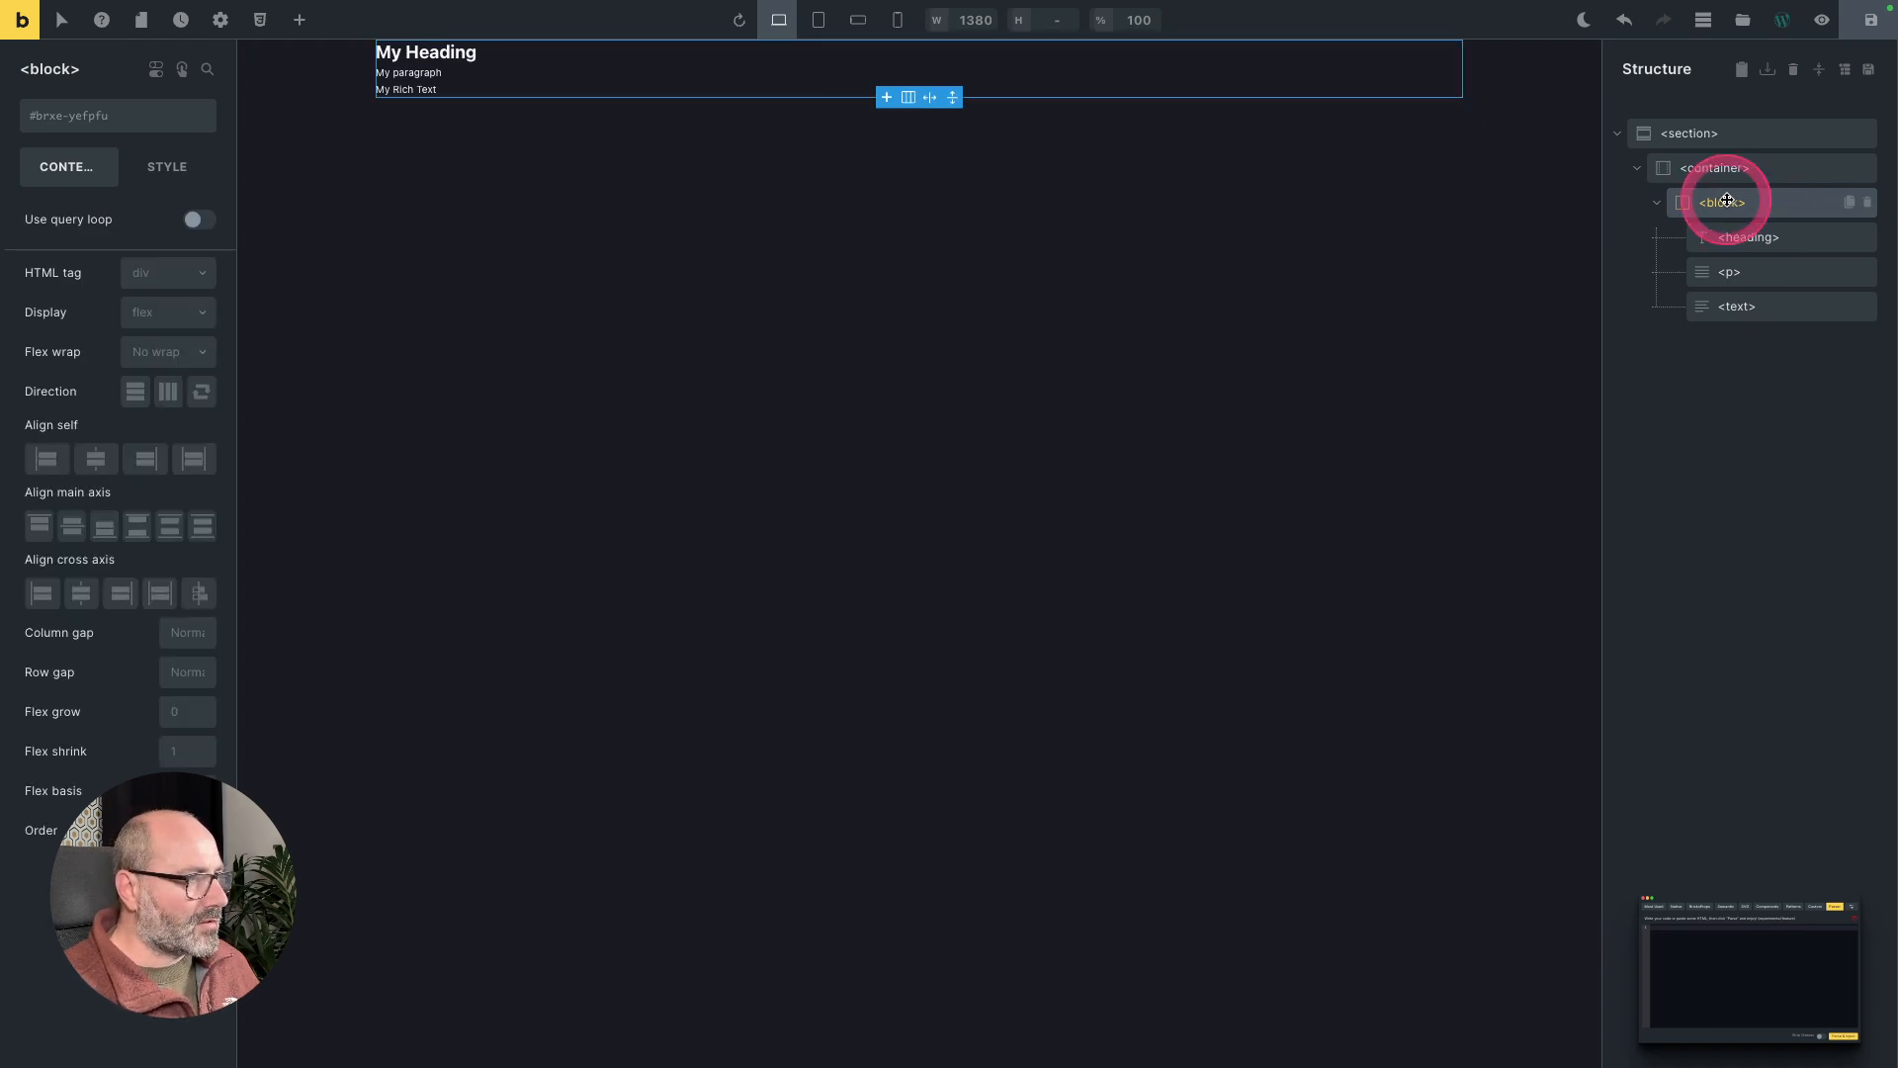
left_click(1722, 163)
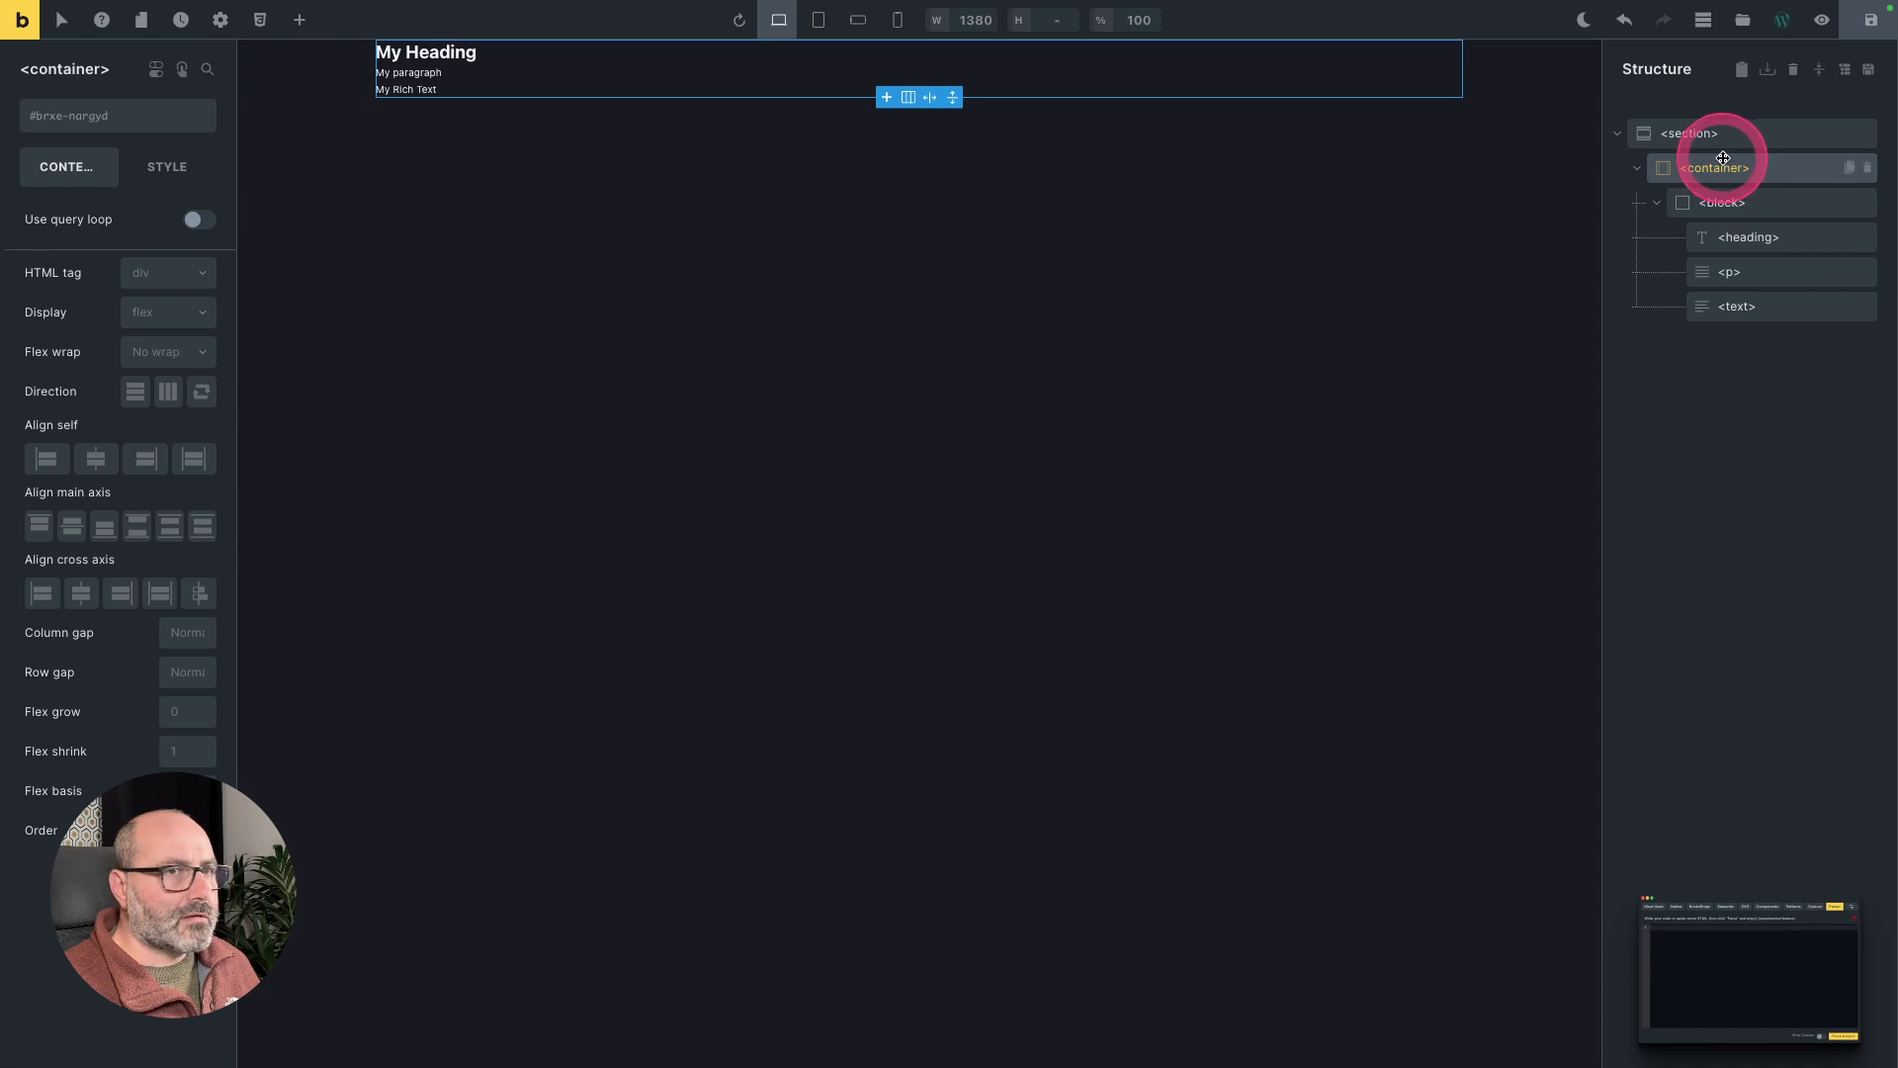
left_click(1720, 135)
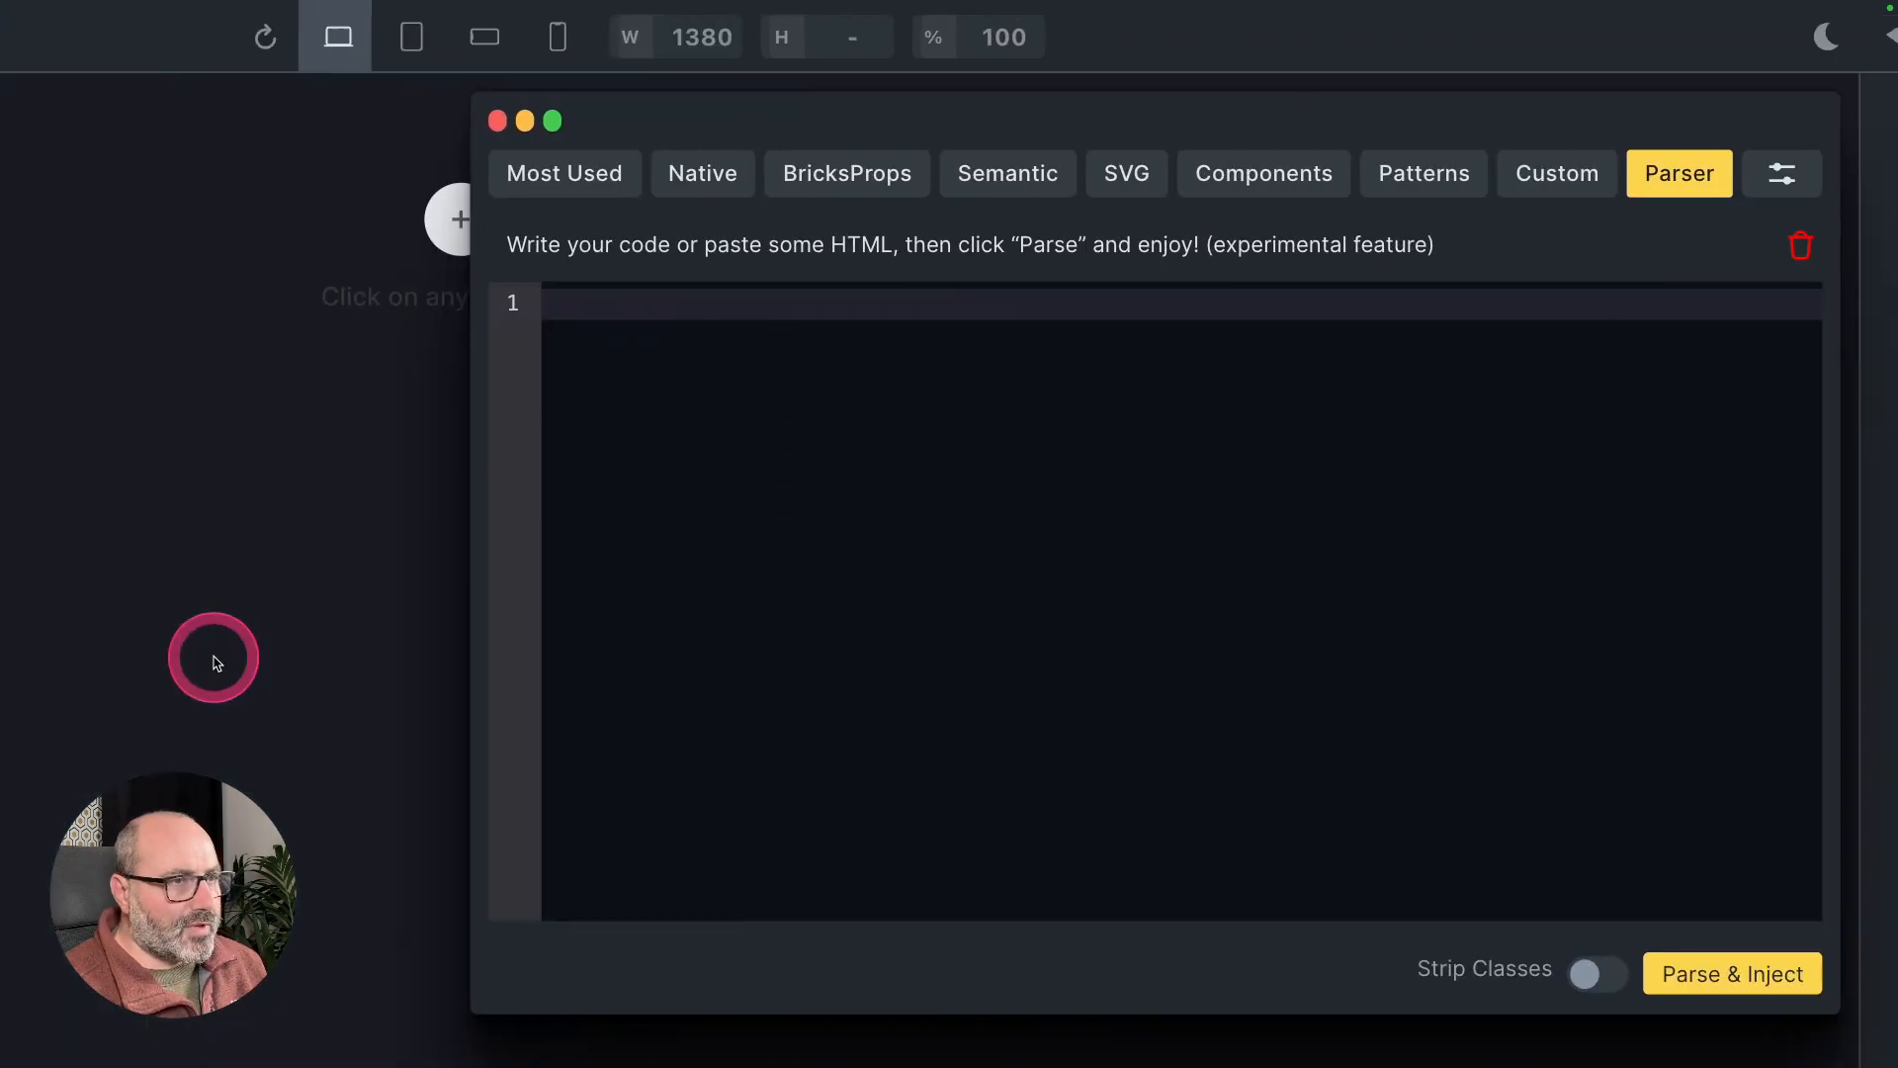
Write a div with a nested oicon element in the parser, parse and inject it, and select the oicon element
left_click(615, 351)
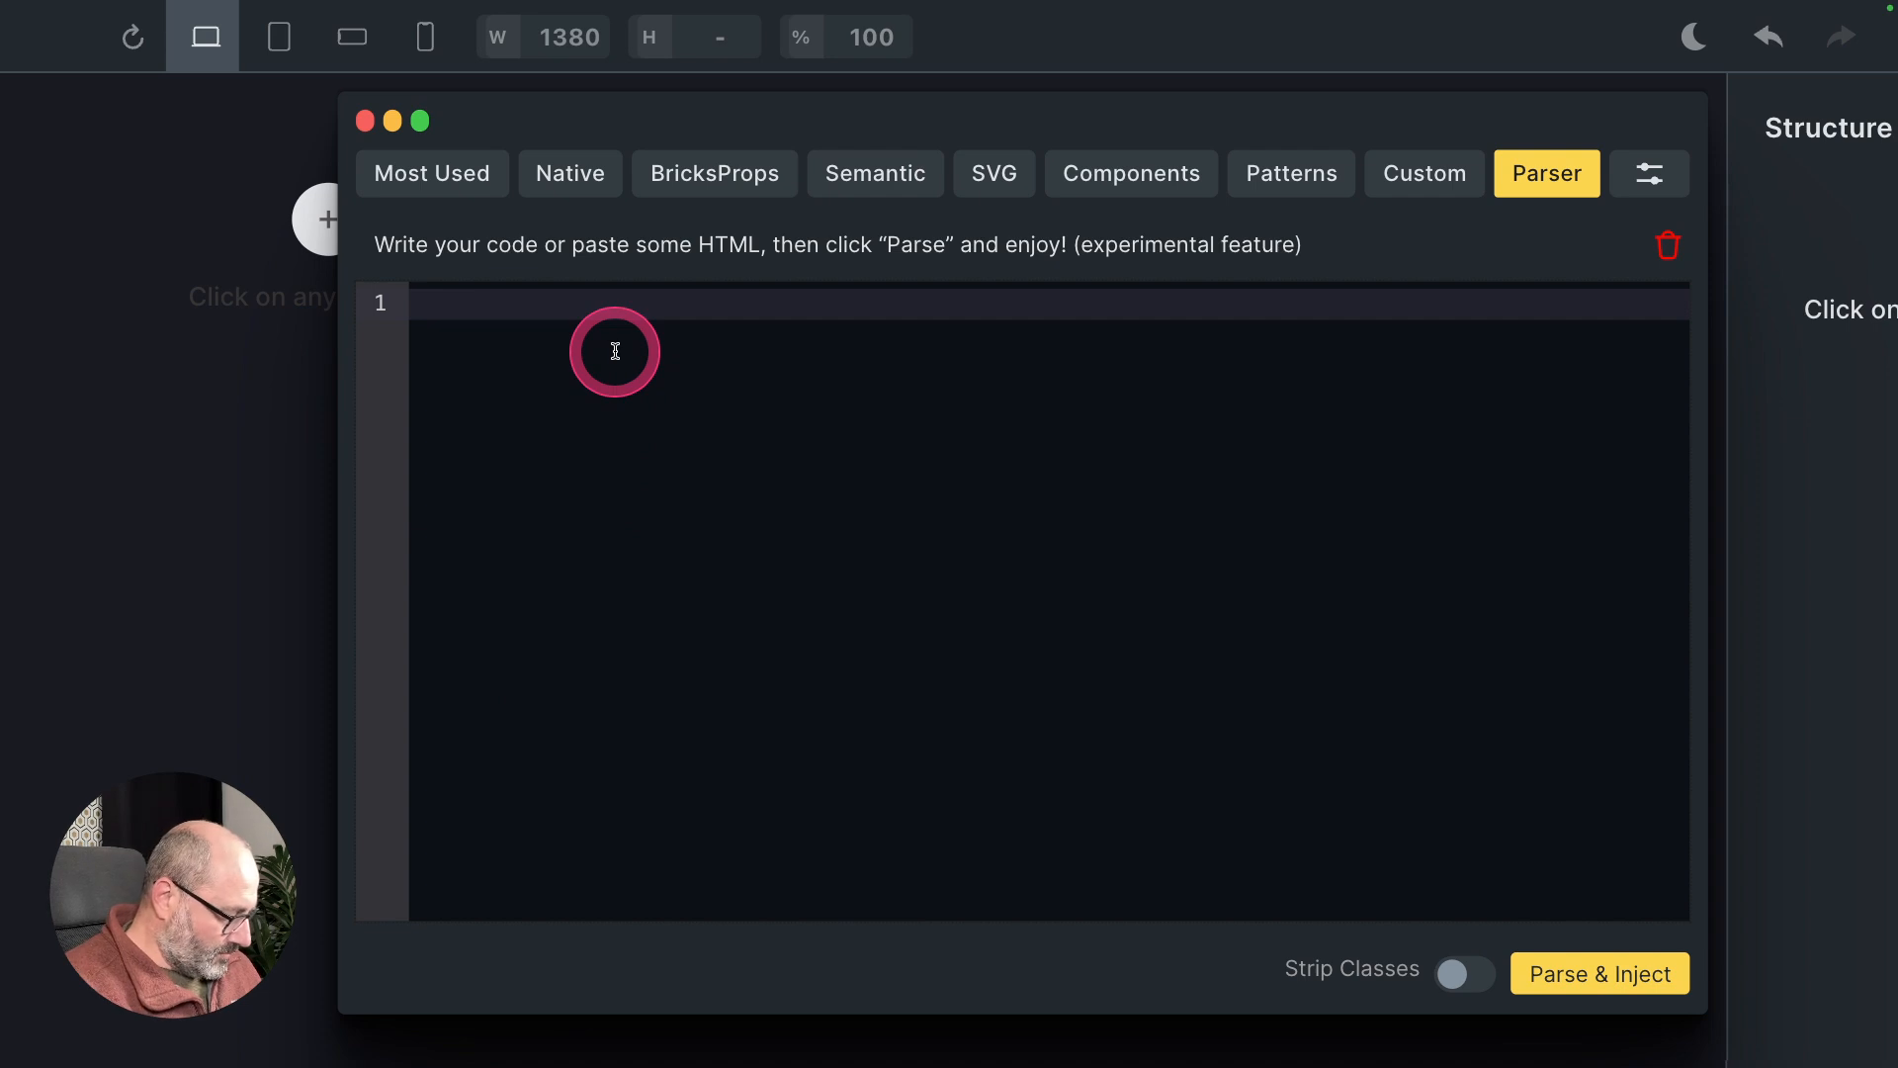
type("<div></div>")
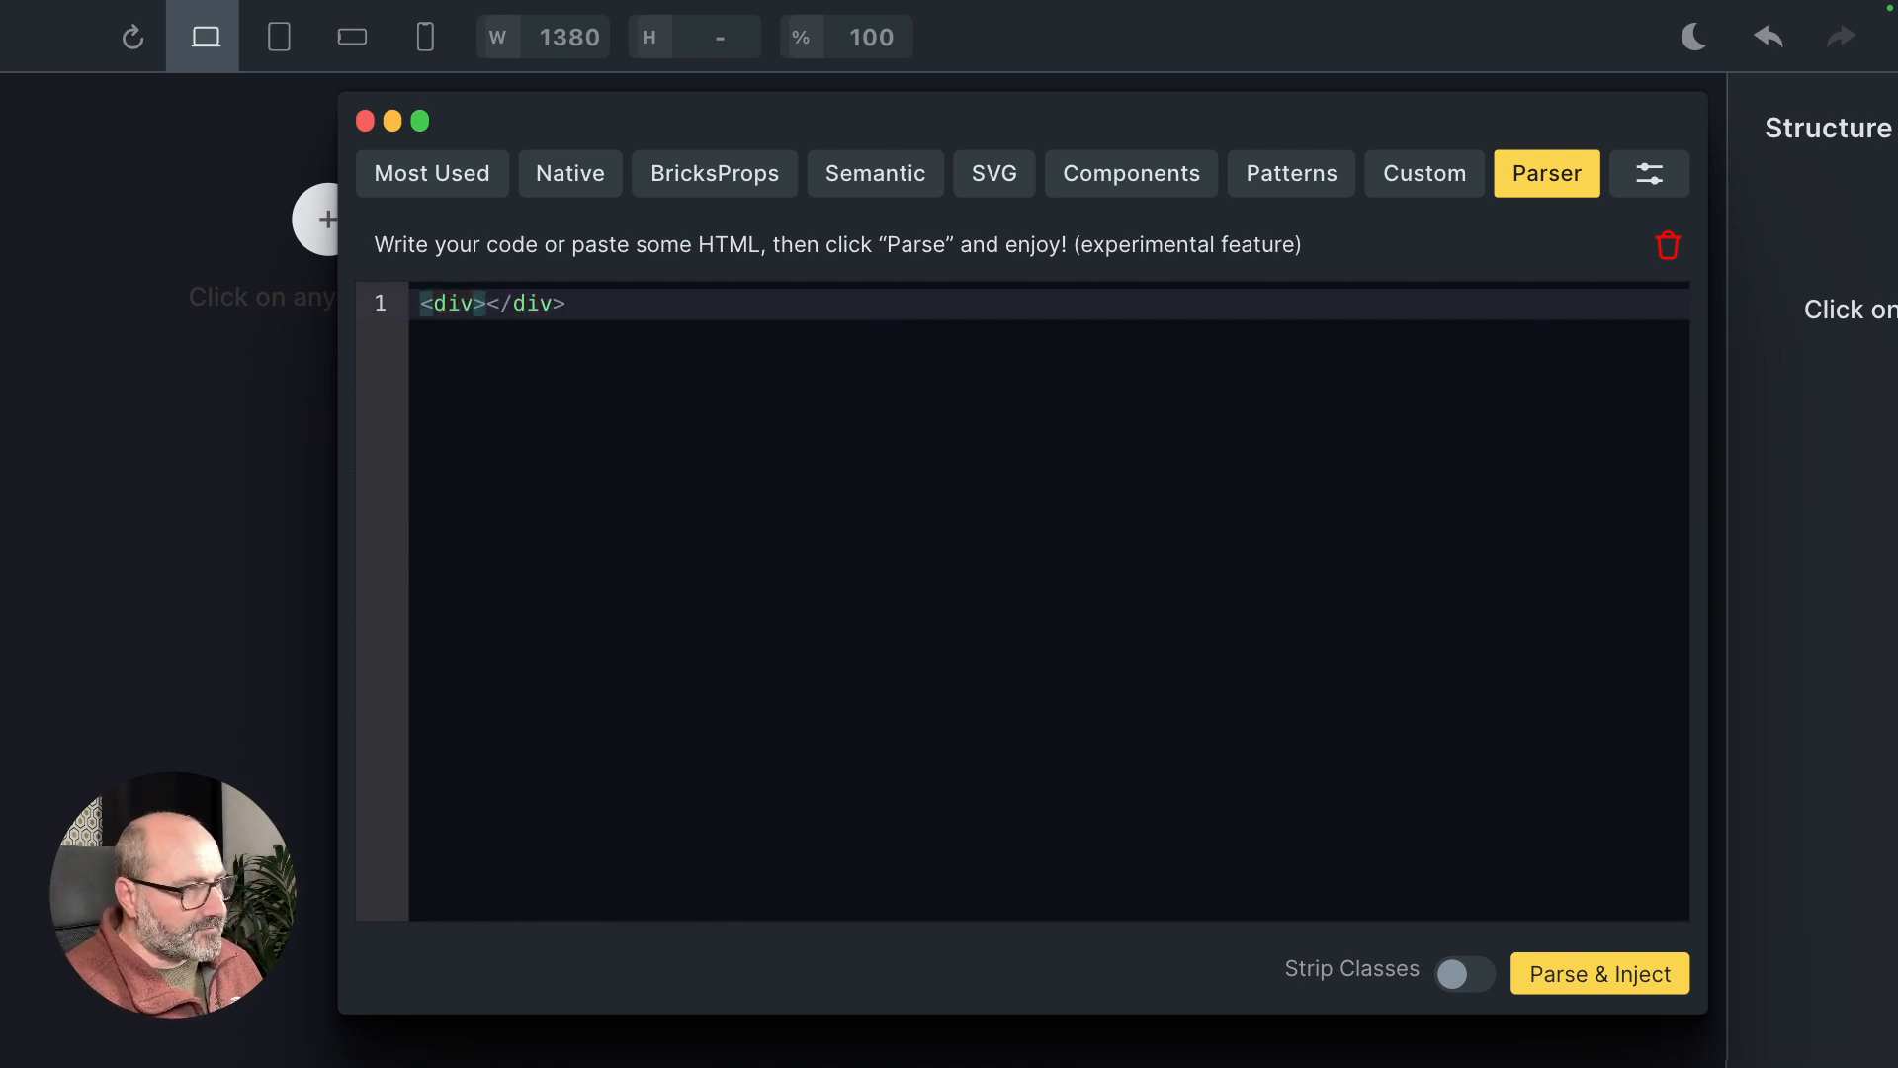
key("Return")
type("<oicon")
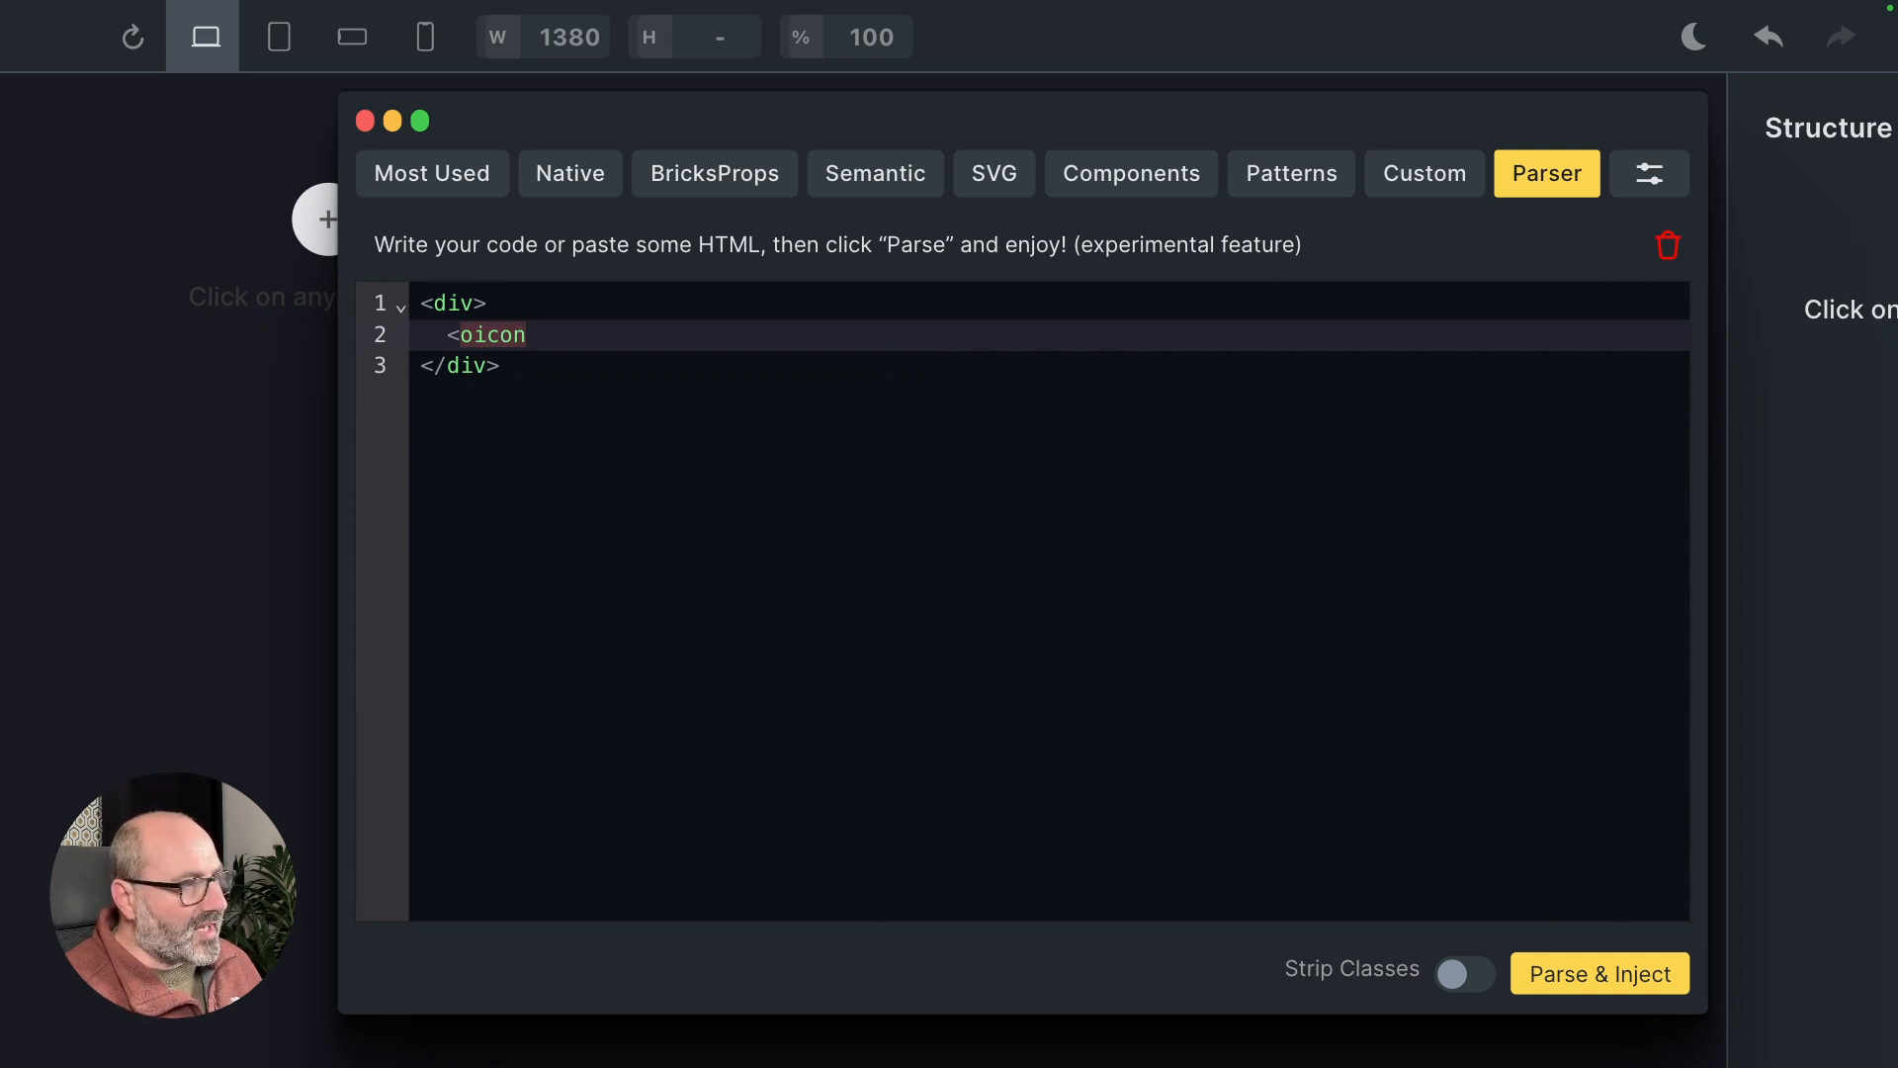
type("></oicon>")
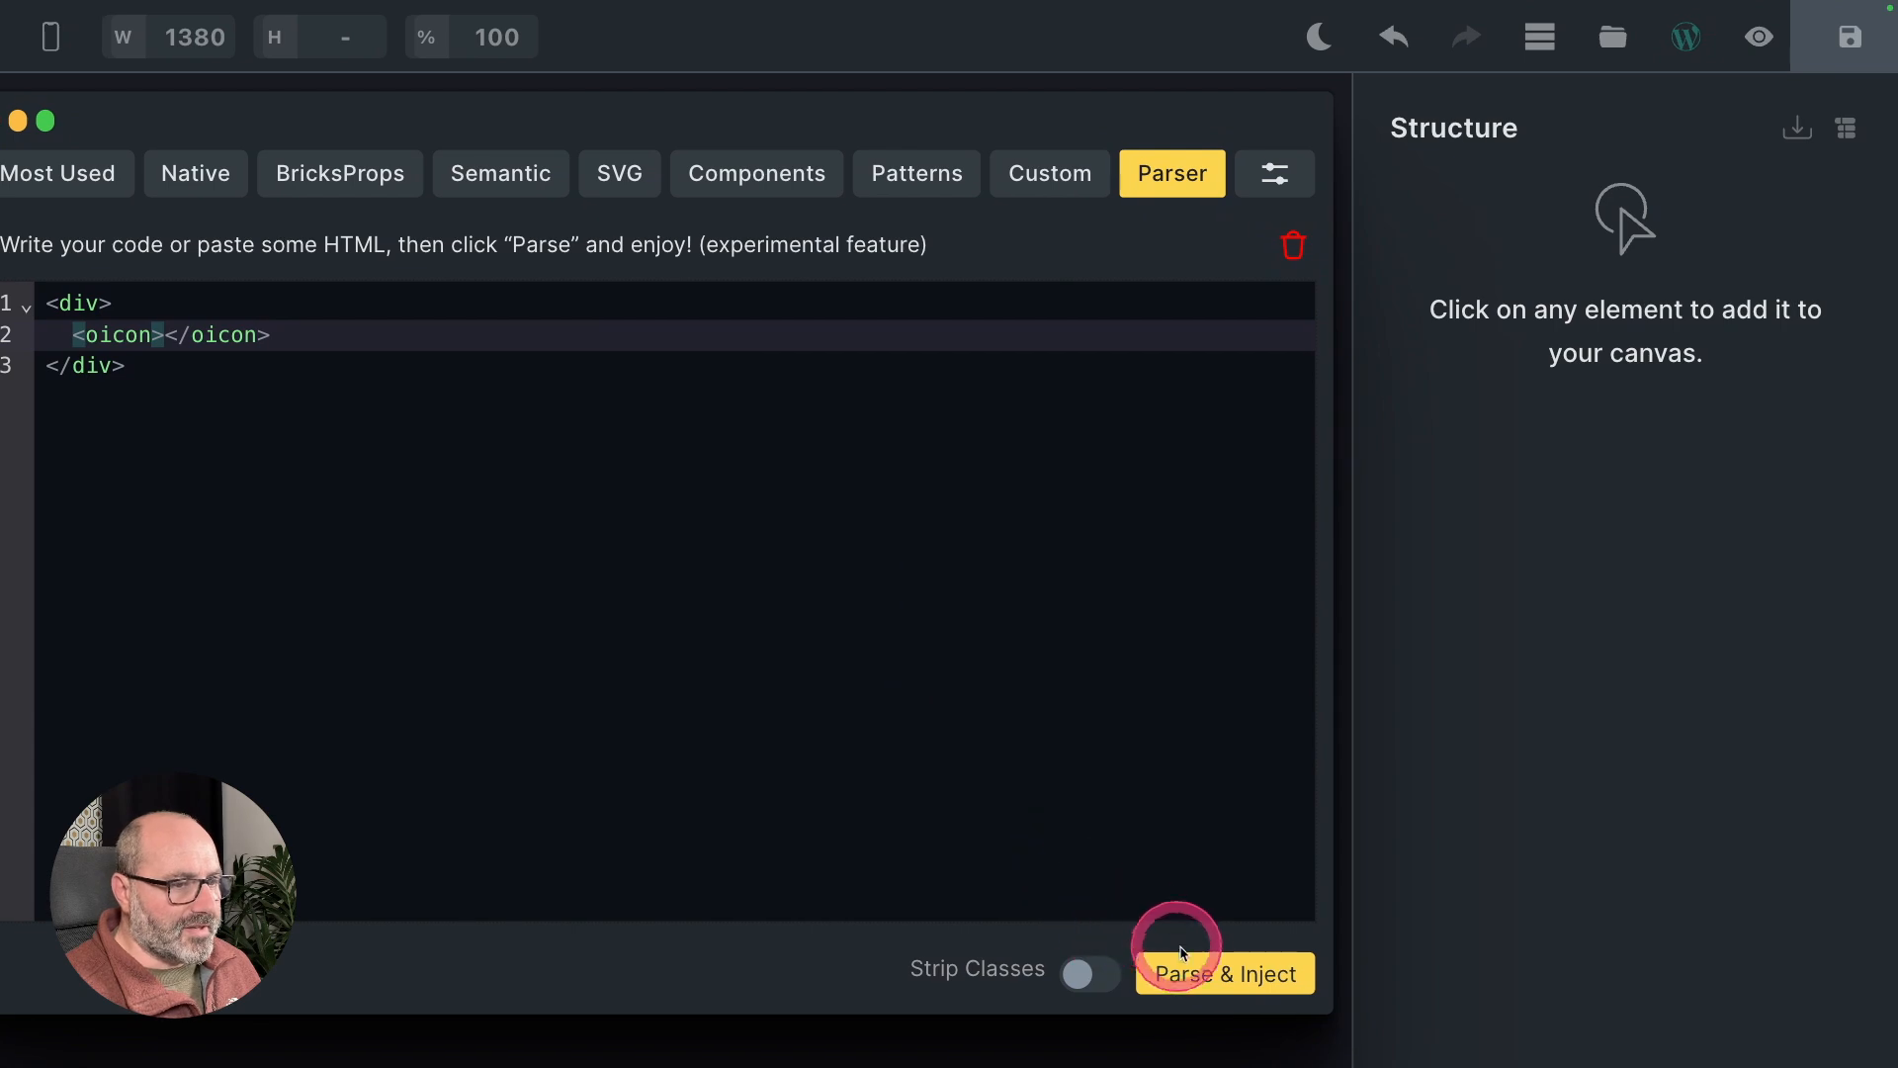
left_click(1189, 971)
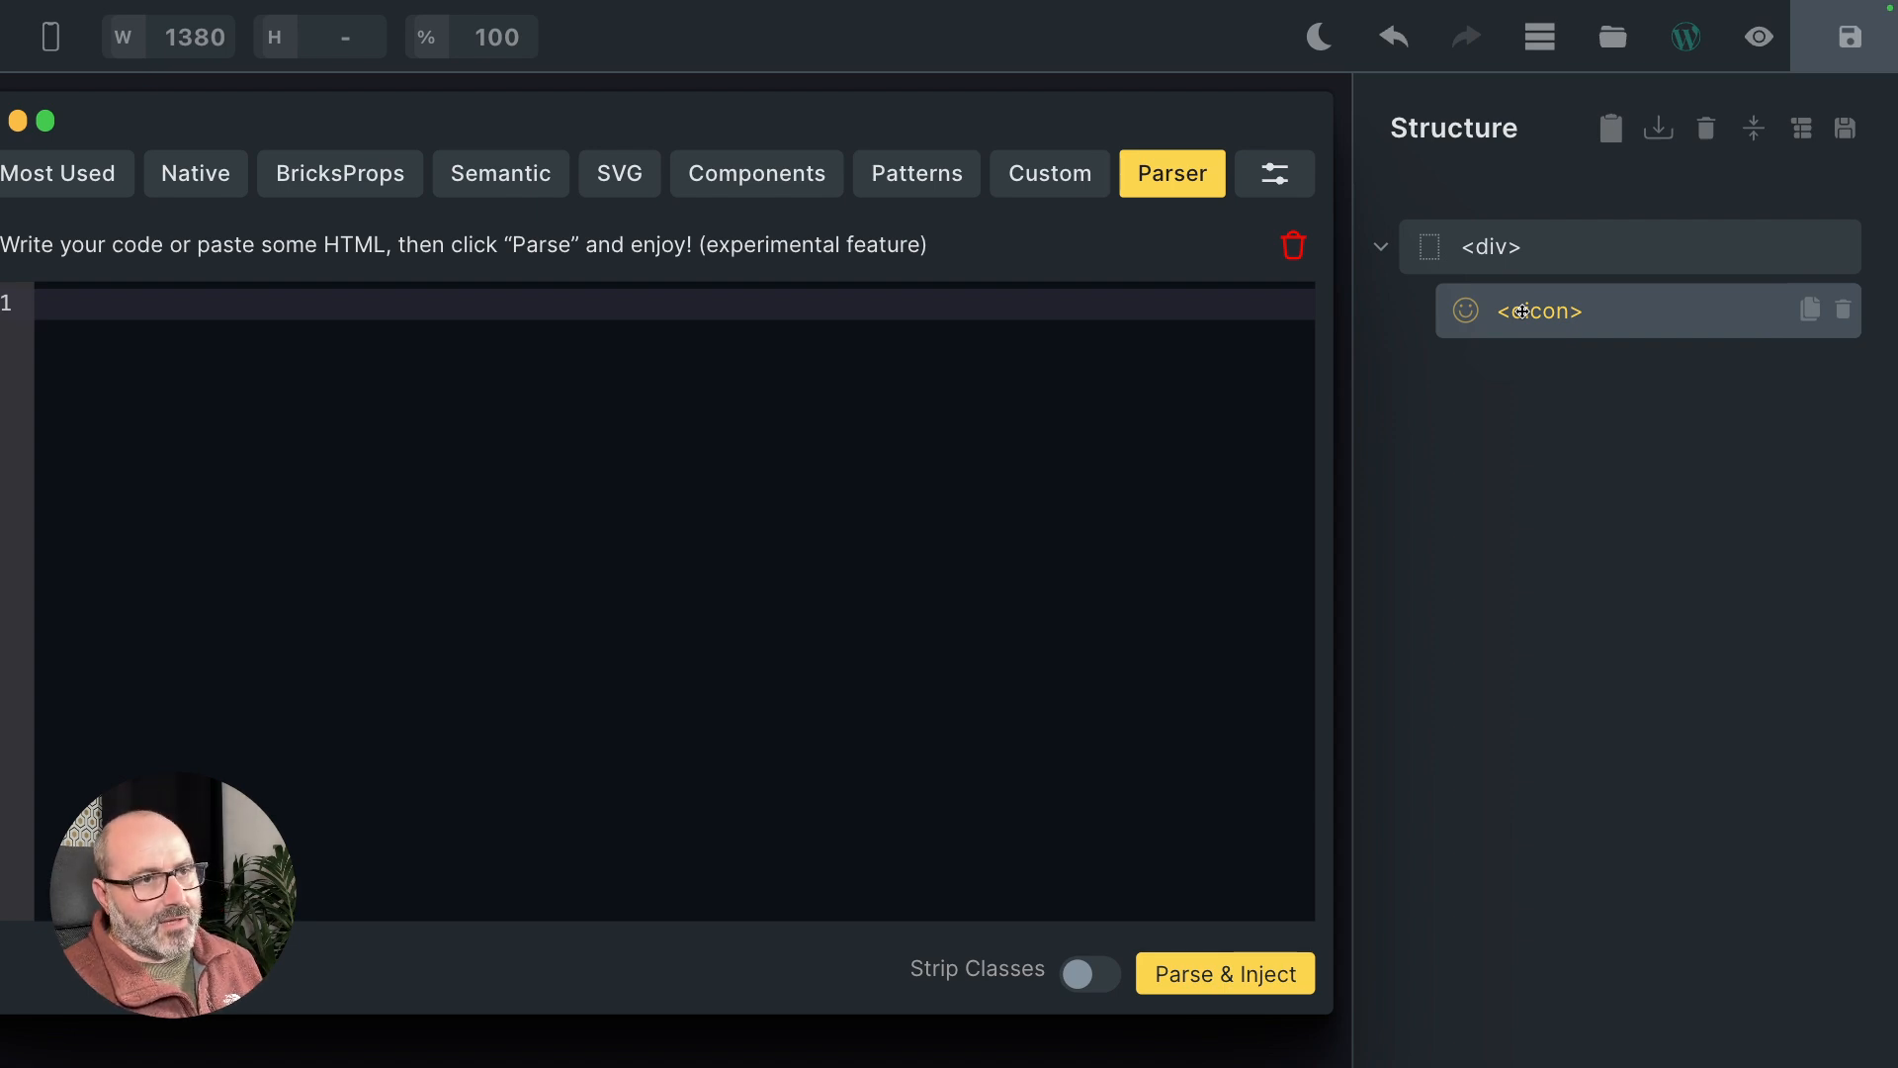
left_click(1528, 310)
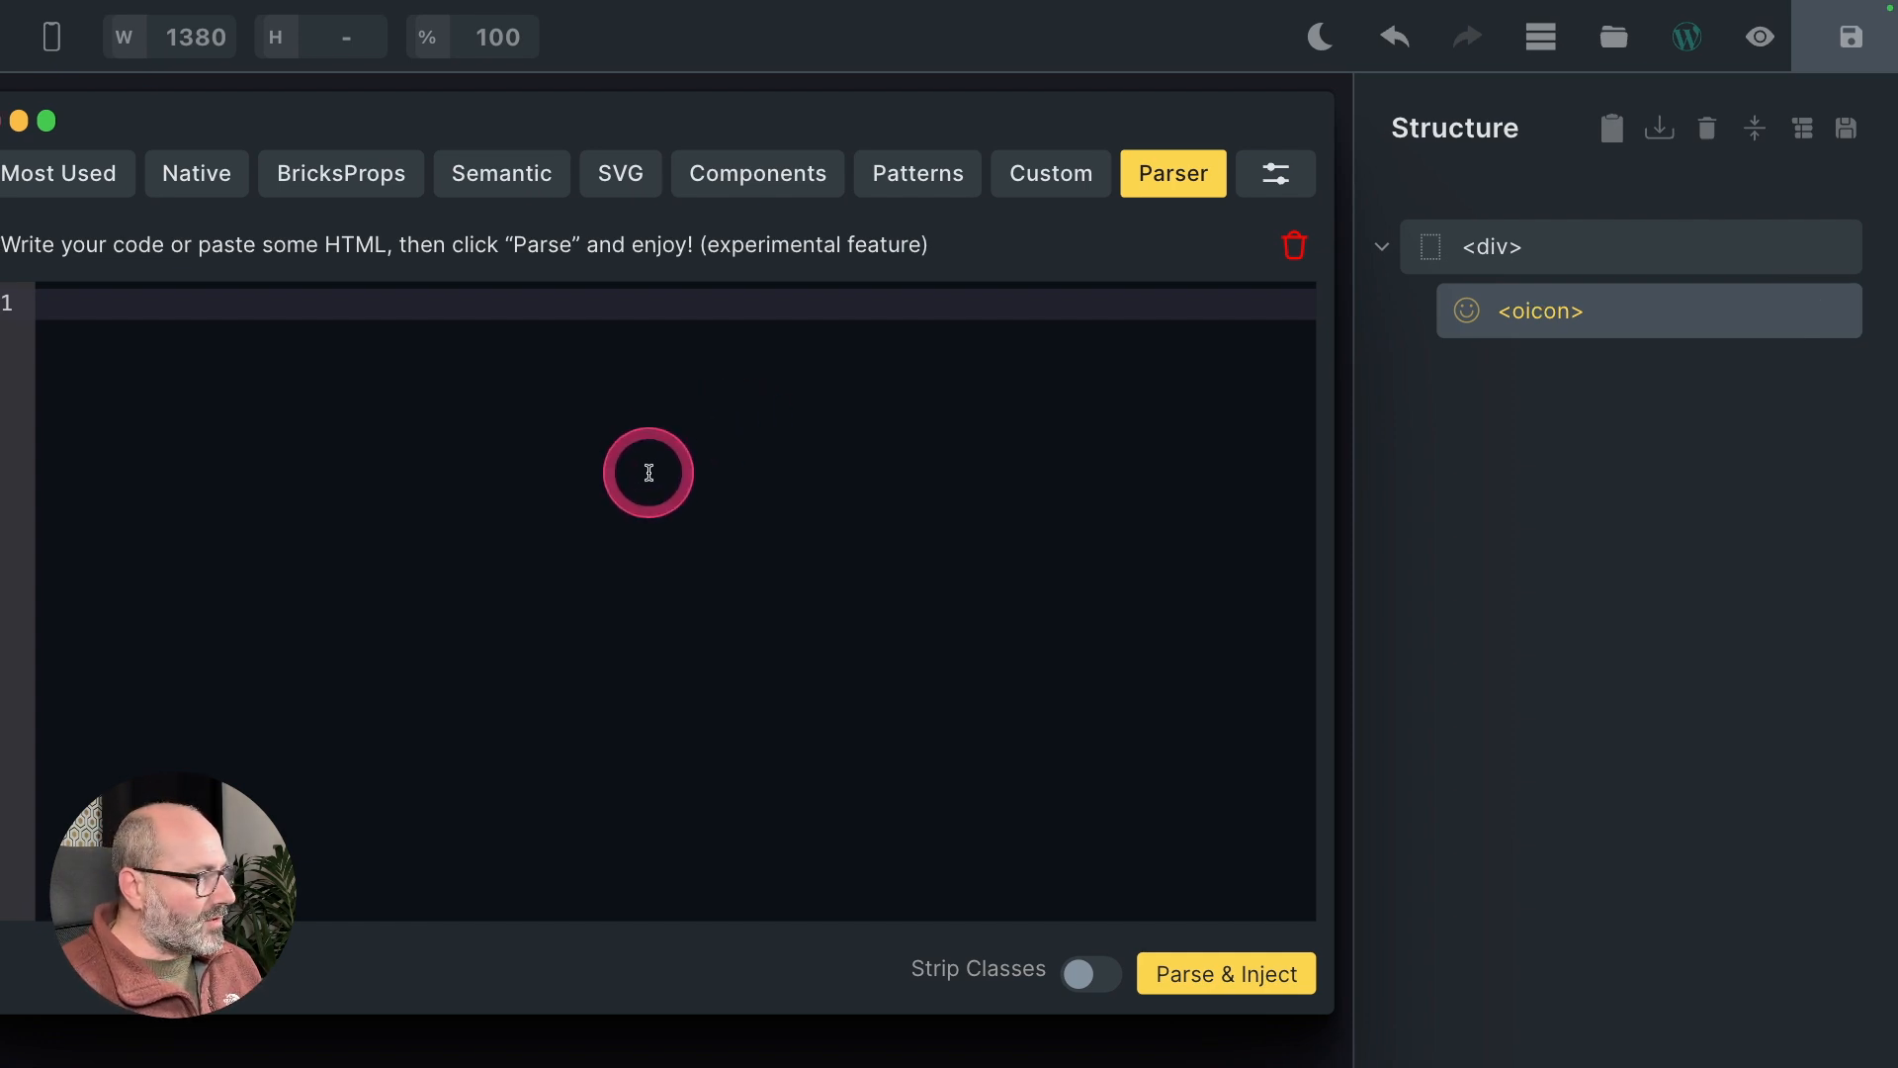
Write the shorthand section.o-height-full#my-section in the empty parser editor
left_click(614, 430)
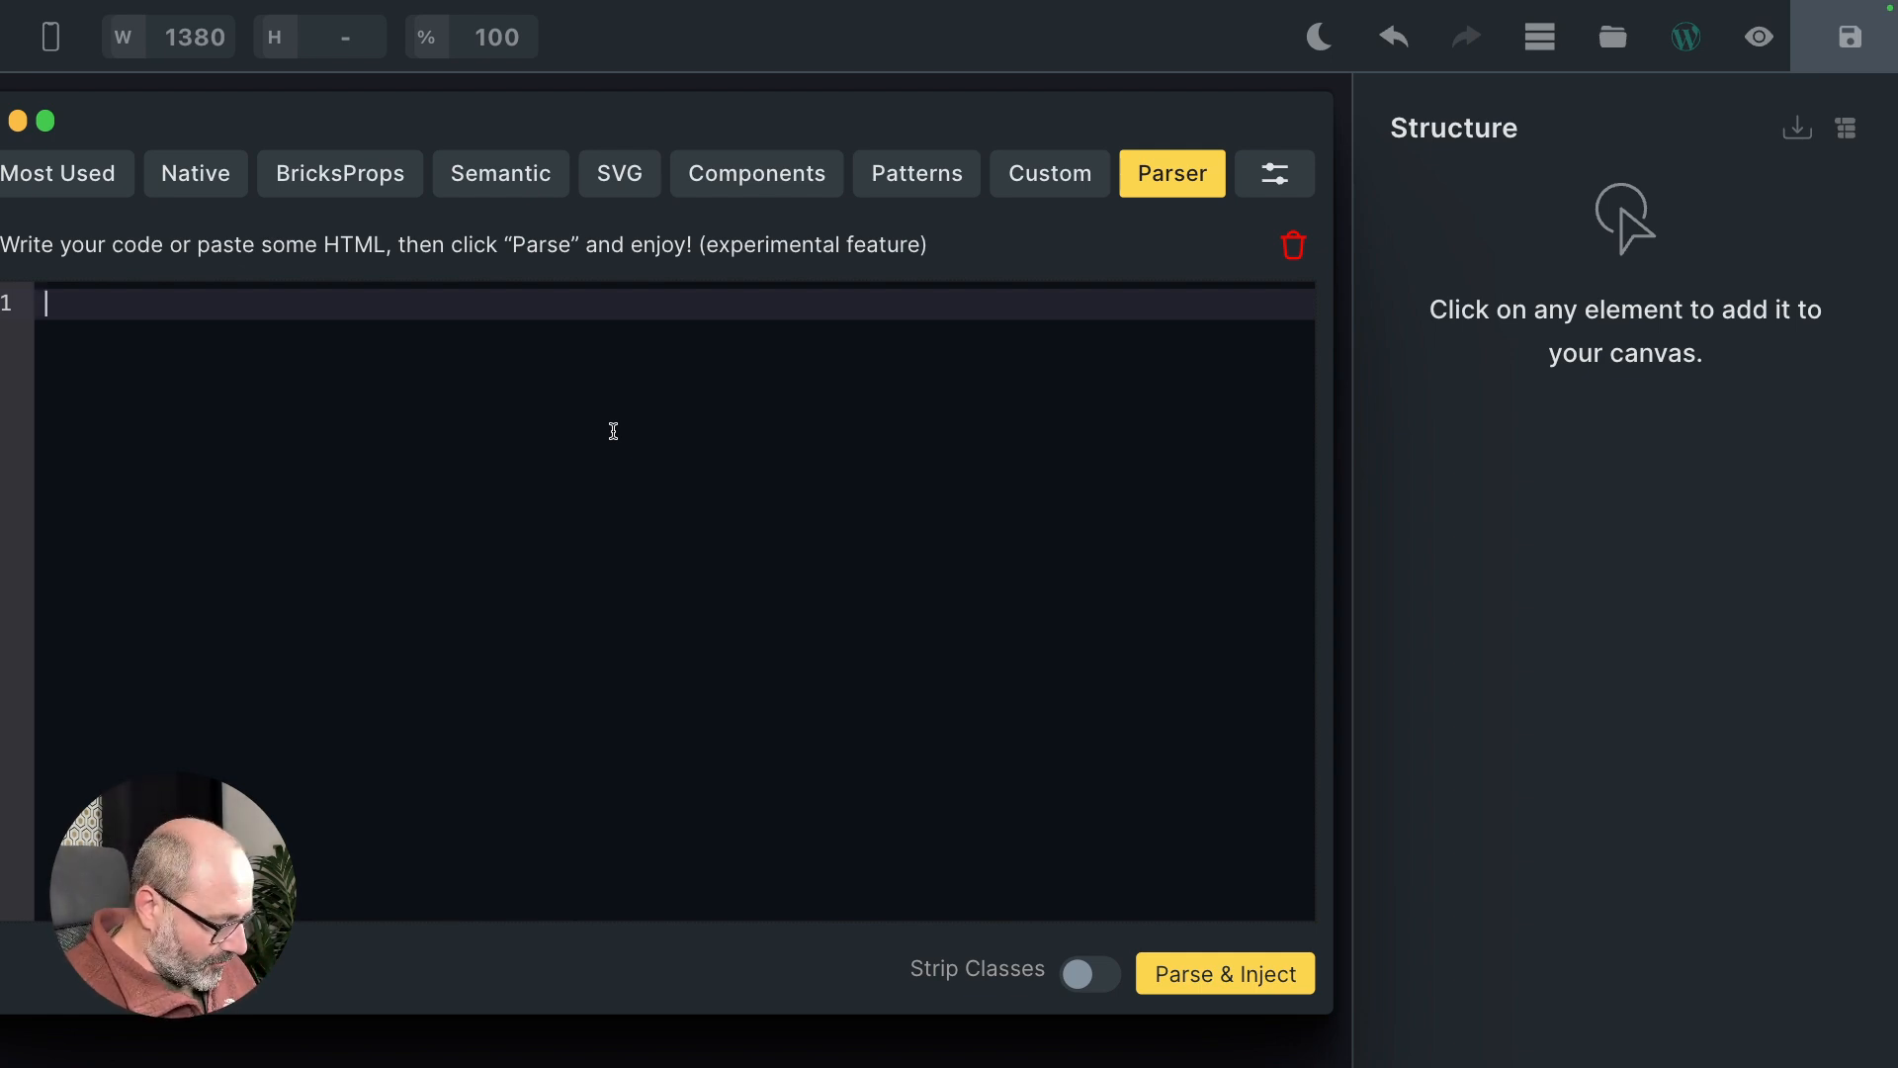
type("section")
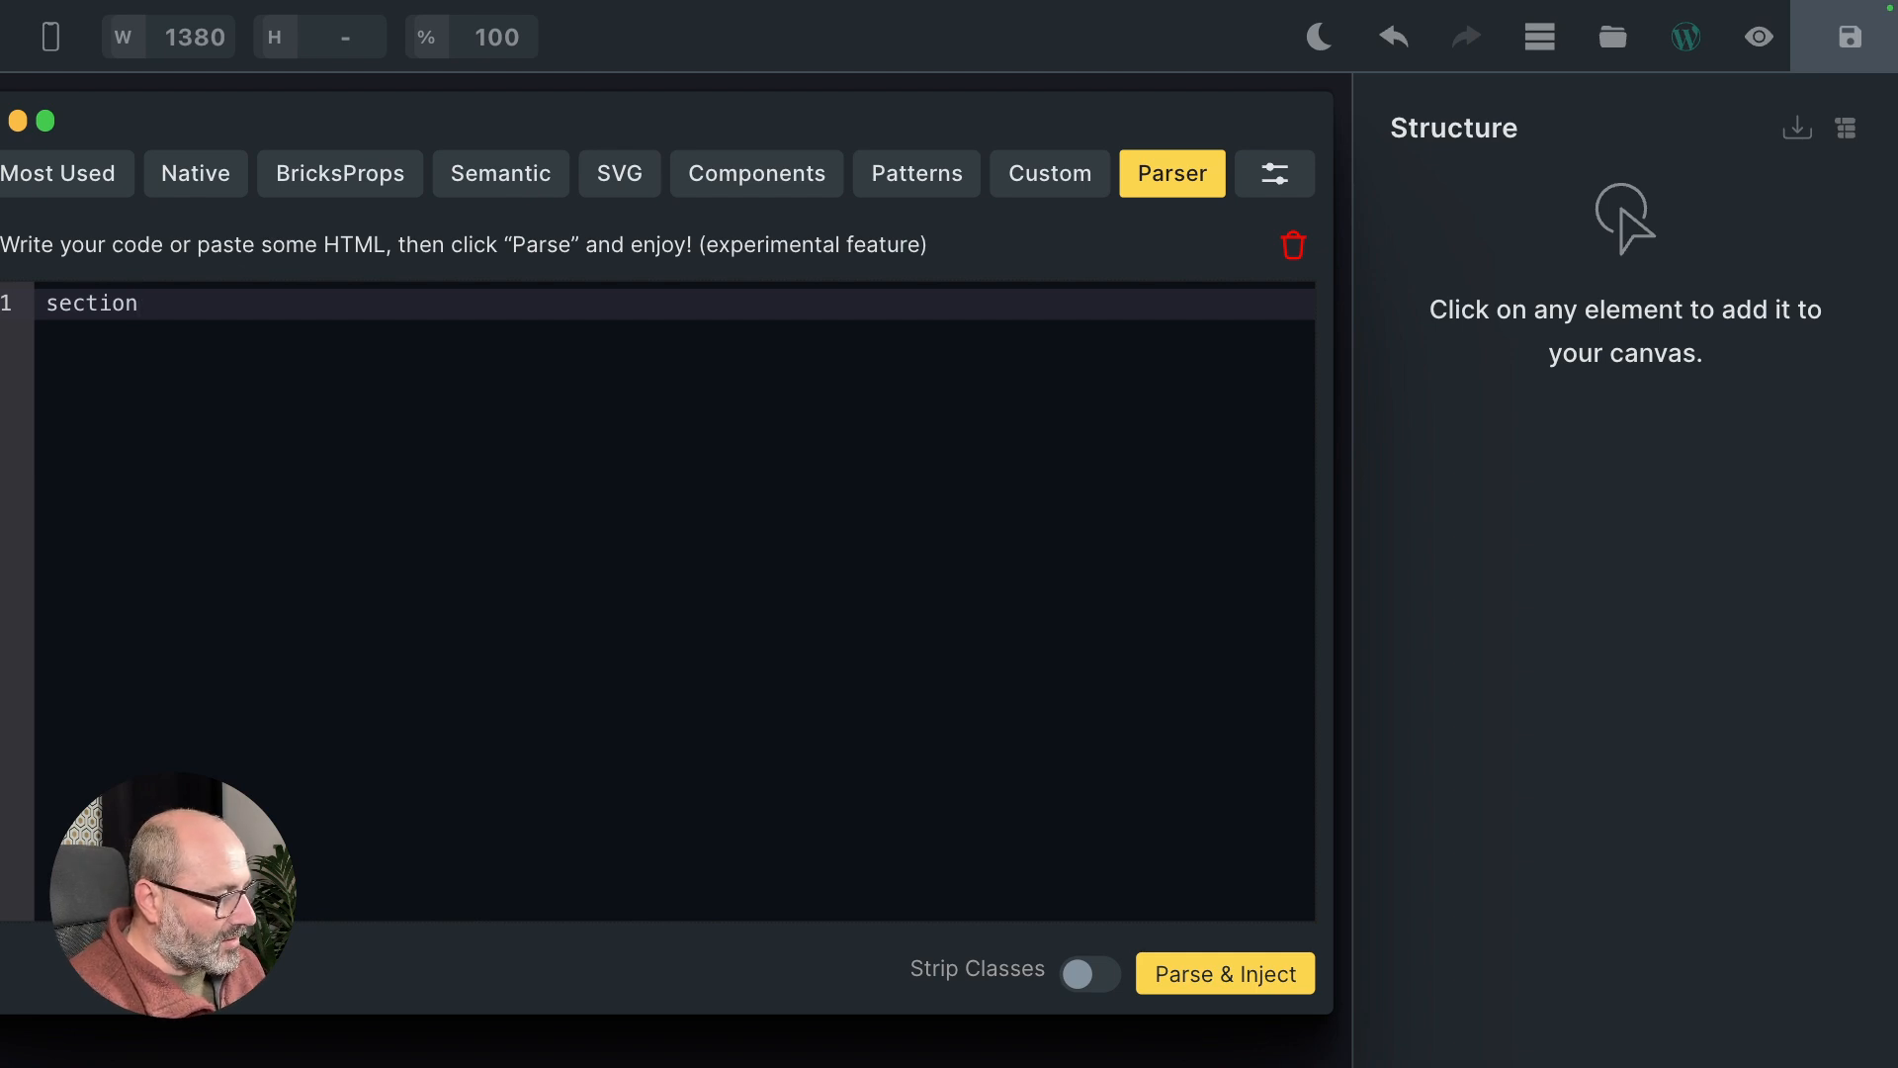
type(".")
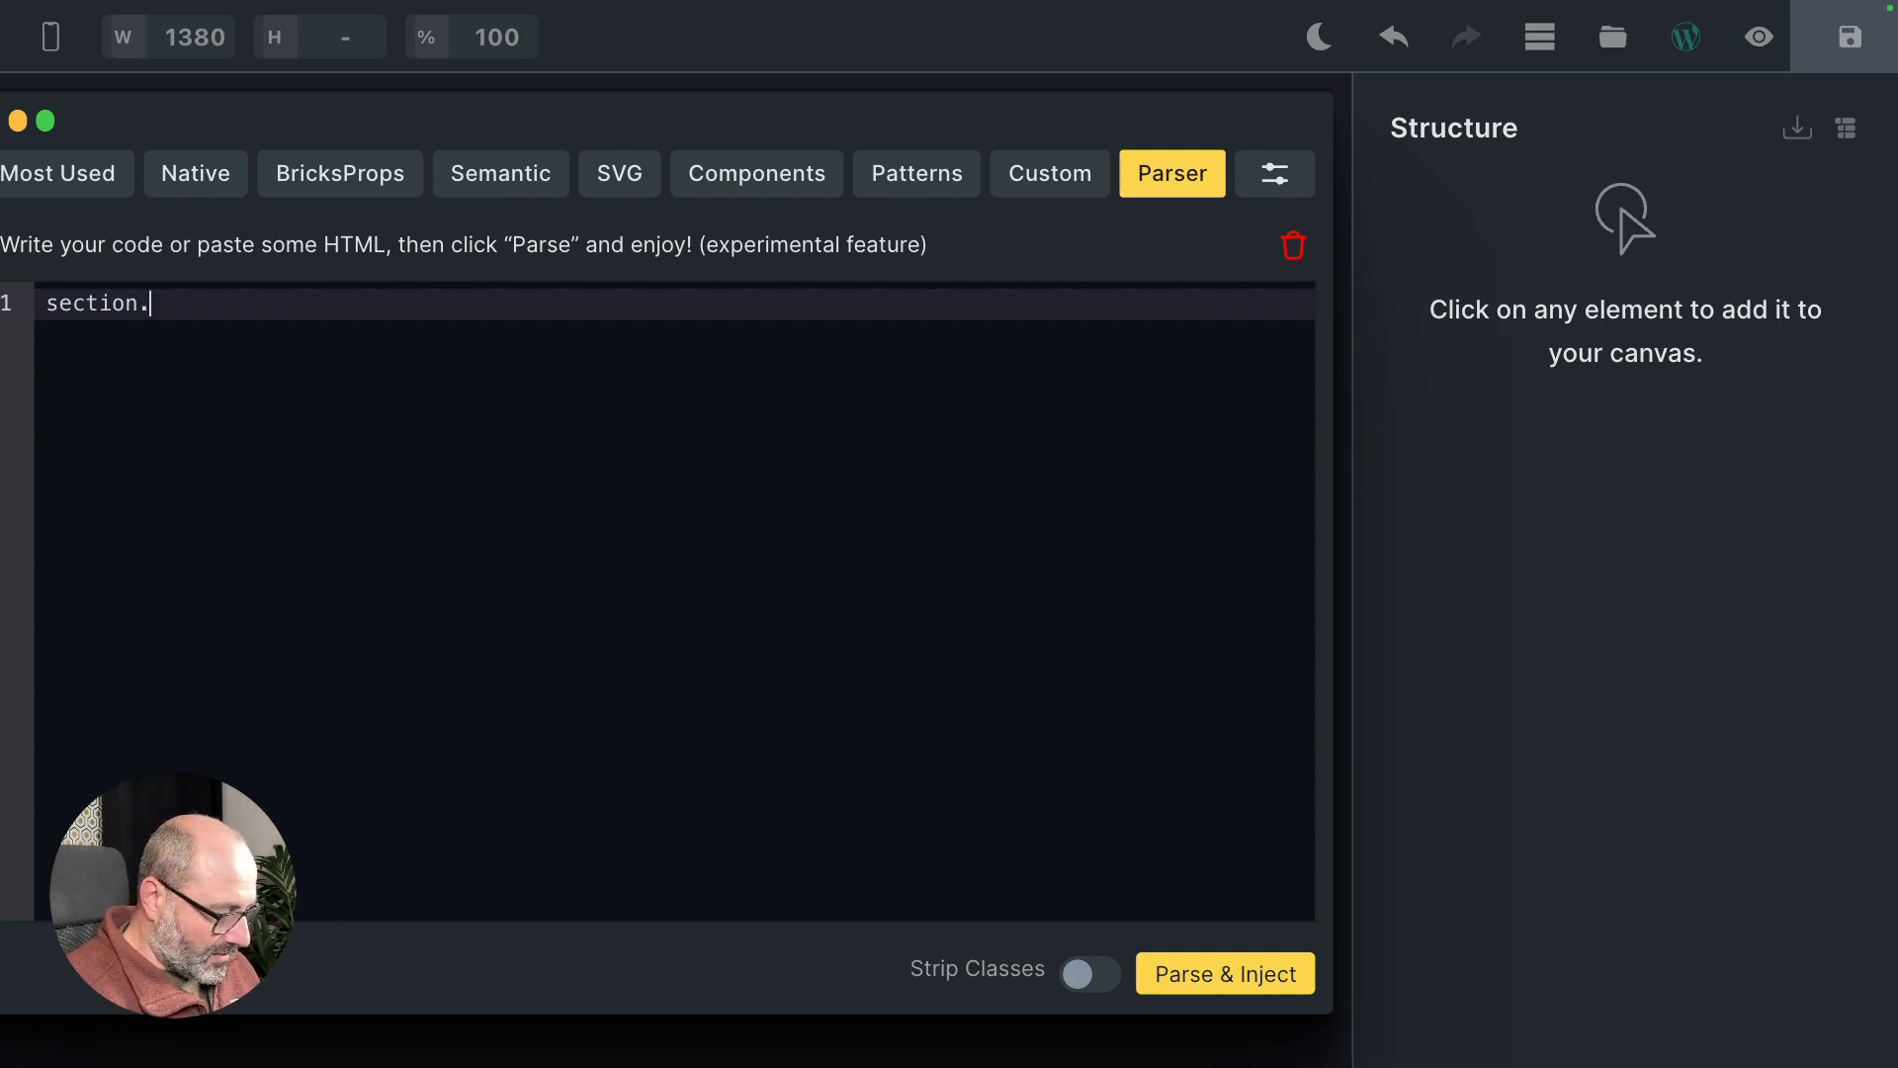
type("o-he")
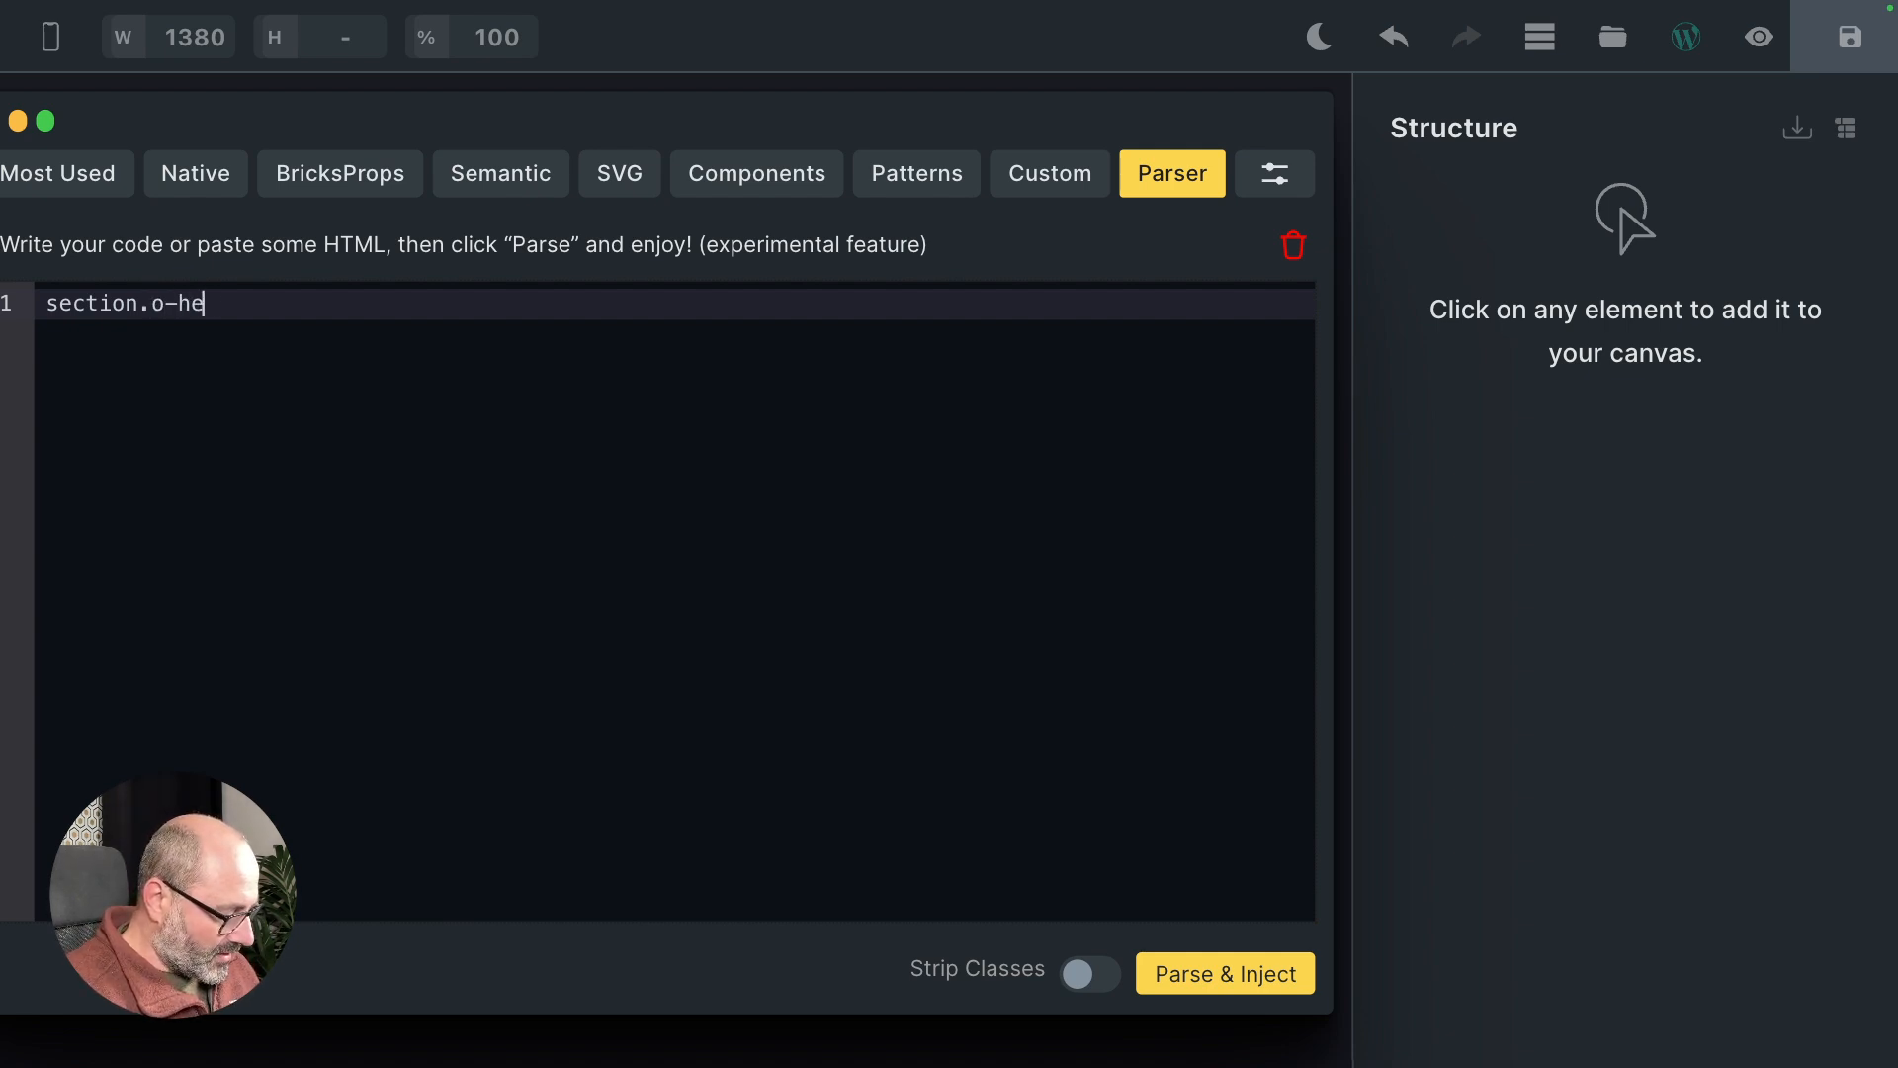
type("ight-full")
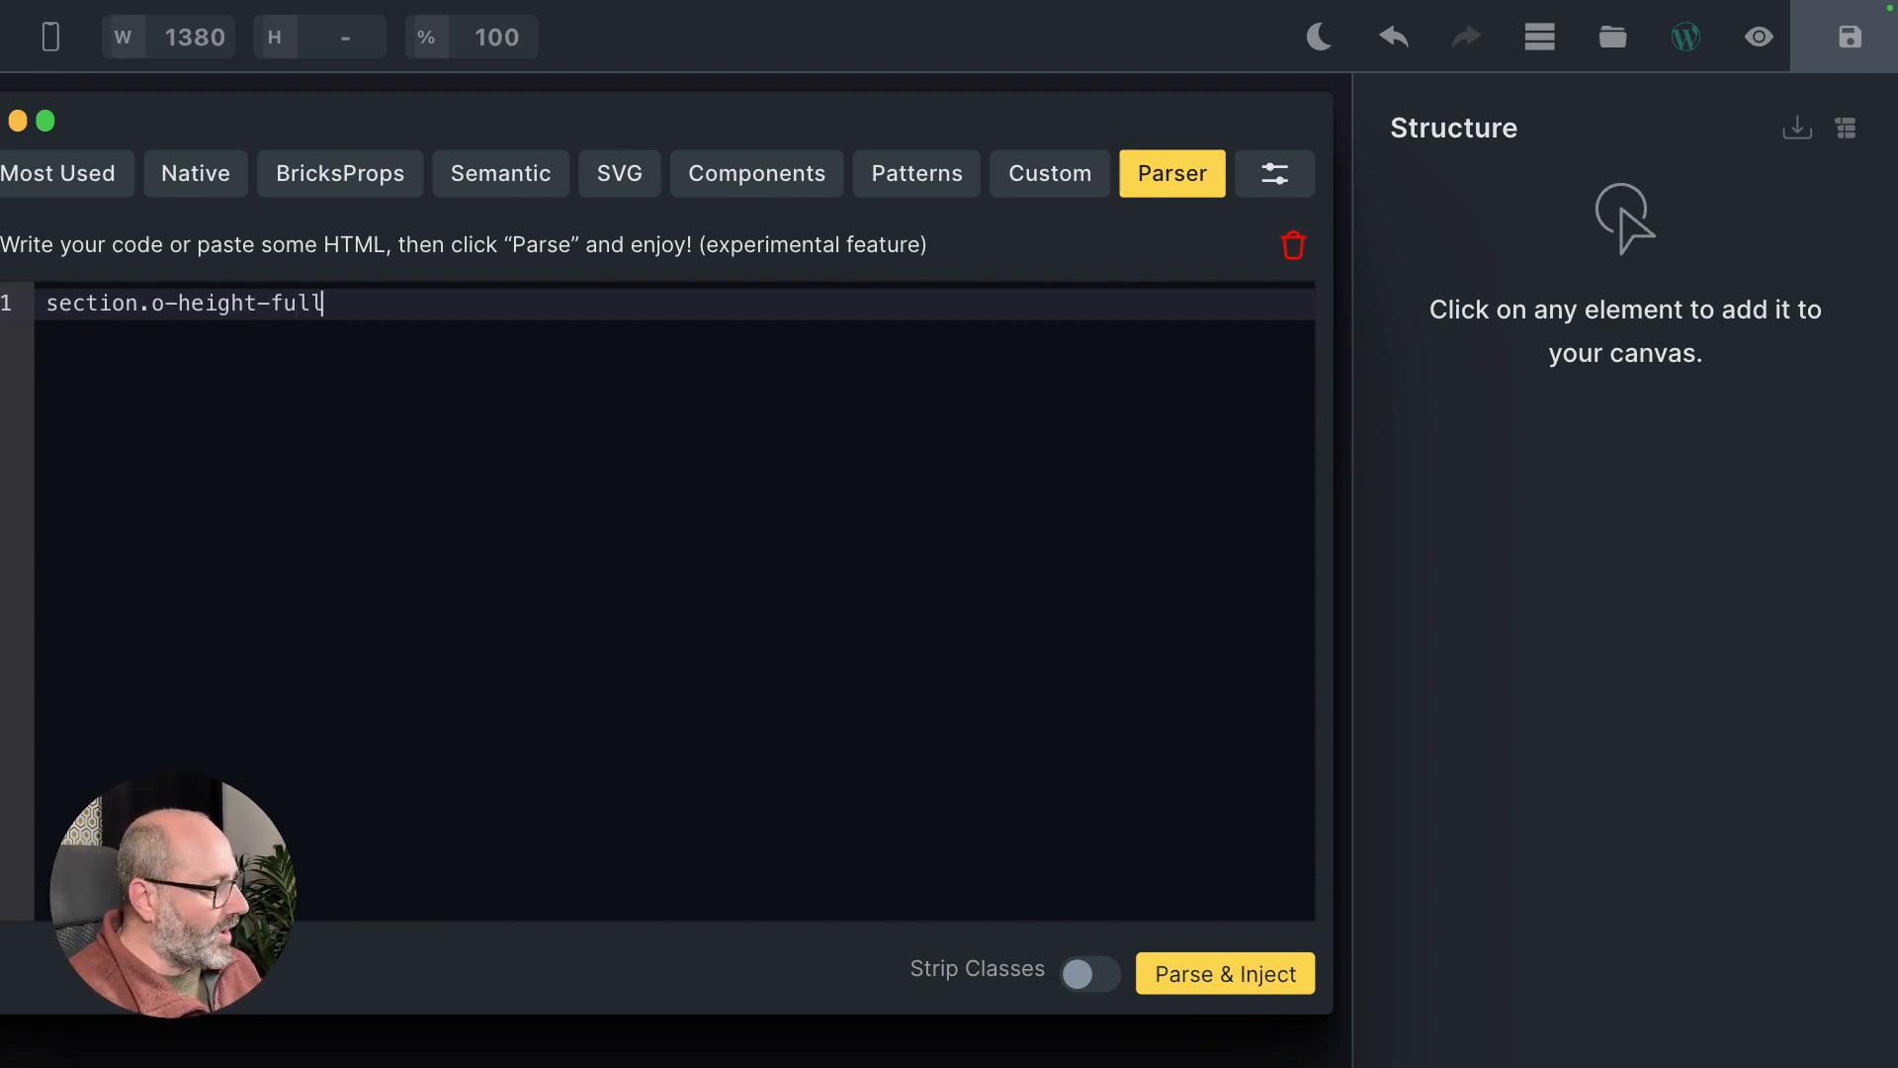
type("#")
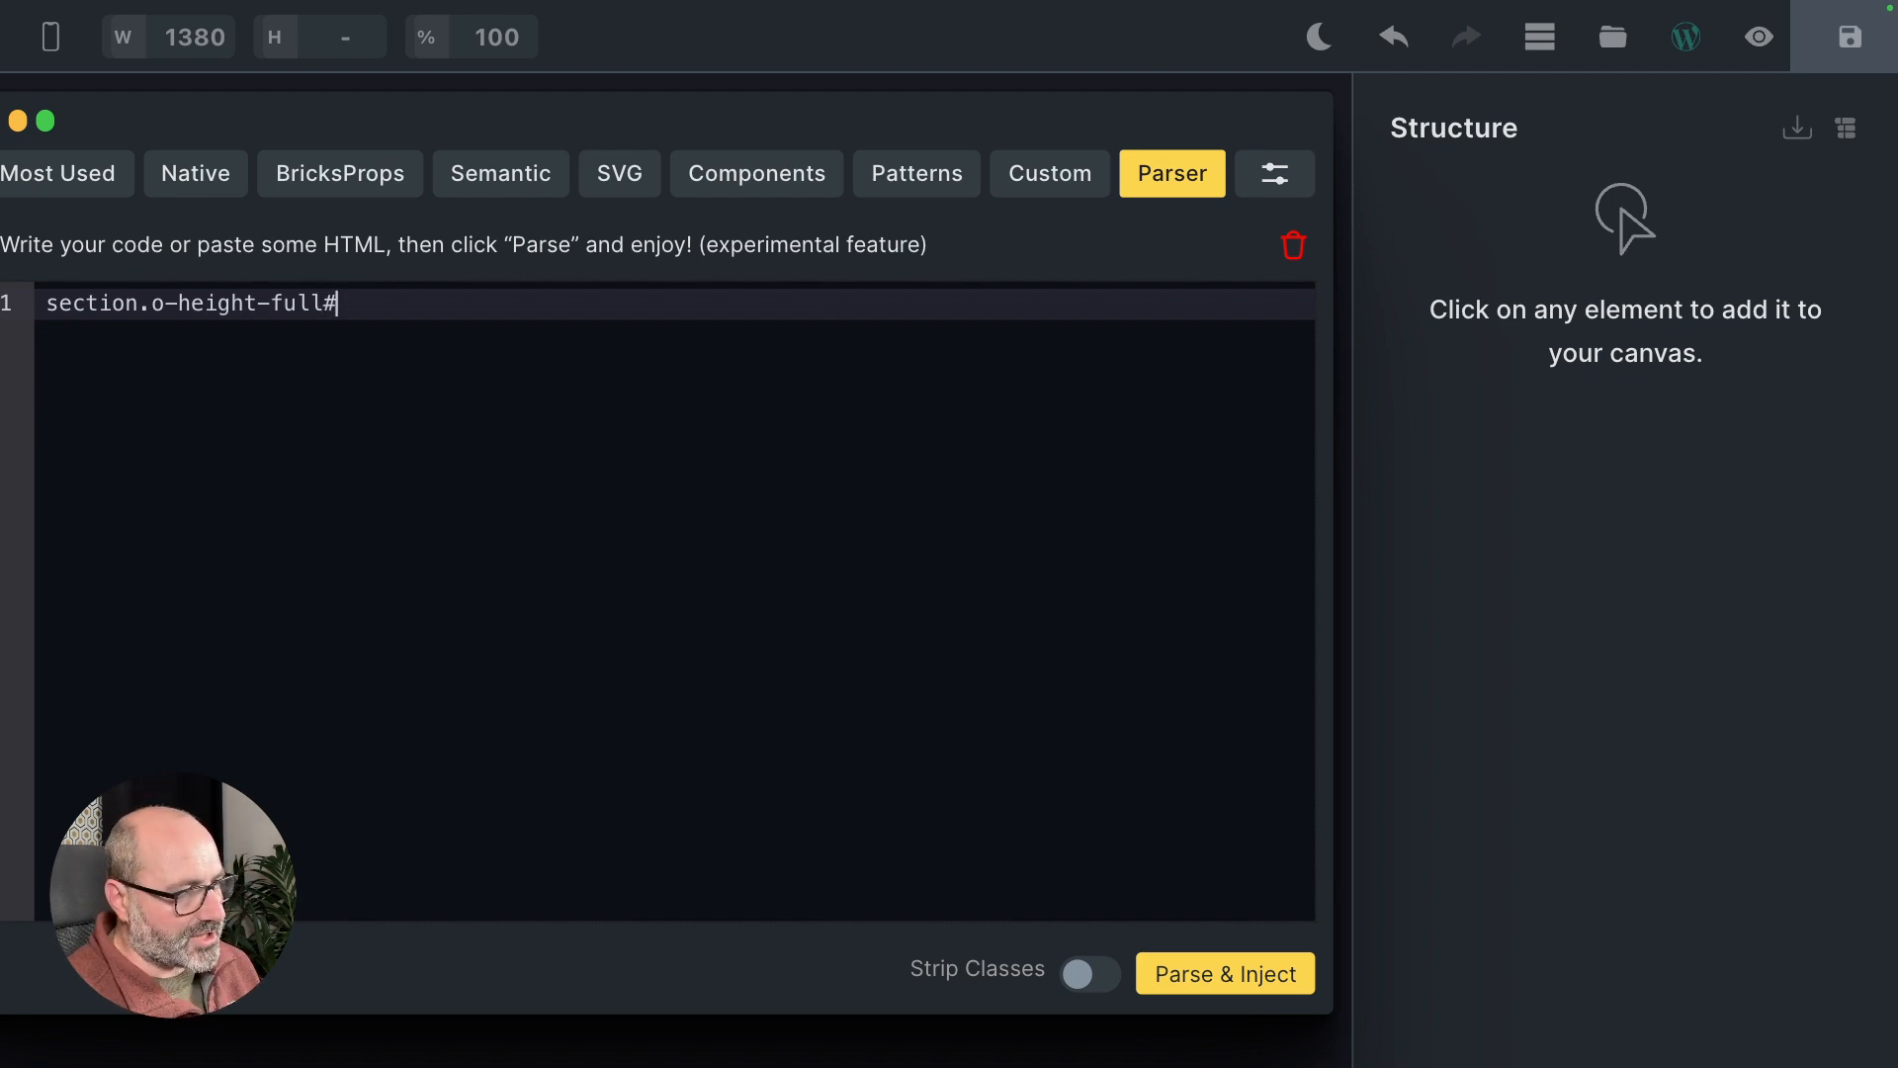
type("my-section")
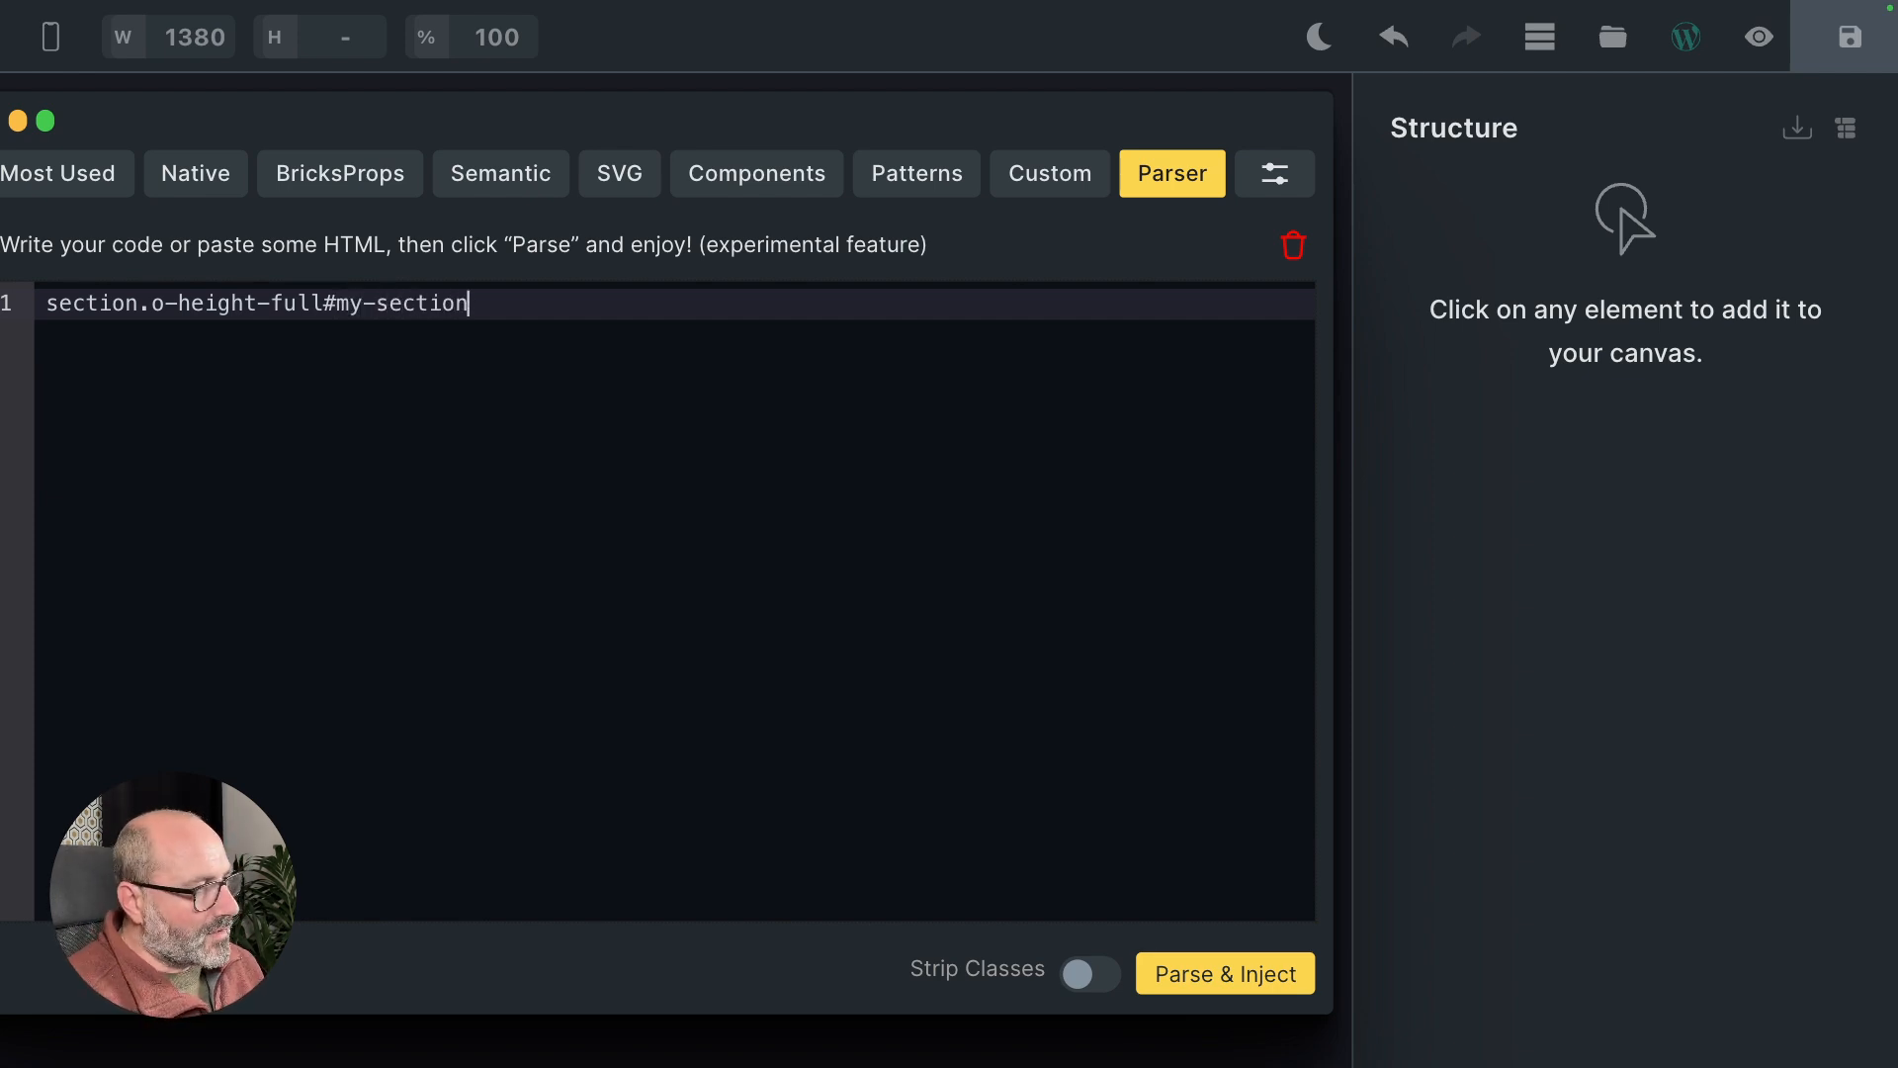
key("ctrl+s")
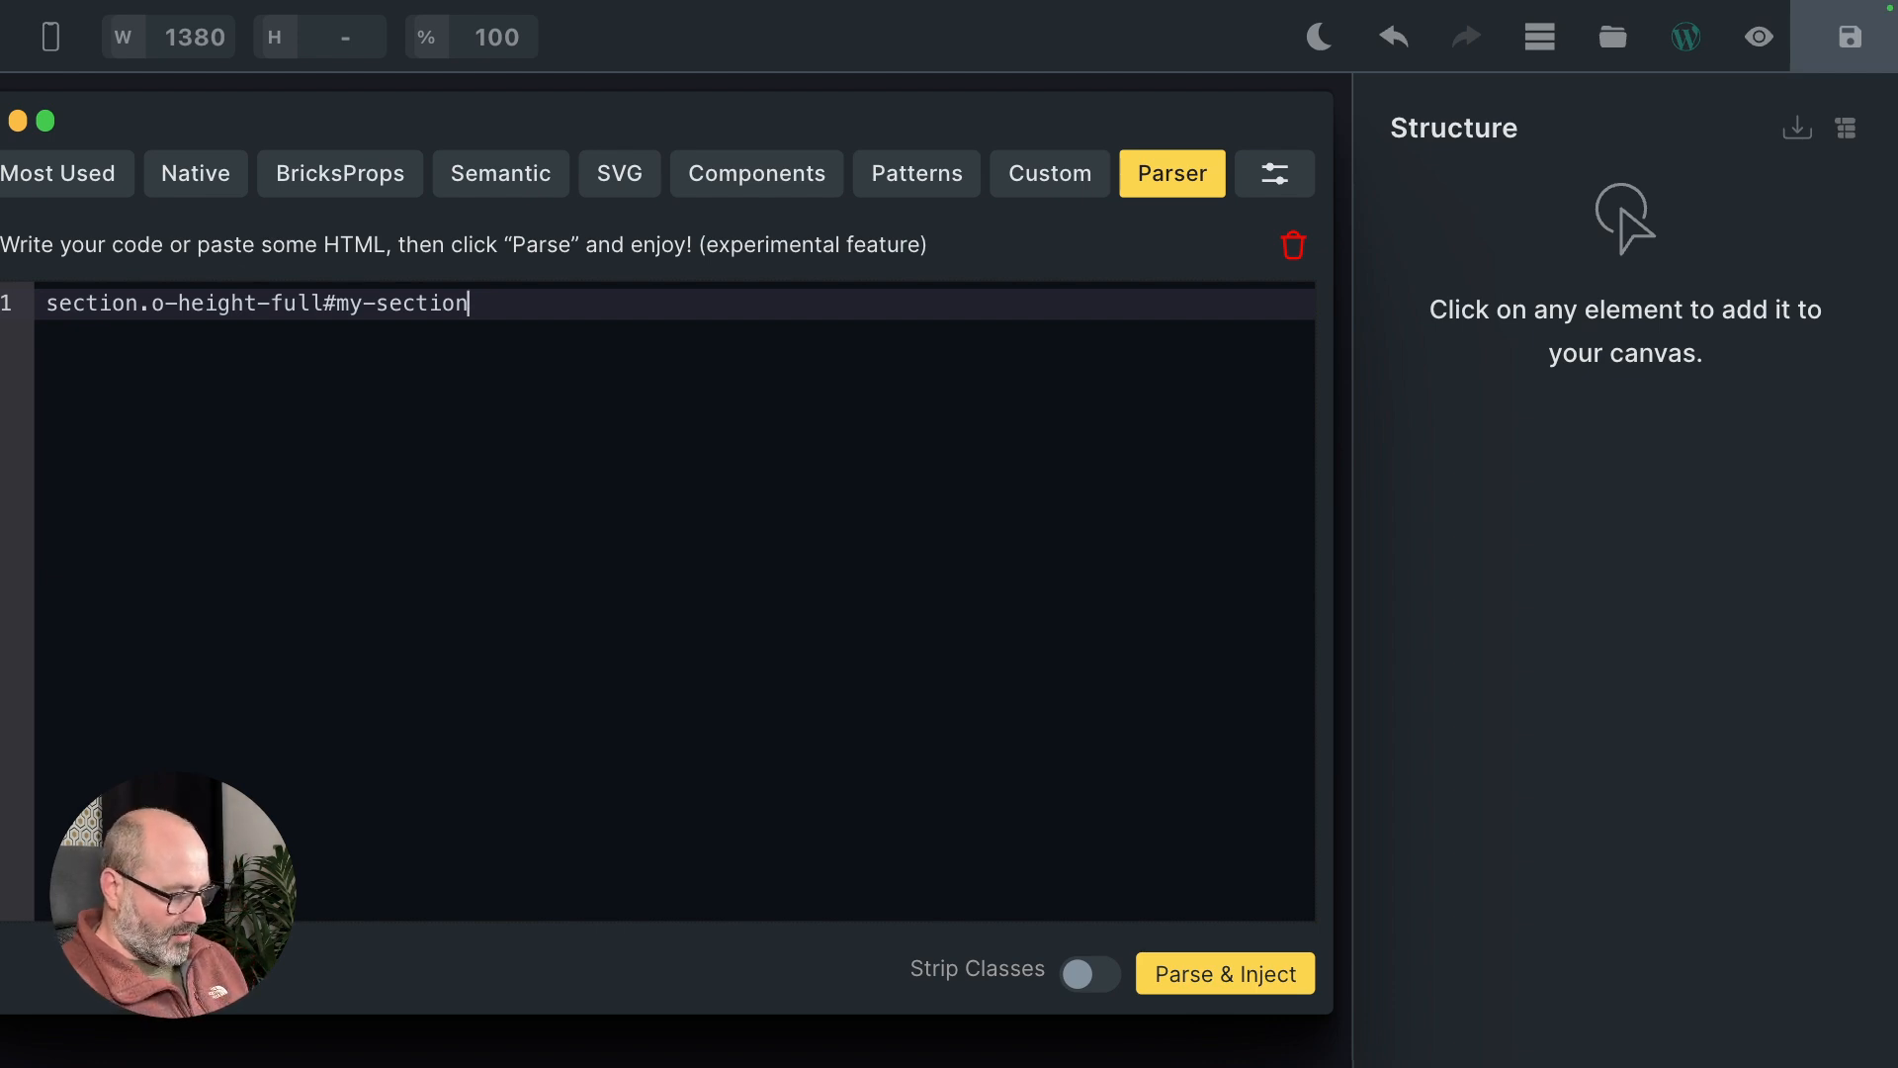
Append the classes .my-class and .may-other-class to the section shorthand
type(".")
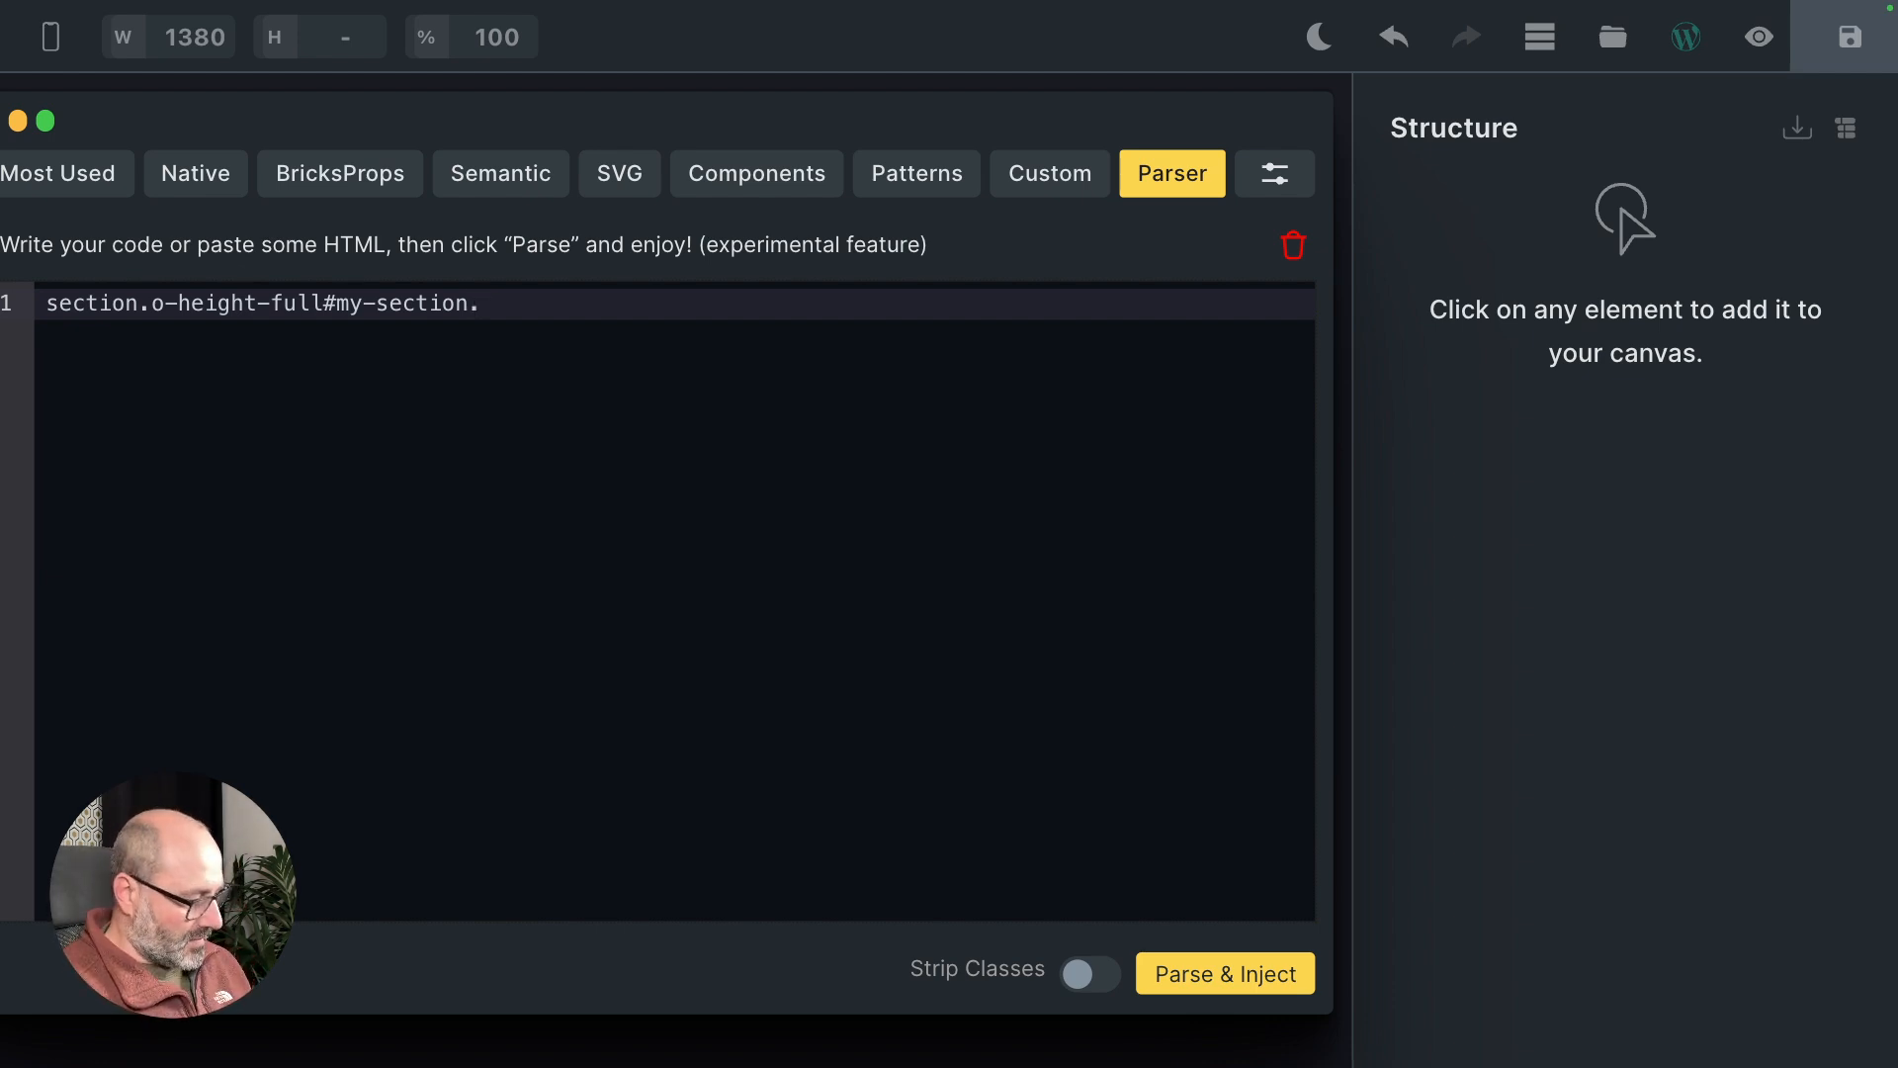
type("my")
type("-")
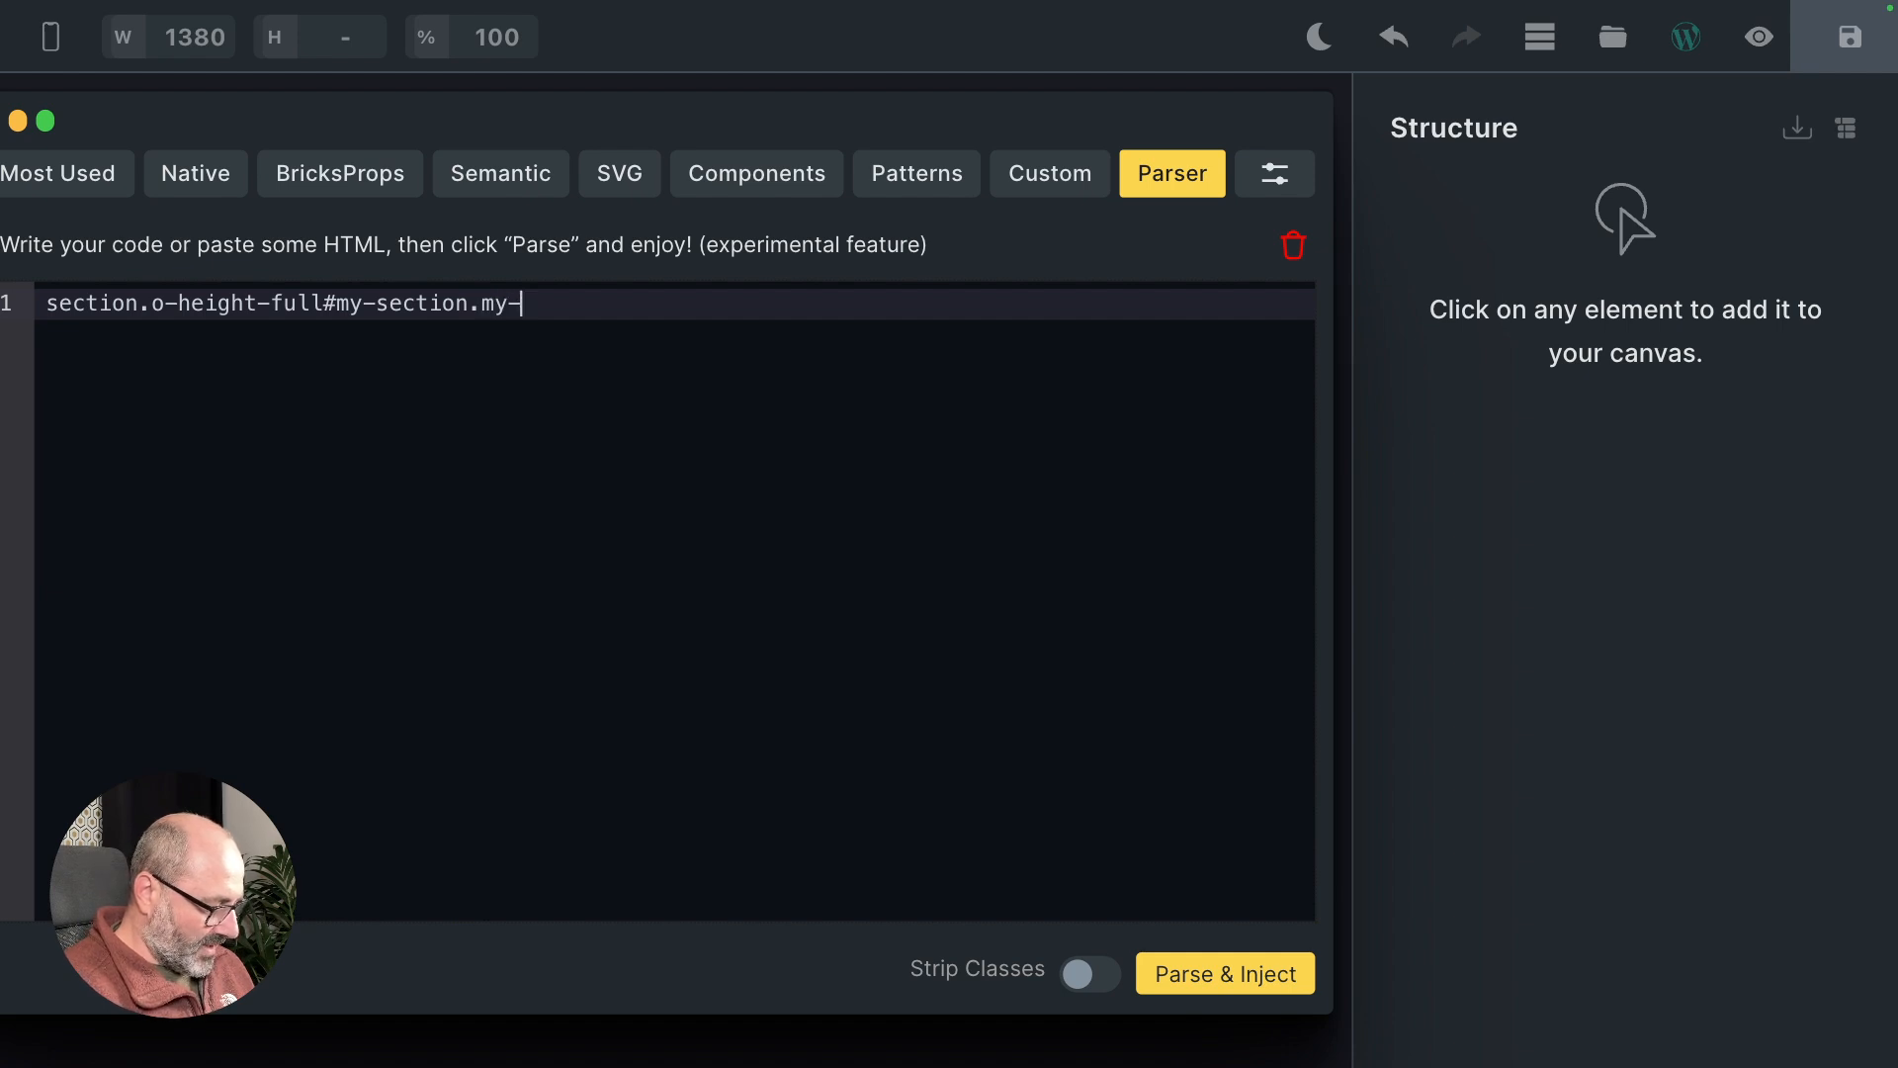
type("class.may")
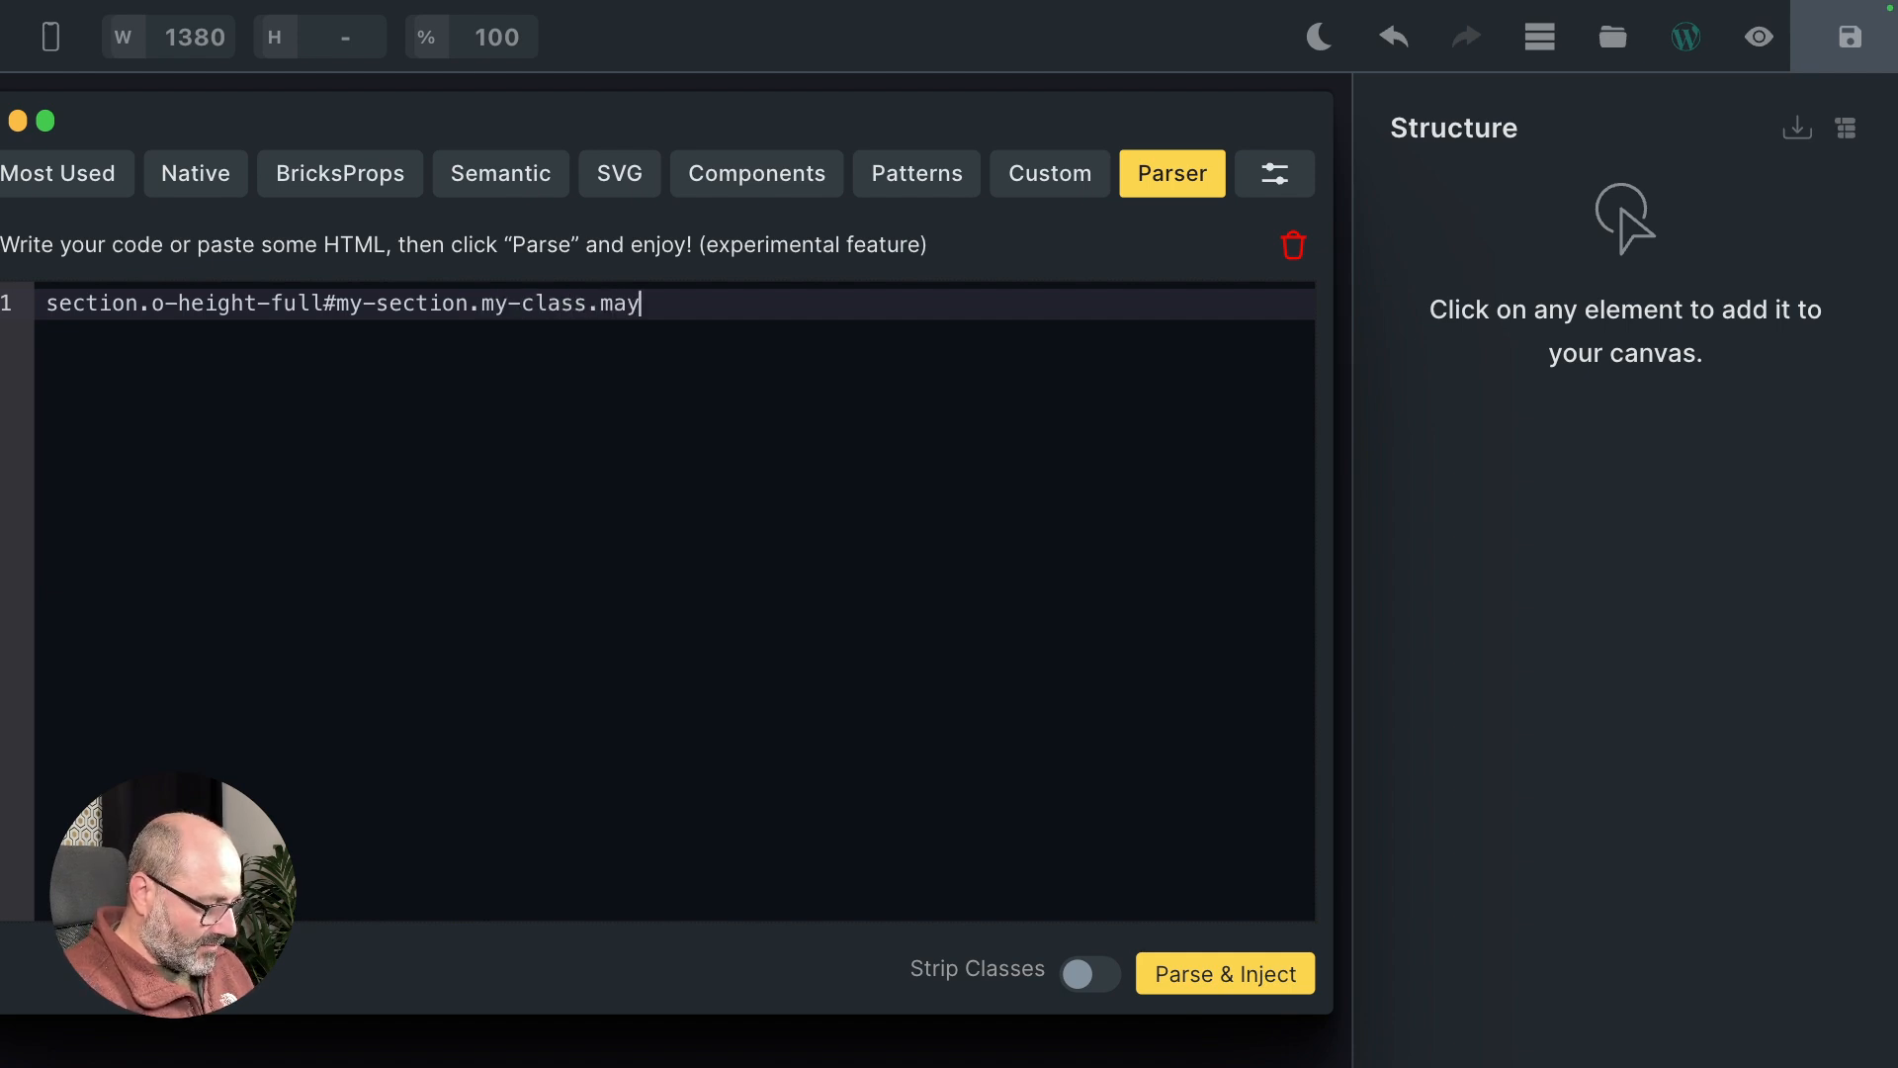
type("-other-class")
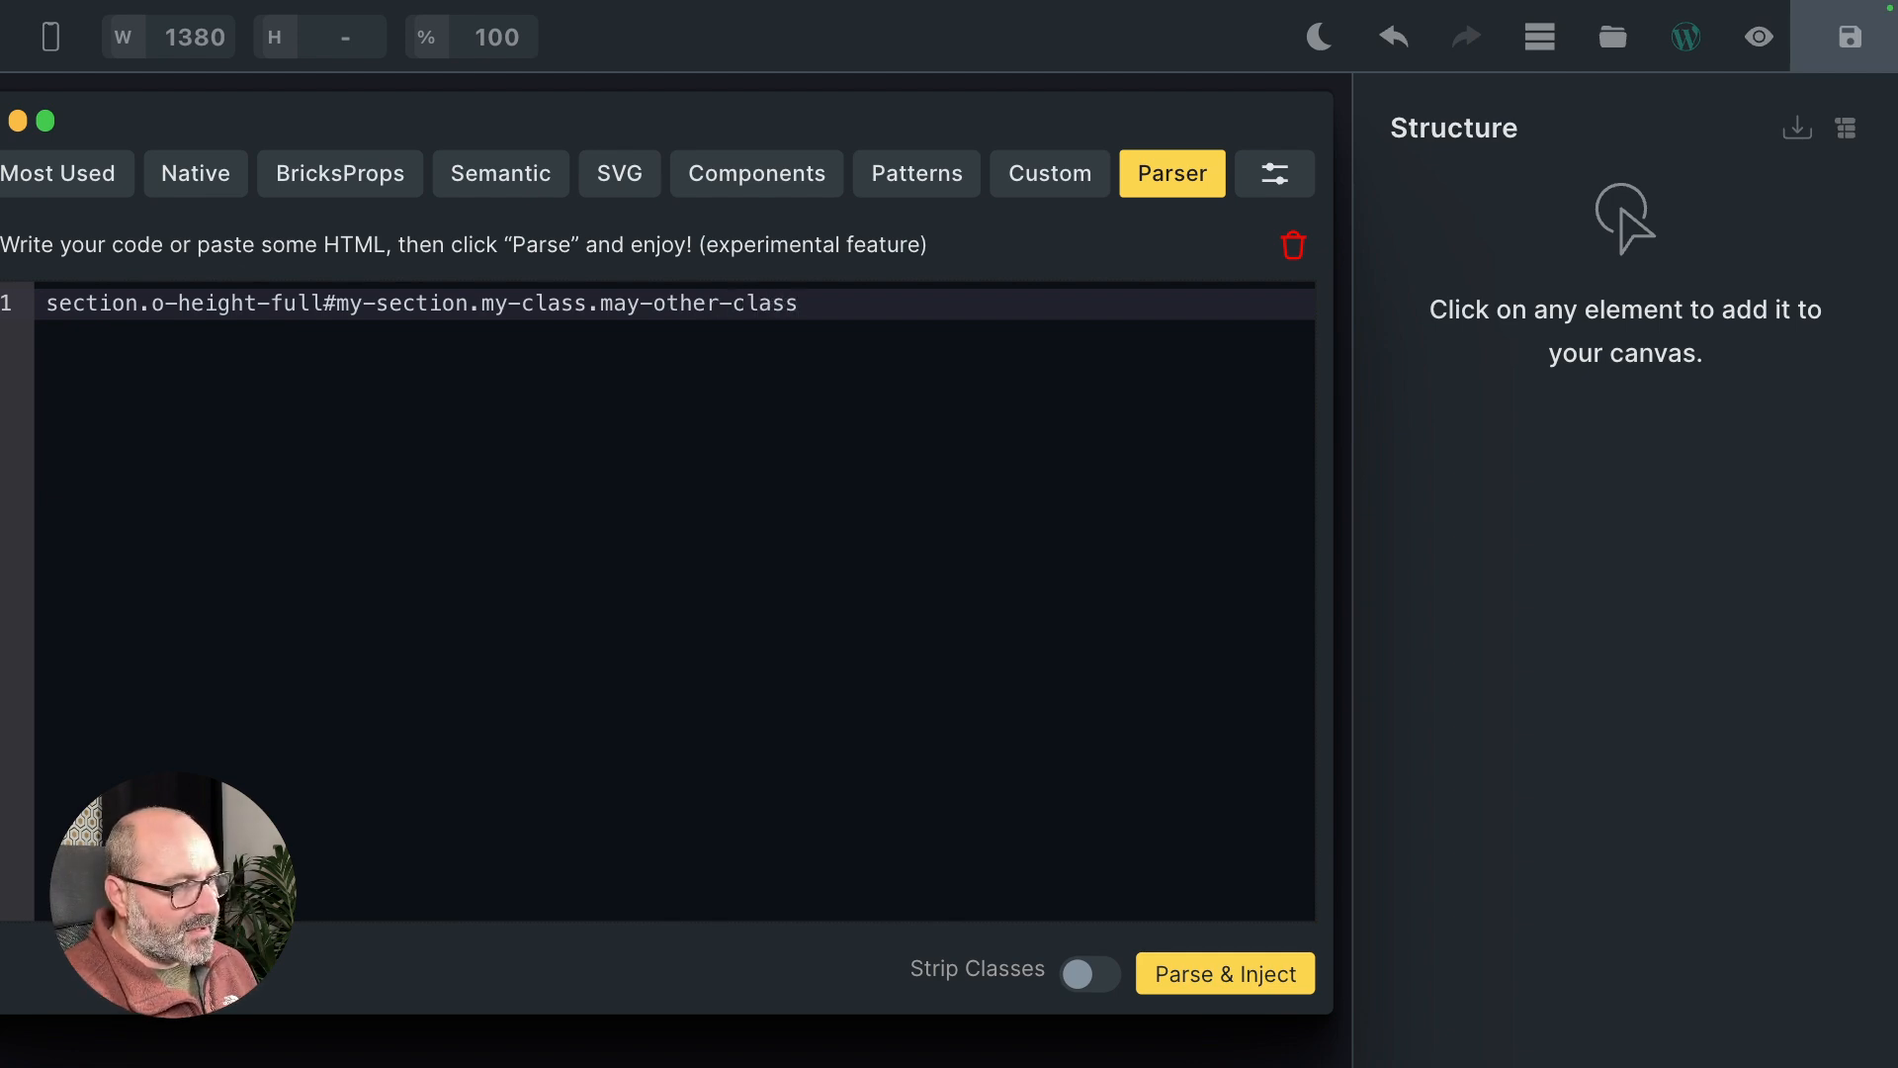
Correct the class may-other-class to my-other-class and expand the section shorthand into HTML
key("Left")
key("Left")
key("Left")
key("Left")
key("Left")
key("Left")
key("Left")
key("Left")
key("Left")
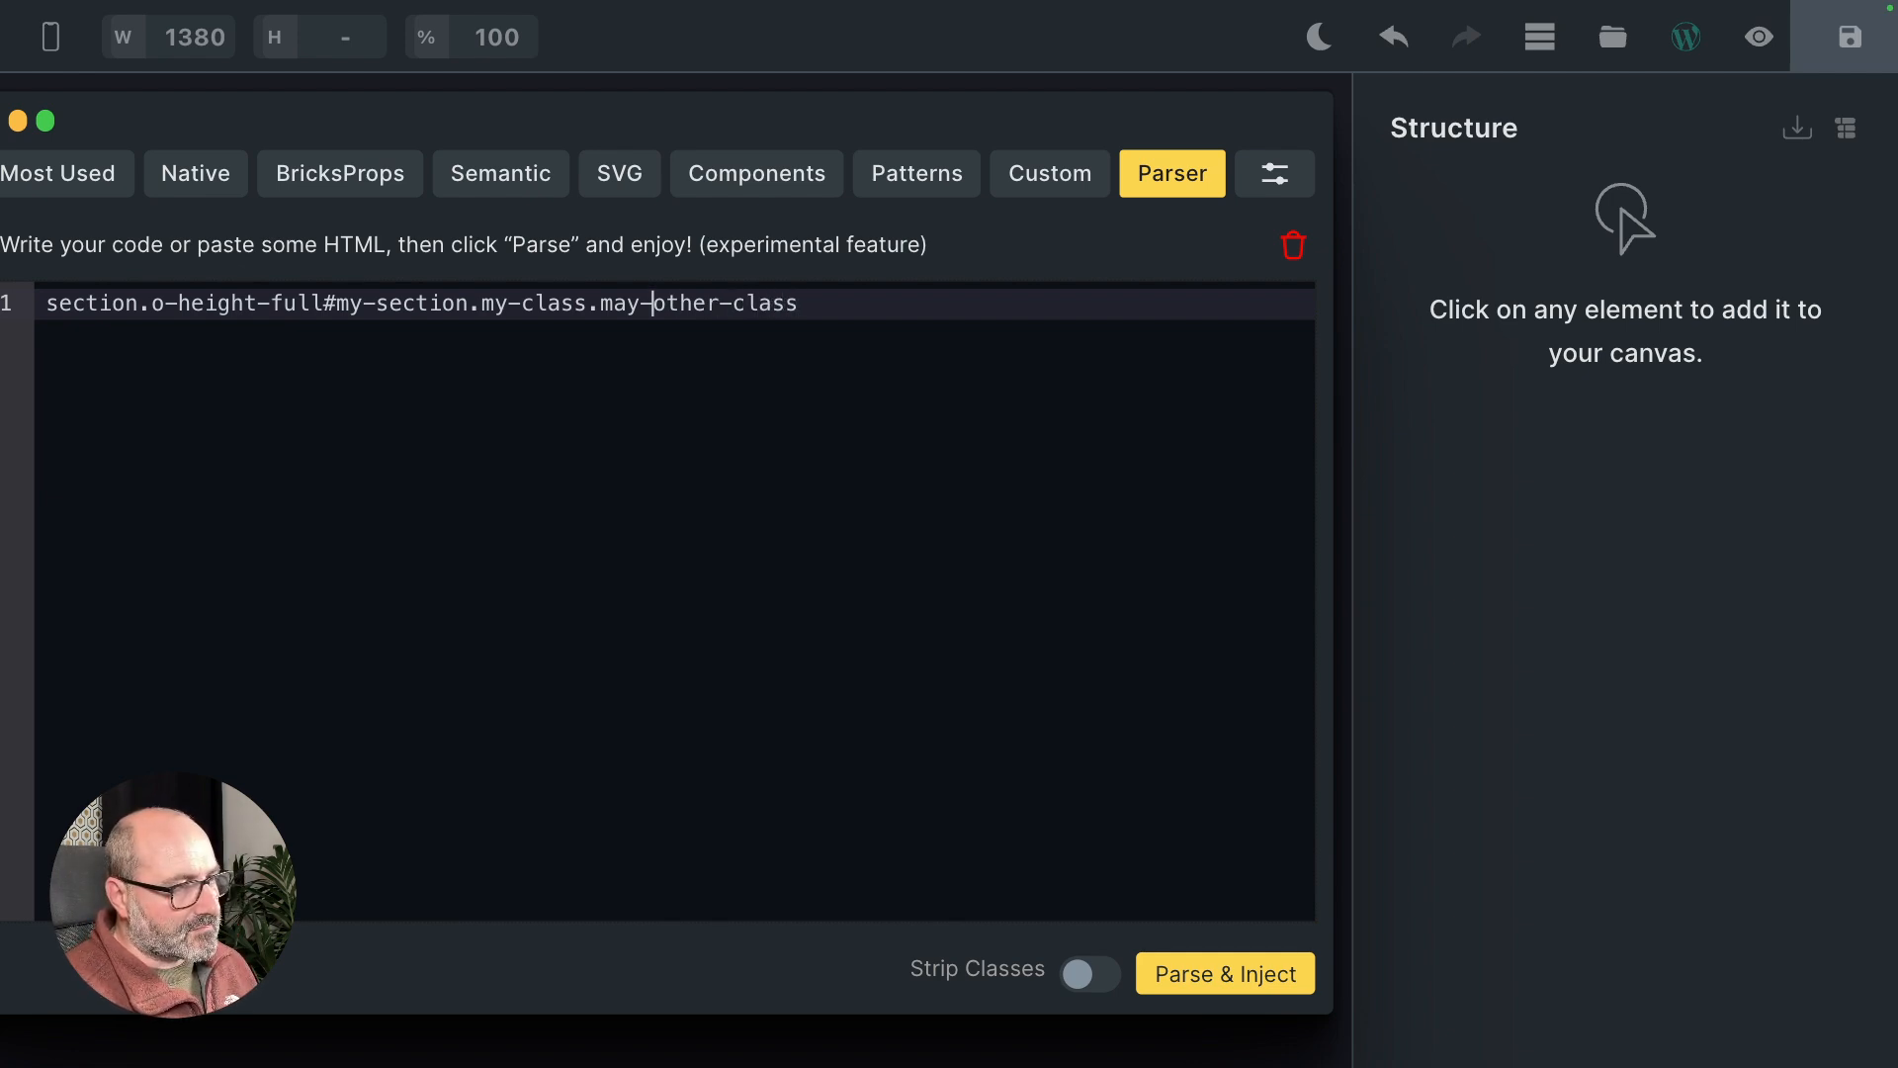
key("Delete")
key("End")
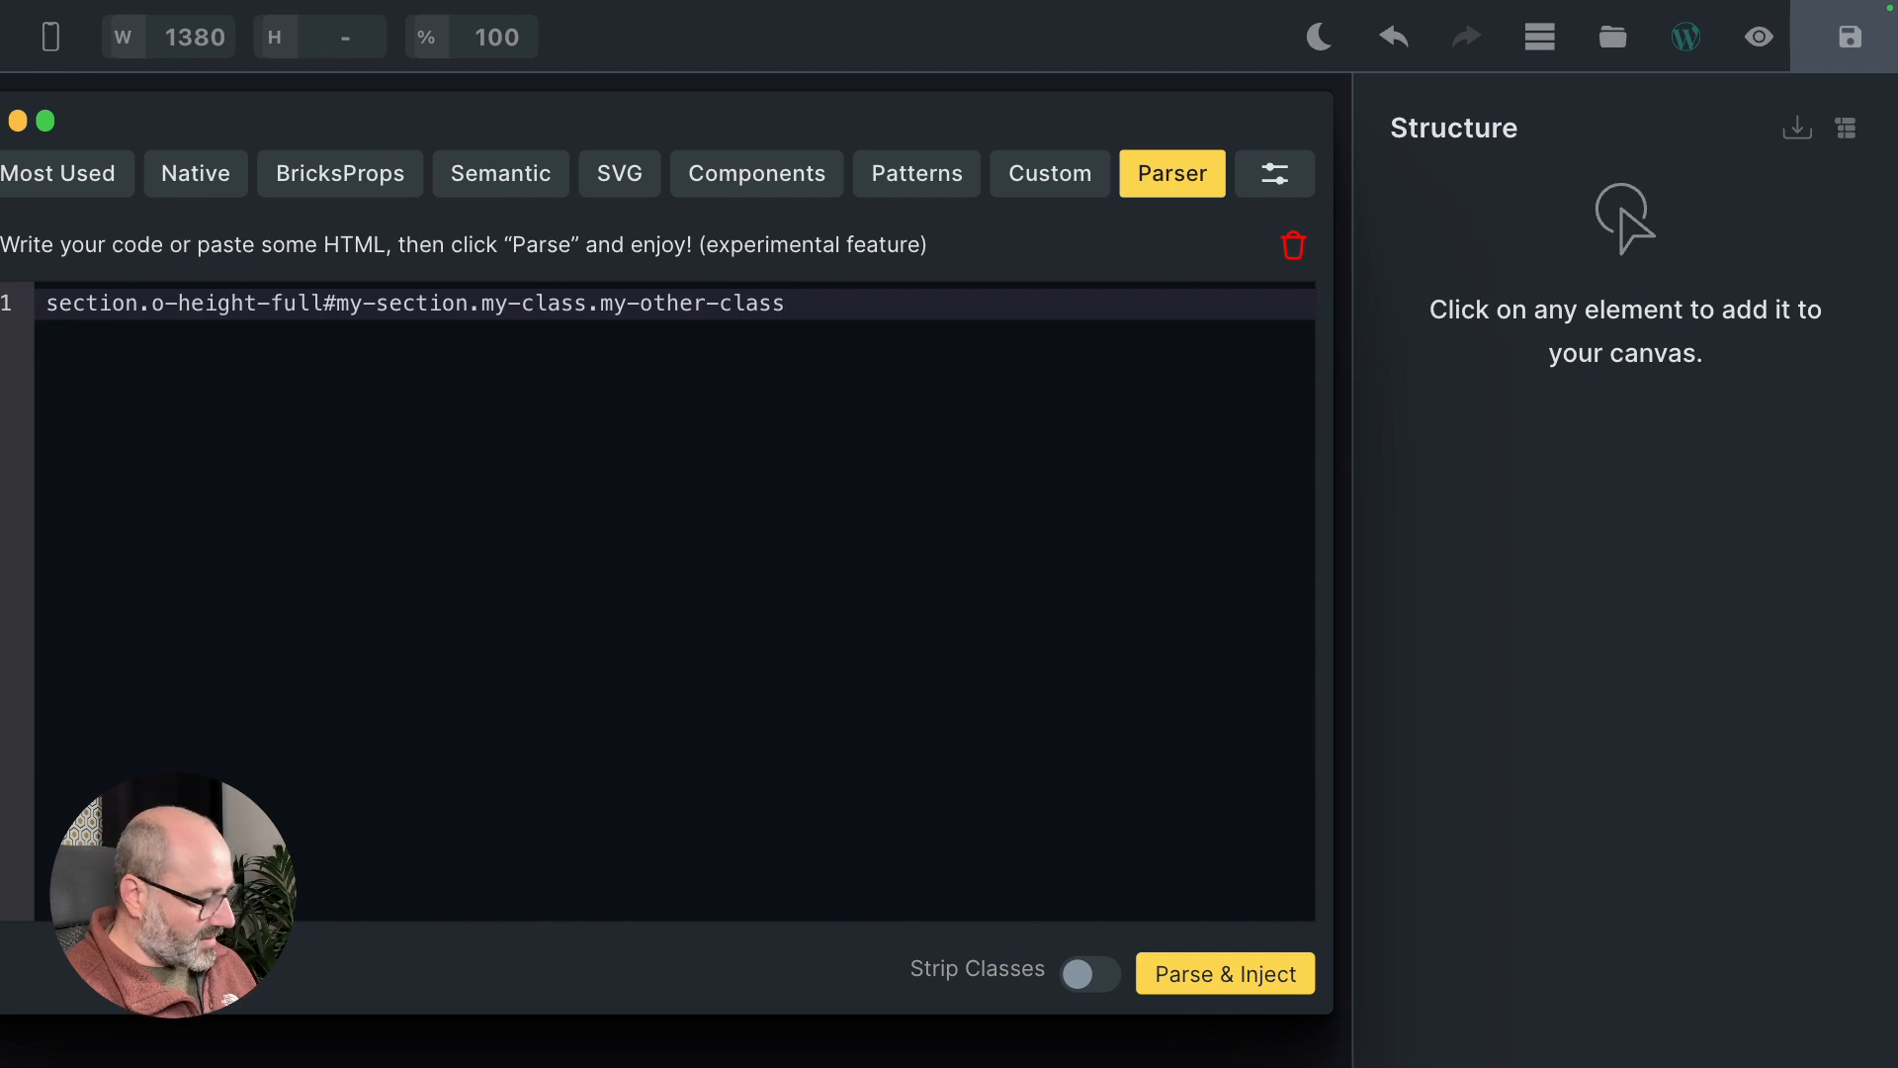
key("Tab")
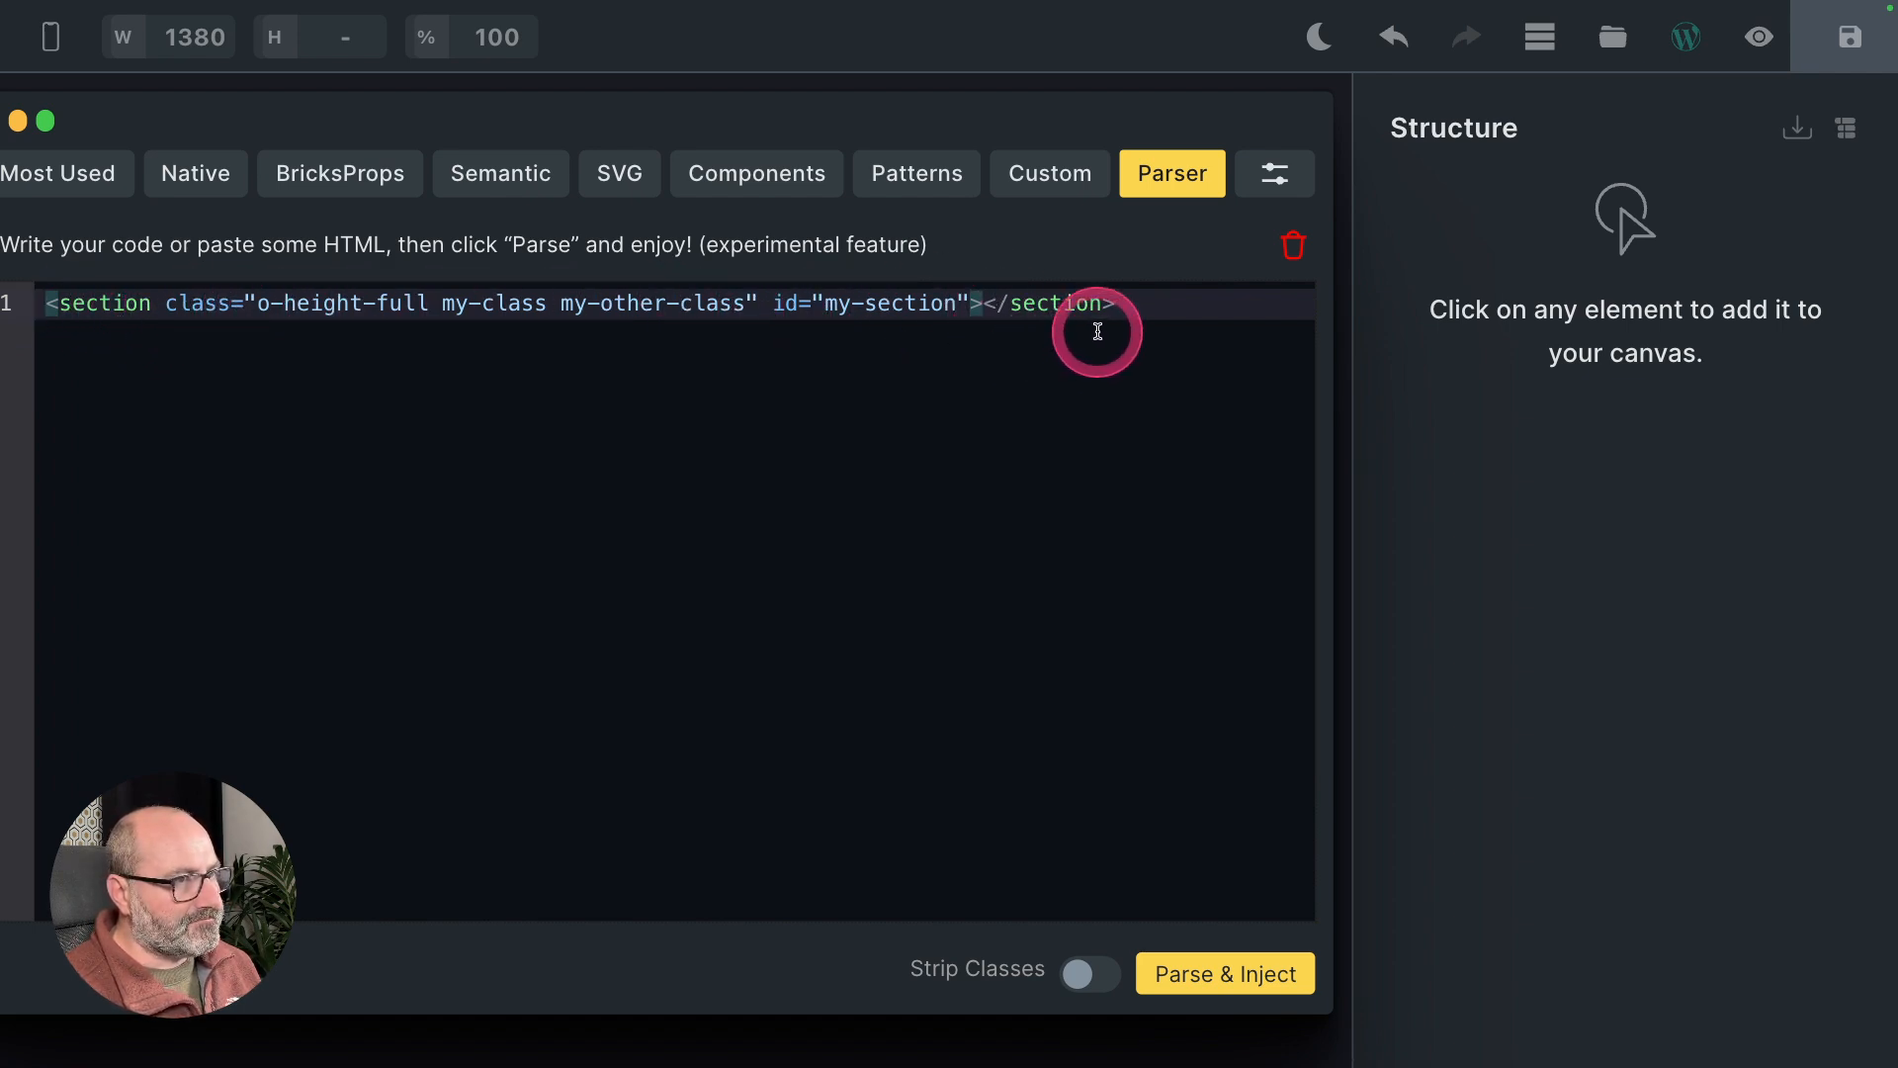
Undo the expansion and nest a container inside the section shorthand
key("super+z")
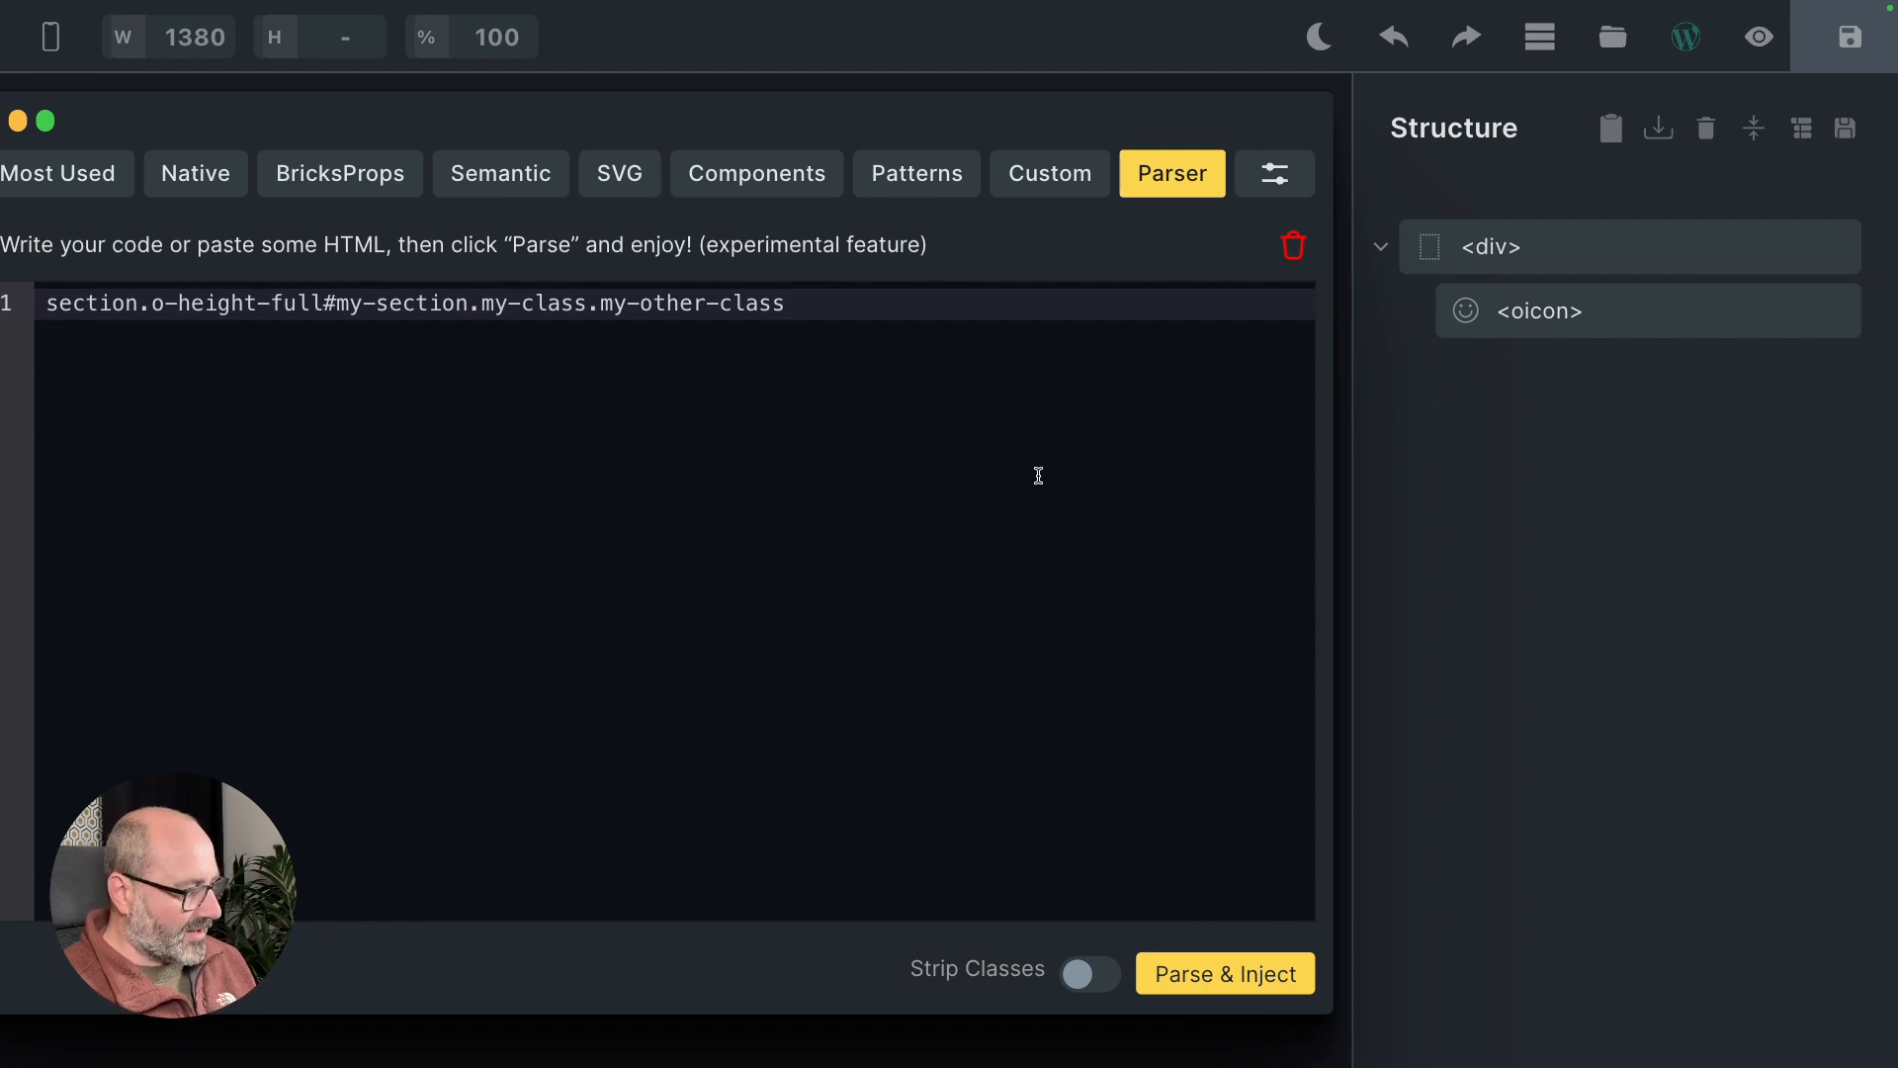
type(">")
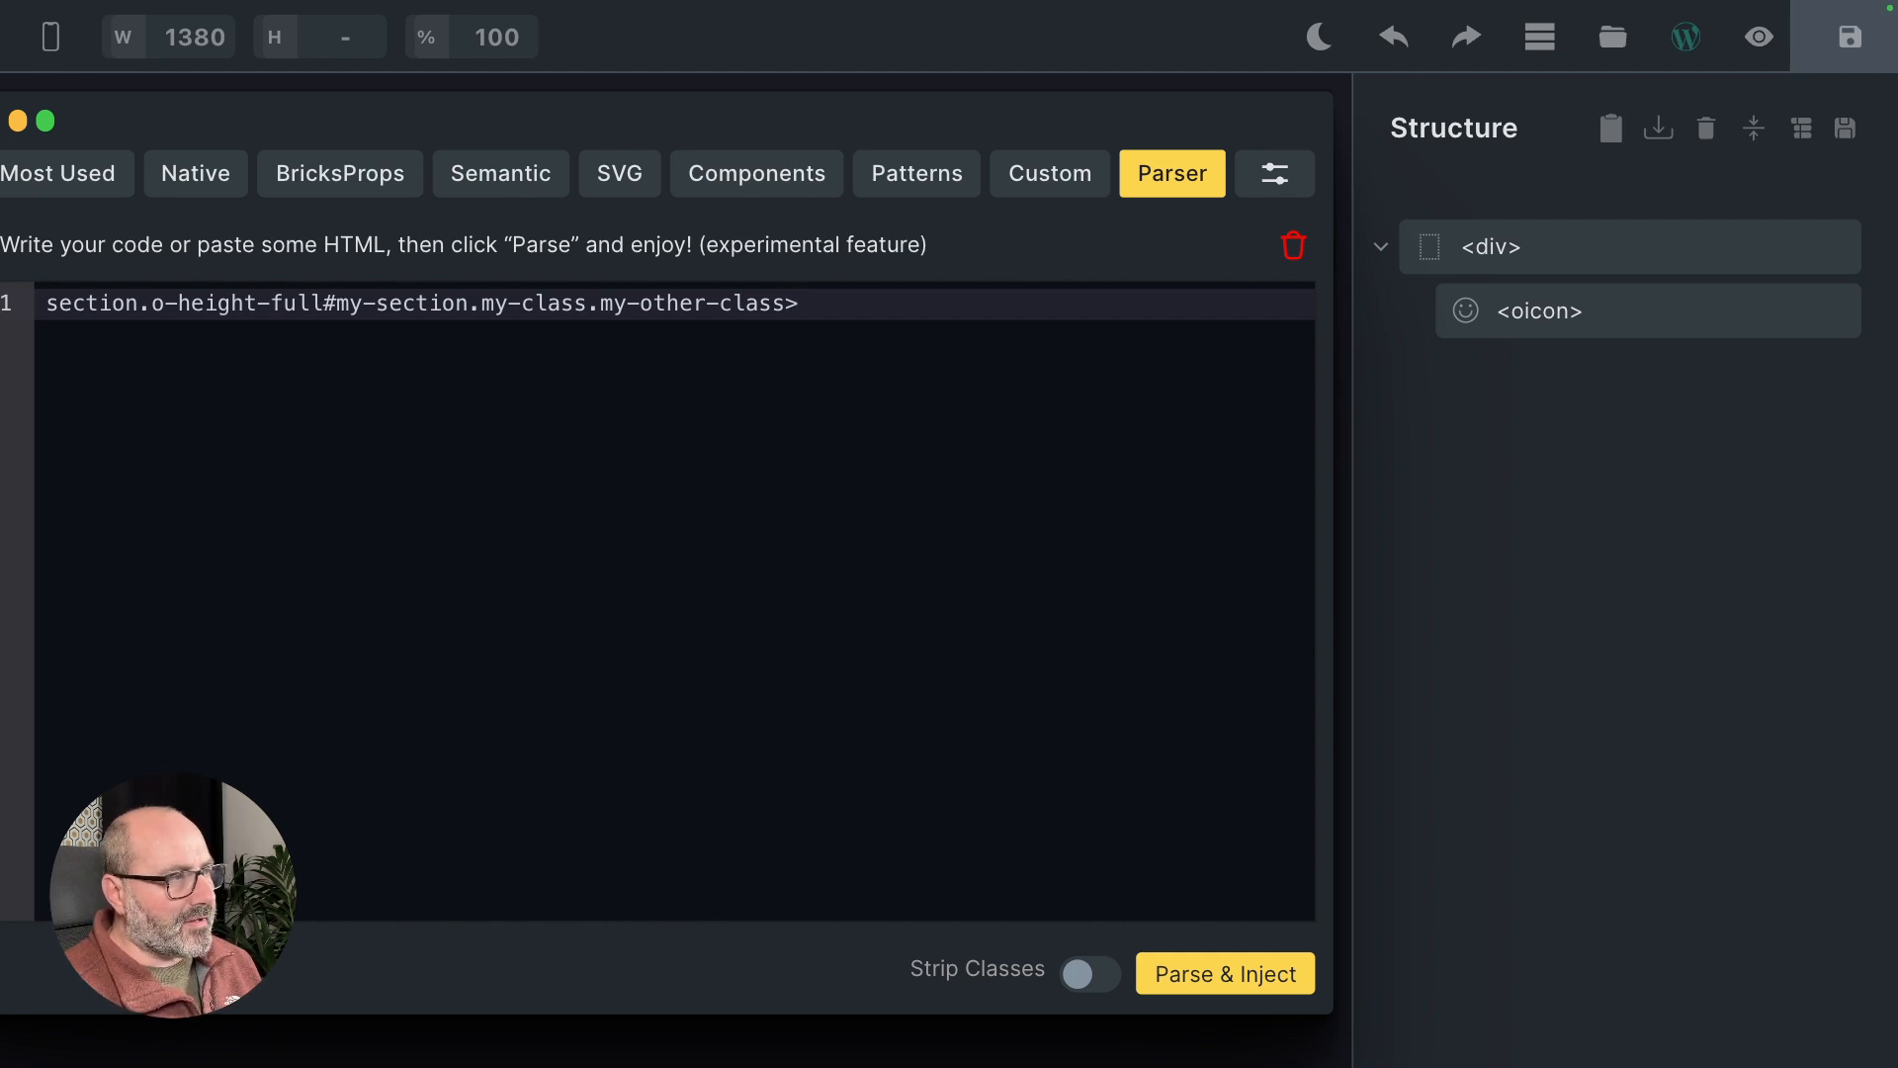
type("container")
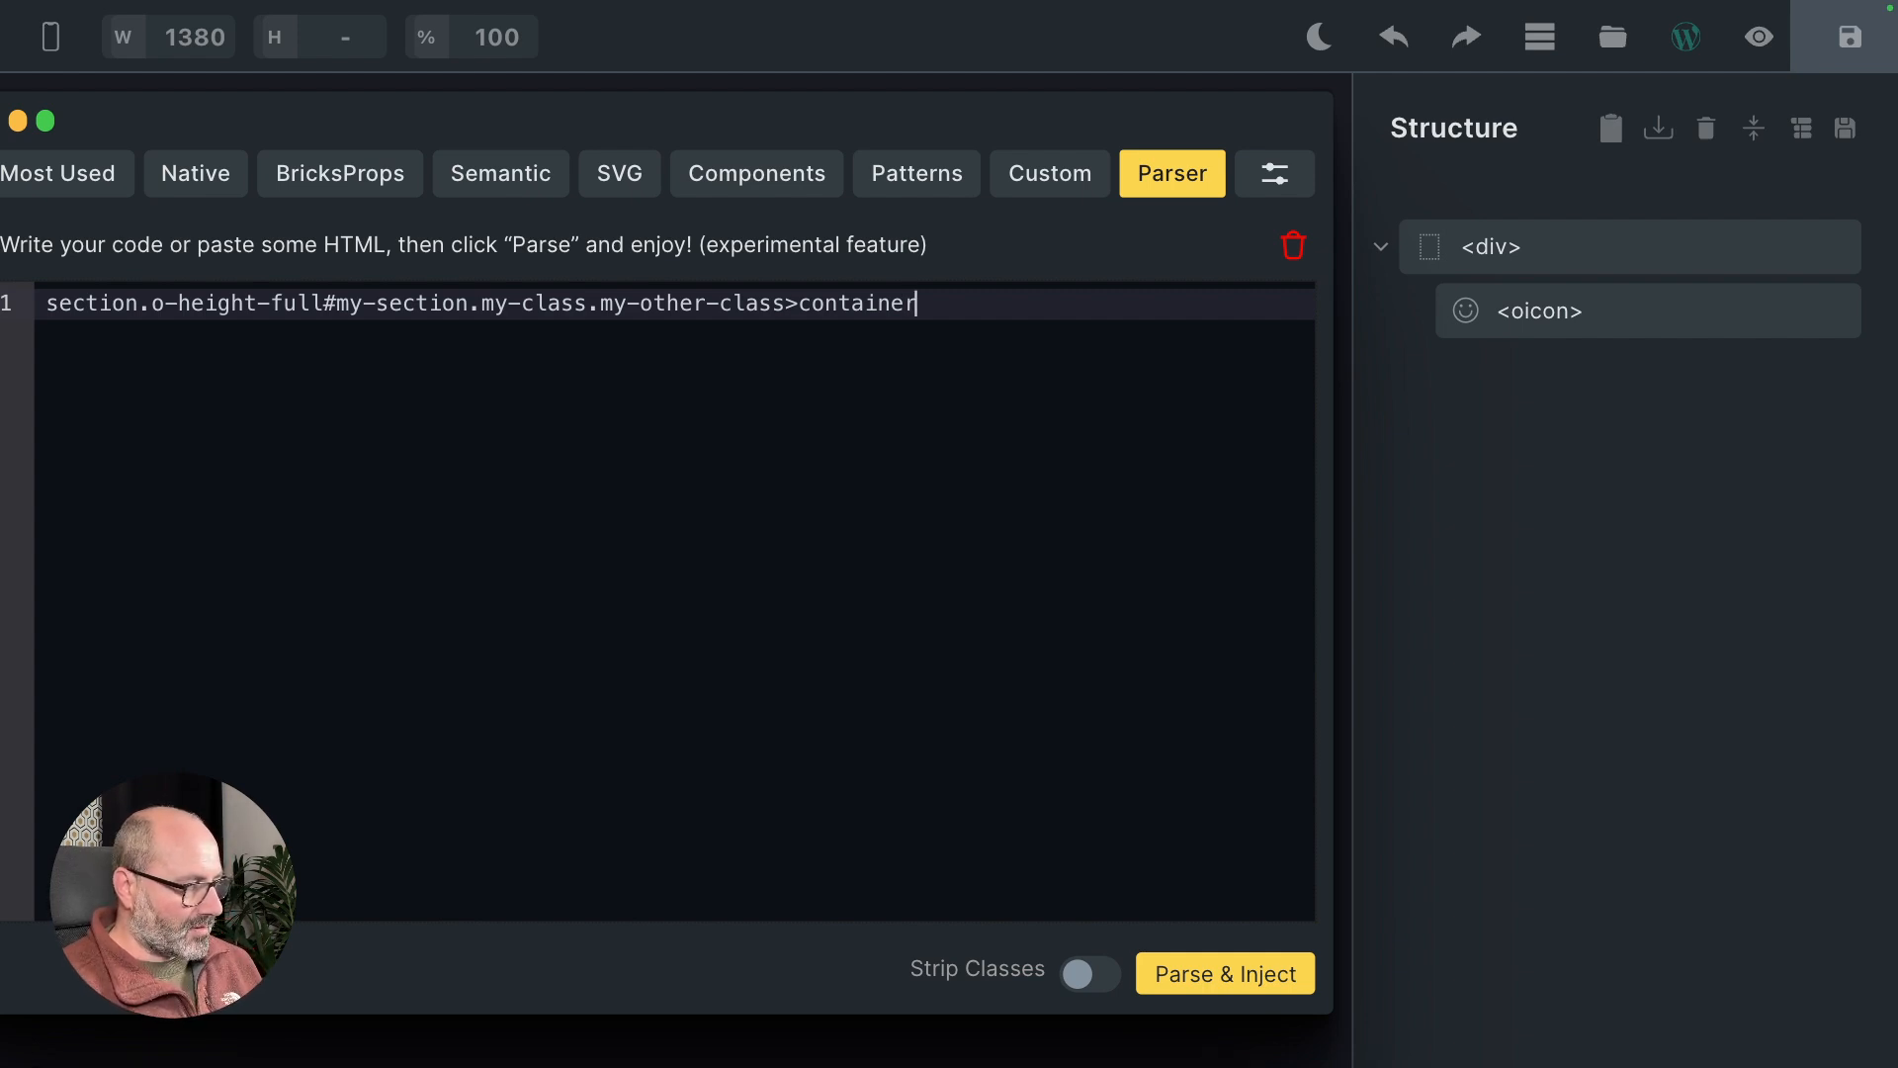
Nest an h1 with the class o-font-8 and the ID my-heading inside the container in the shorthand
type(">h")
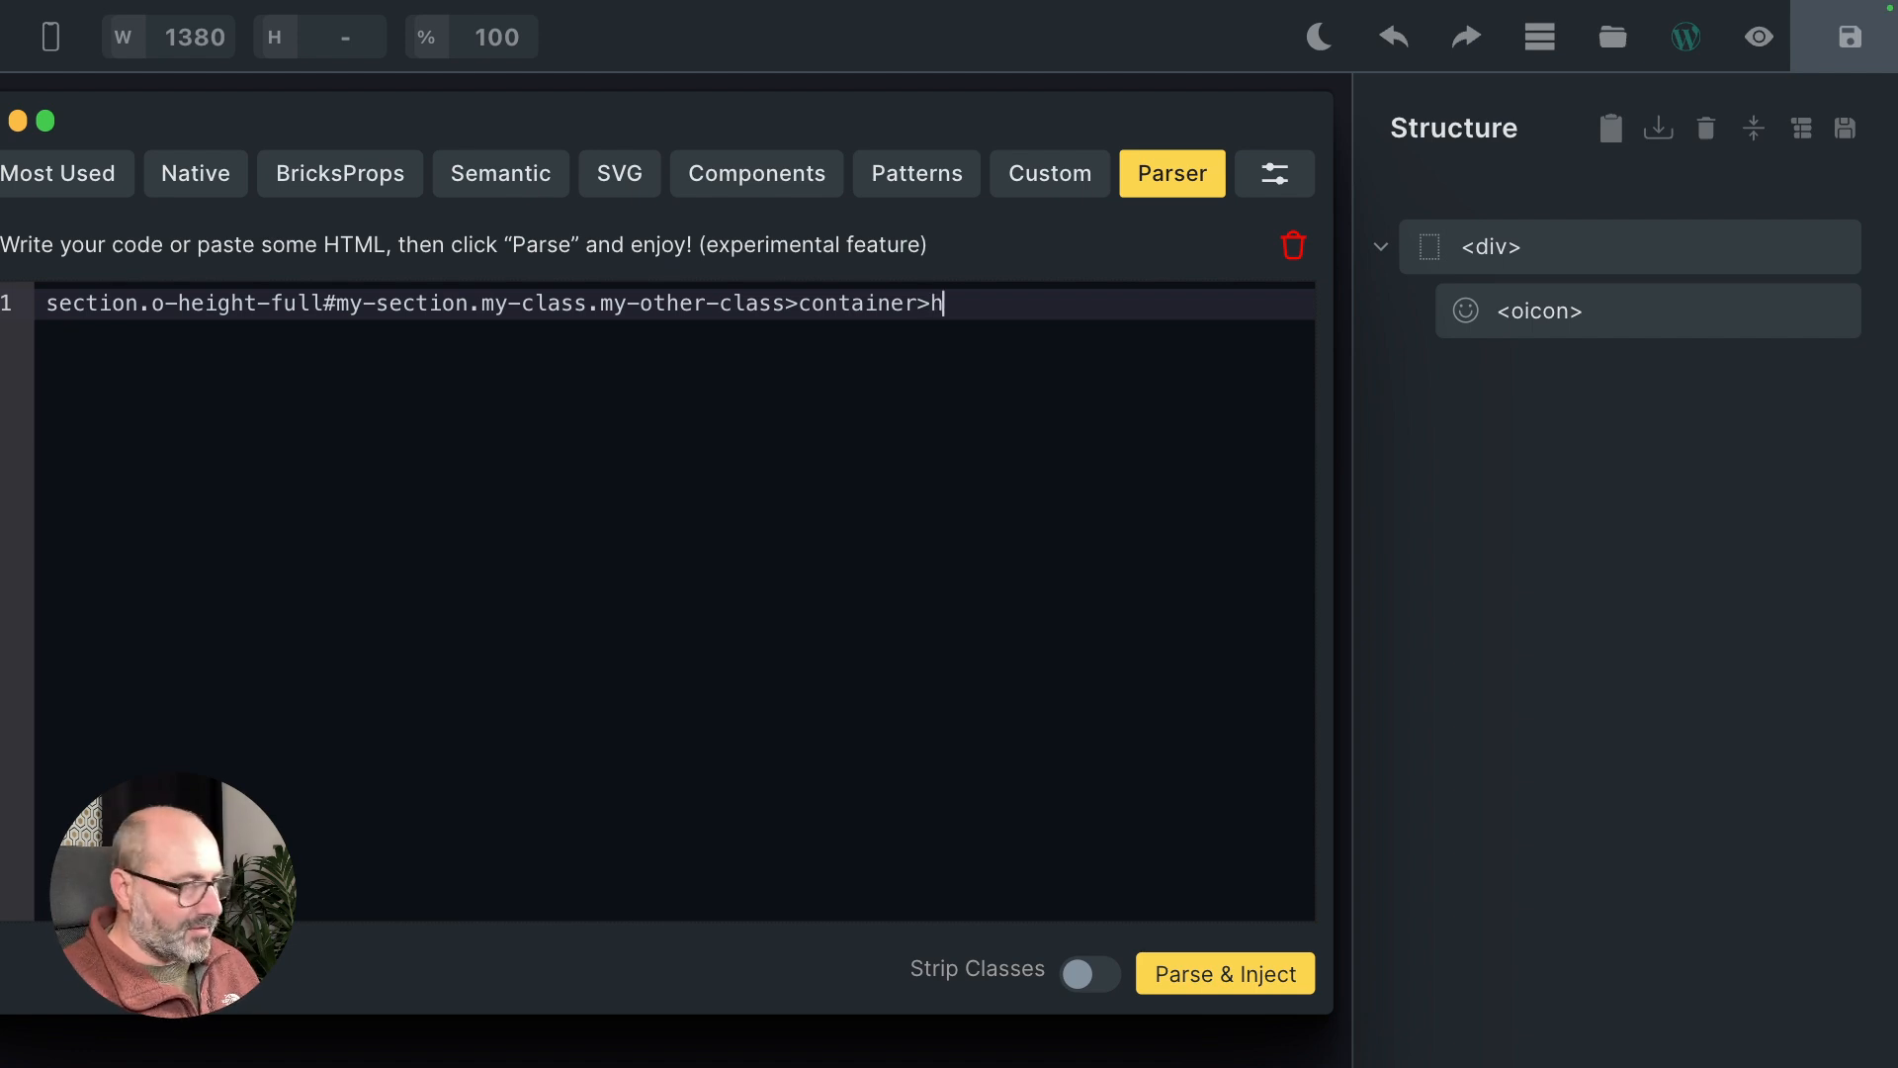
type("1")
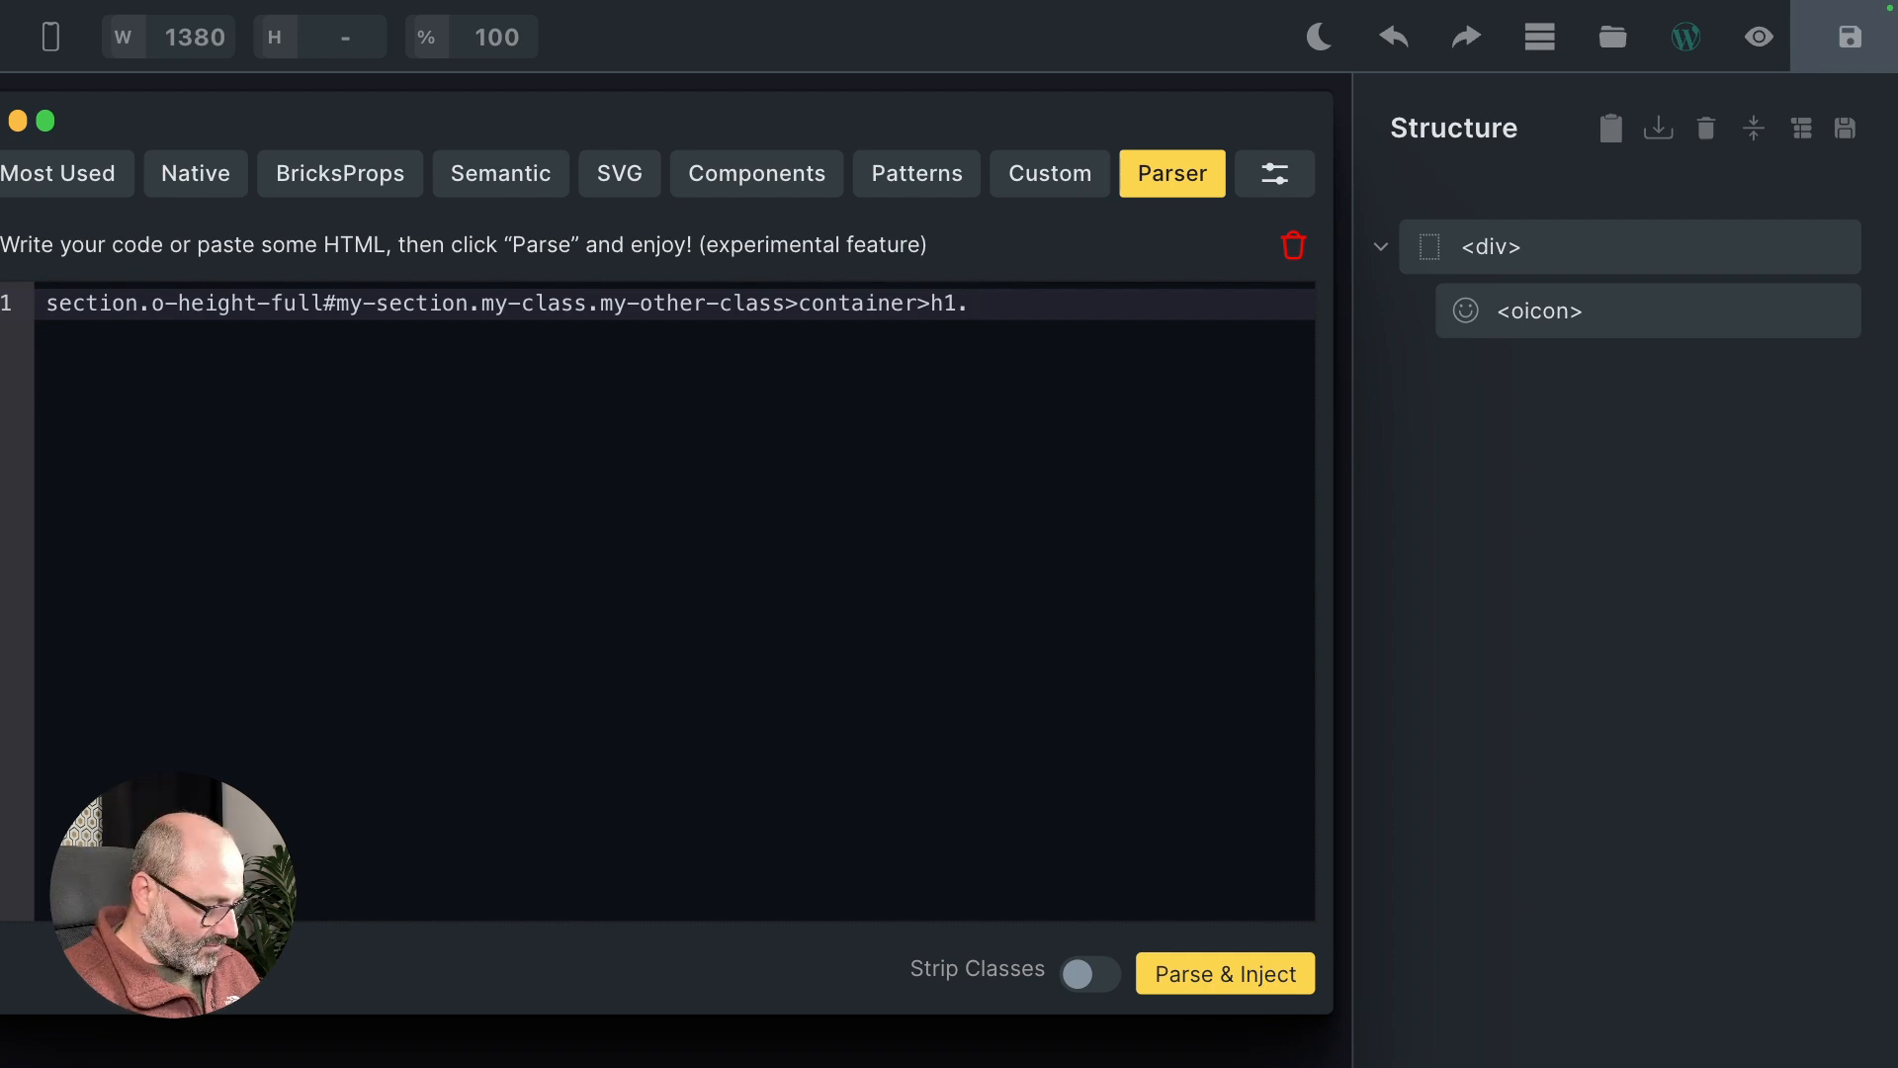
type(".o-")
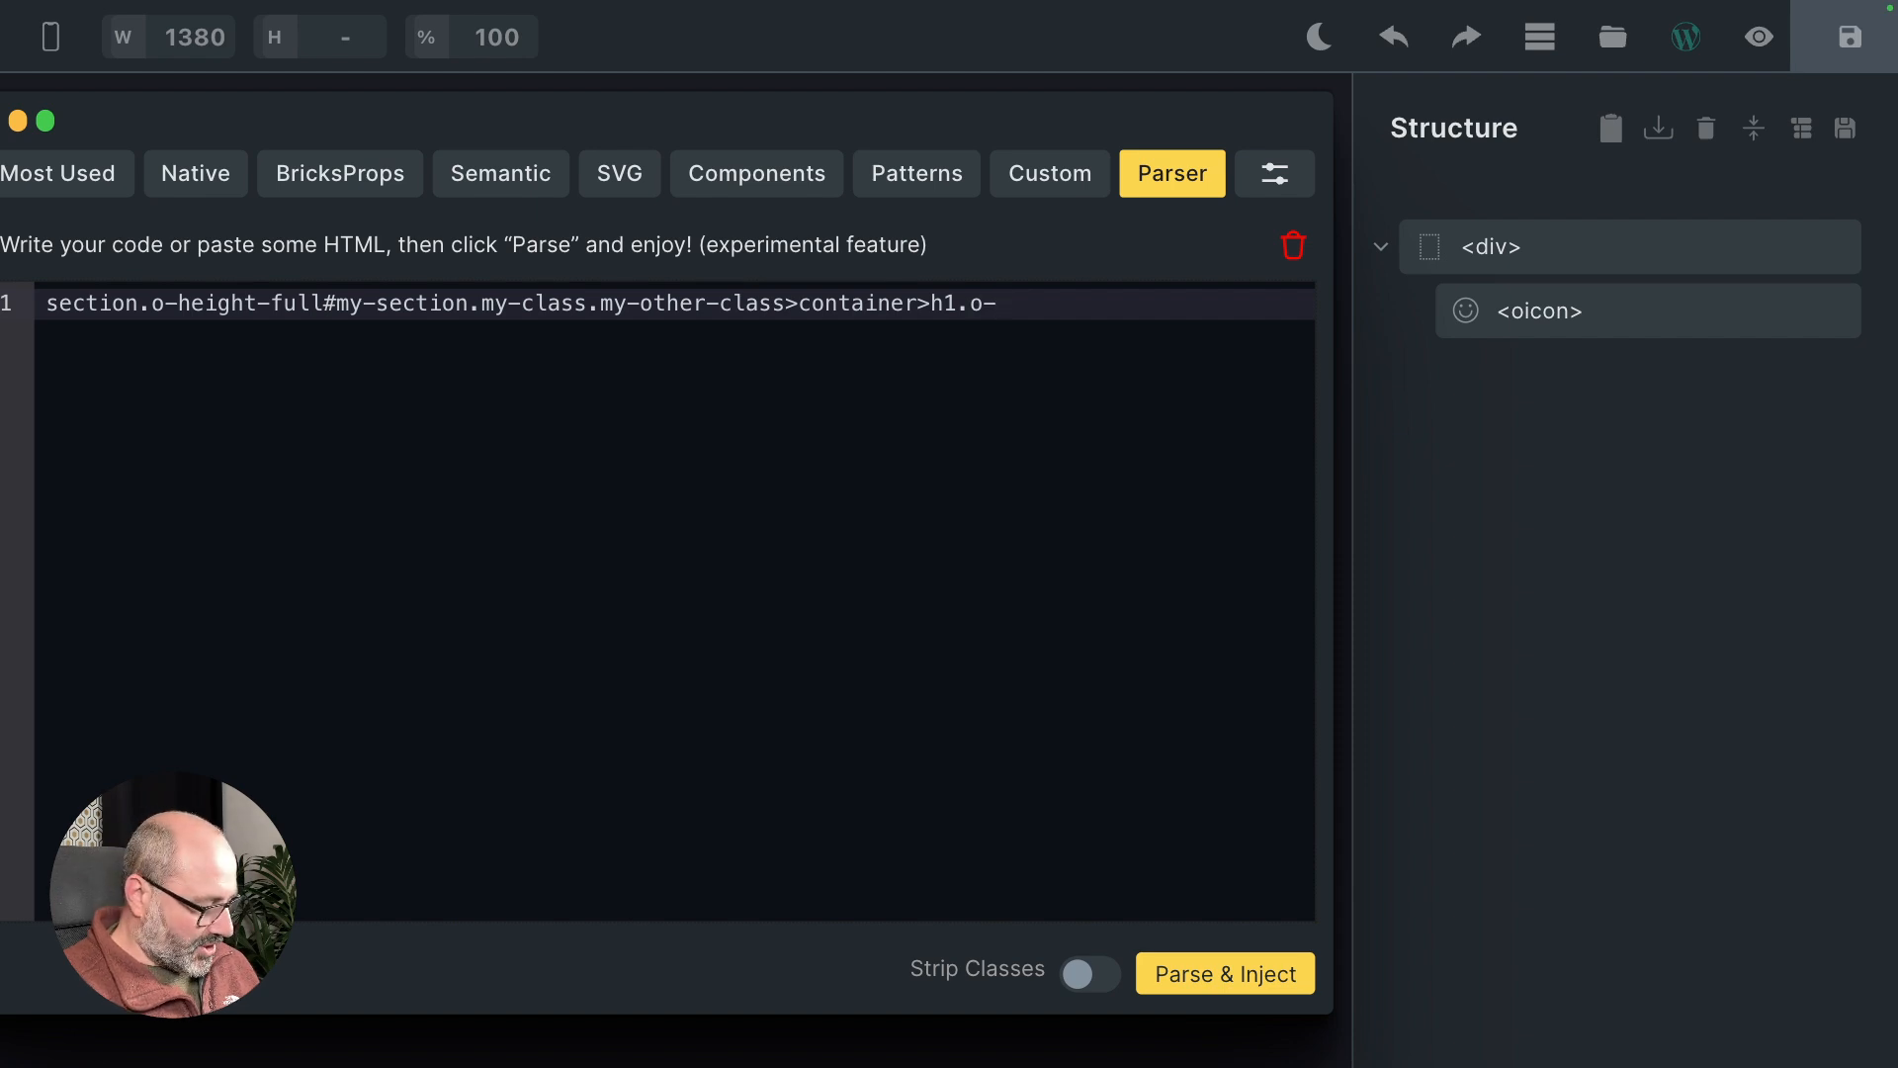
type("font-")
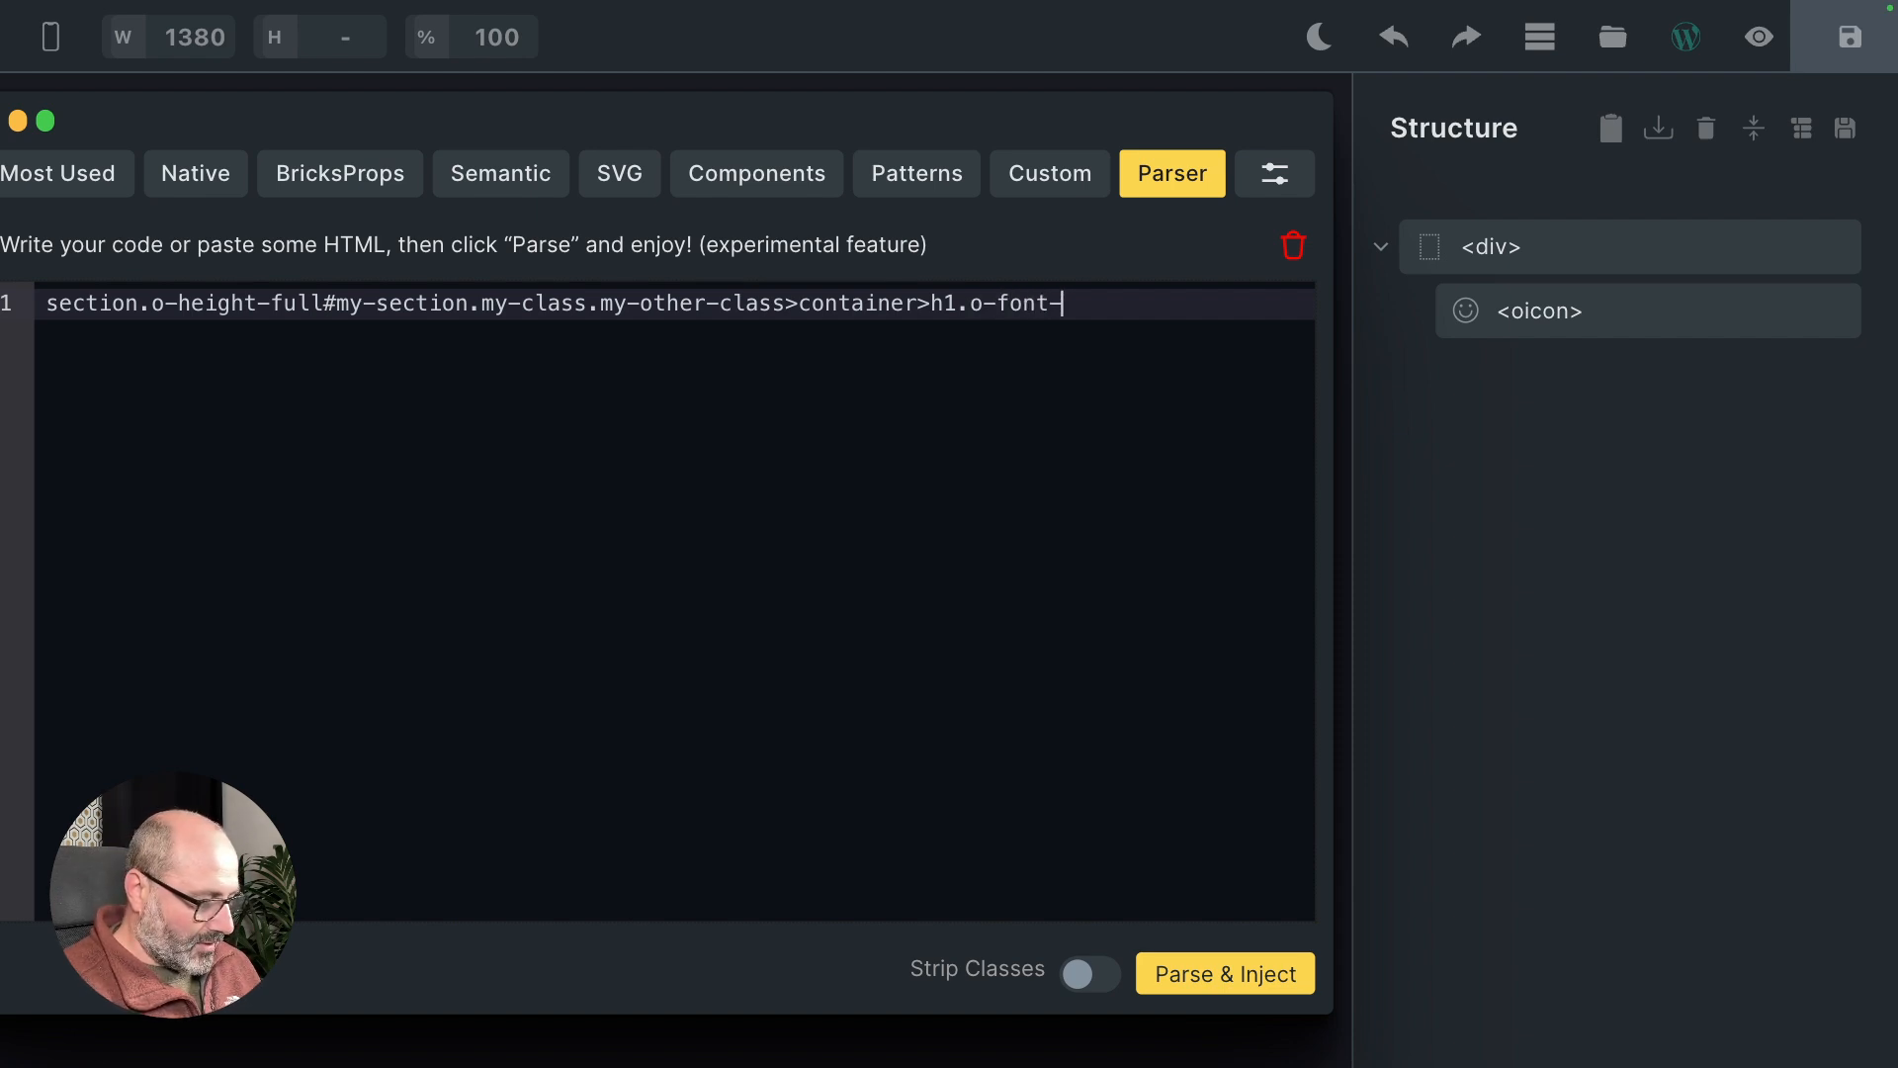
type("8")
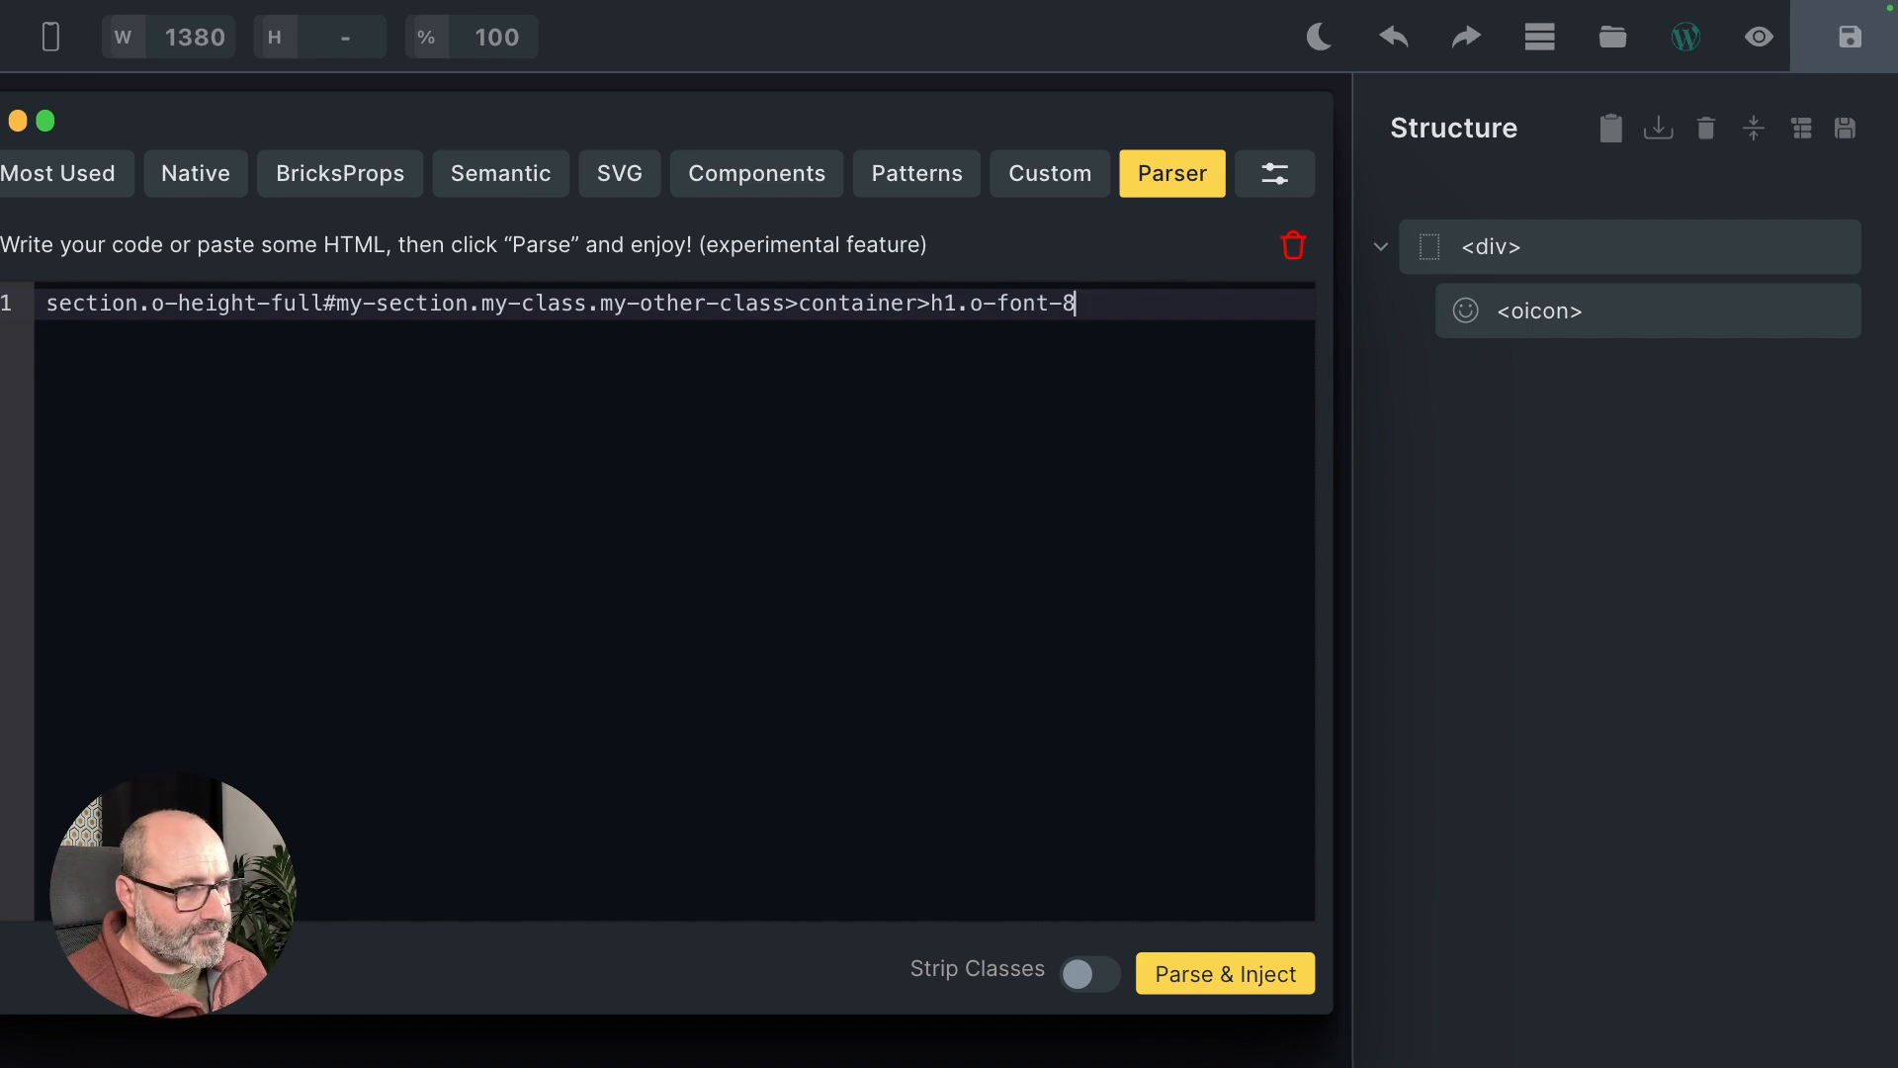
type("#")
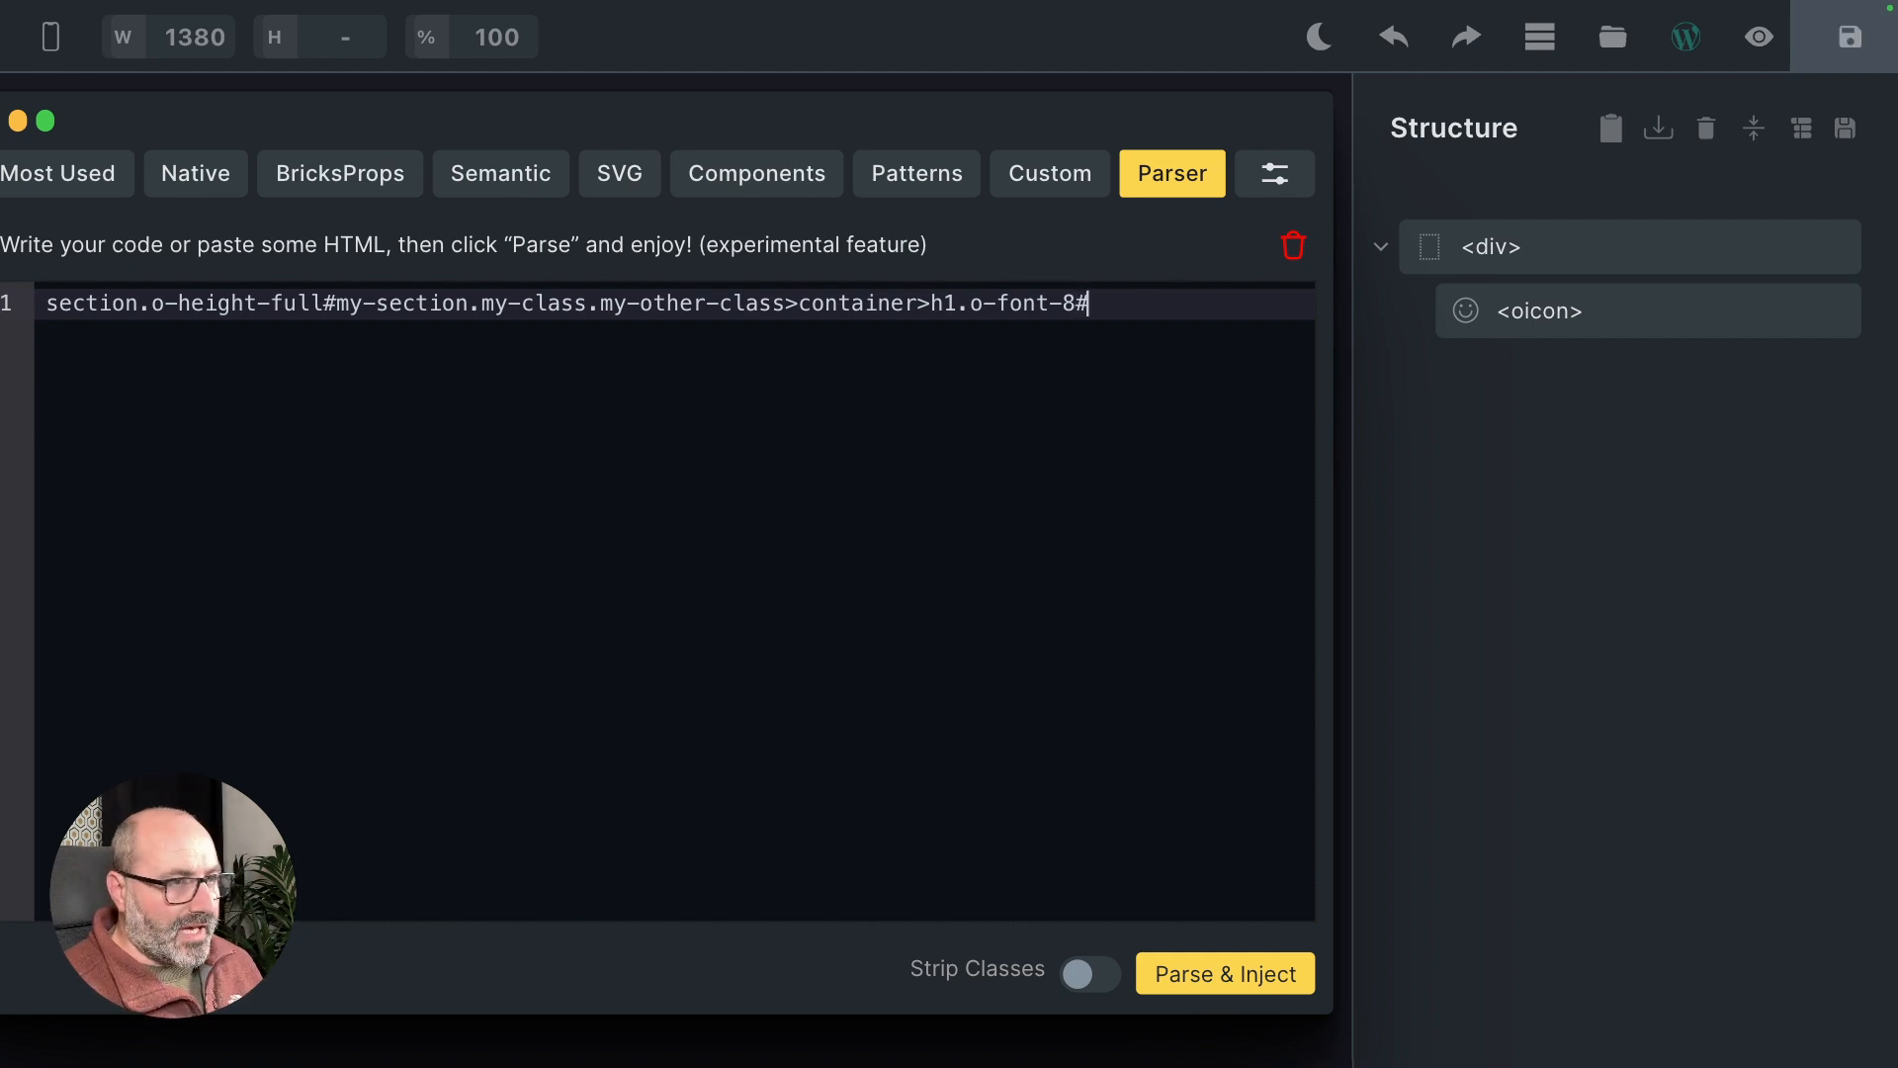
type("my-")
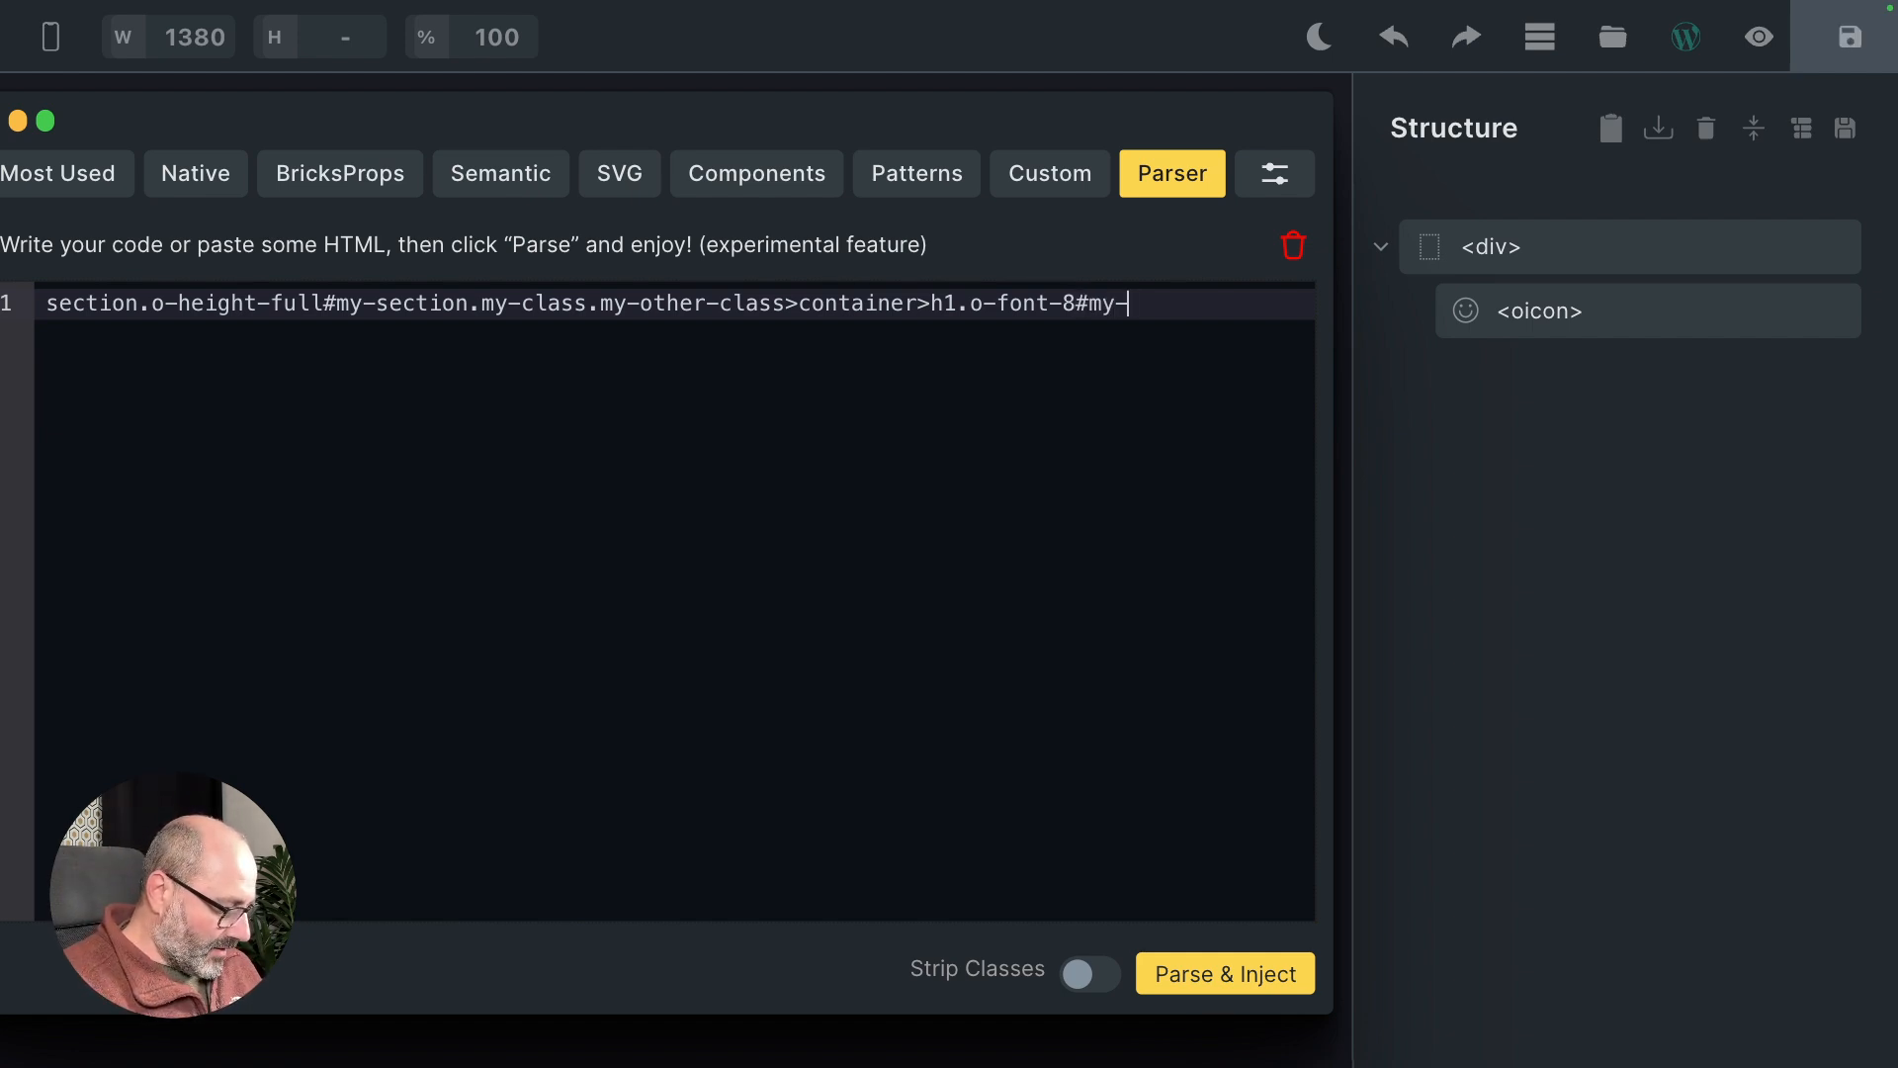
type("heading")
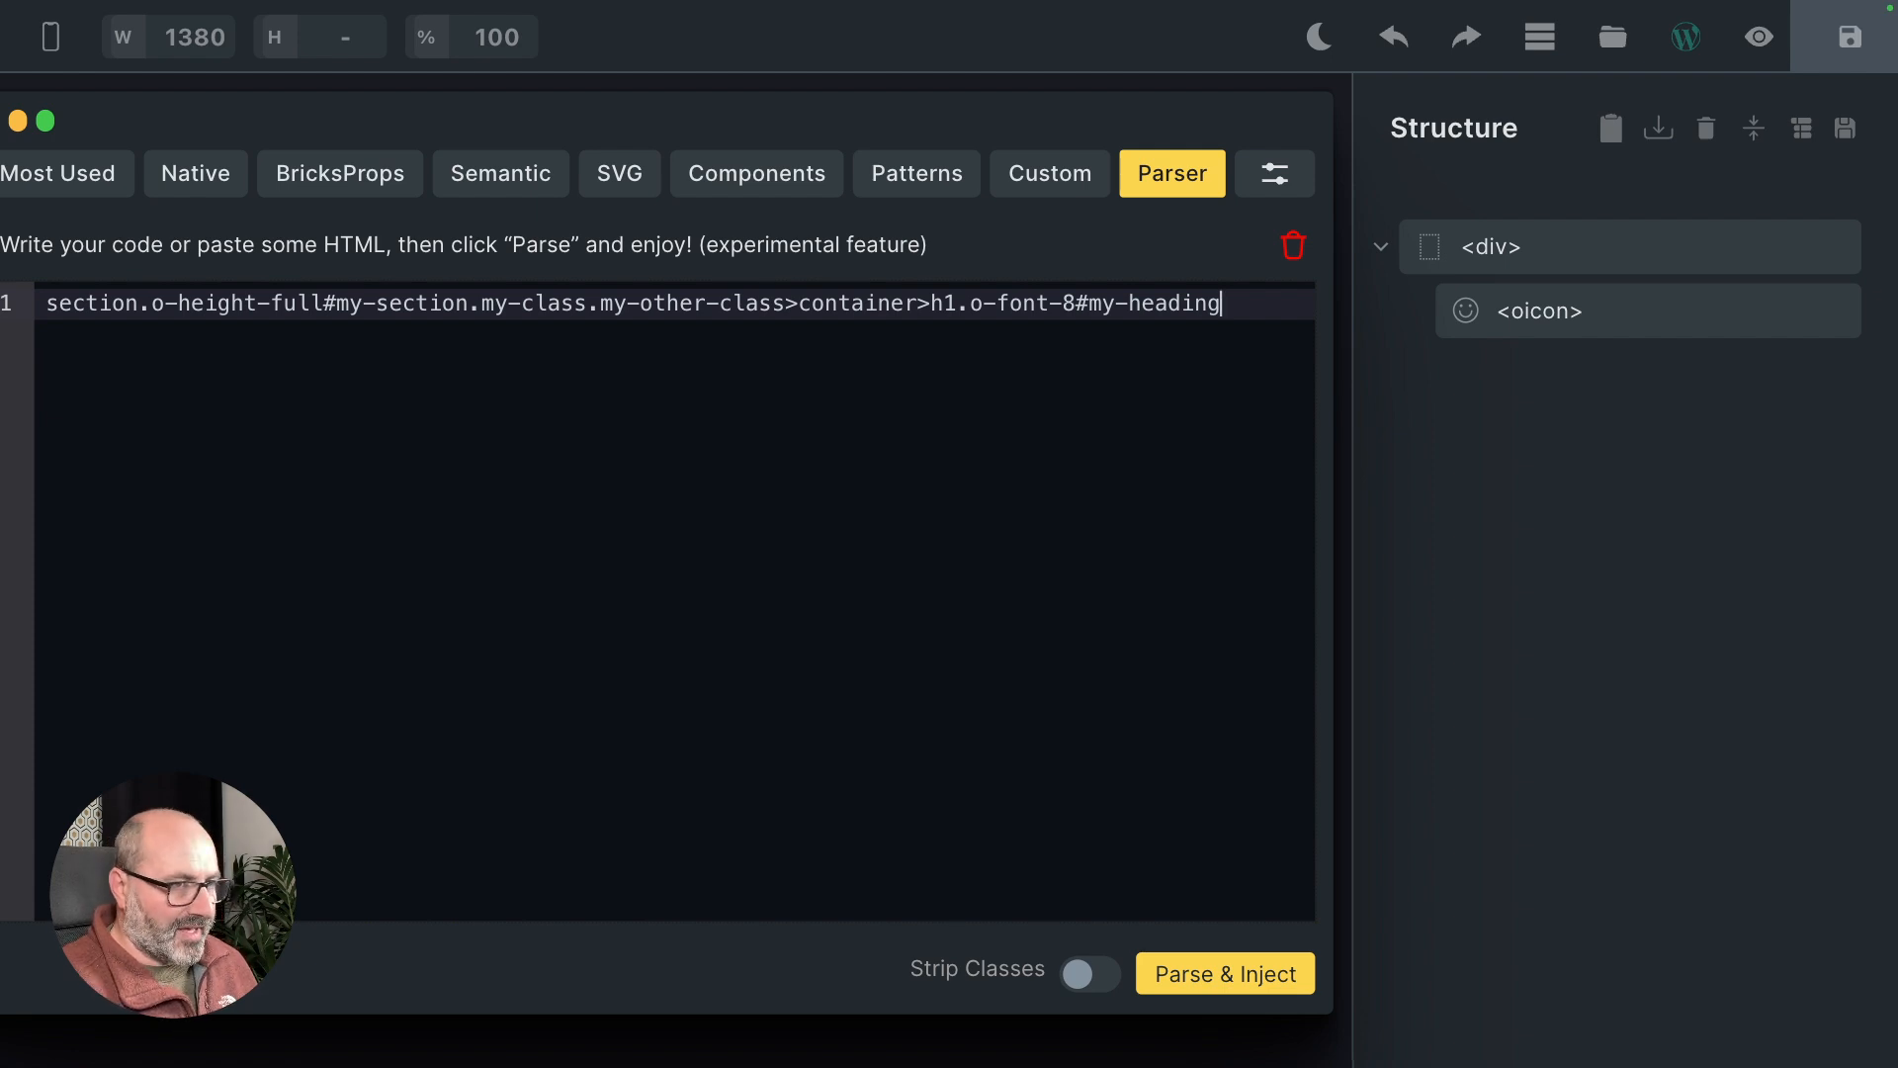
Add a sibling p with the class o-font-1 after the h1 and expand the shorthand into HTML
type("+")
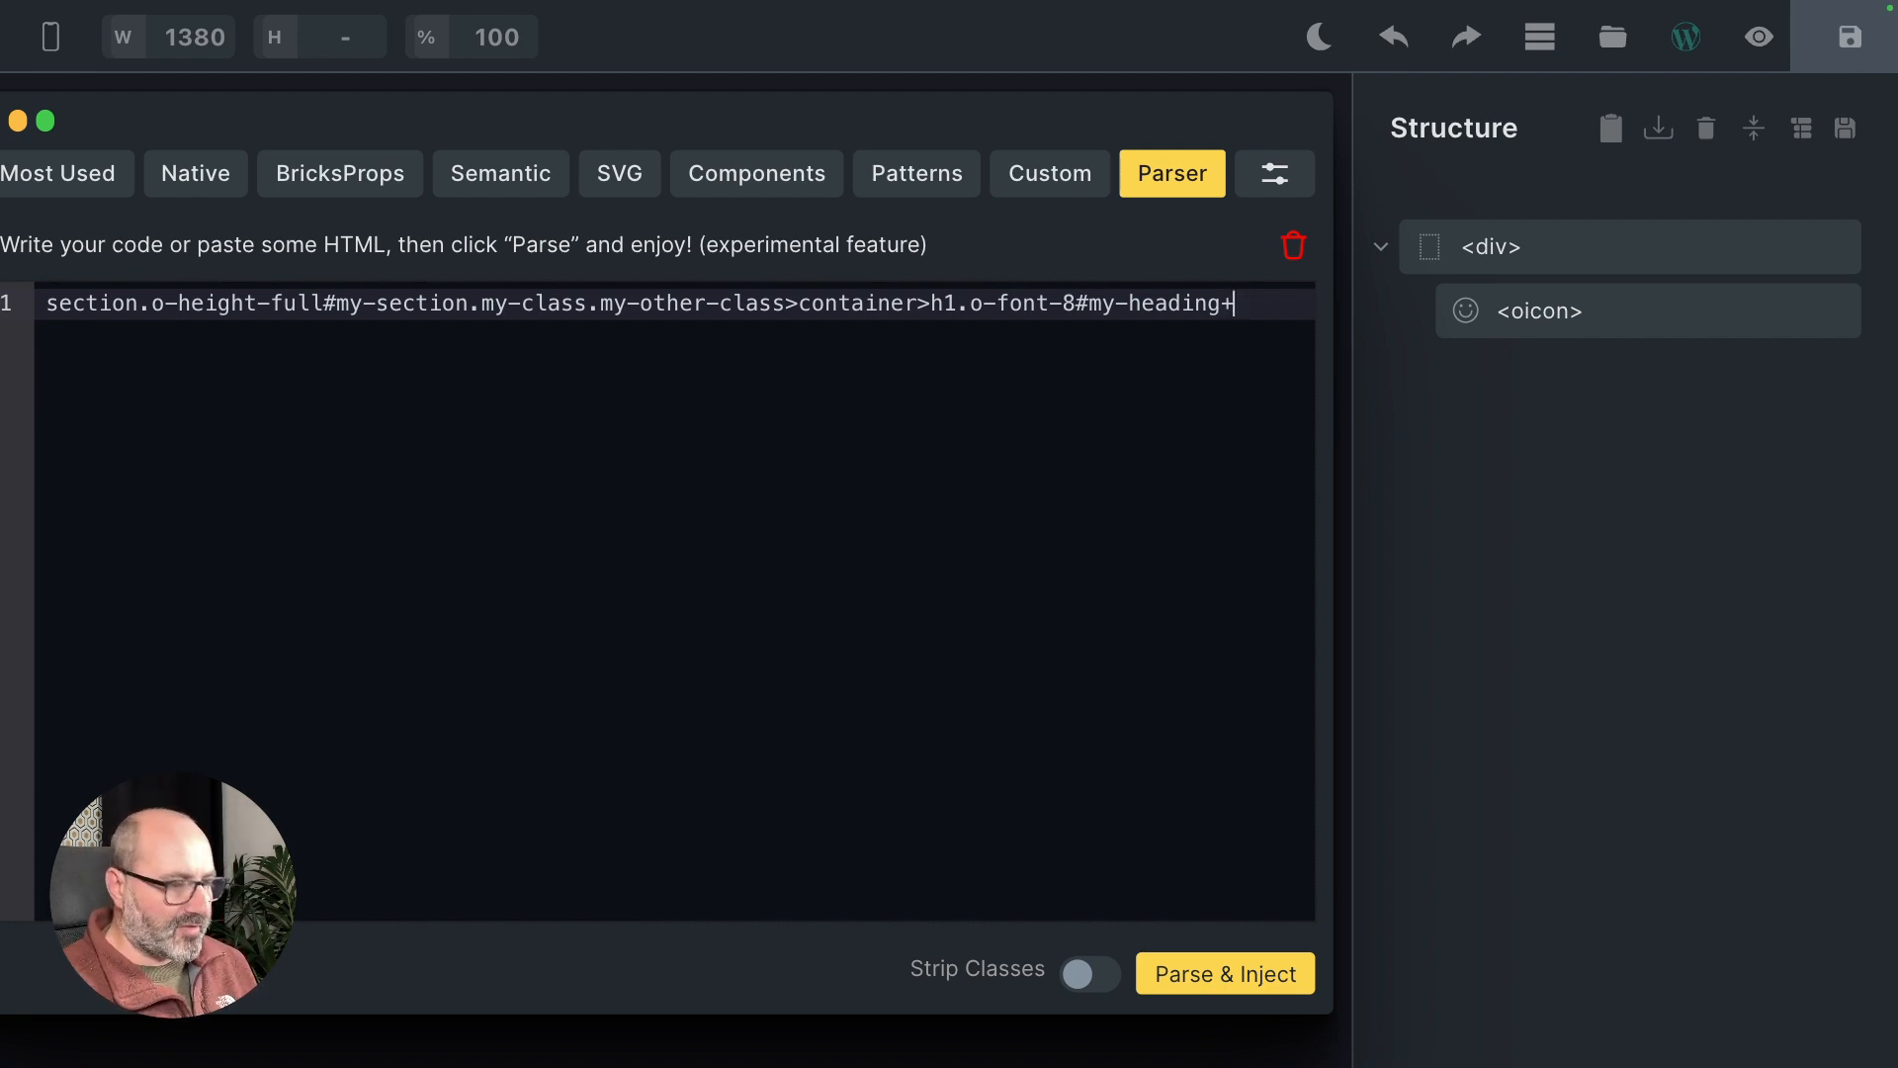
type("p")
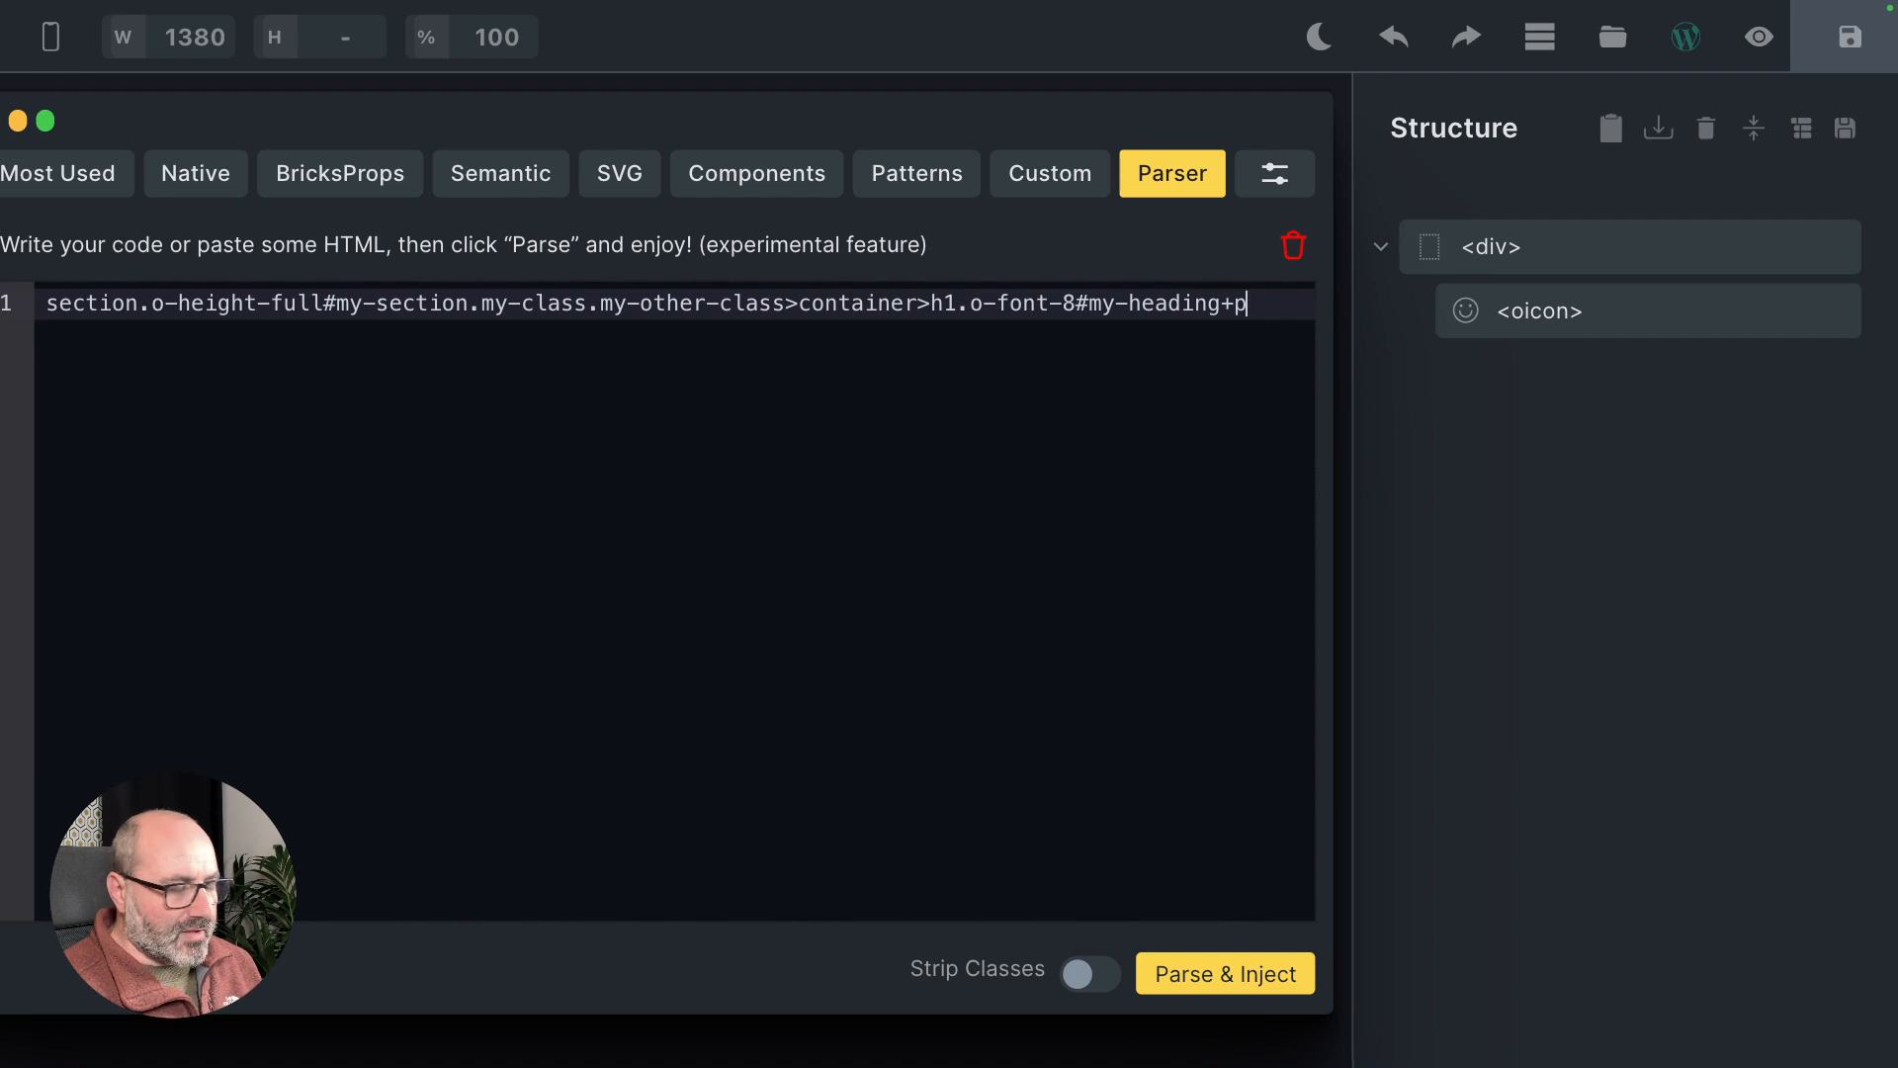
type(".o-font")
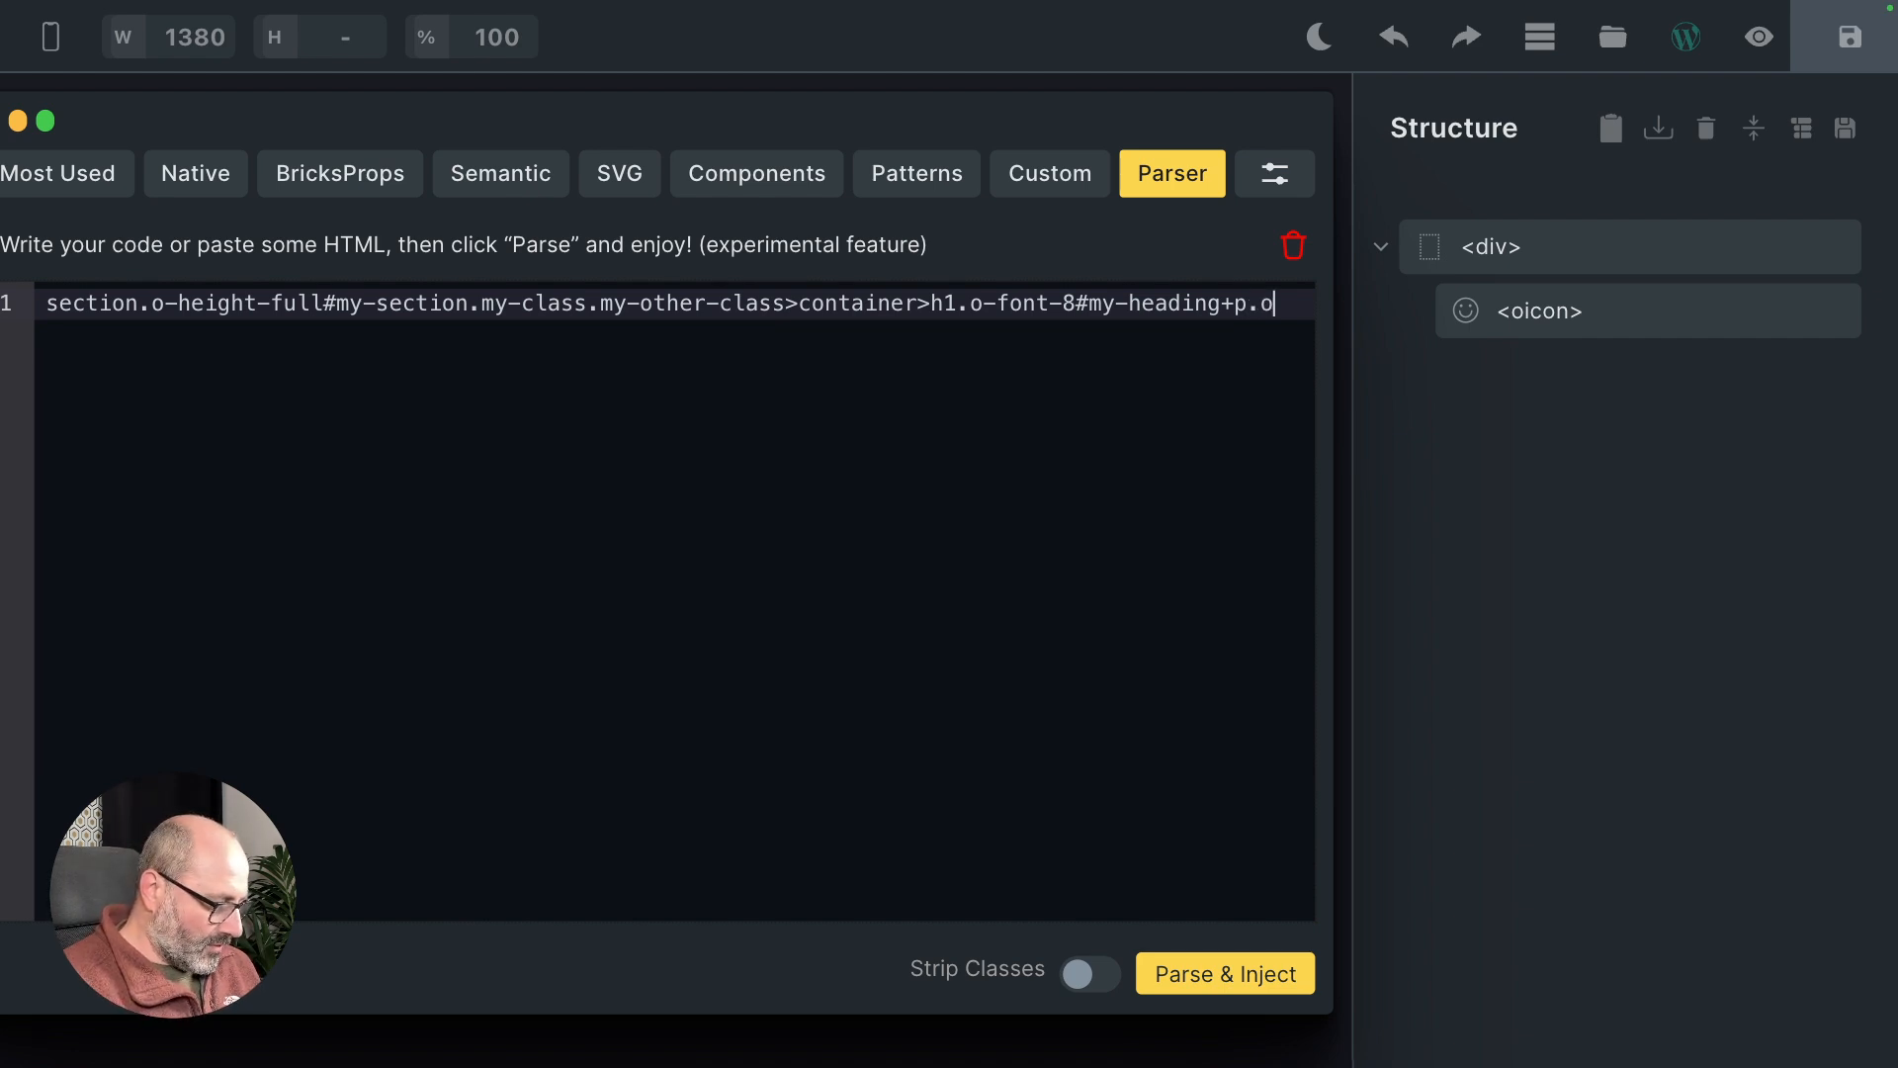
type("-1")
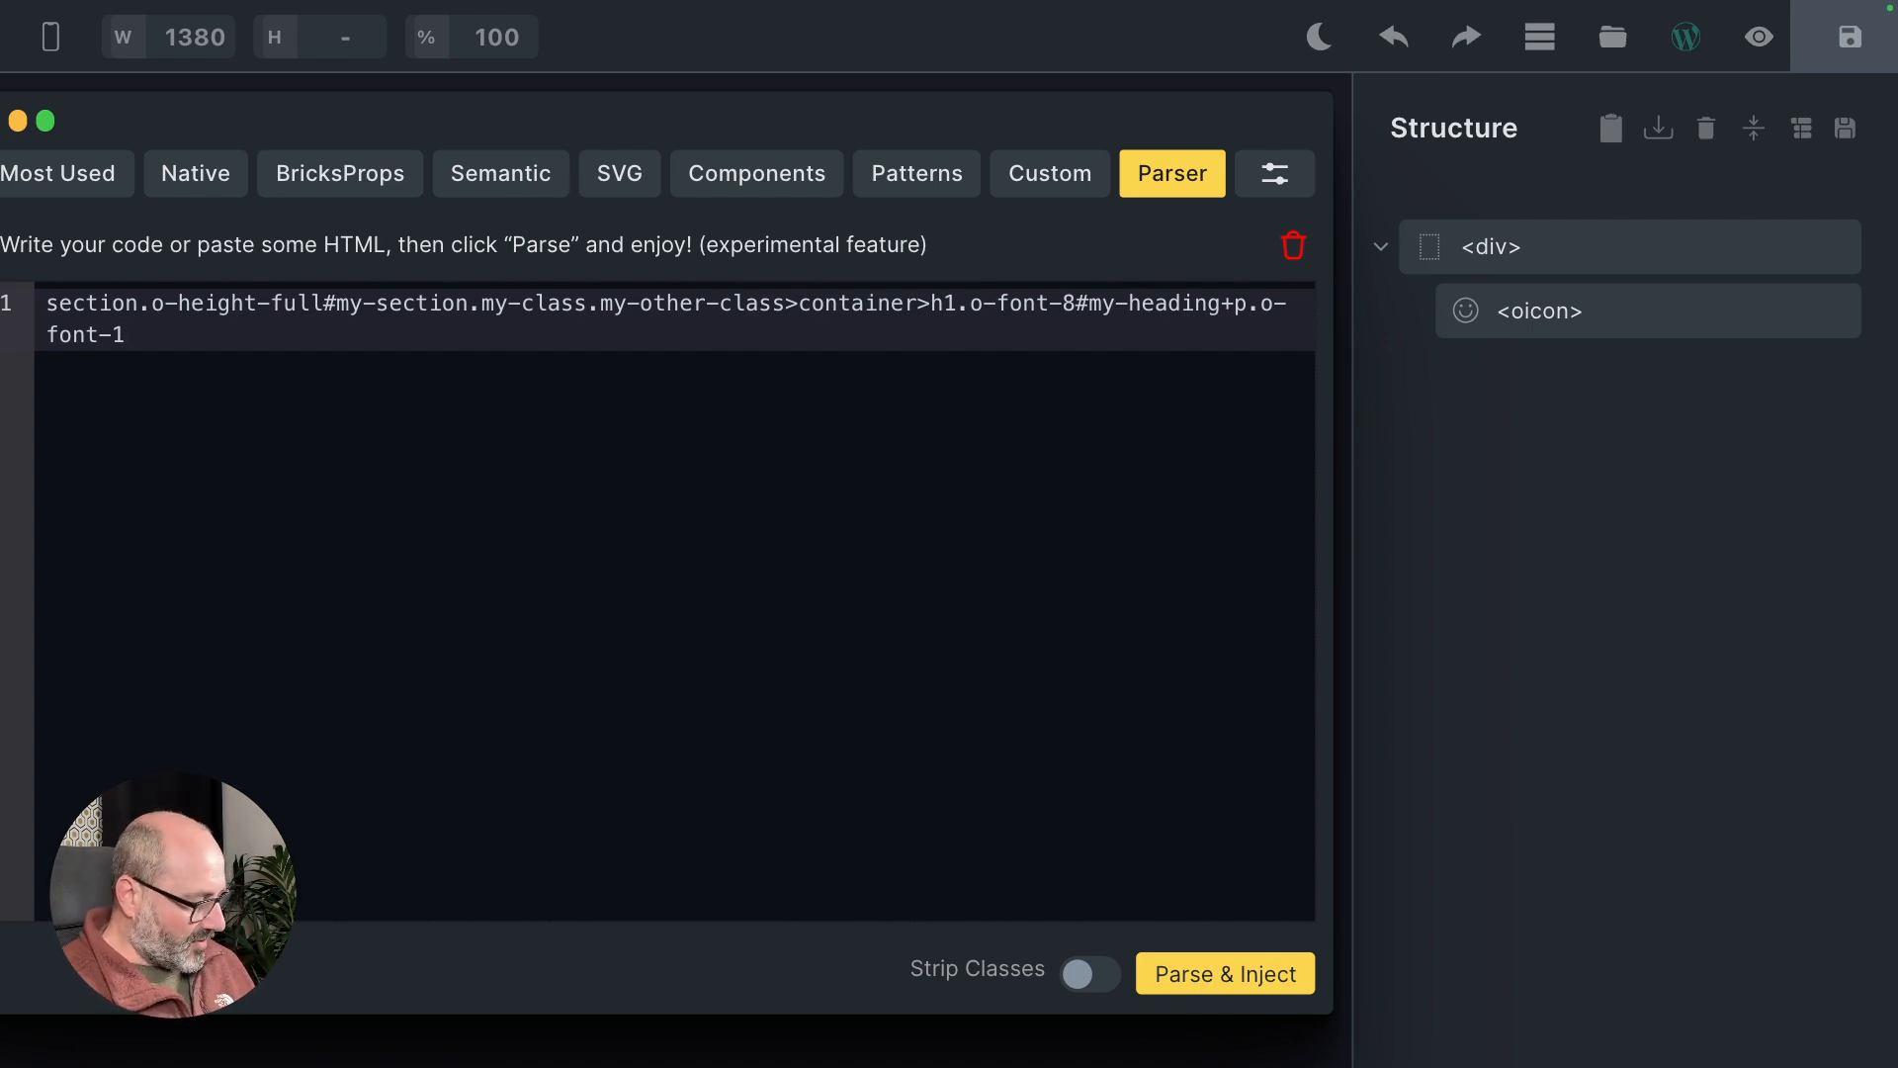
key("Tab")
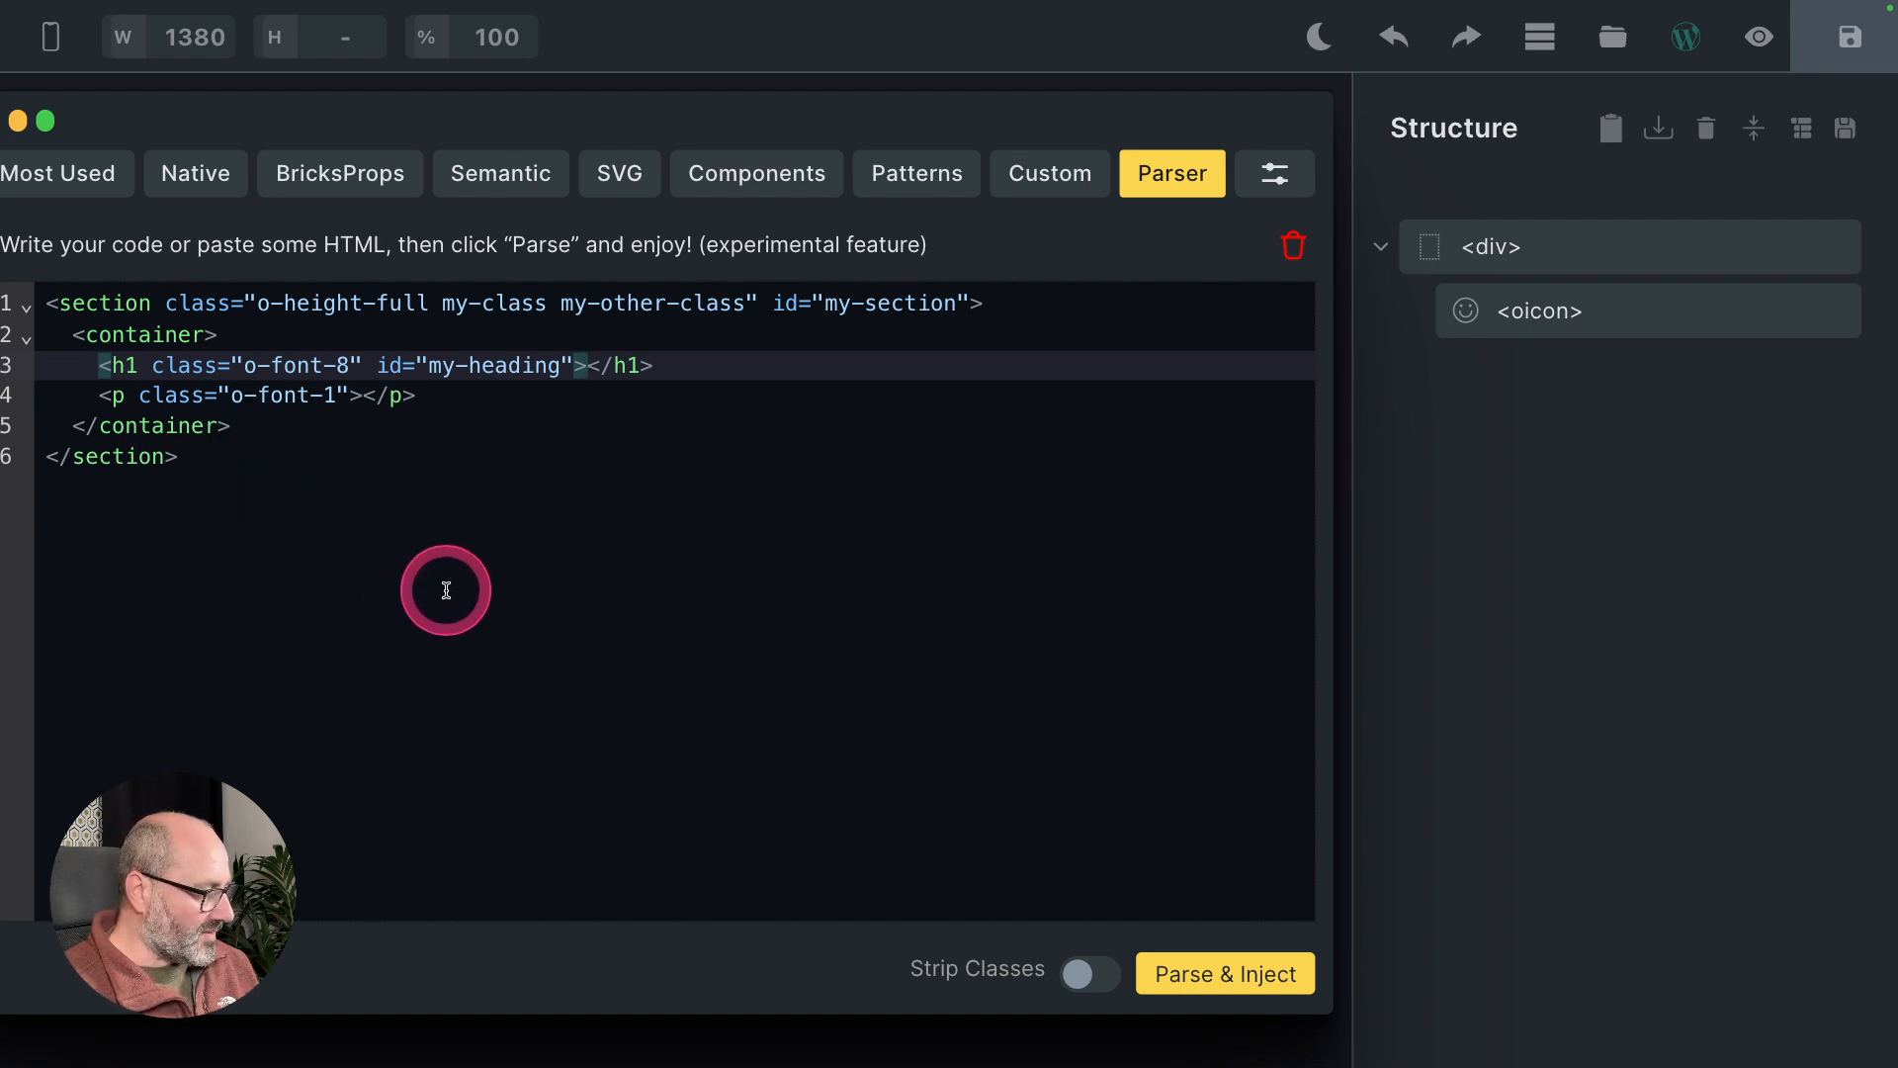
Try to parse and inject the markup, and restore the unexpanded shorthand with an empty page structure
left_click(1201, 969)
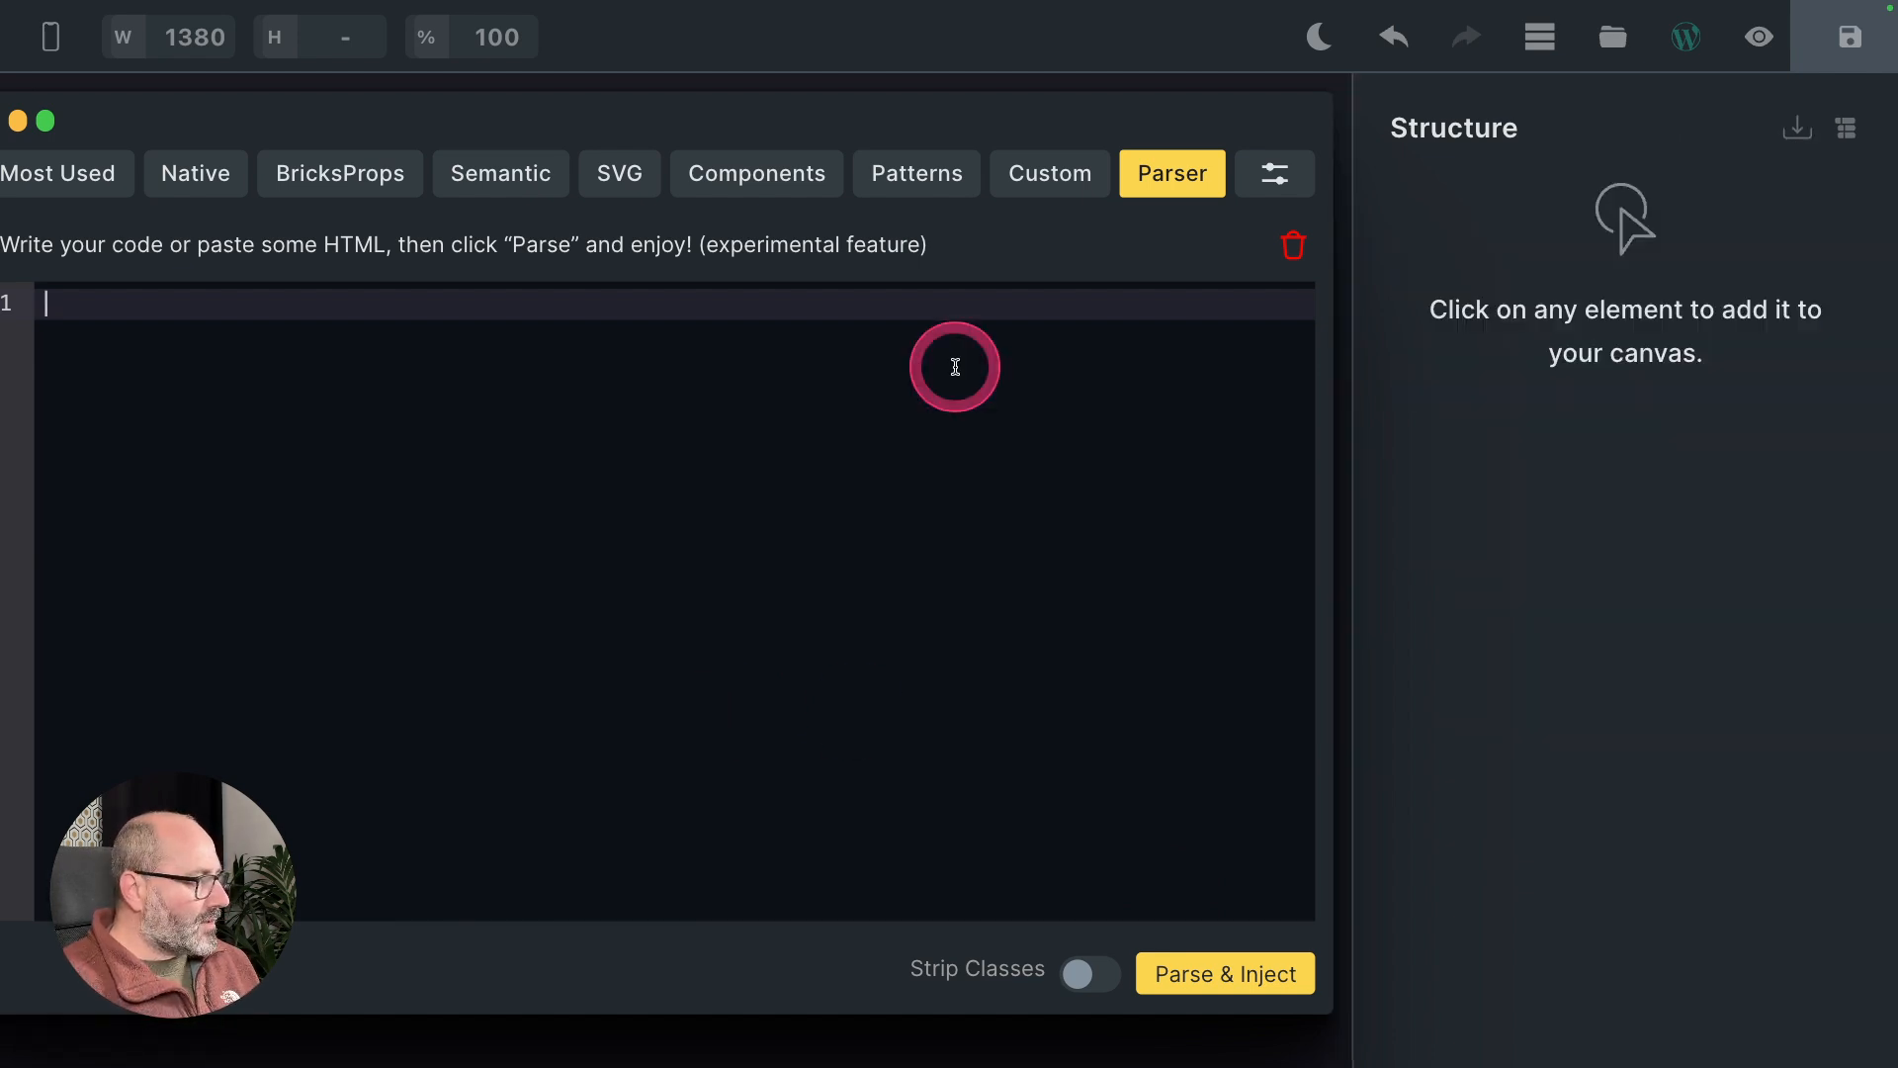
left_click(955, 367)
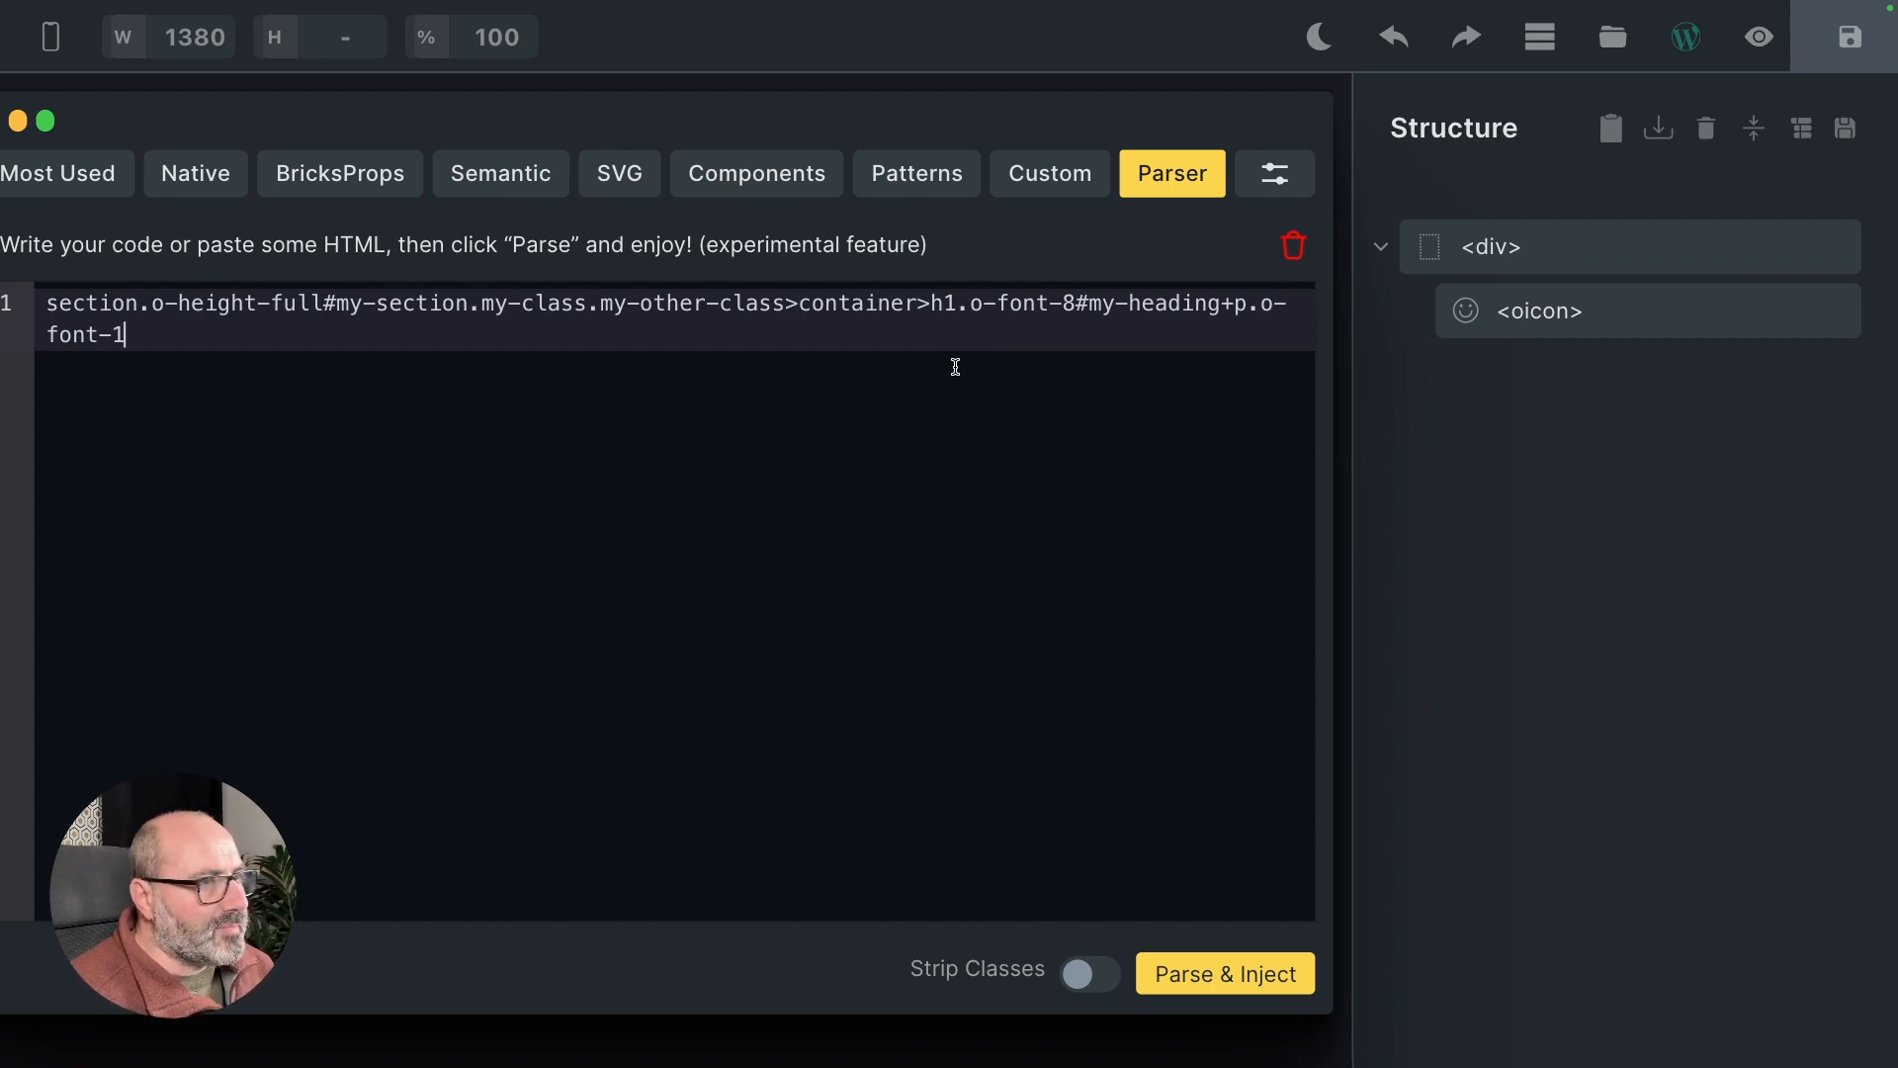
left_click(1706, 129)
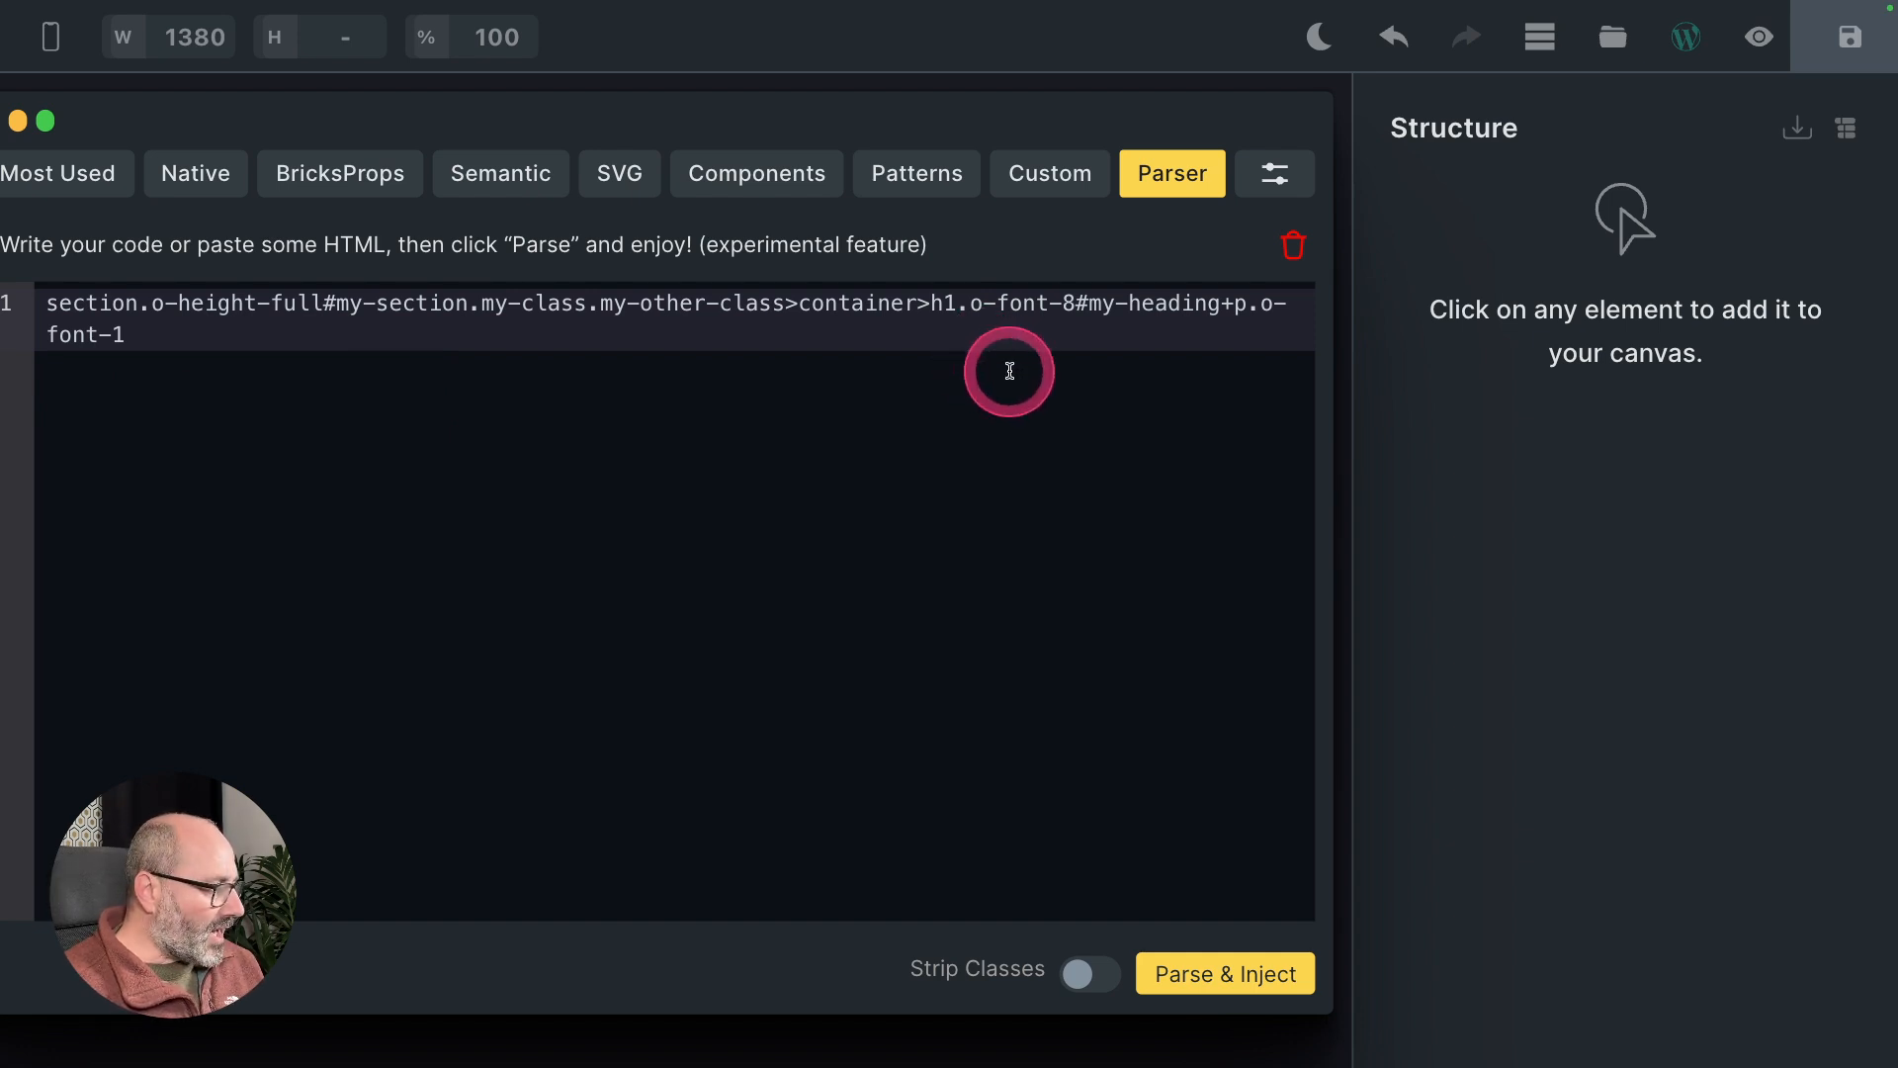
Give the h1 in the shorthand the text content {This is my h1}
left_click(1223, 306)
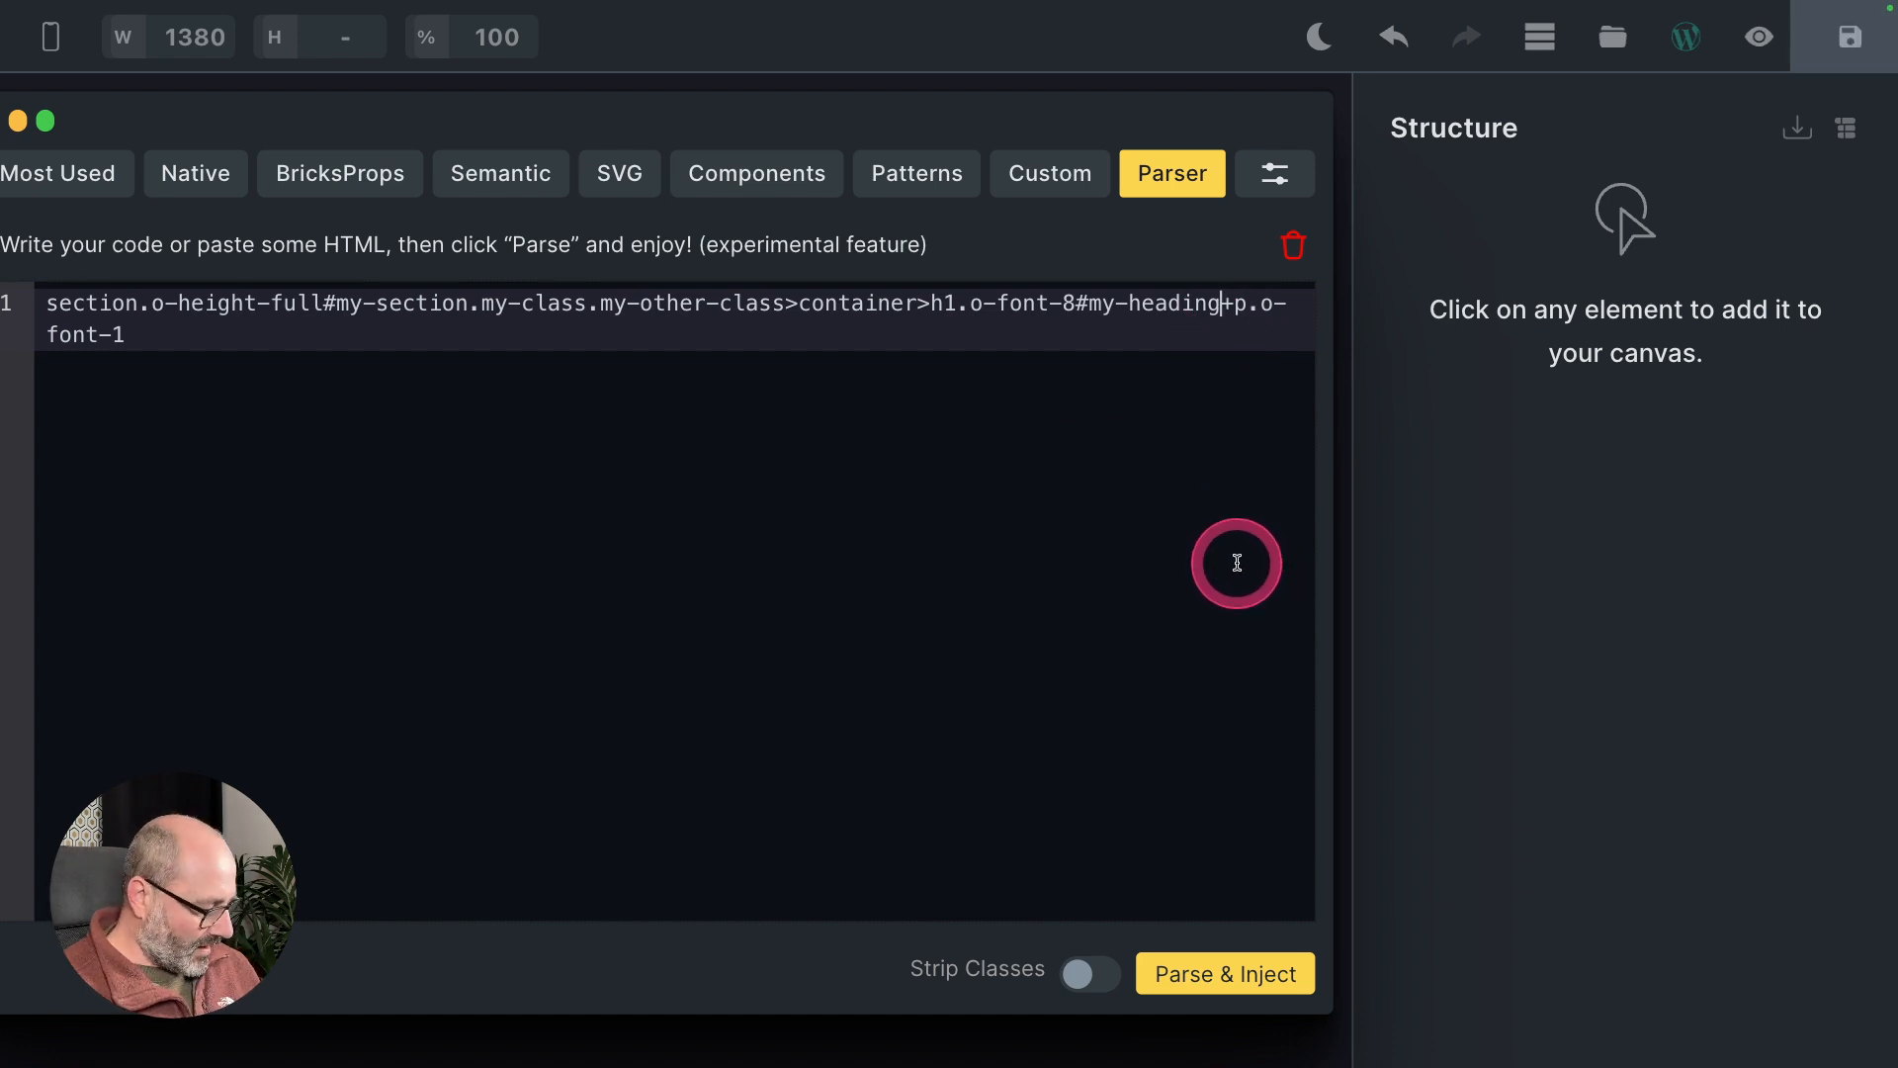
type("{")
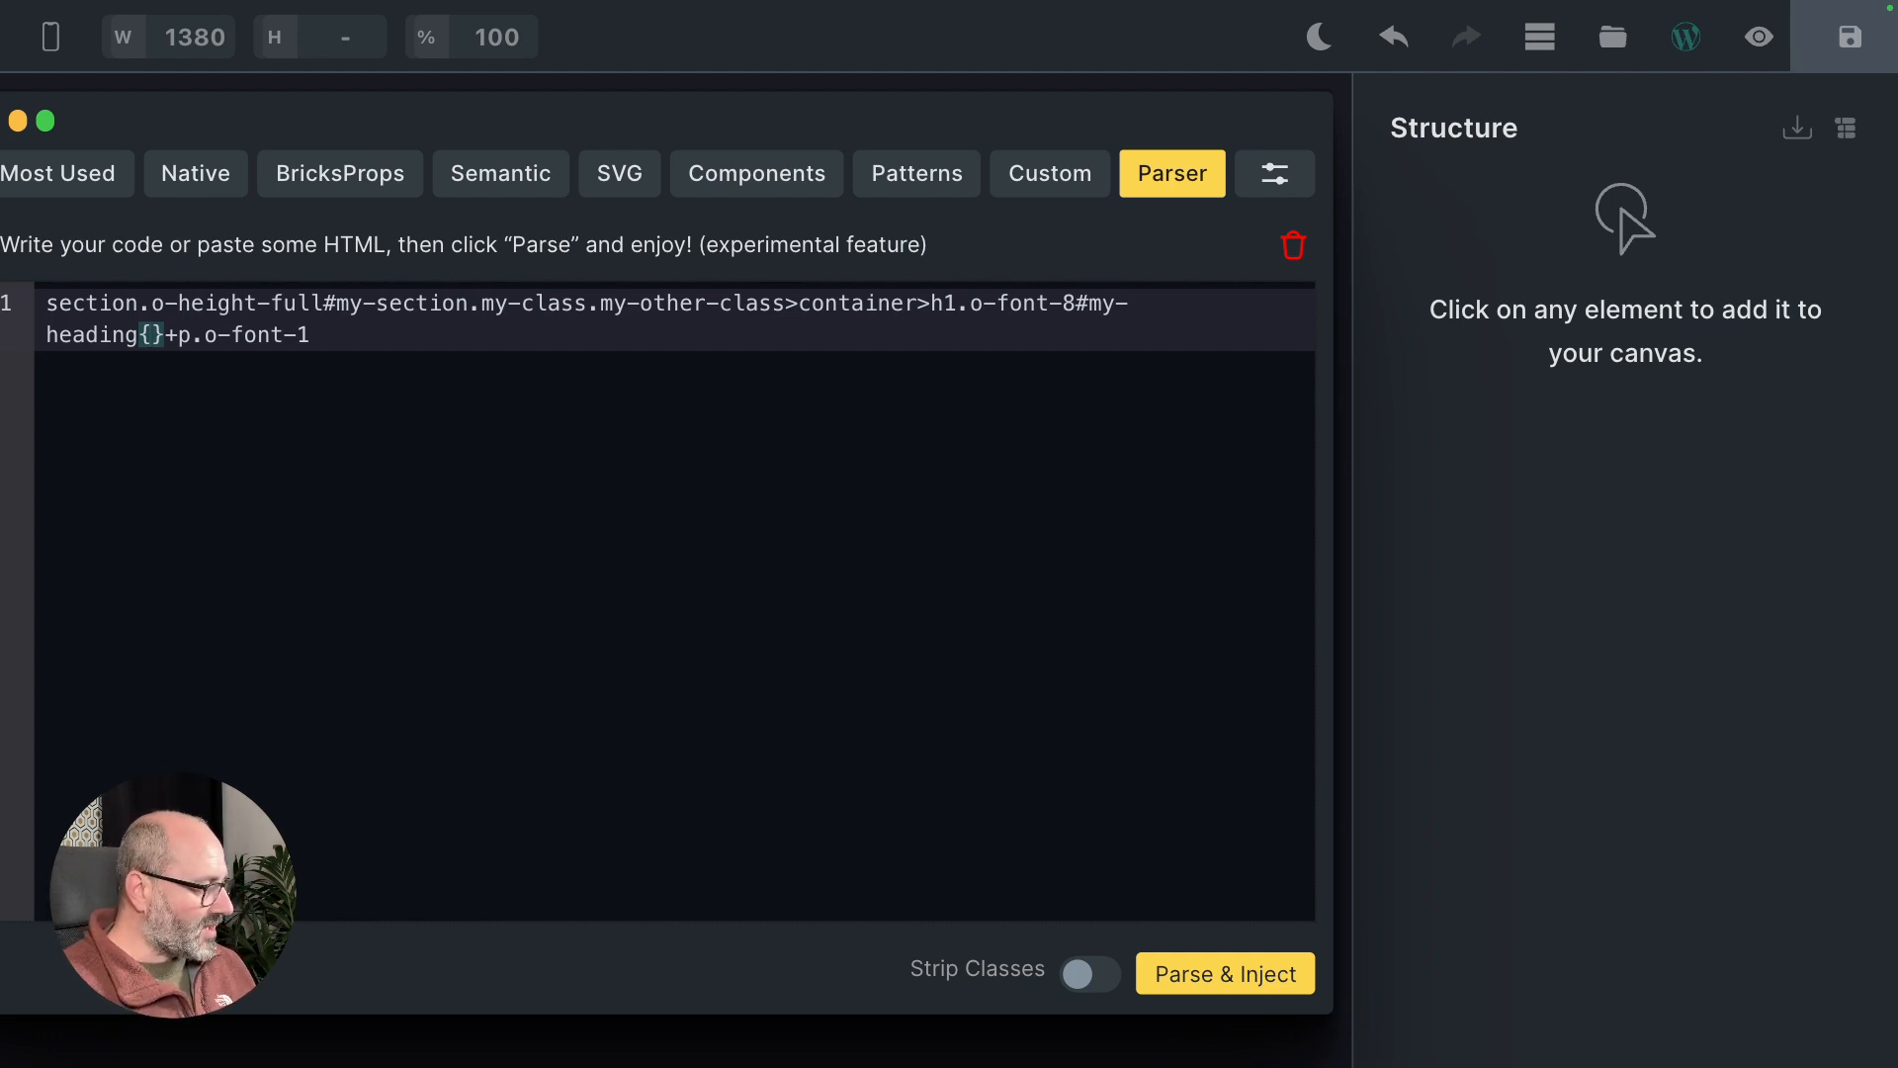
type("This is my h")
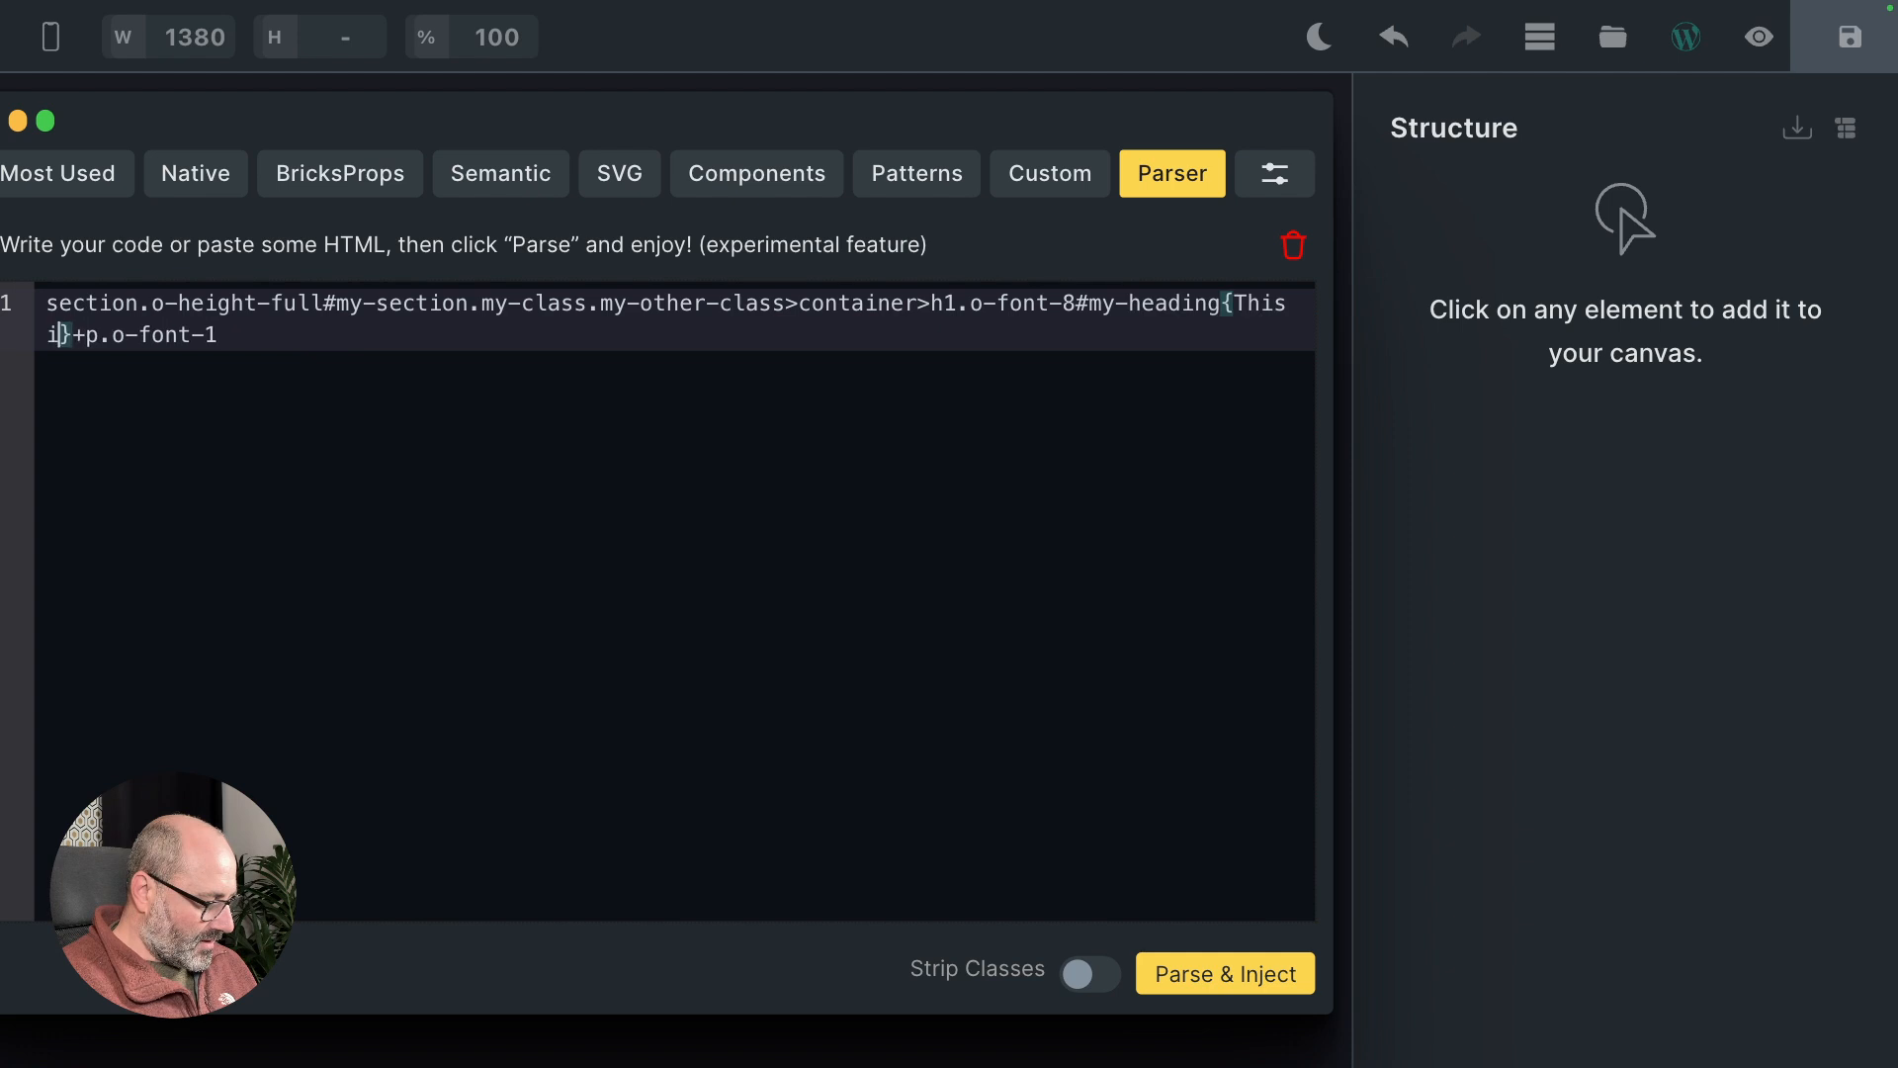
type("1")
Give the p the text content {This is my paragraph content} and expand the whole shorthand into HTML
key("End")
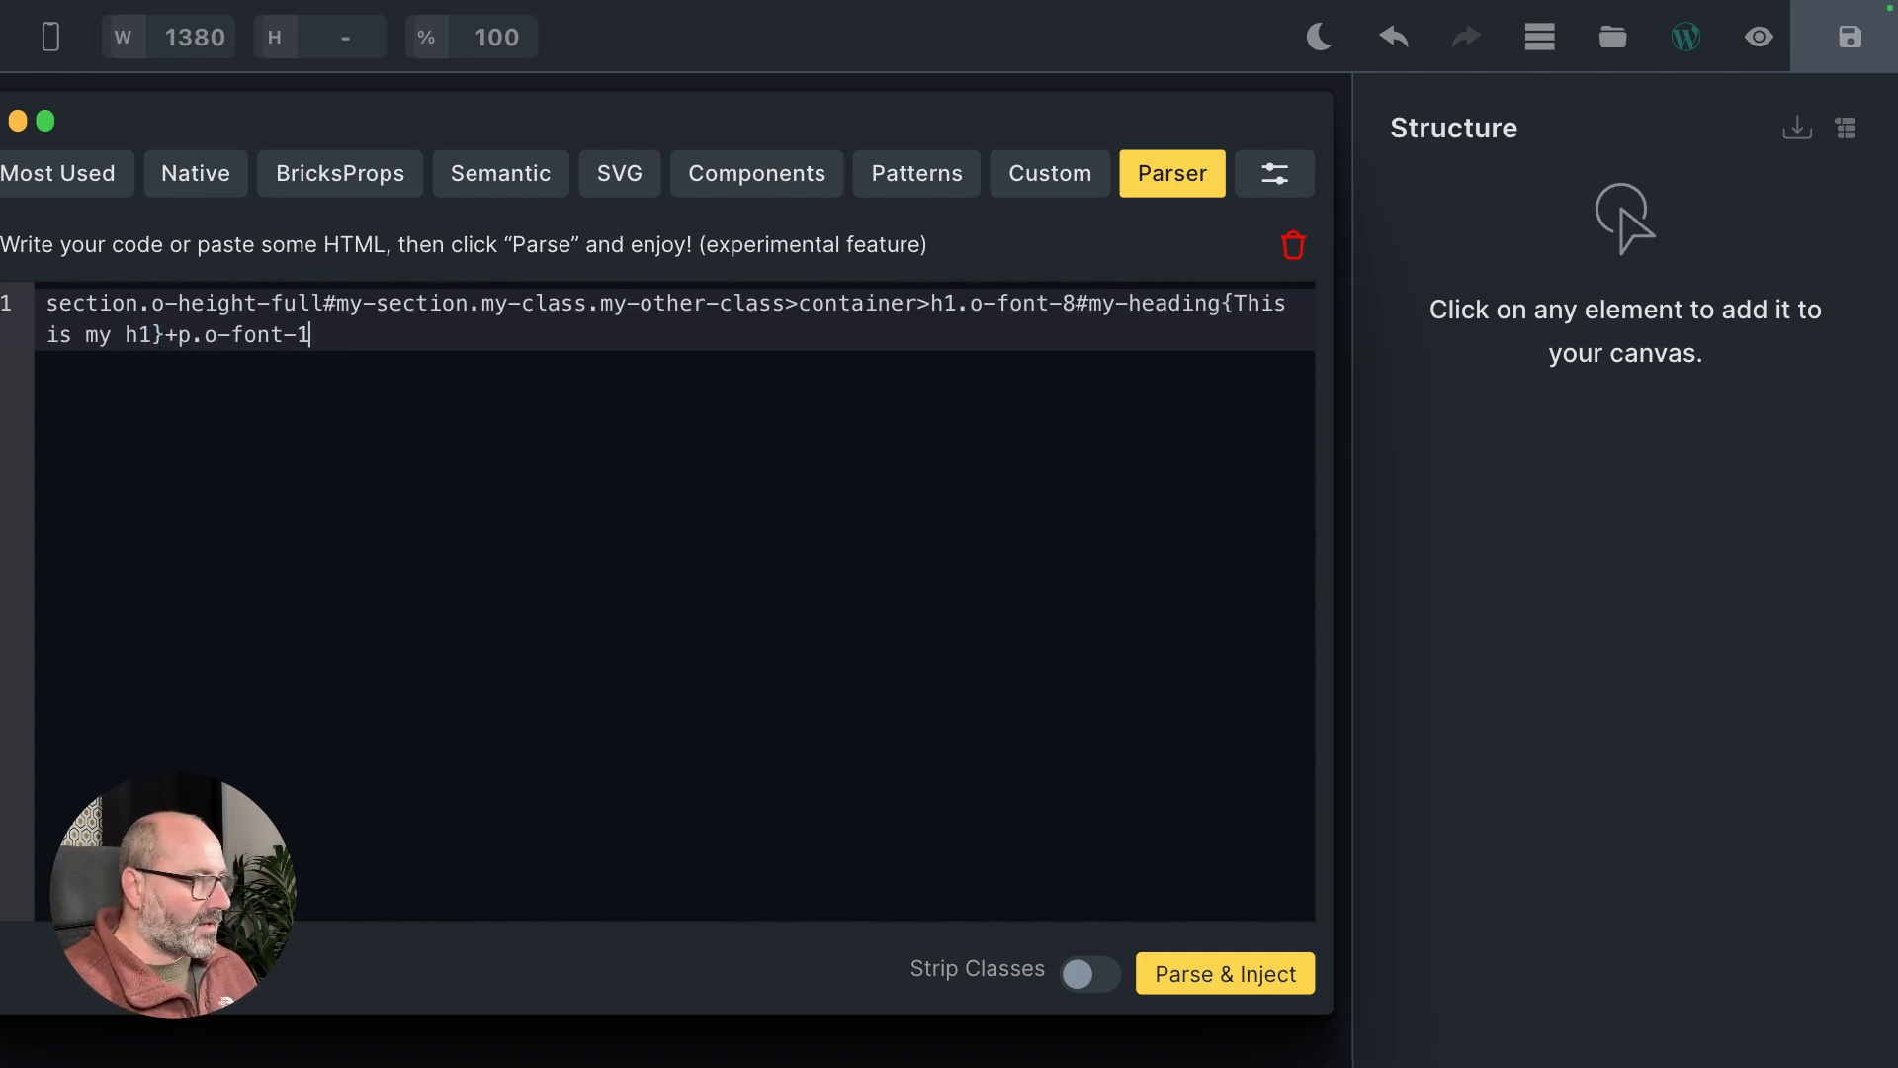
type("{This is my ")
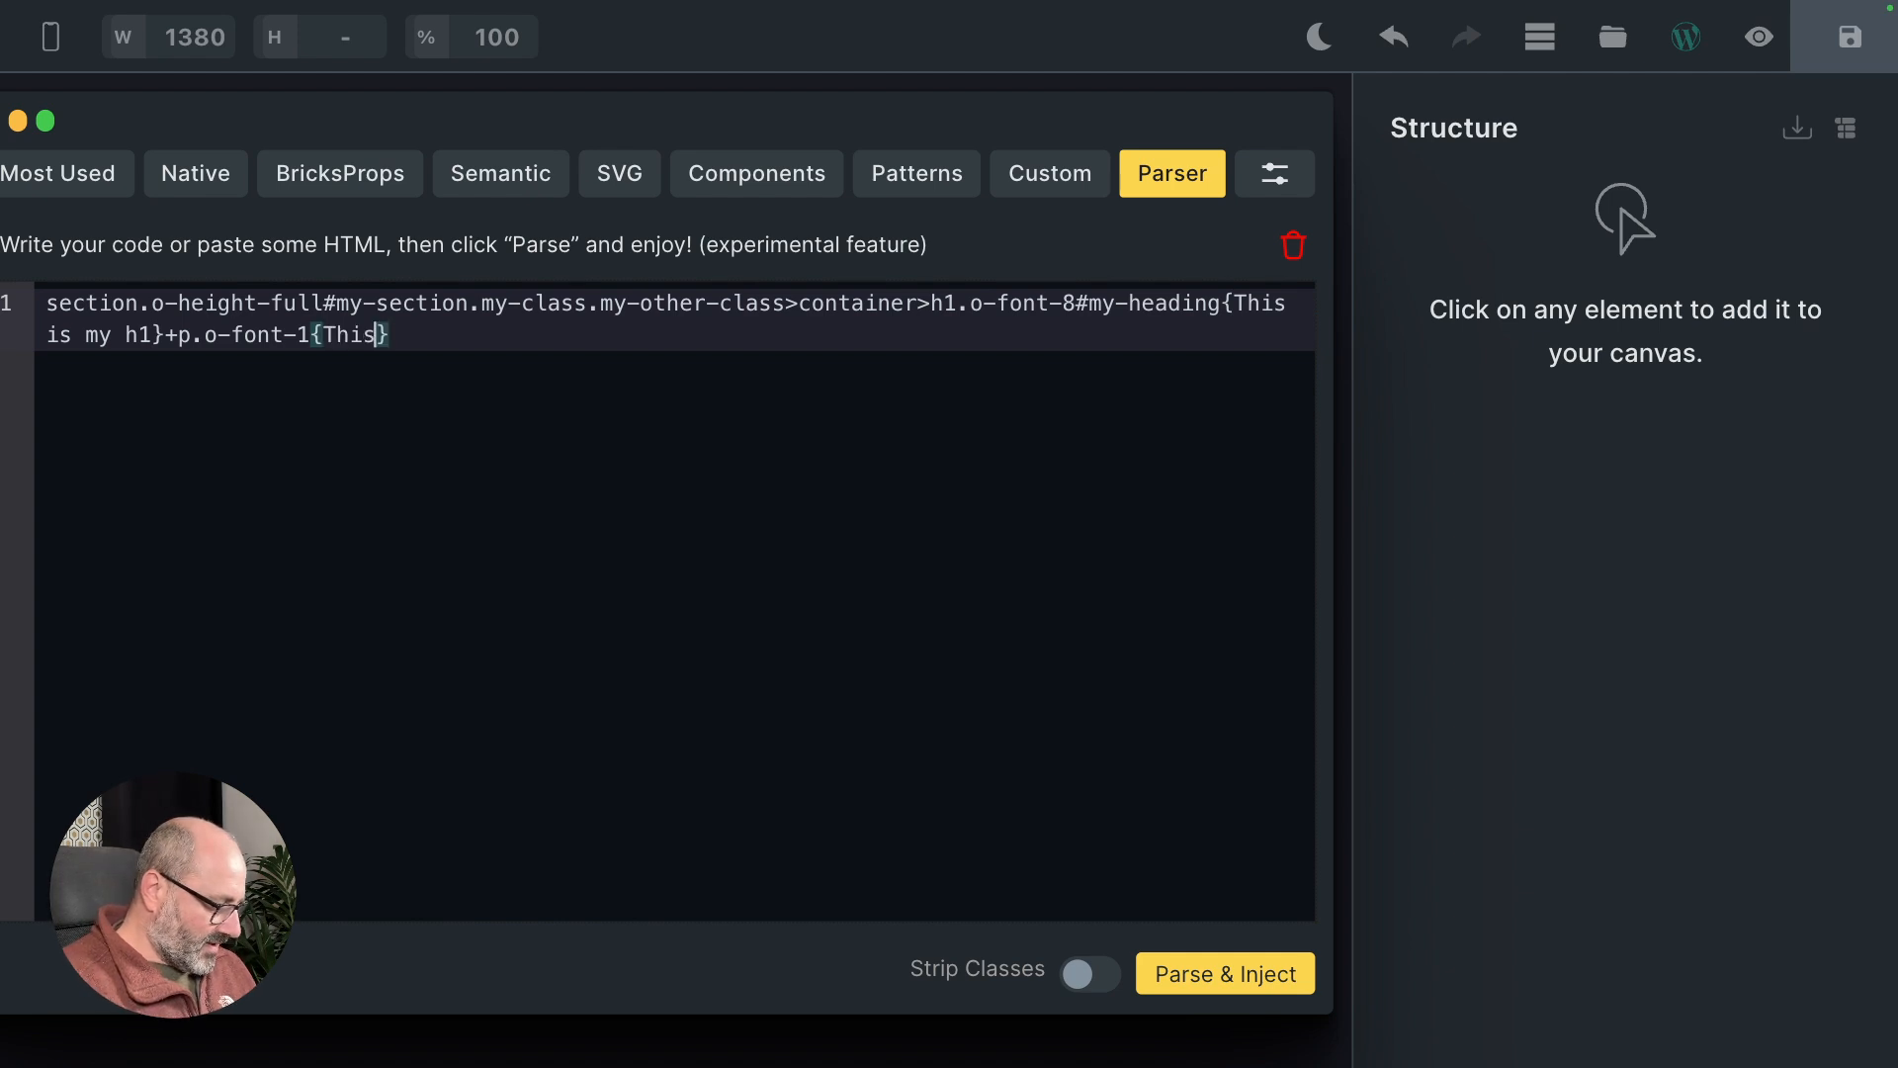
type("paragraph content")
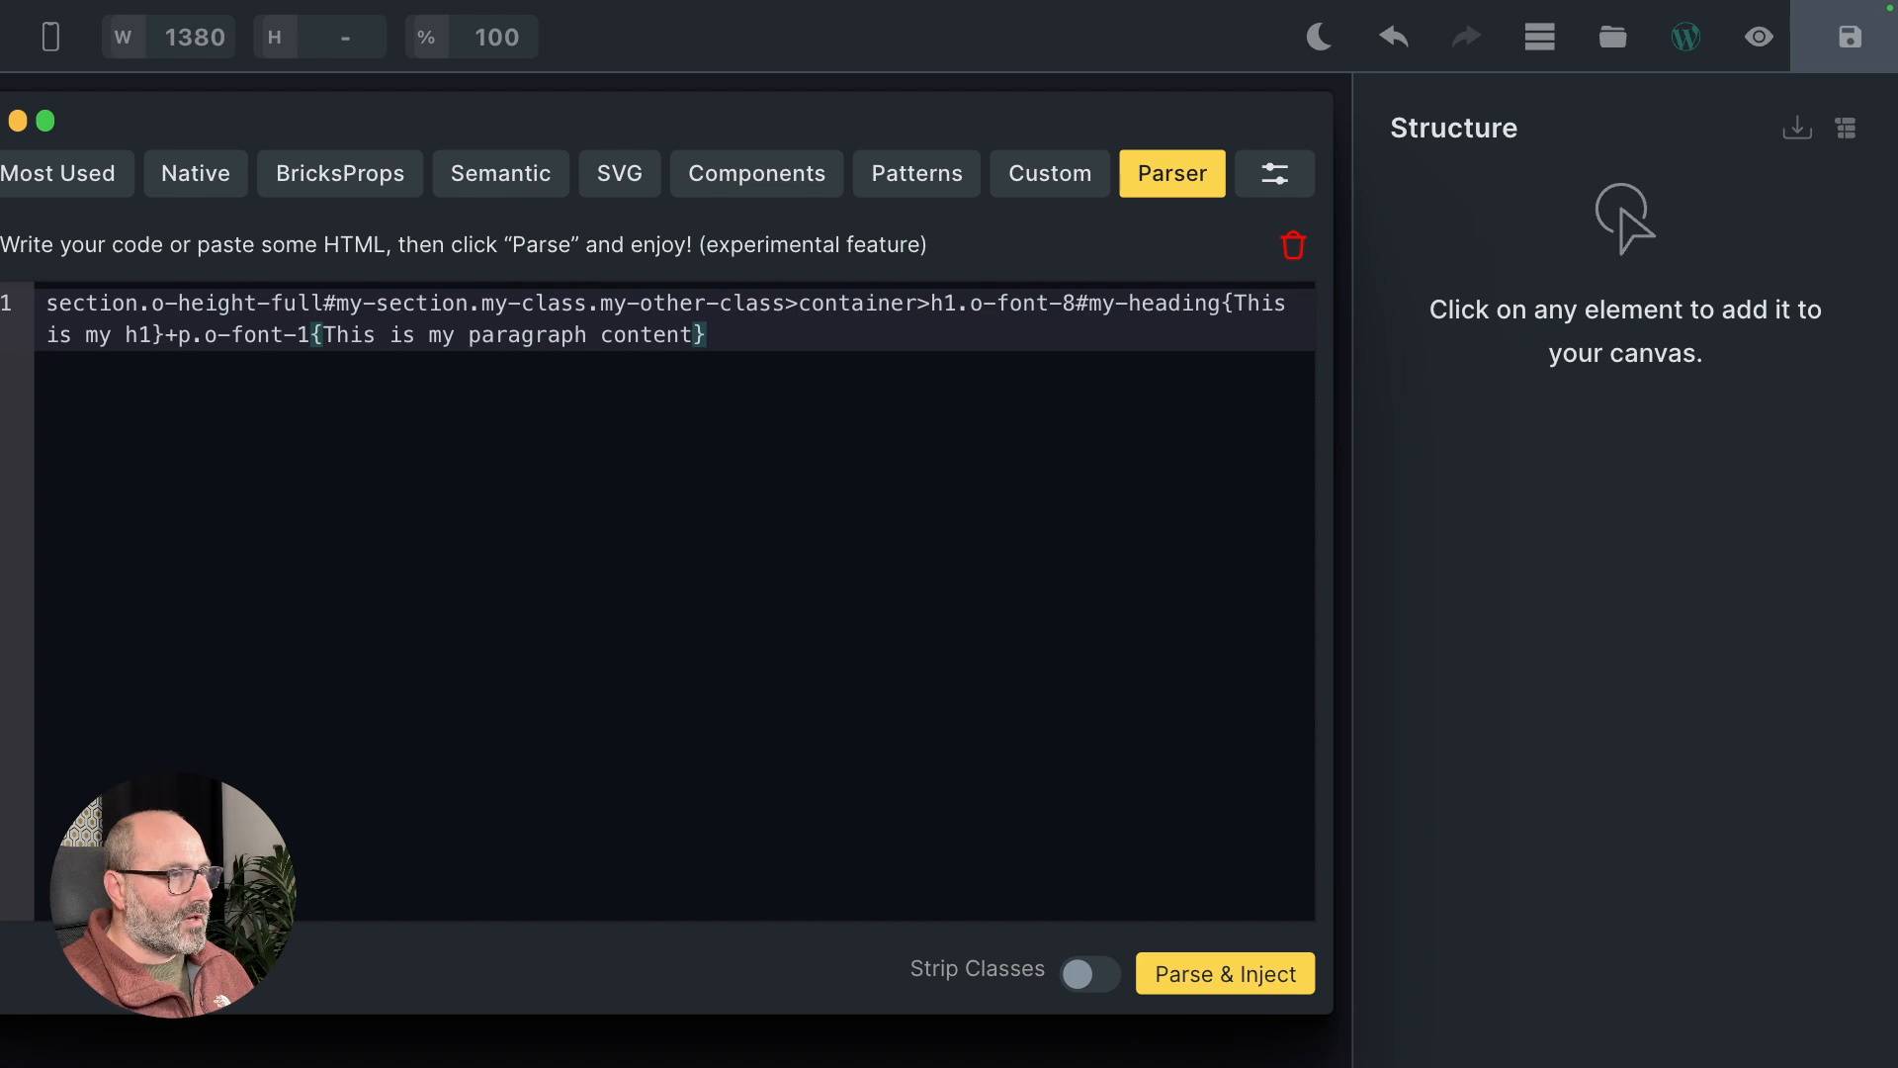
key("Tab")
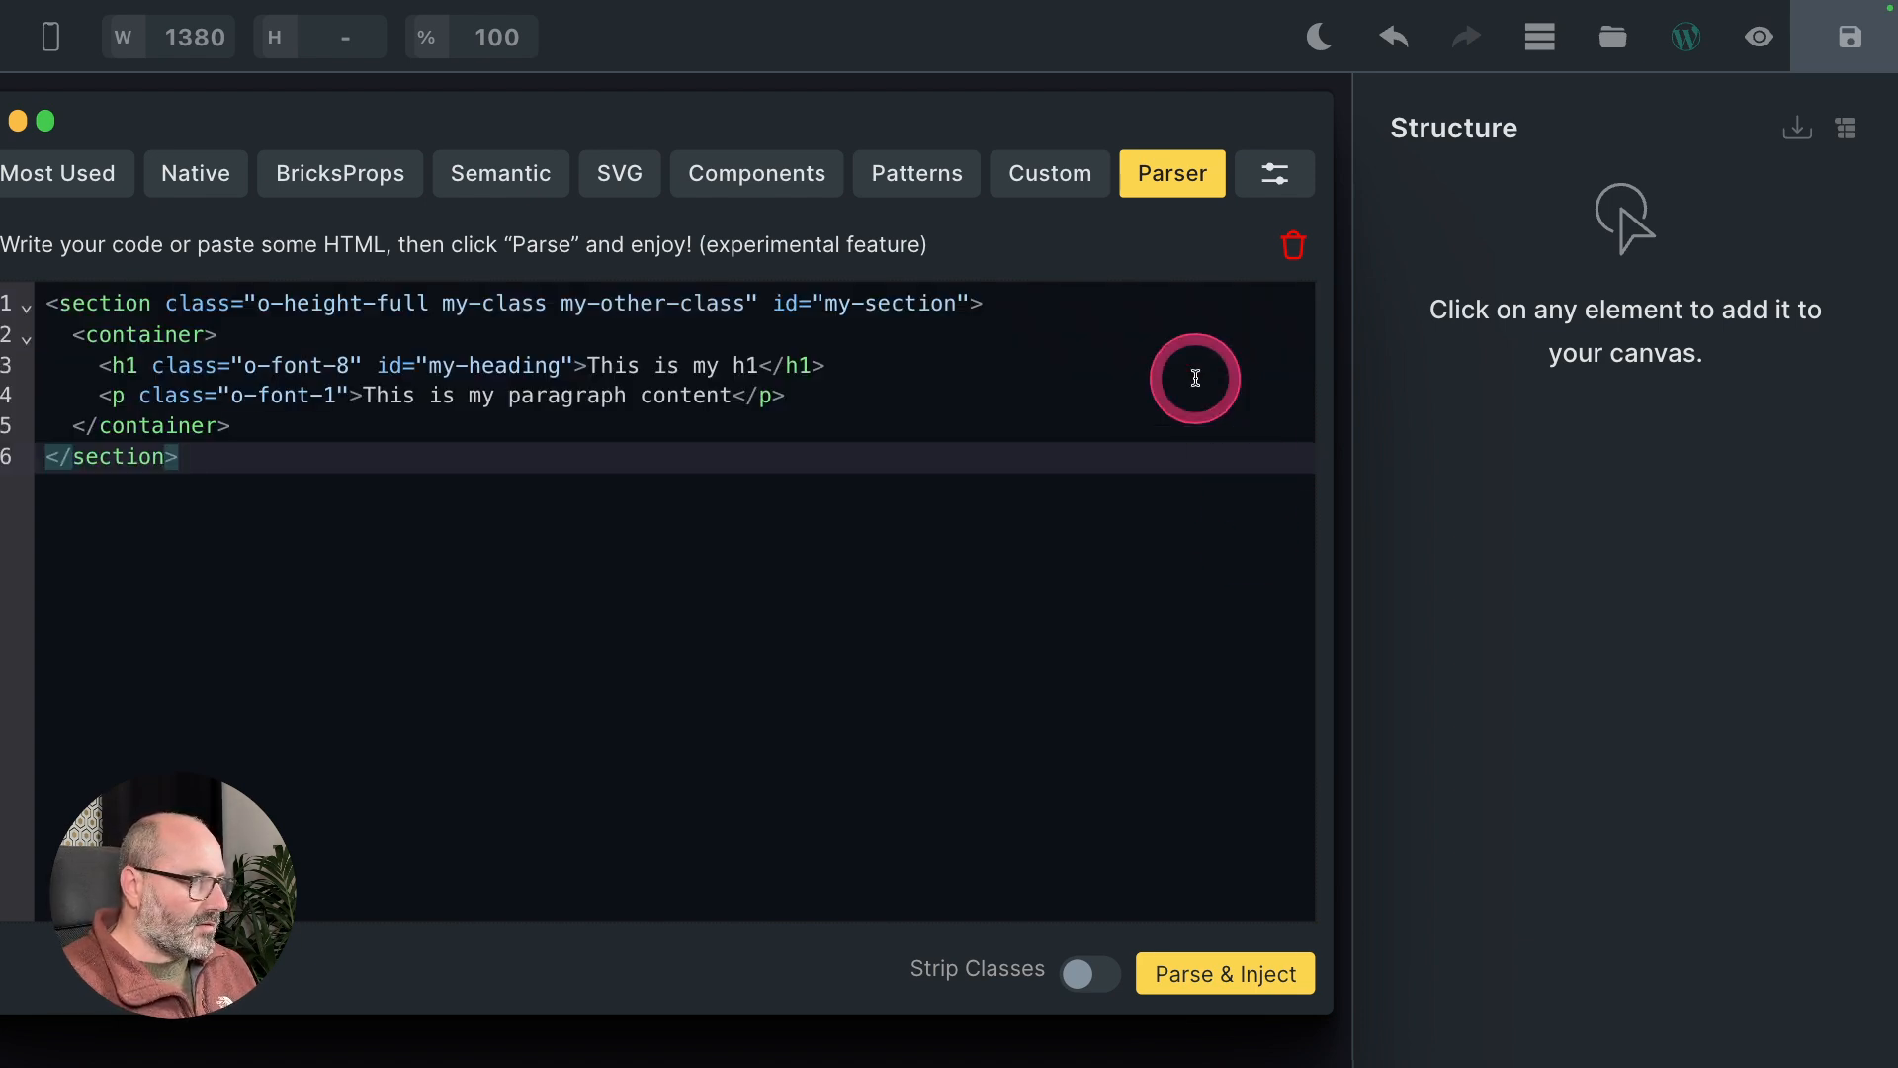
Parse and inject the section markup with its heading and paragraph text, and close the parser to view the page
double_click(613, 366)
left_click_drag(659, 366, 747, 365)
left_click_drag(364, 395, 728, 396)
left_click(647, 465)
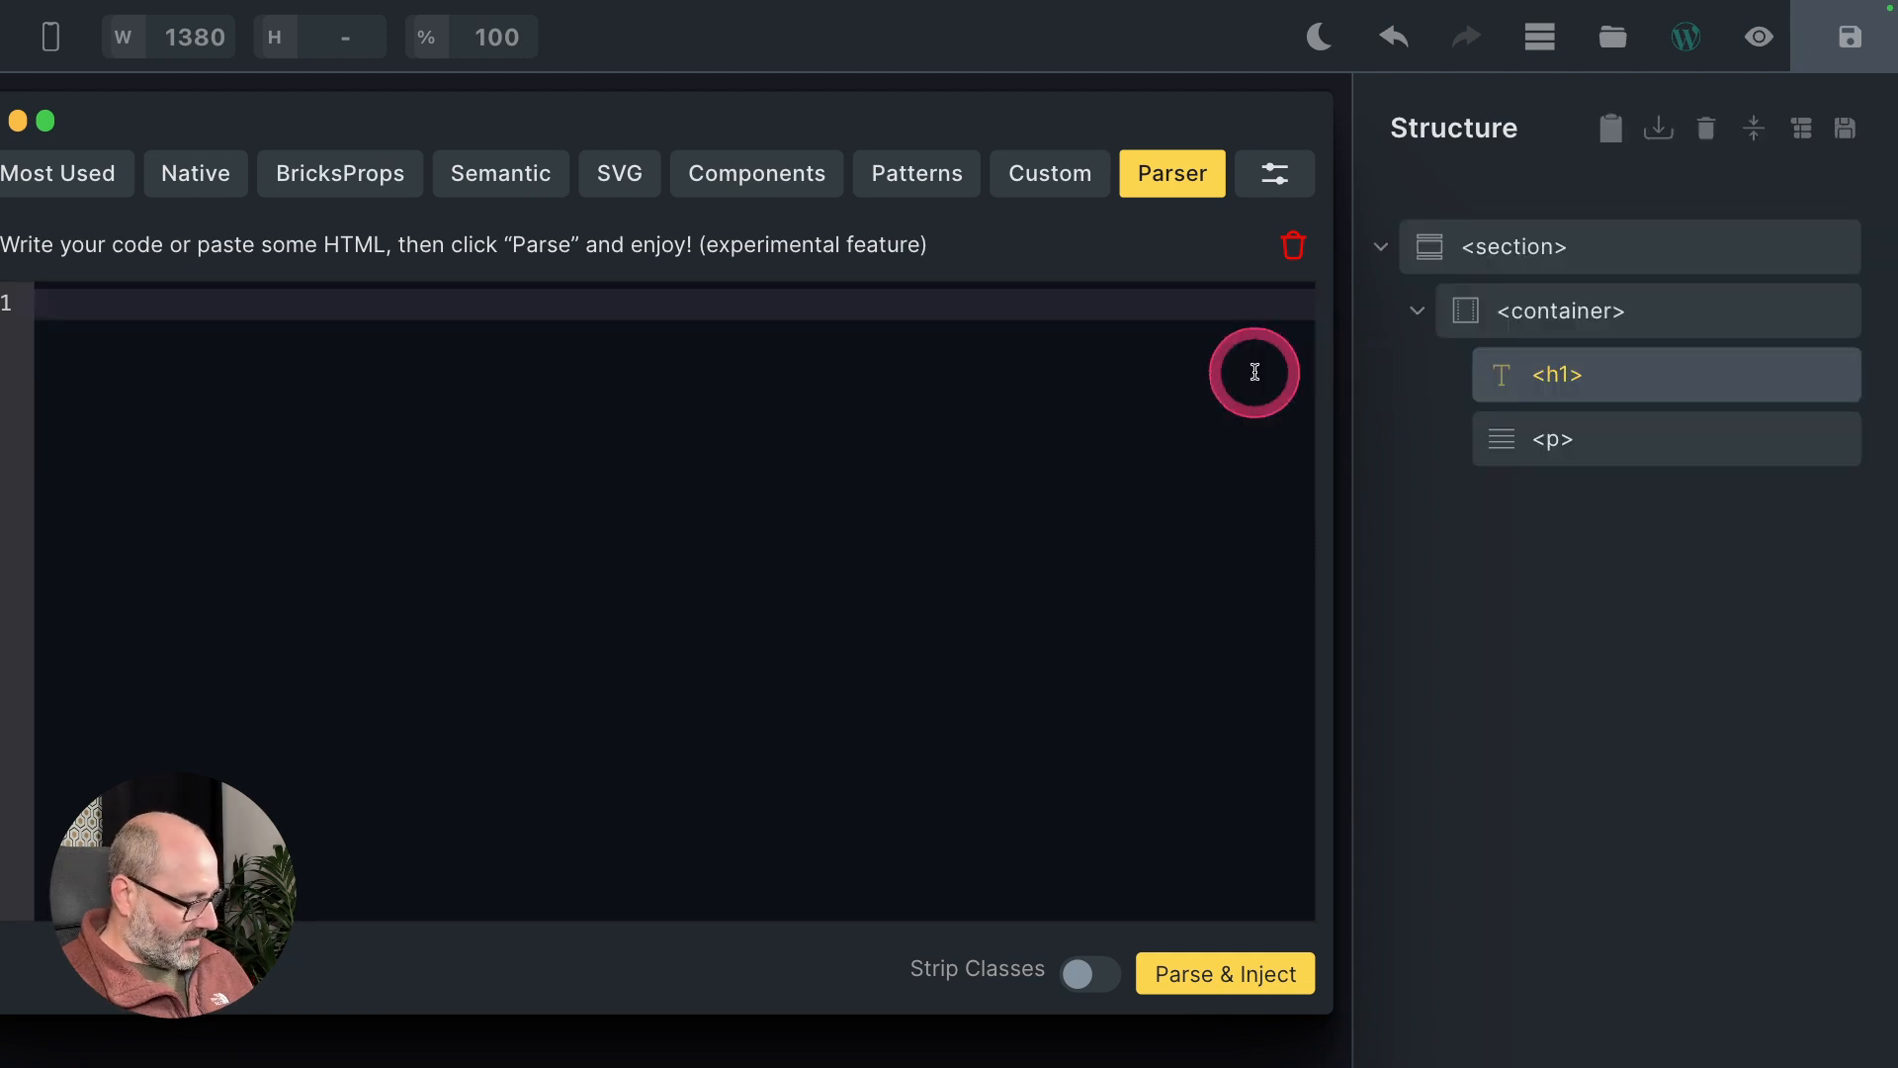
key("Escape")
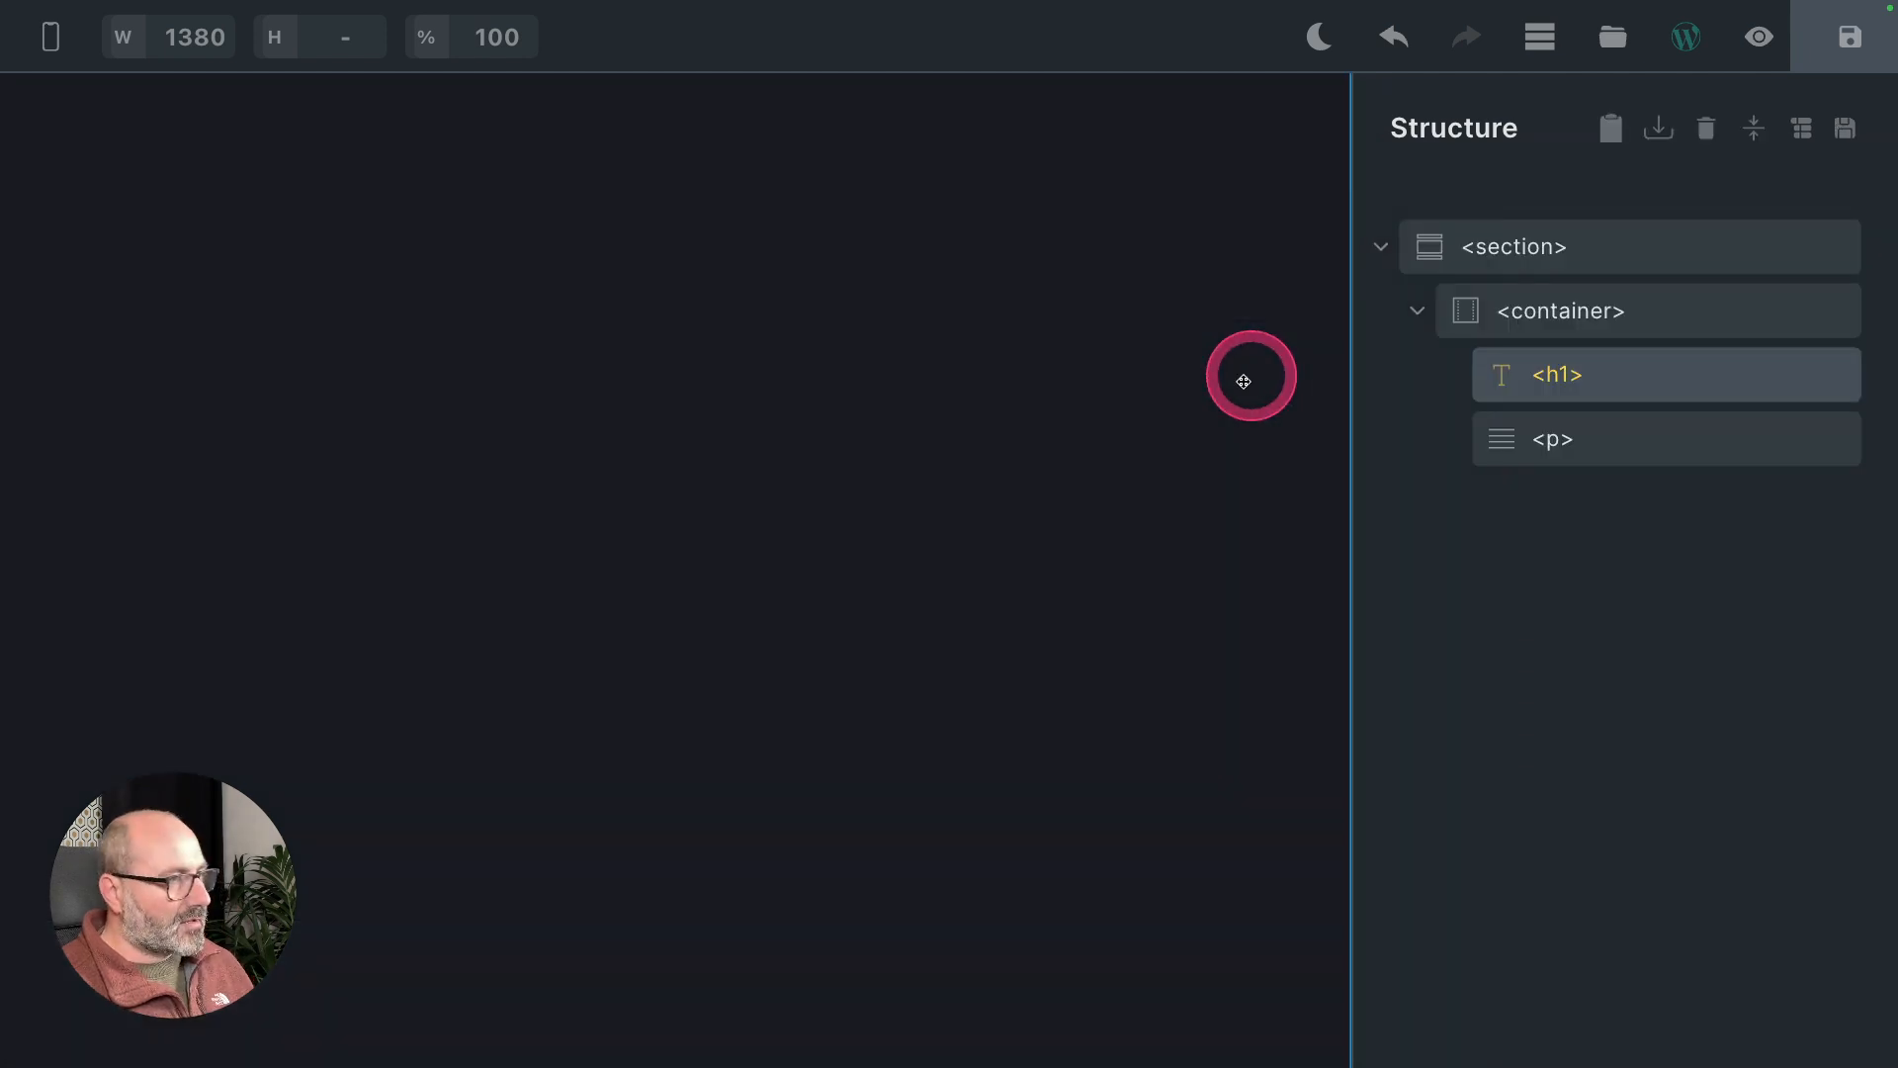
scroll(1006, 488, "down", 3)
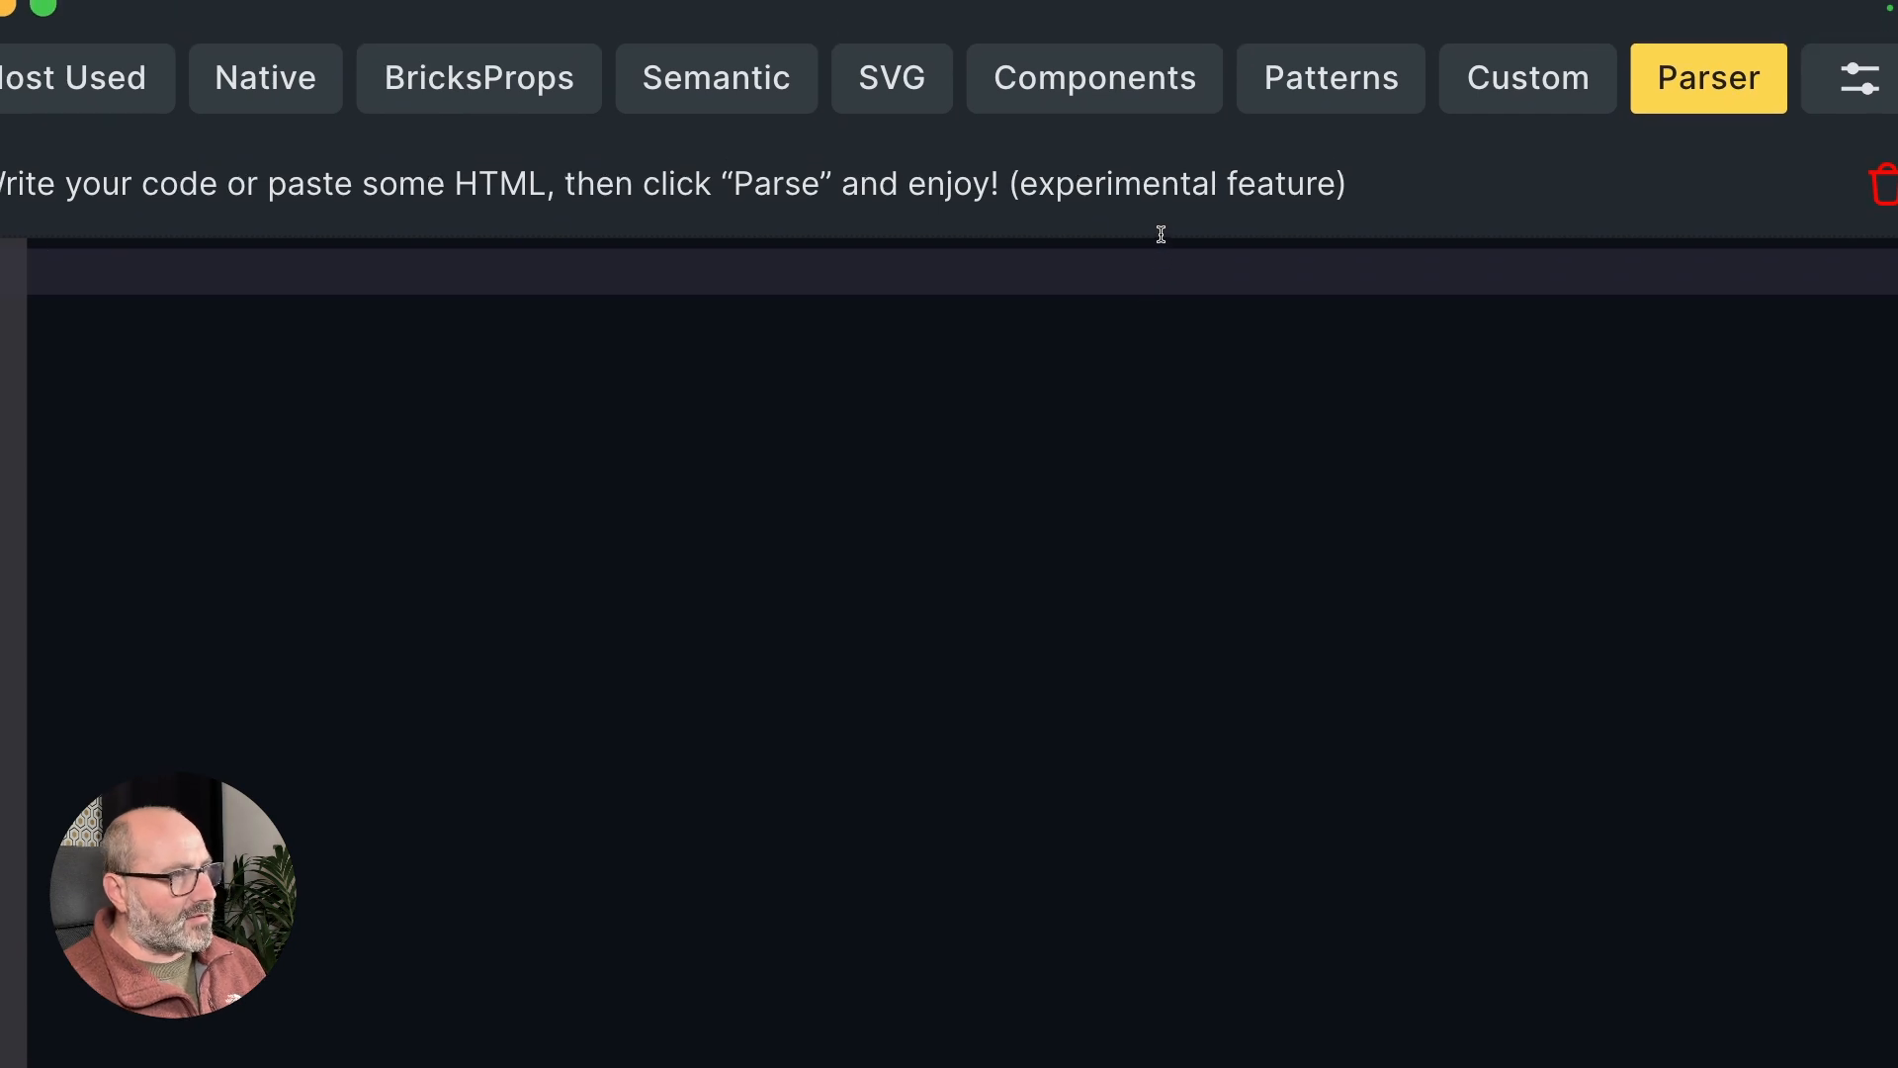
Write the shorthand ul>li*5 in the empty parser editor for an unordered list with five items
left_click(1508, 247)
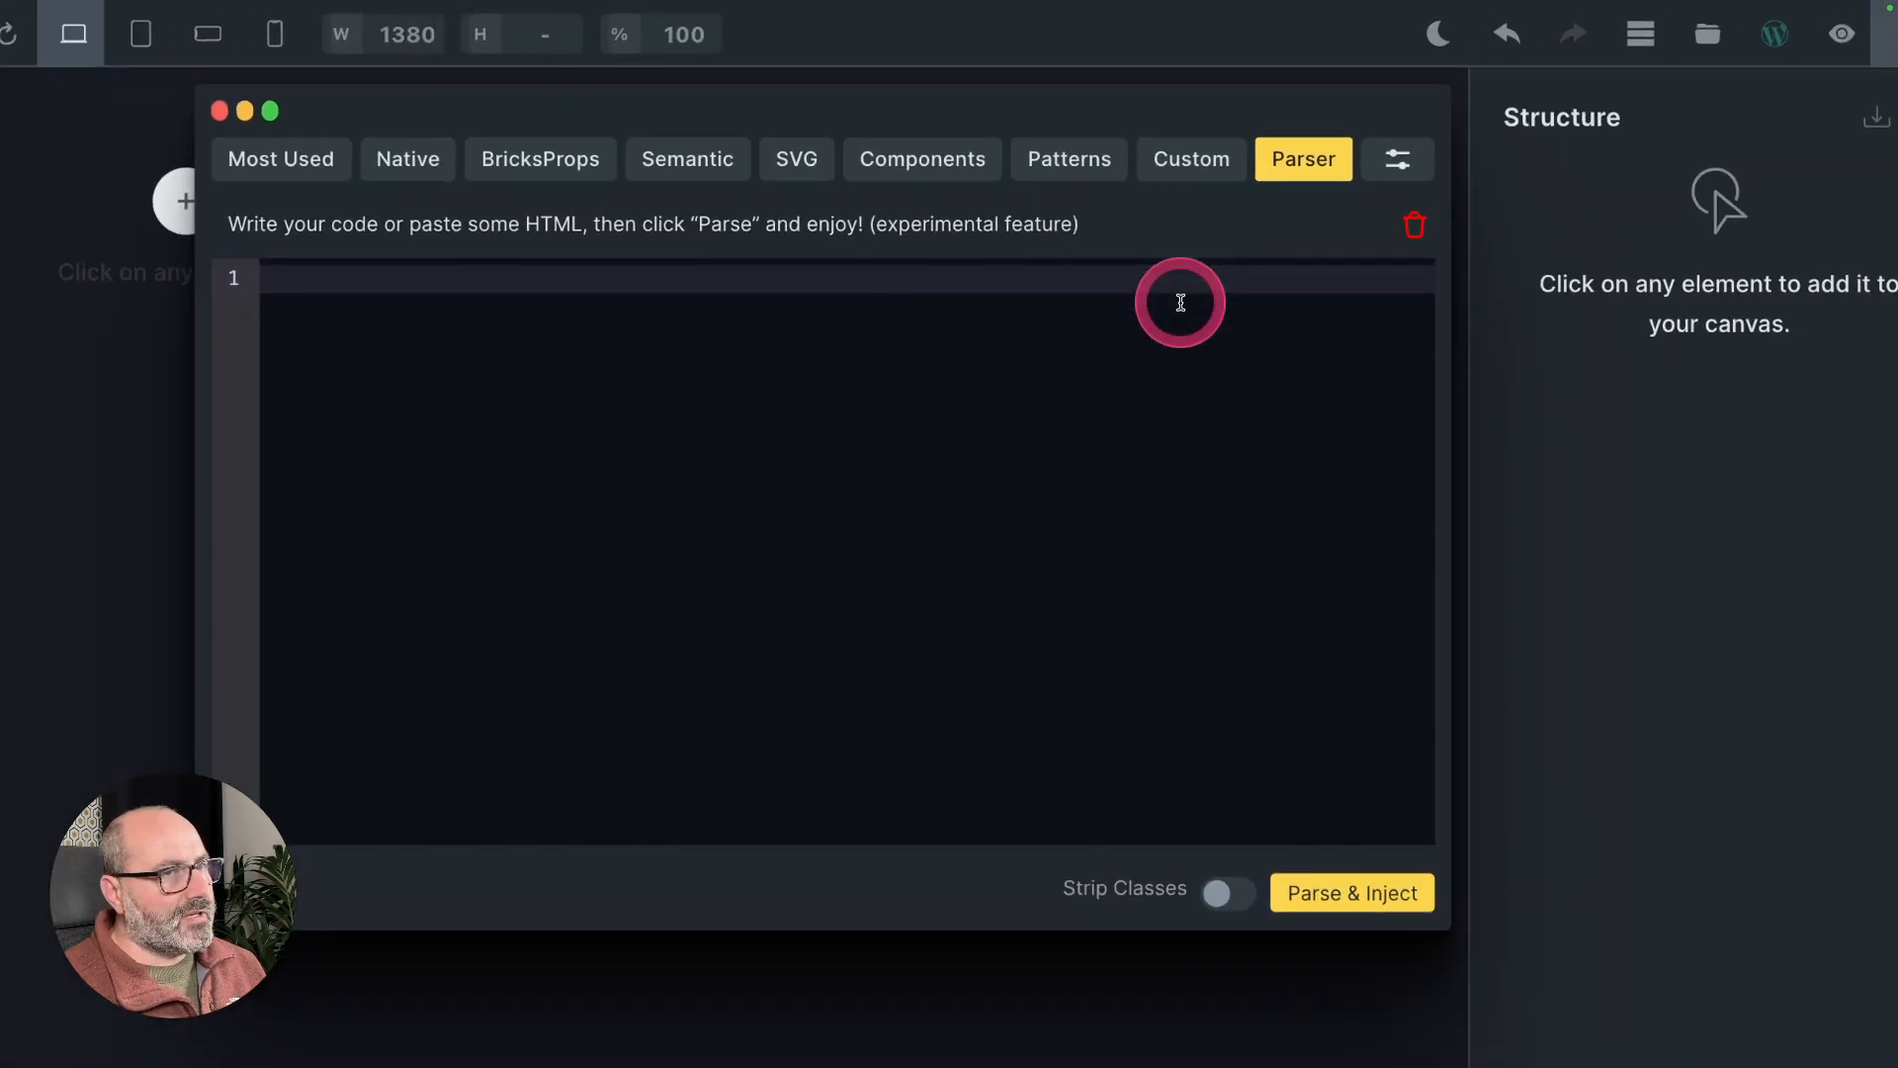
left_click(894, 313)
type("ul>")
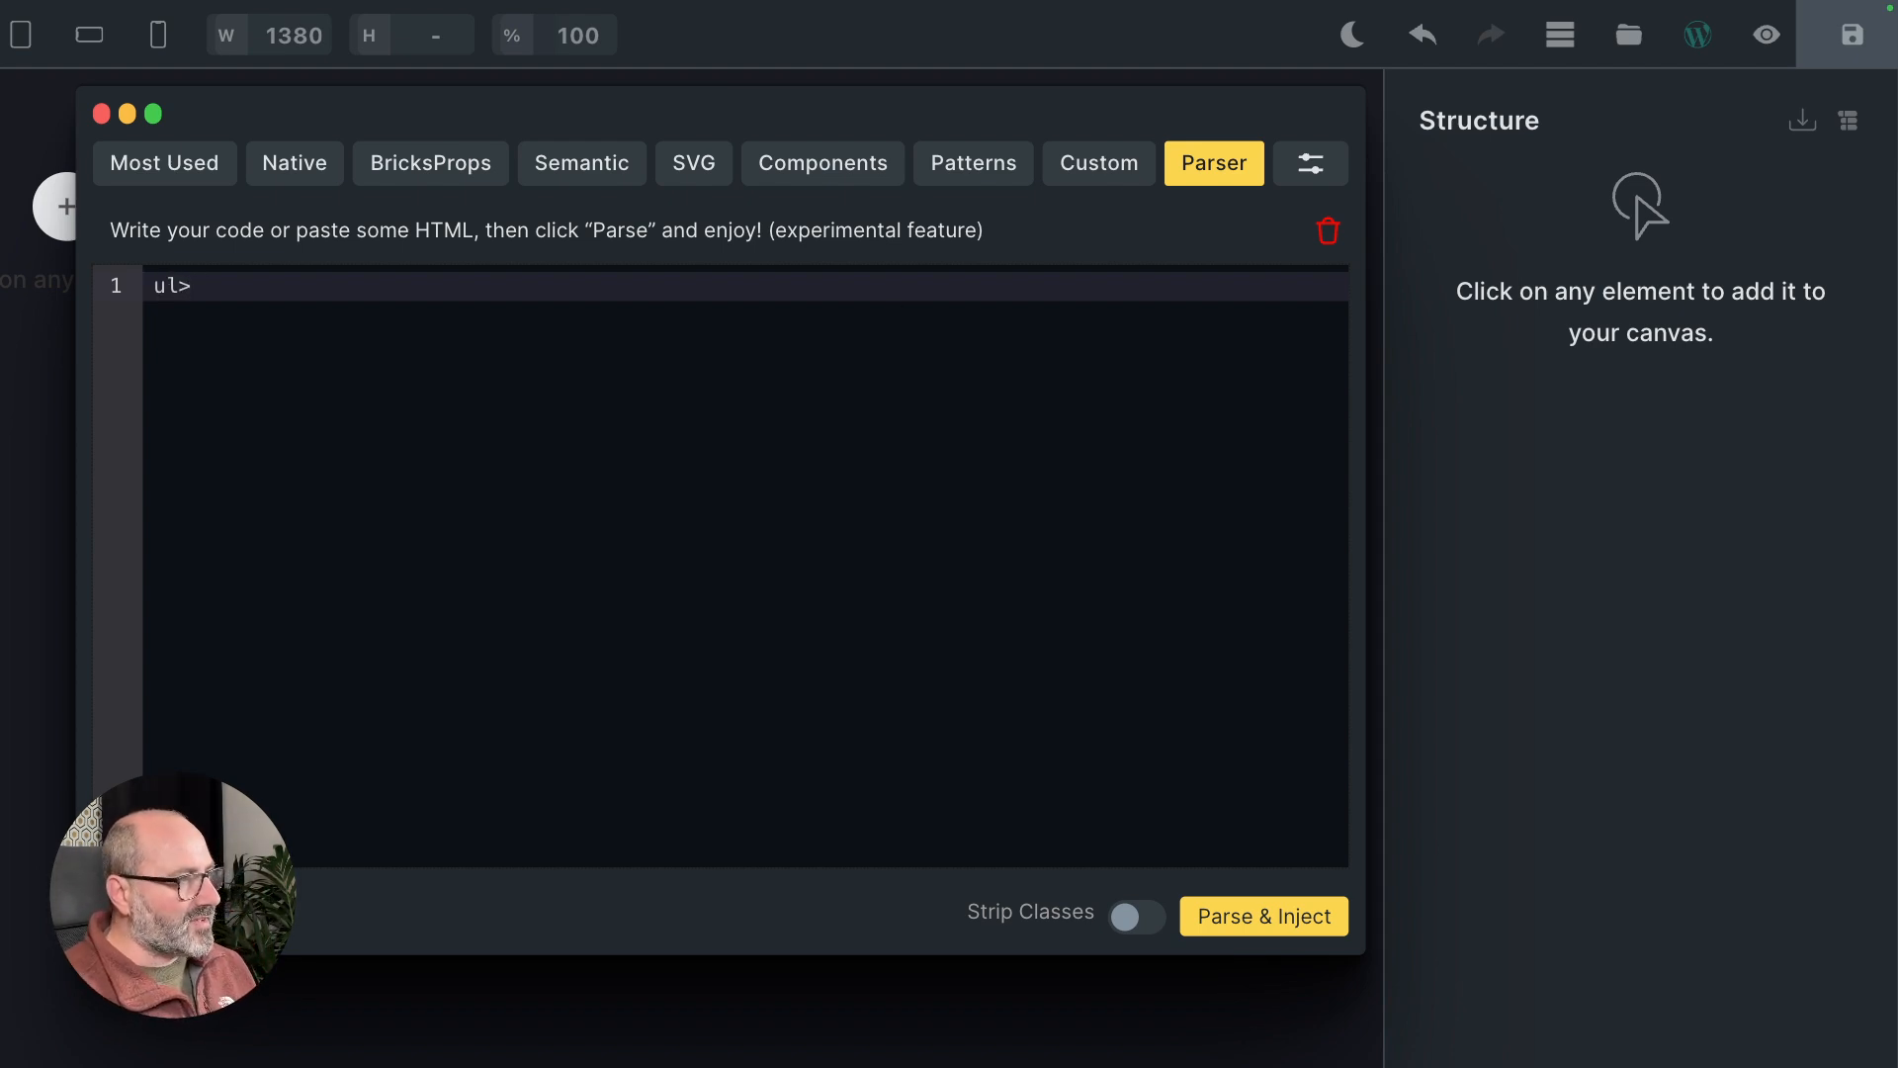
type("li")
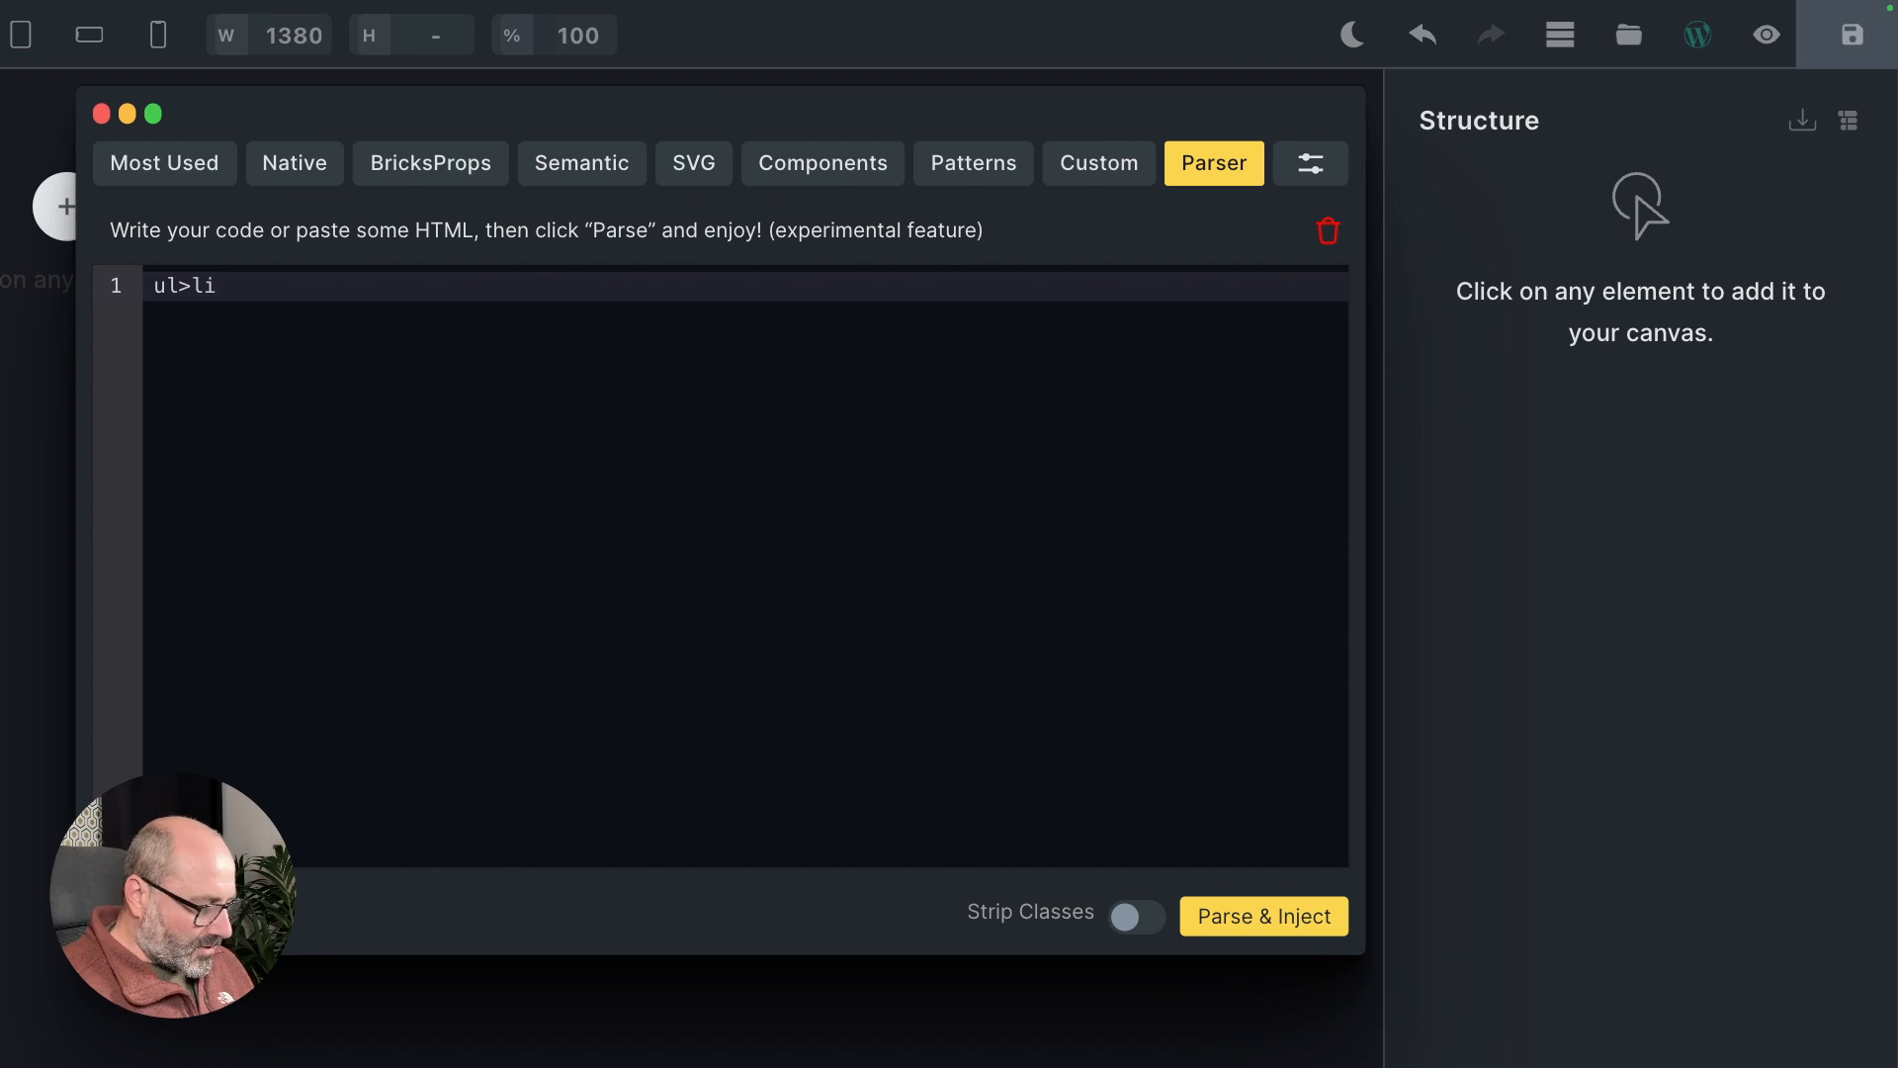
type("*5")
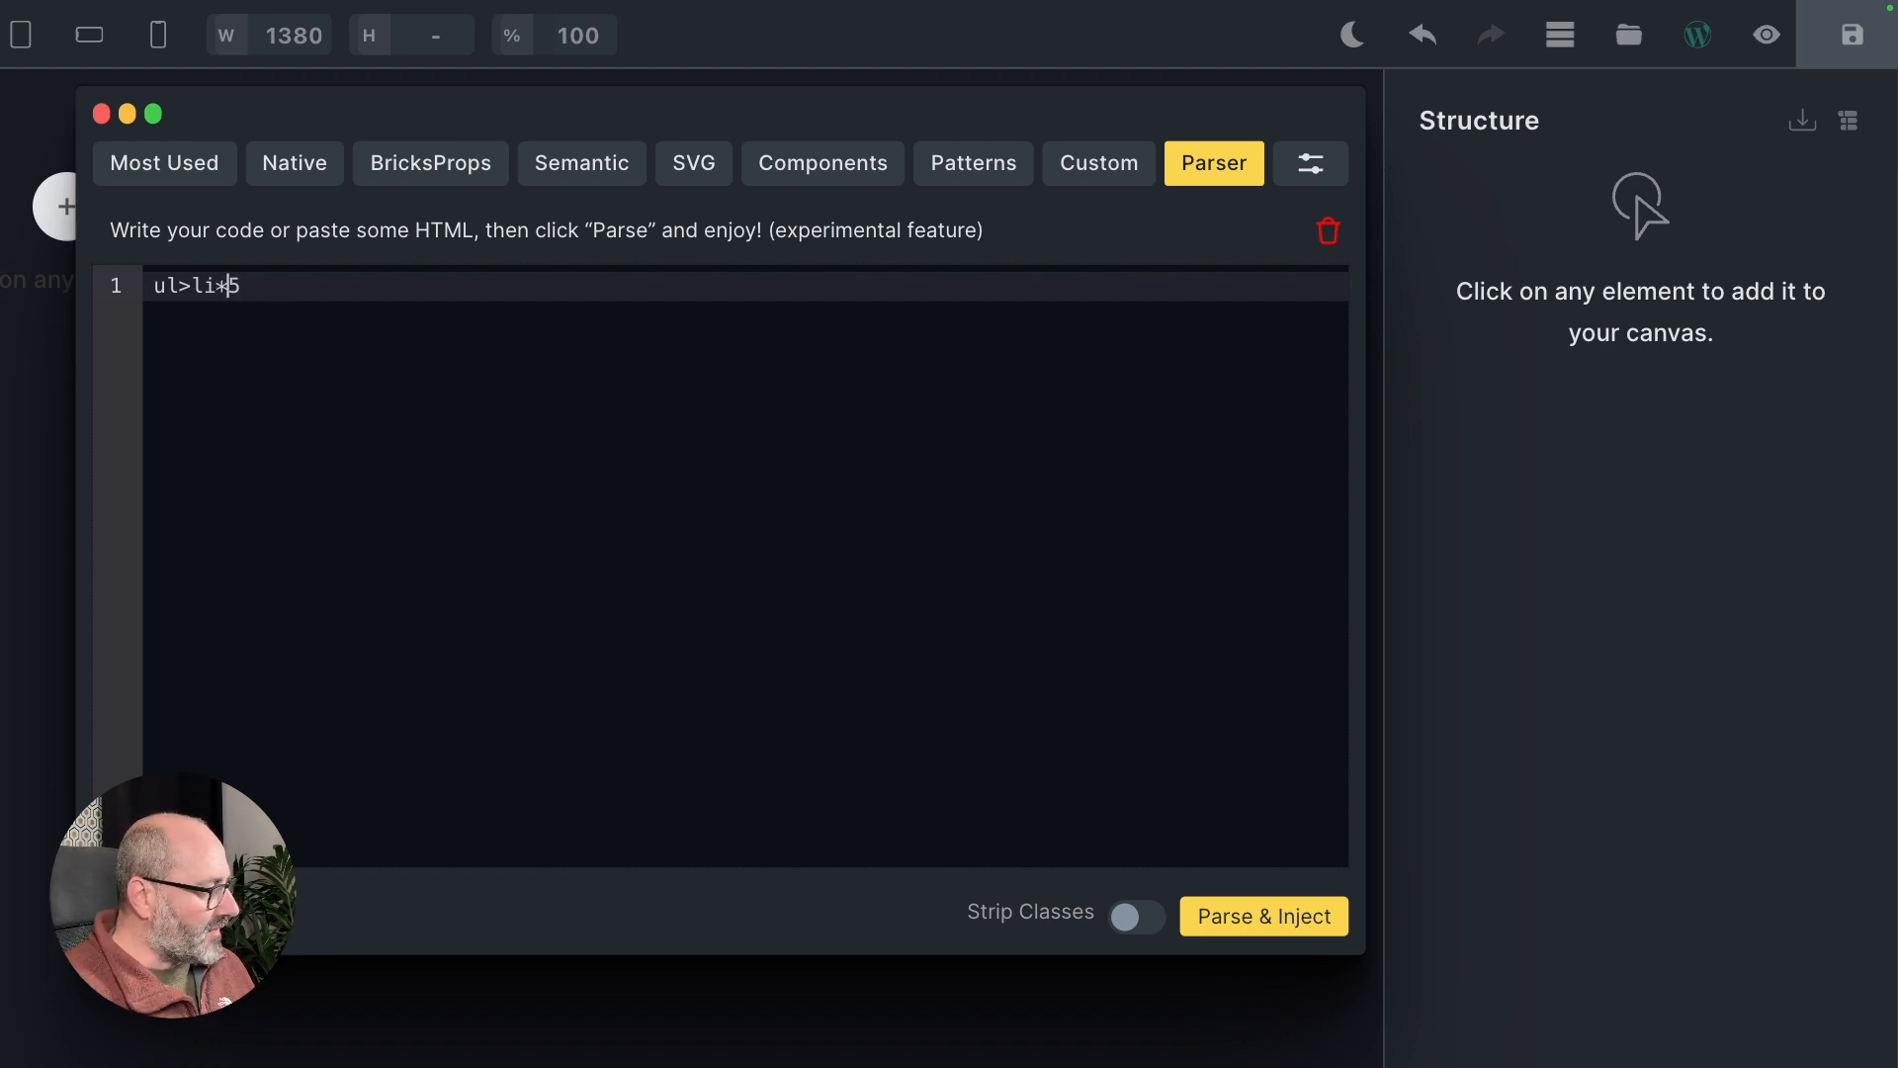
Add the numbered id #item-$ to the li in the list shorthand, before the *5 multiplier
key("Left")
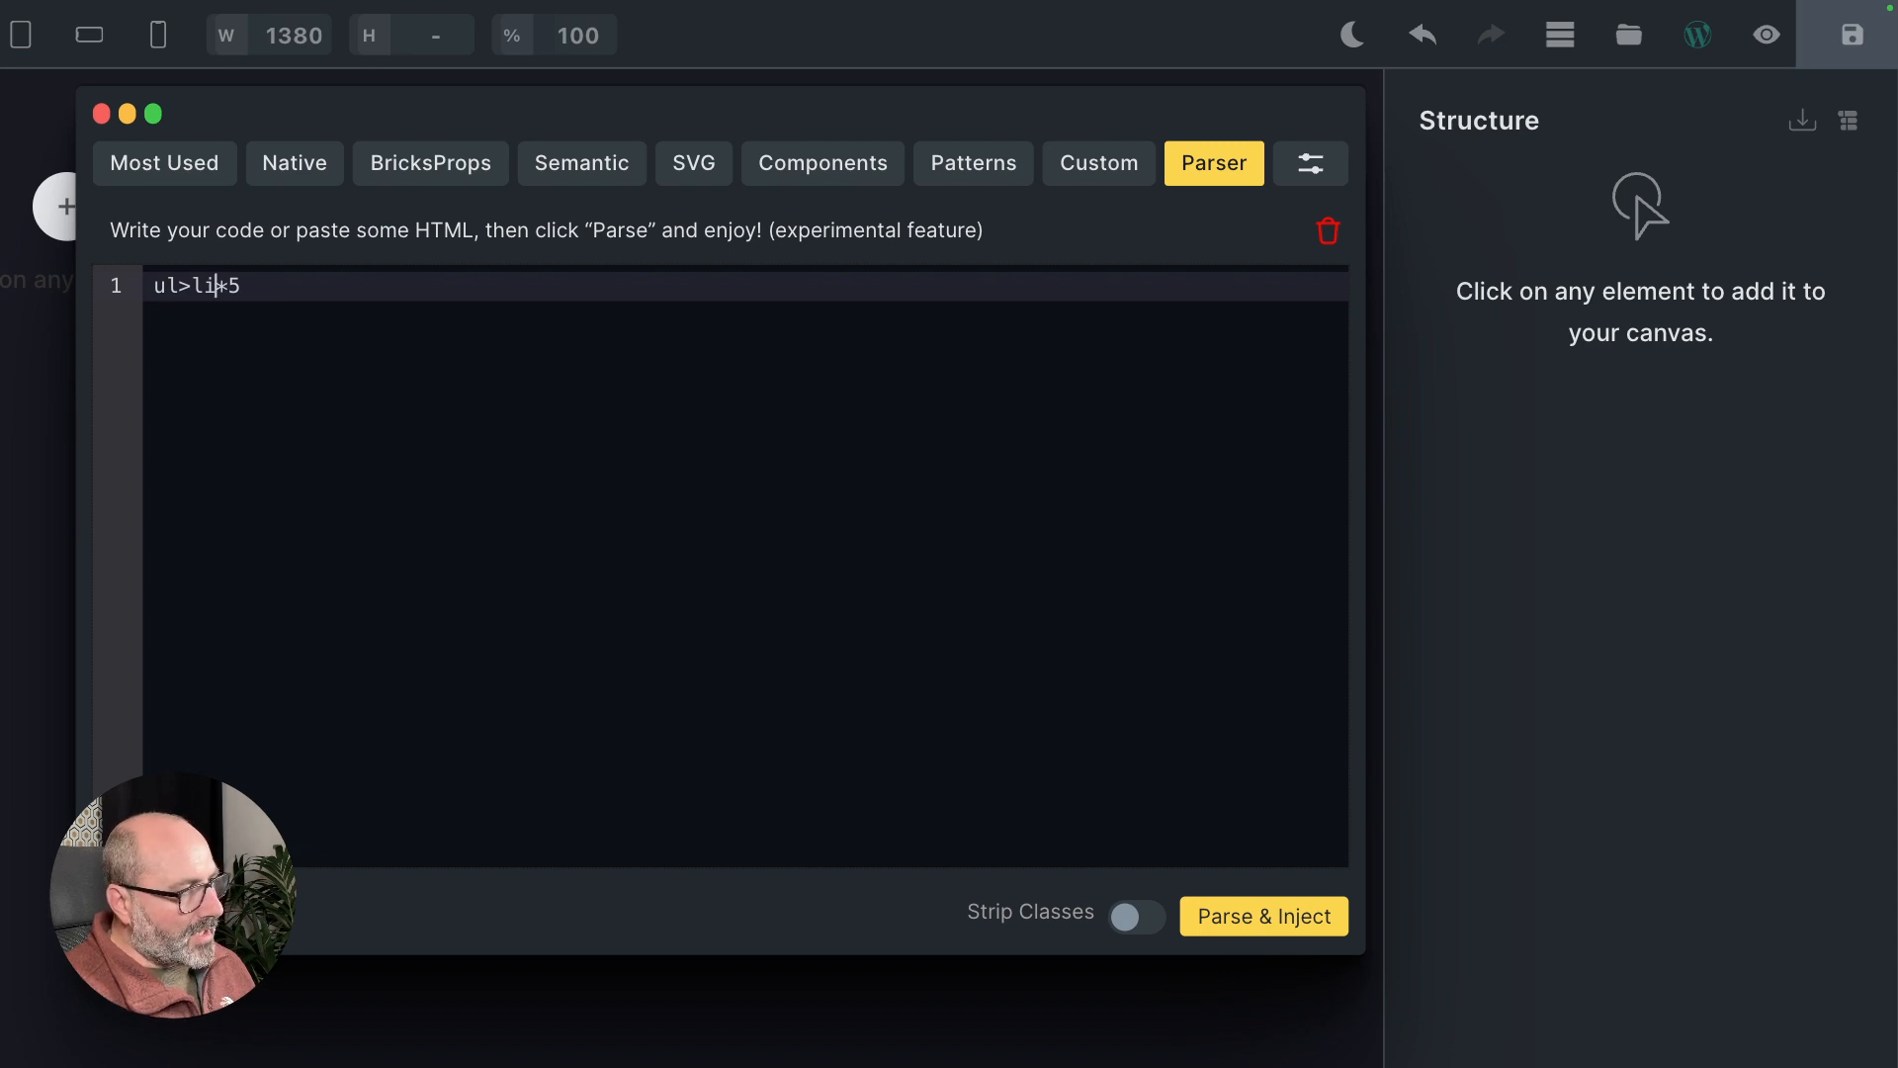
type("#")
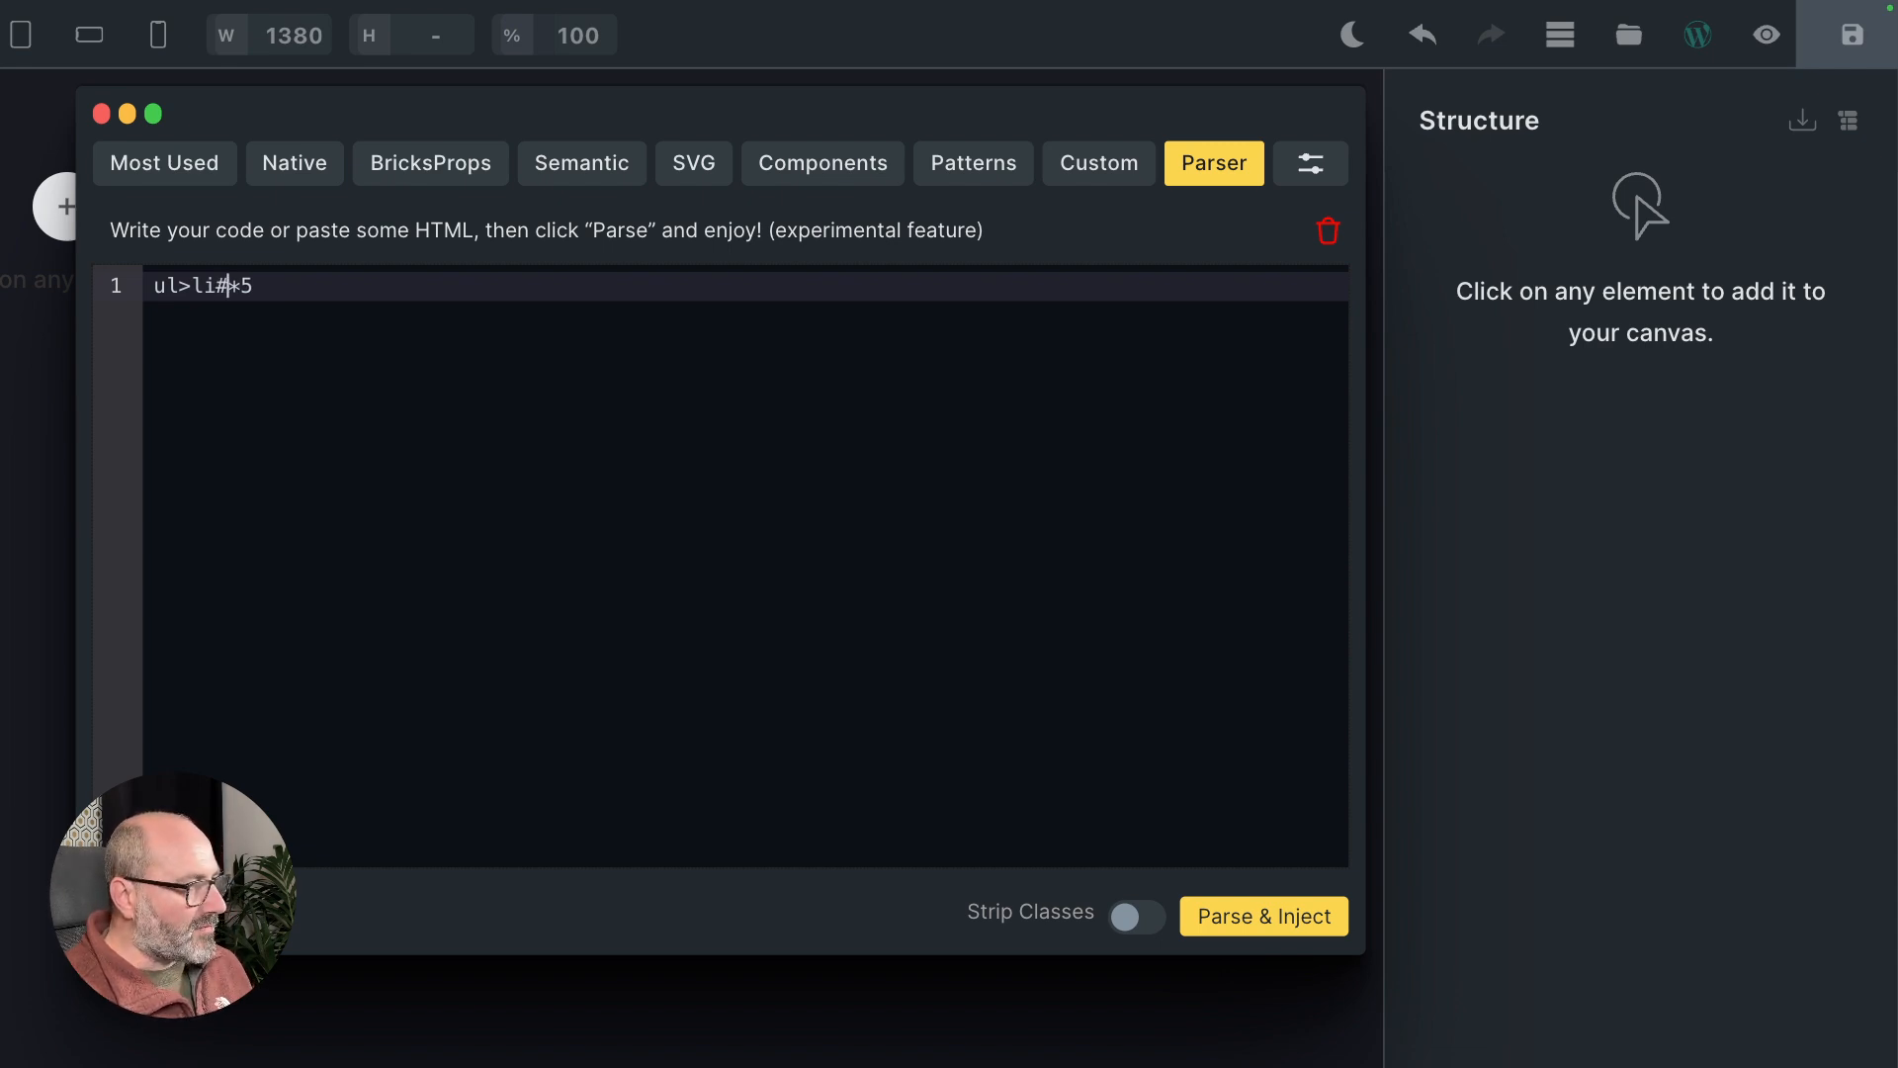
type("item-")
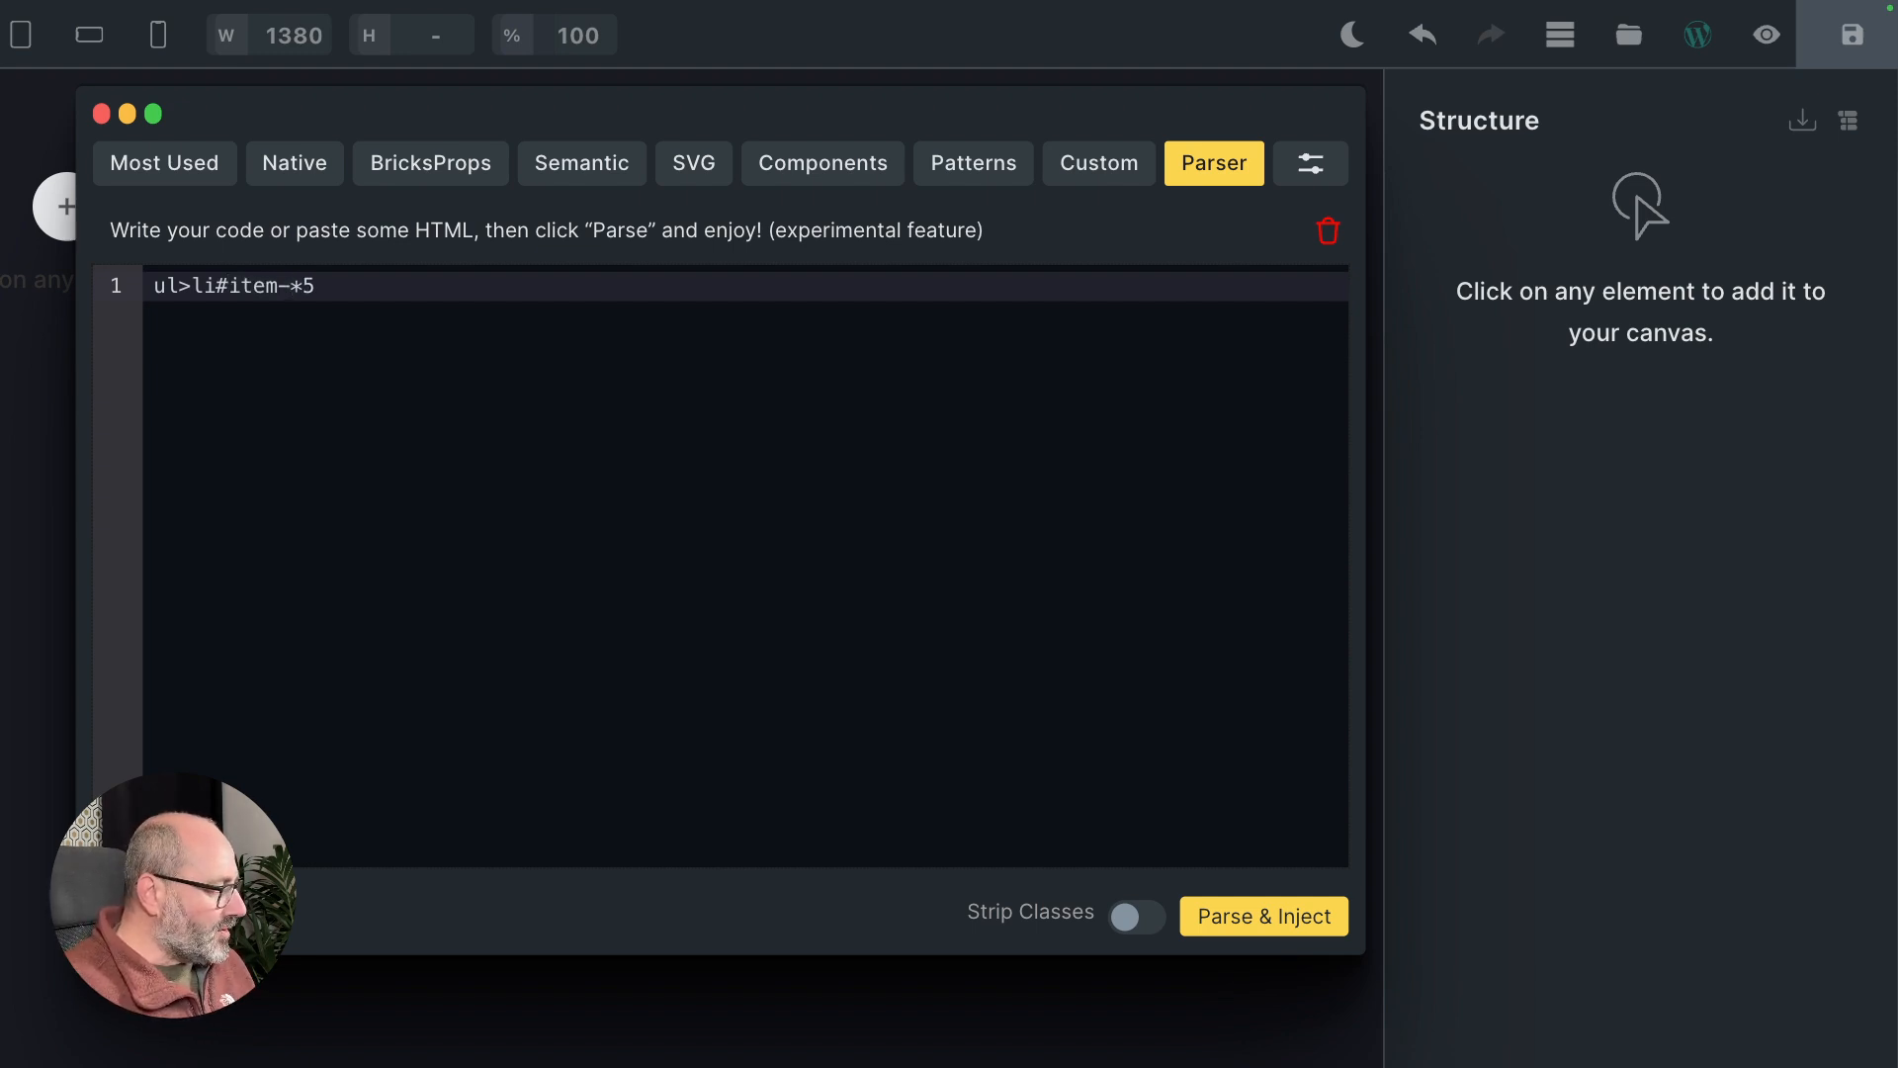
type("$")
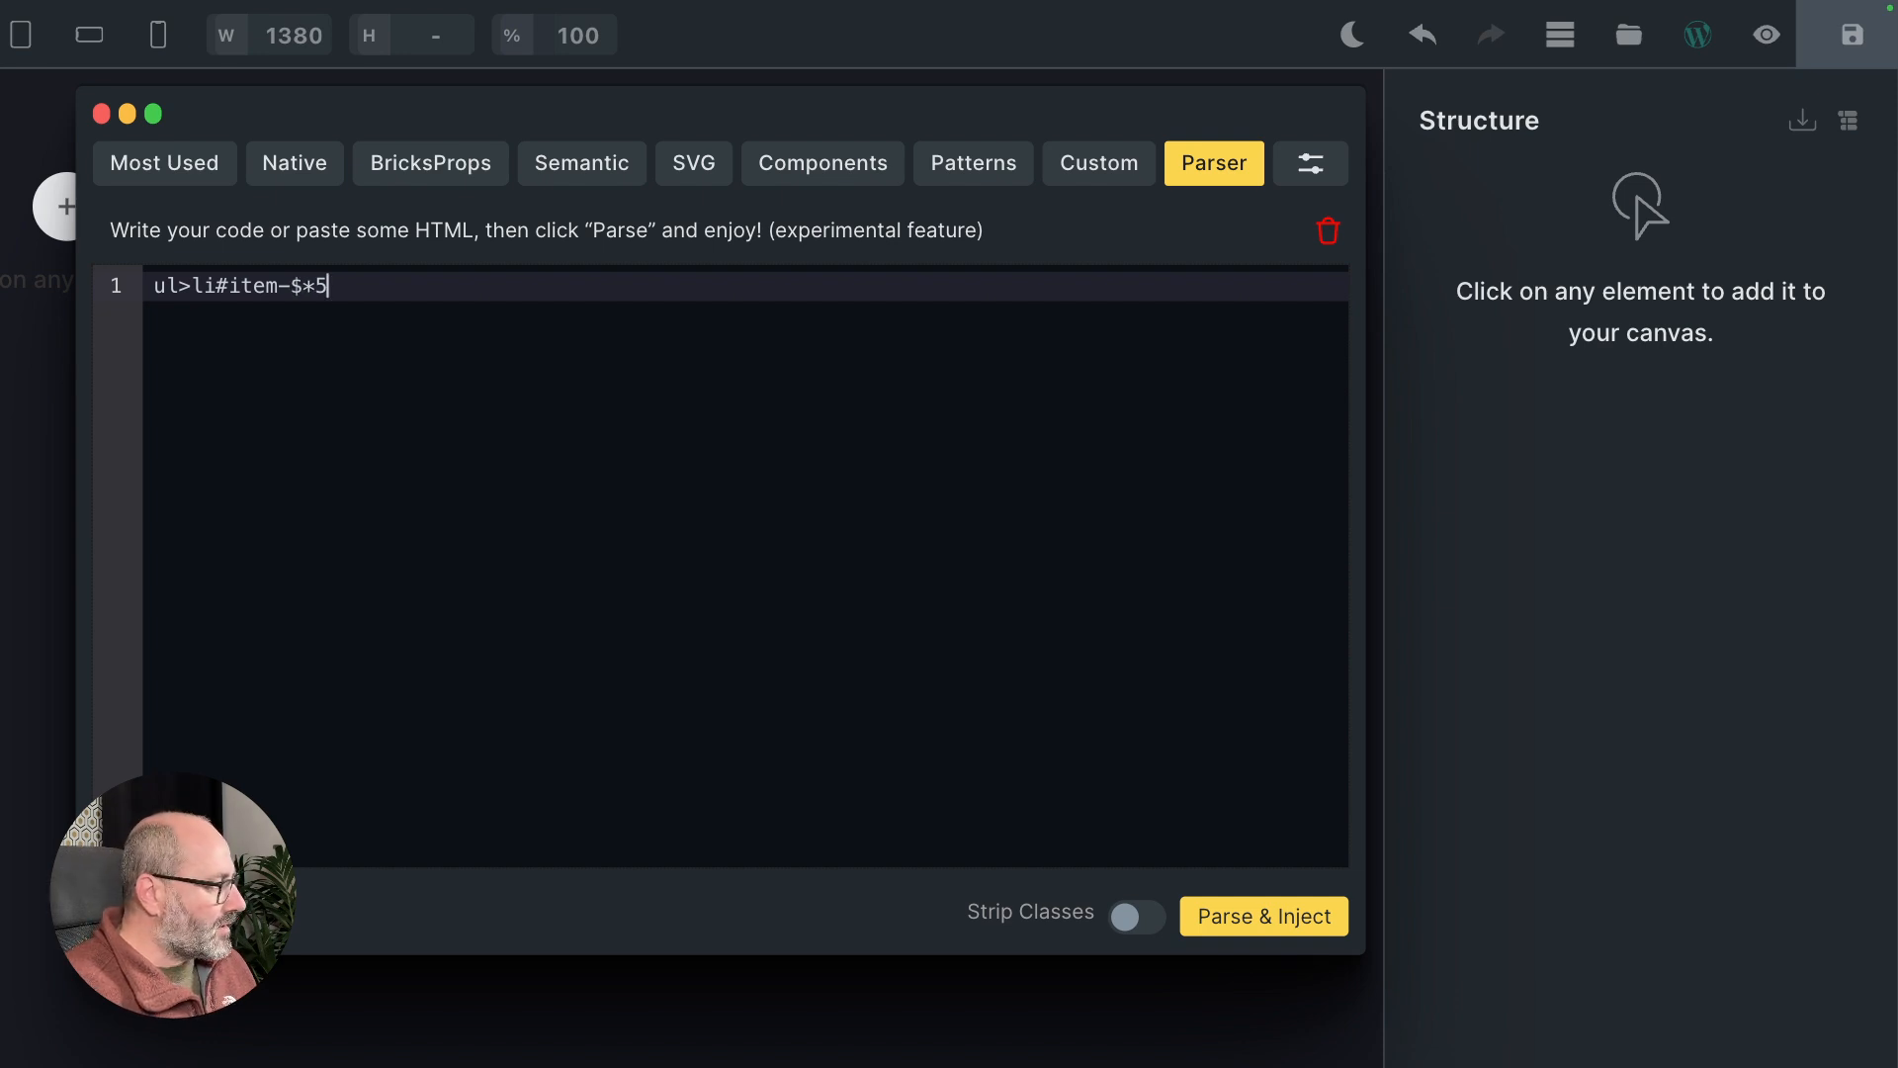
Expand the list shorthand into HTML, and parse and inject it into the page
key("Tab")
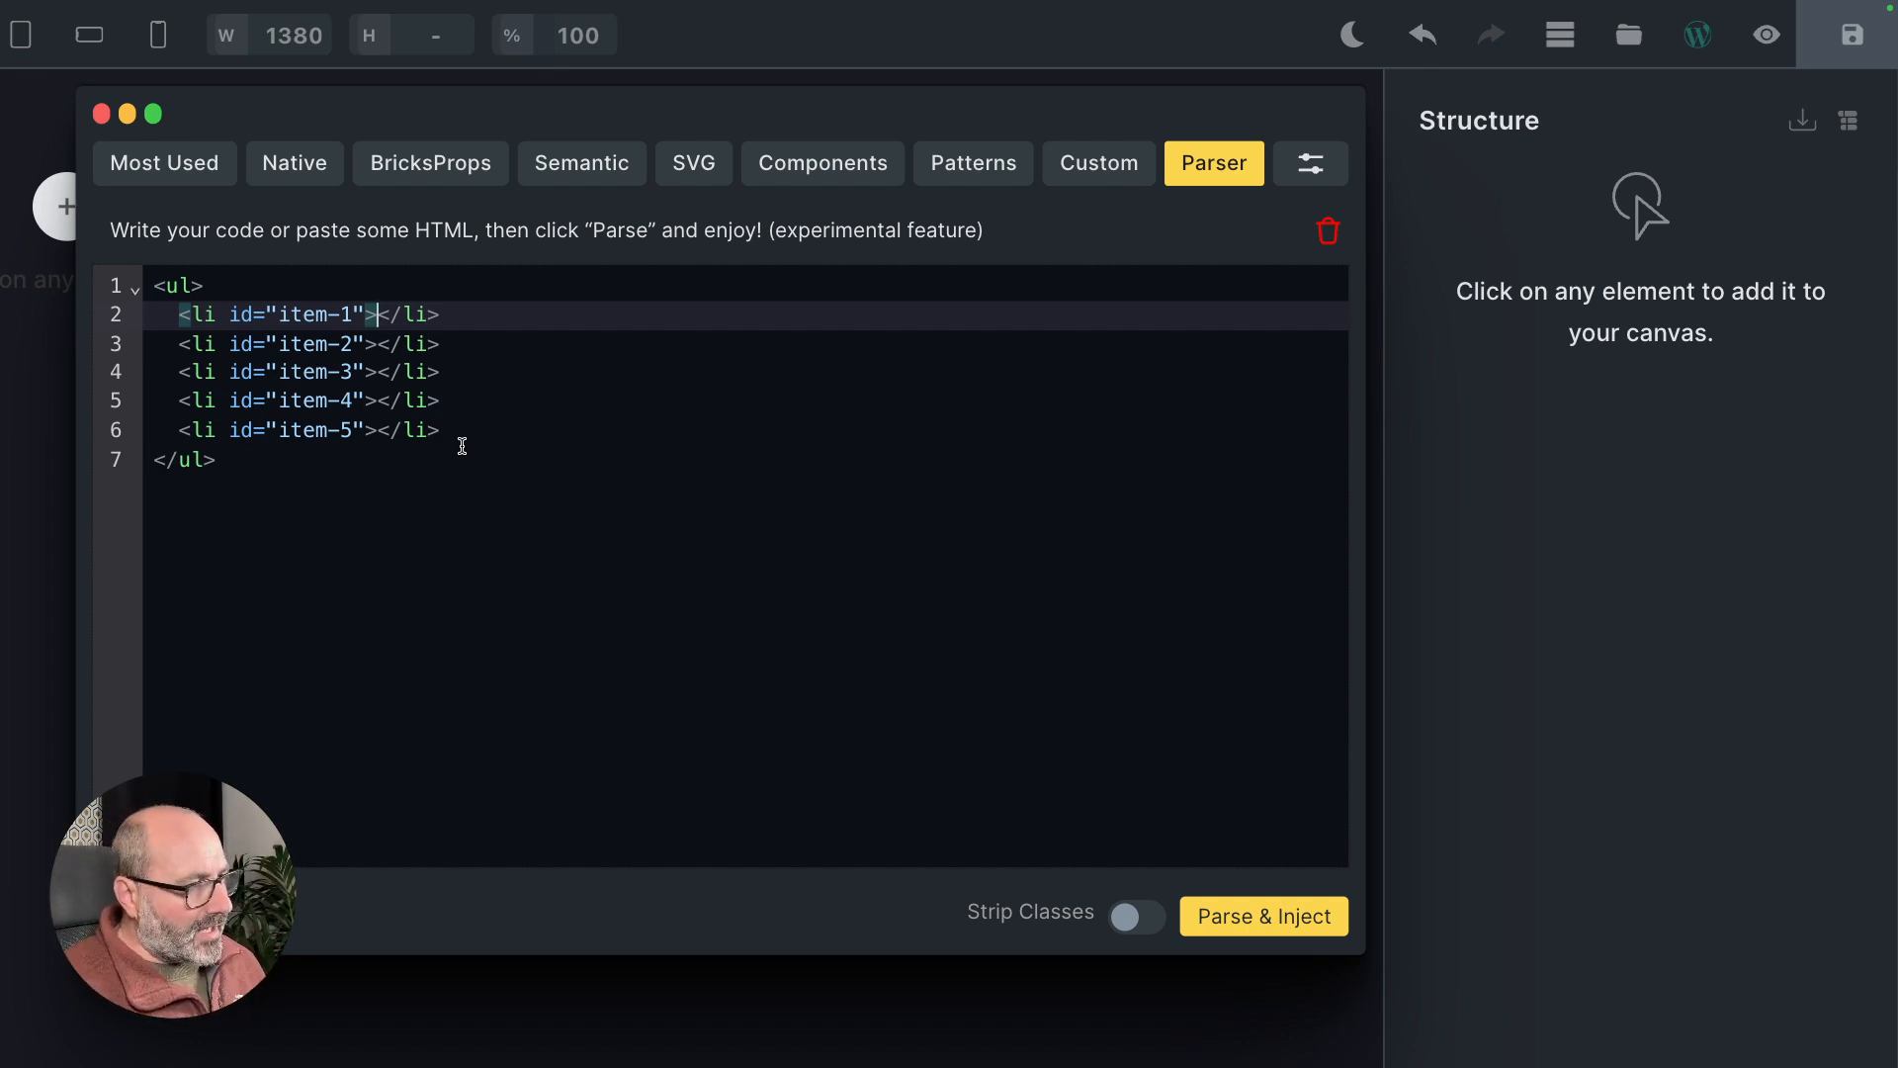
left_click(1232, 915)
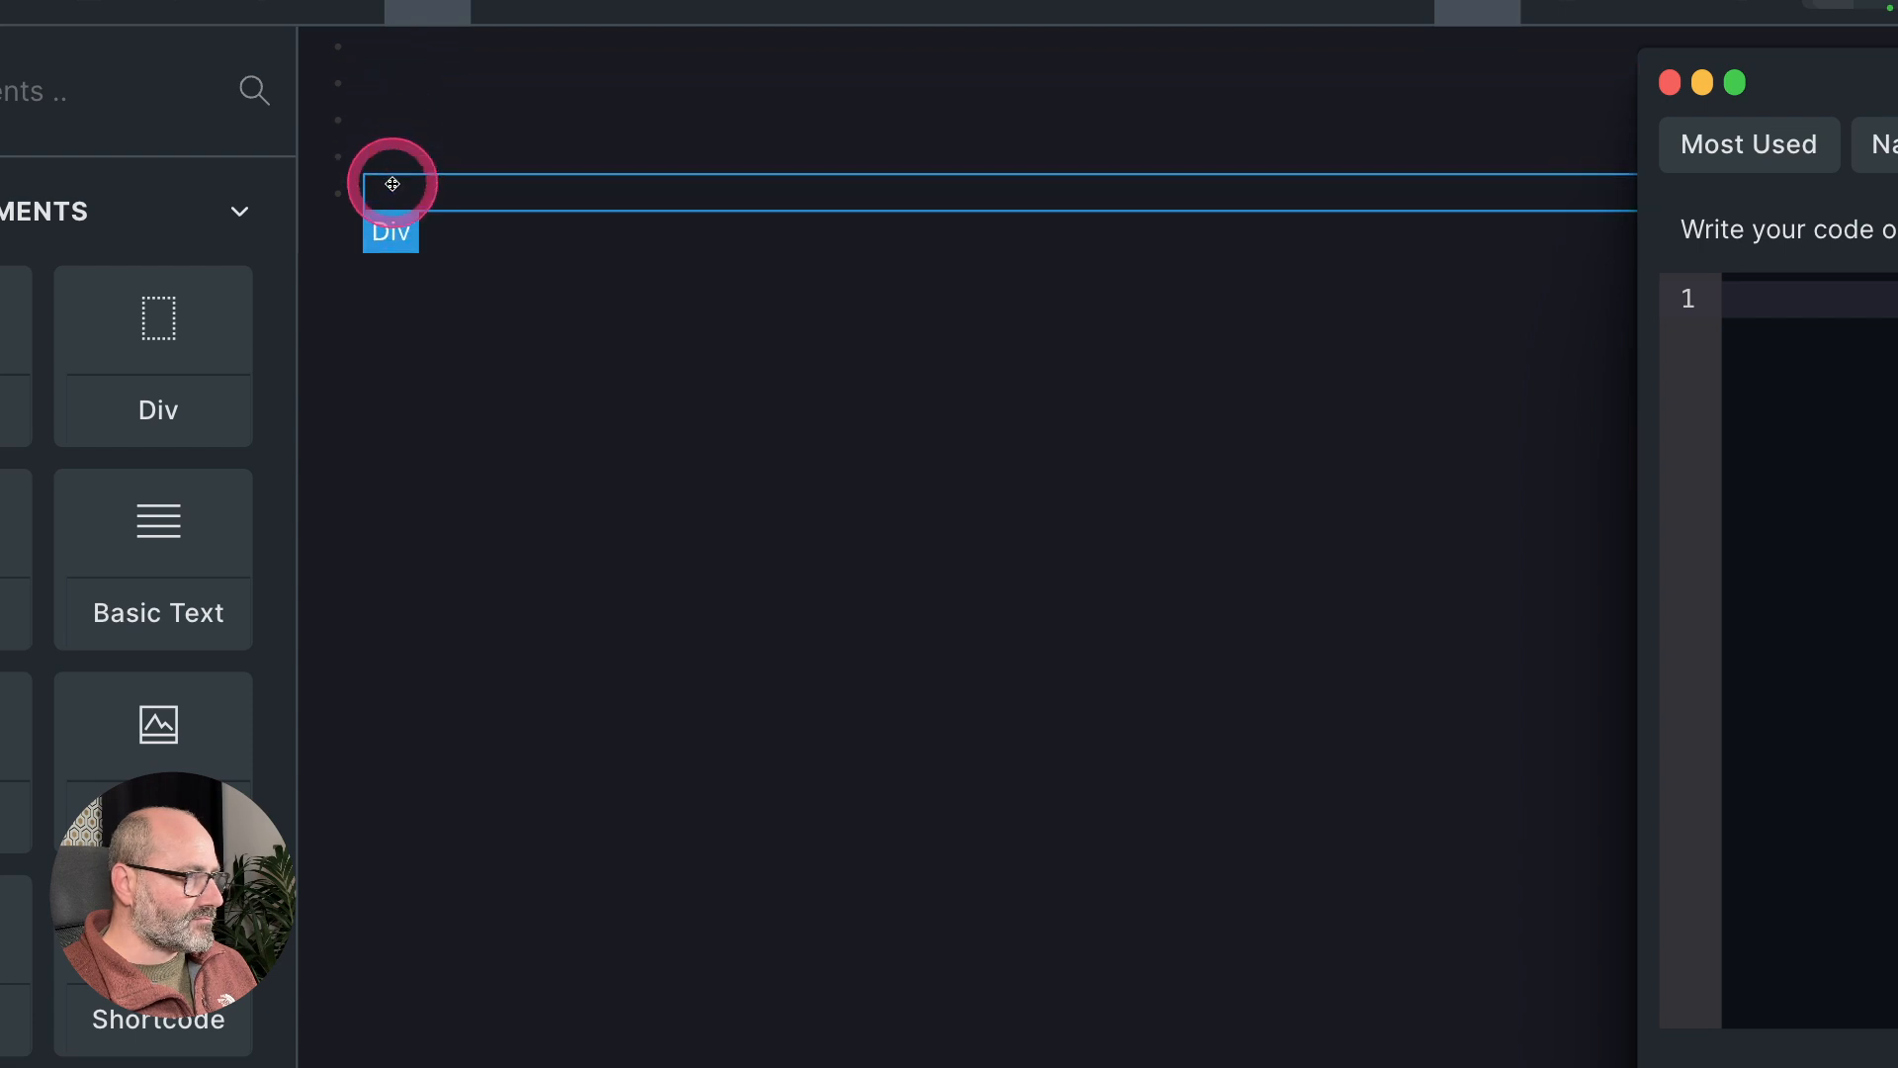
left_click(389, 194)
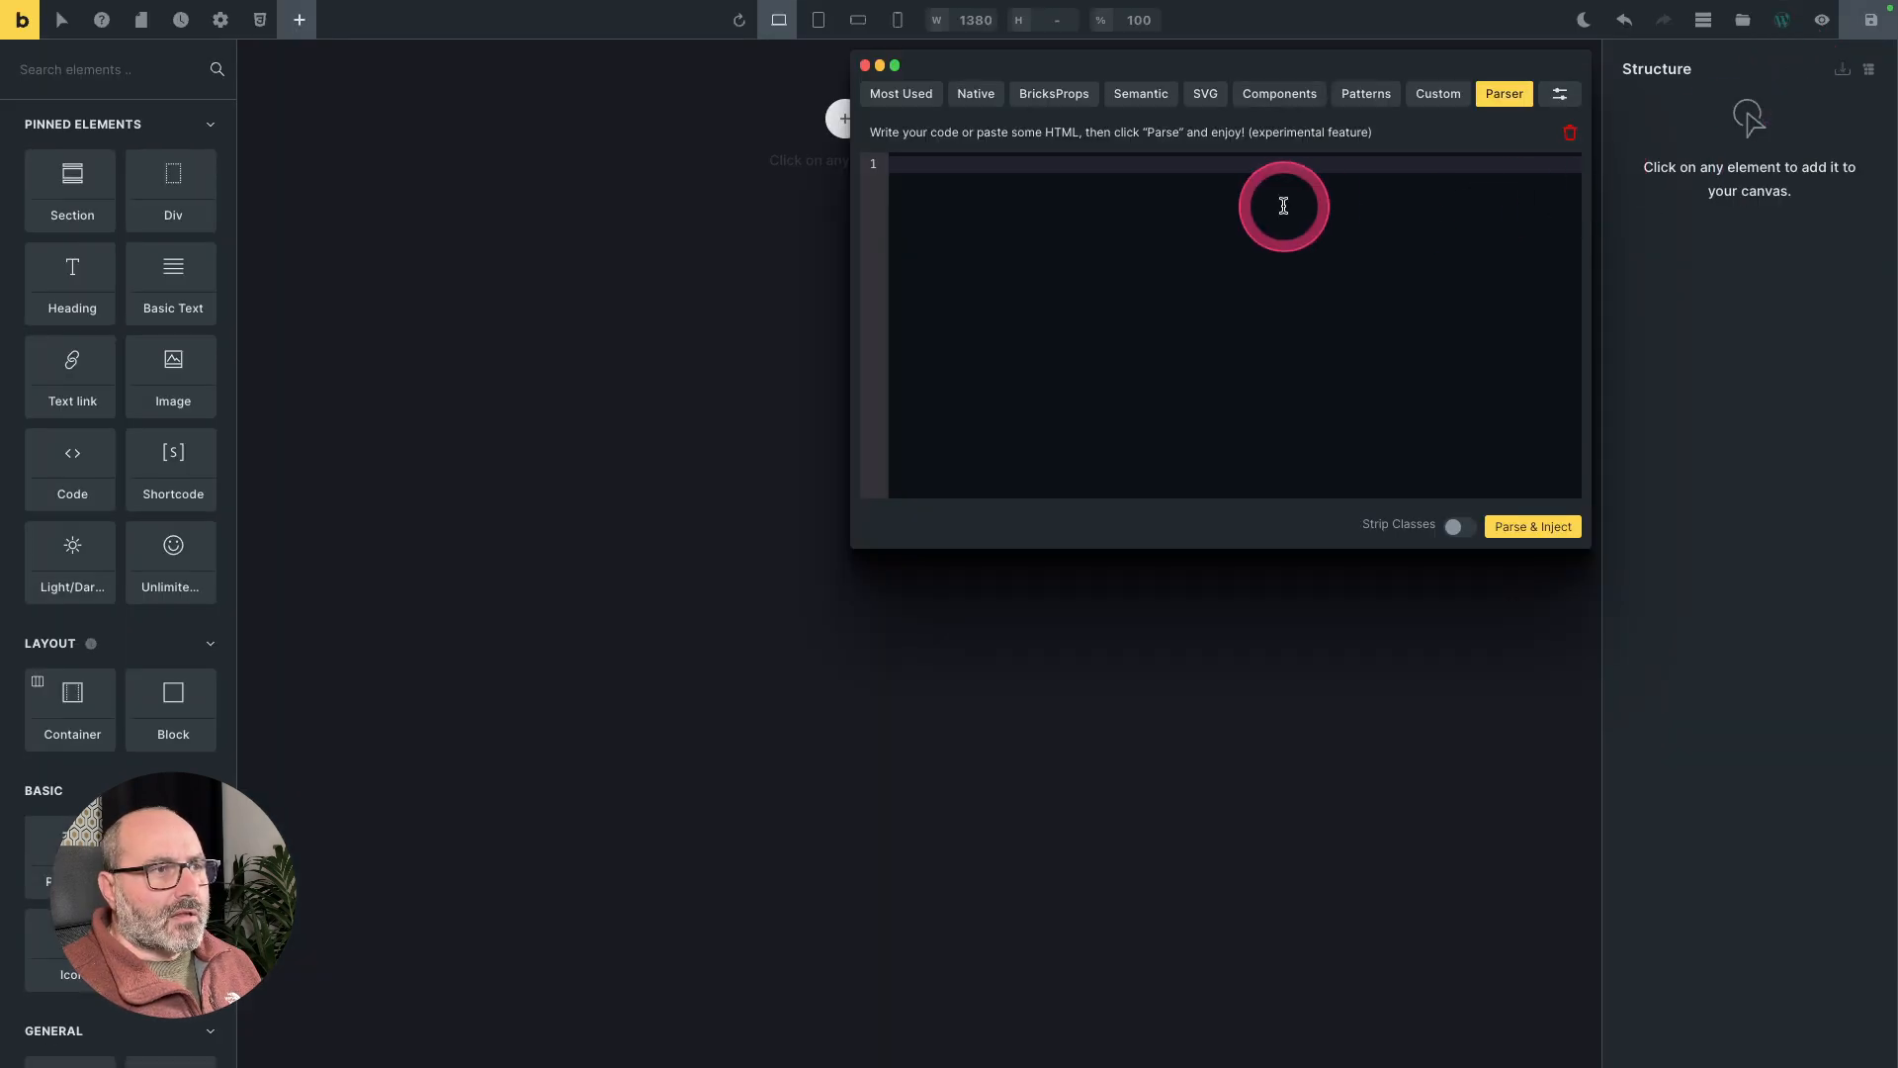
Write the nested shorthand section>container>h2 in the empty parser editor
left_click(1269, 209)
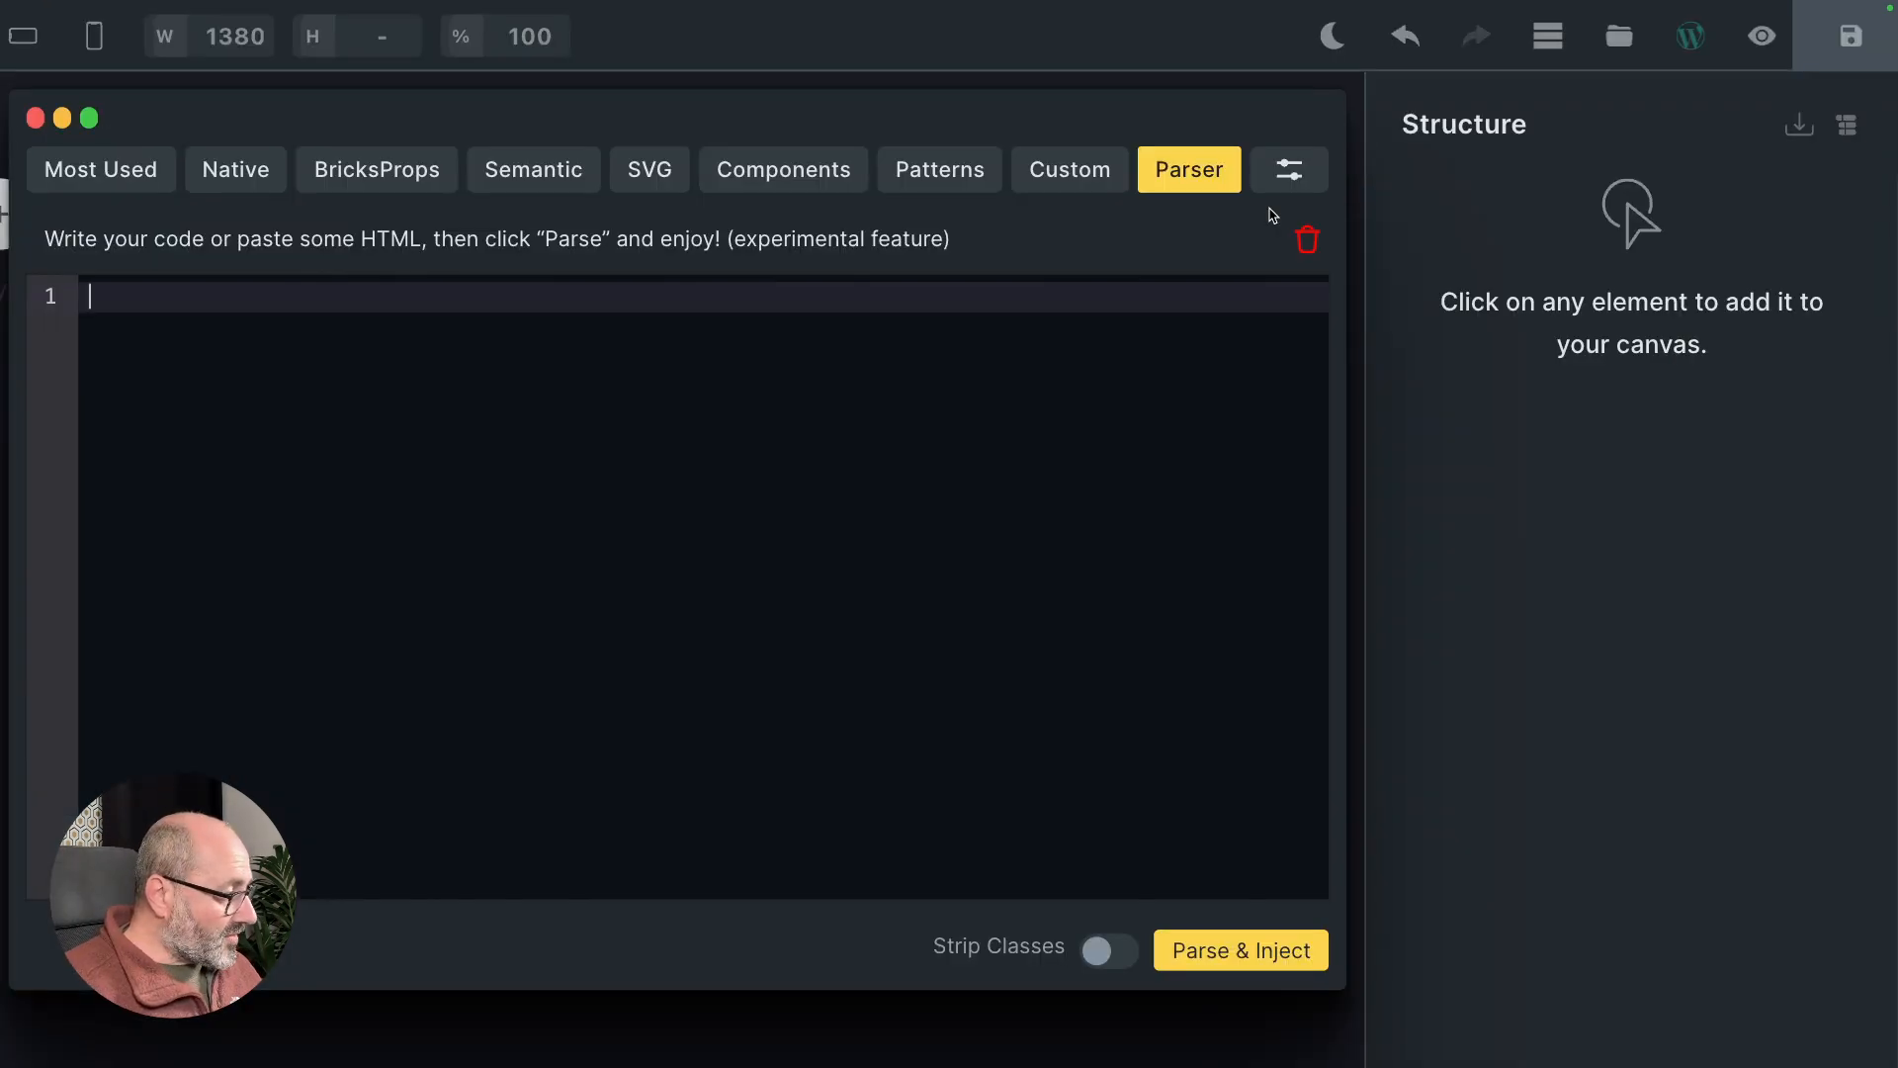
type("section")
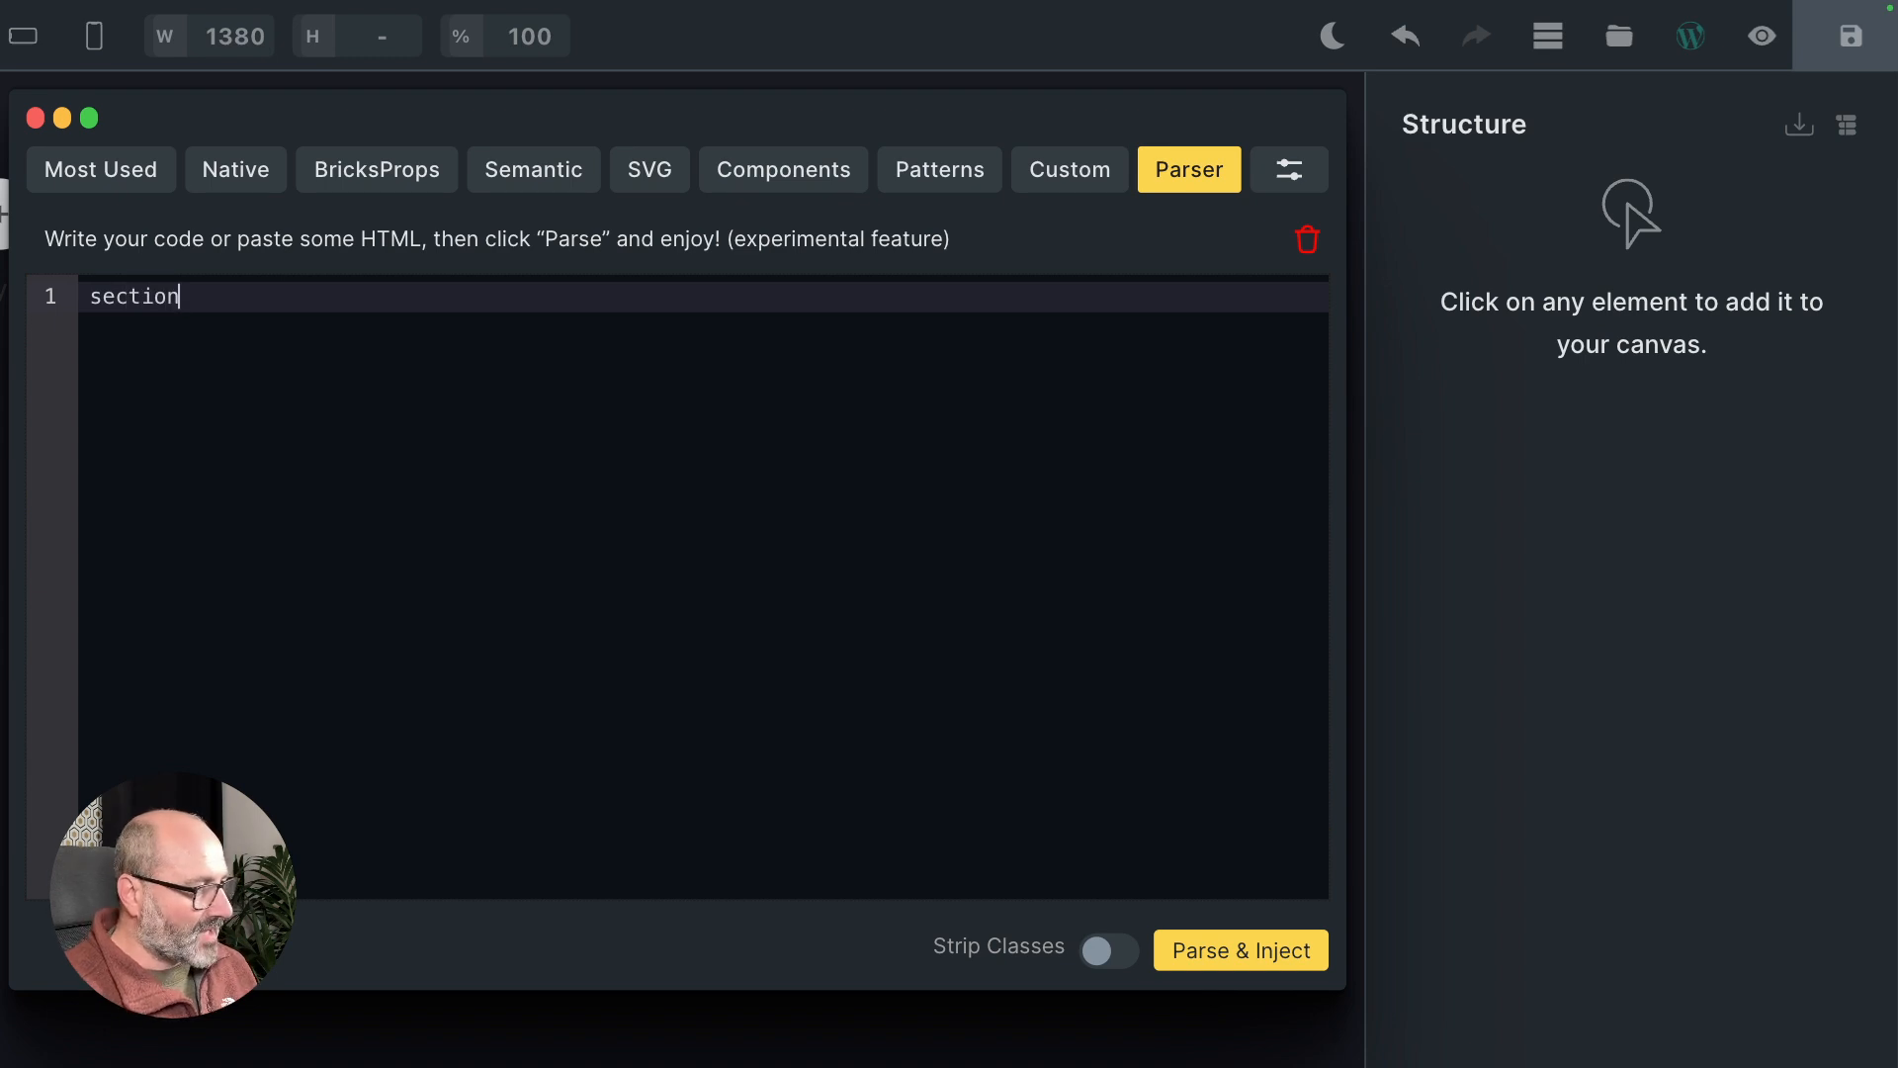
type(">")
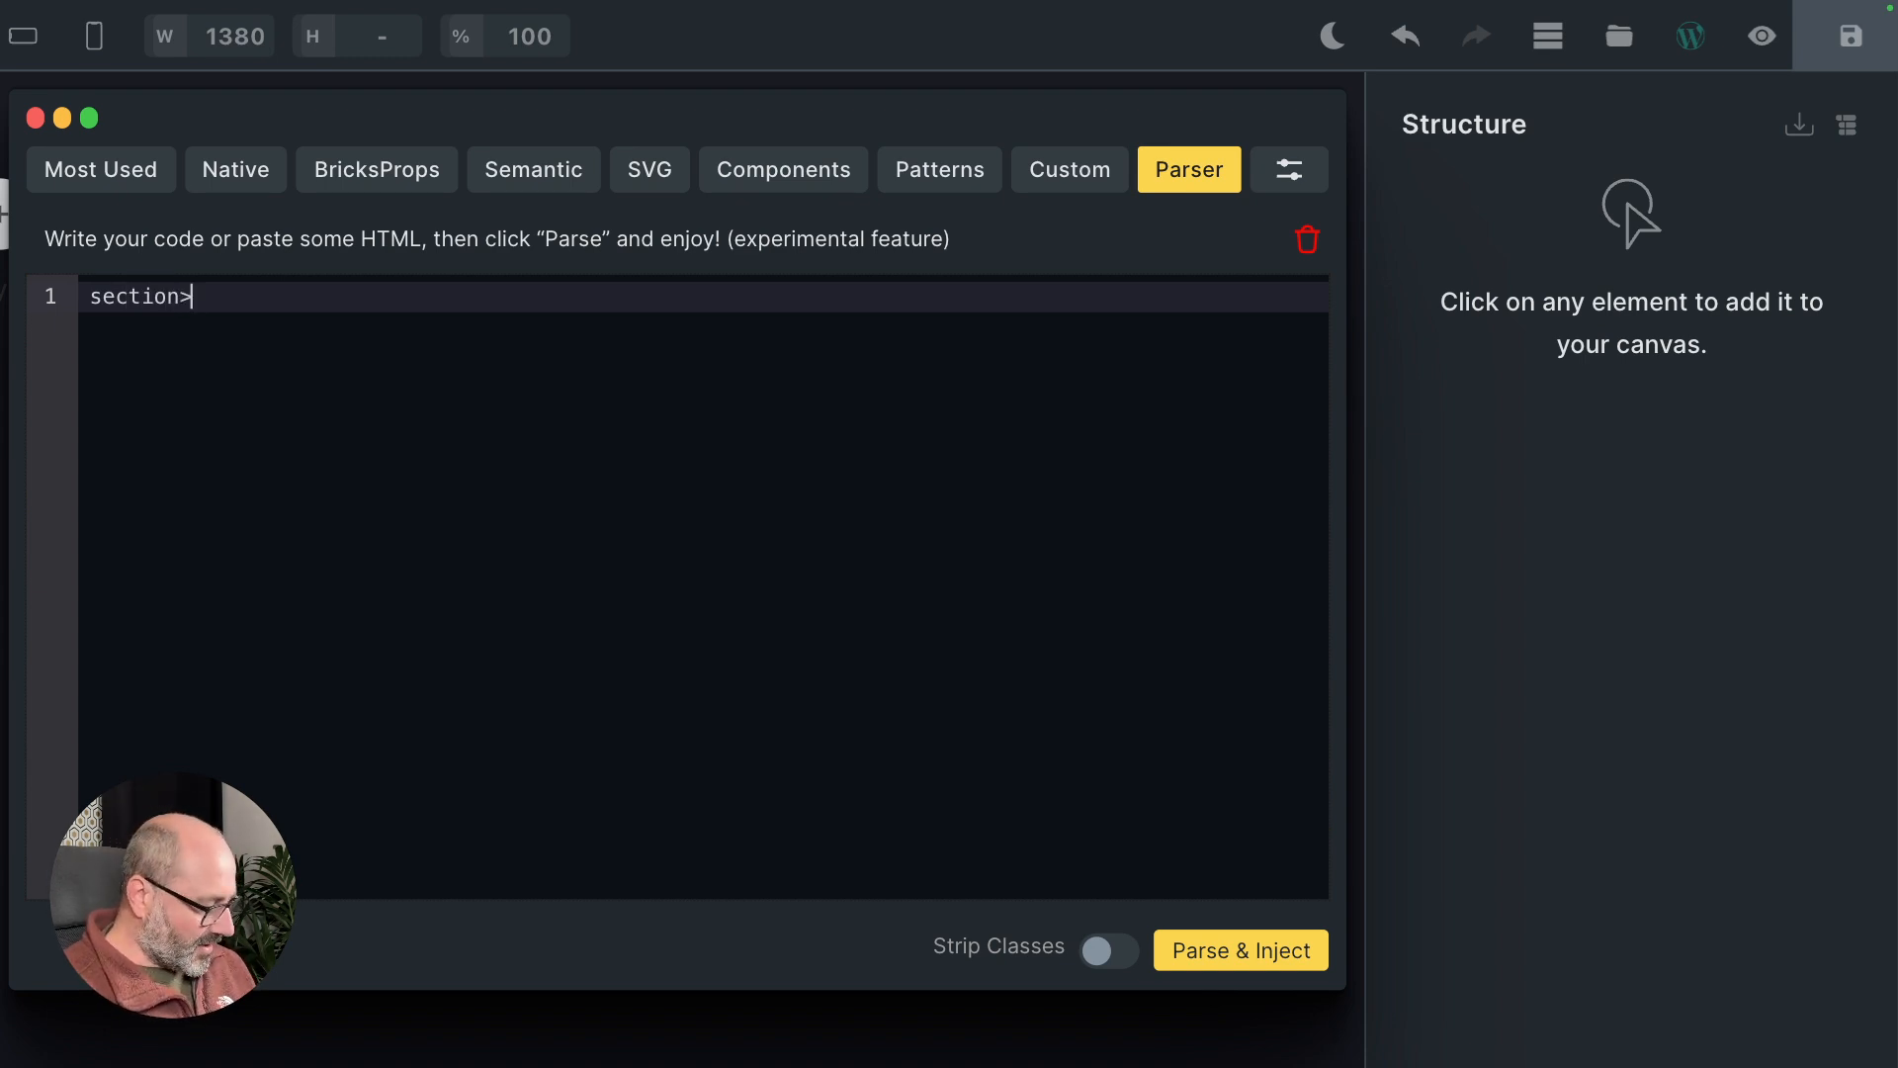
type("container")
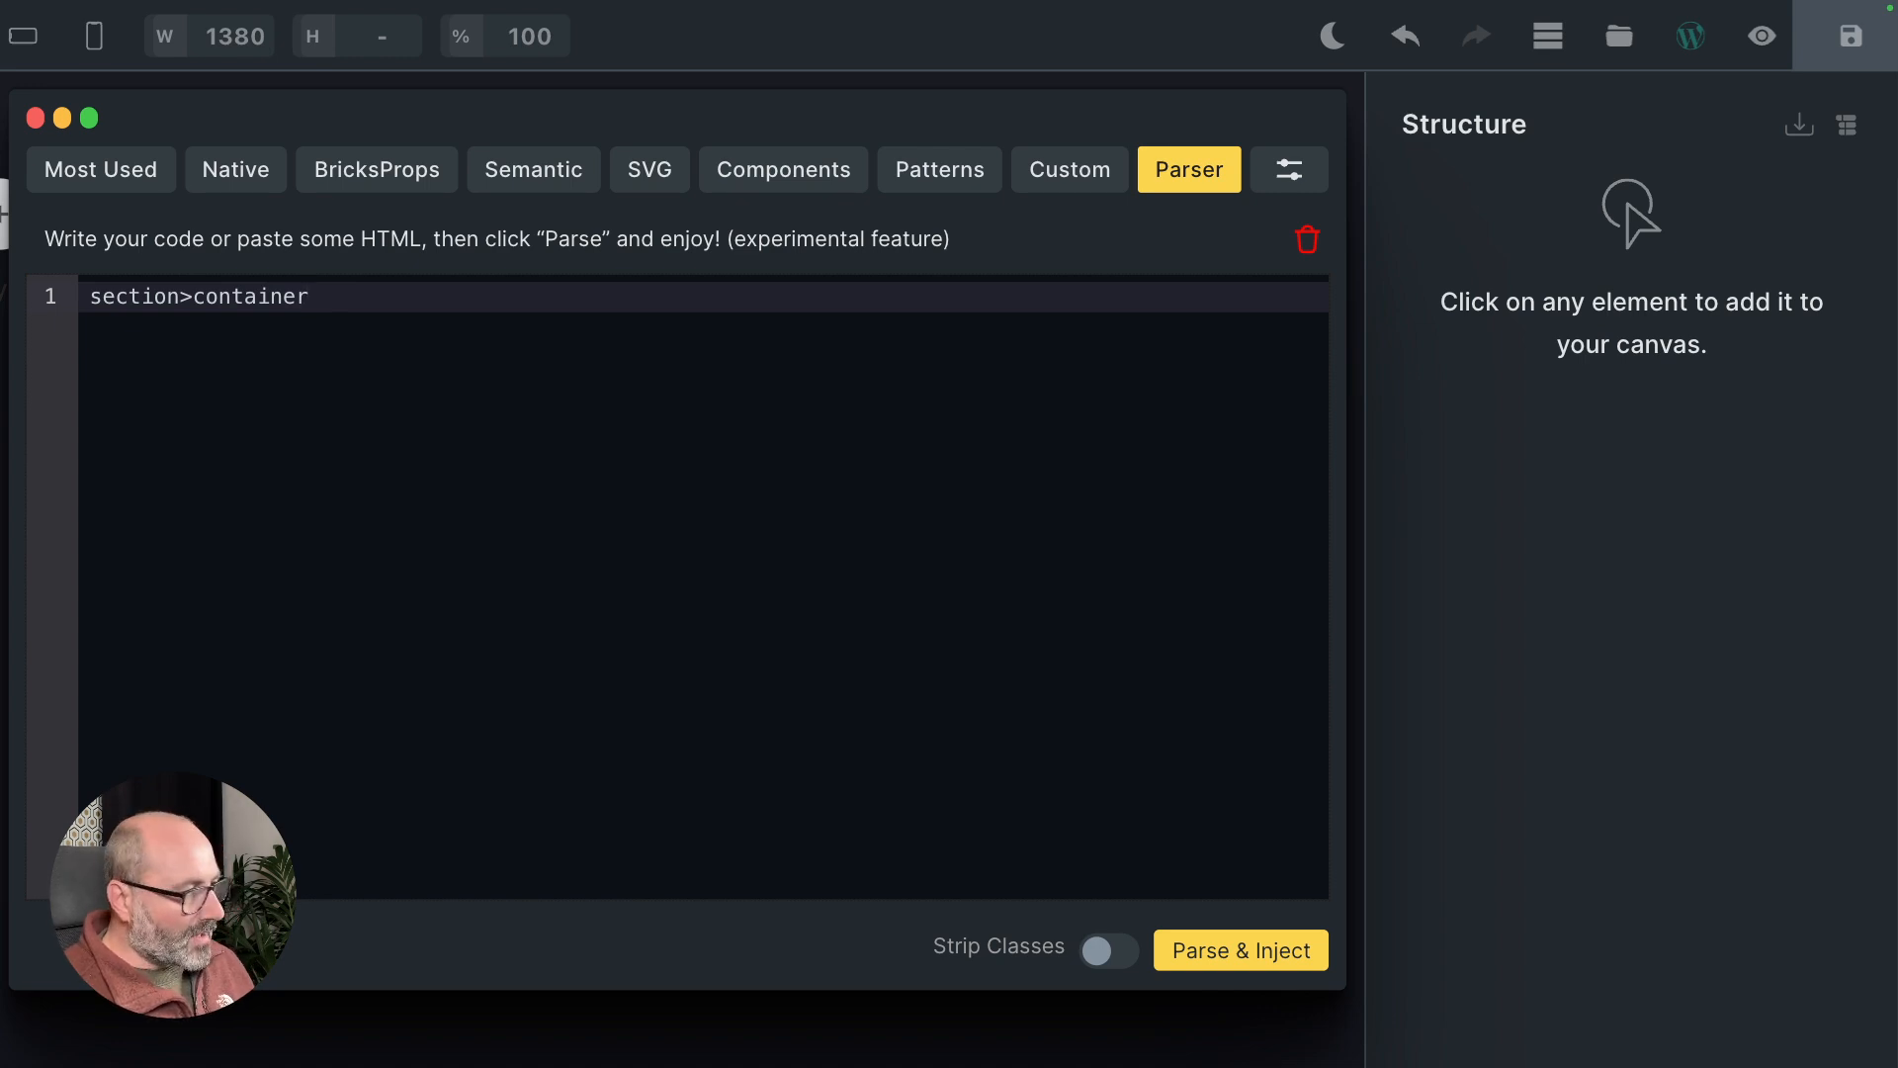
type(">h2")
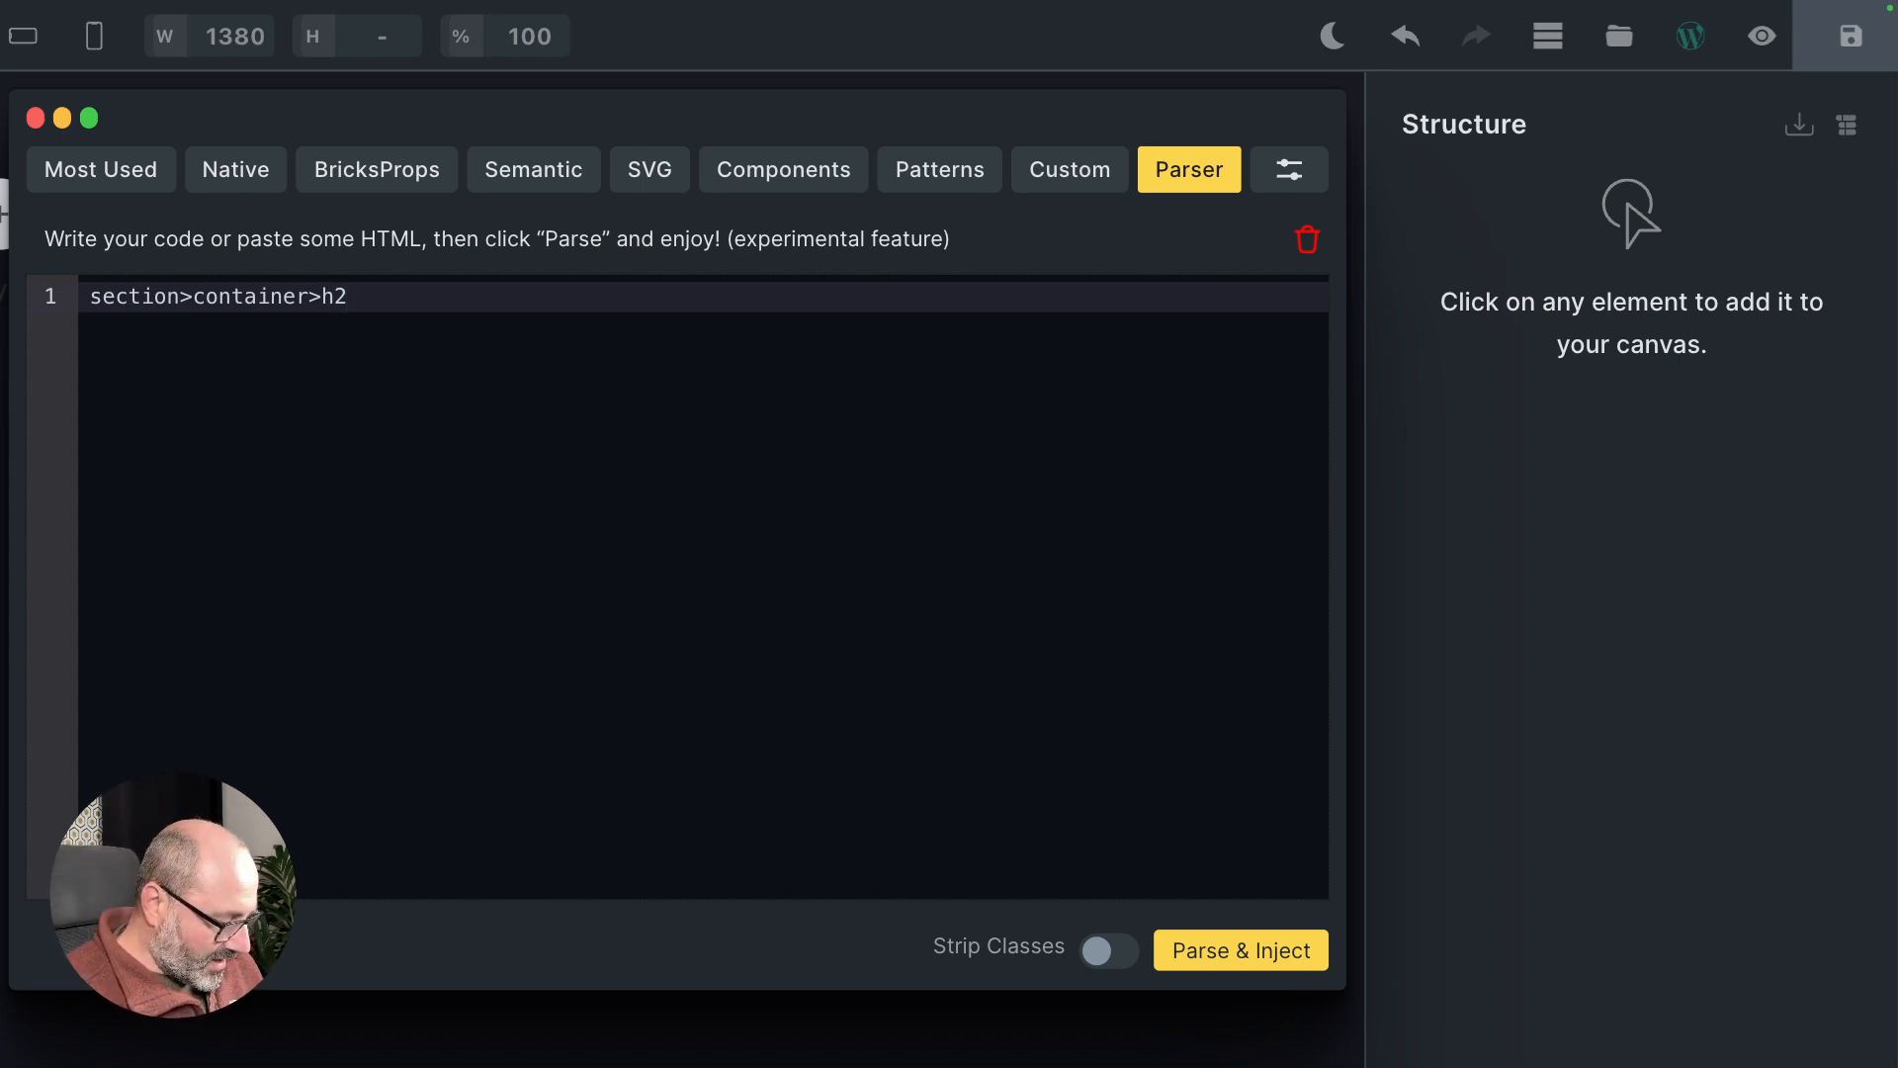
Give the h2 in the shorthand the text content {Post title:{post_title}} with the dynamic post title tag
type("{")
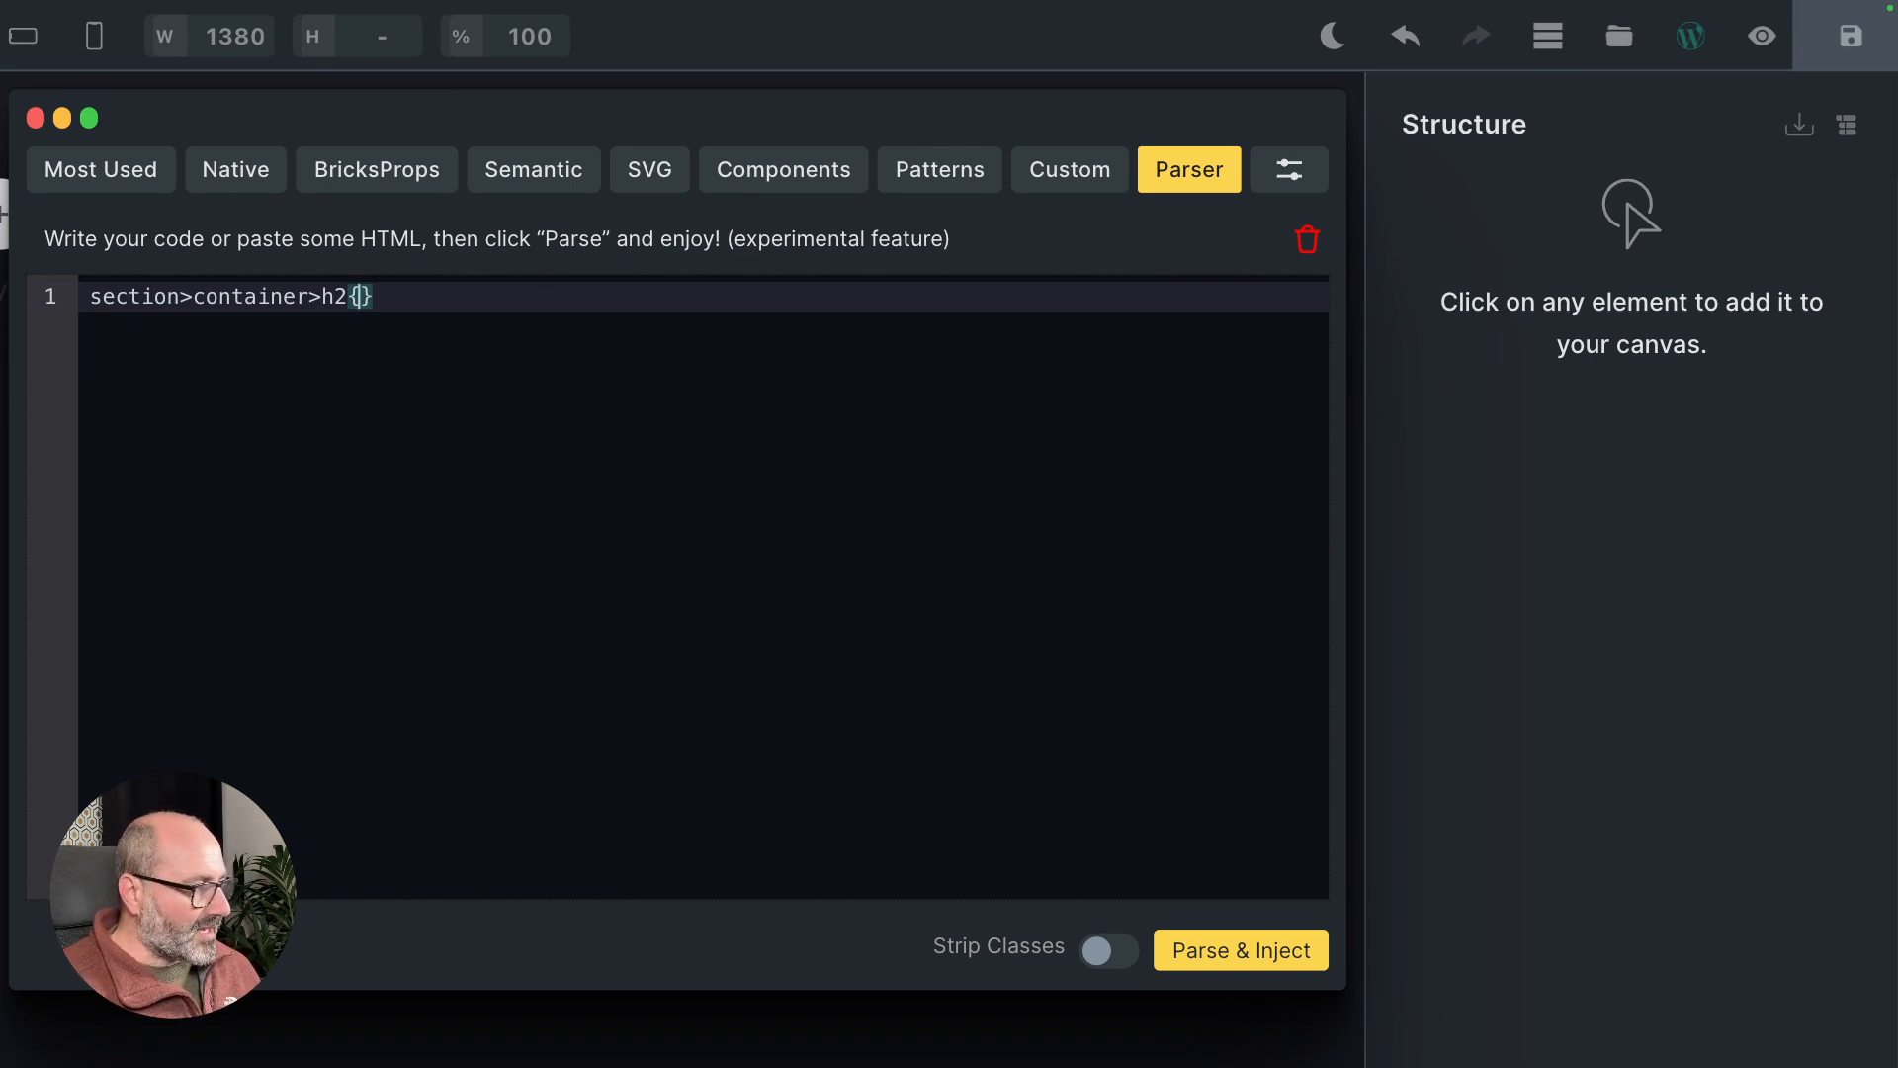
type("Pos")
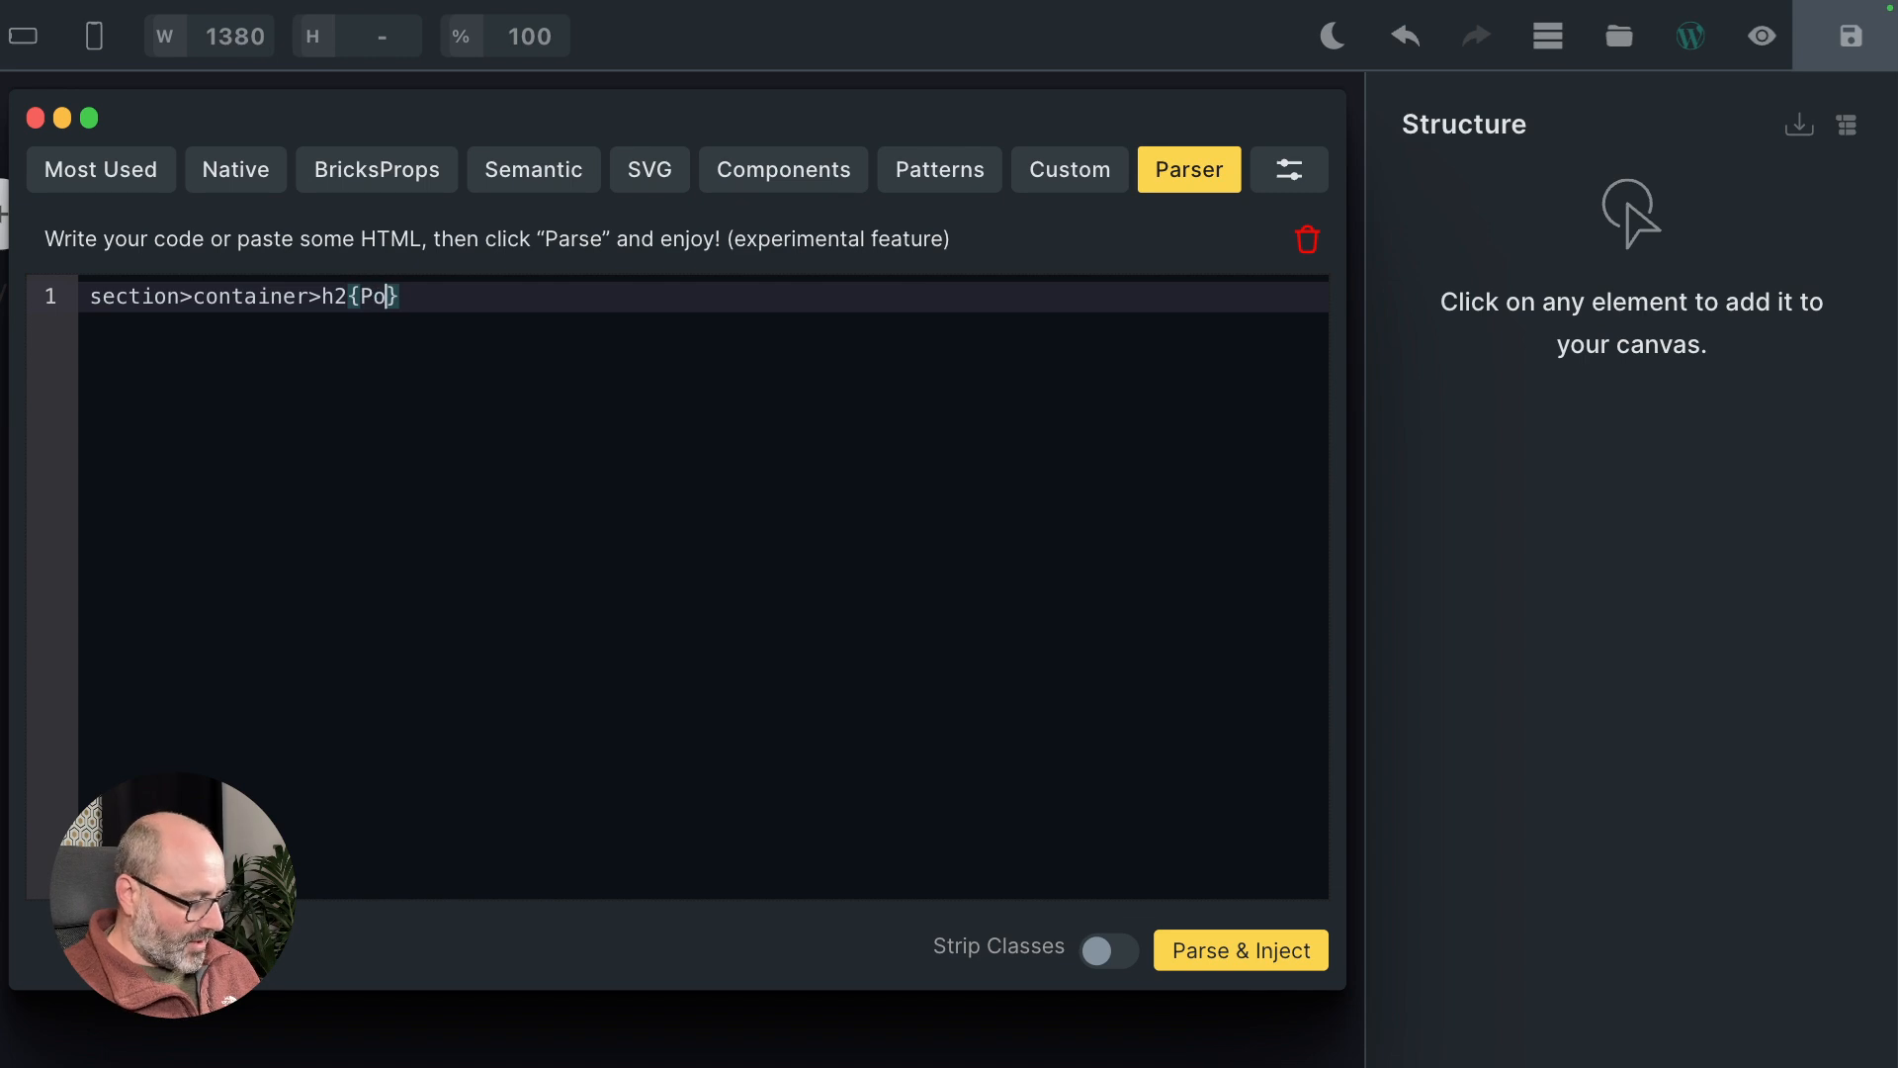
type("t title")
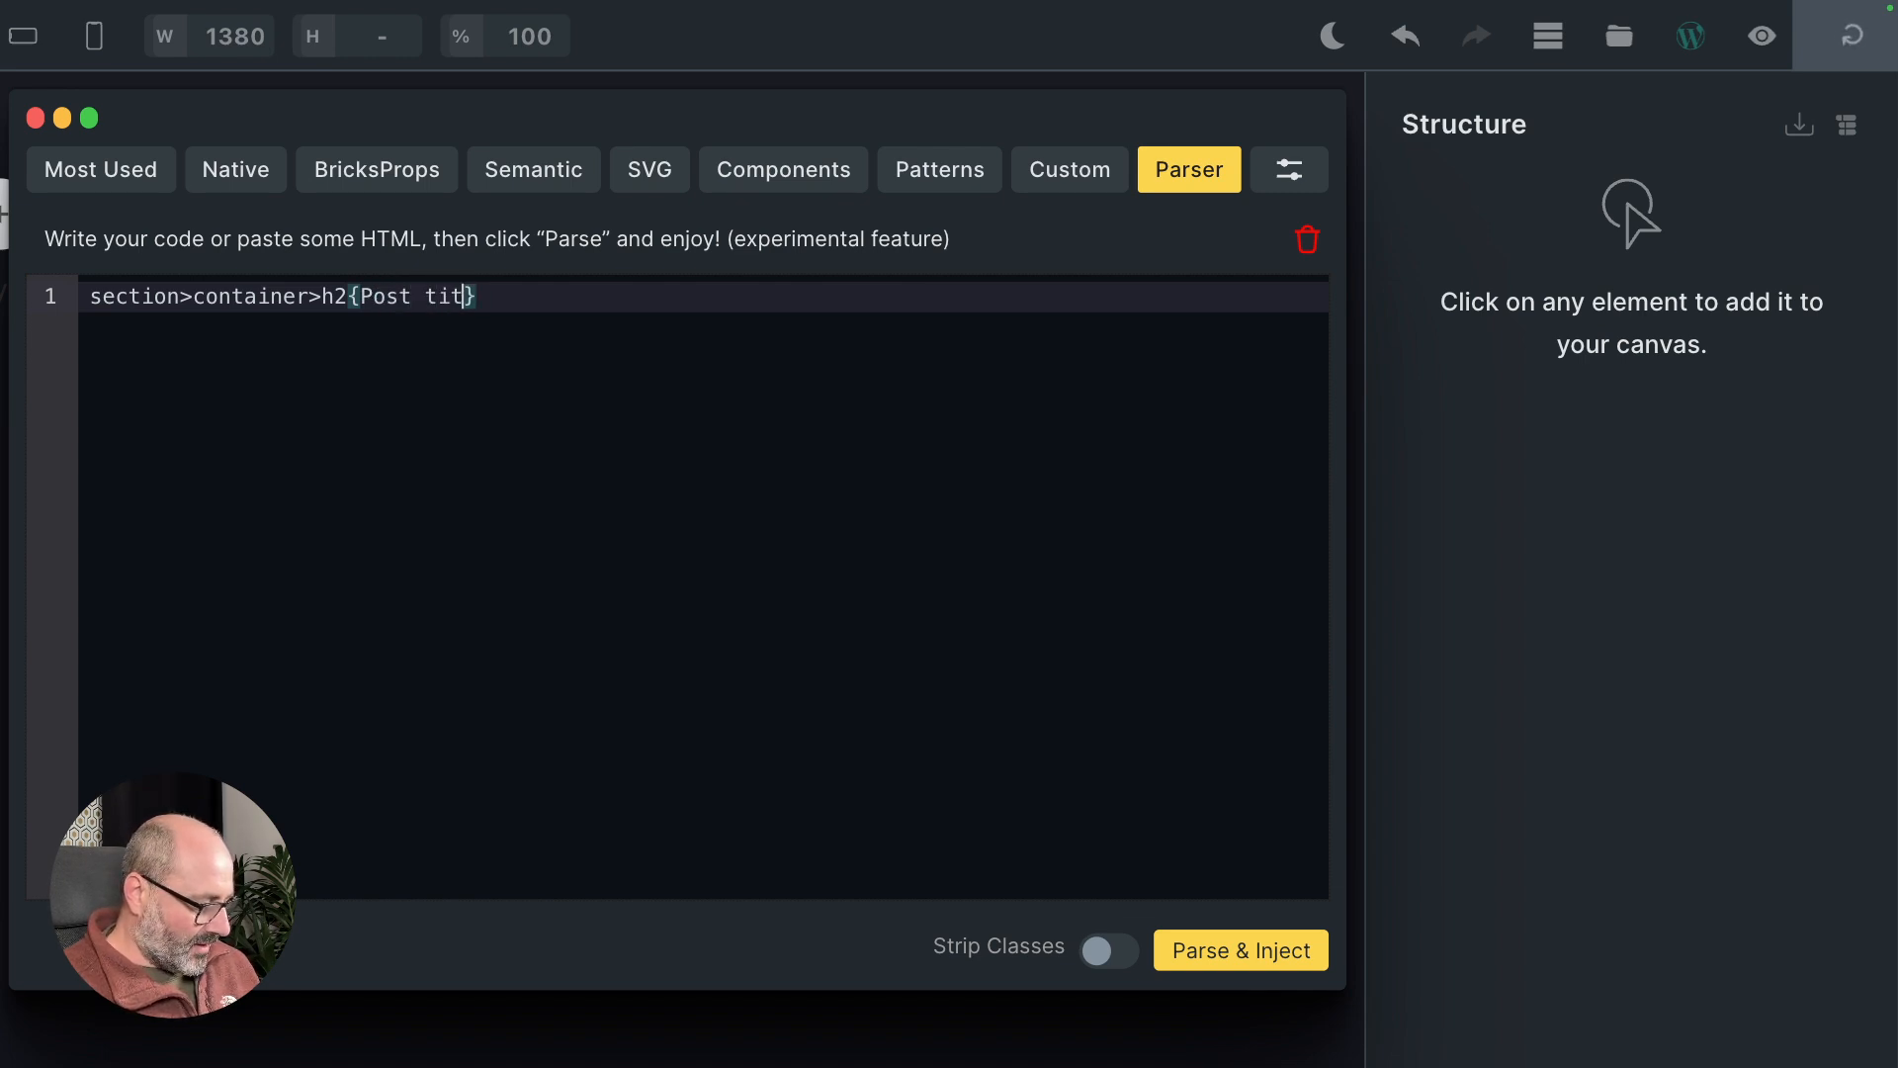
type(":")
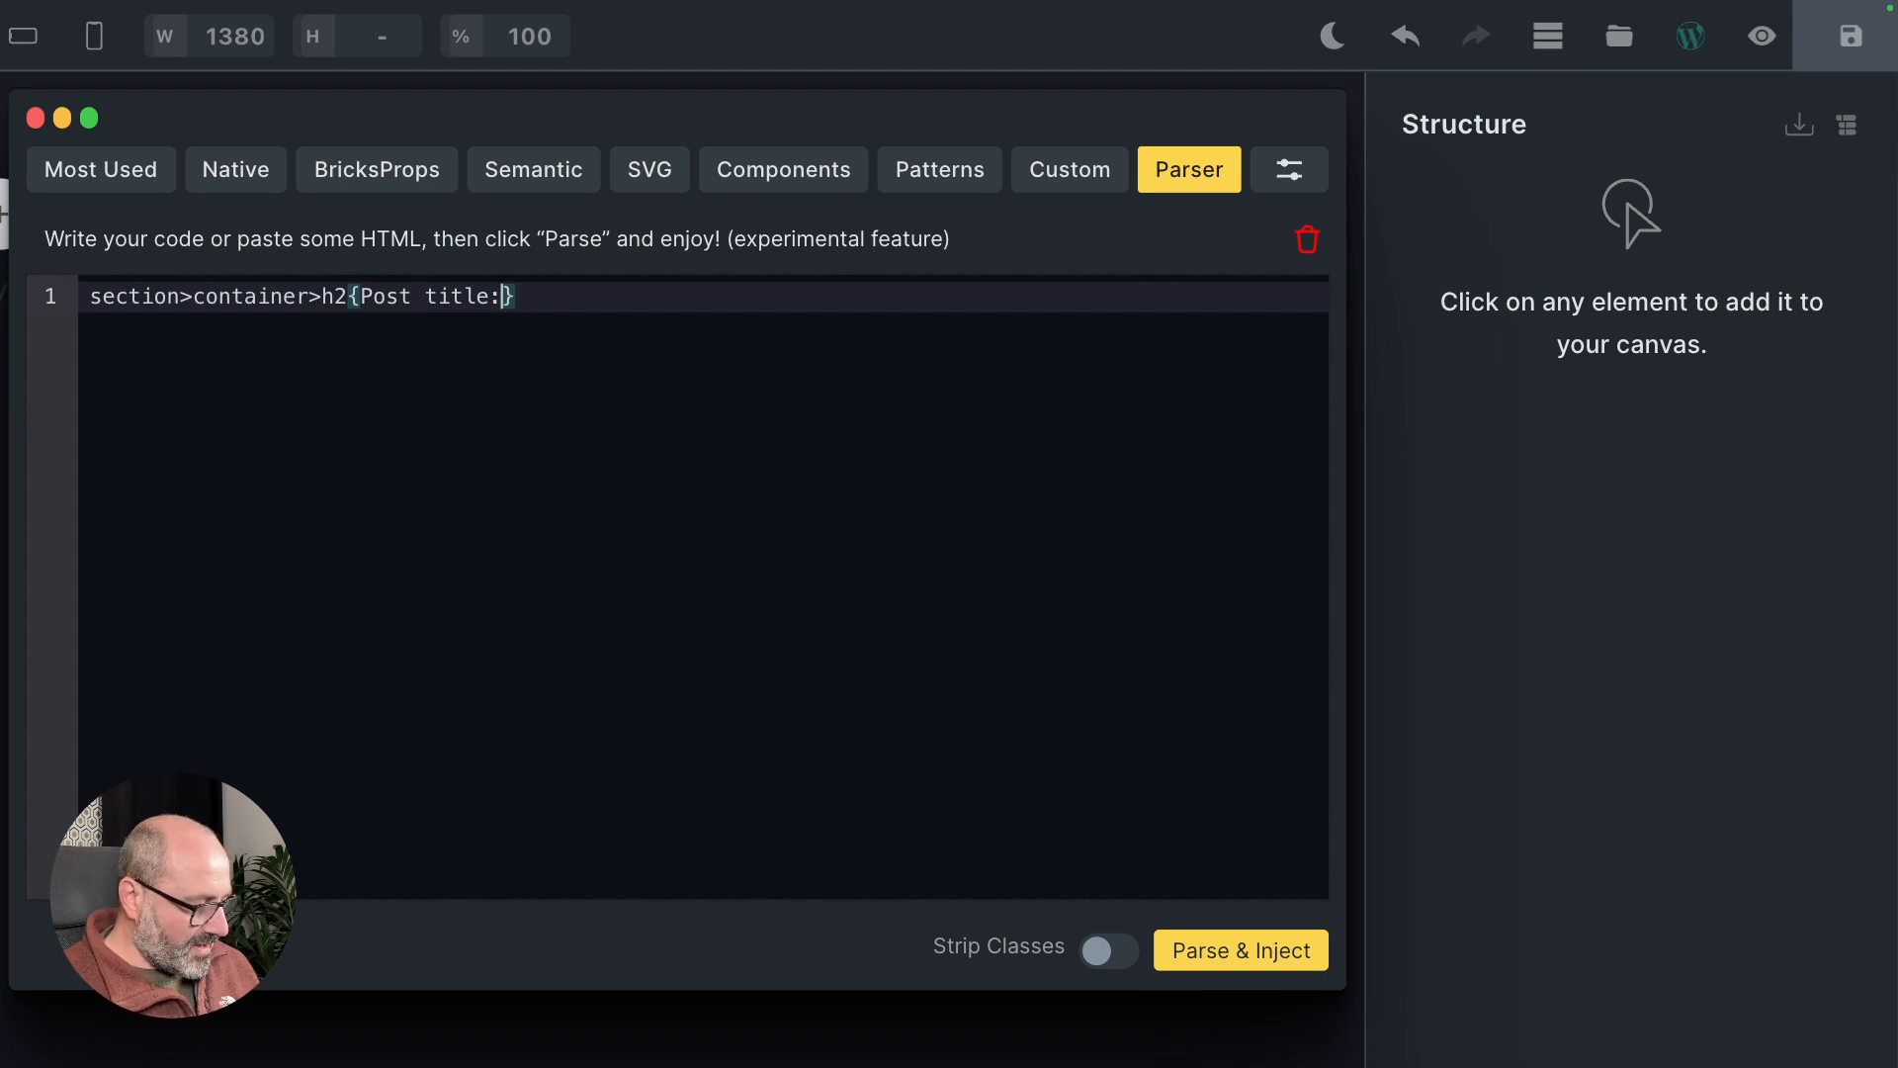
type("{")
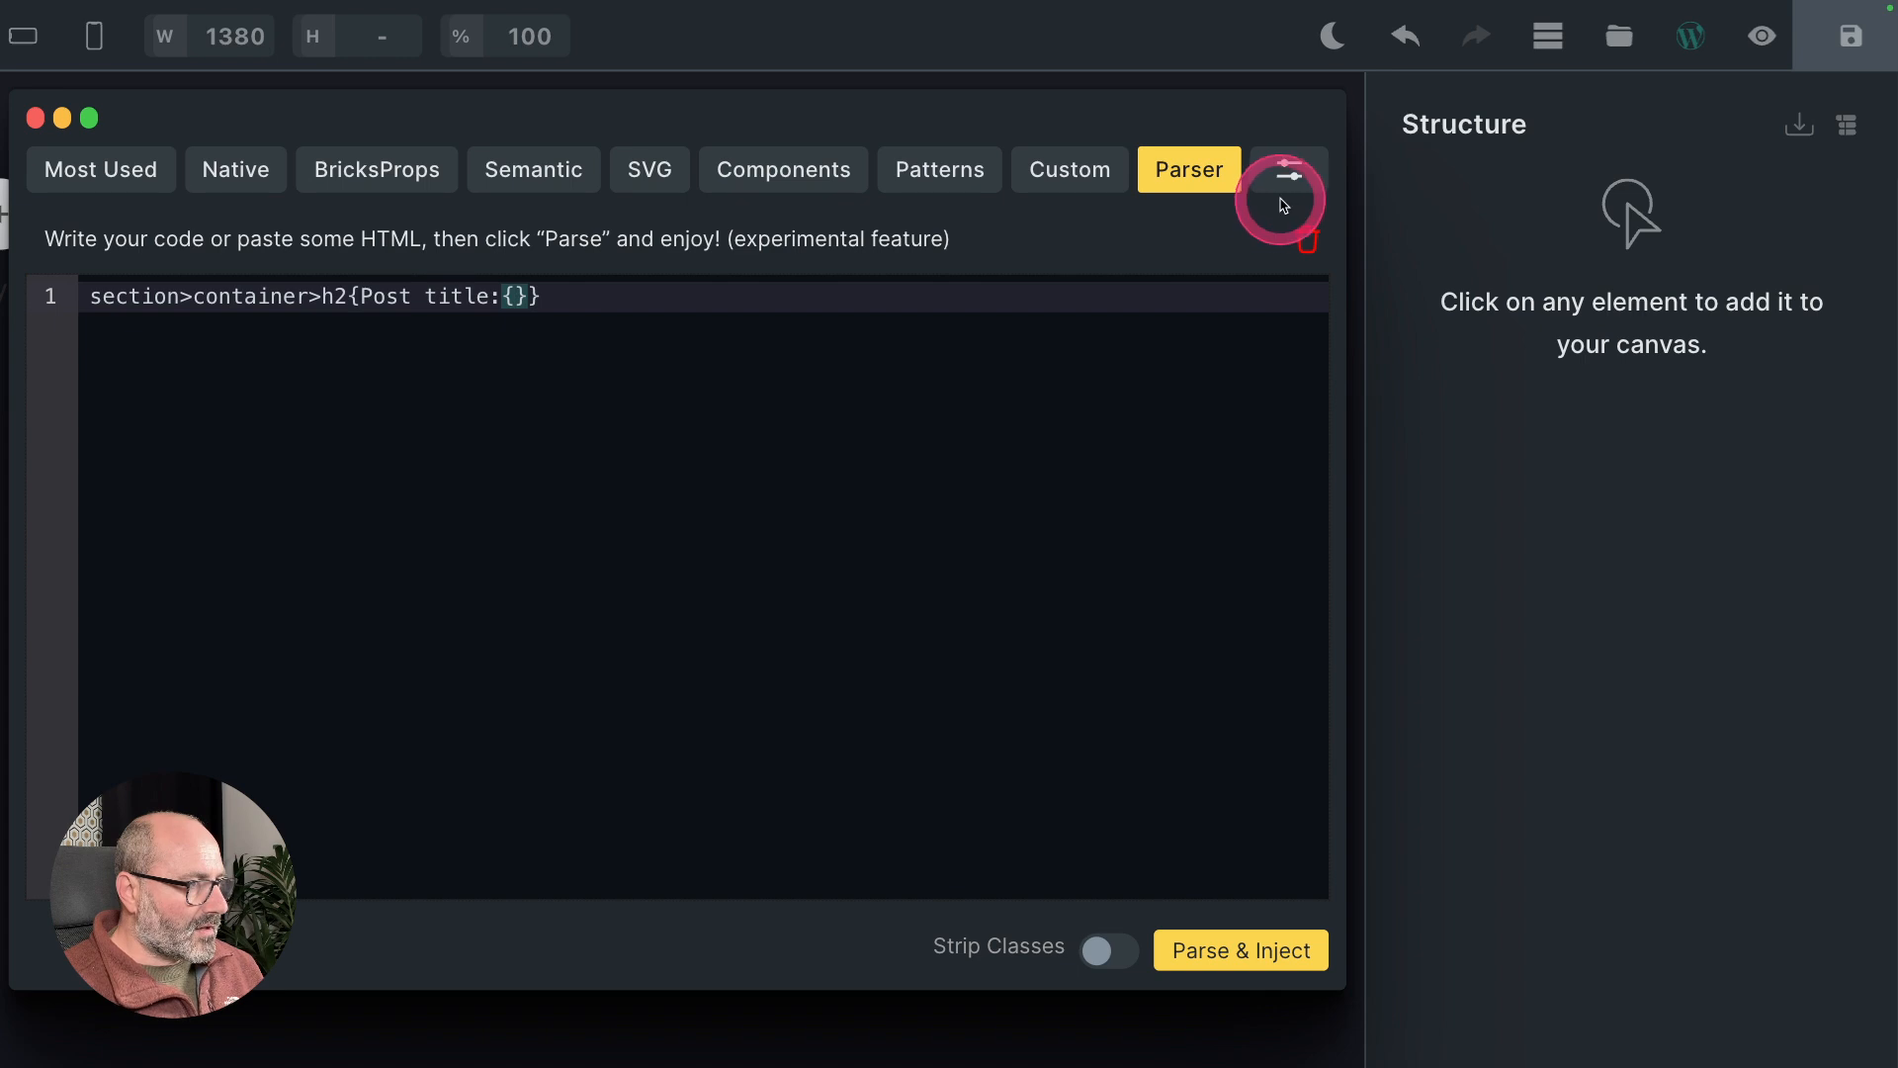
left_click(530, 306)
left_click(401, 296)
left_click(514, 296)
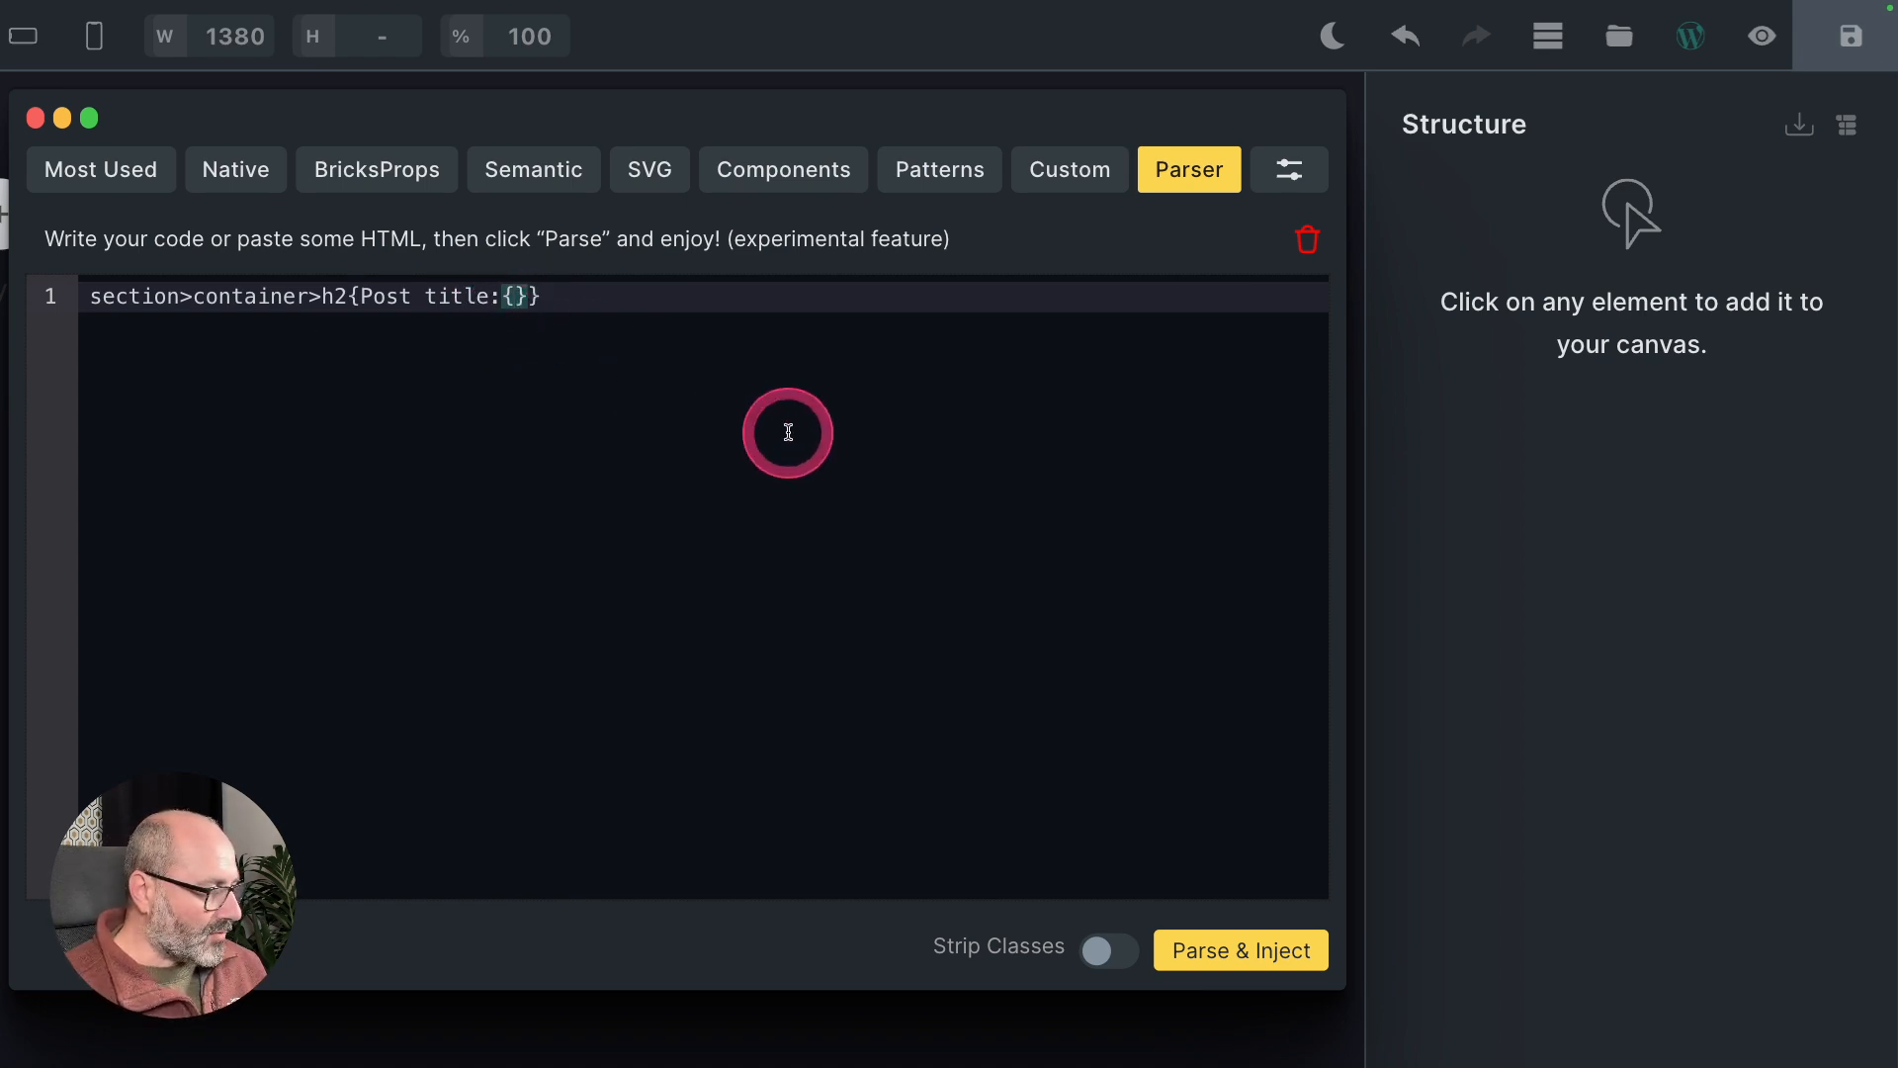
type("post_")
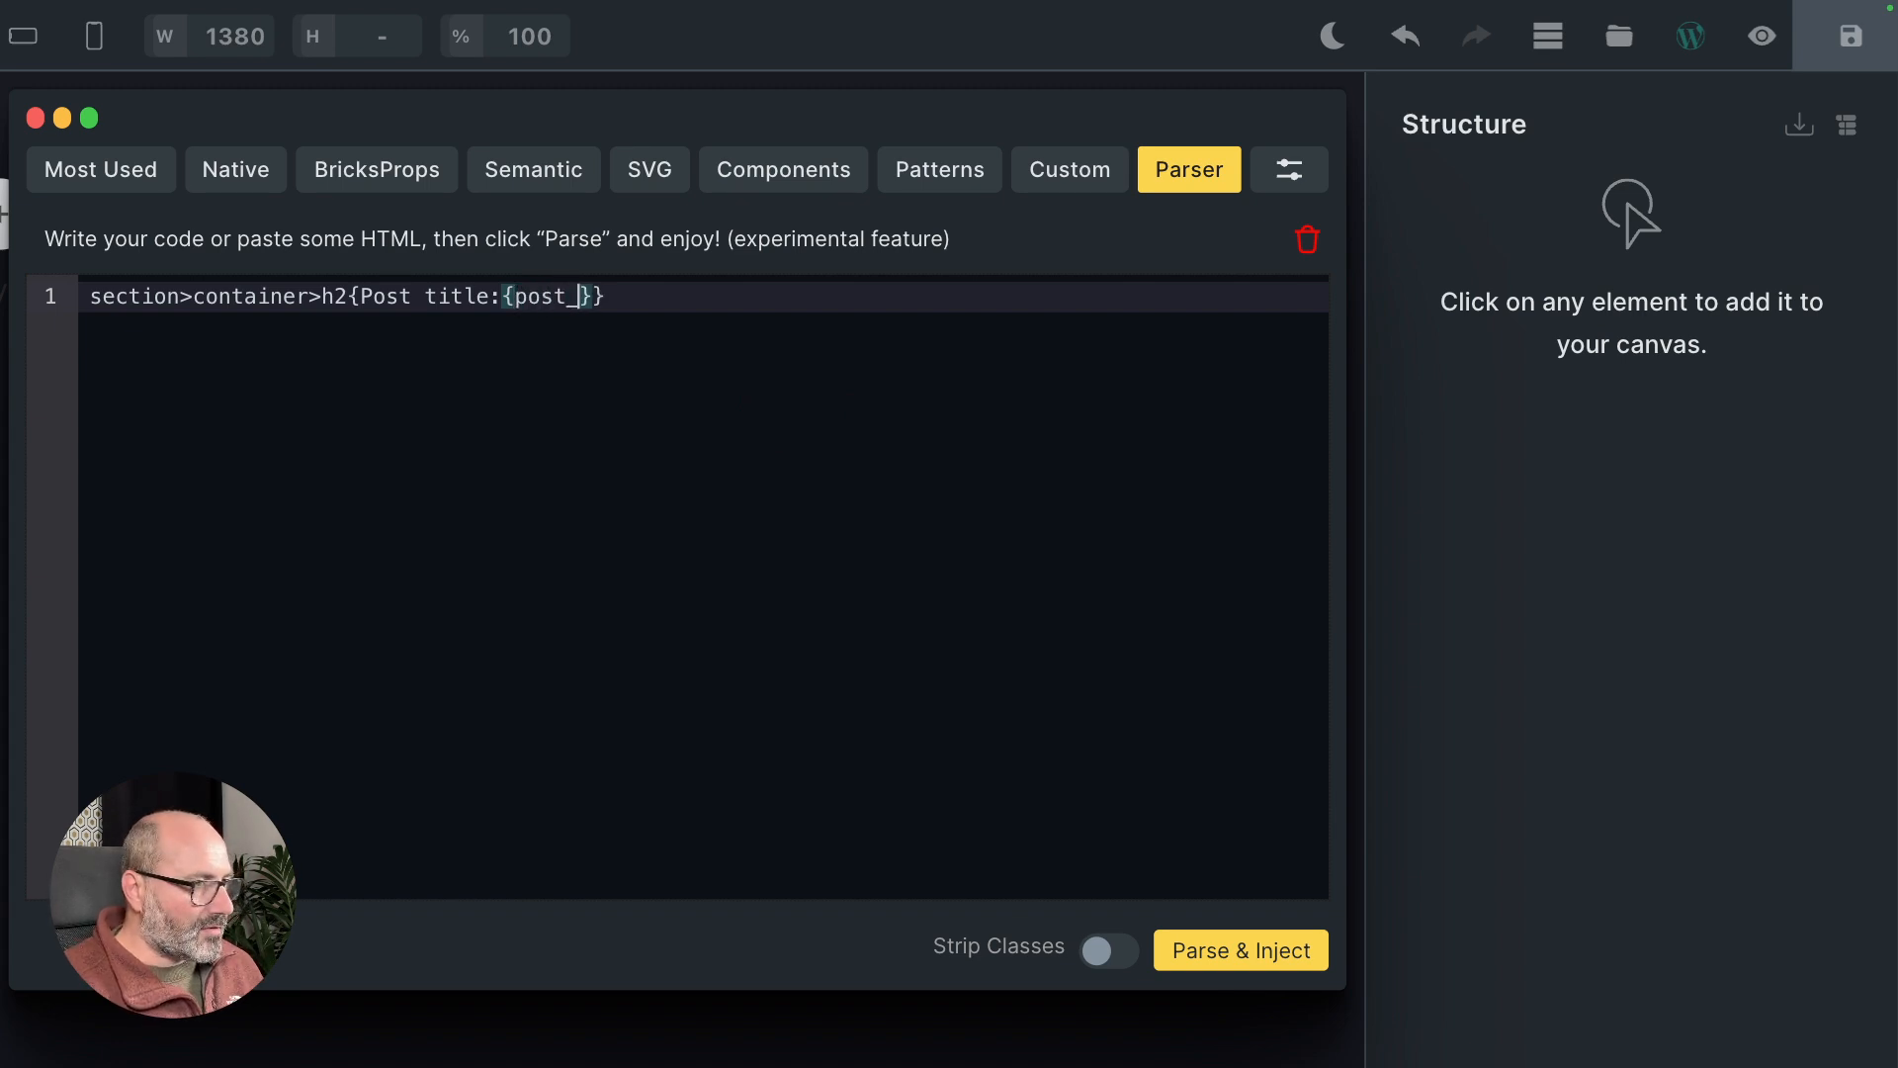
type("title")
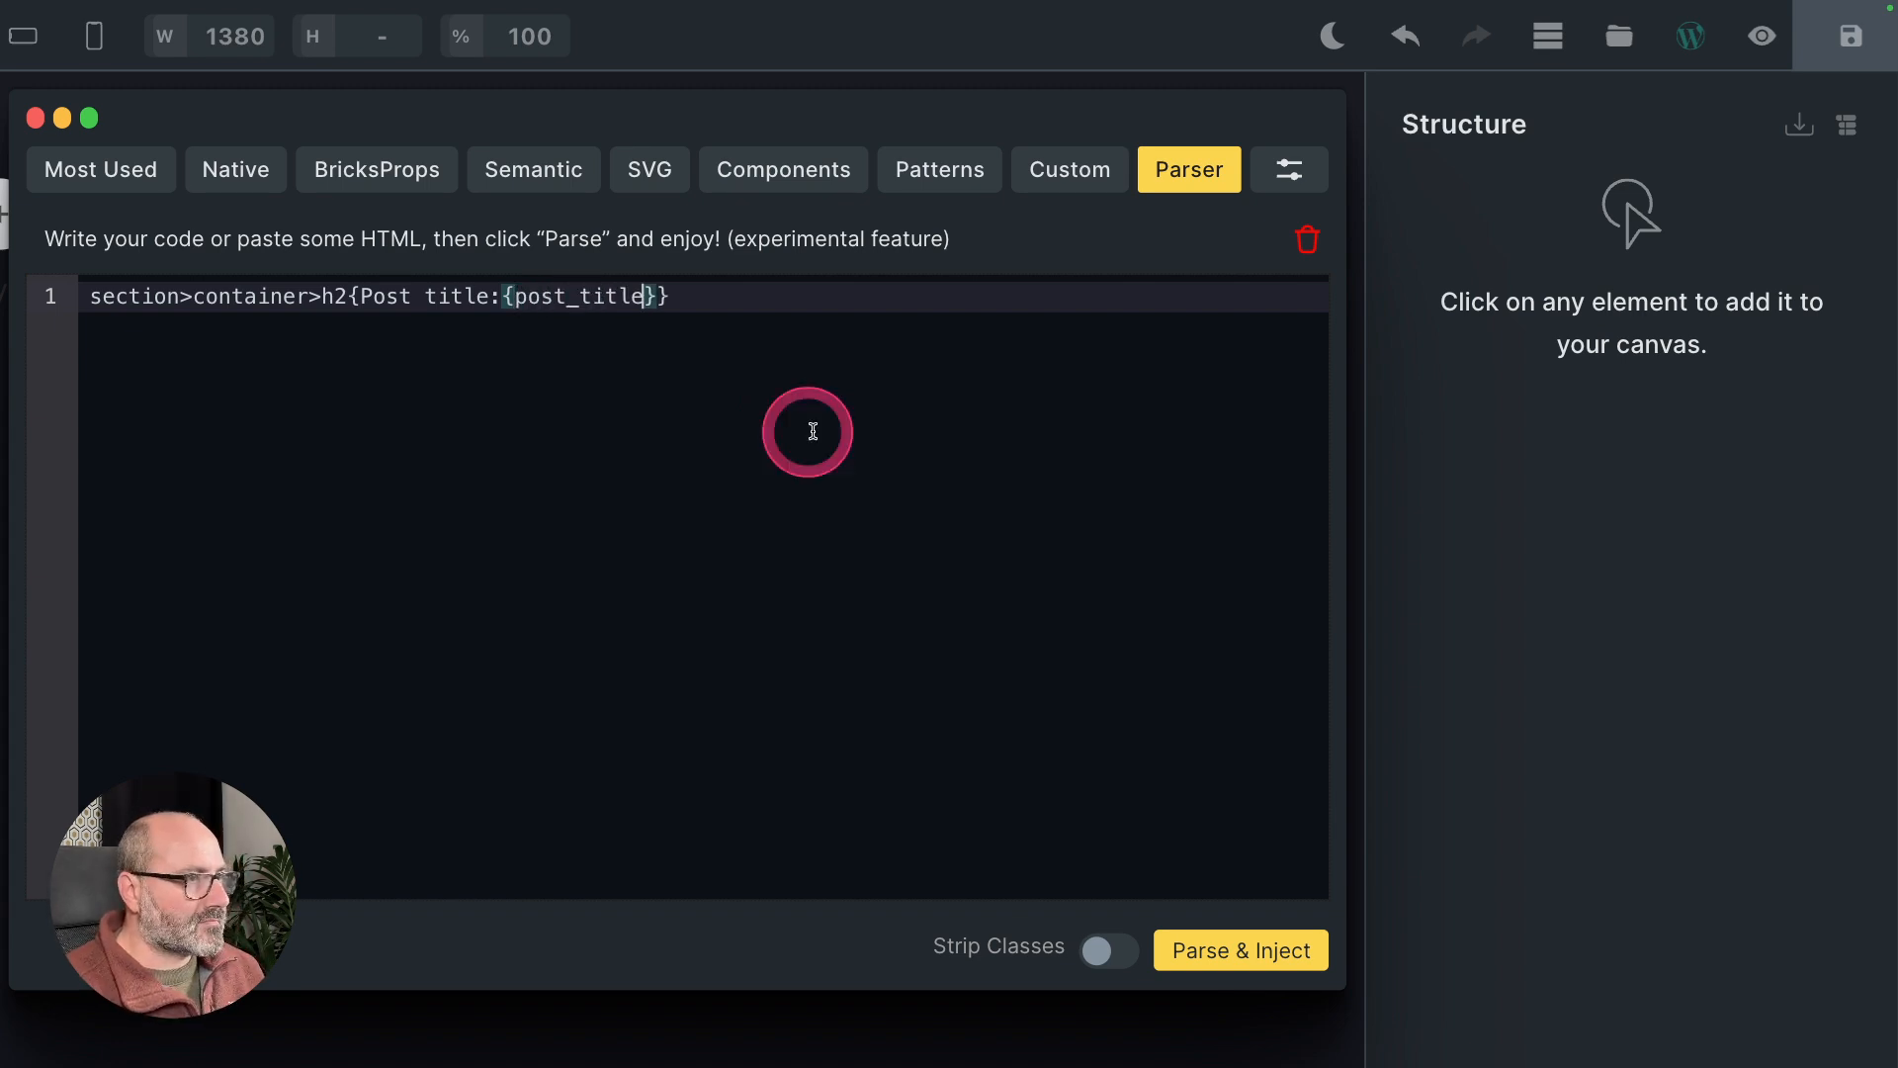
Append a sibling p to the h2 with the text content {Summary: {post_excerpt}}
left_click(783, 302)
type("+")
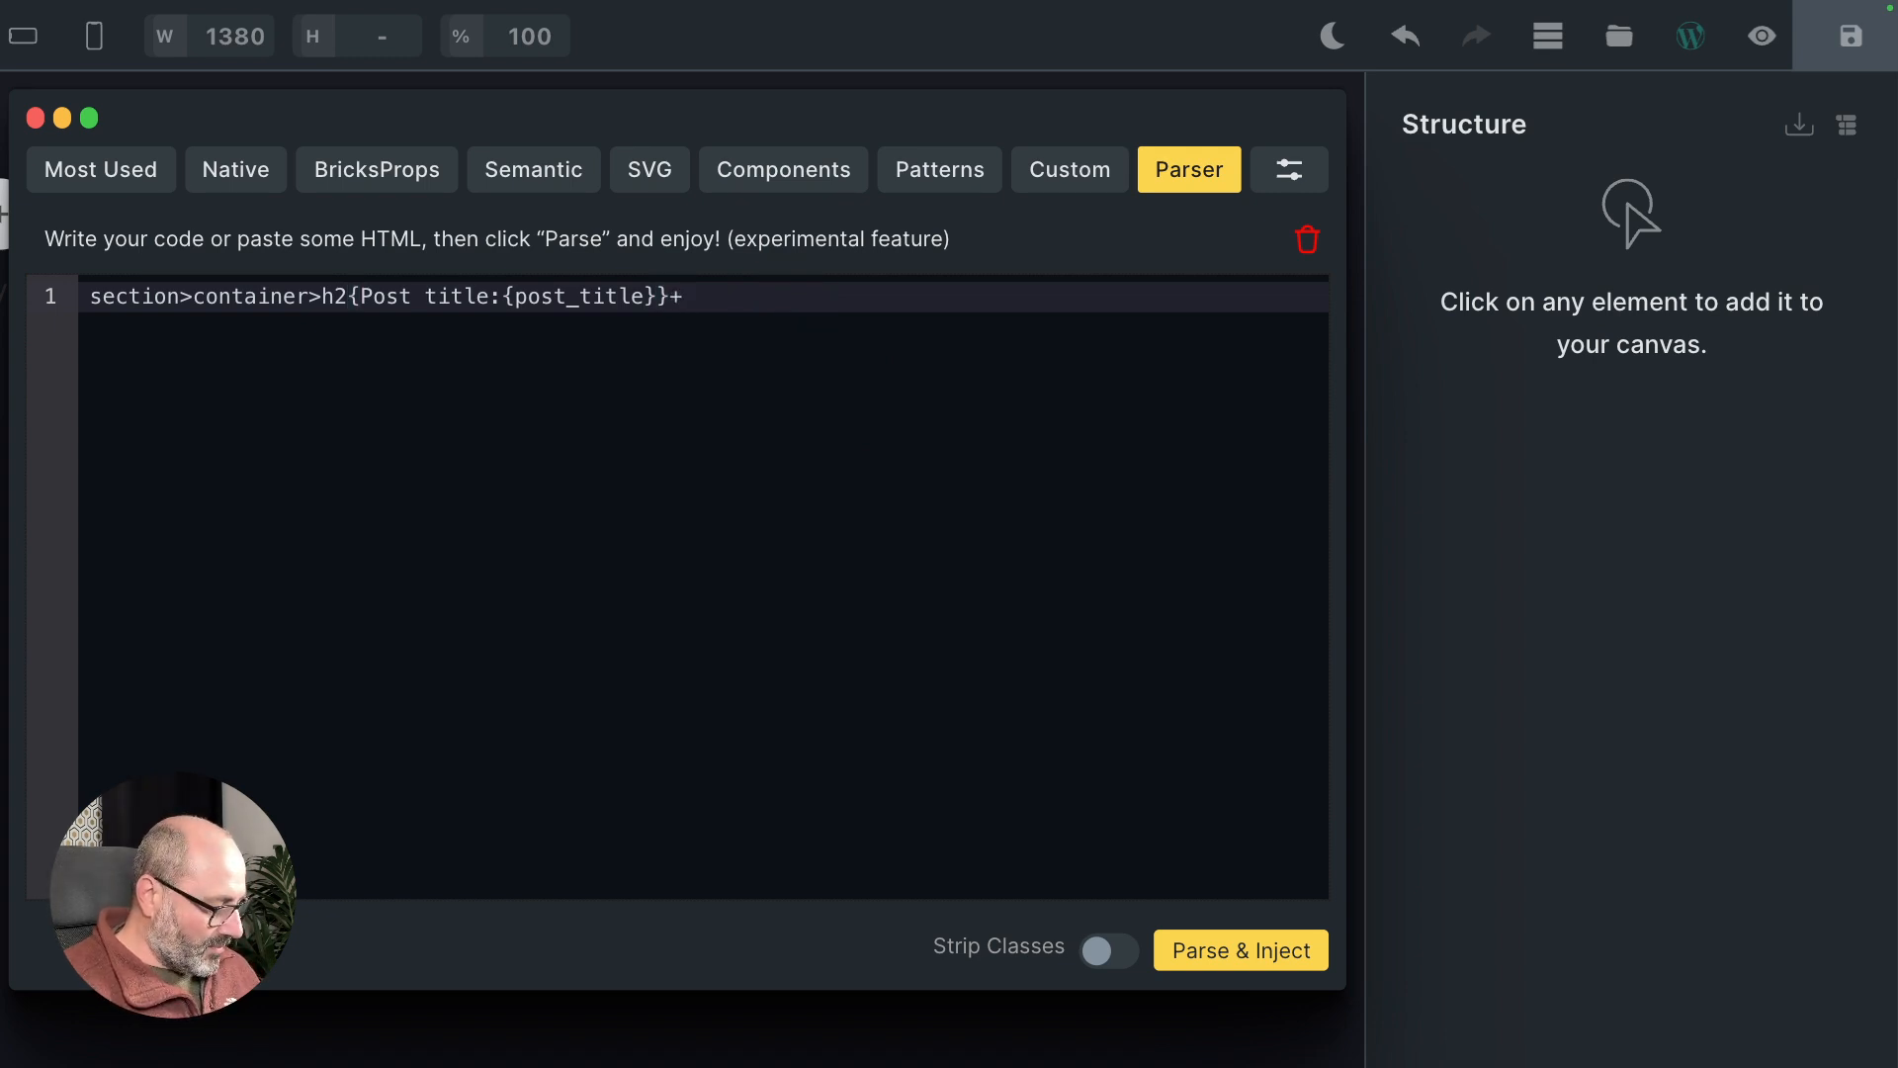
type("p{")
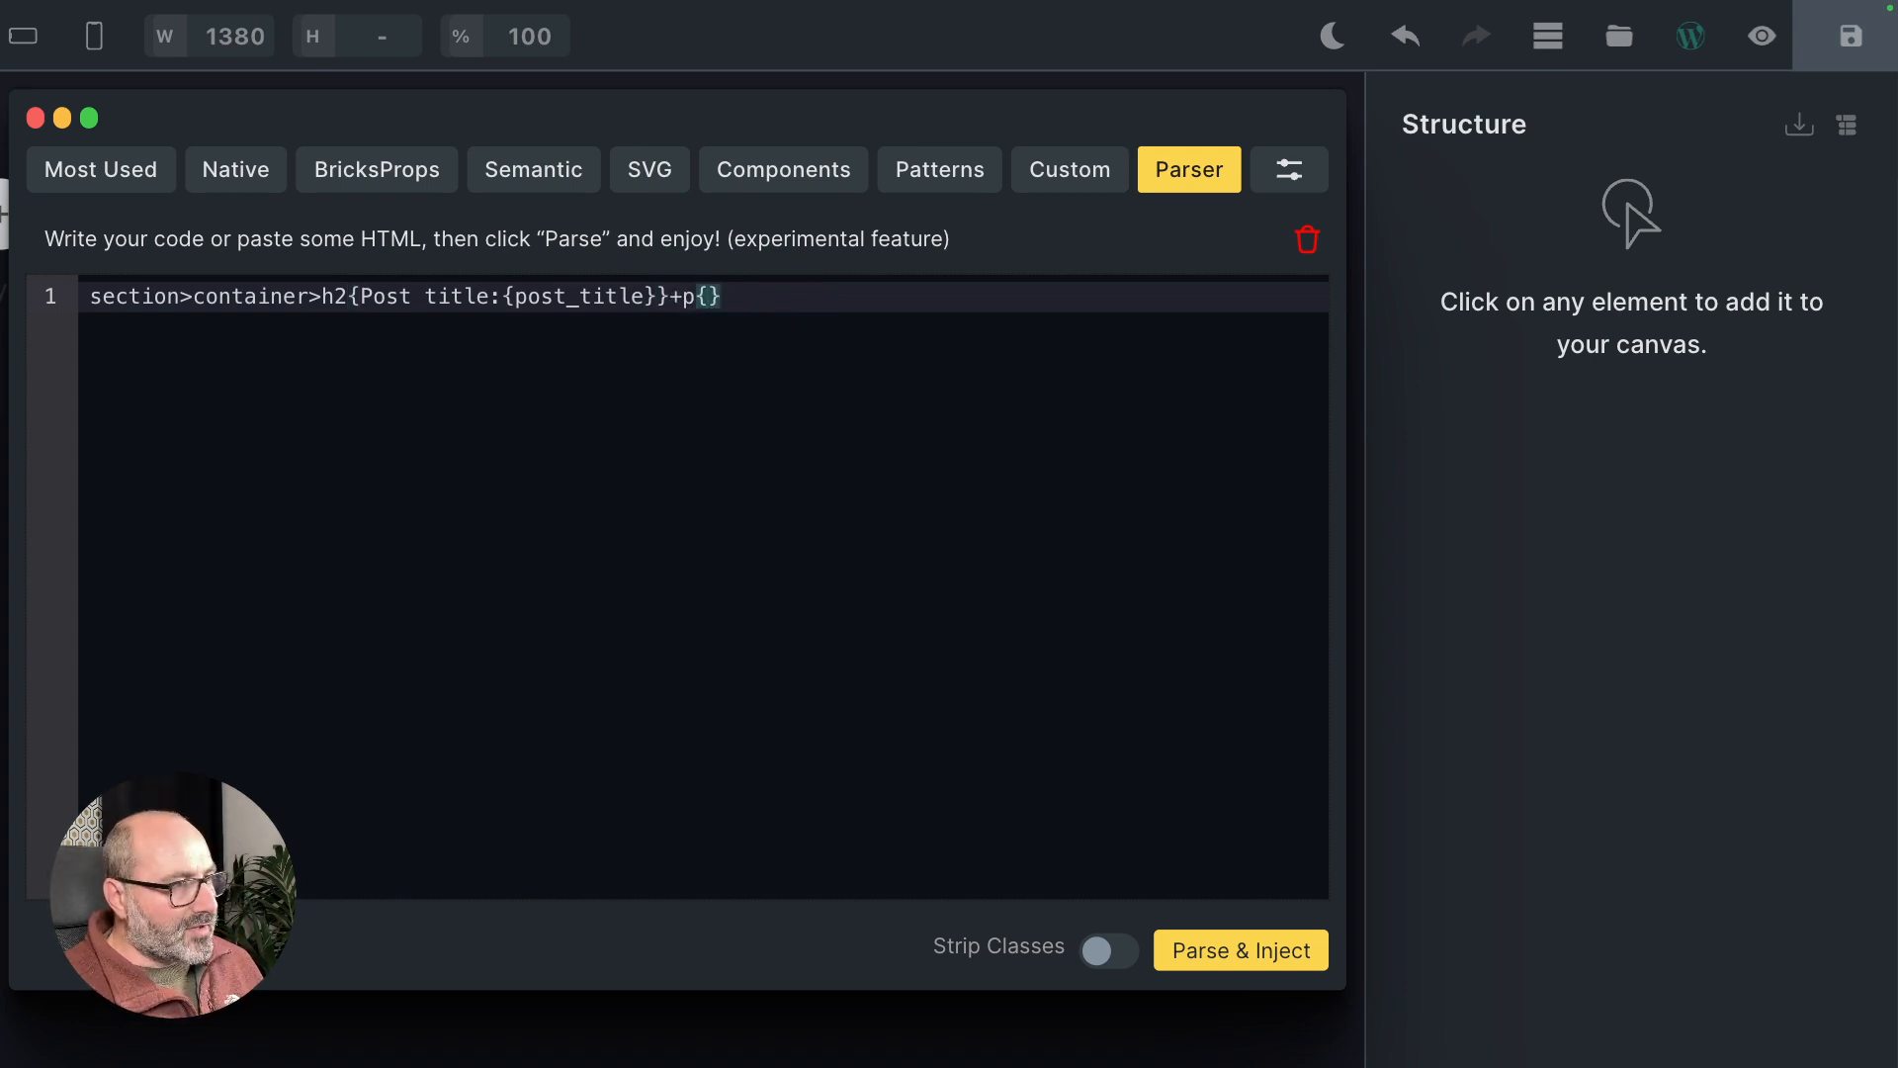
type("Summary")
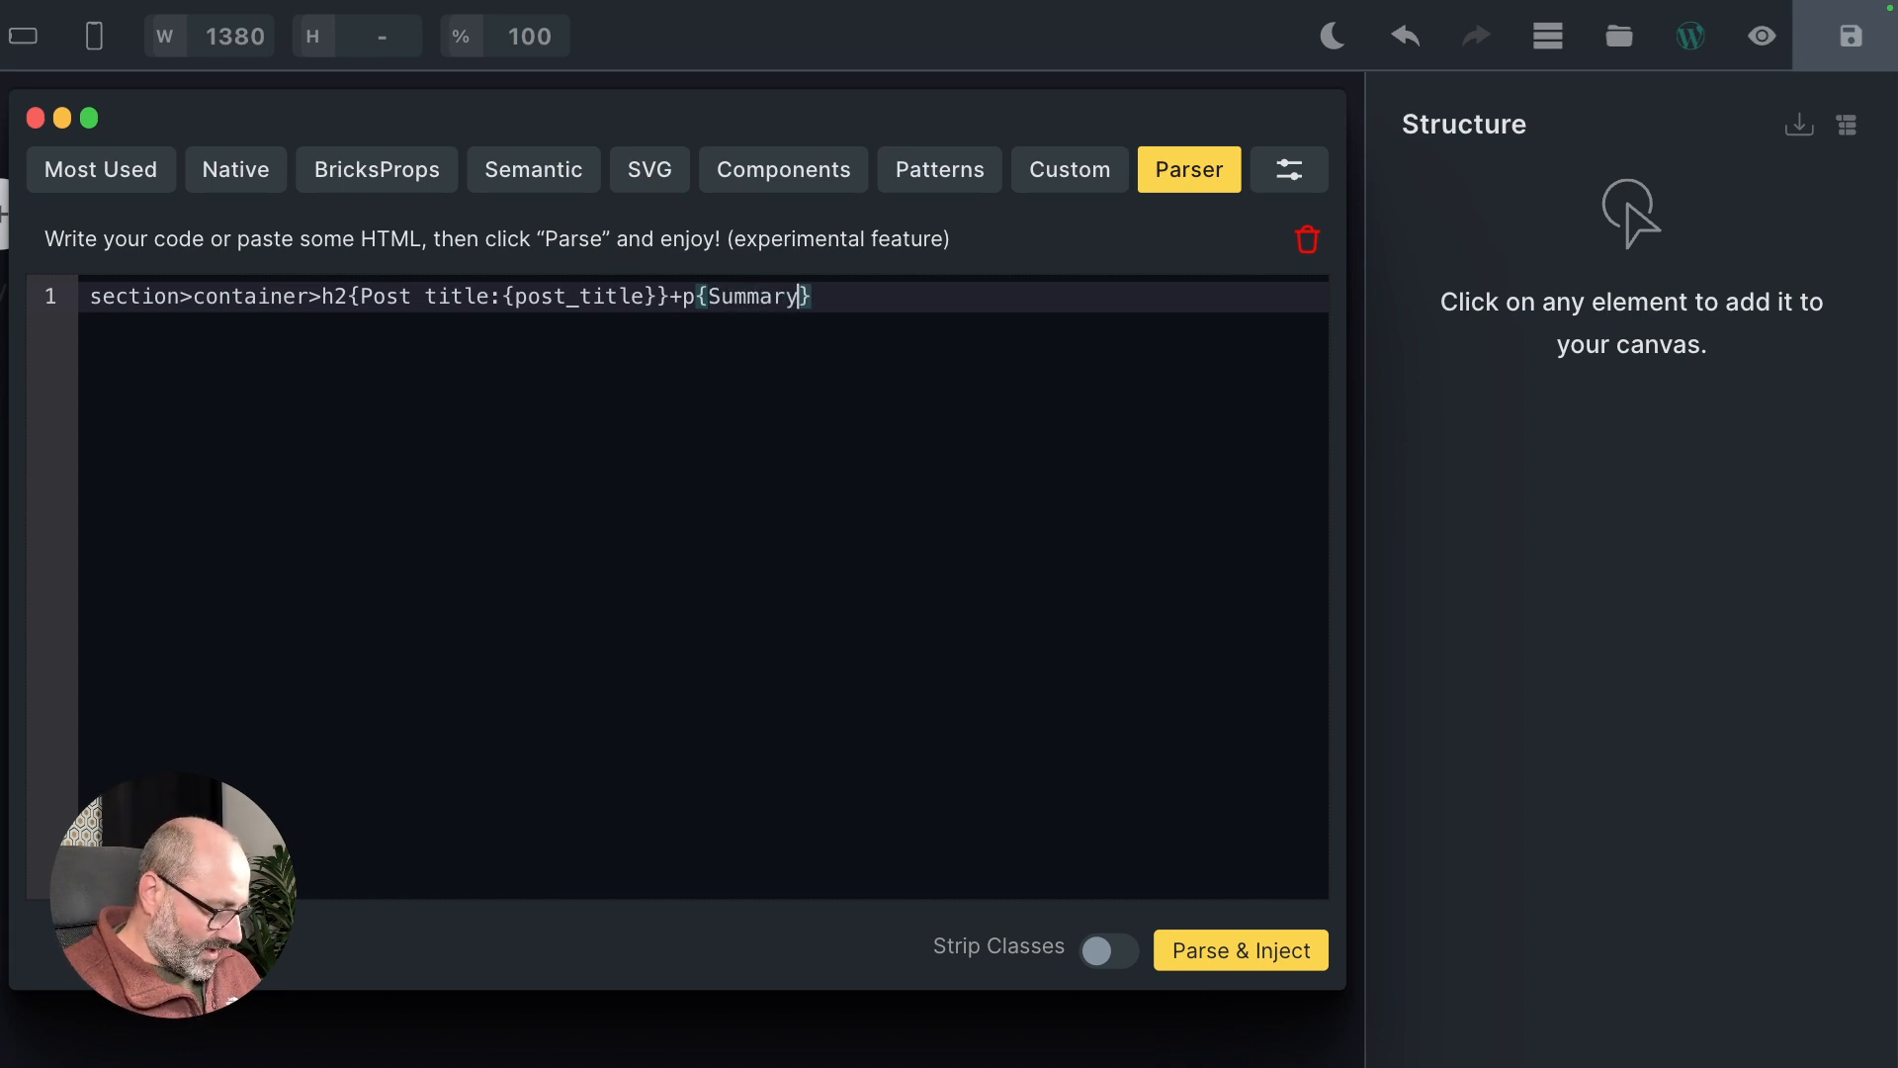
type(": {")
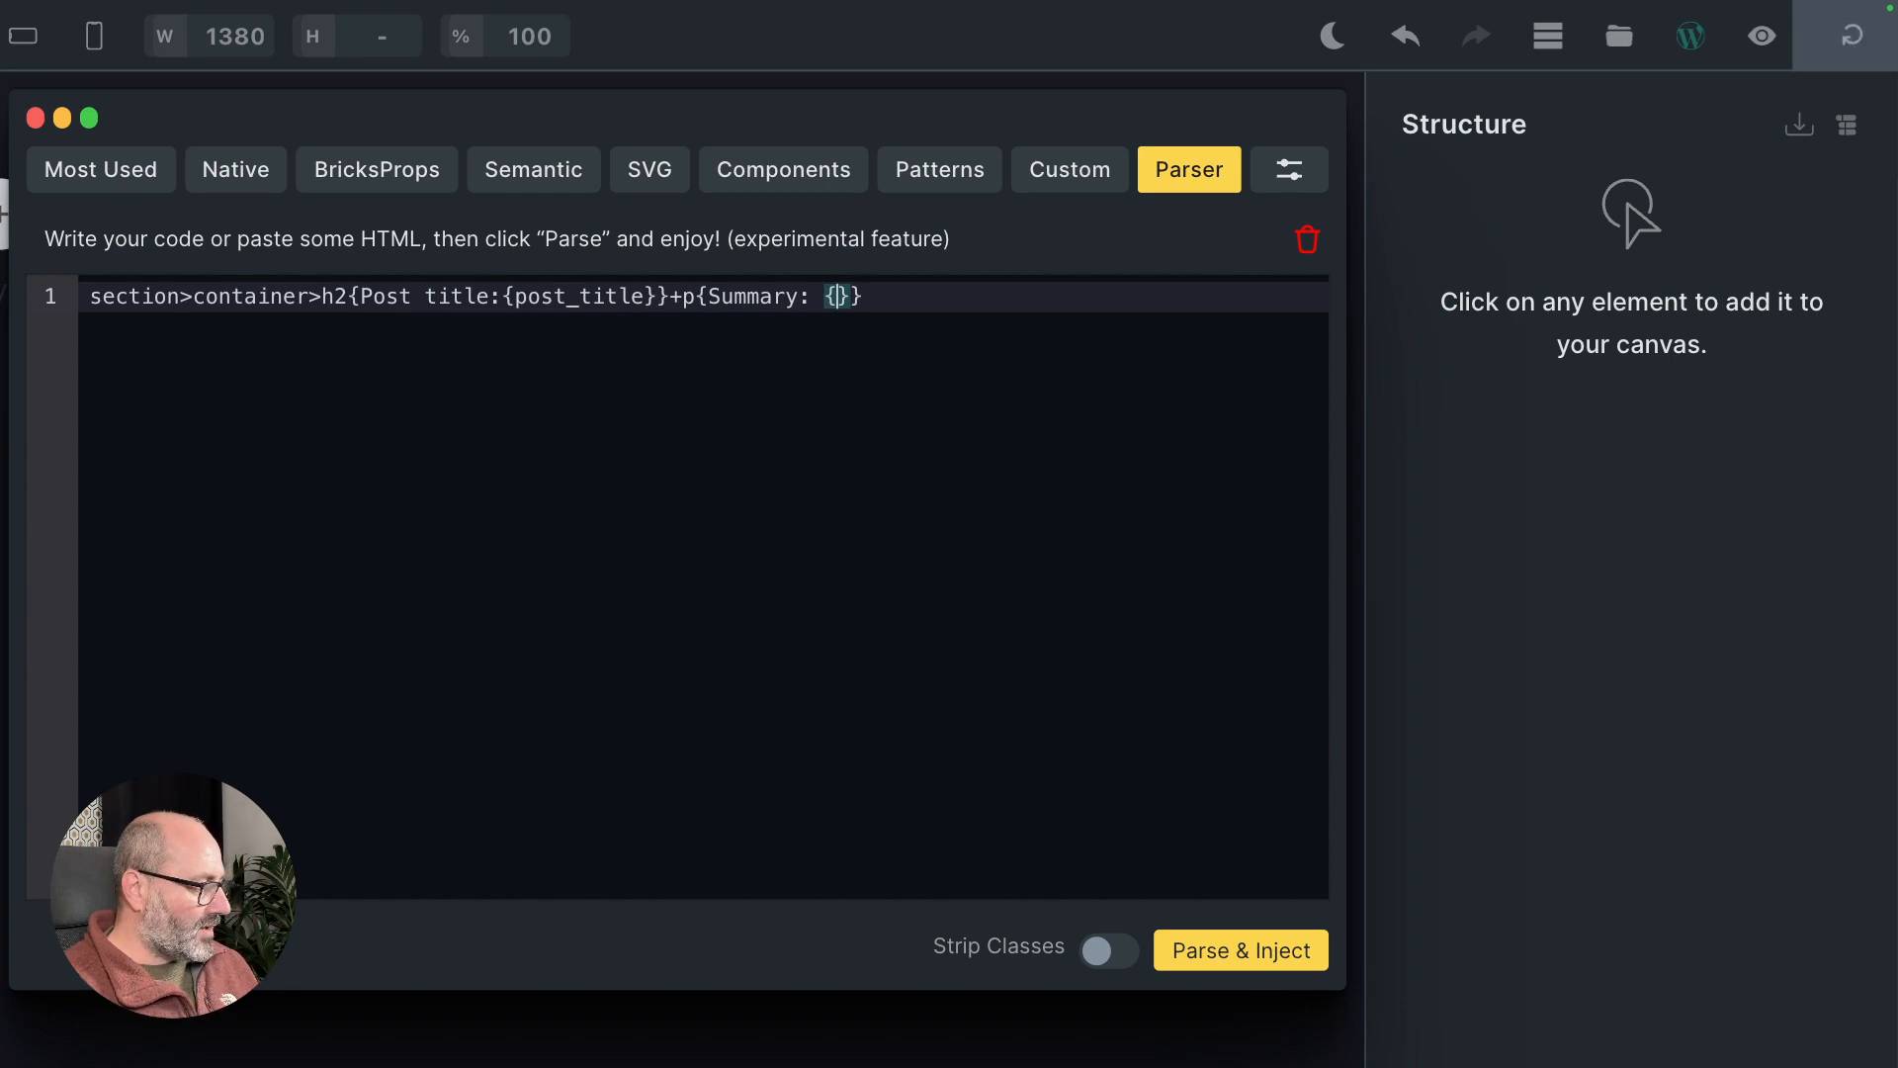
type("post")
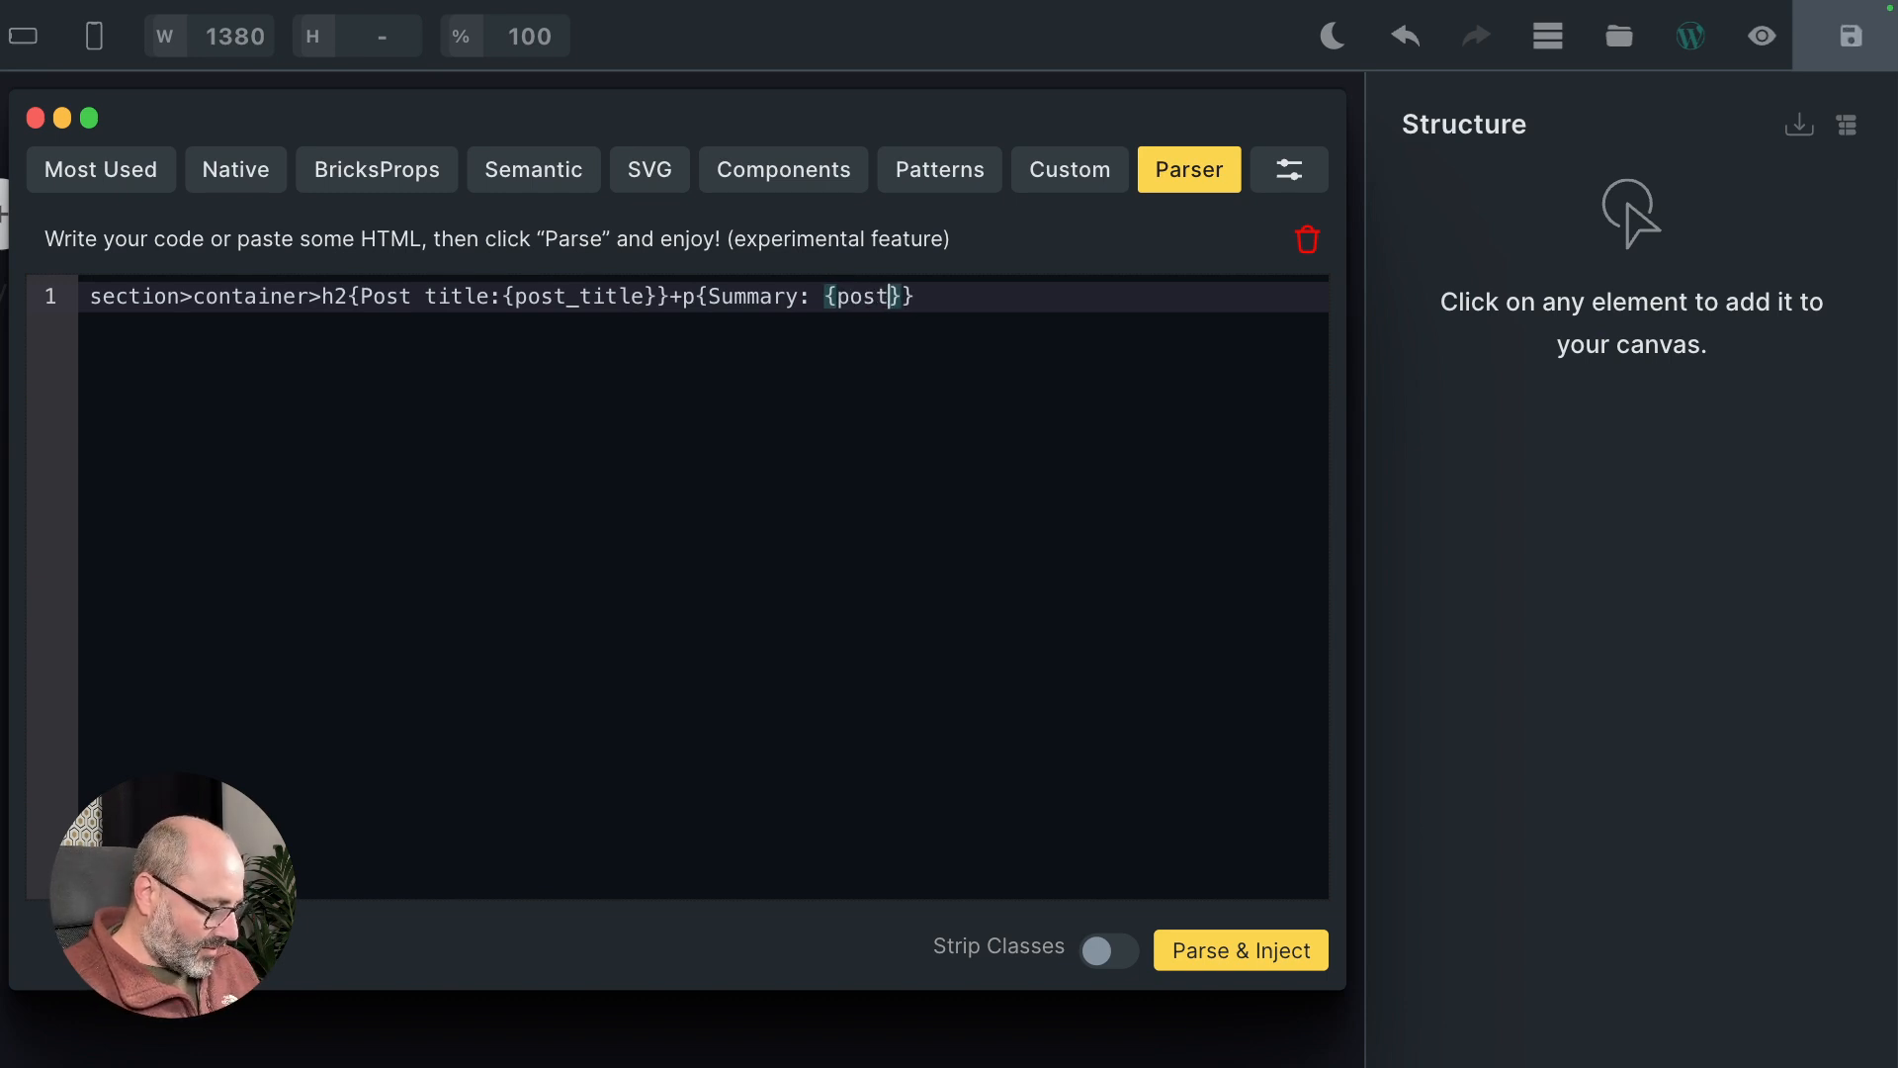
type("_excerpt")
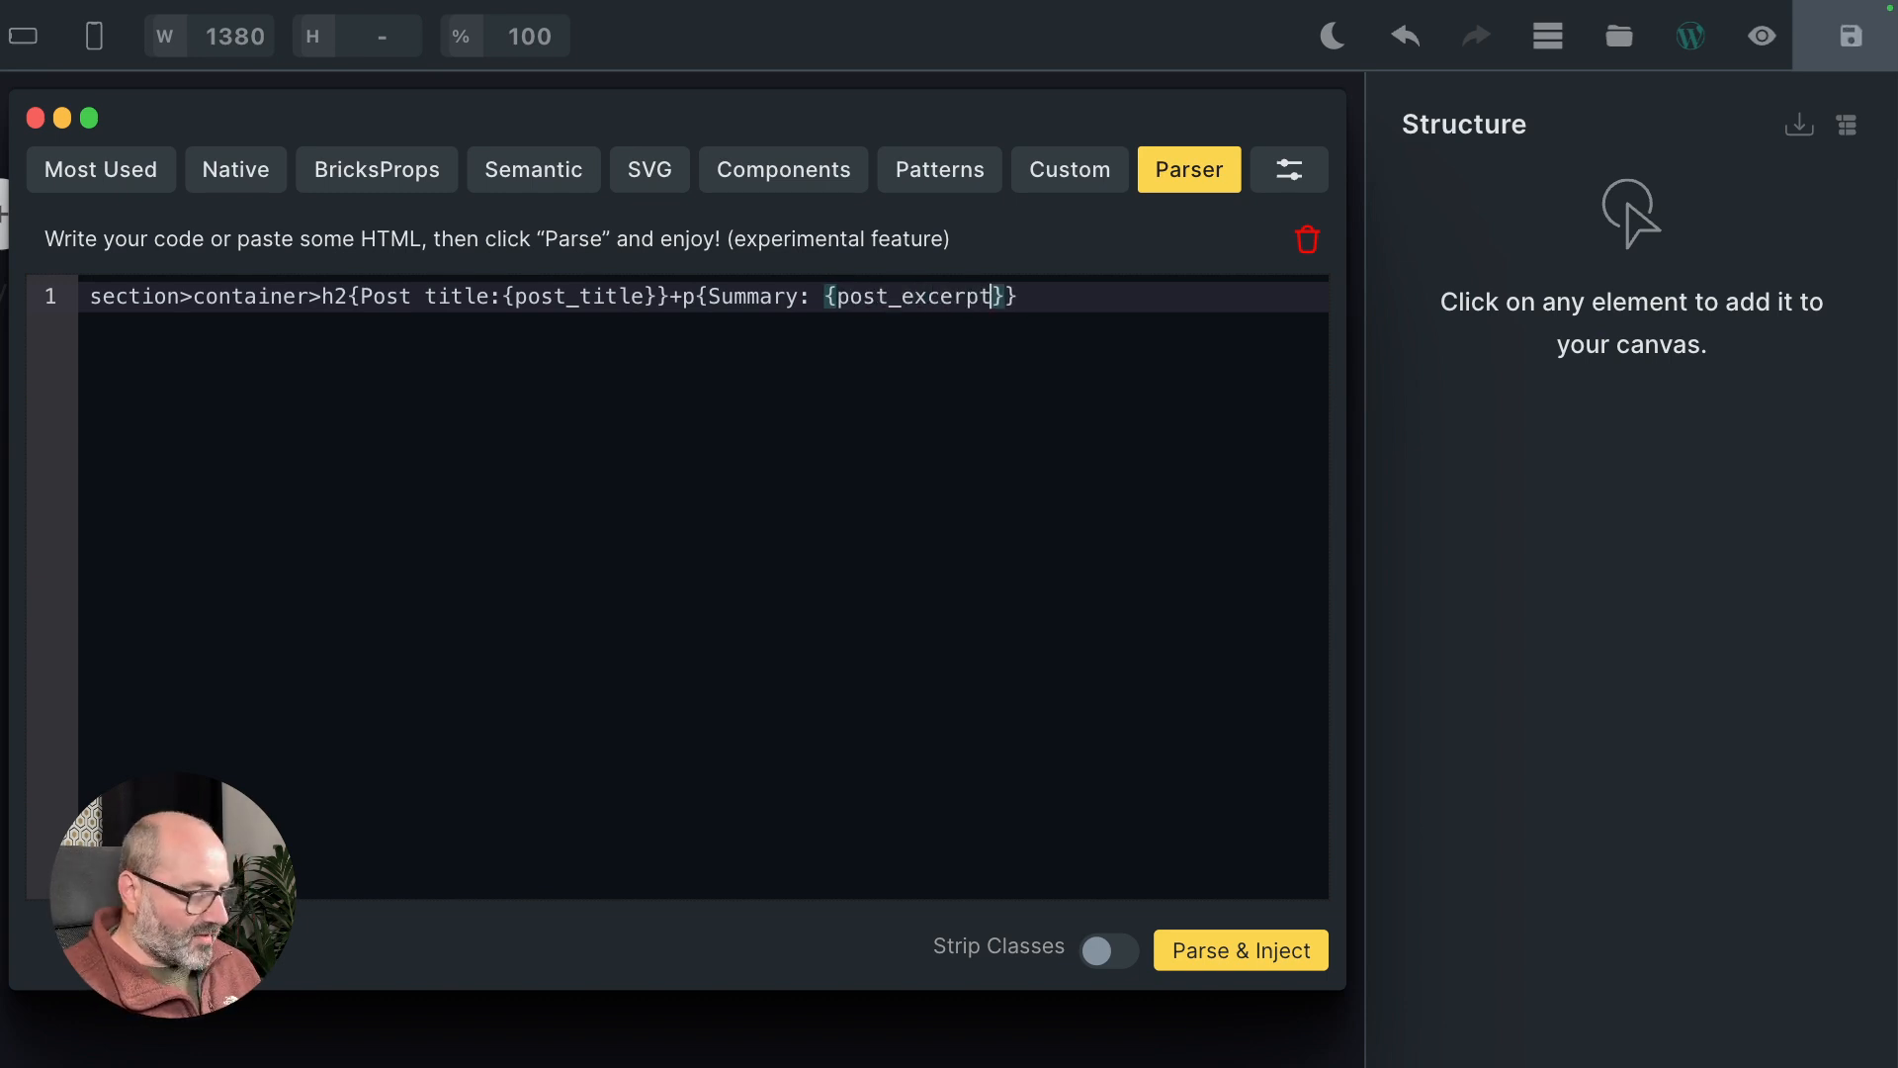
Expand the section shorthand into HTML, and parse and inject it to view the dynamic heading and summary on the page
key("Tab")
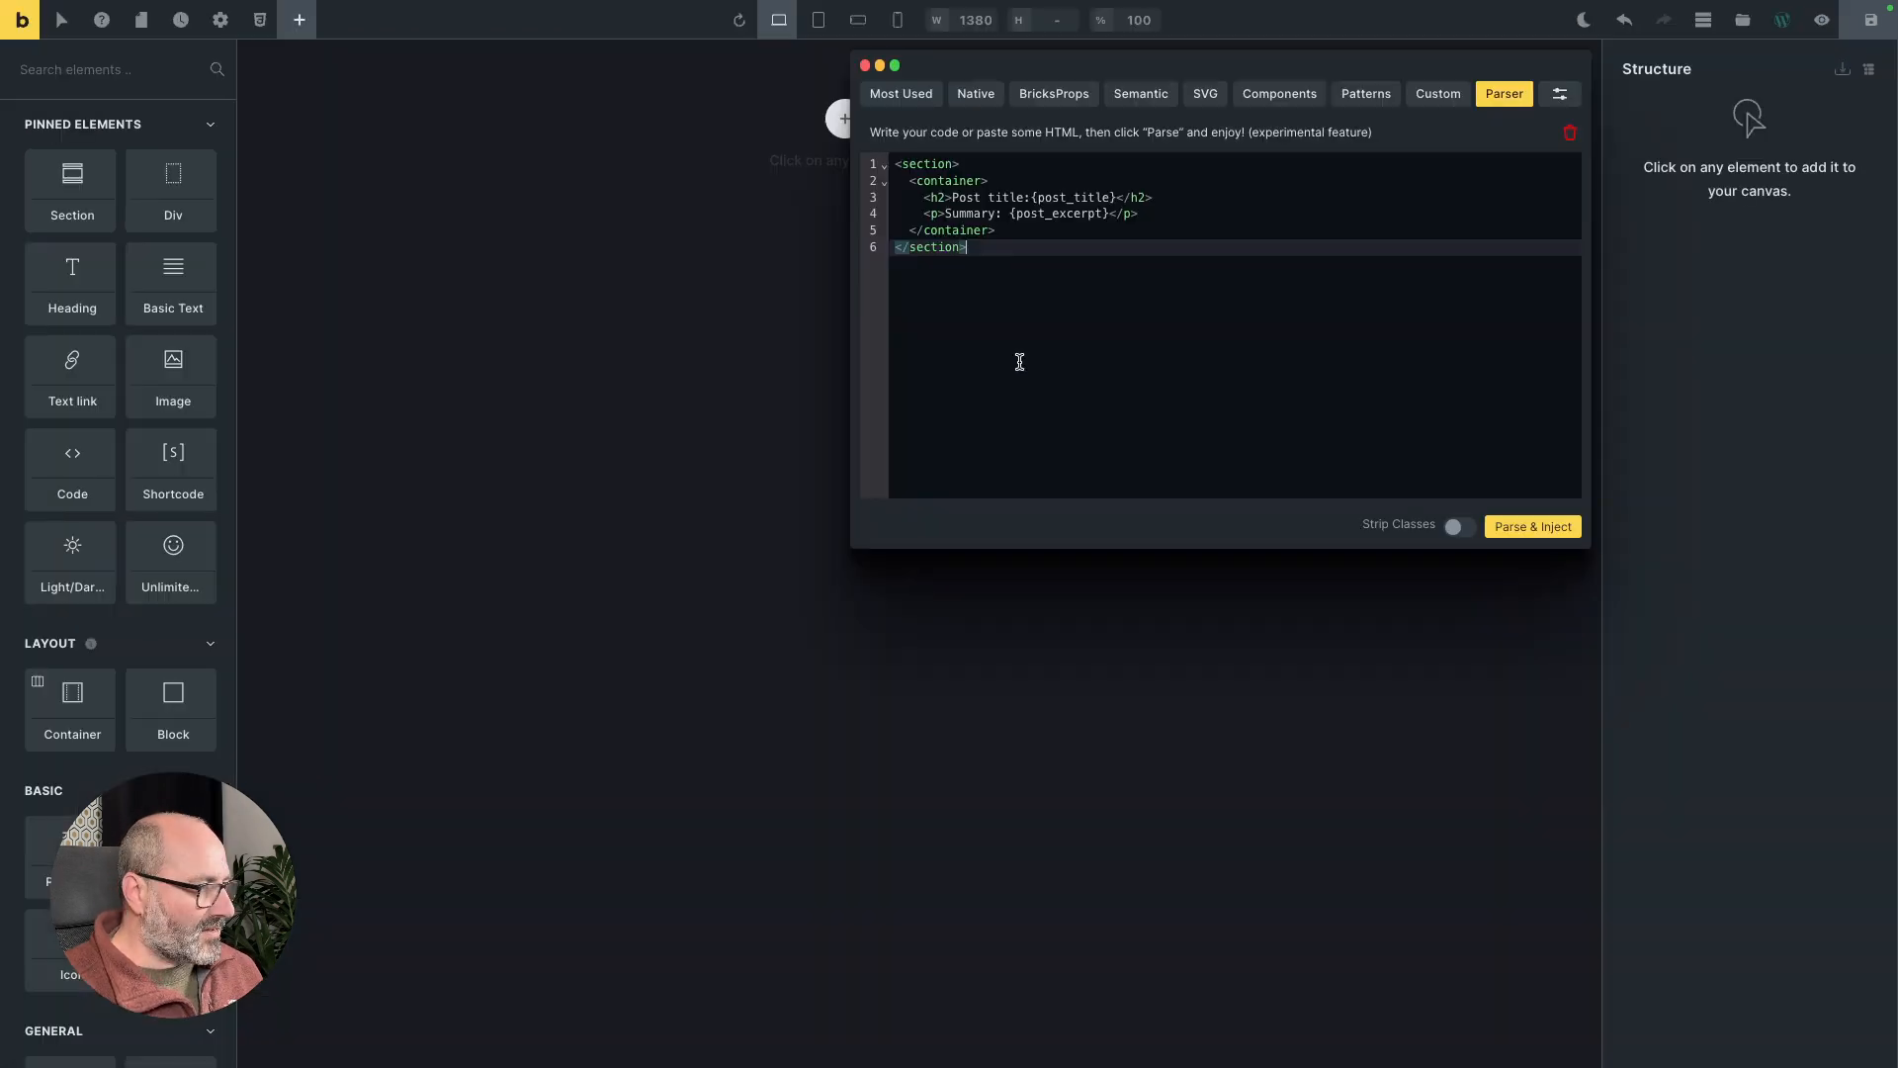
left_click(1020, 362)
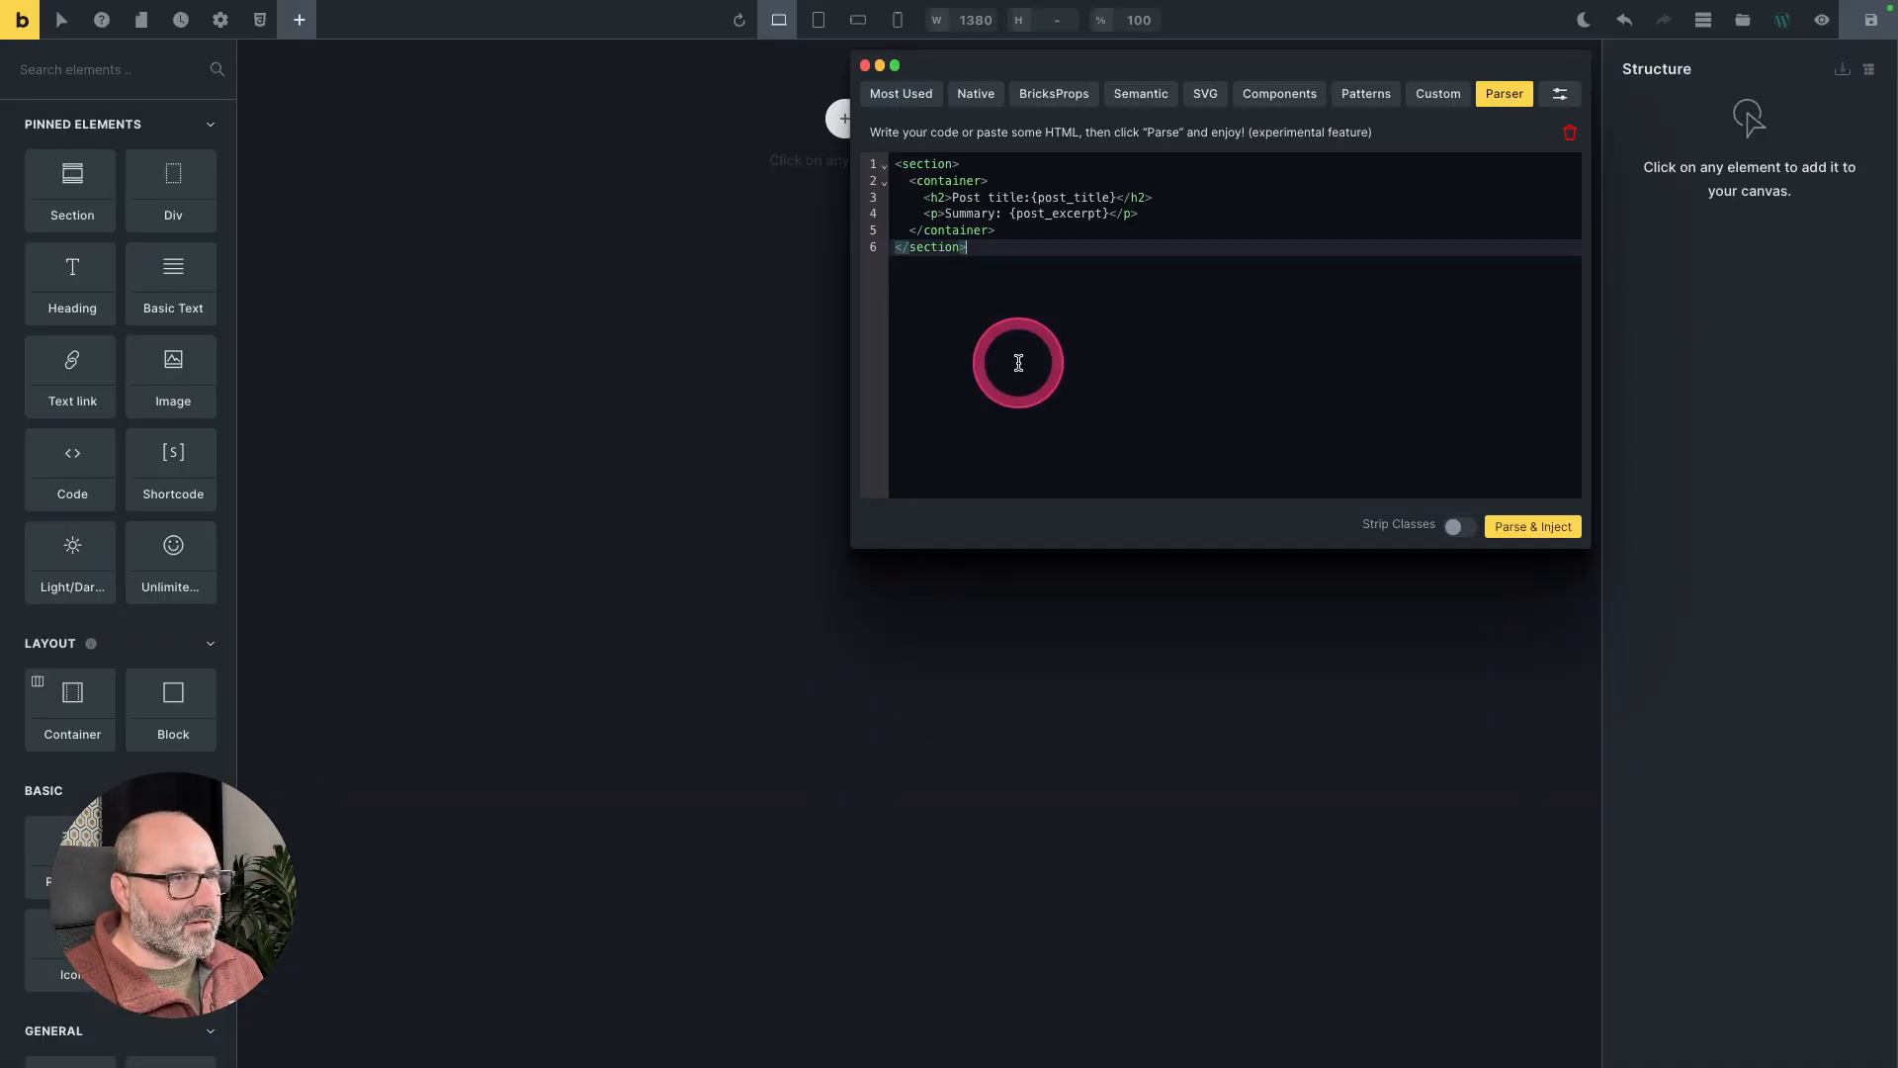
left_click(1533, 528)
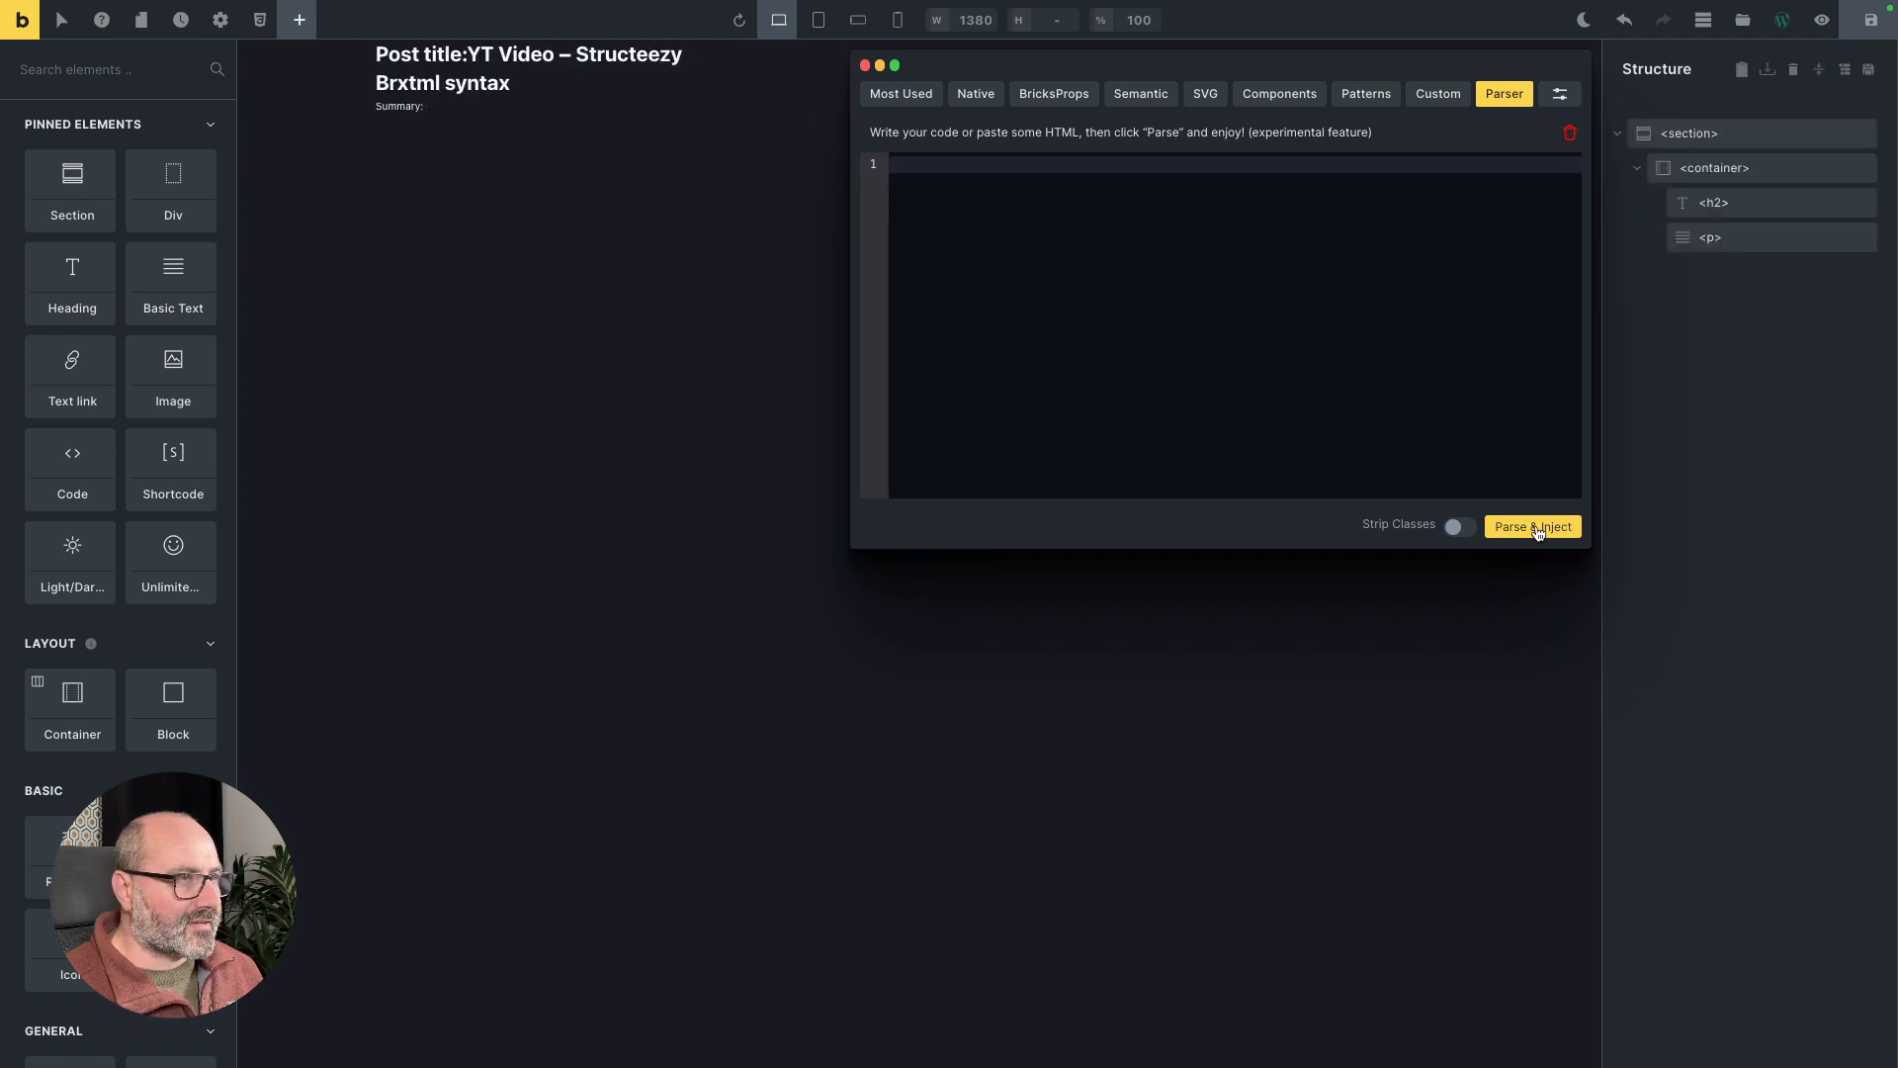
left_click(544, 85)
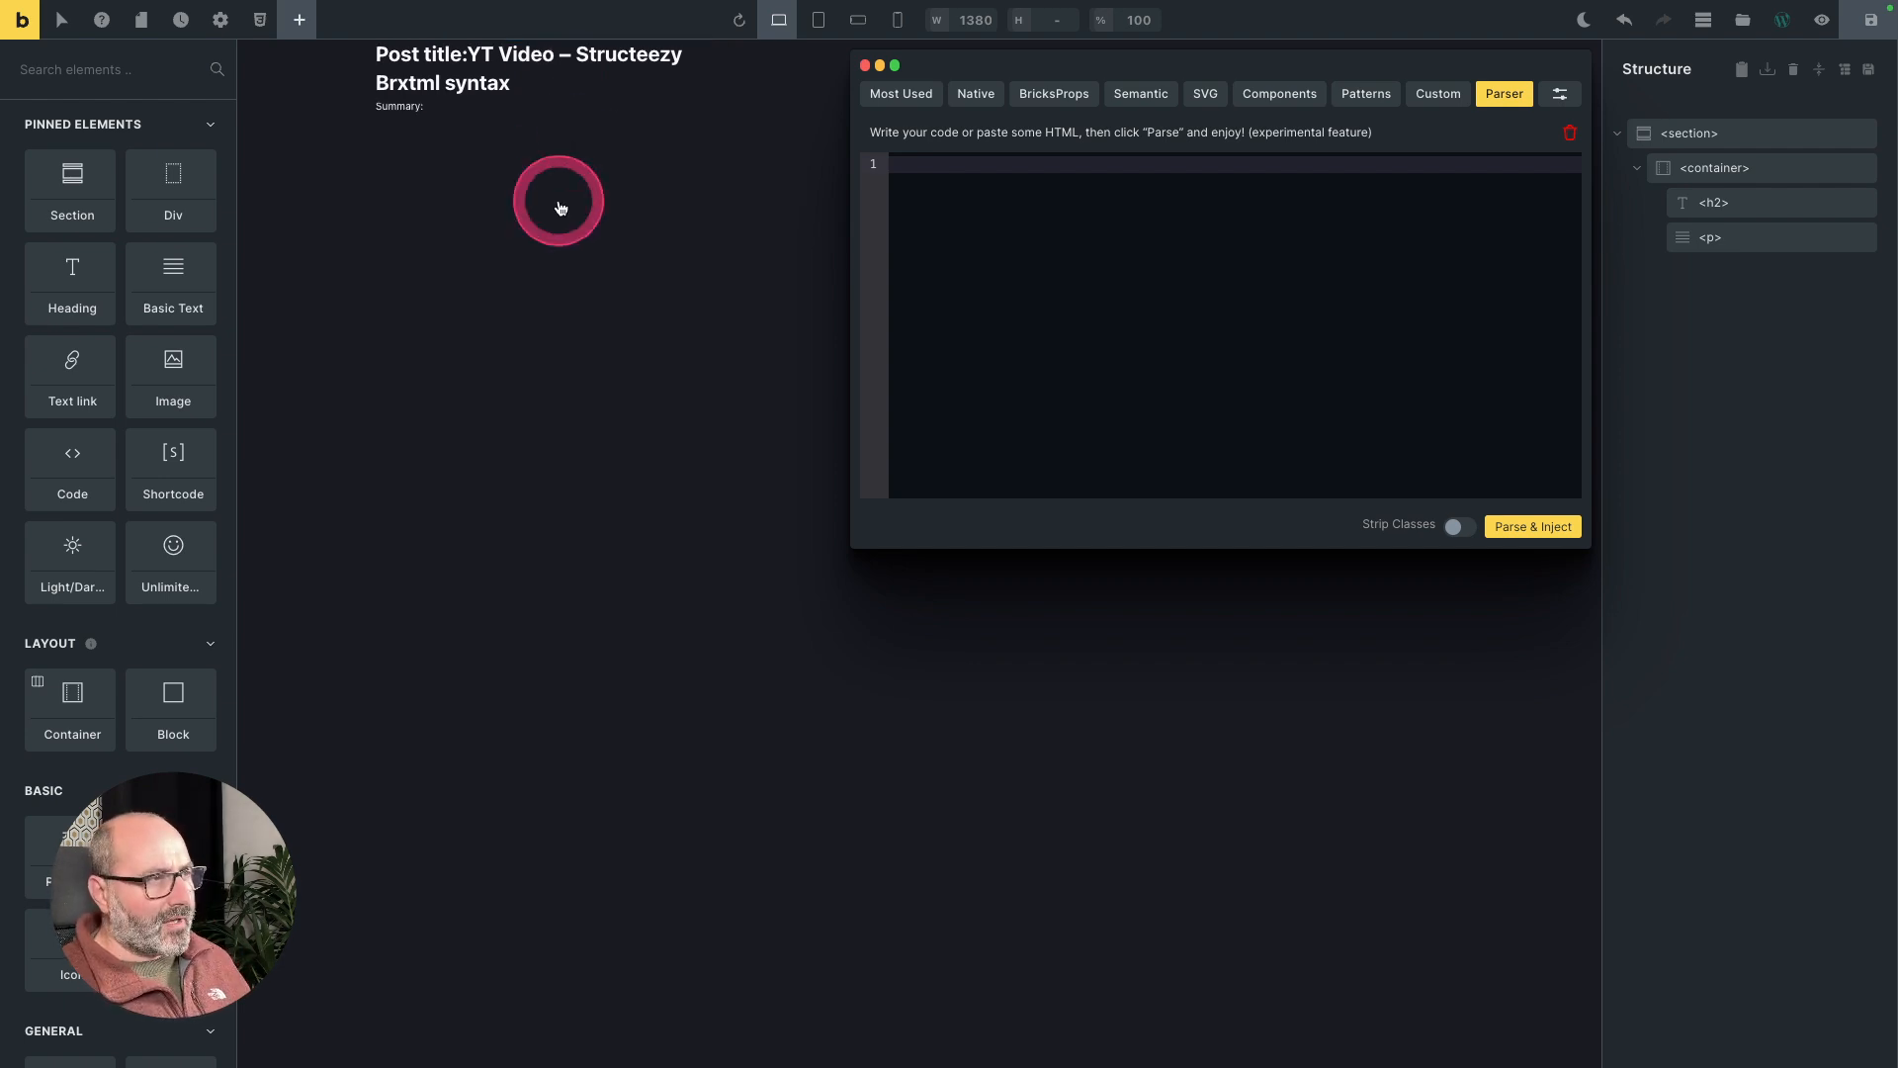
left_click(419, 112)
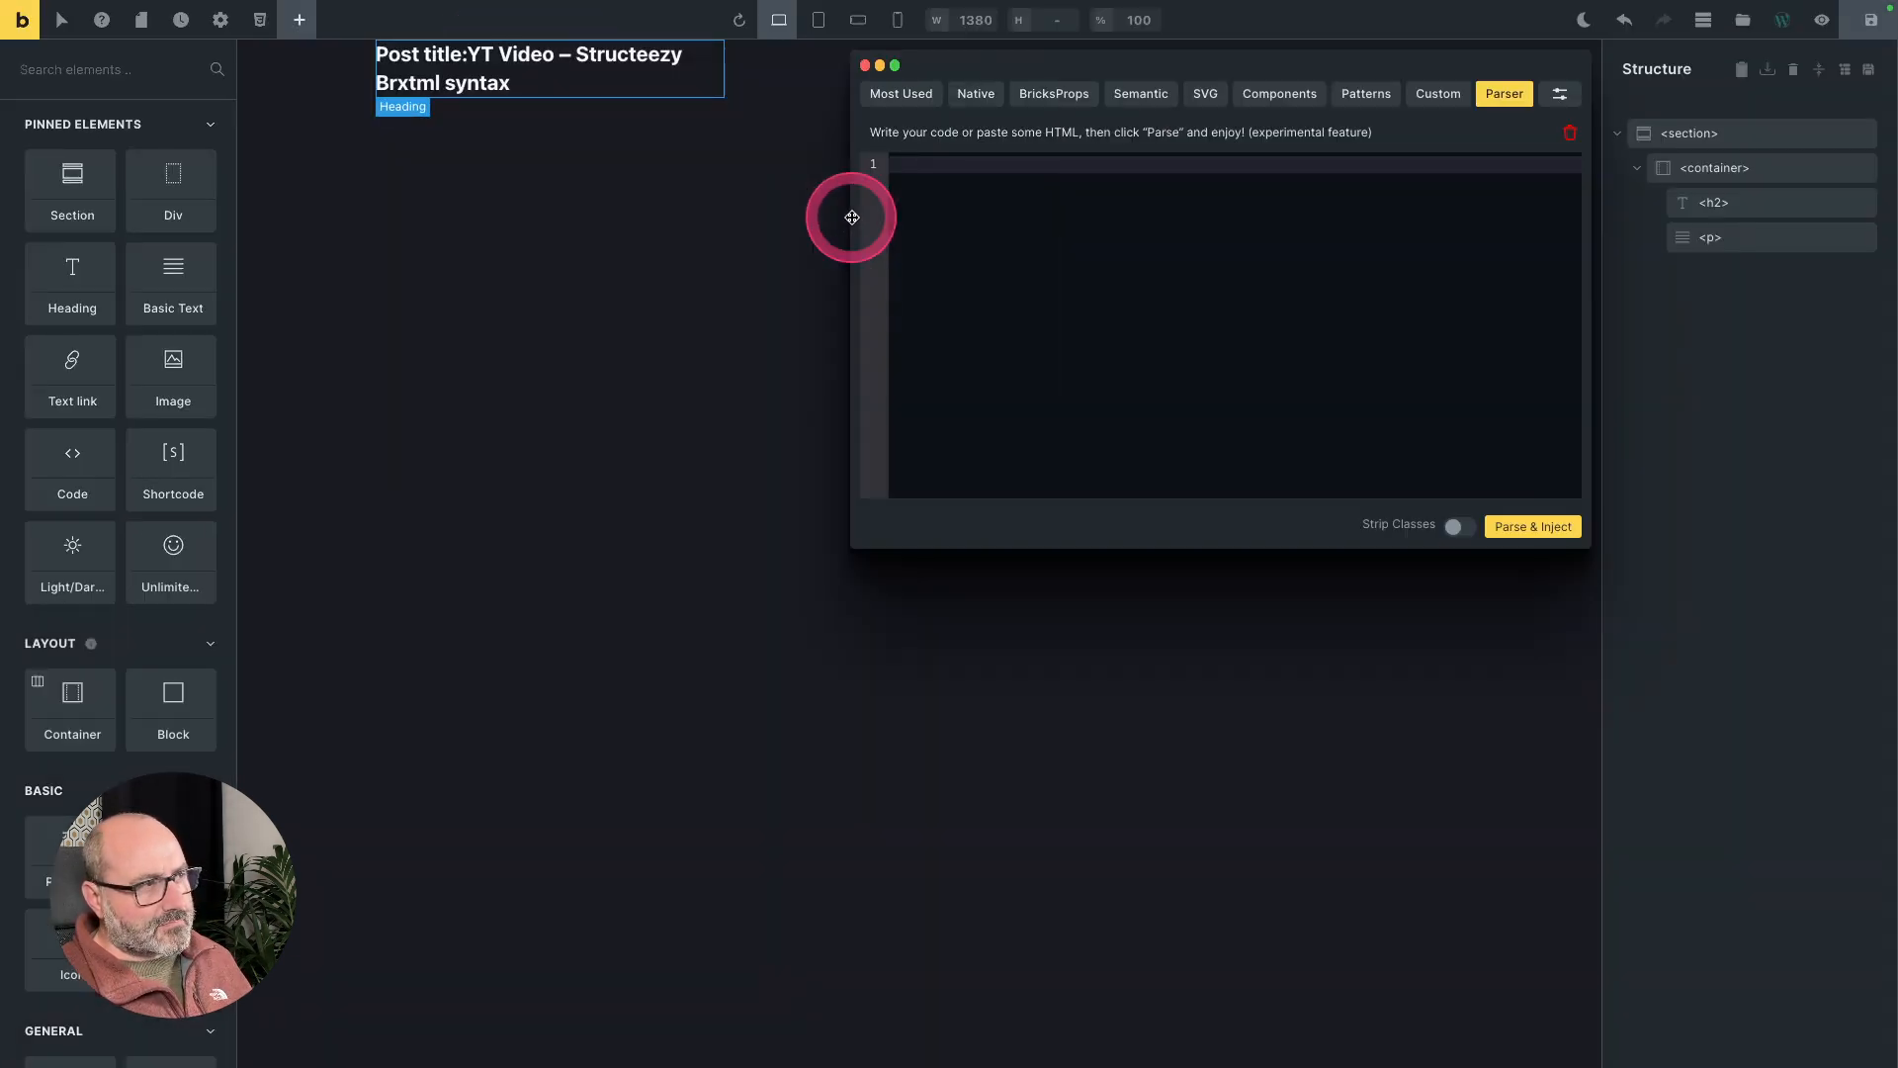
Write an h1 element containing the dynamic tag {post_title} in the parser editor, and parse and inject it into the page
left_click(1754, 197)
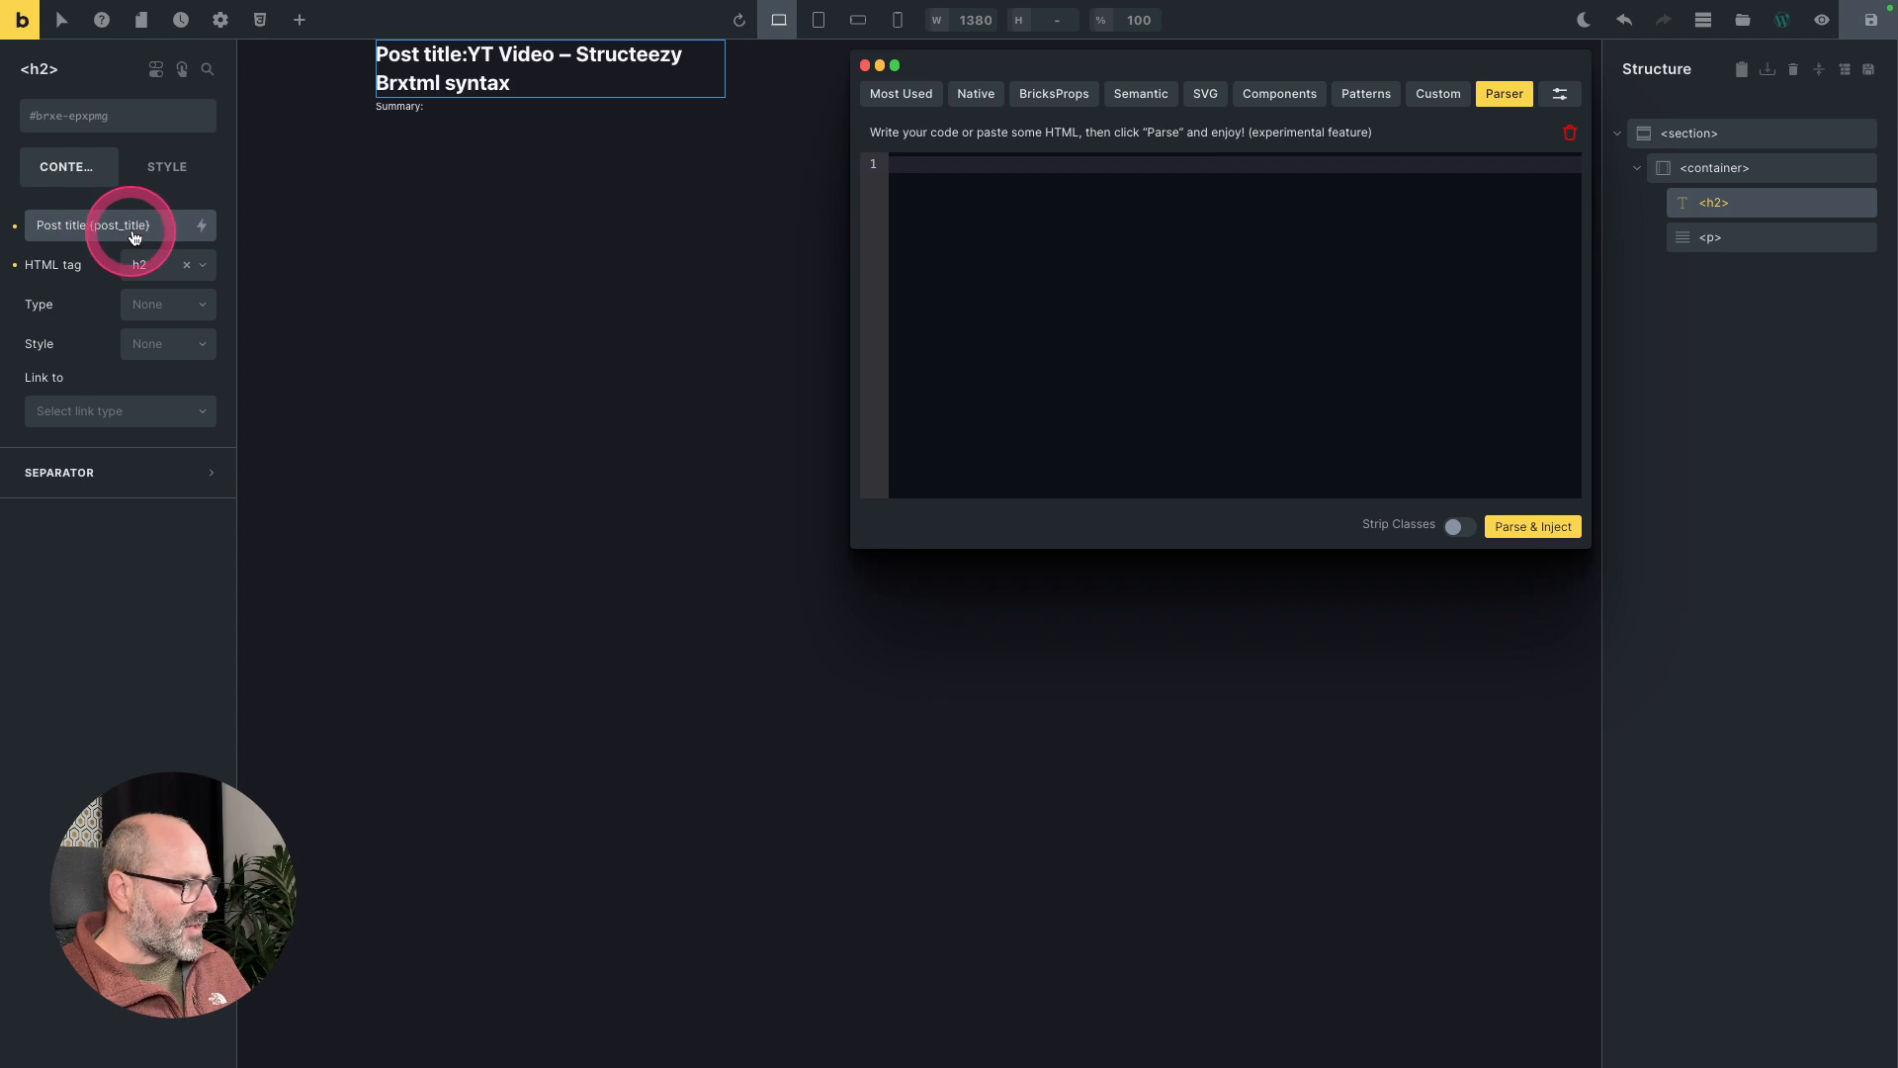
left_click(1111, 224)
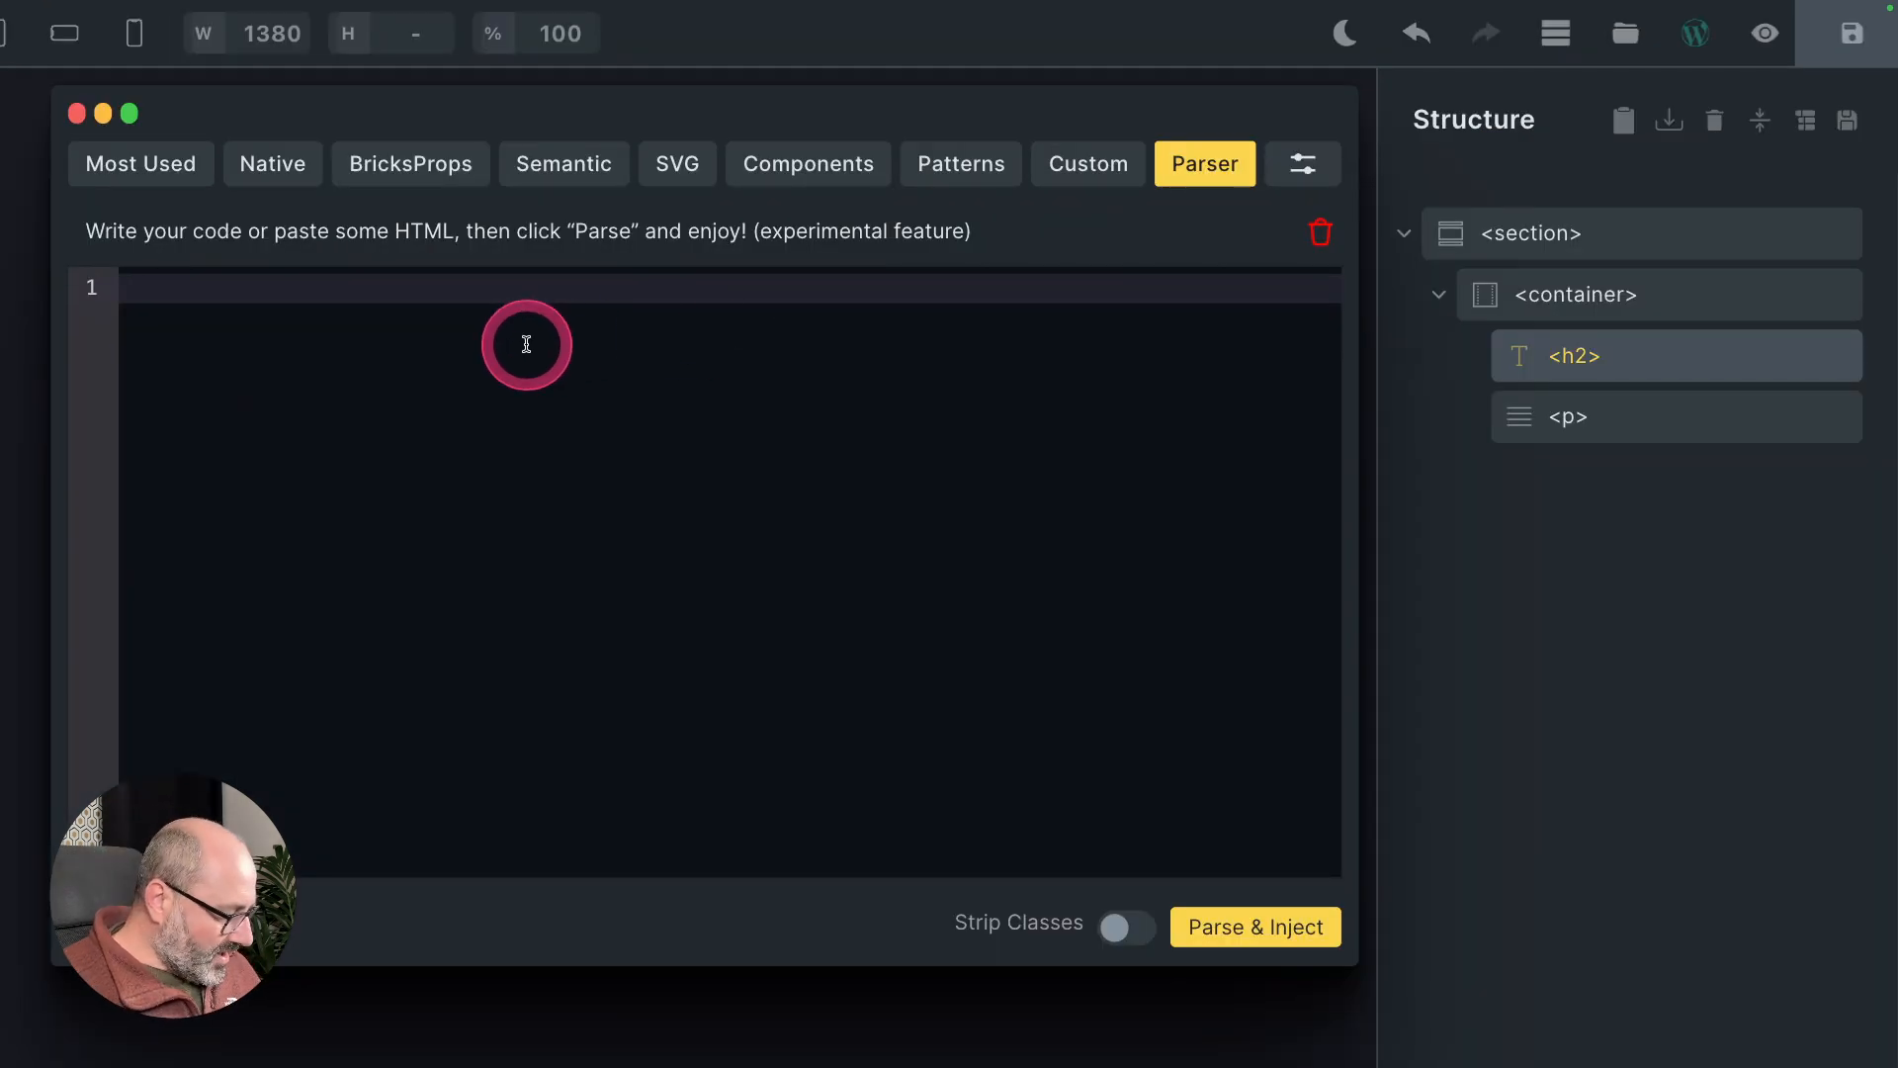
type("<h1>")
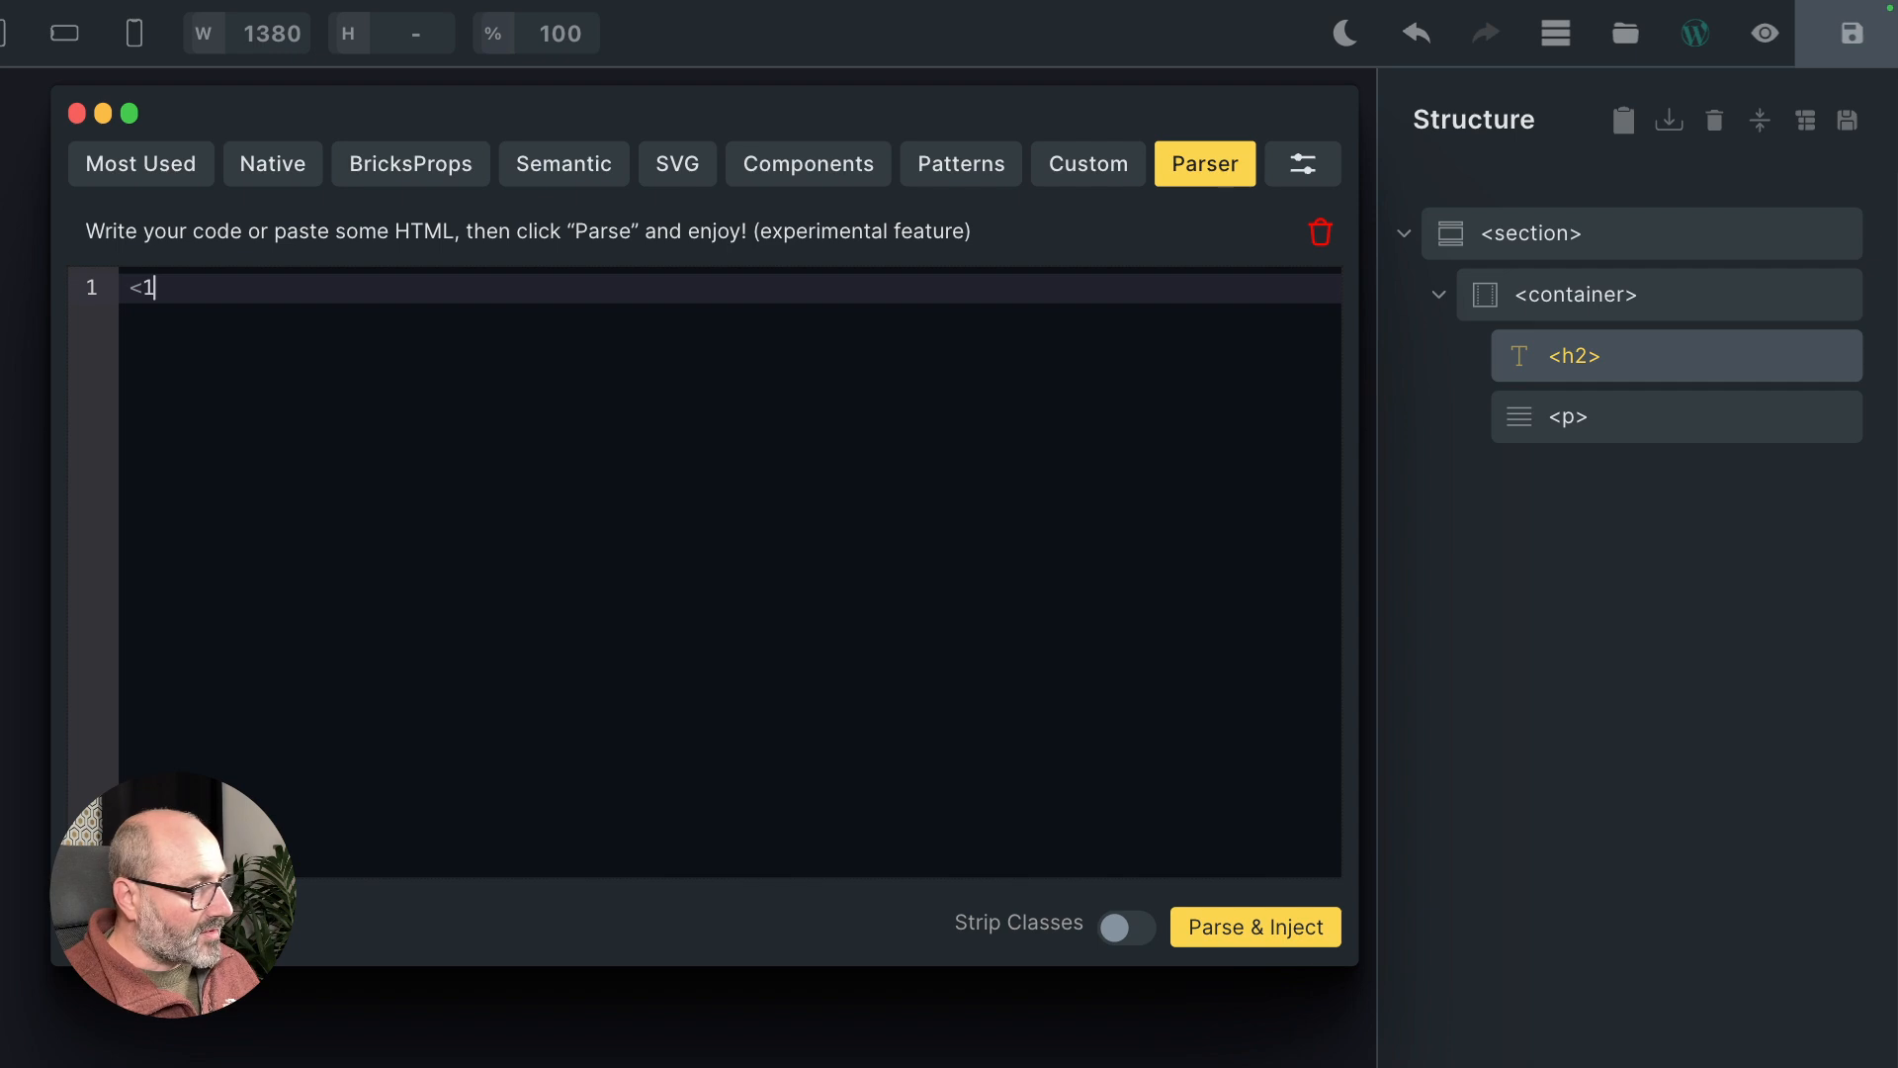
key("Return")
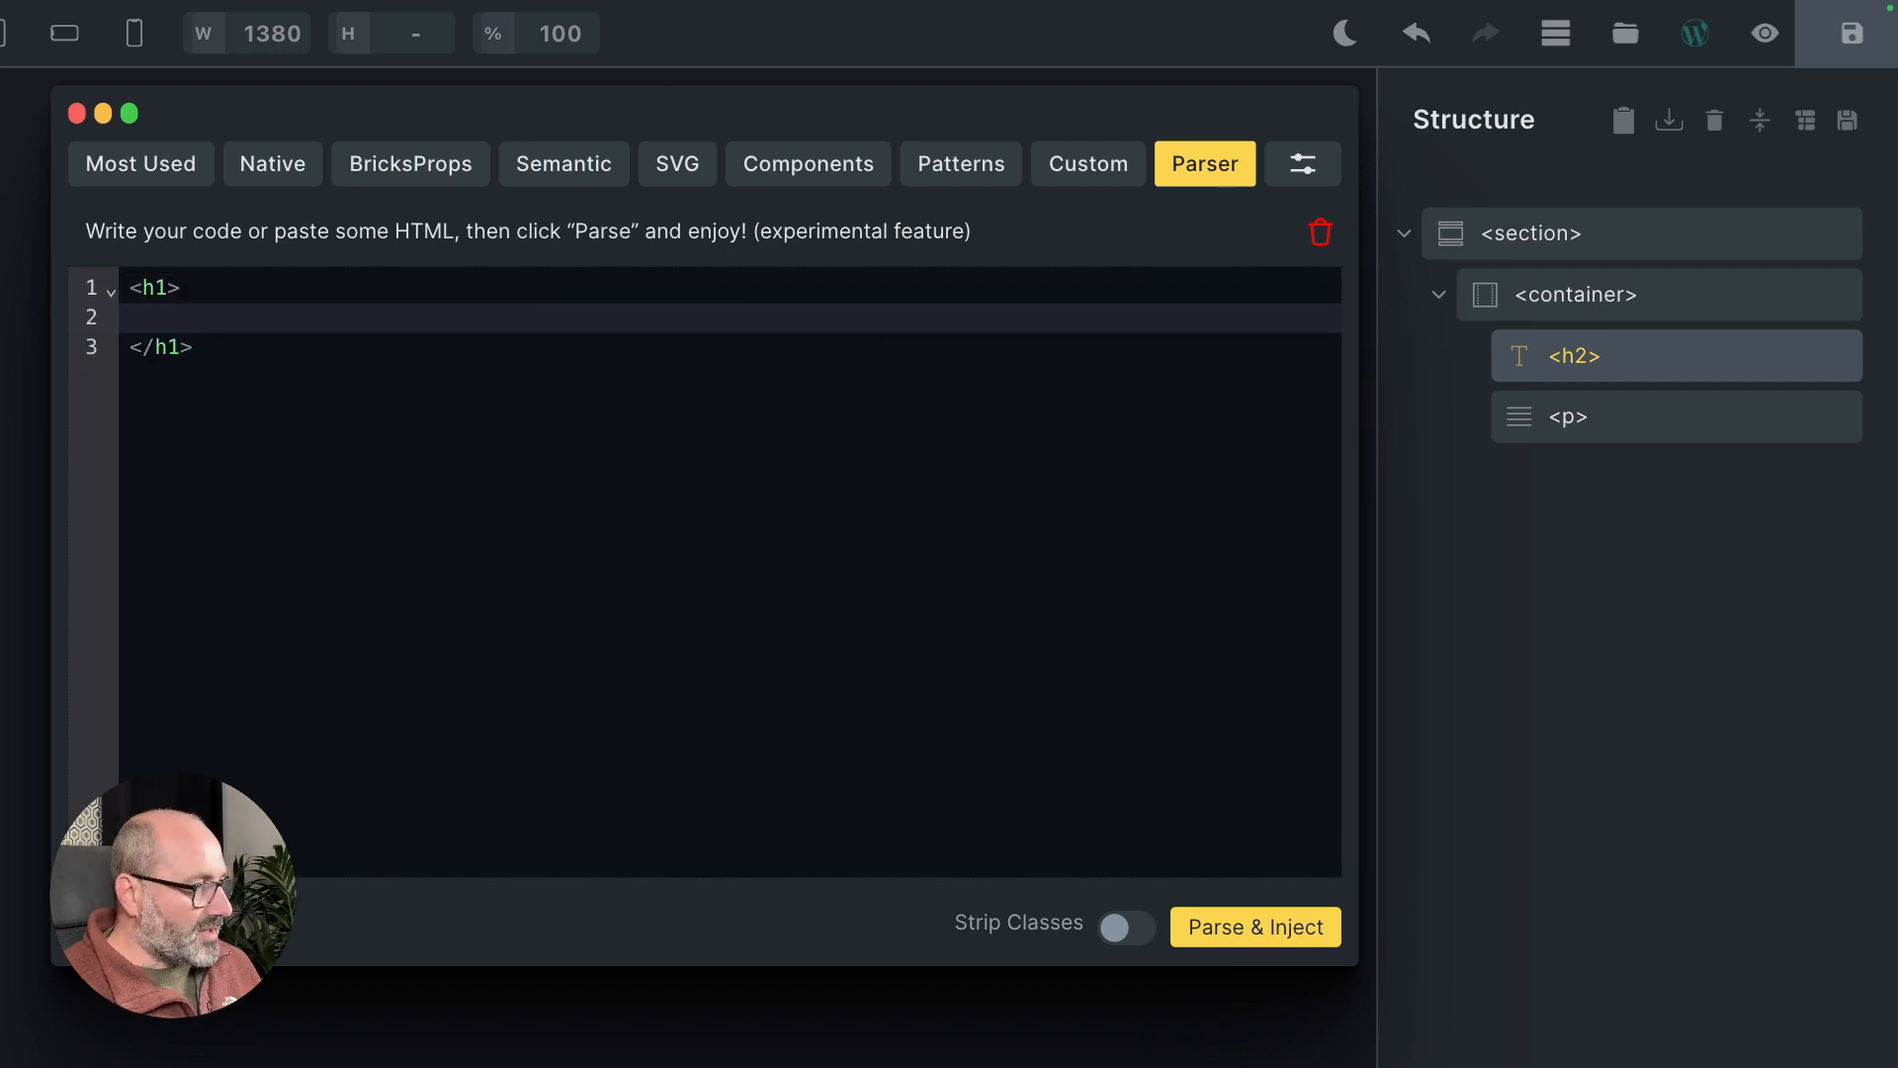
type("{")
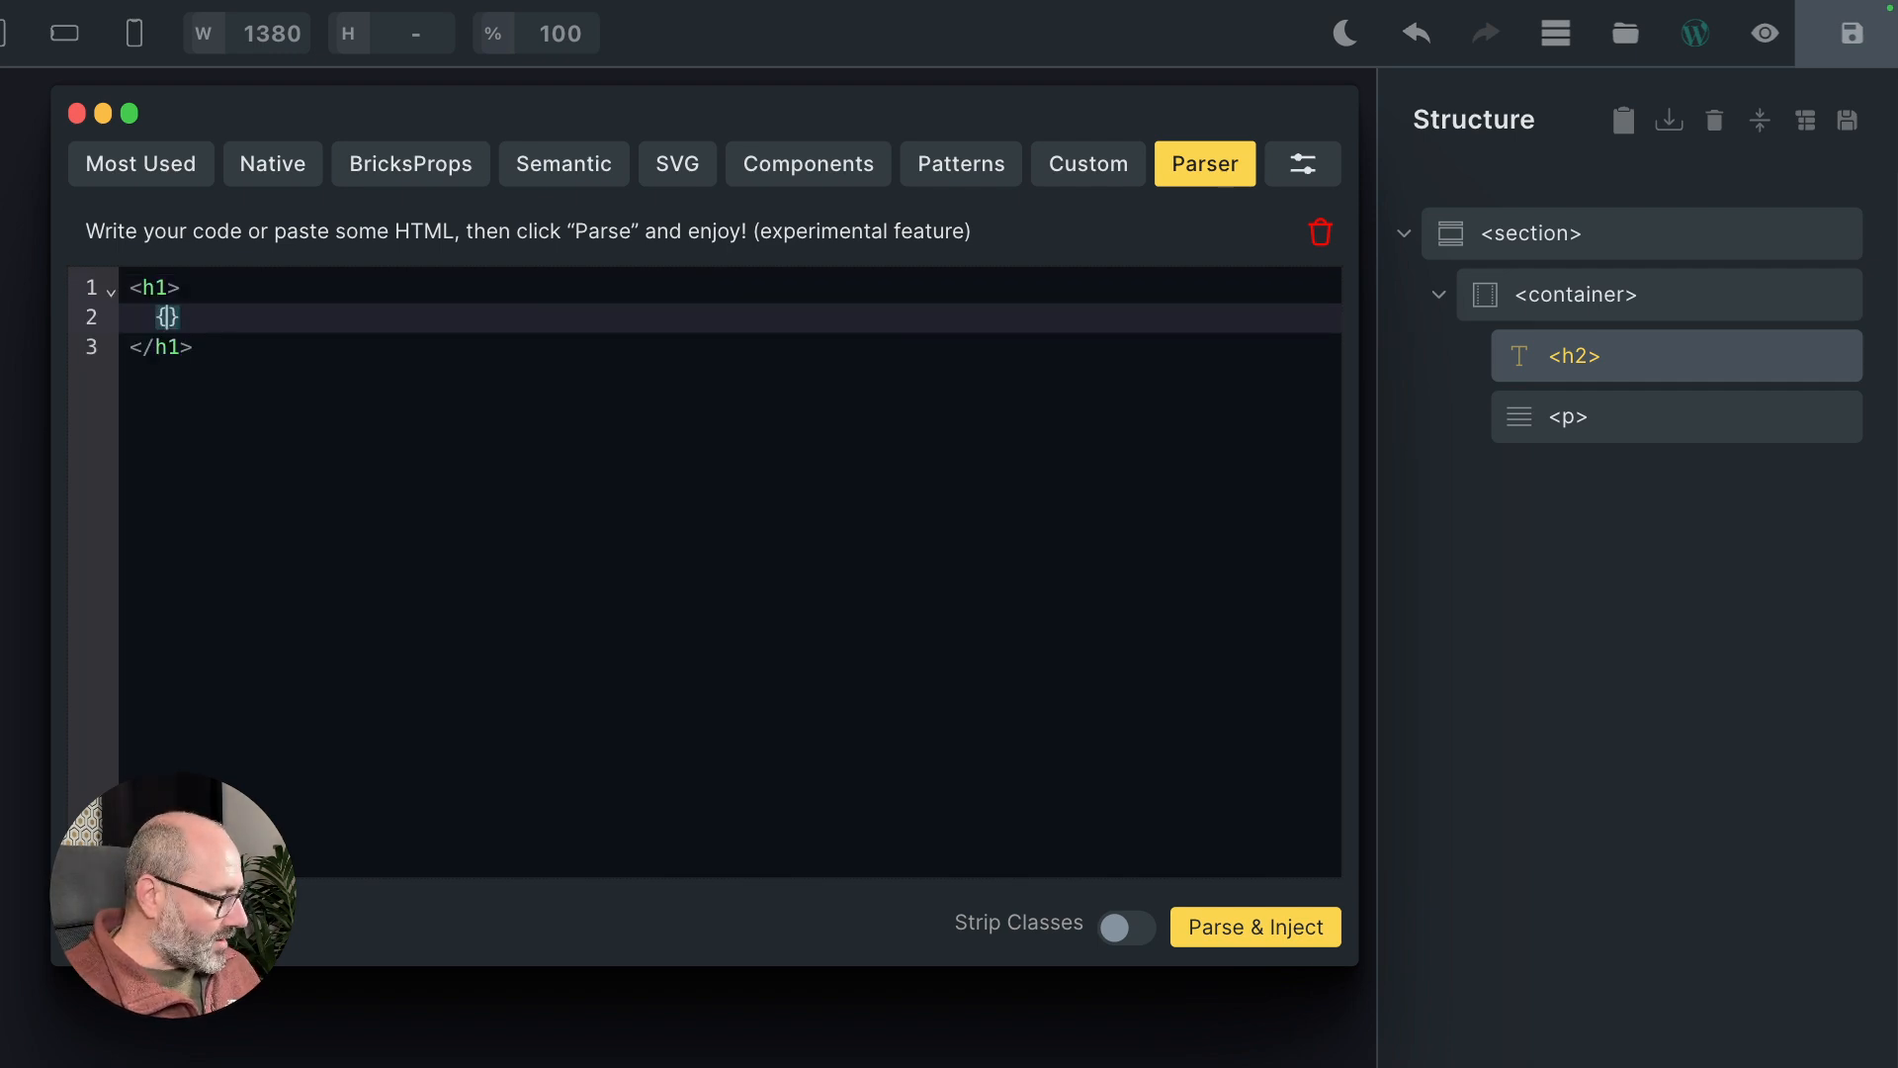
type("post_title")
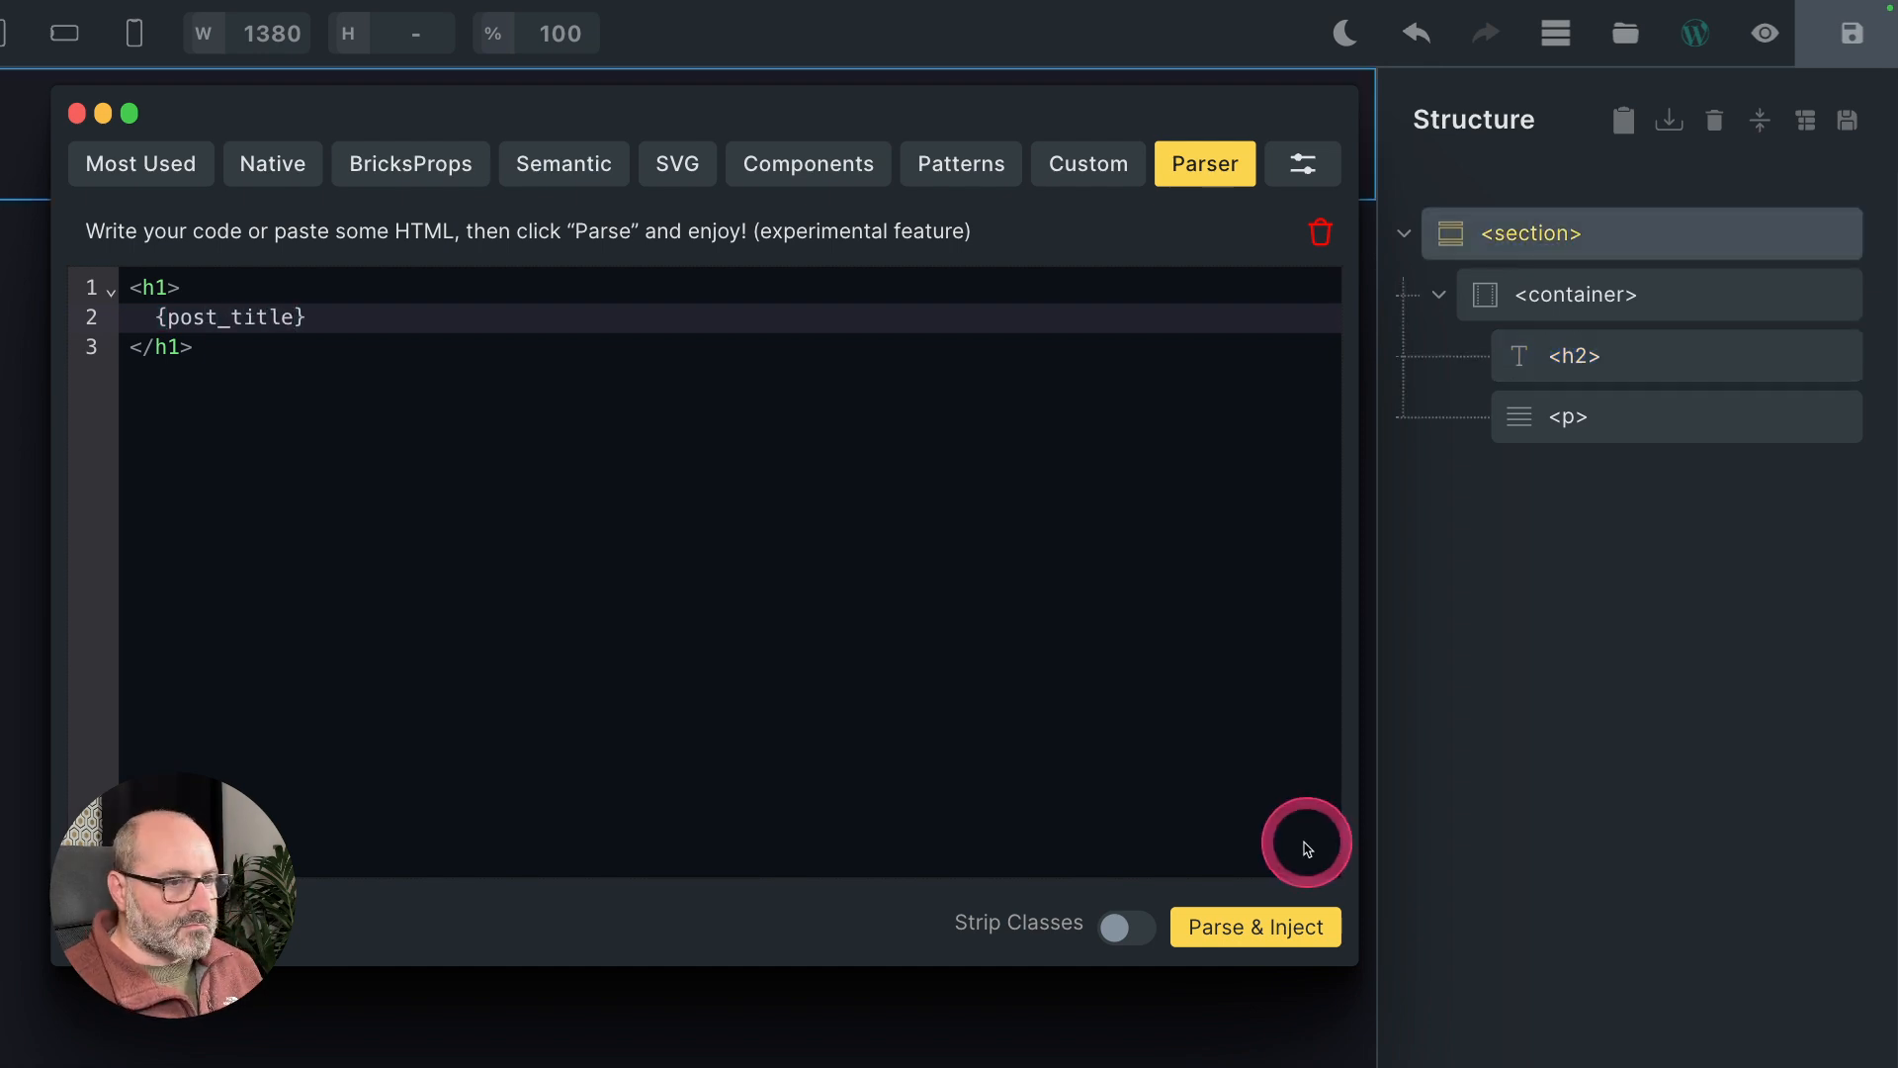
left_click(1256, 929)
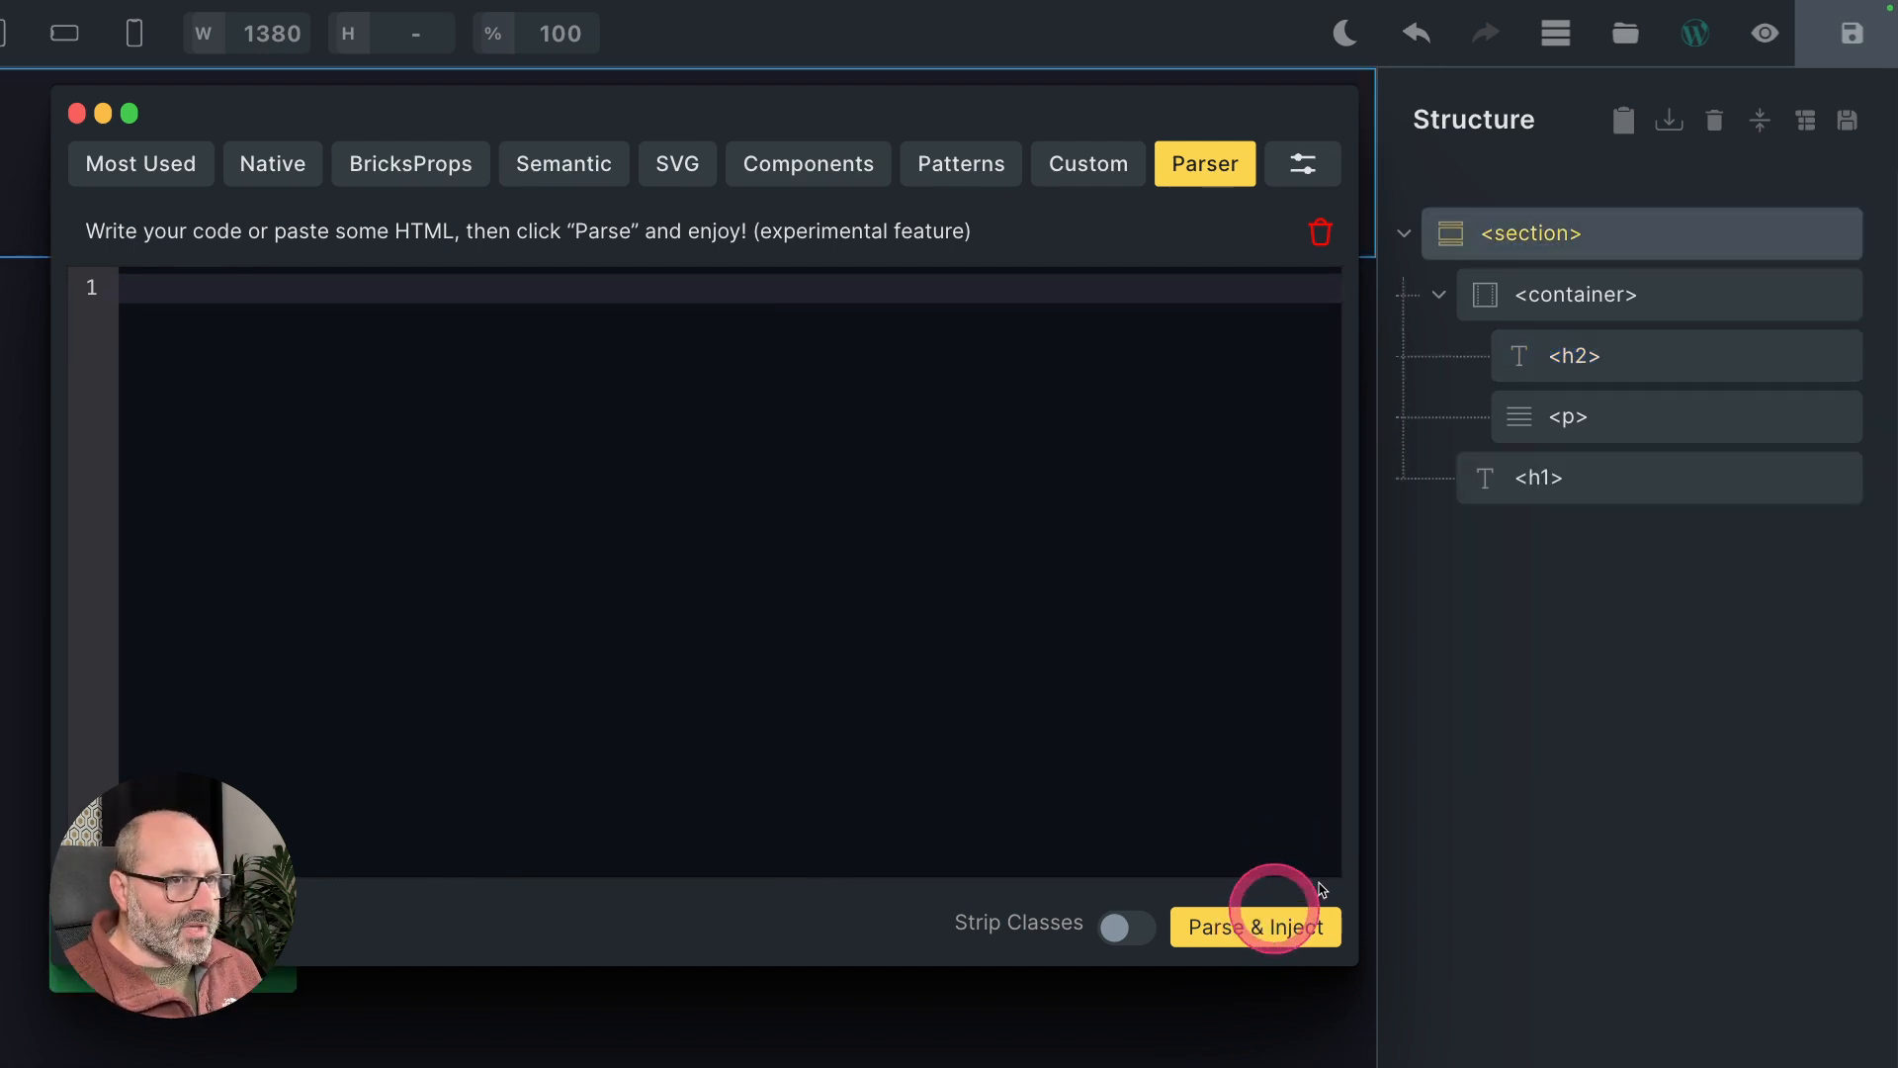
Select the injected h1 and browse the dynamic data tags available for its text content
left_click(1609, 474)
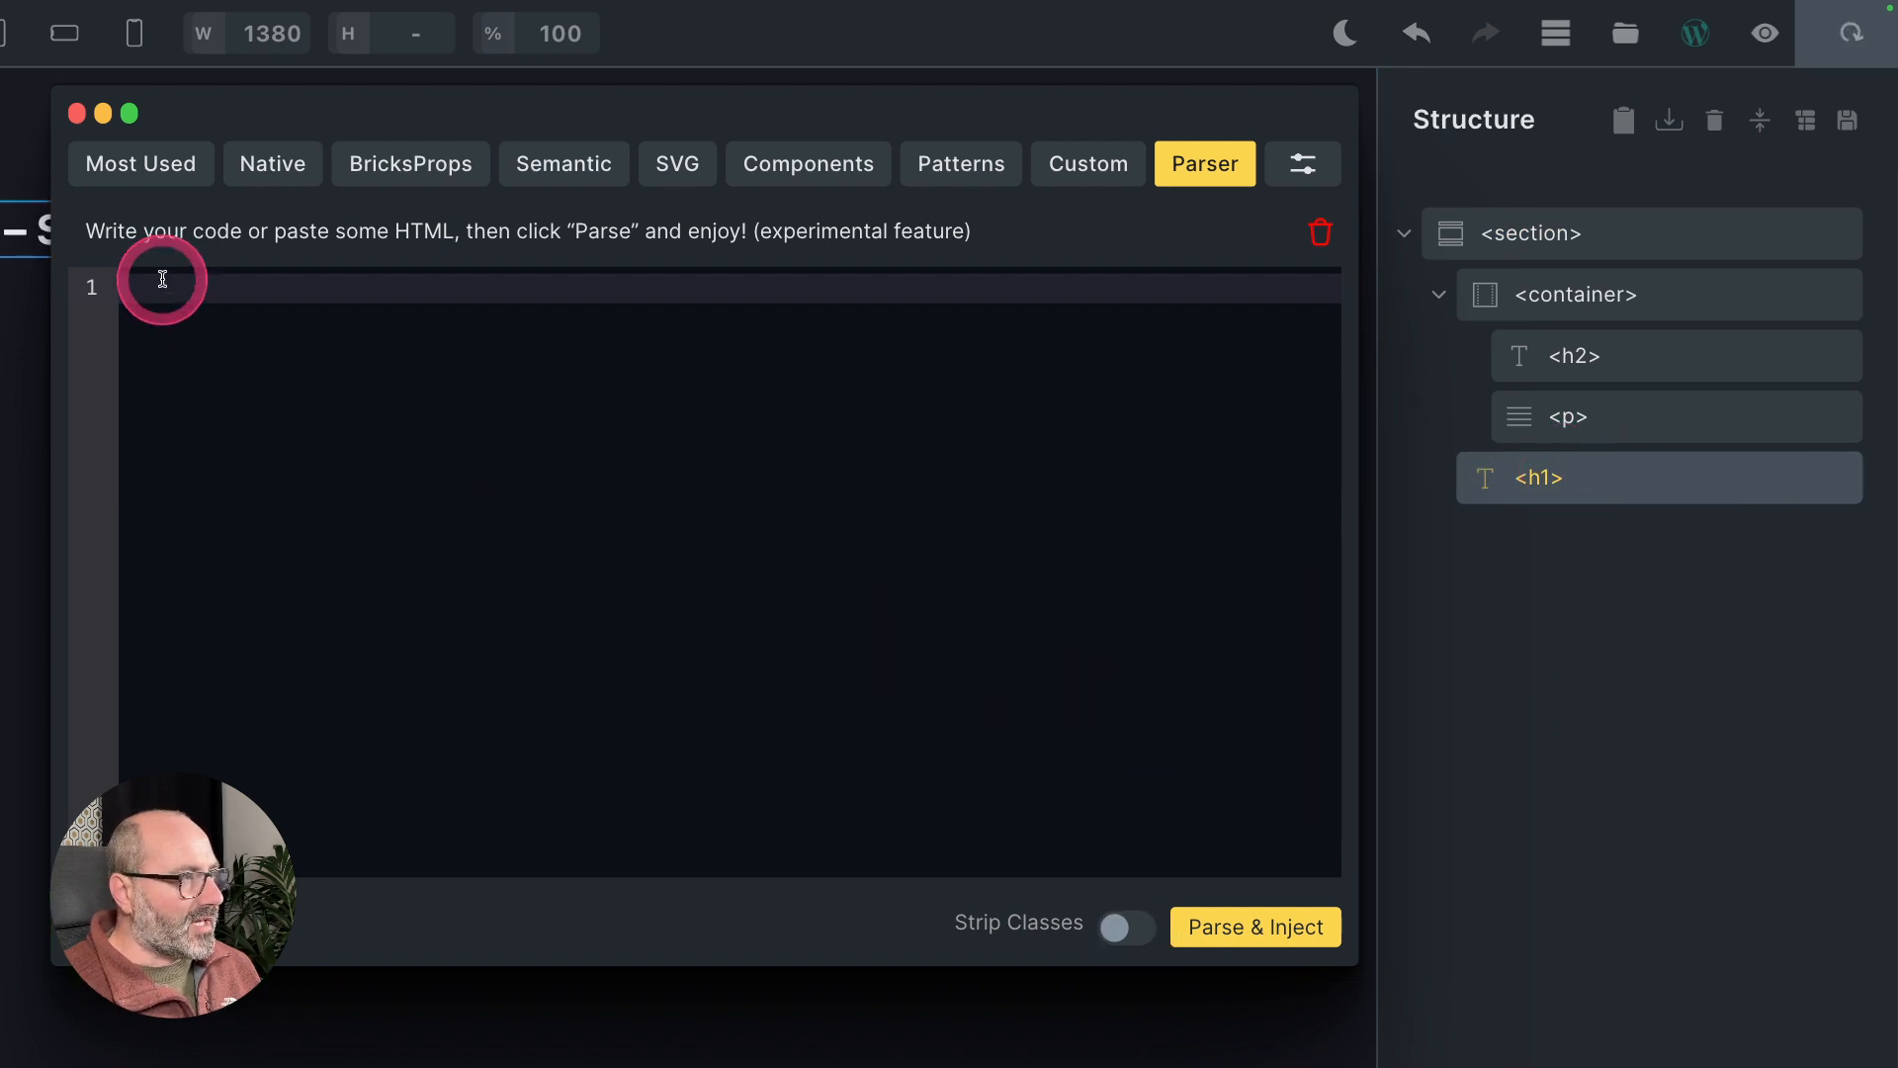
left_click(76, 113)
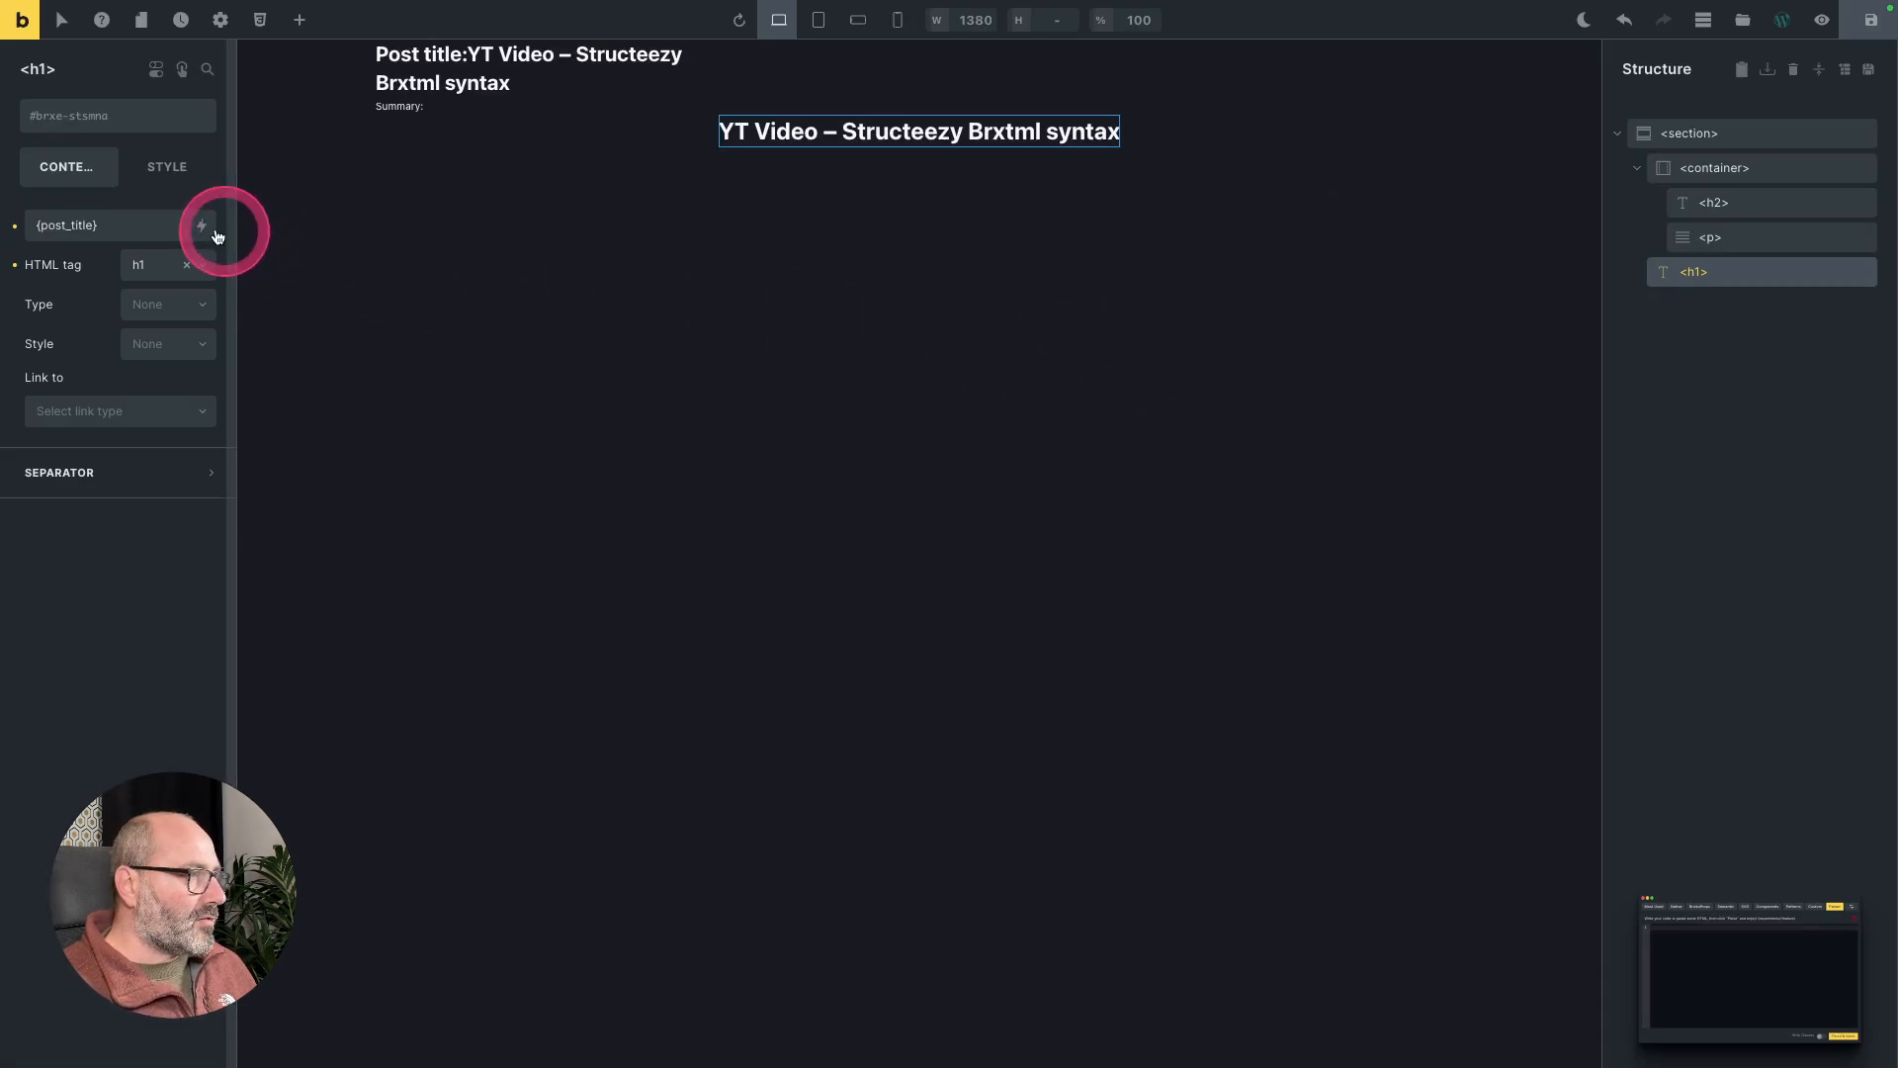
left_click(202, 225)
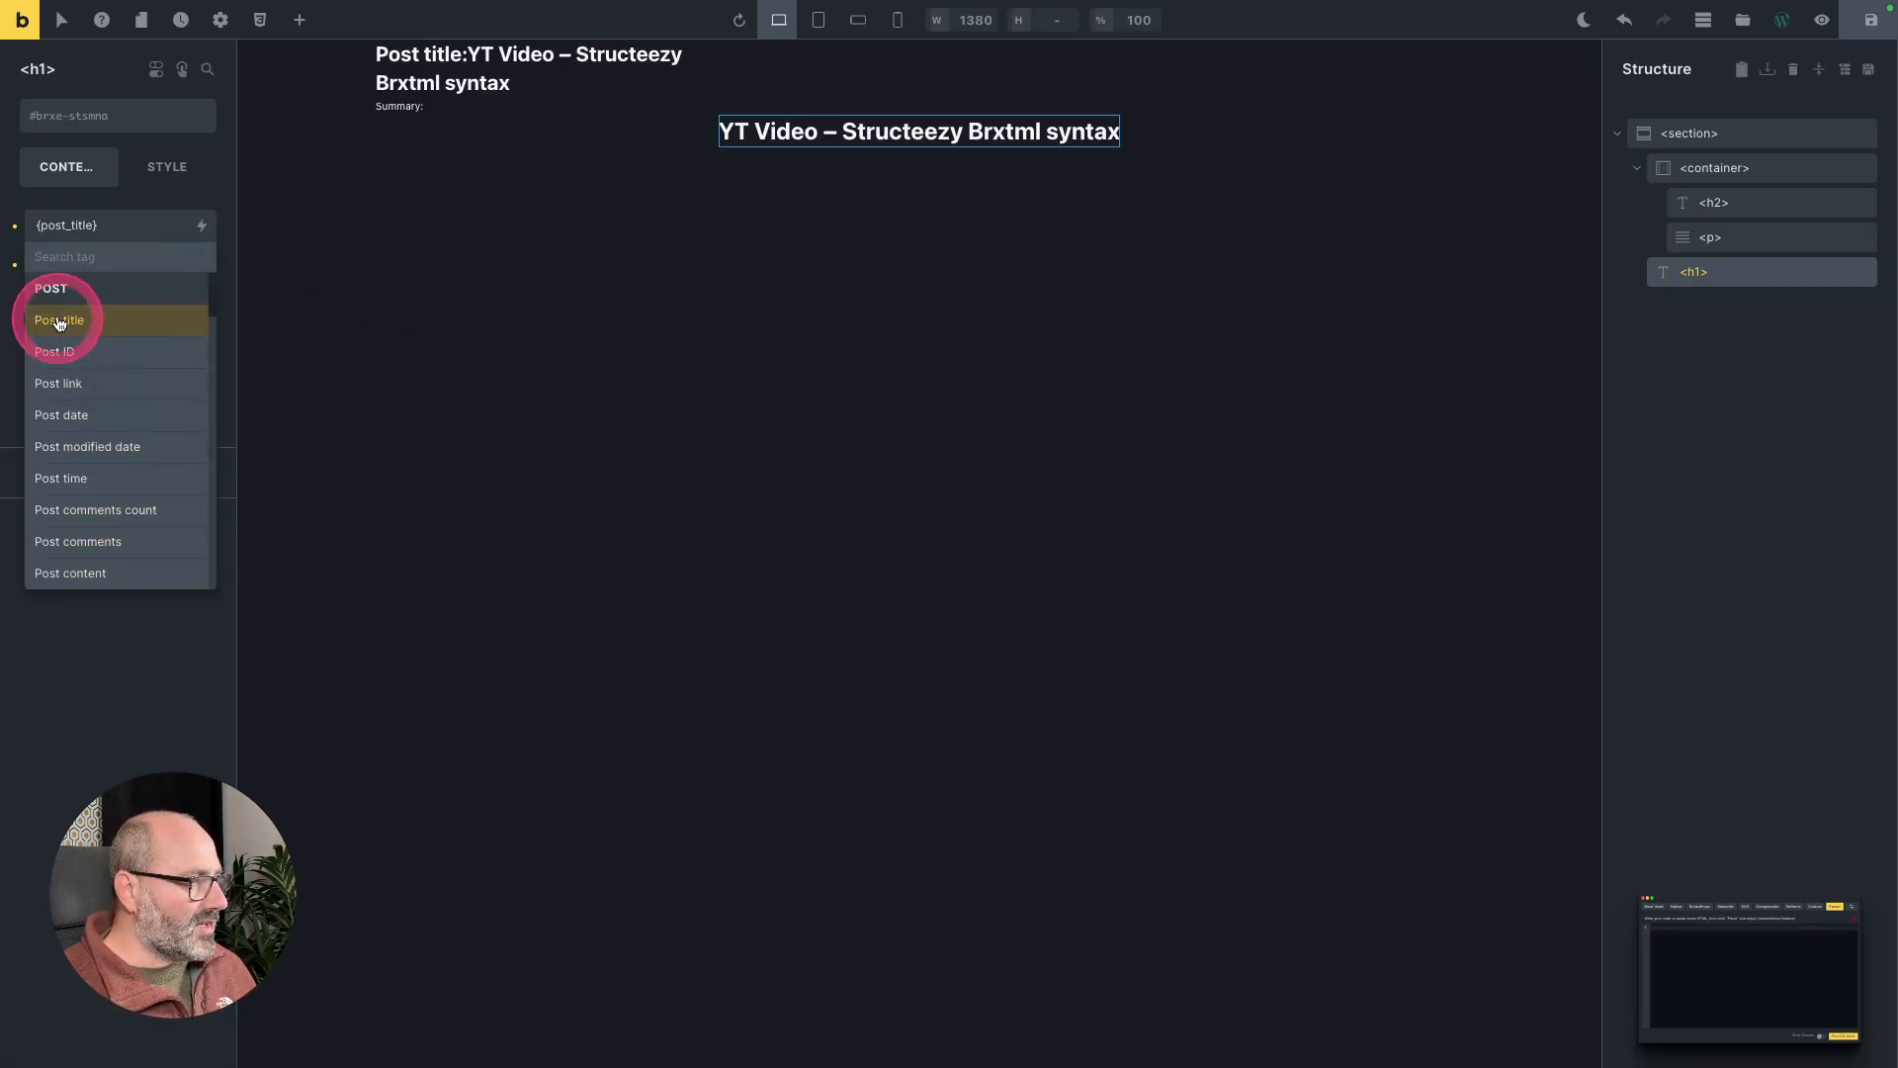
scroll(104, 510, "down", 6)
scroll(103, 510, "down", 3)
left_click(105, 509)
left_click(514, 349)
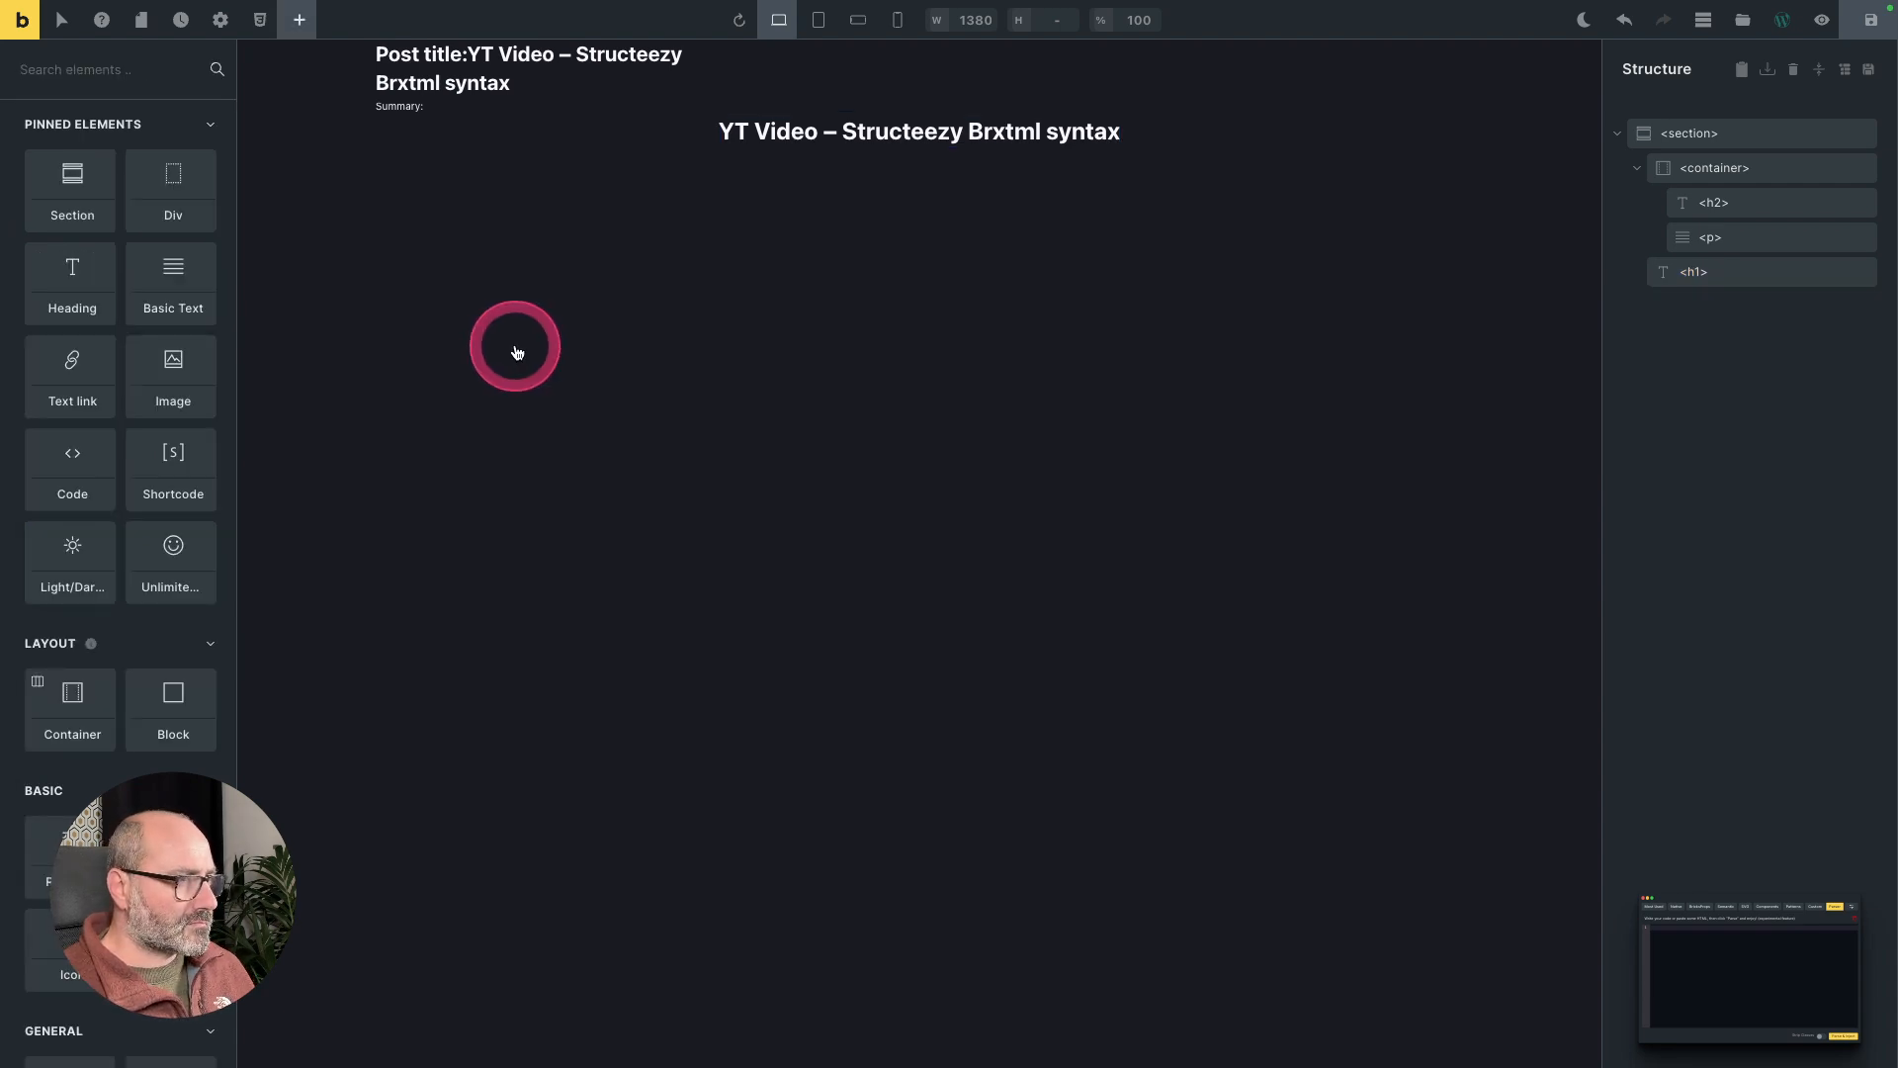
Delete all elements from the page structure
left_click(1718, 271)
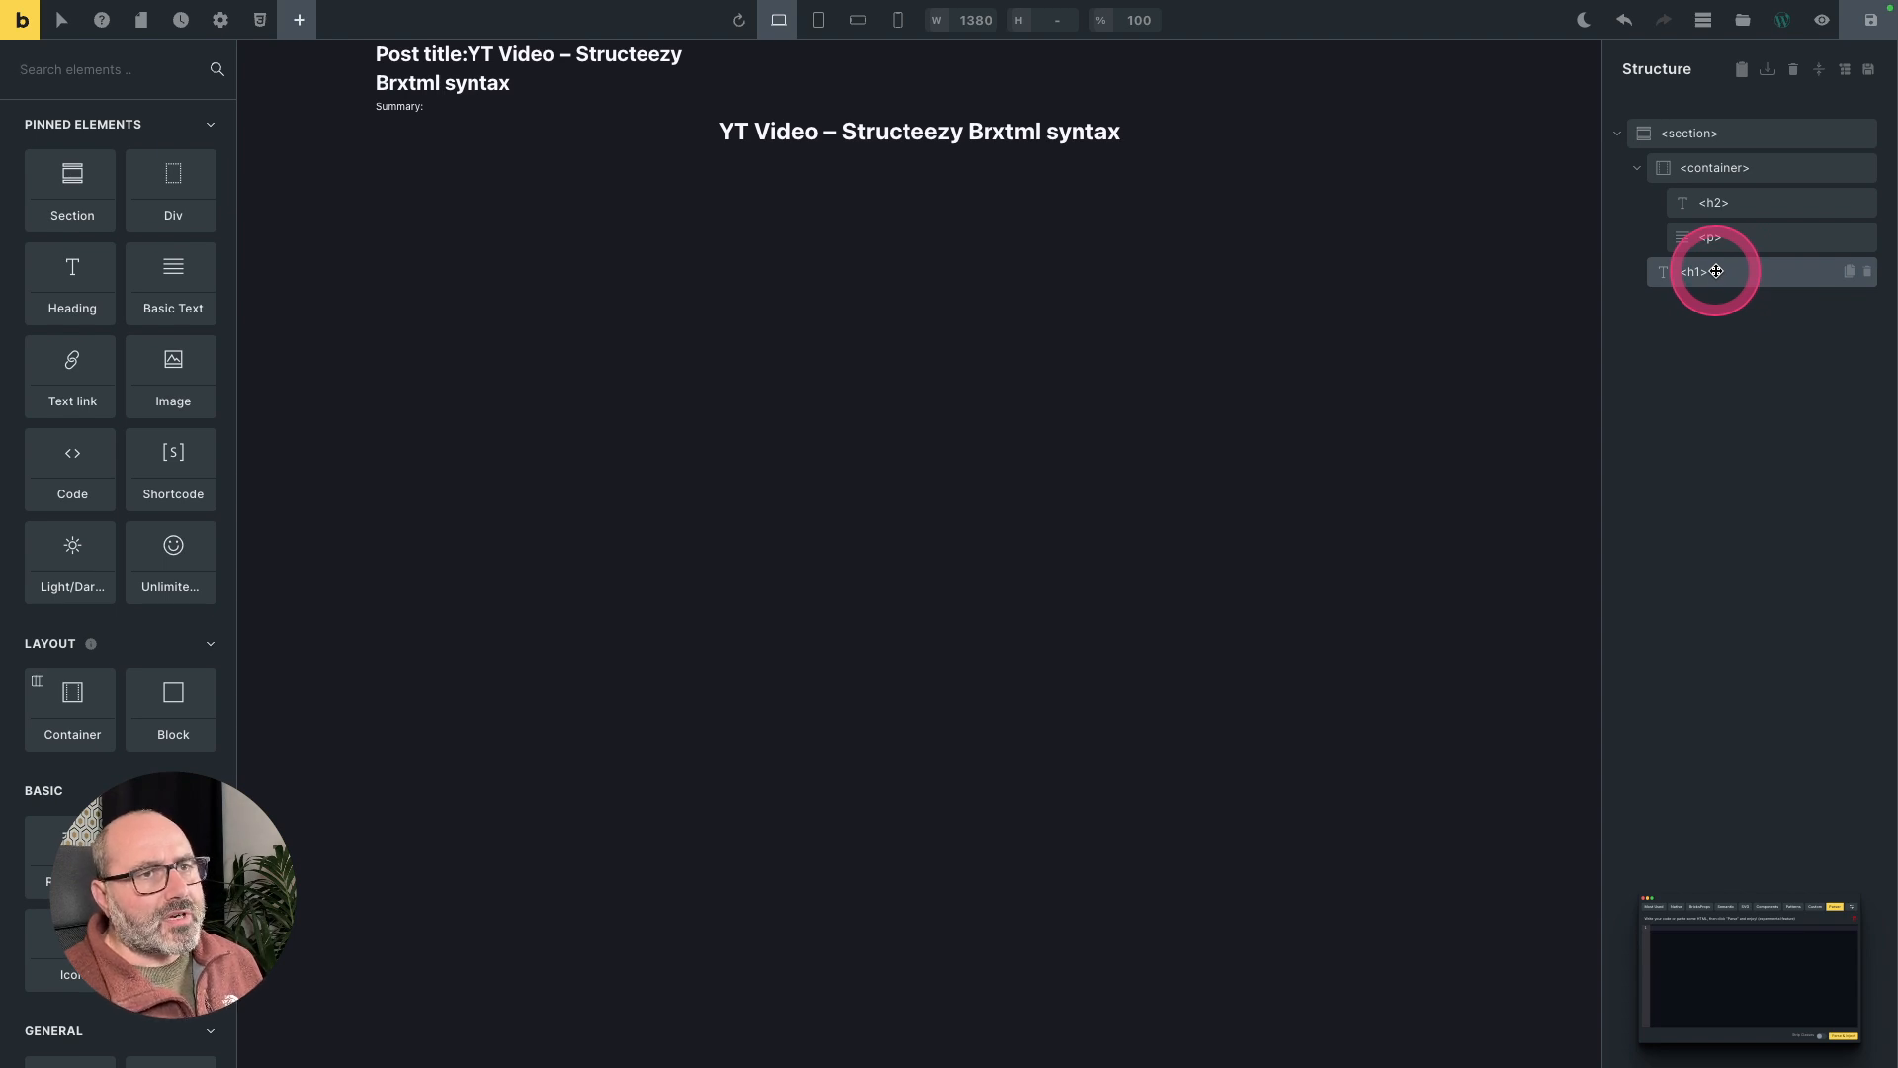
left_click(1793, 70)
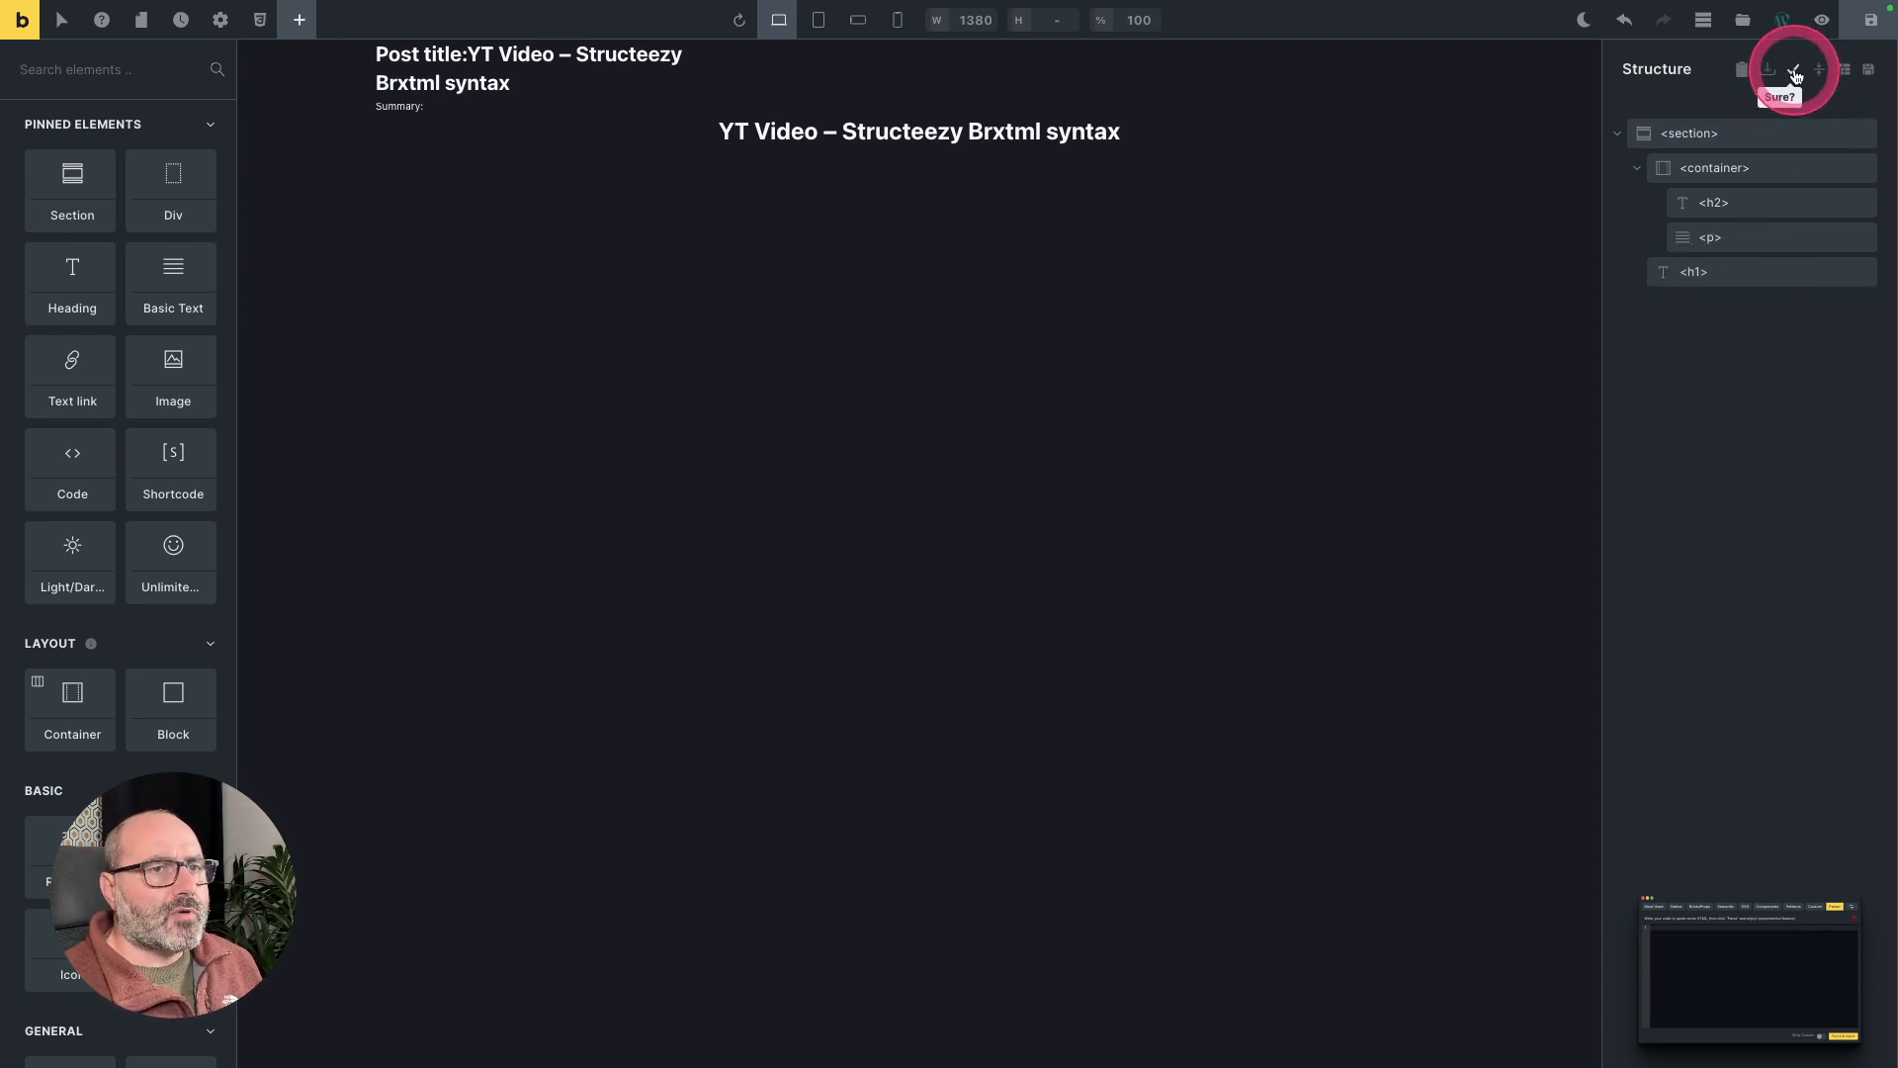
left_click(1794, 72)
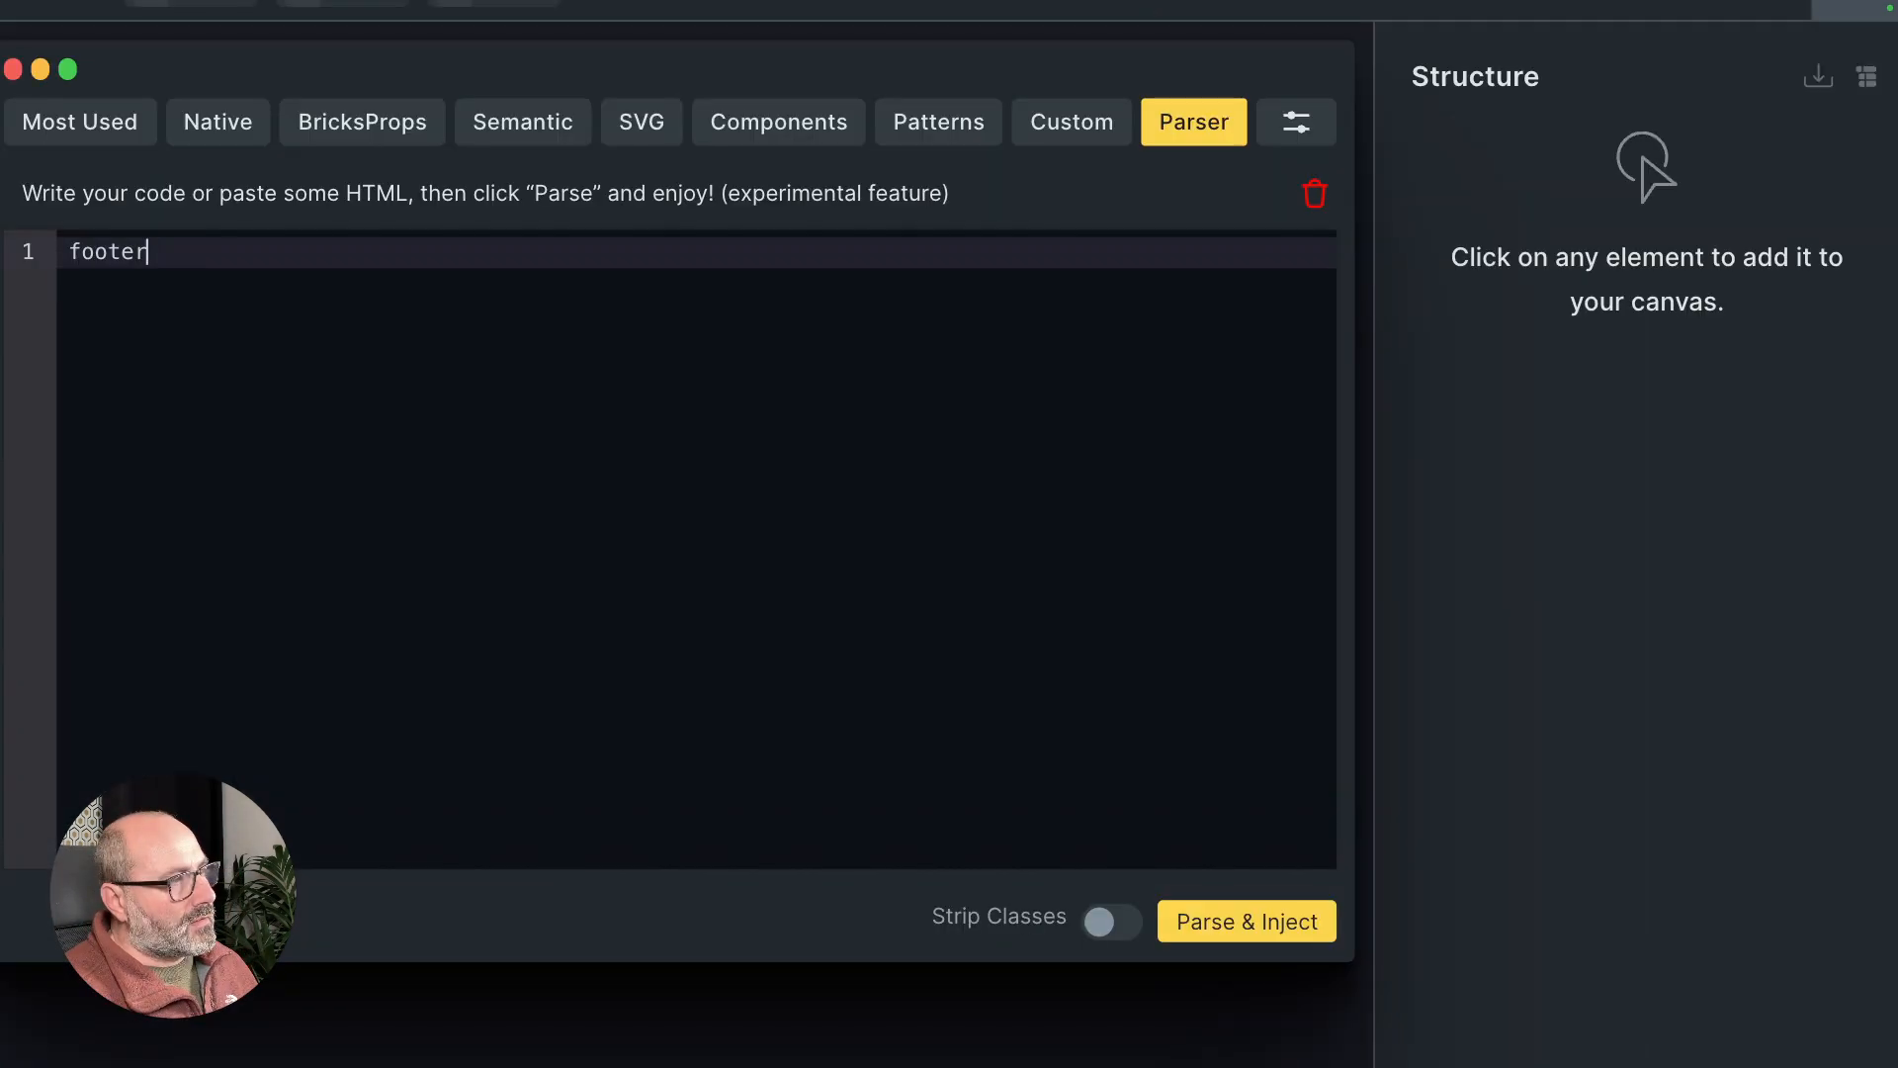
Write the shorthand footer>p in the parser editor, with the p text content starting as Copyright - {{CURRENTYEAR}}
type("p")
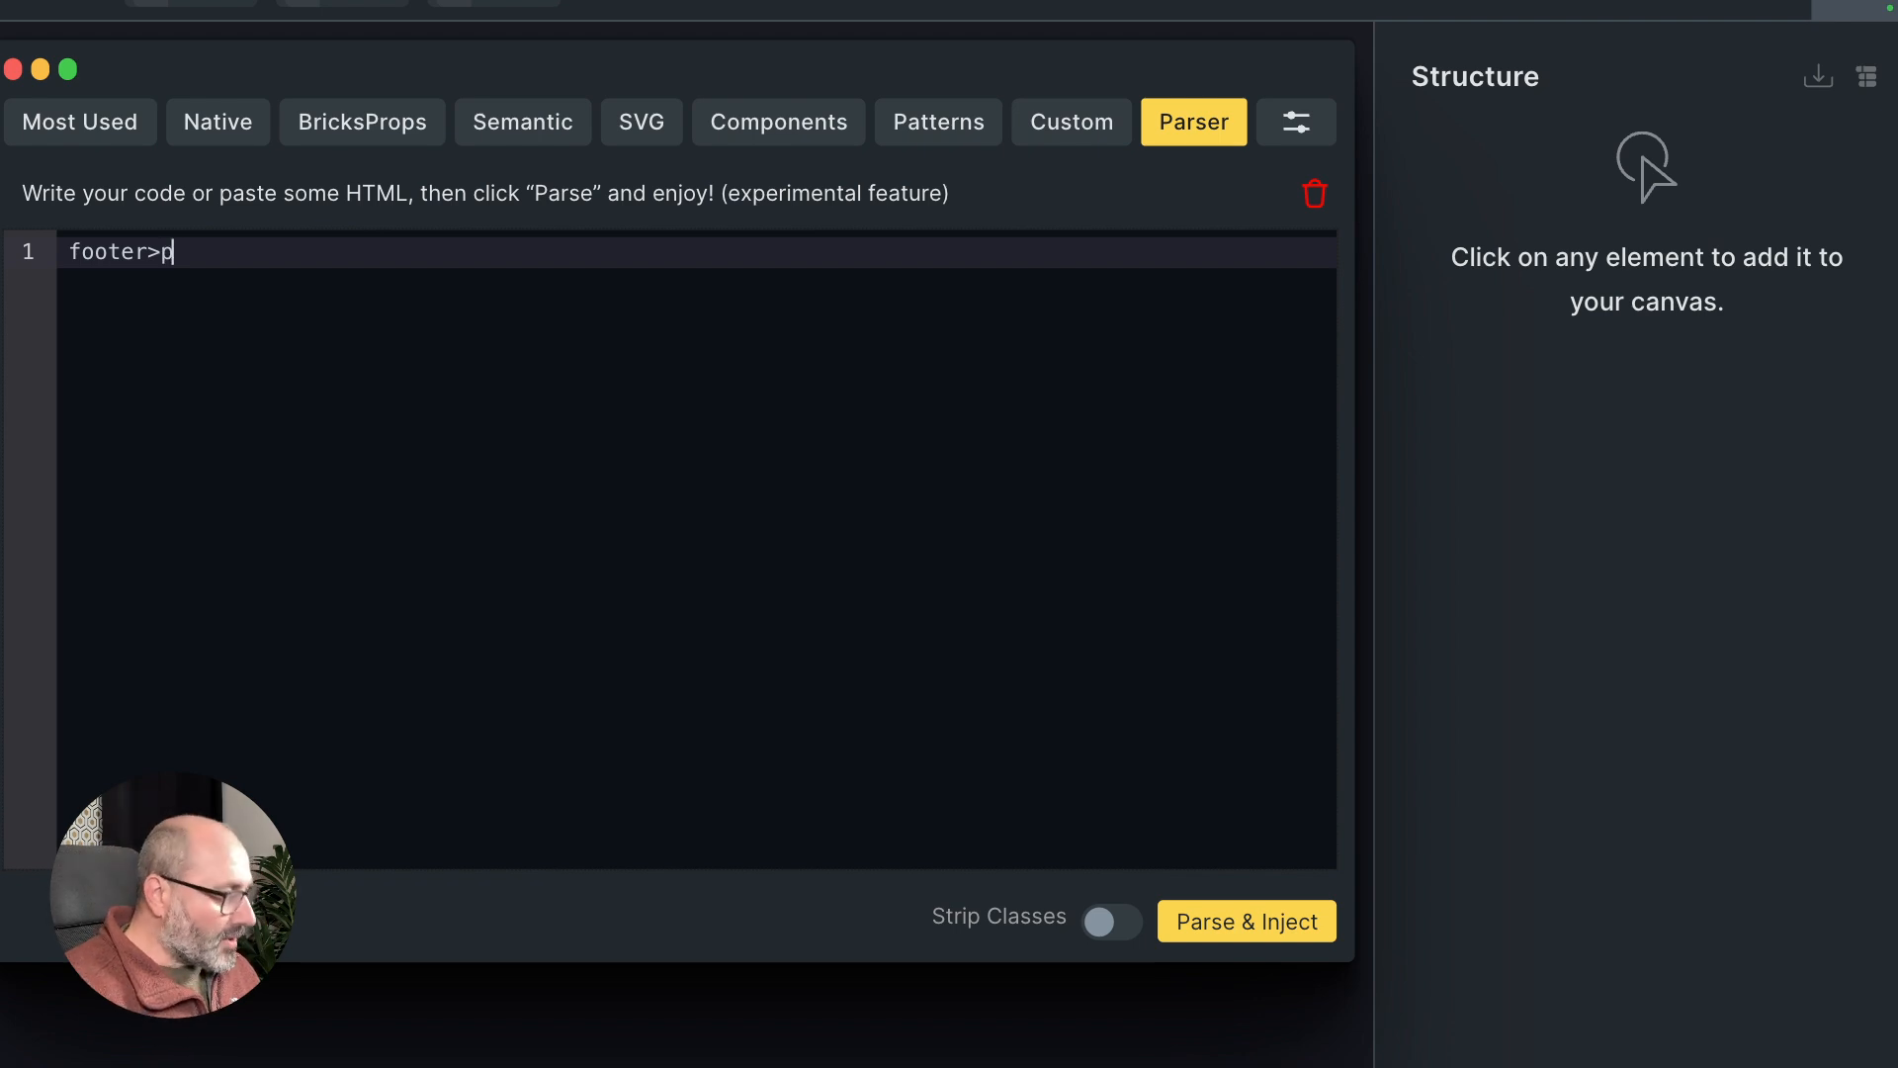
type("{")
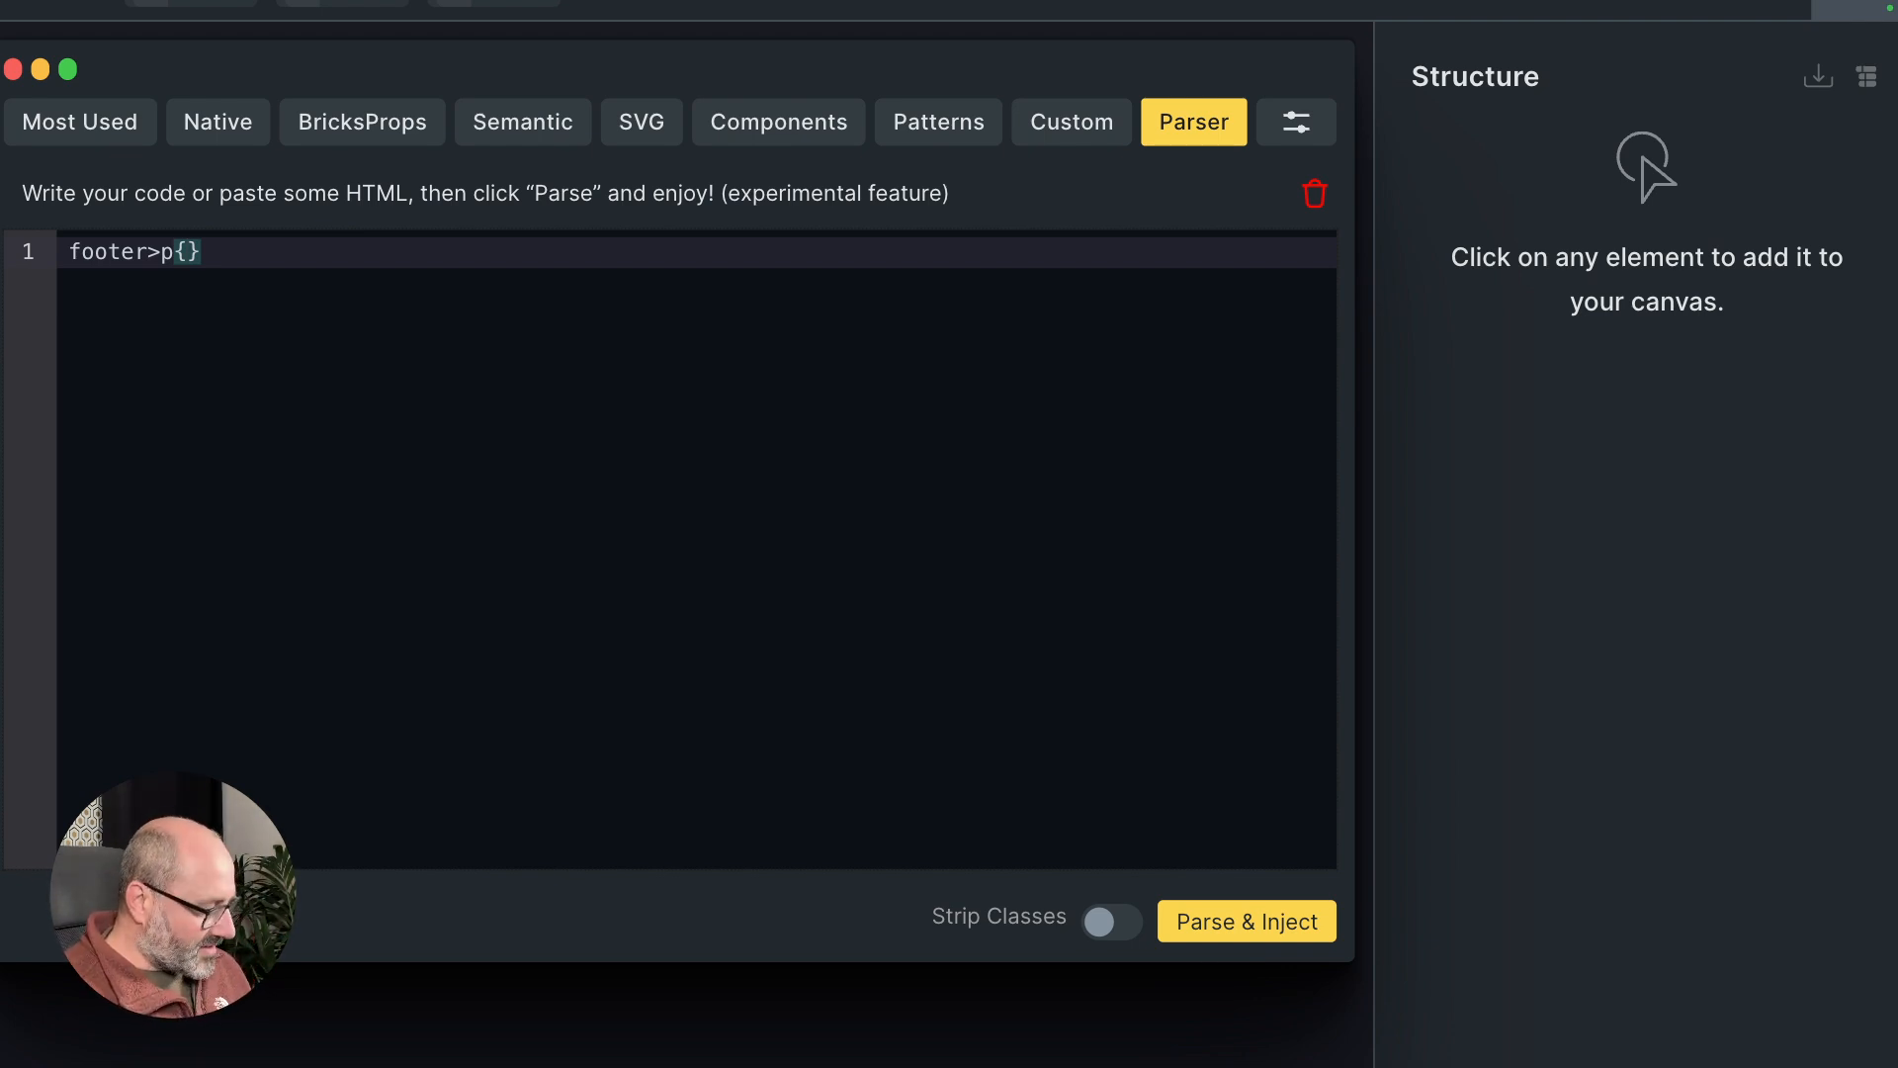
type("Copyright -")
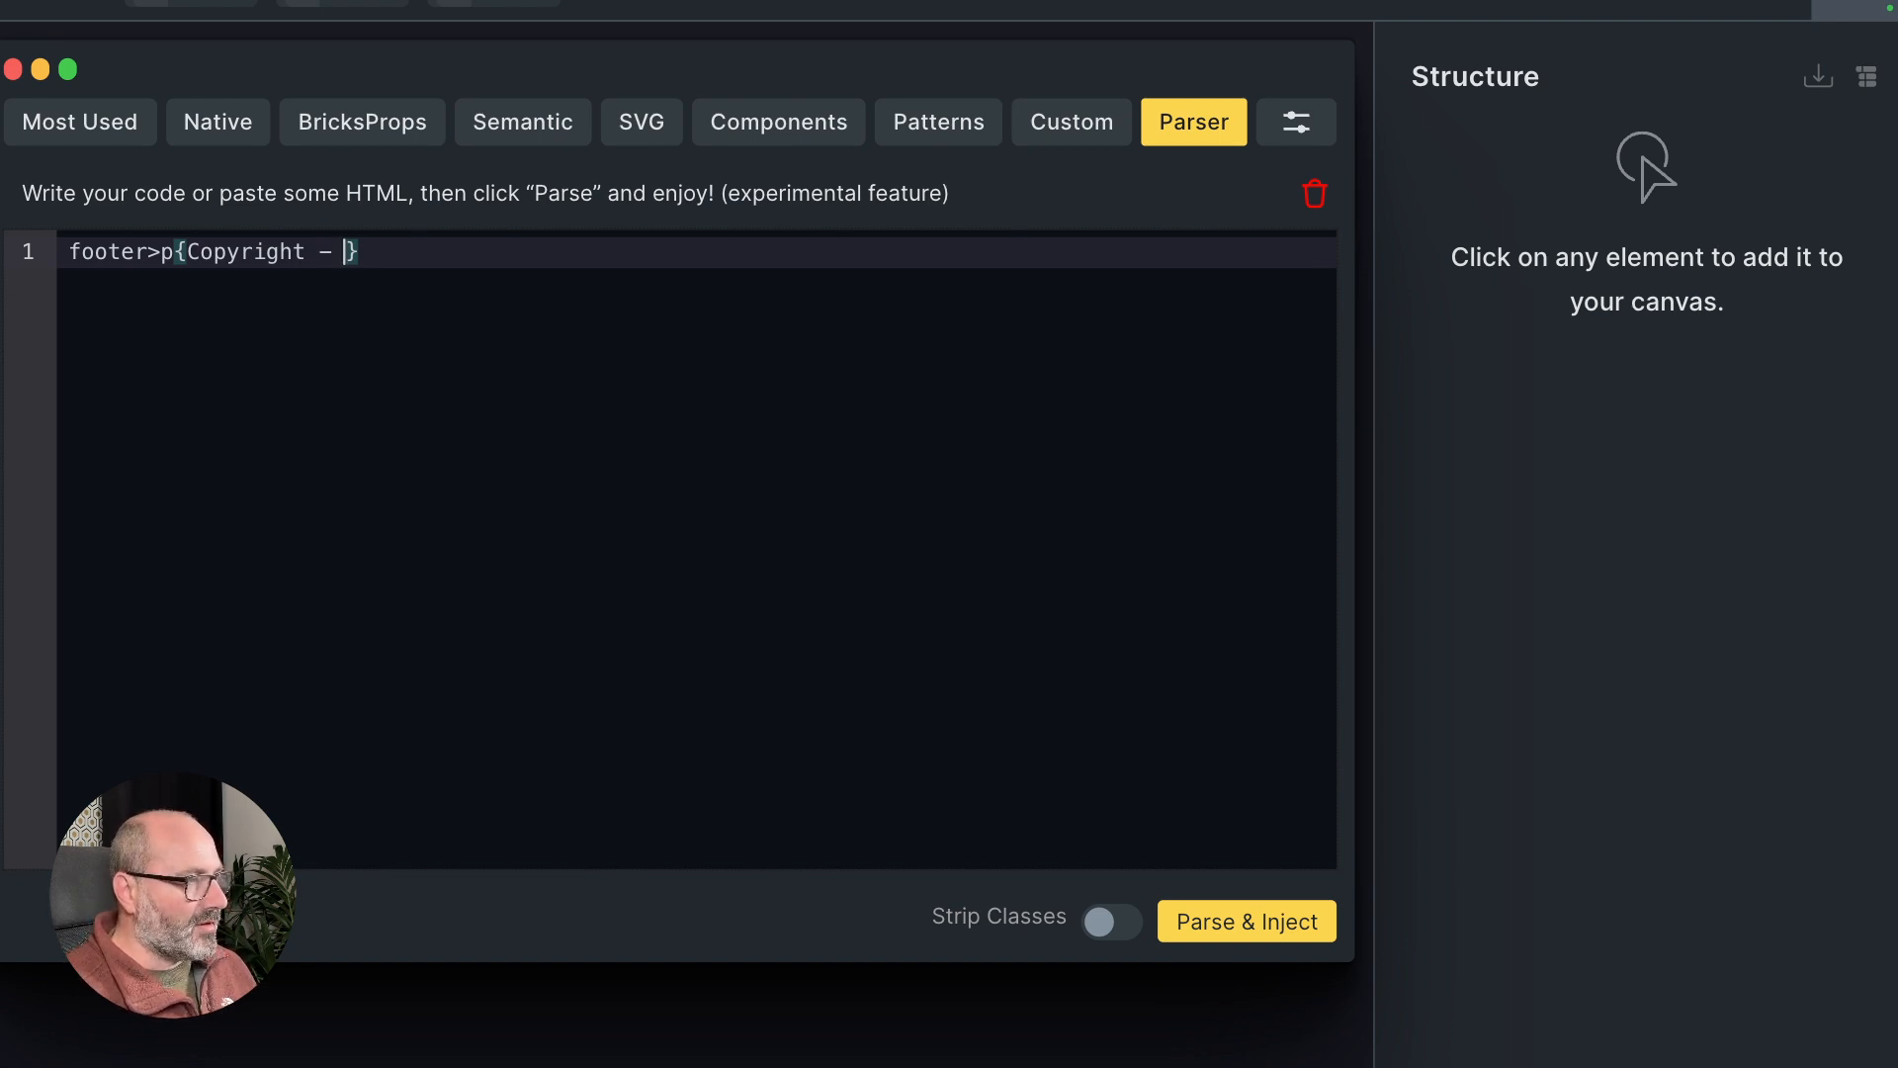
type("{{")
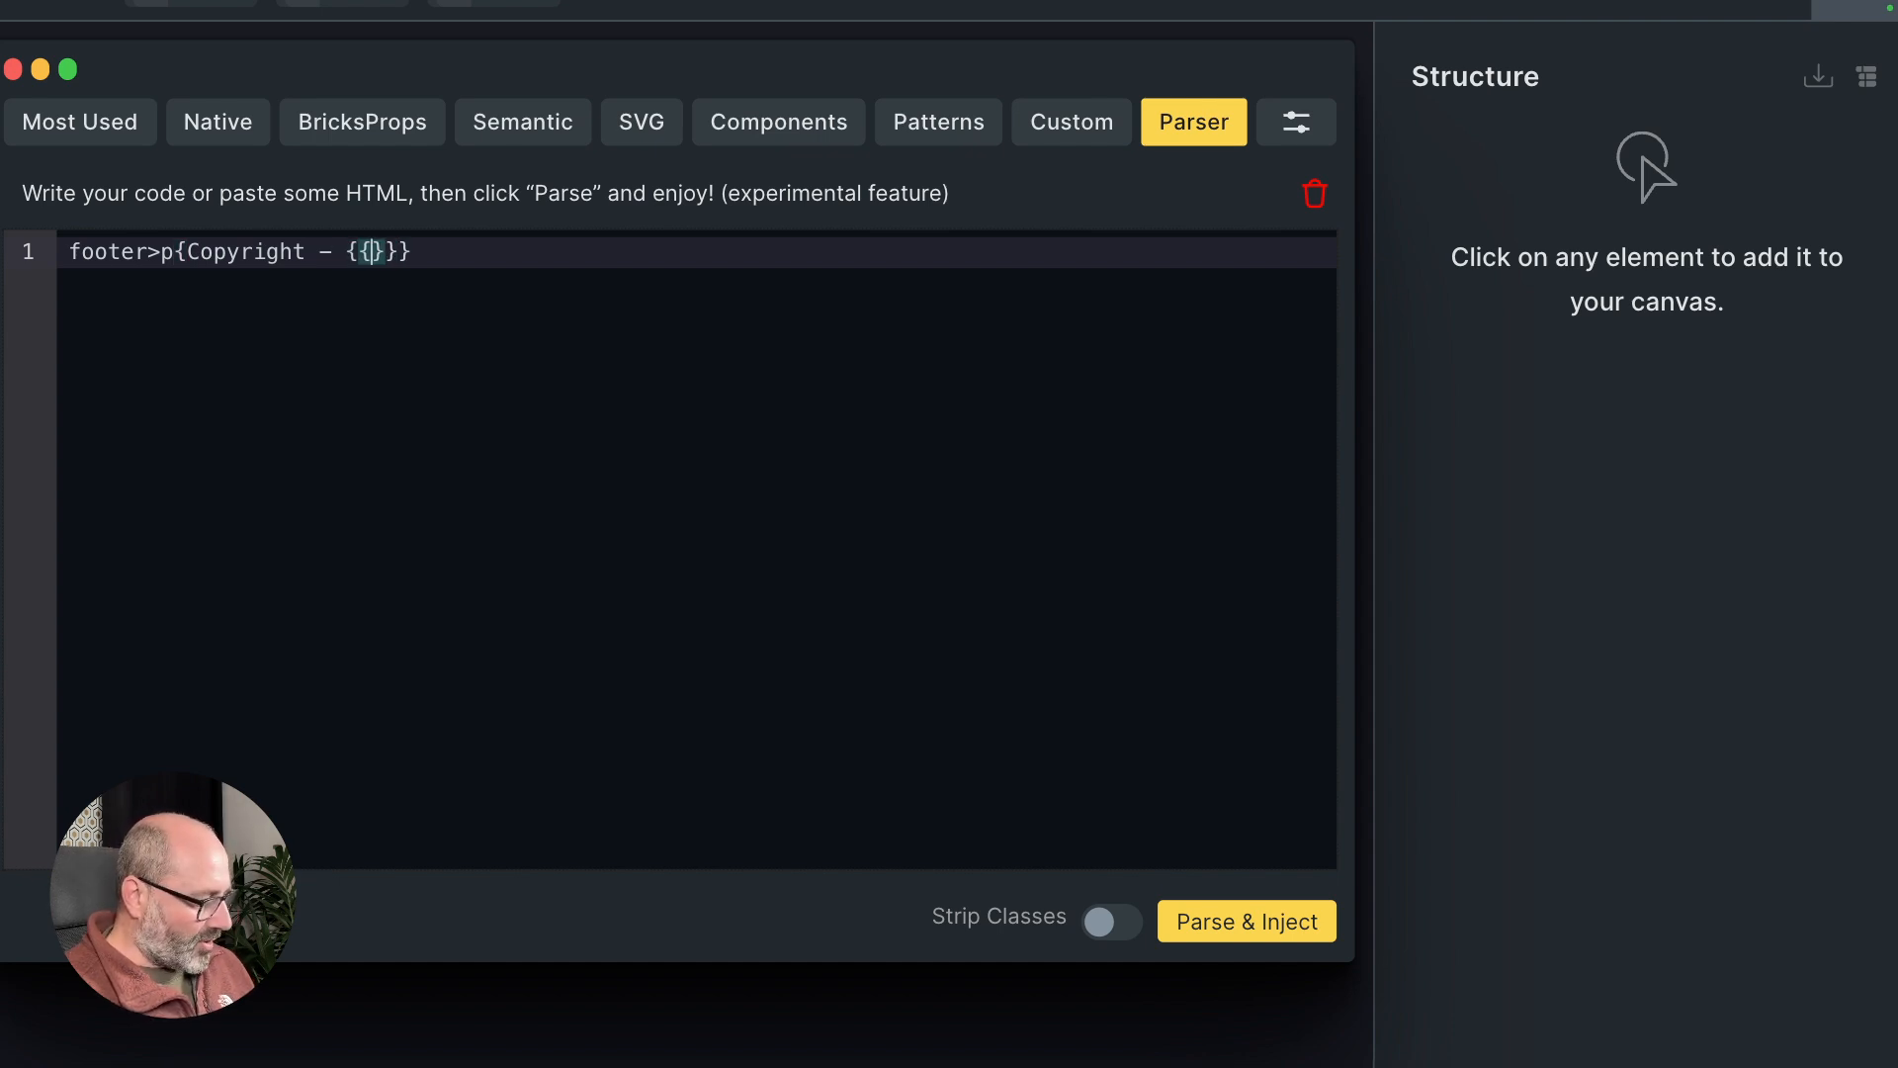
type("CURRENTY")
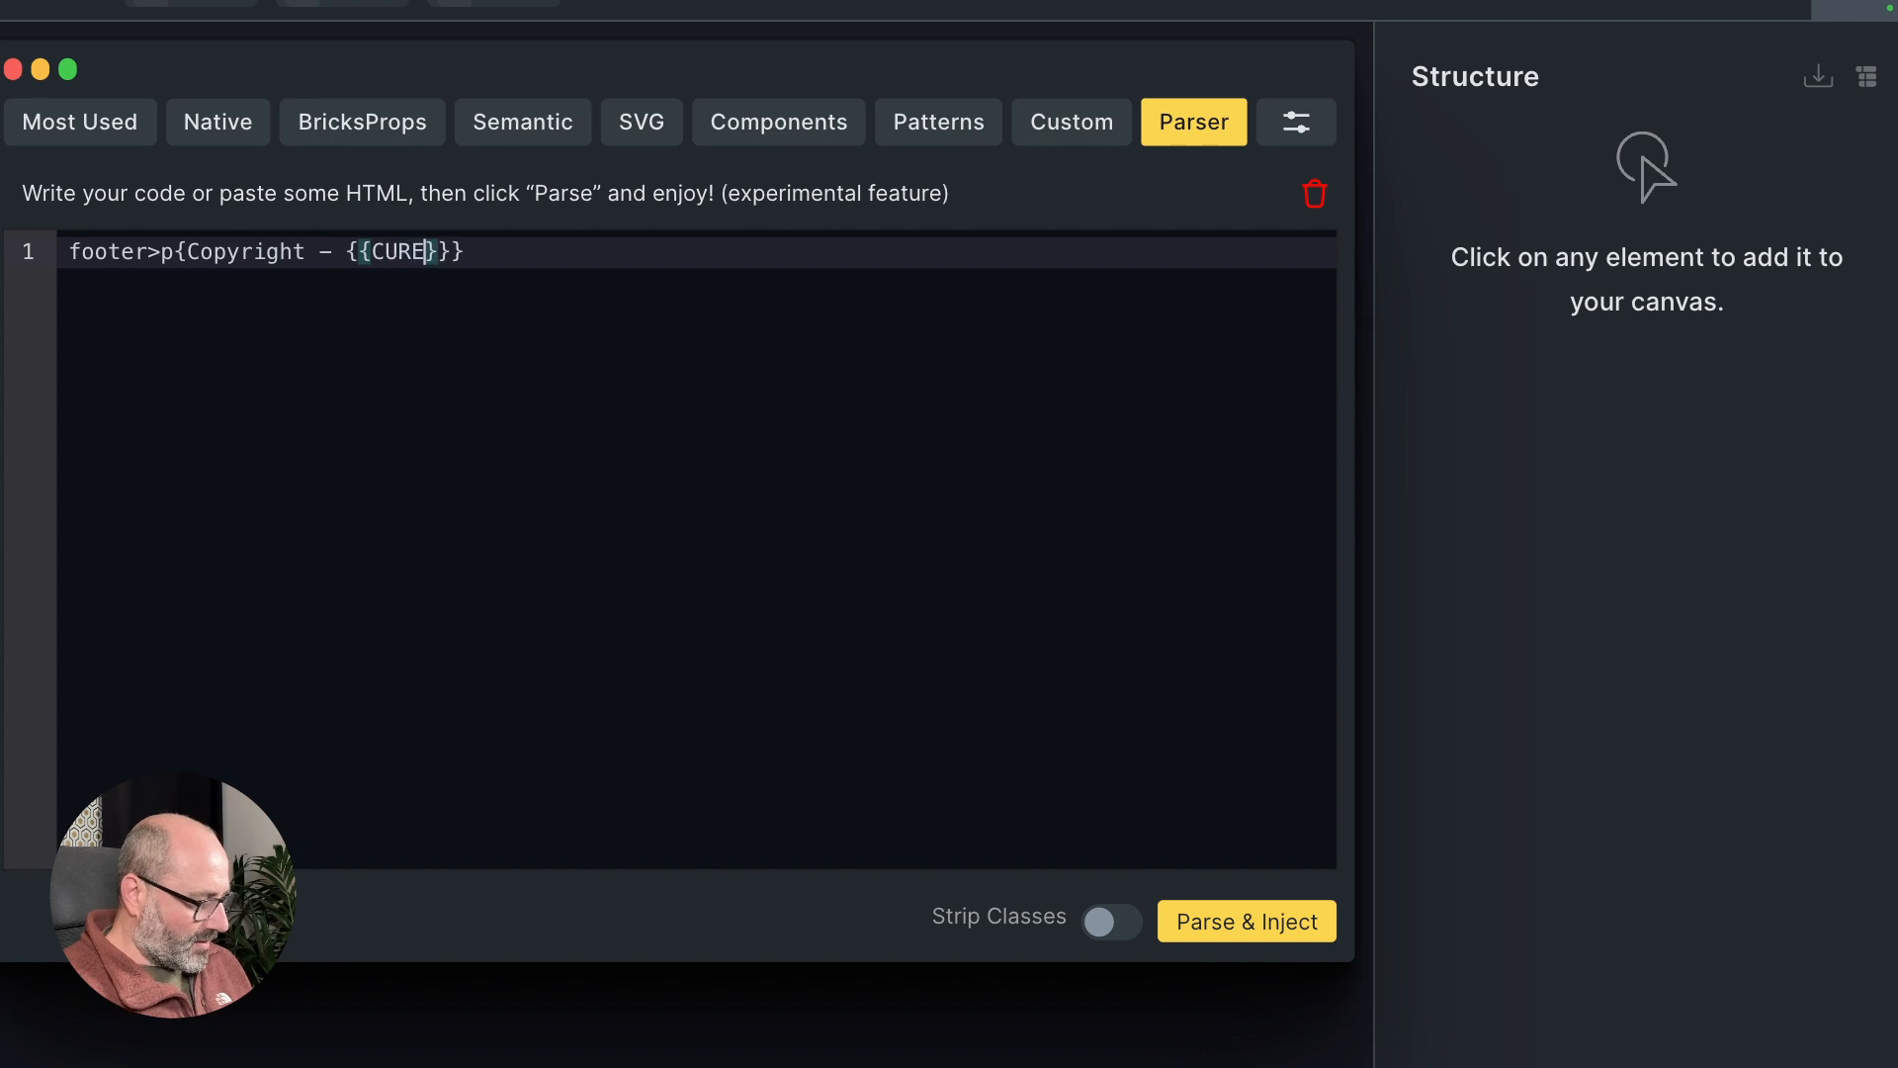
type("EAR}} ")
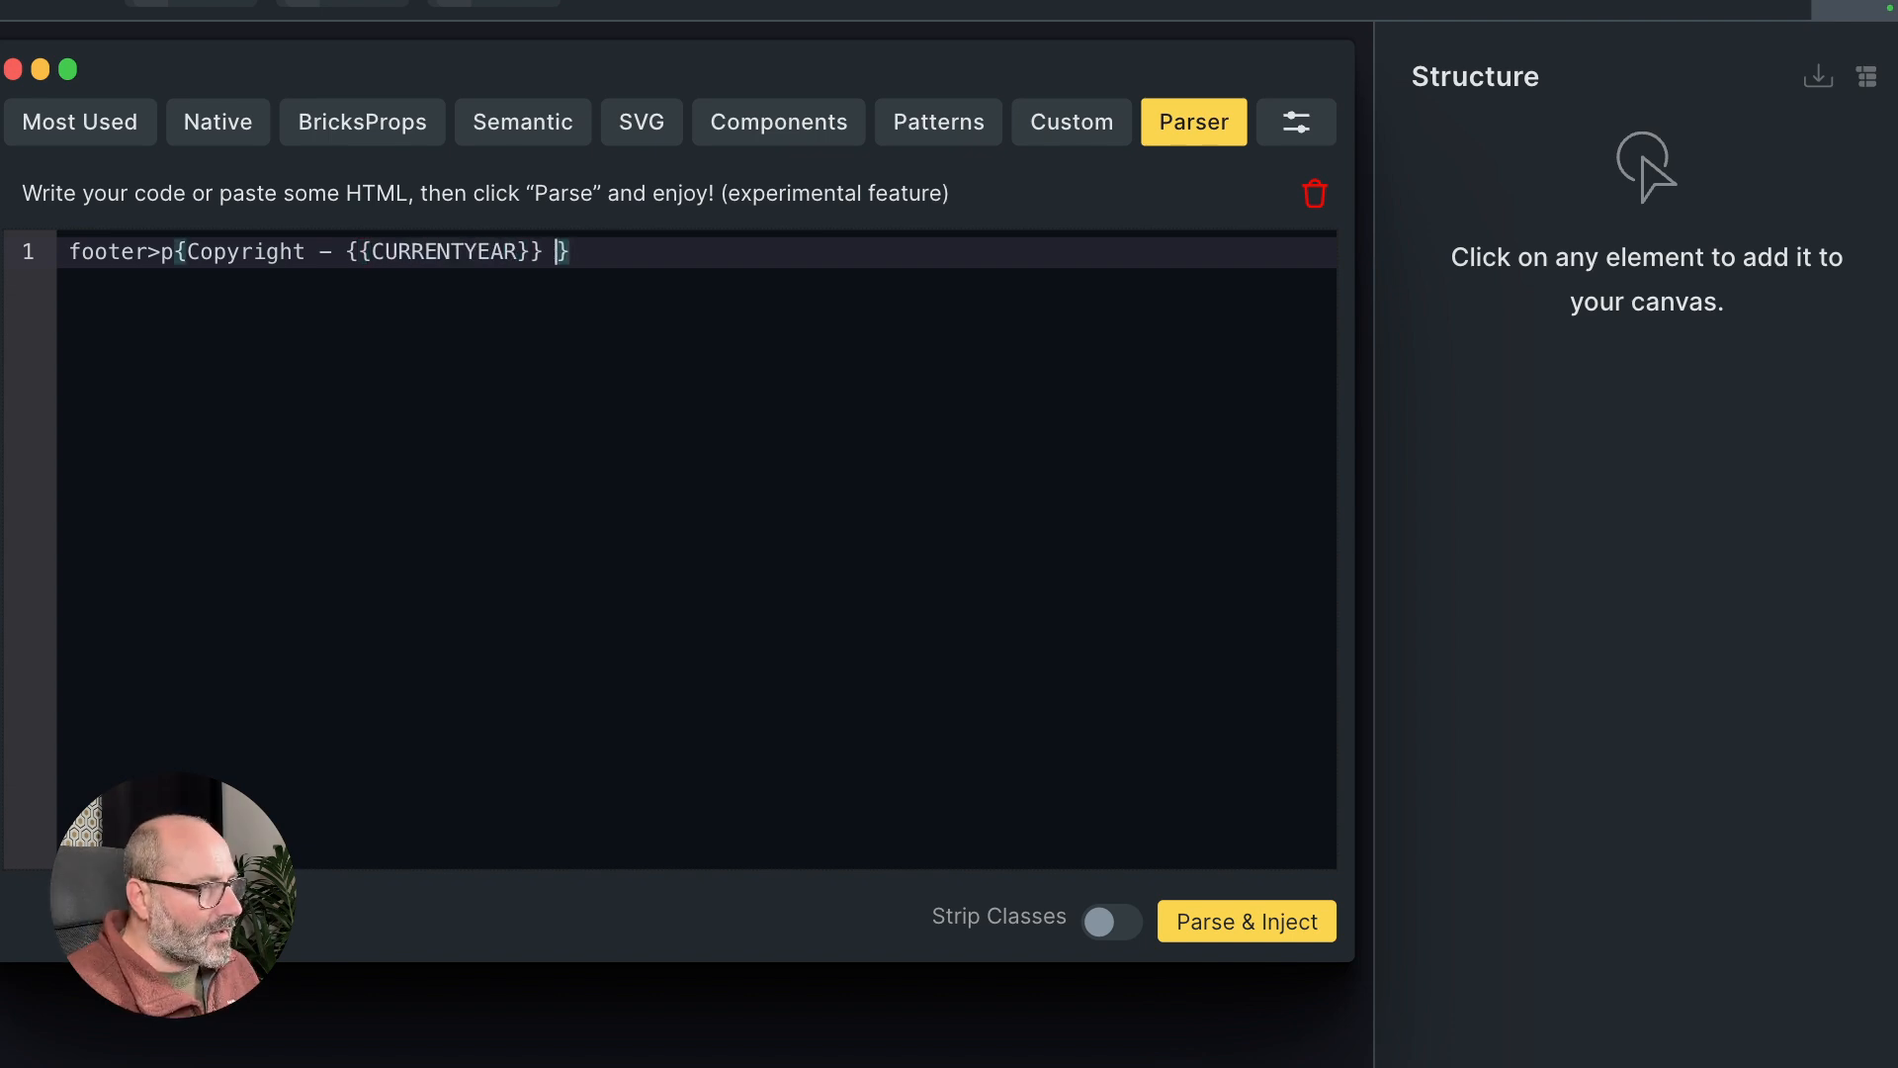
Extend the p text content after the current year placeholder with a dash and the dynamic tag {site_title}
type("- ")
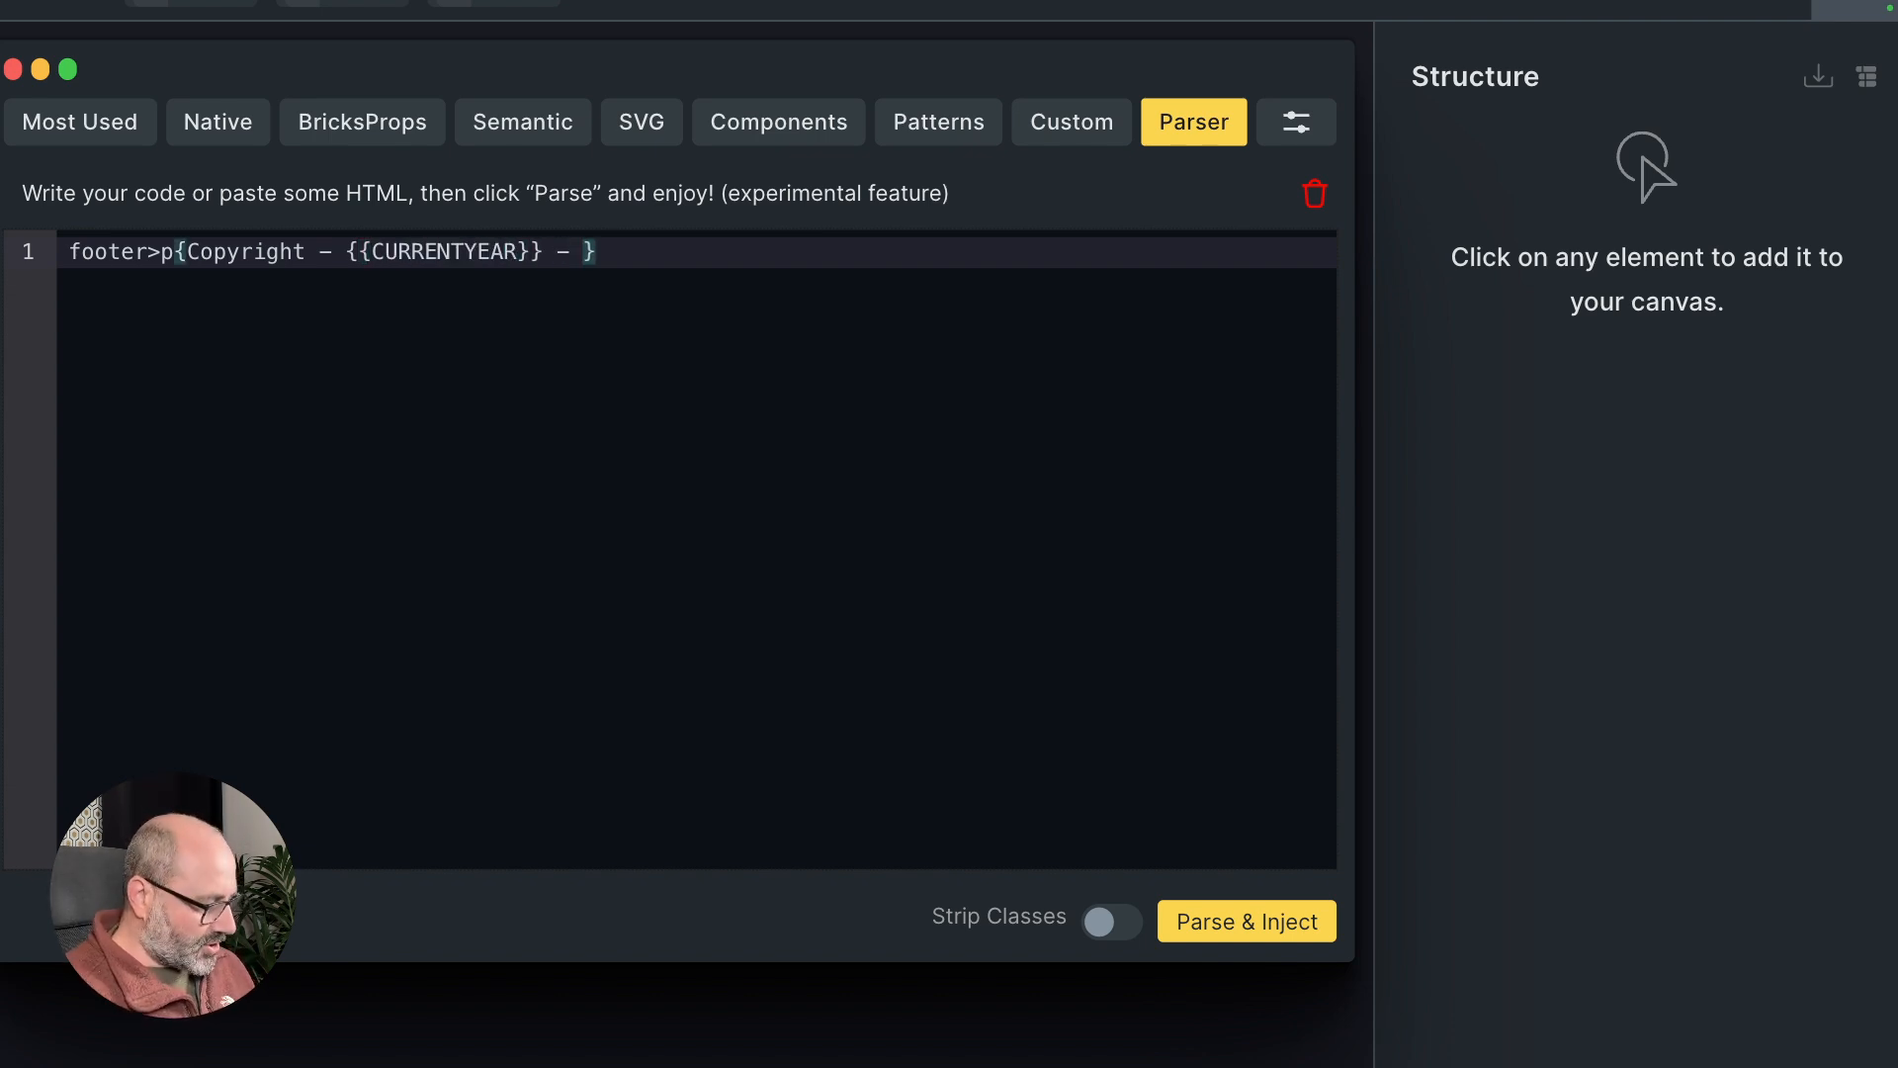
type("{")
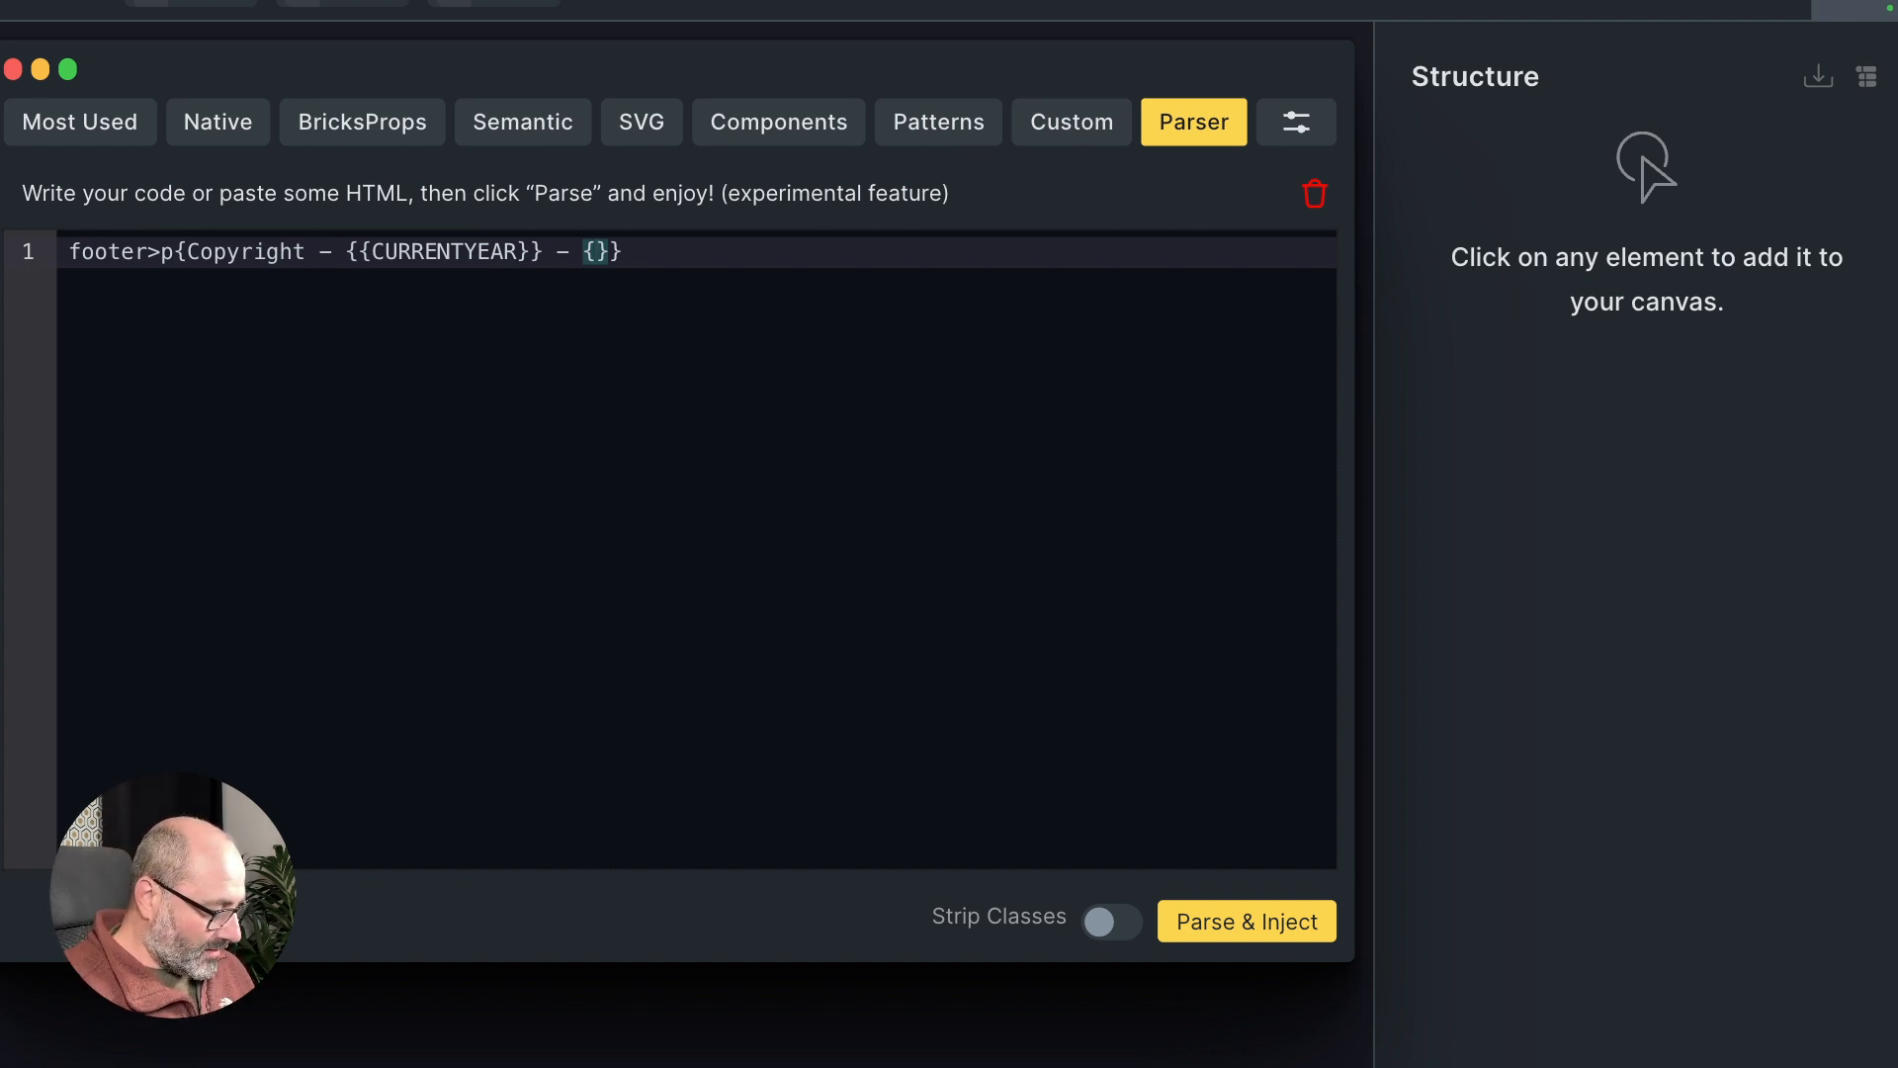
type("site_na")
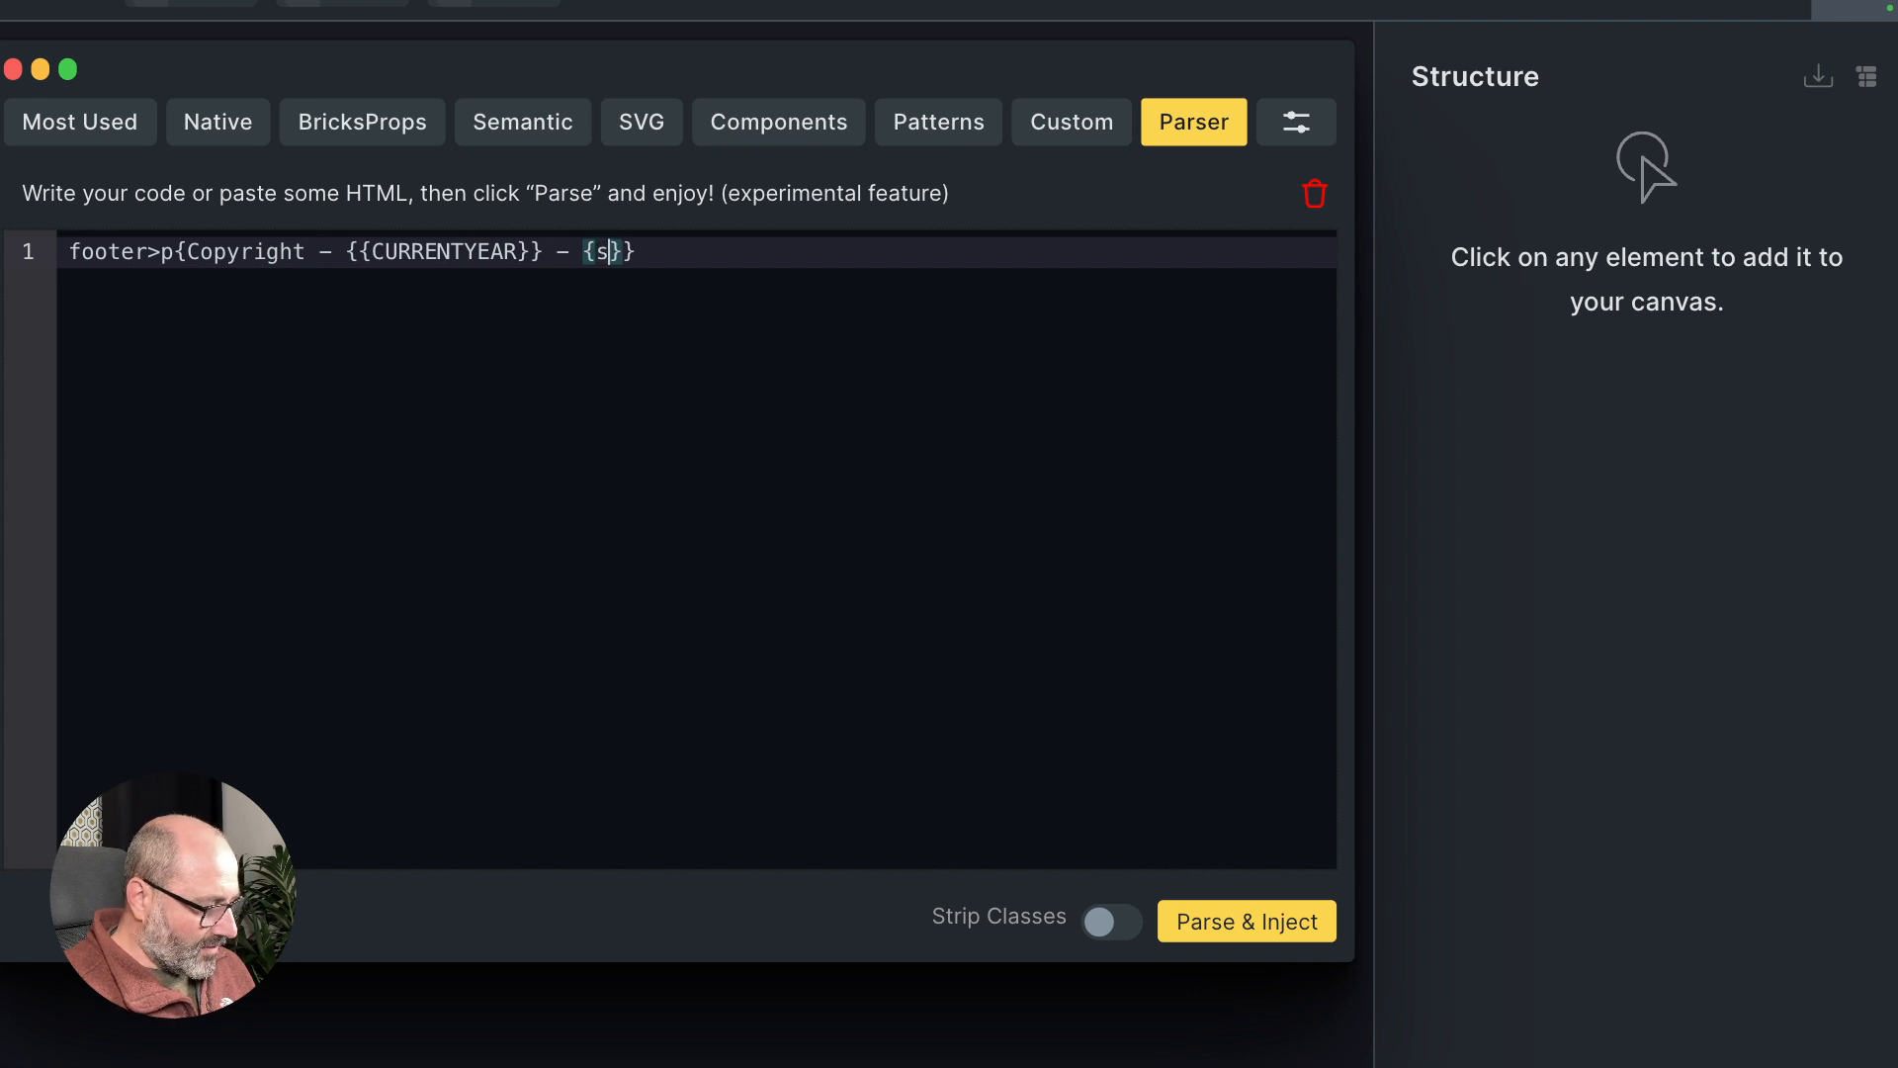
type("me")
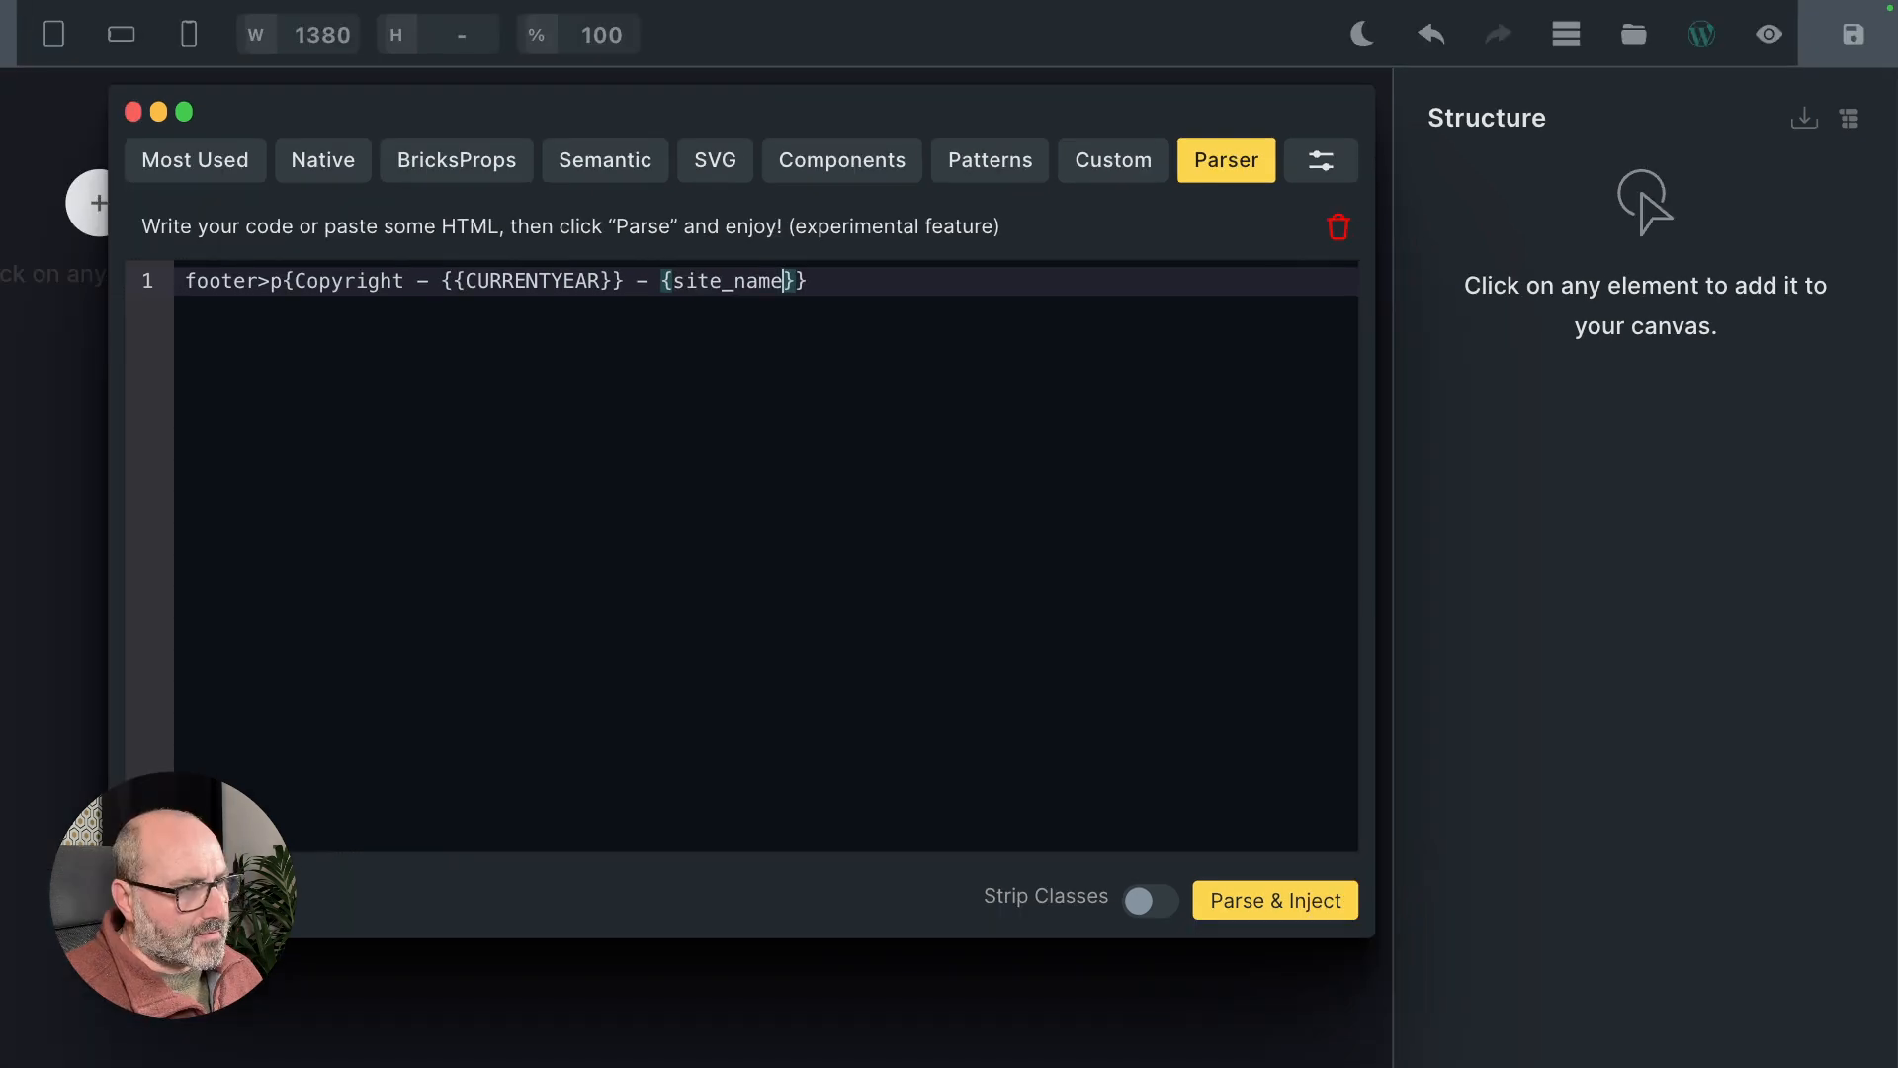
key("BackSpace")
key("BackSpace")
key("BackSpace")
key("BackSpace")
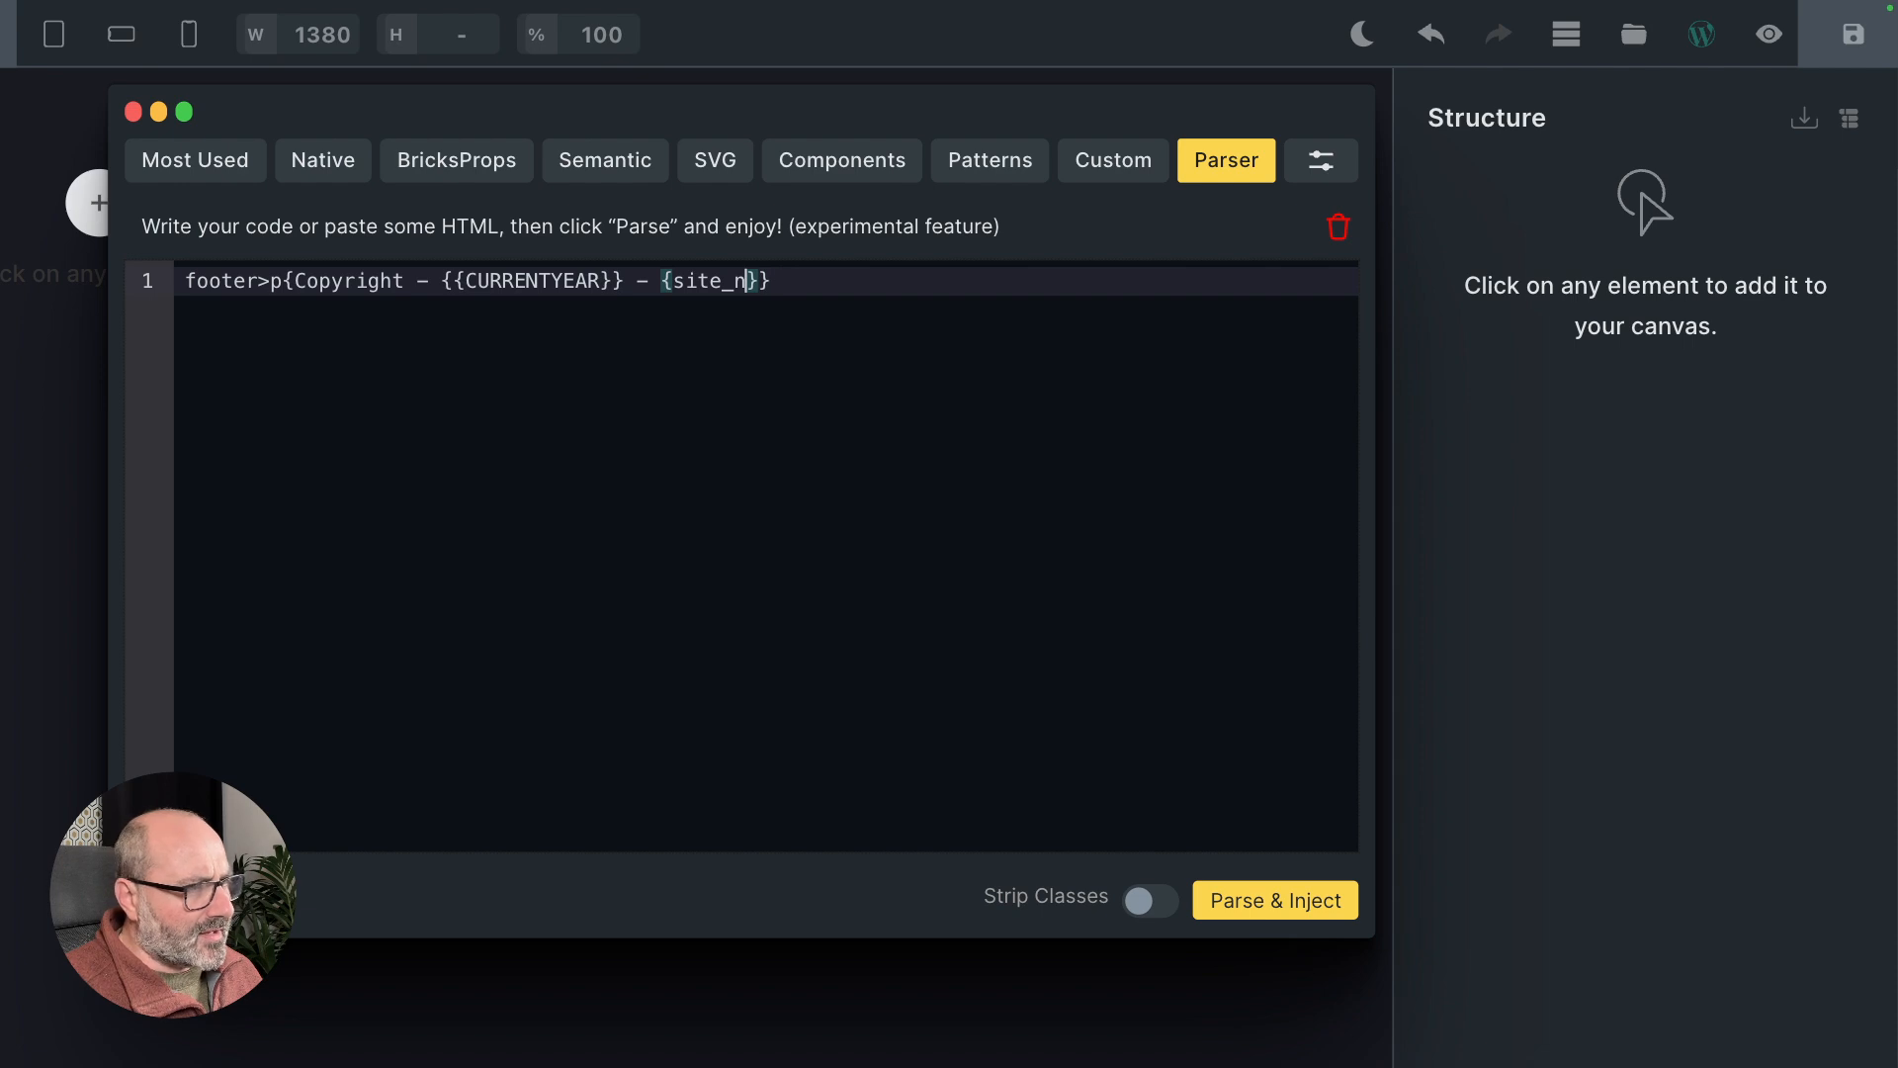
type("title")
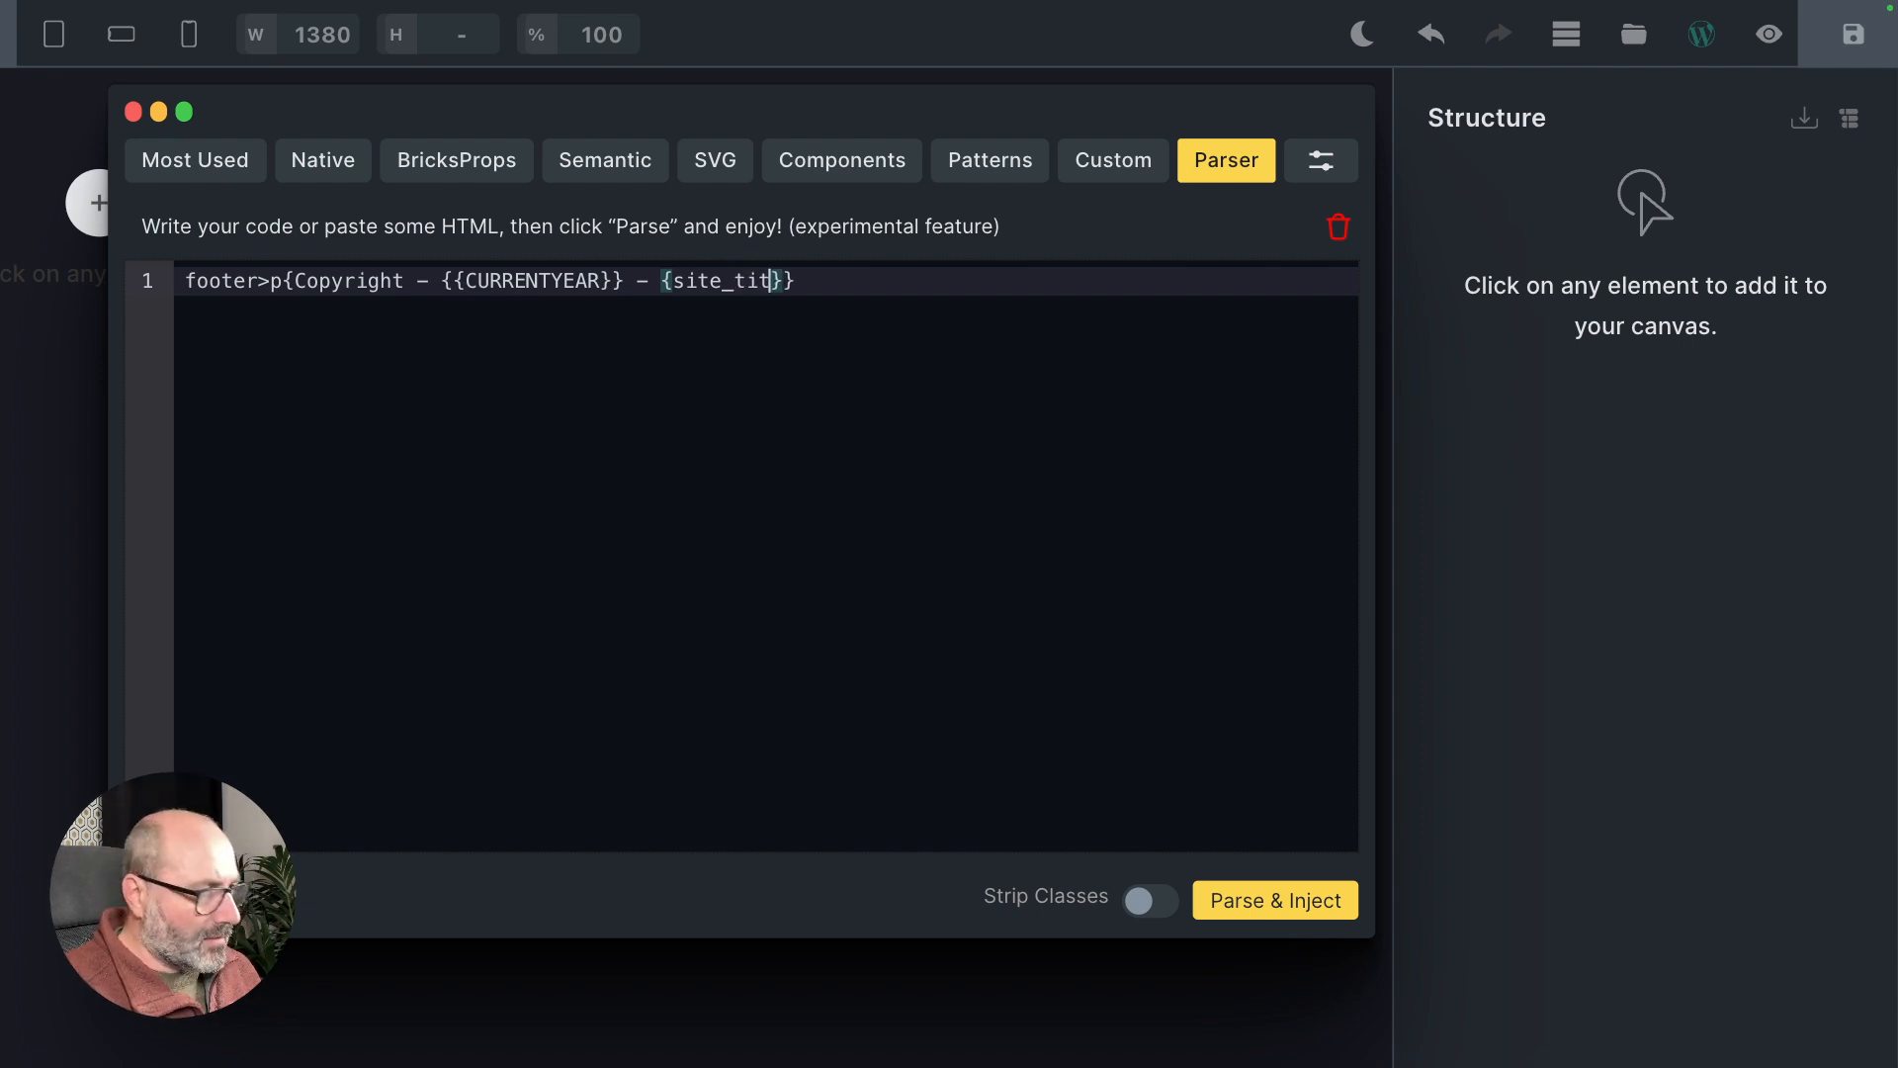
key("Right")
key("Right")
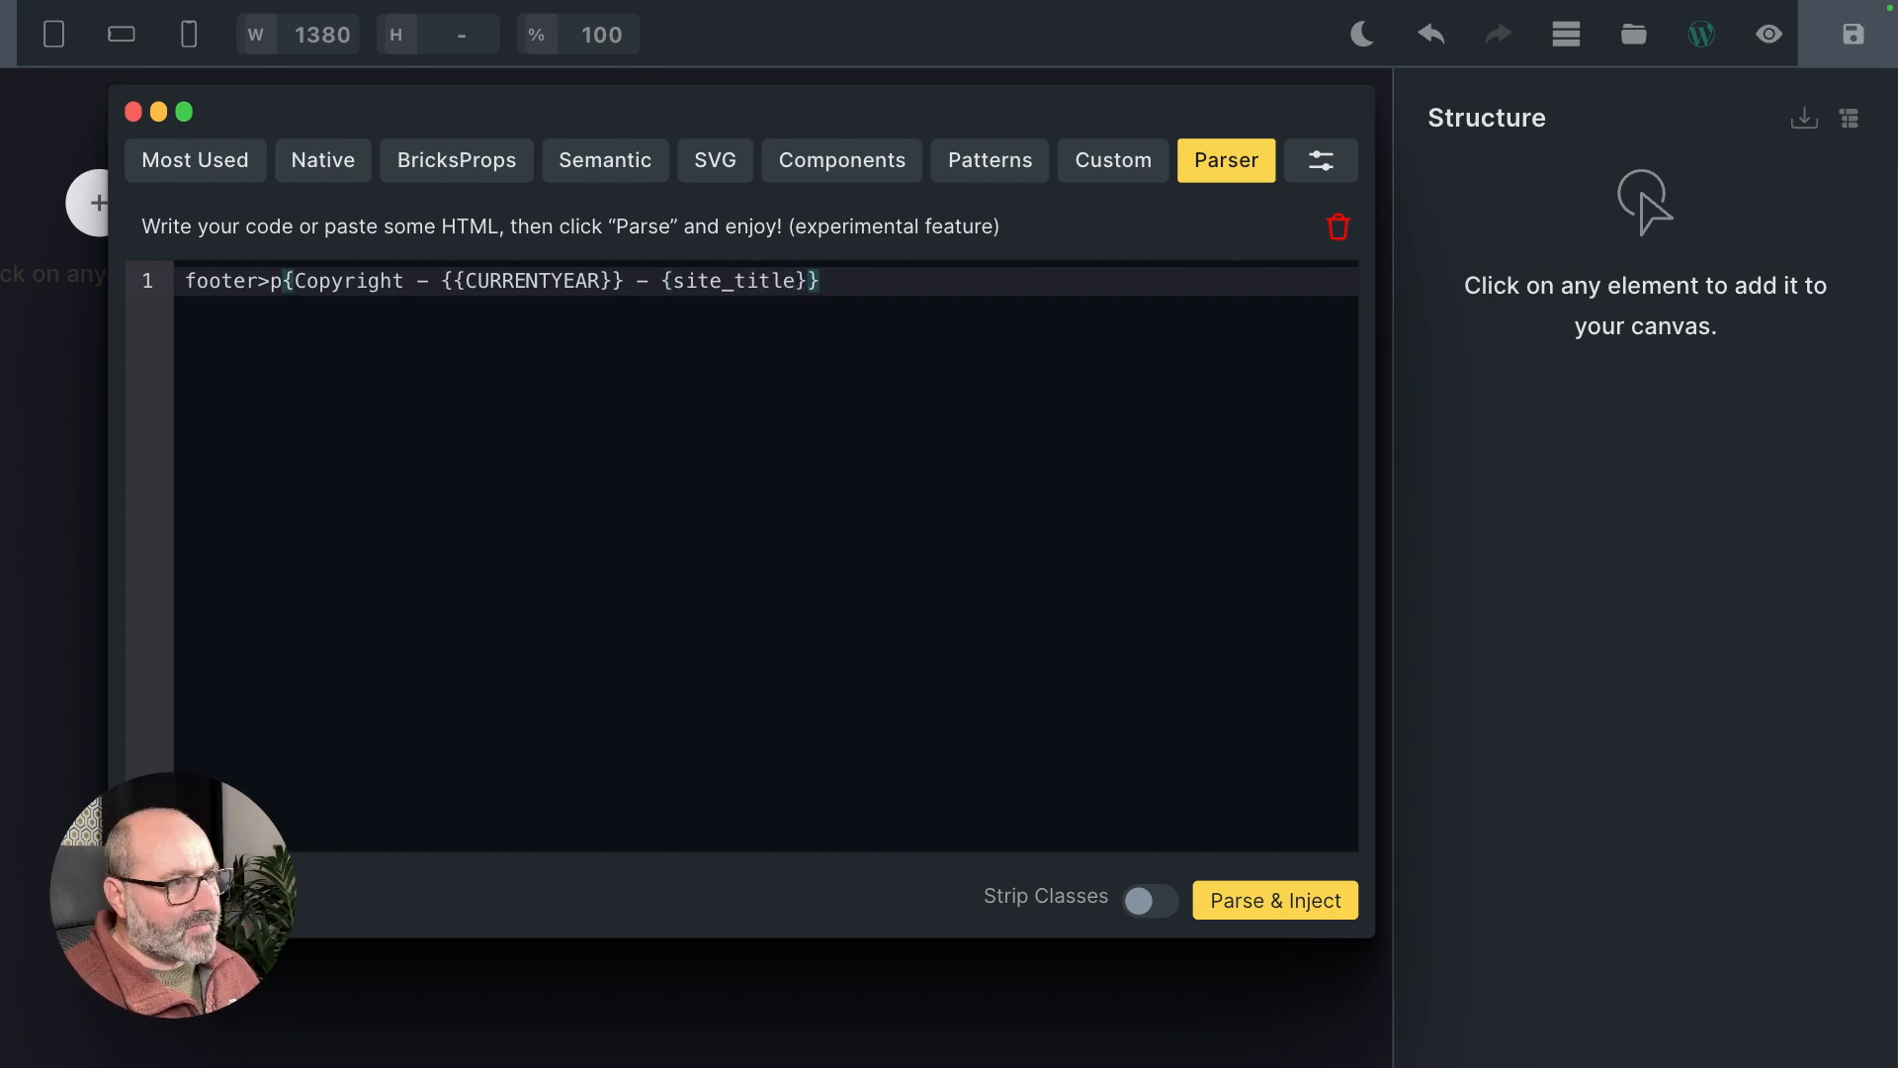
Expand the footer shorthand into HTML, and parse and inject it to view the copyright line on the page
key("Tab")
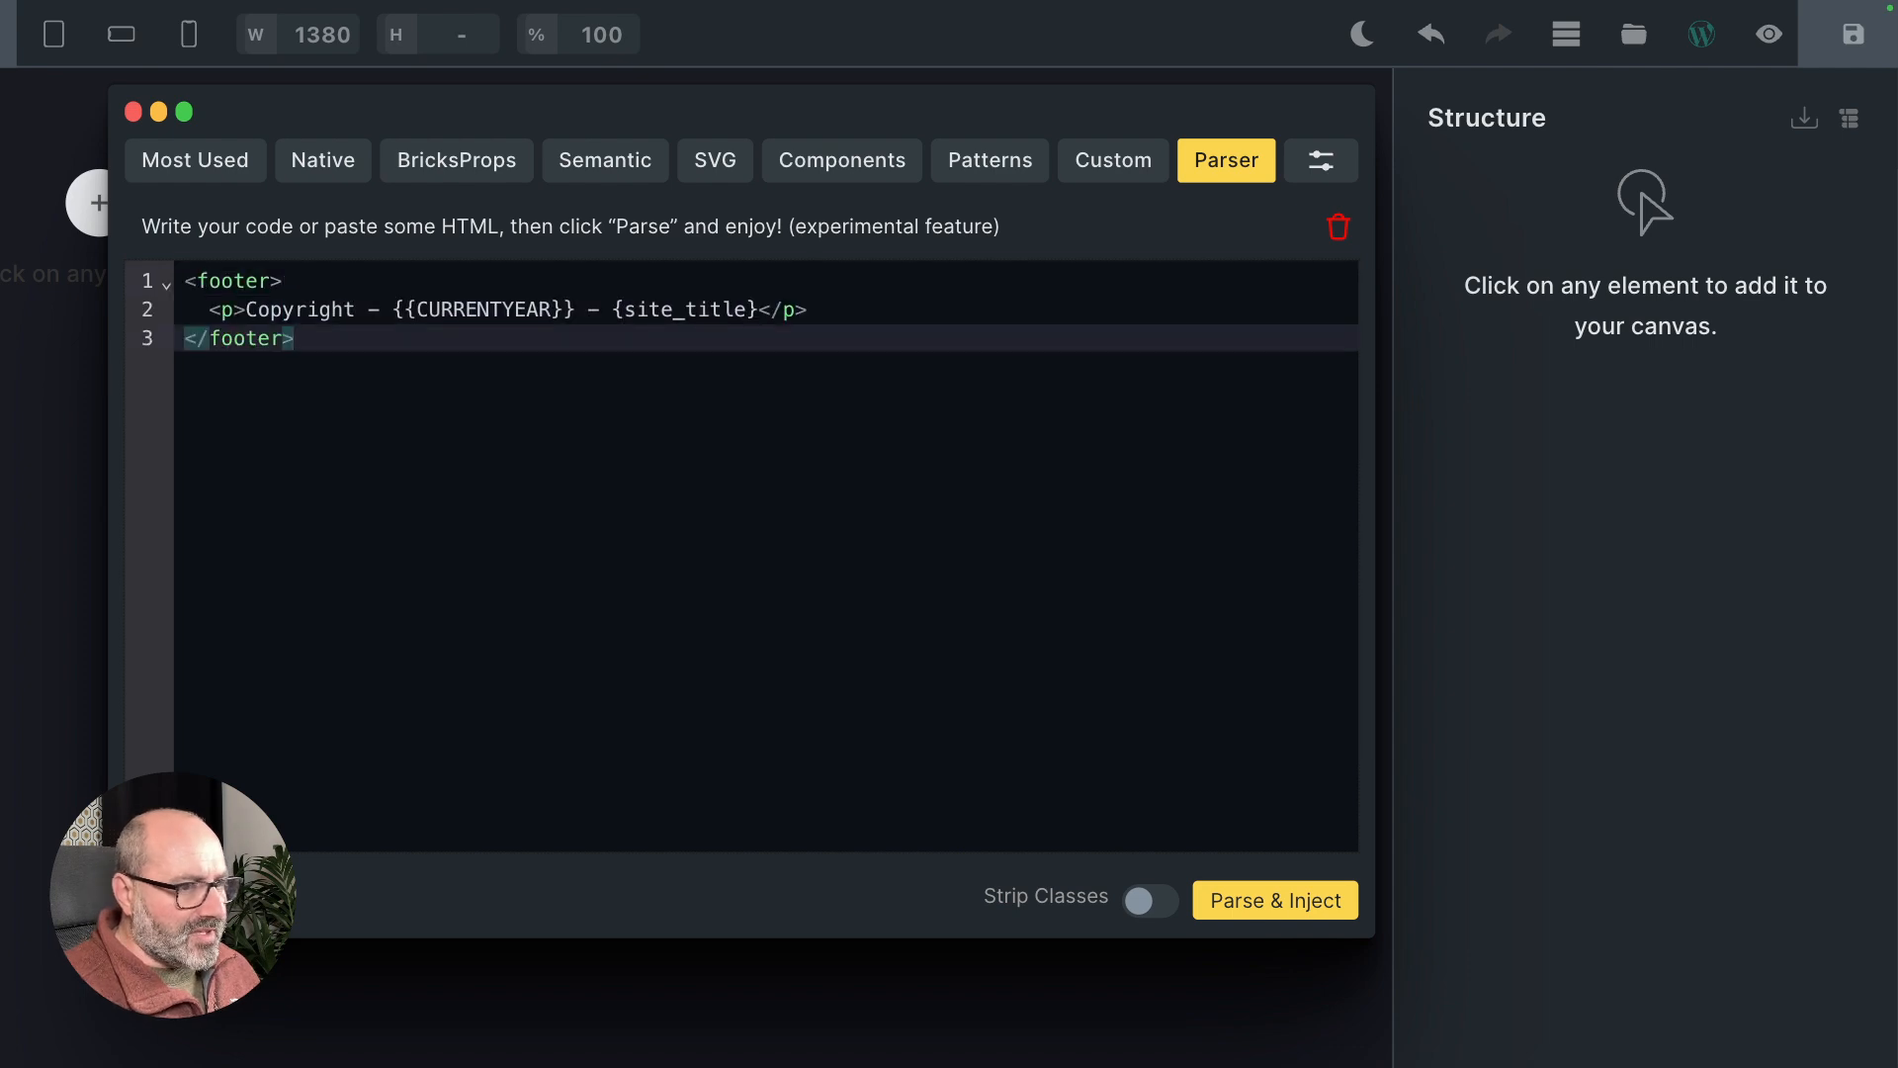
left_click(1239, 903)
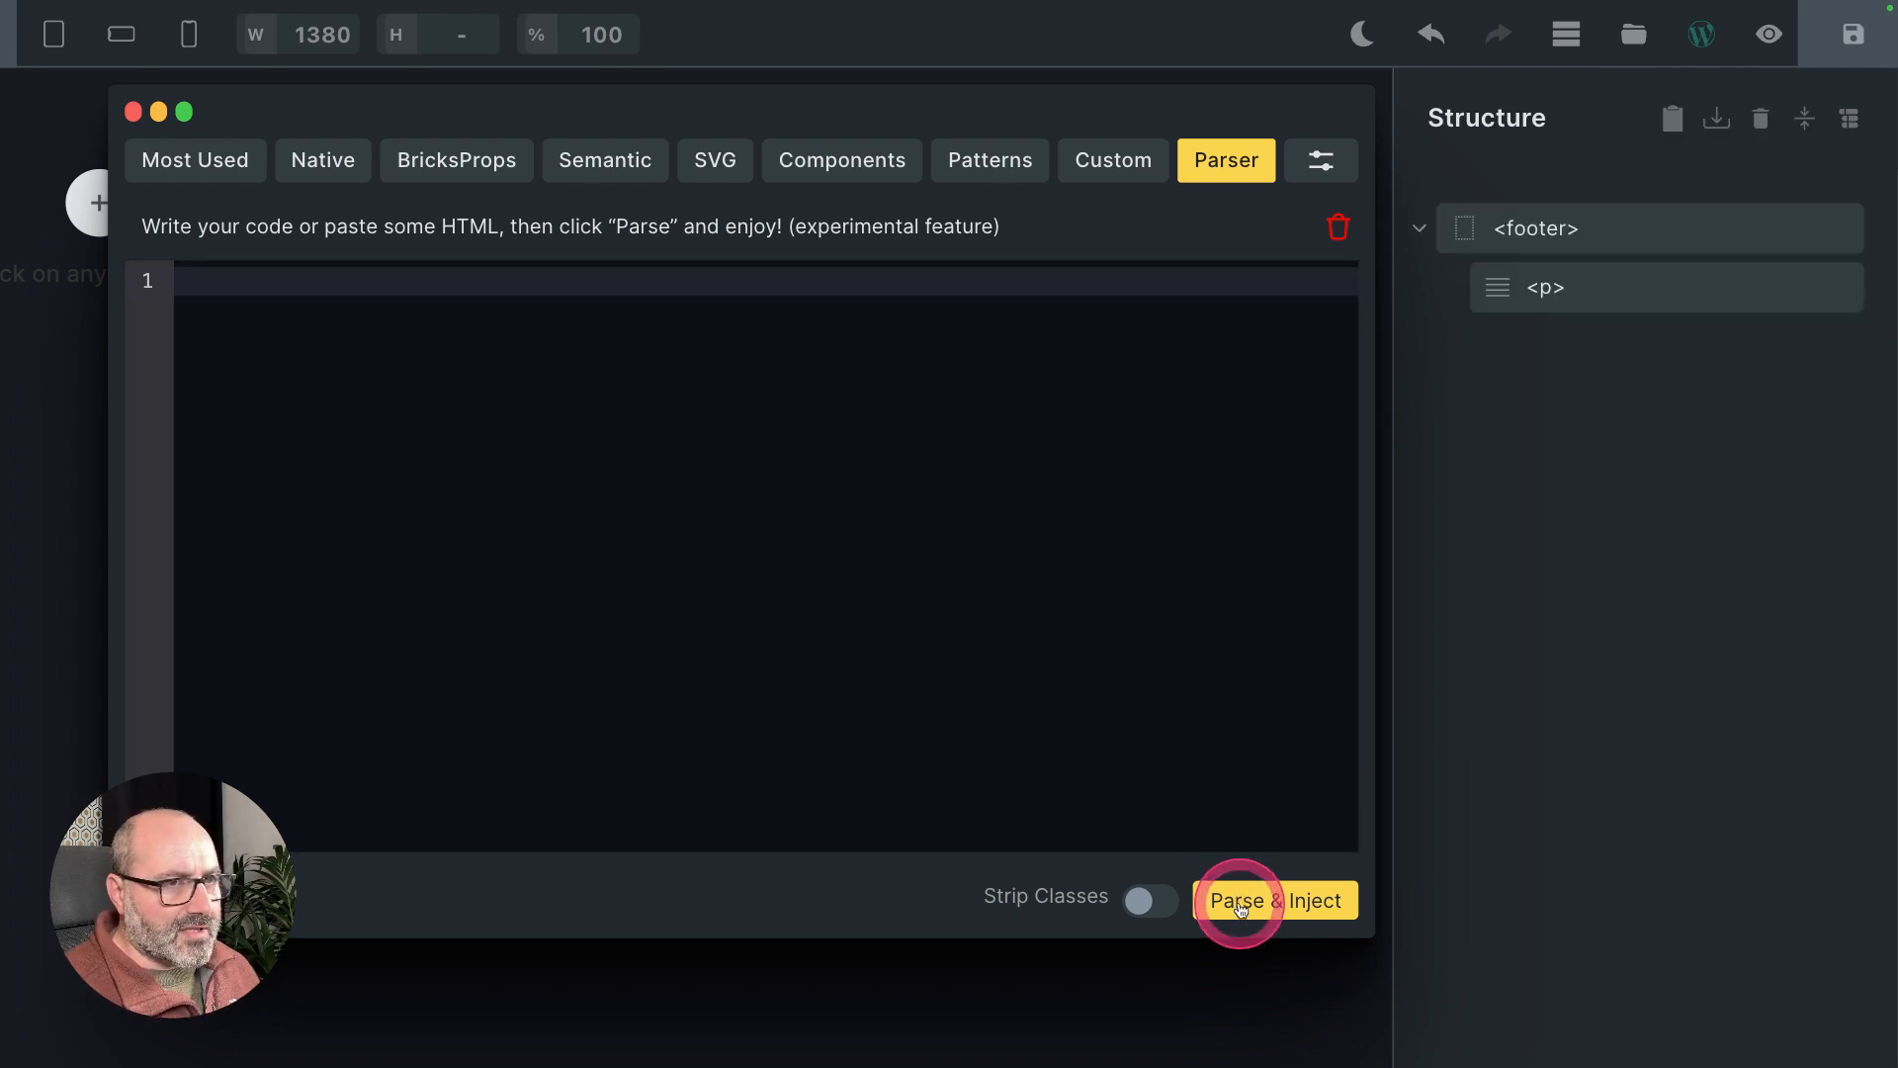
left_click(1585, 390)
left_click(1342, 387)
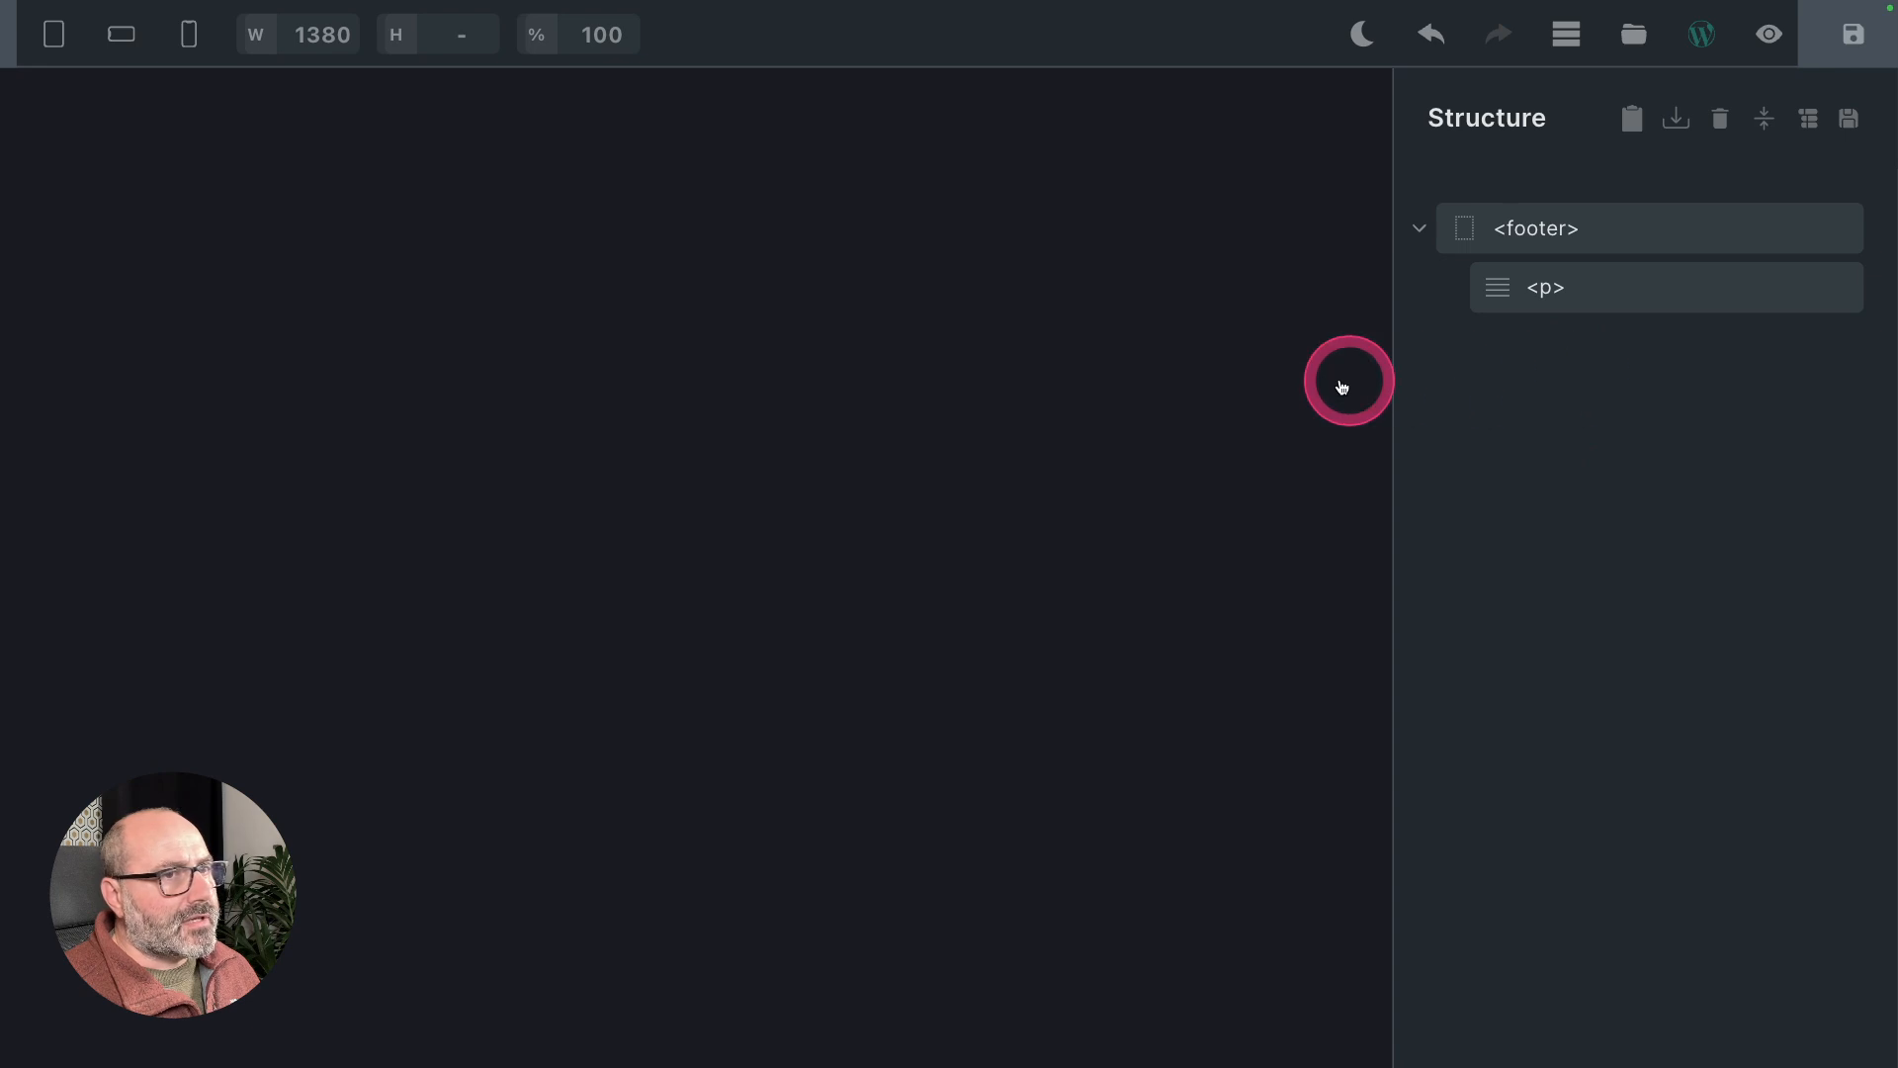
scroll(1341, 386, "down", 3)
scroll(1342, 386, "down", 3)
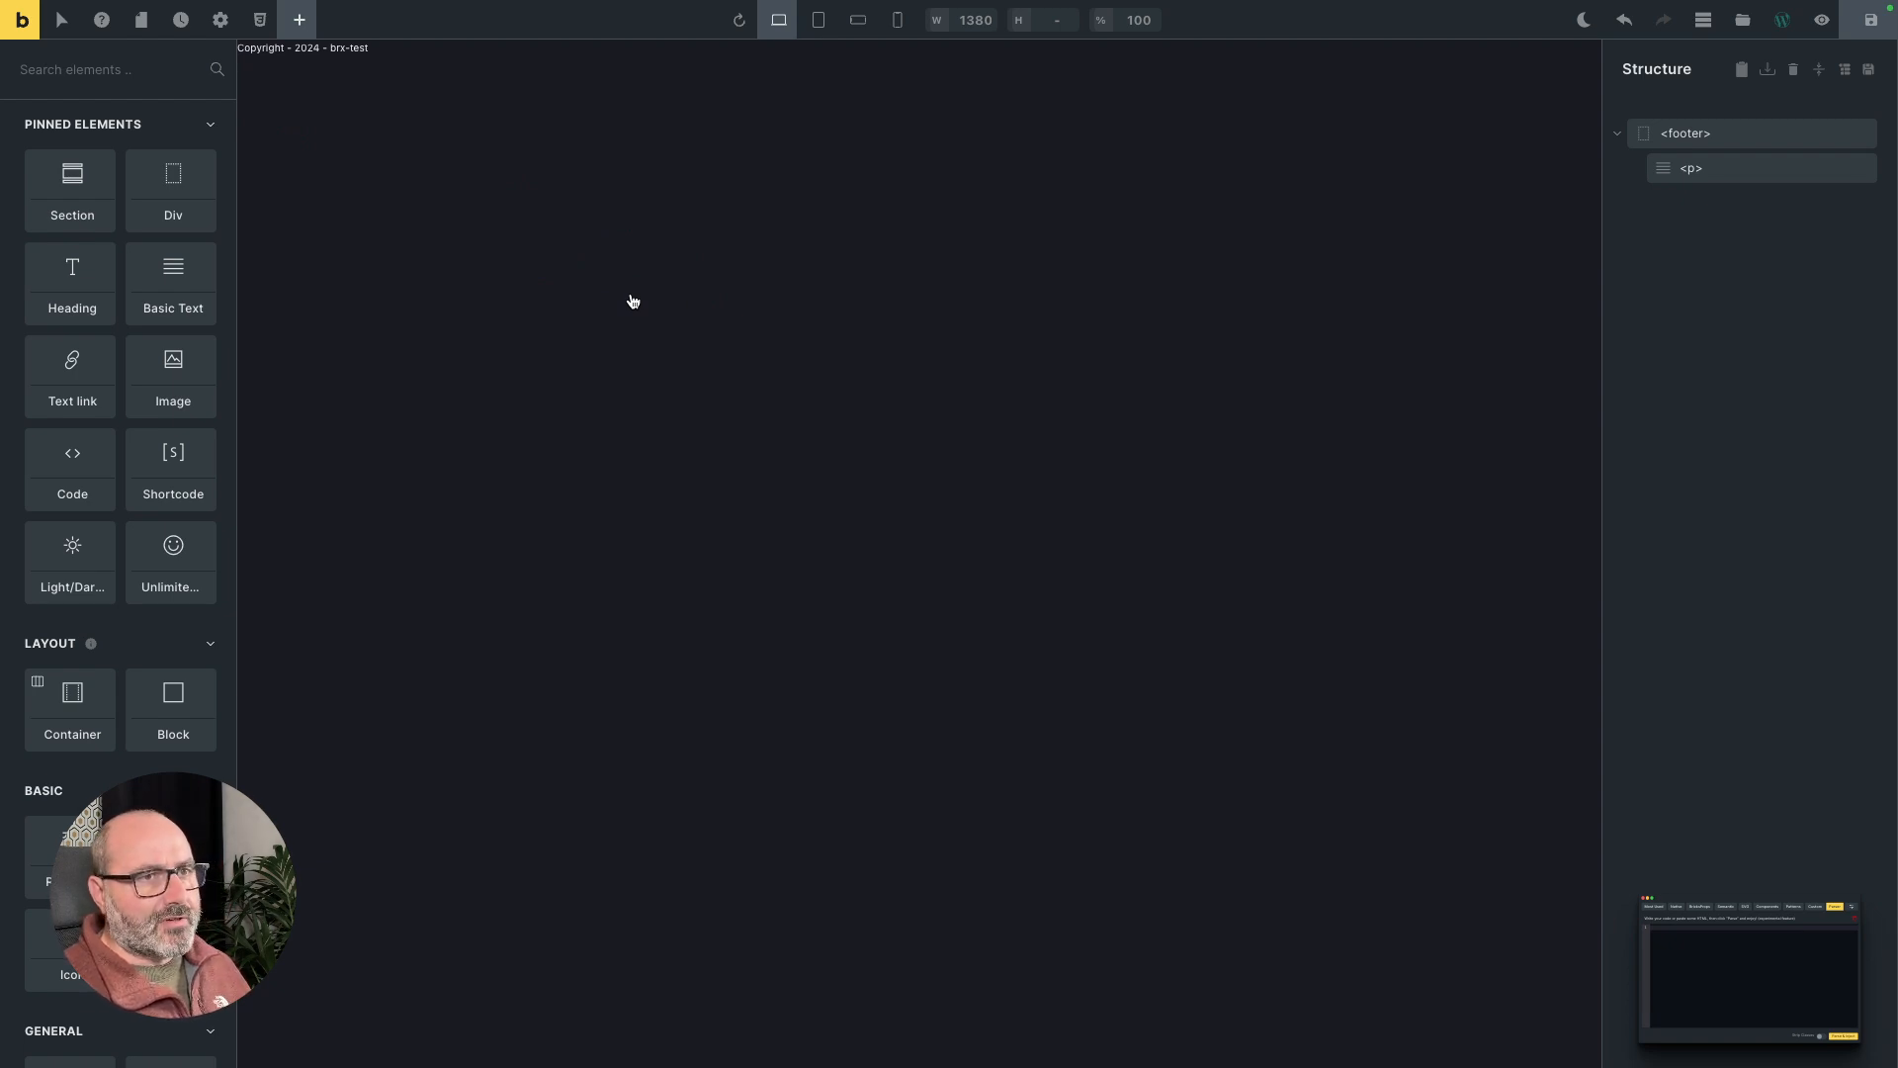
Bring back the minimized parser window, remove the footer from the page and place the cursor in the empty editor
left_click(1830, 996)
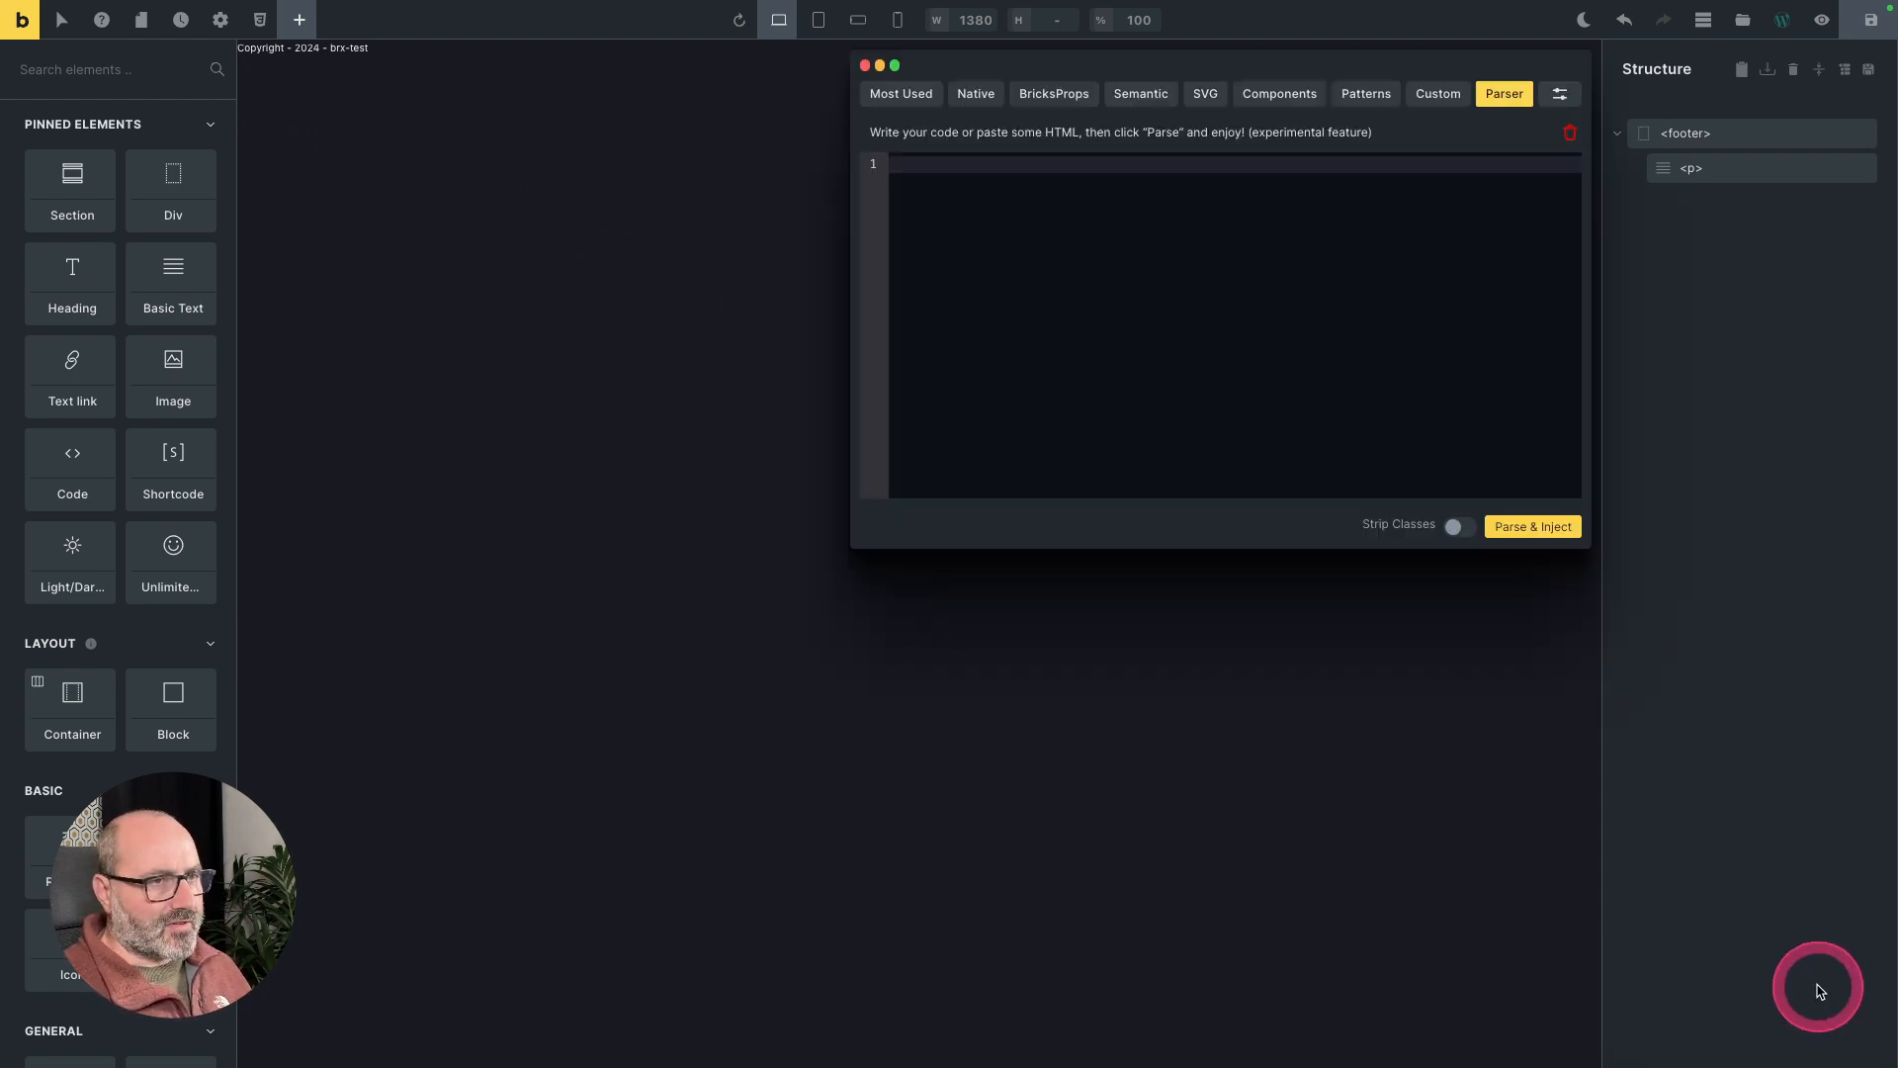
left_click(1127, 283)
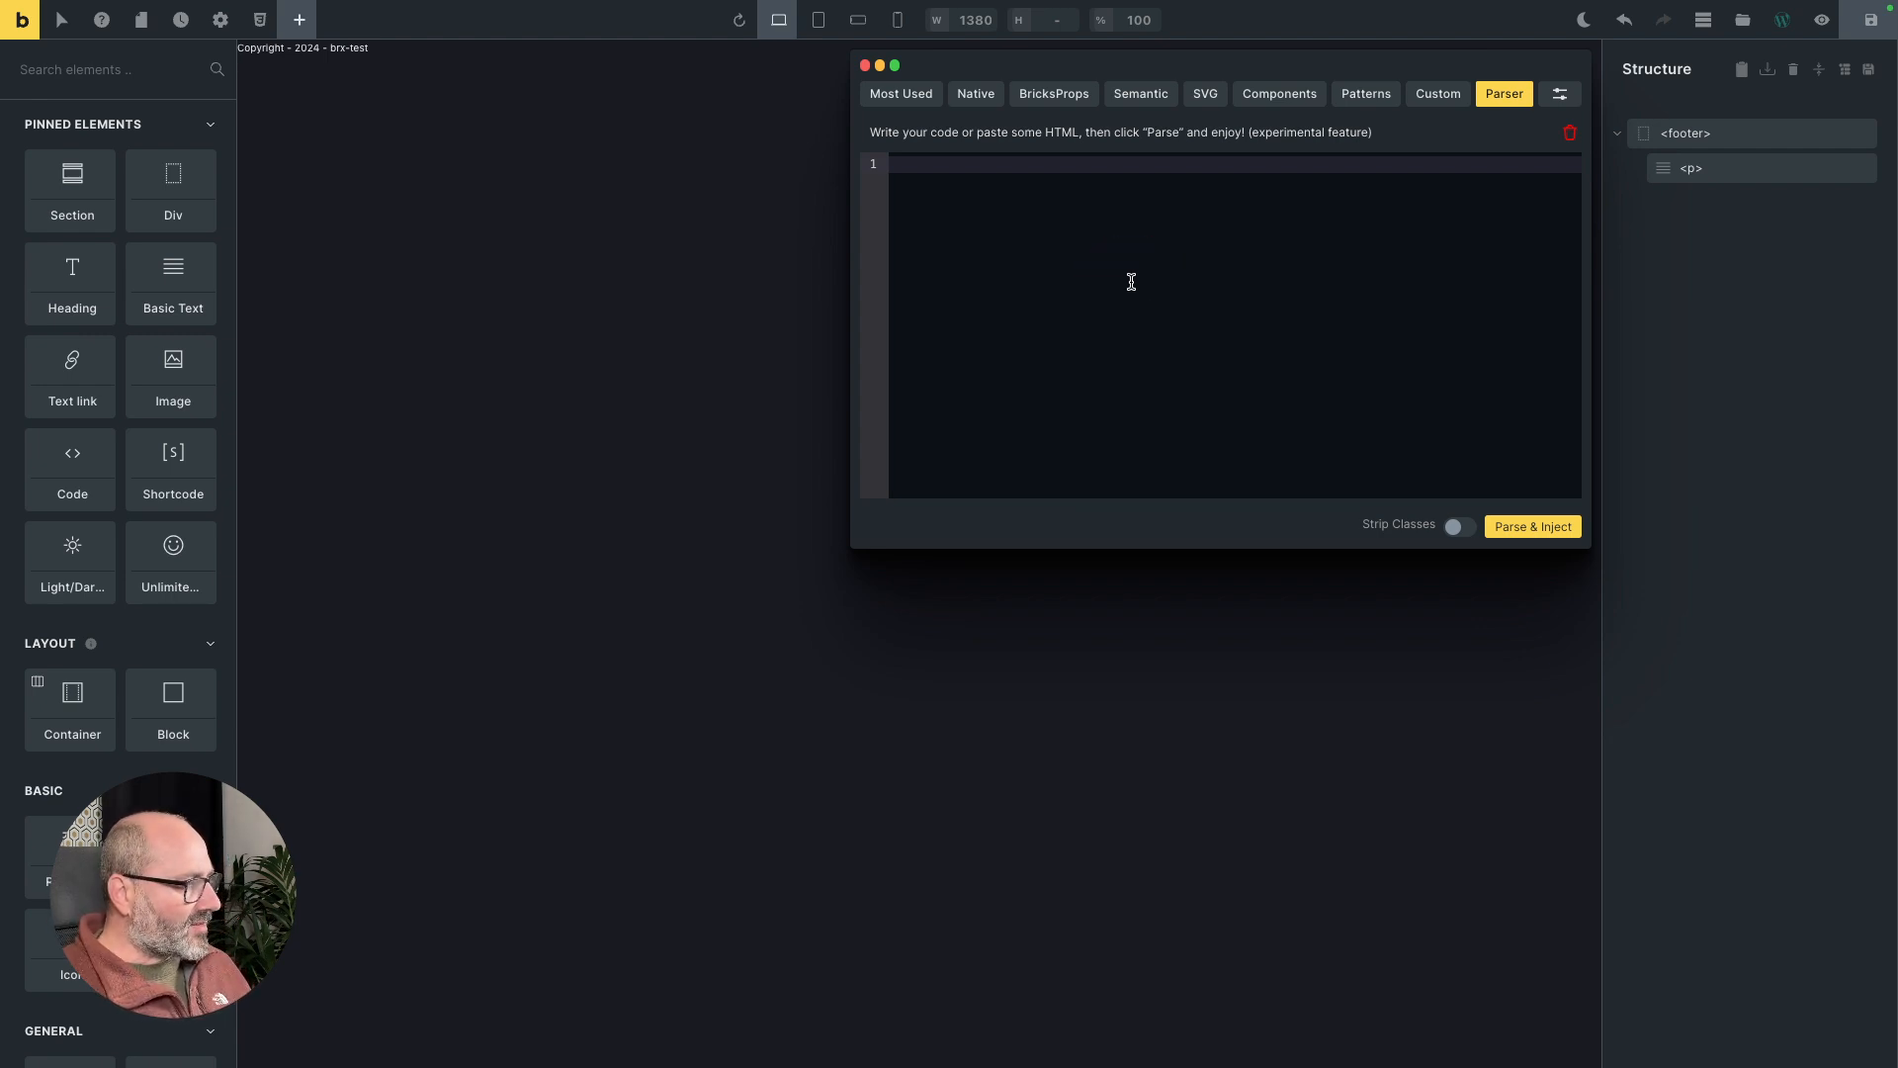
left_click(1129, 282)
left_click(1363, 225)
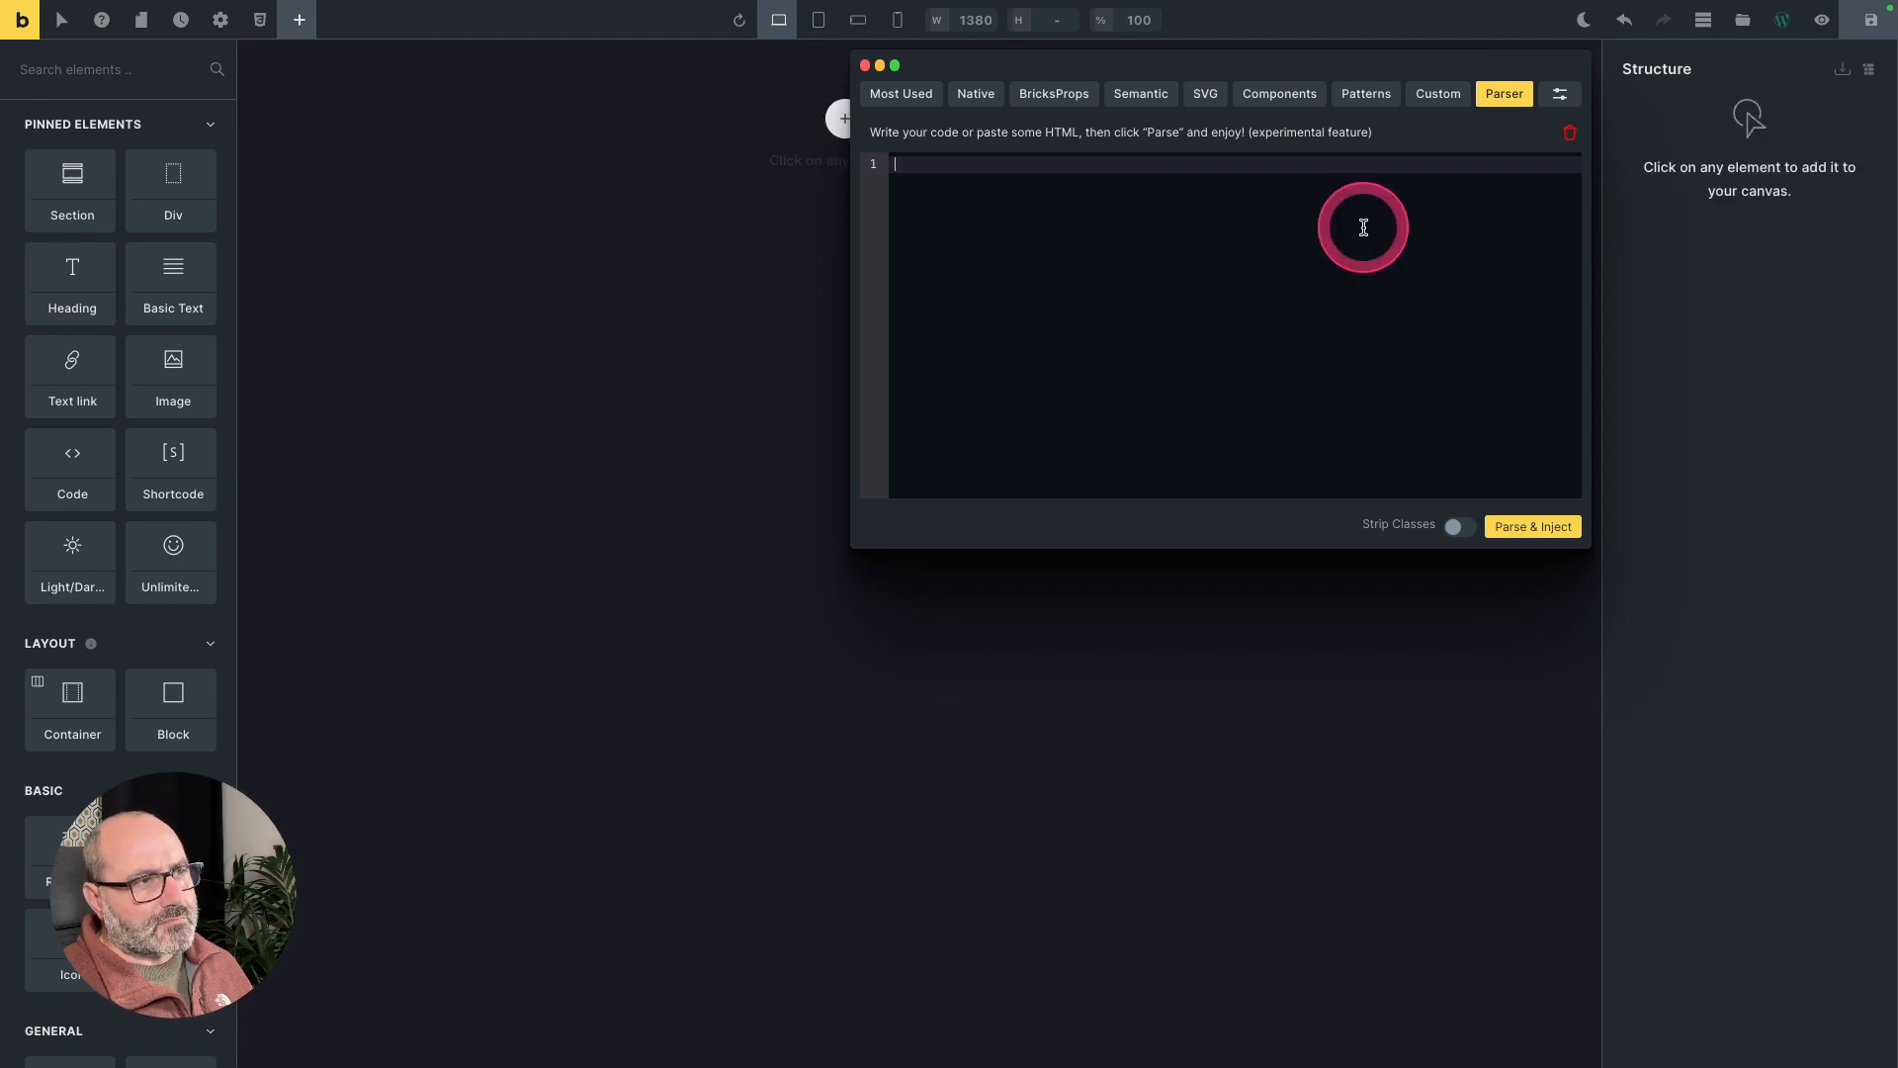
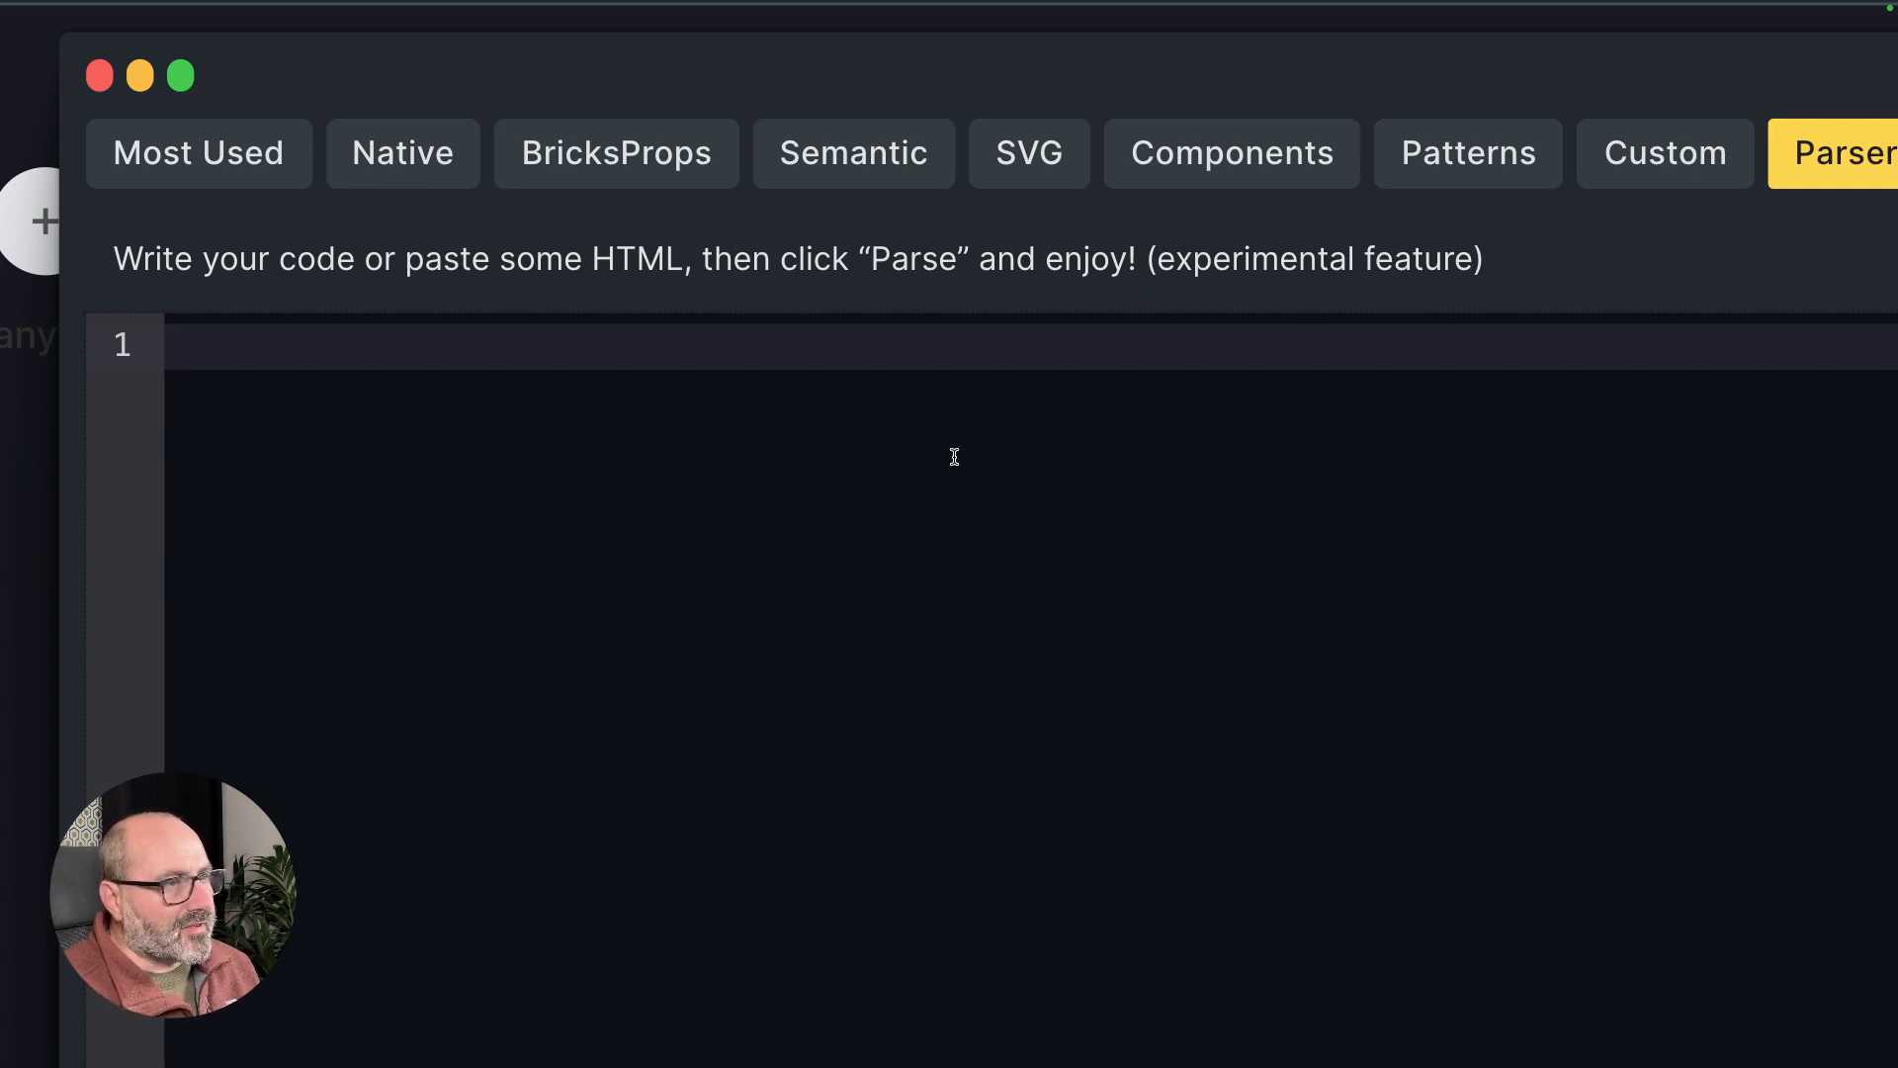
left_click(1149, 452)
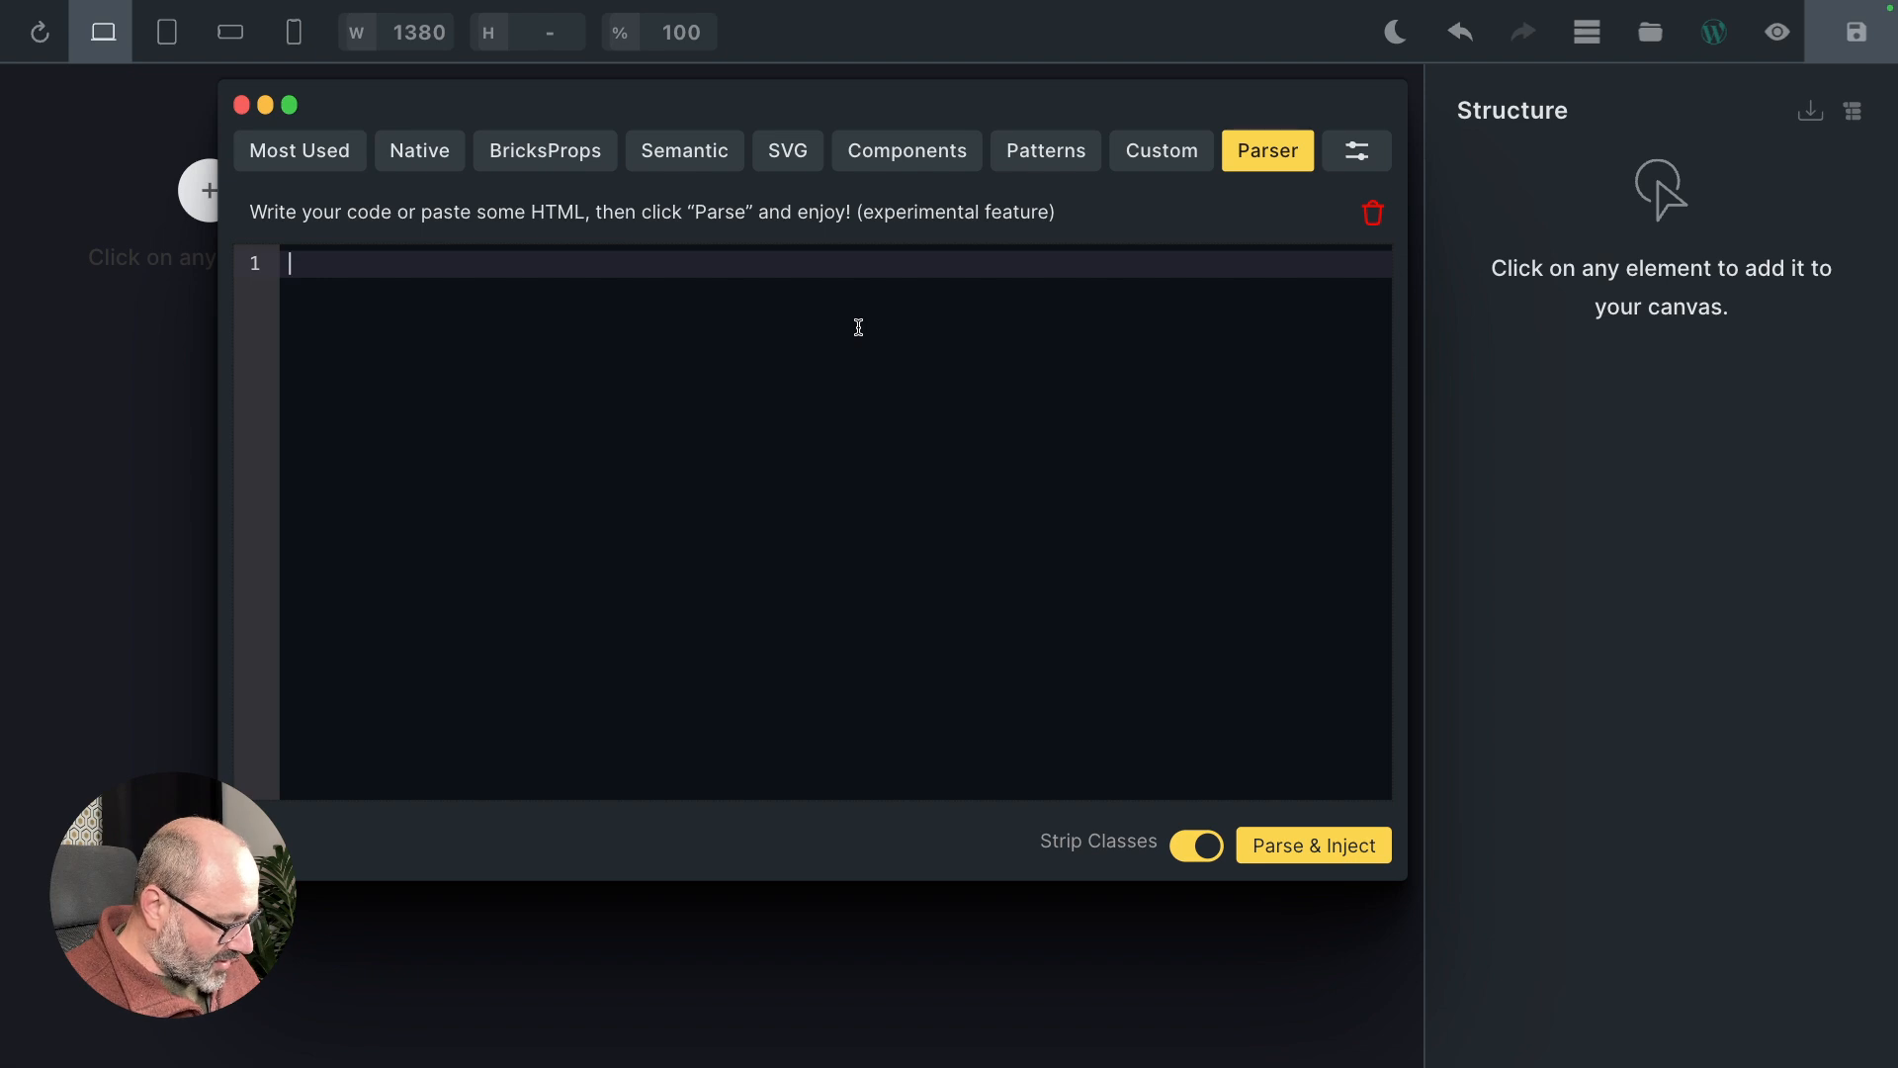
type("<section[a")
key("super+a")
key("BackSpace")
Write an opening section tag in the parser editor with its aria-labelledby attribute set to my-heading
type("<")
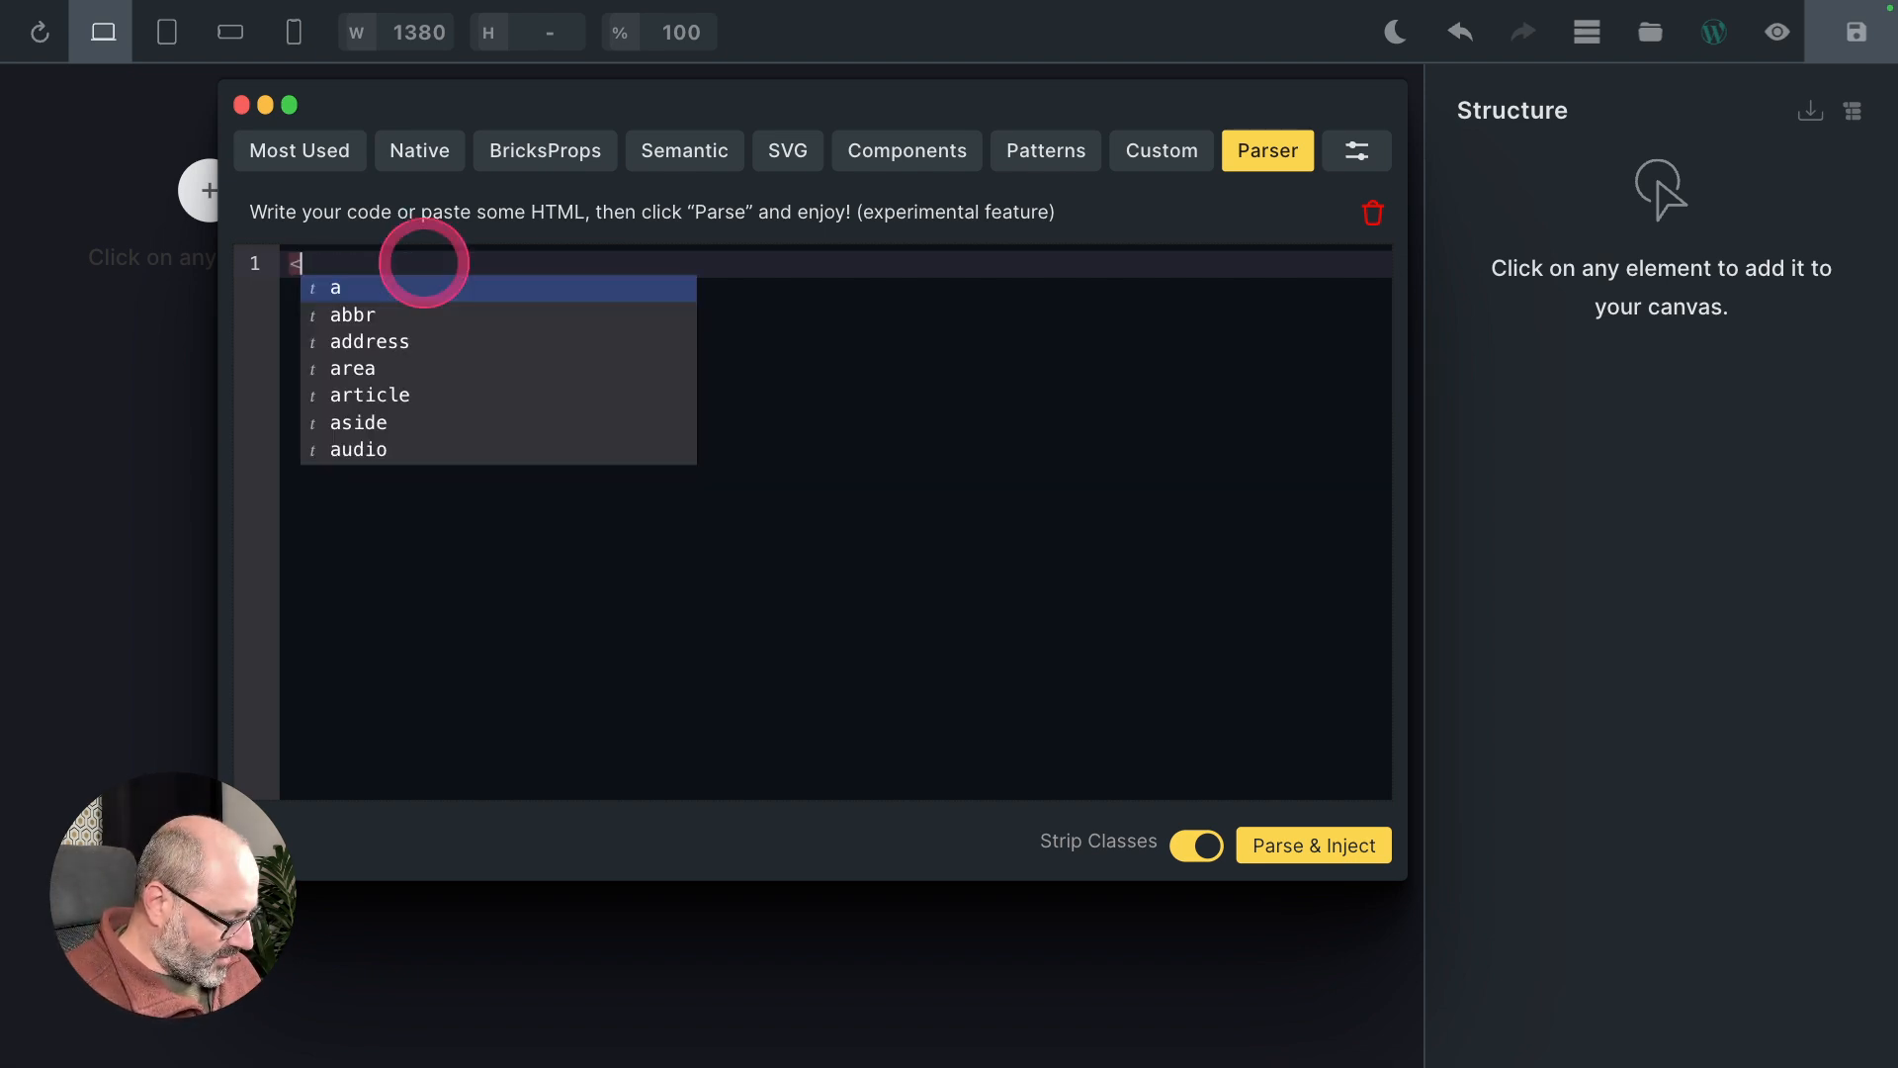
type("section aria")
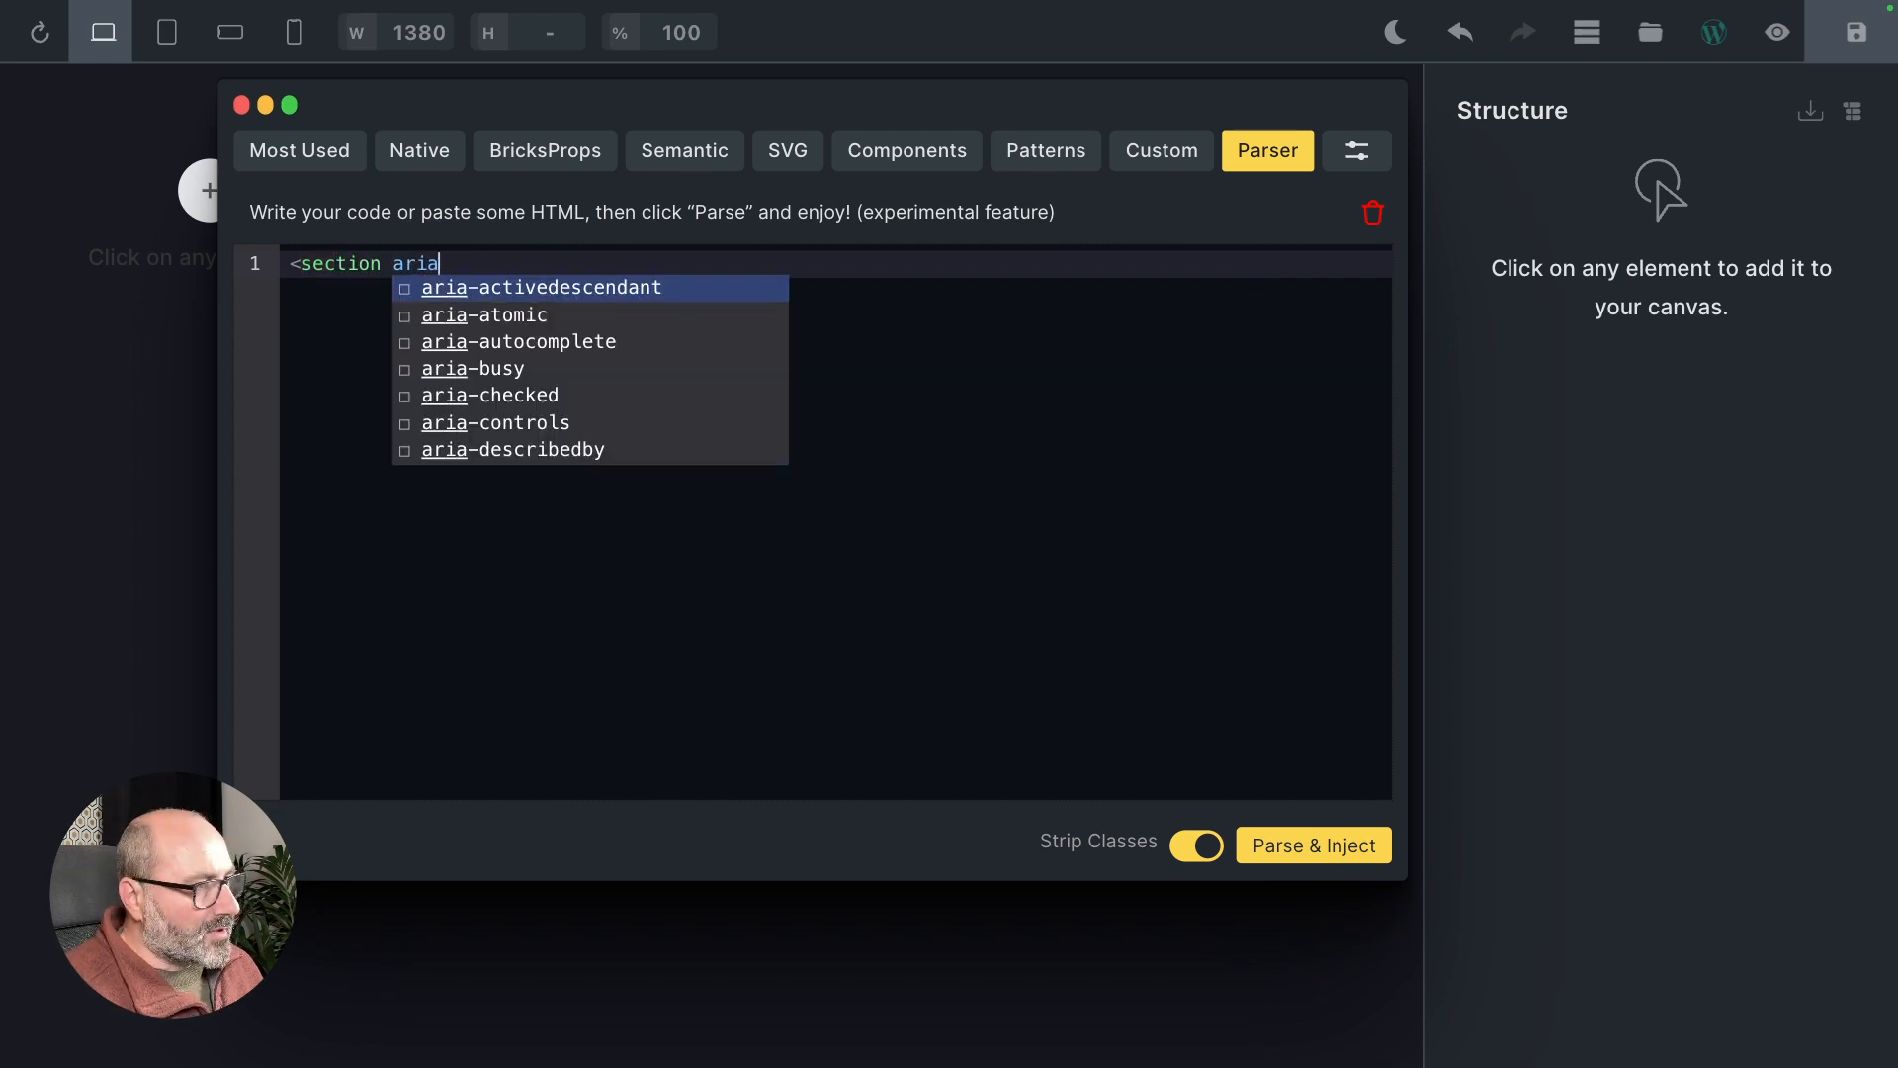
type("-la")
key("Down")
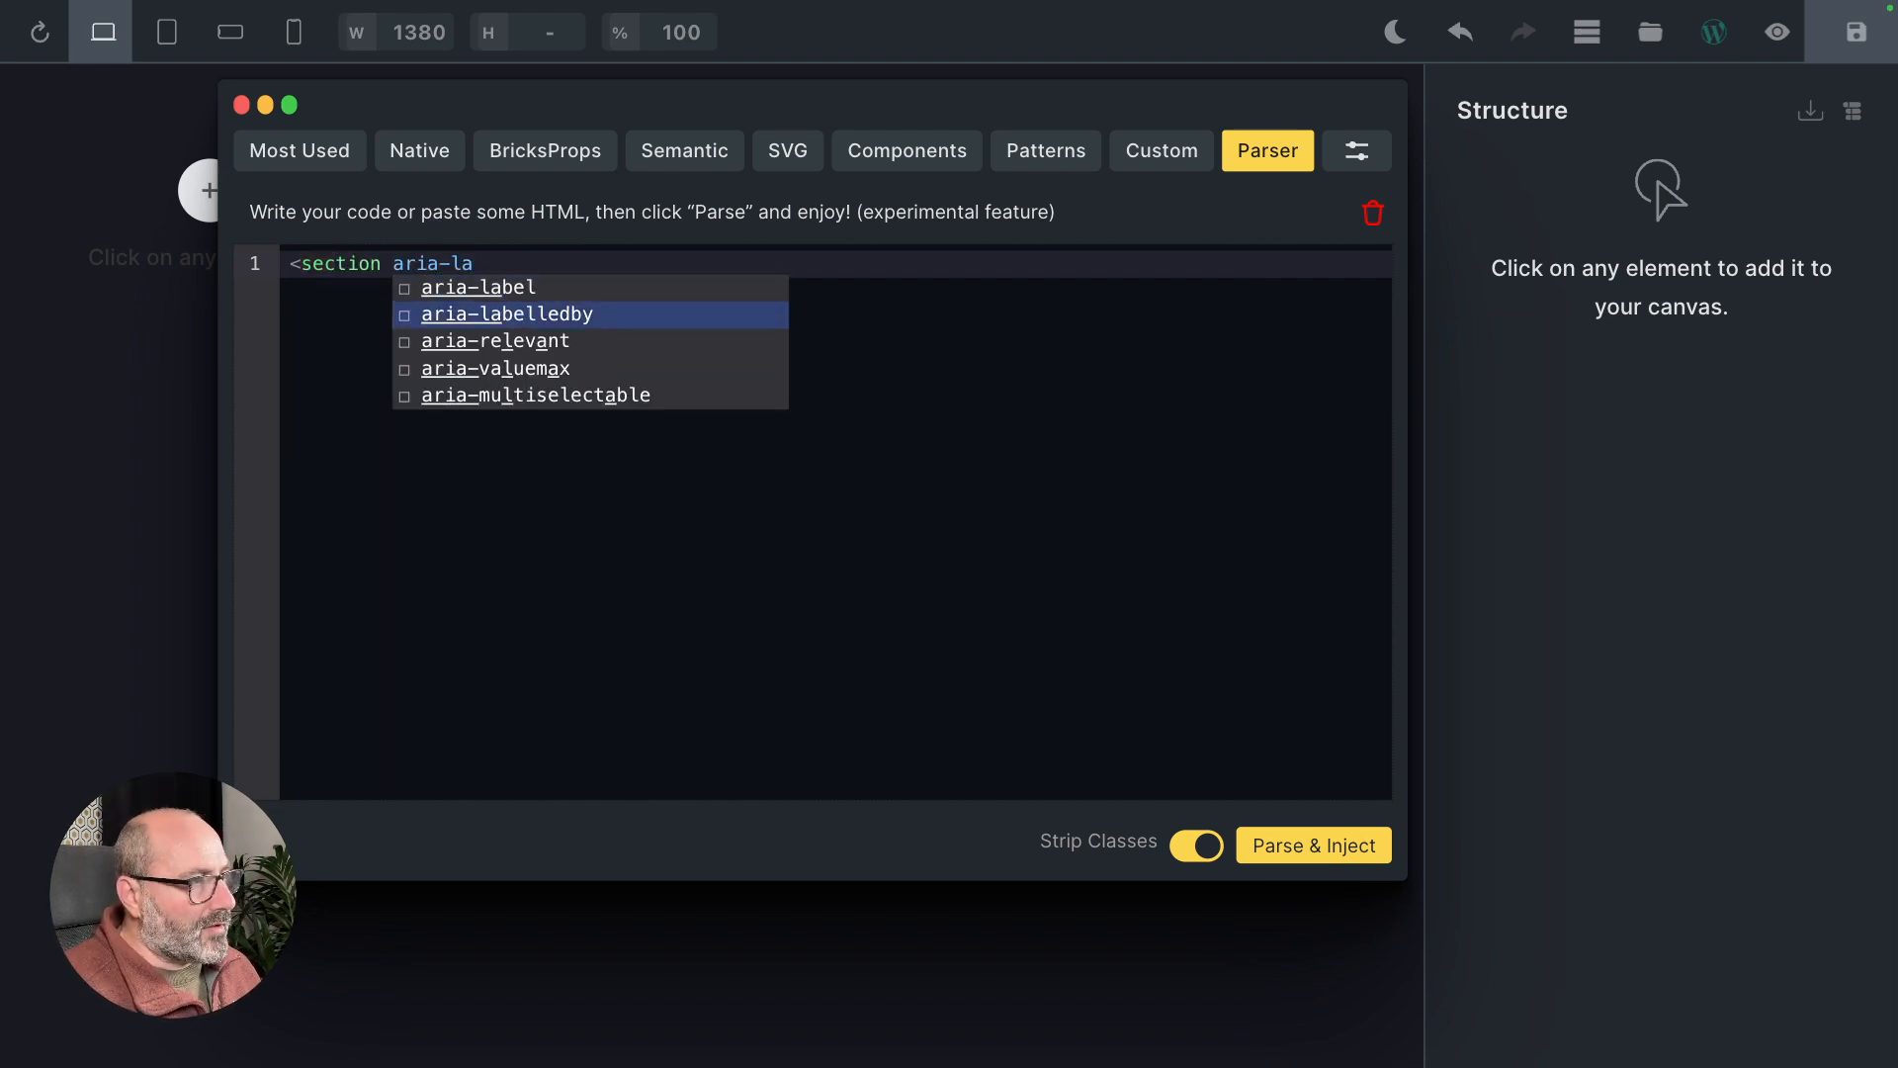
key("Return")
type("=\"my-heading")
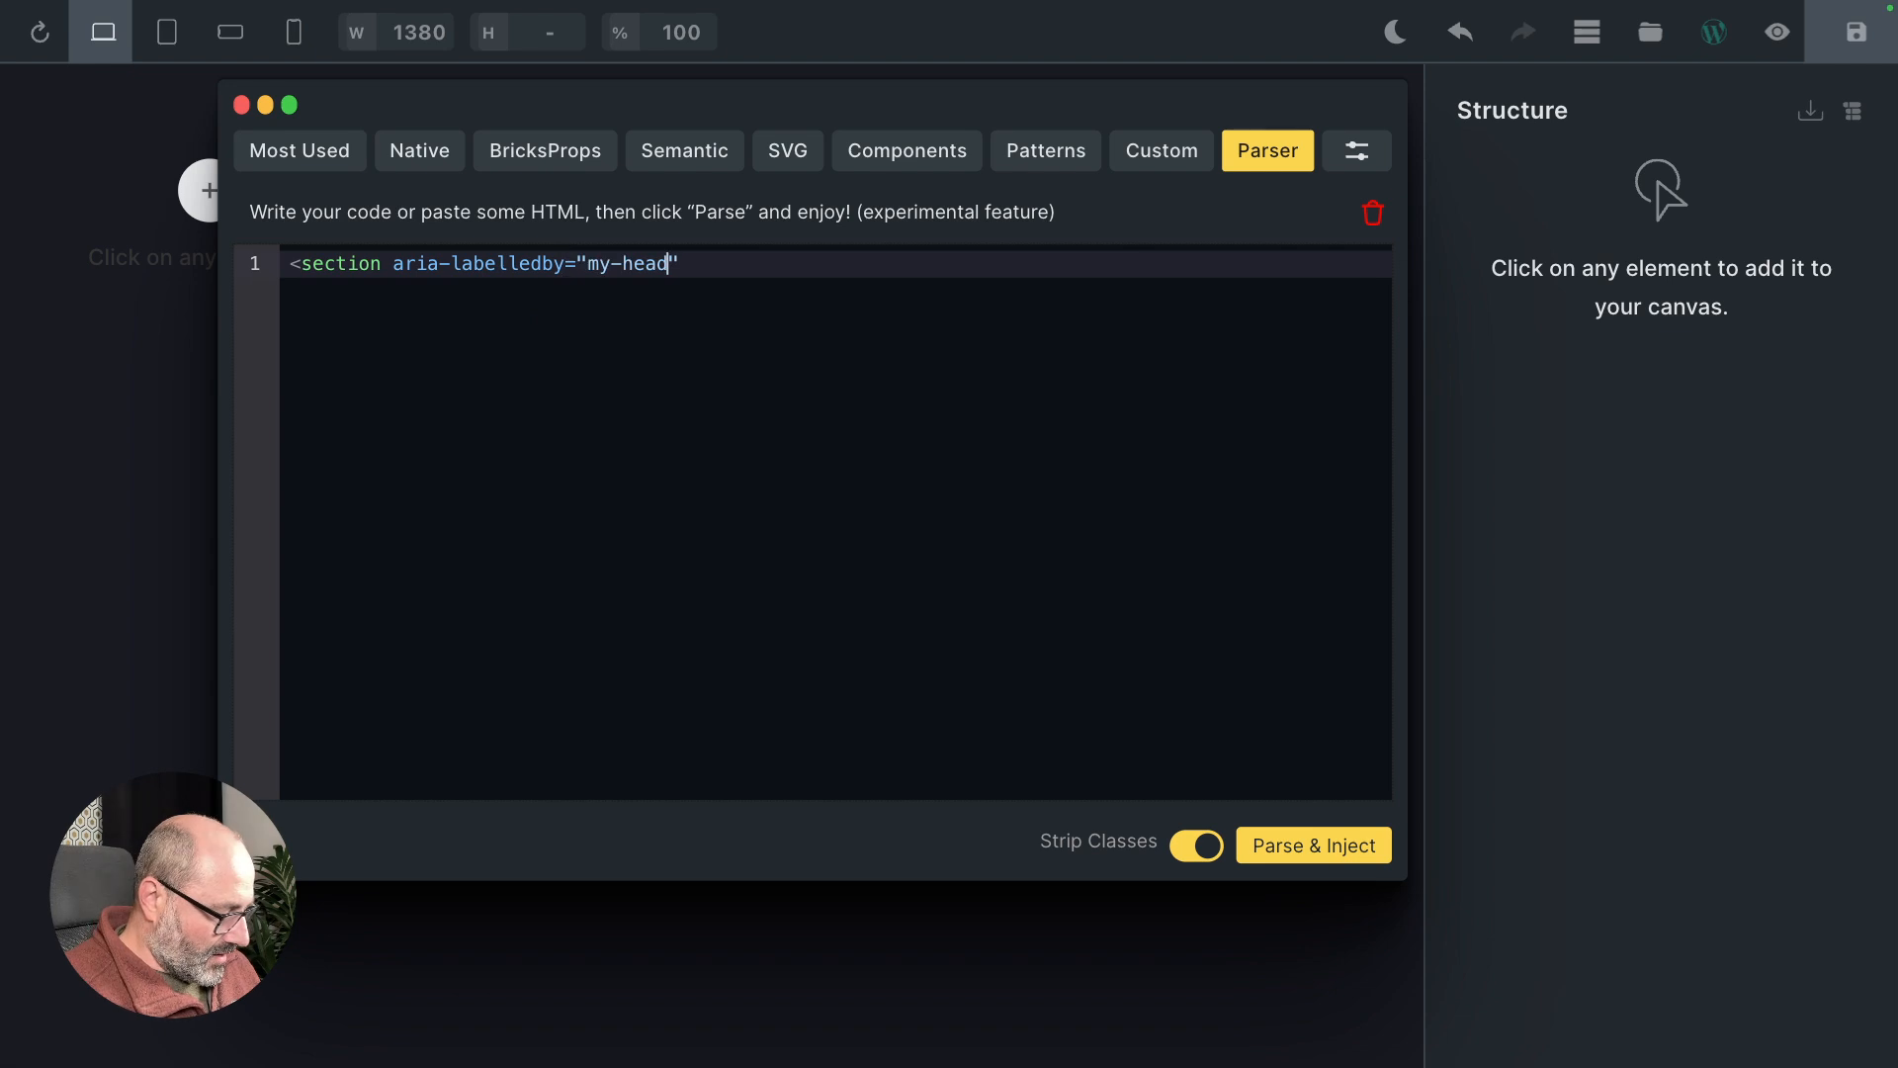
type("\">")
key("Return")
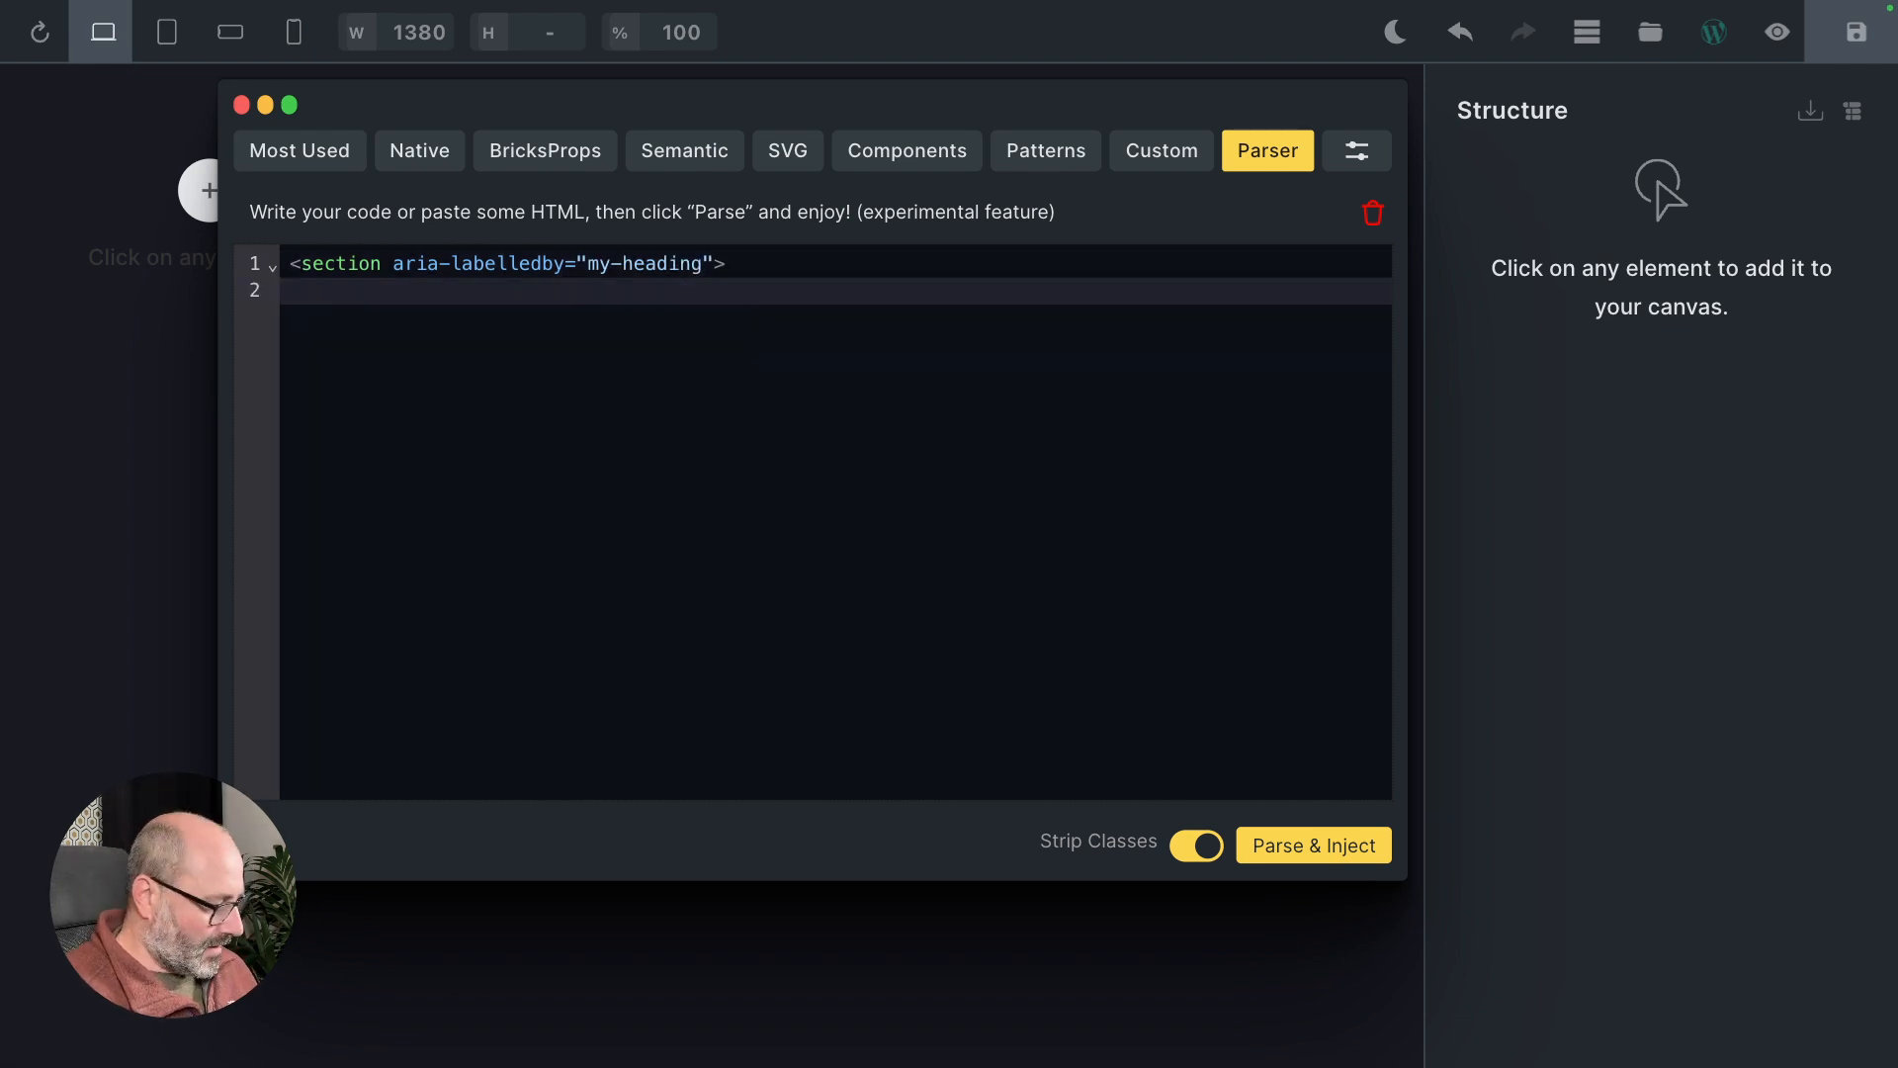
Add an h2 with the id my-heading and the text My Heading inside the section, and close the section tag
type("<h2")
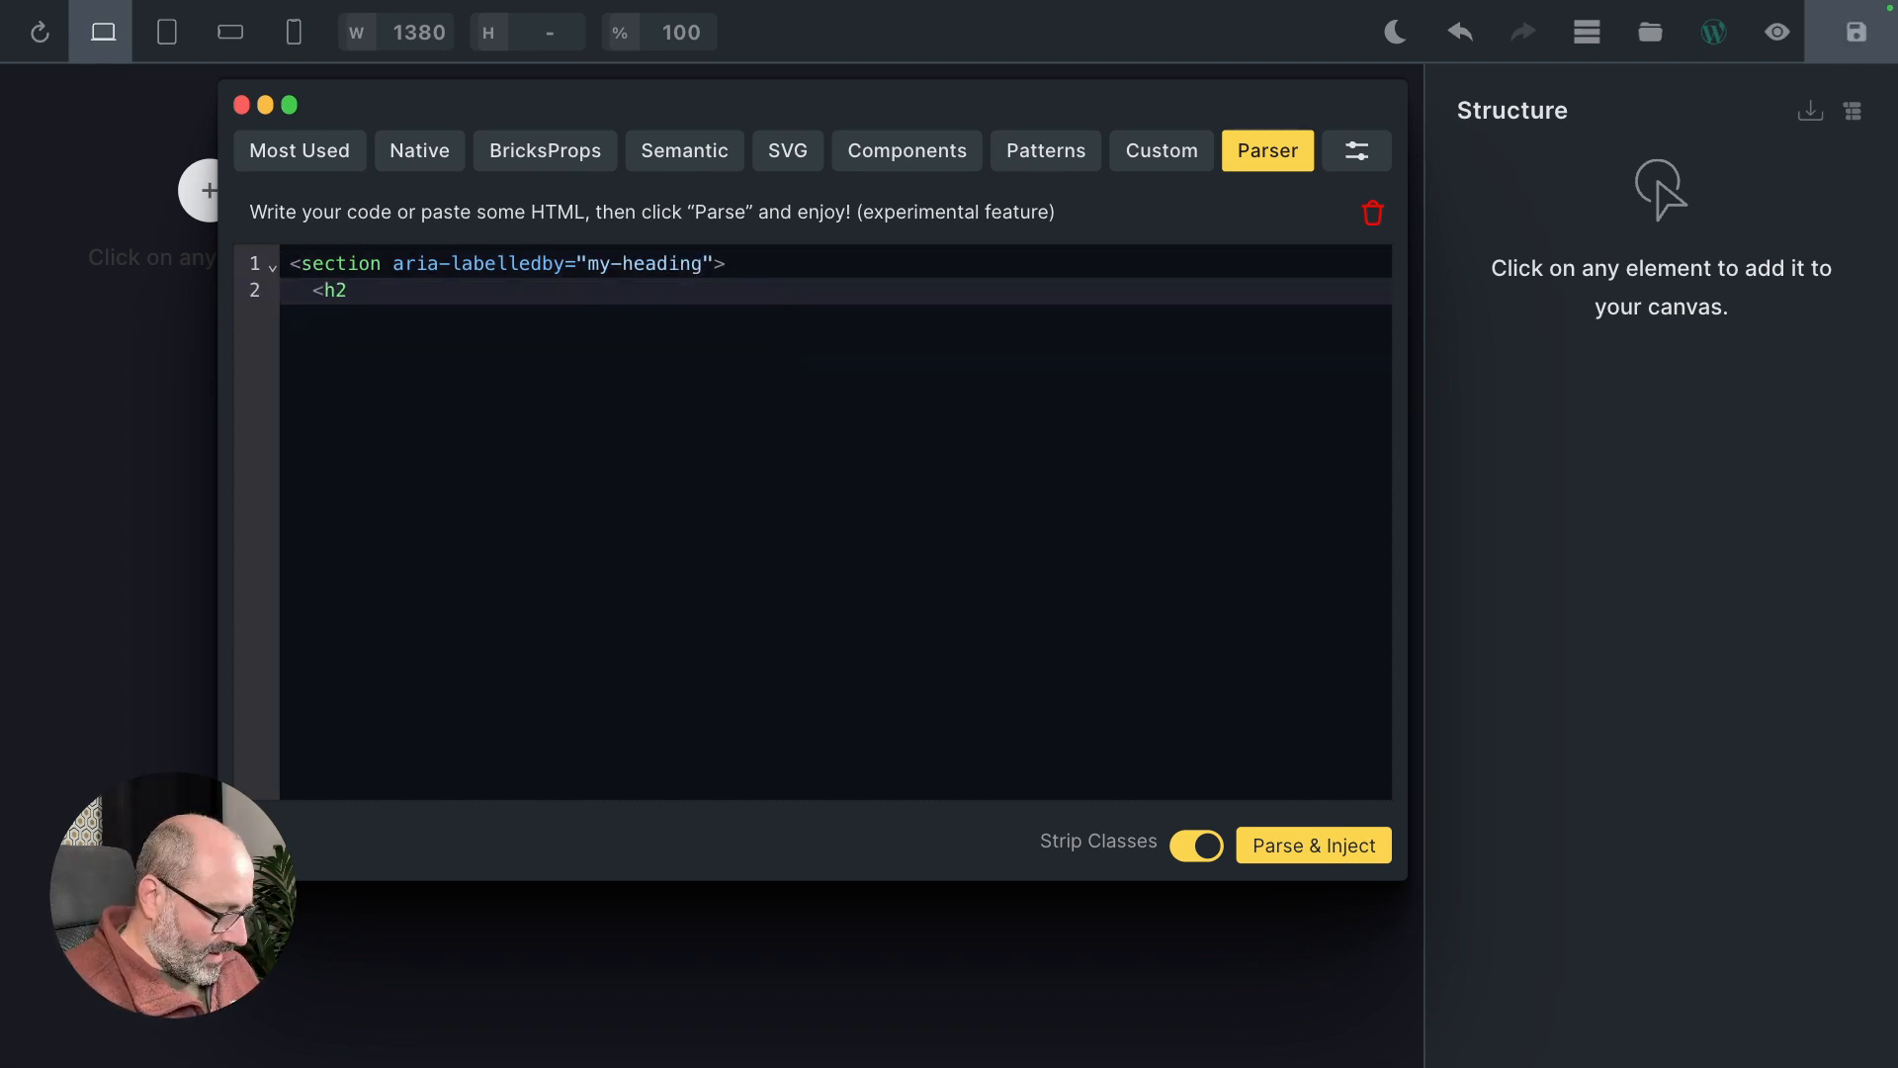
type(" i")
key("Return")
type("my-heading\">My Heading</h2>")
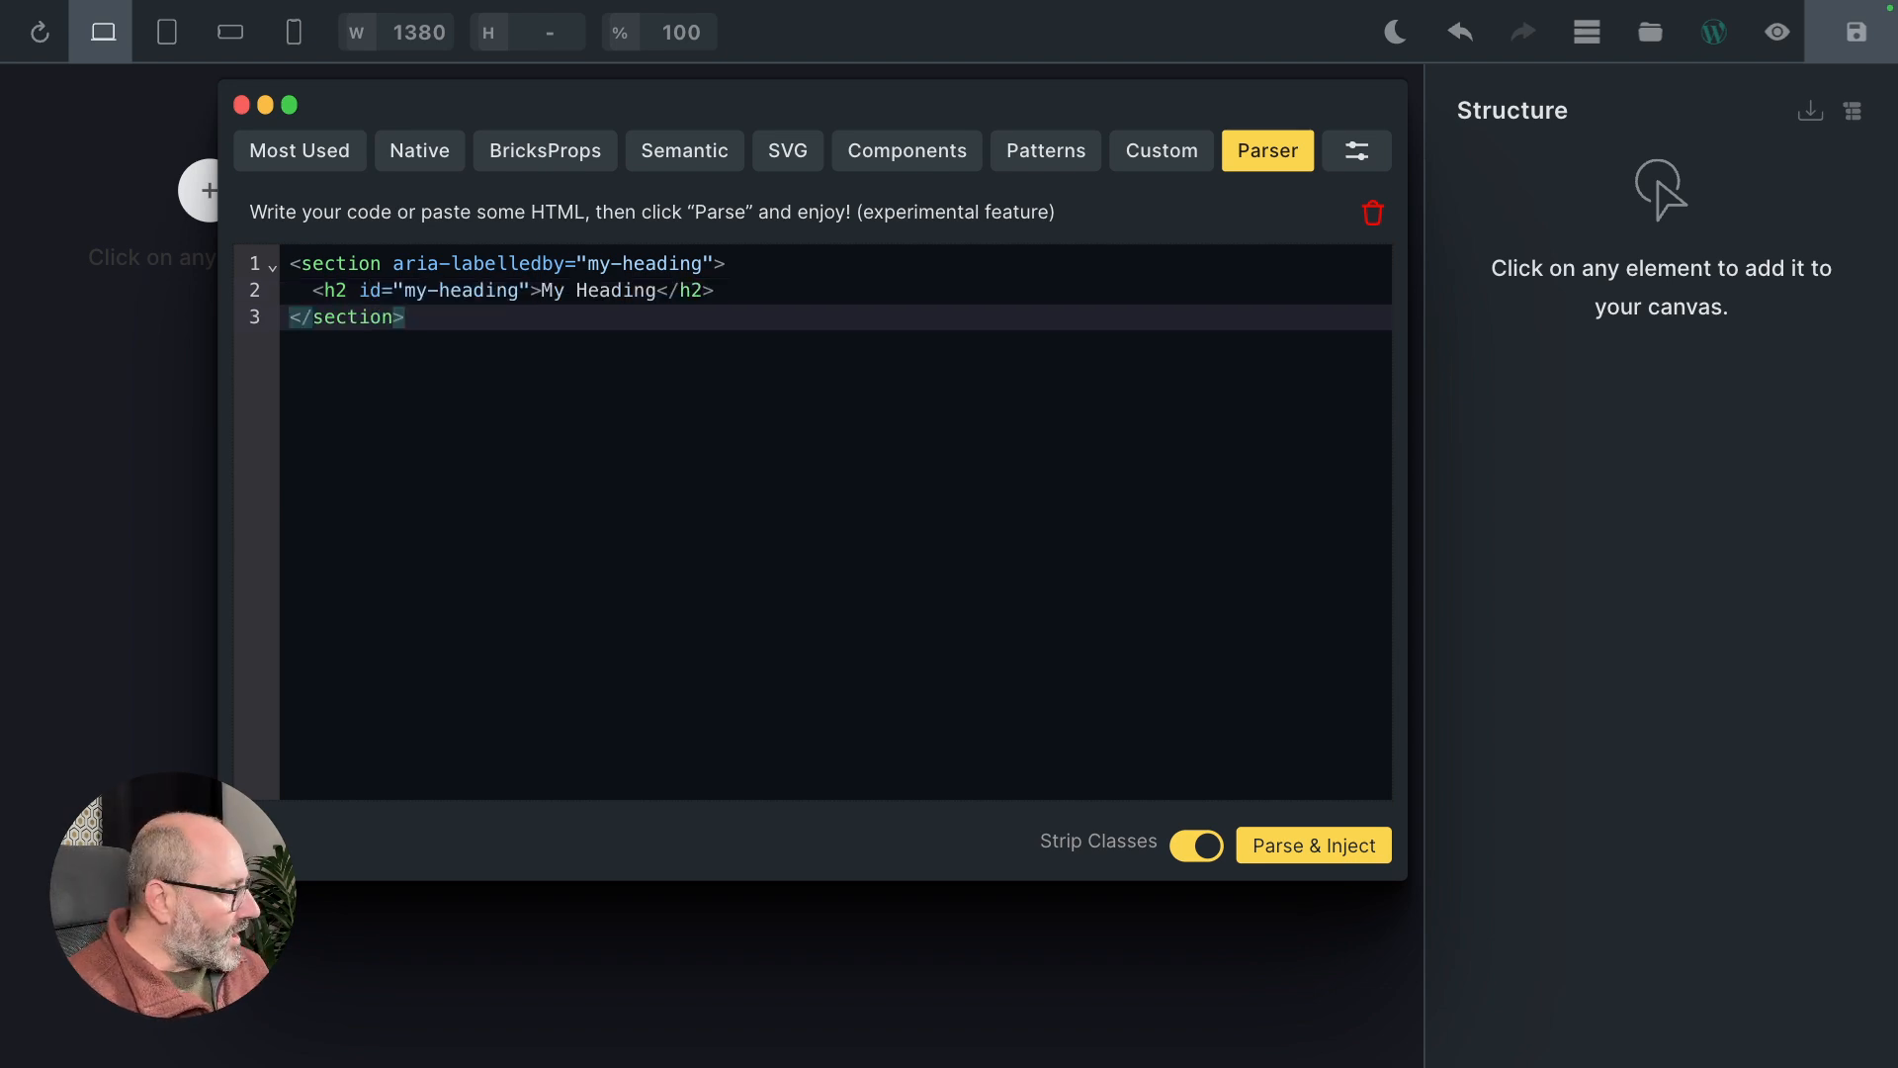
Parse and inject the markup, and check the section's aria-labelledby attribute and the h2's ID
left_click(1315, 846)
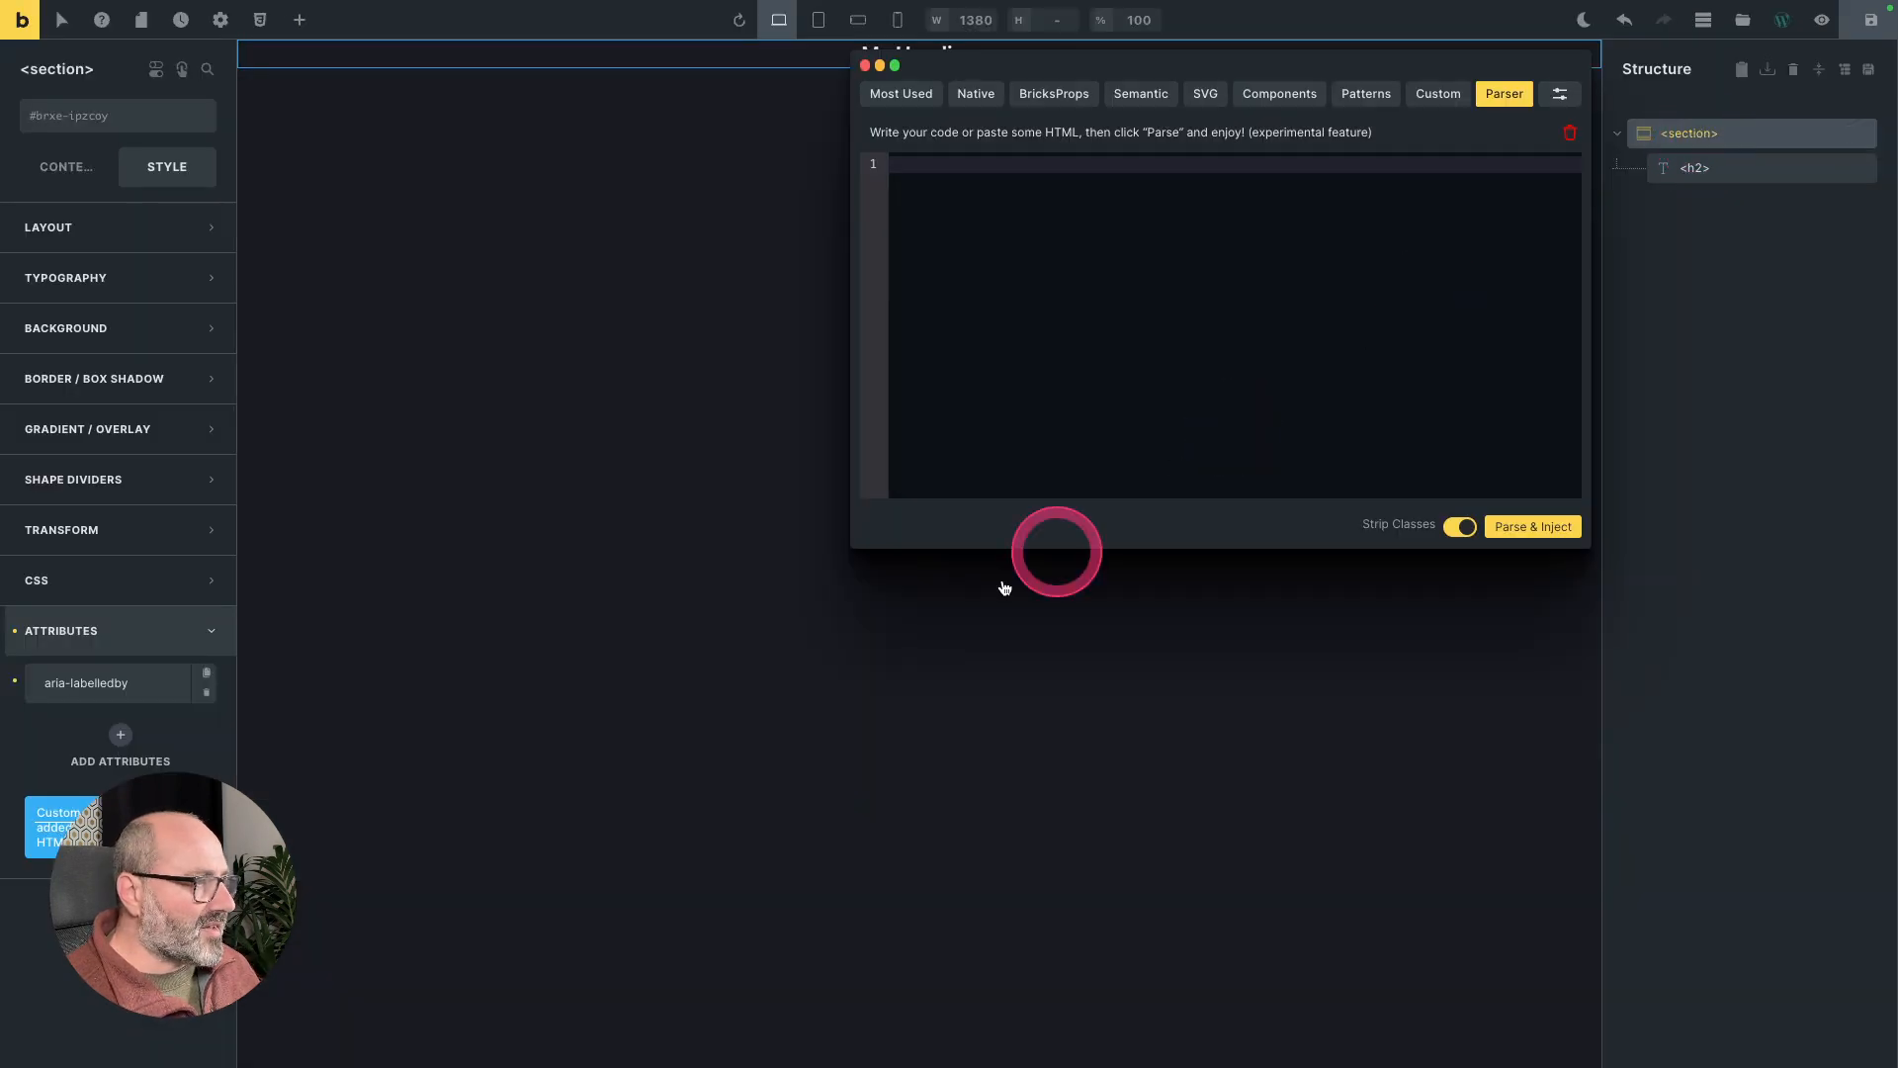
left_click(119, 682)
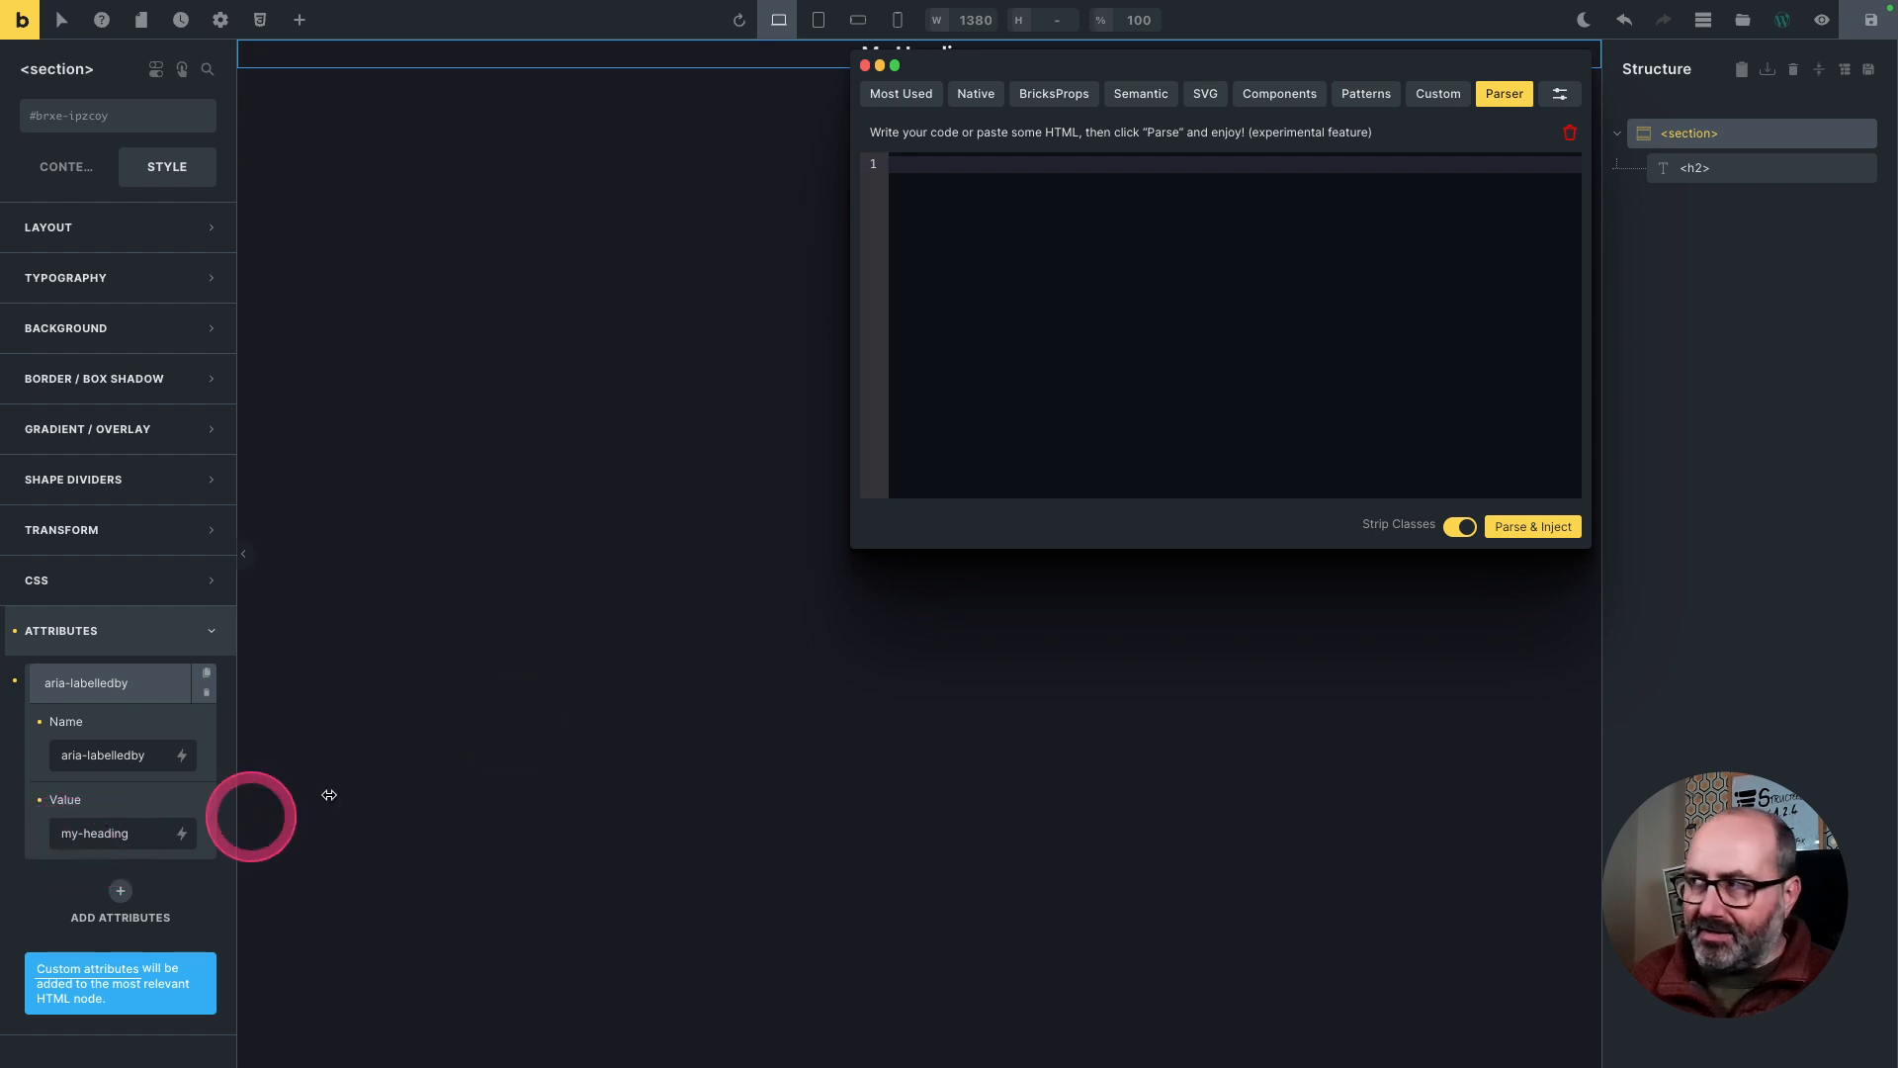
left_click(1730, 170)
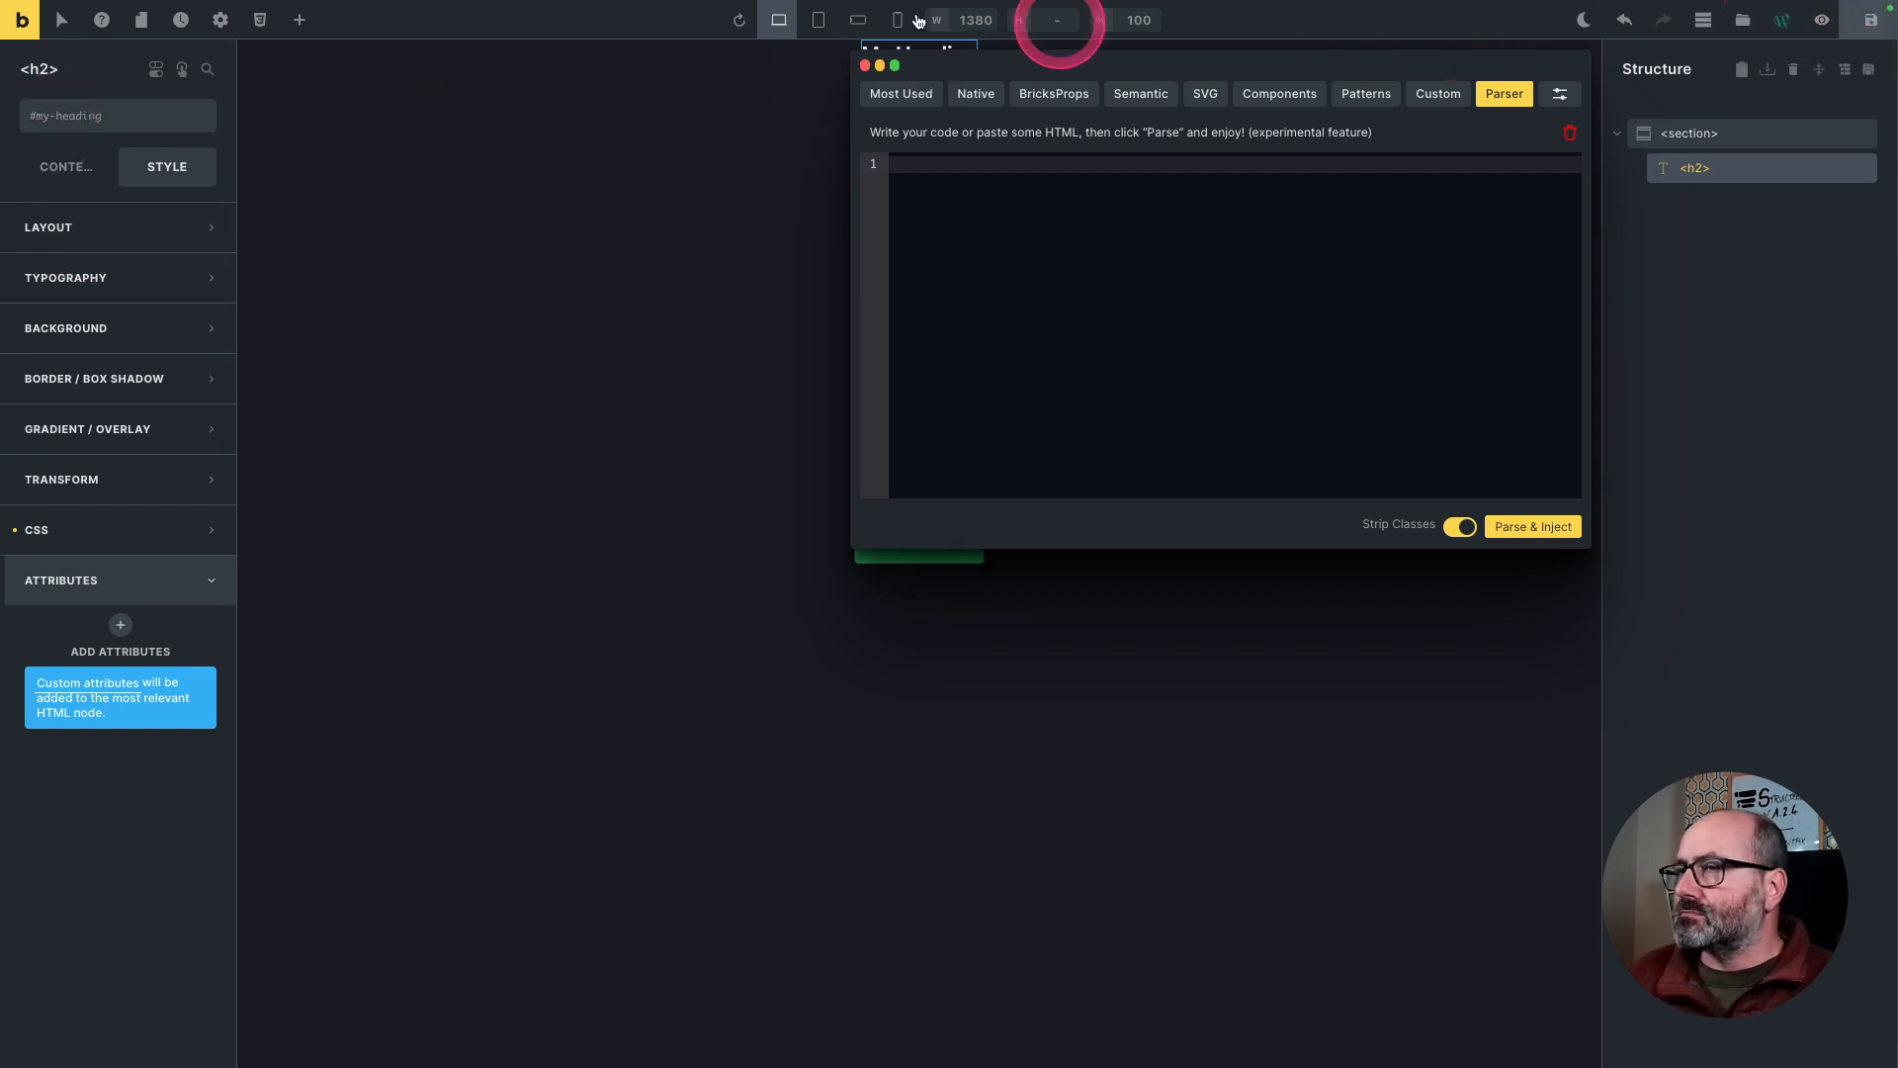
Inspect the front-end page in the developer tools and switch the element inspector to the accessibility tree
left_click(31, 23)
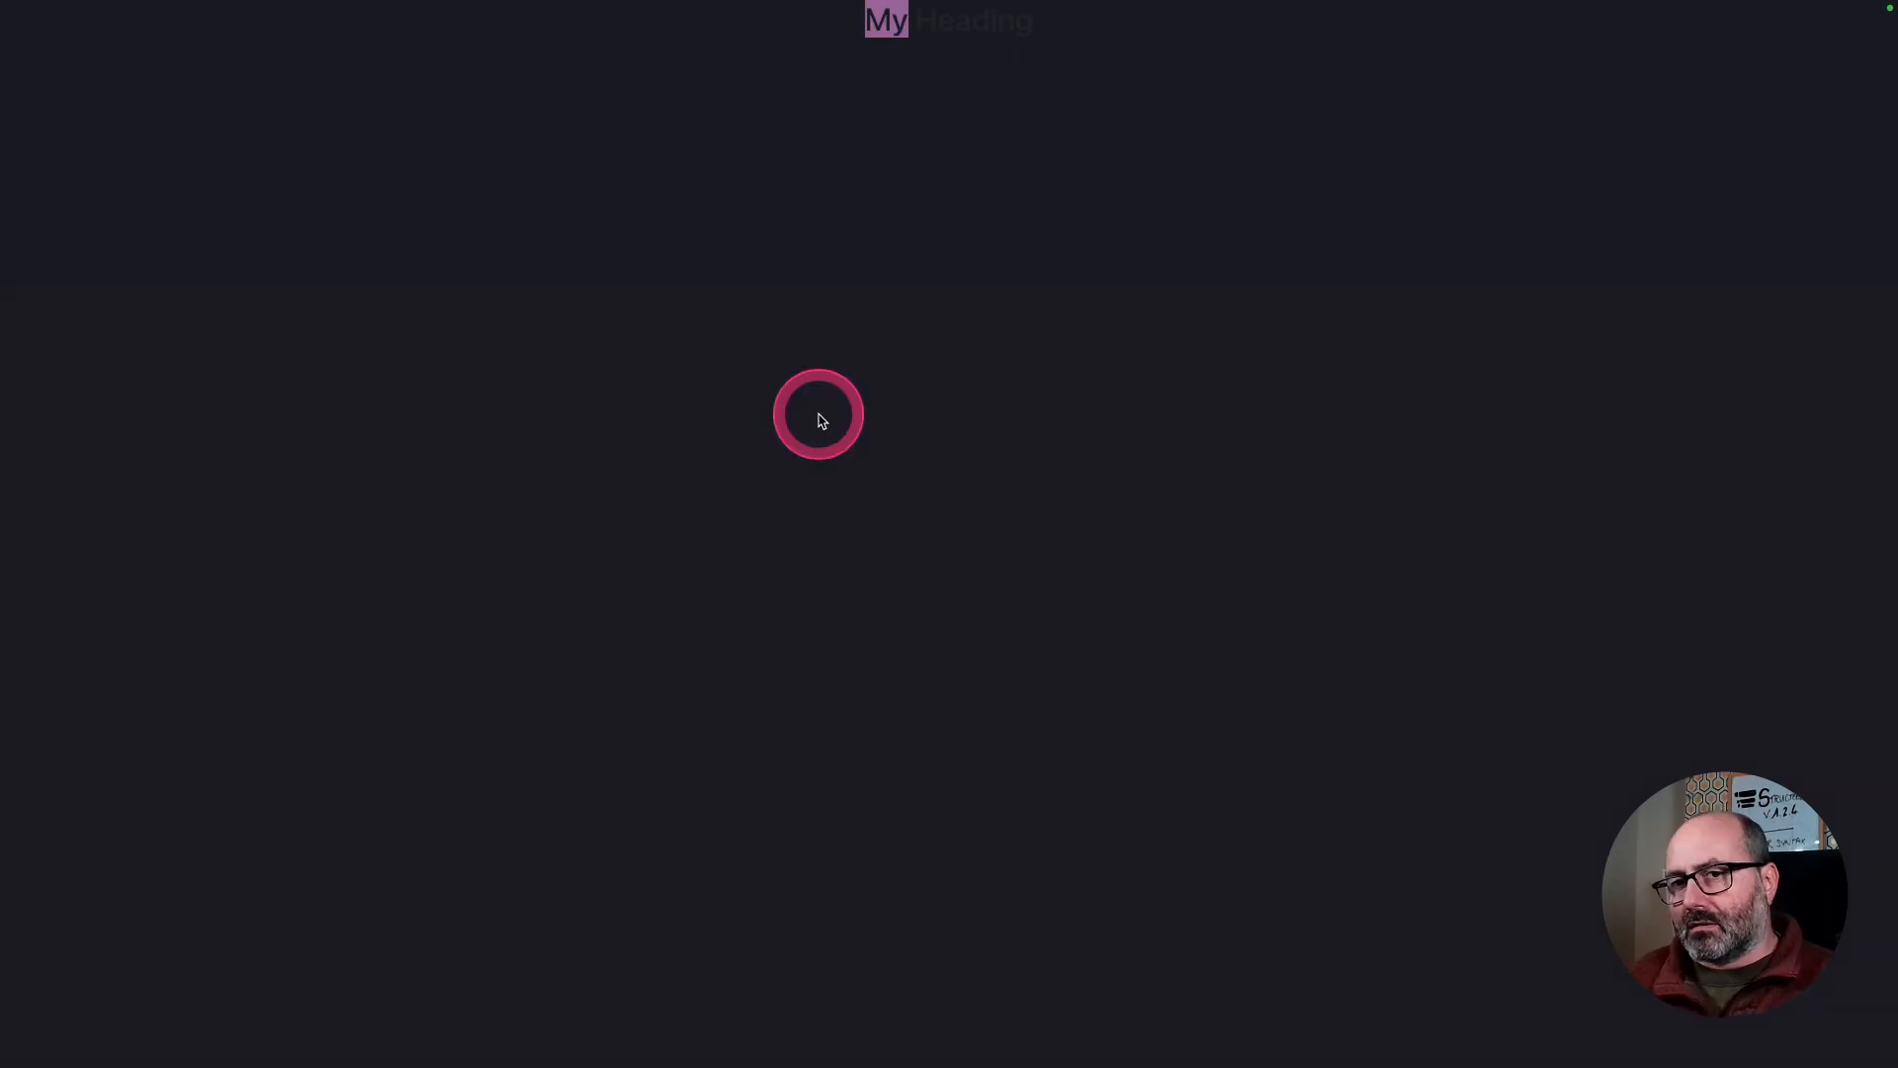
key("super+alt+i")
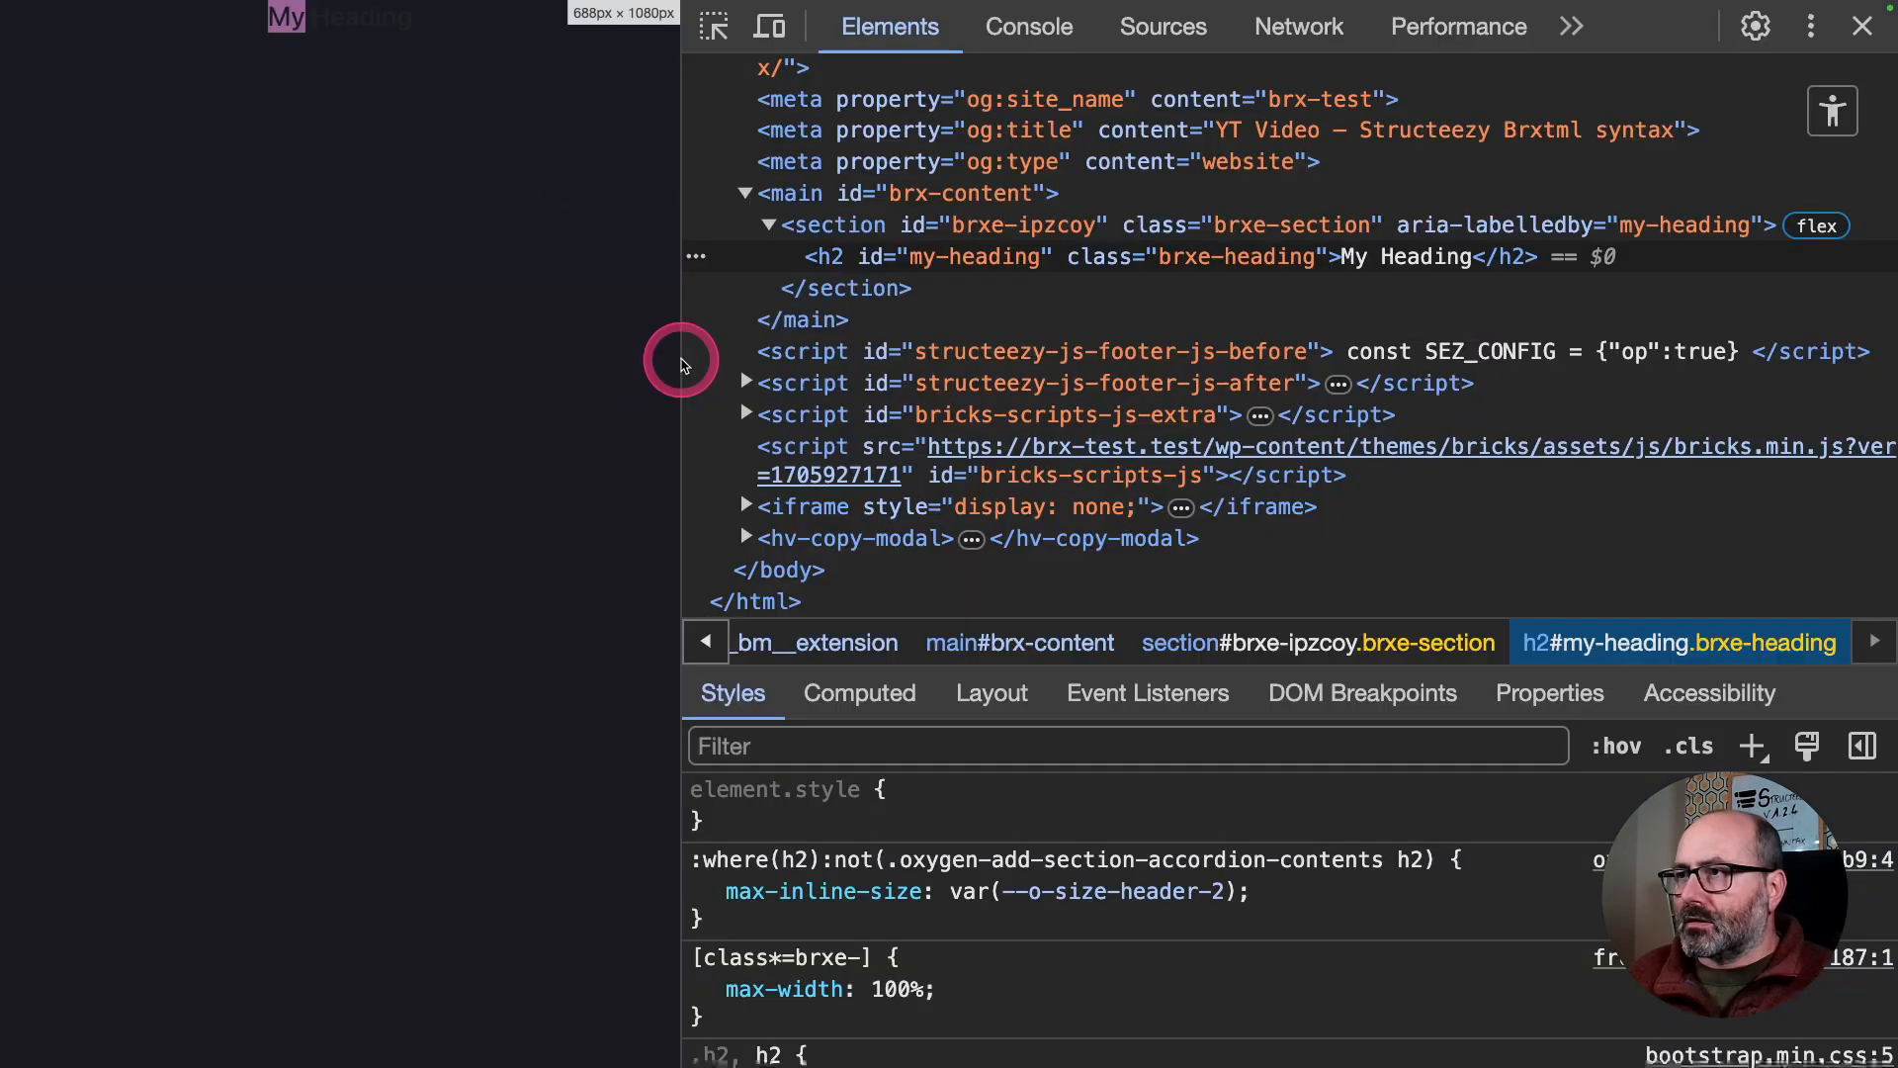
left_click(1831, 112)
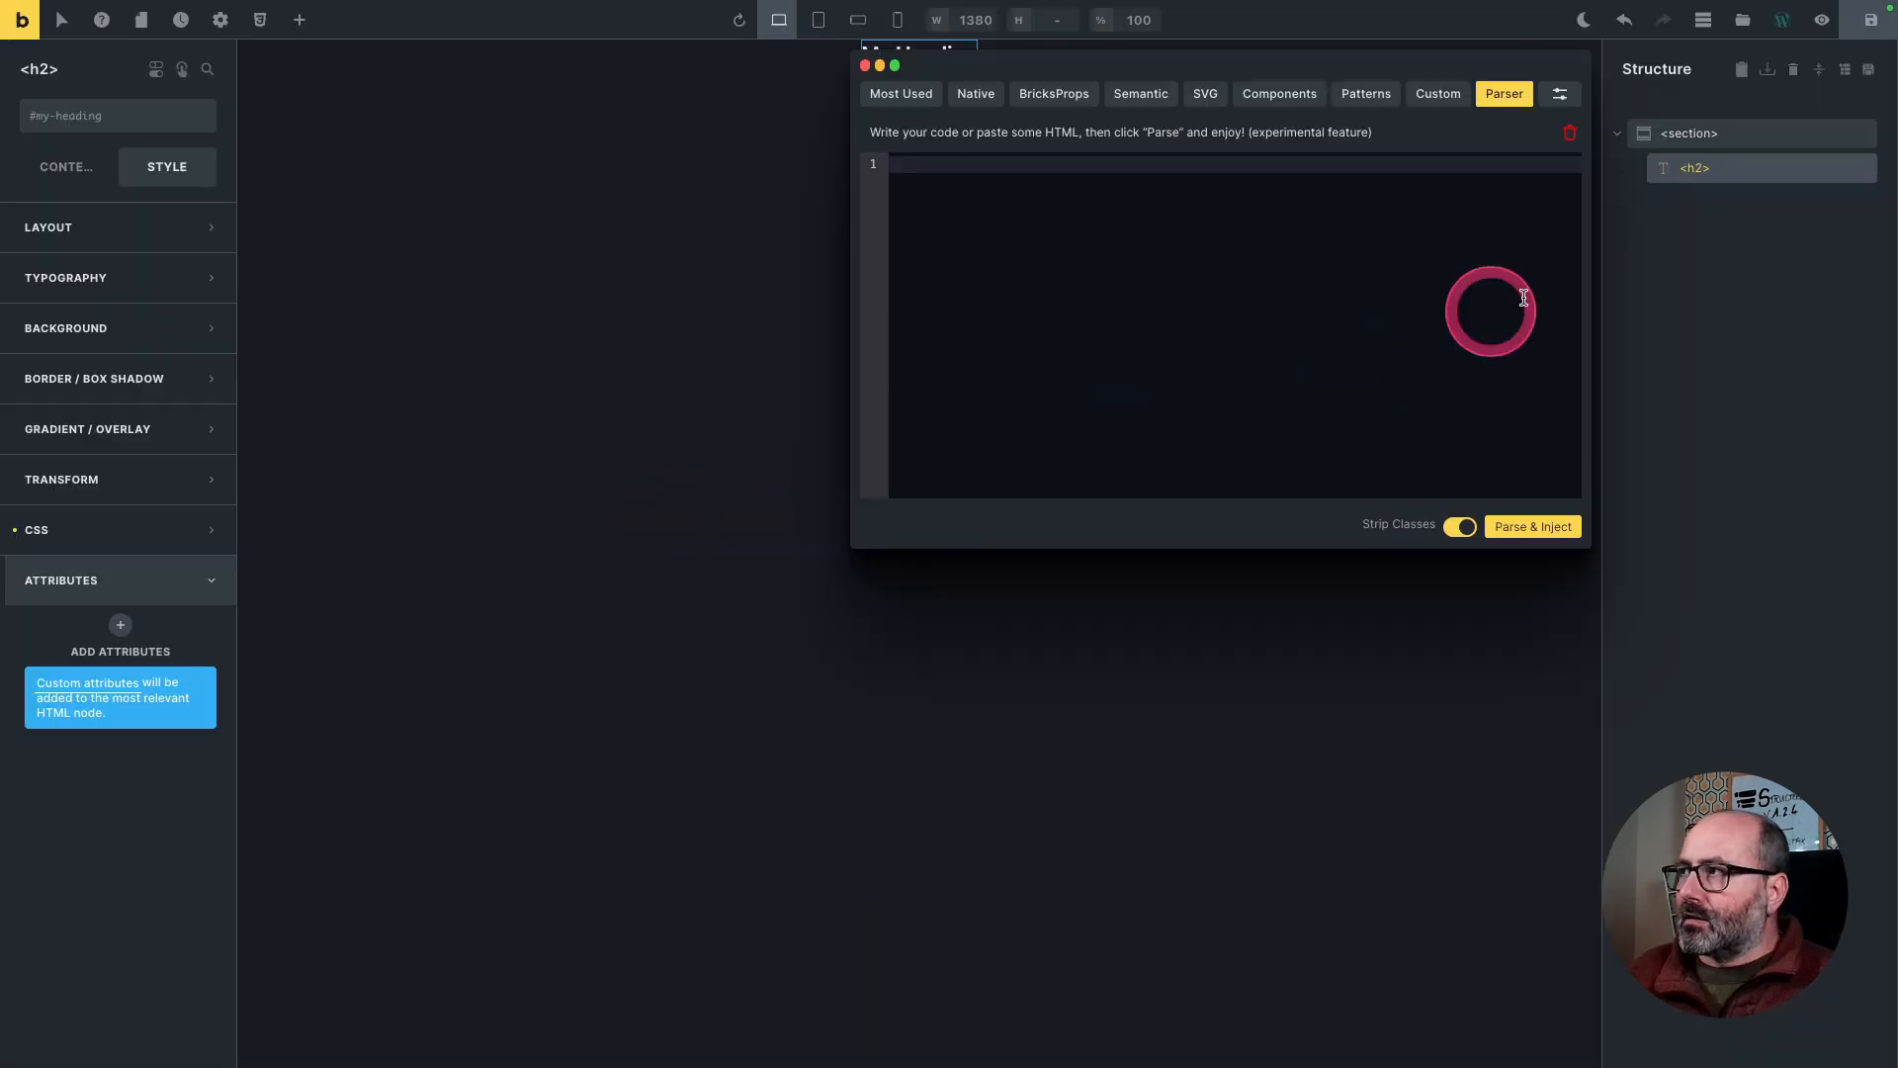
Duplicate the section in the builder, change the copy's heading to My Second Heading and save the page
left_click(1681, 135)
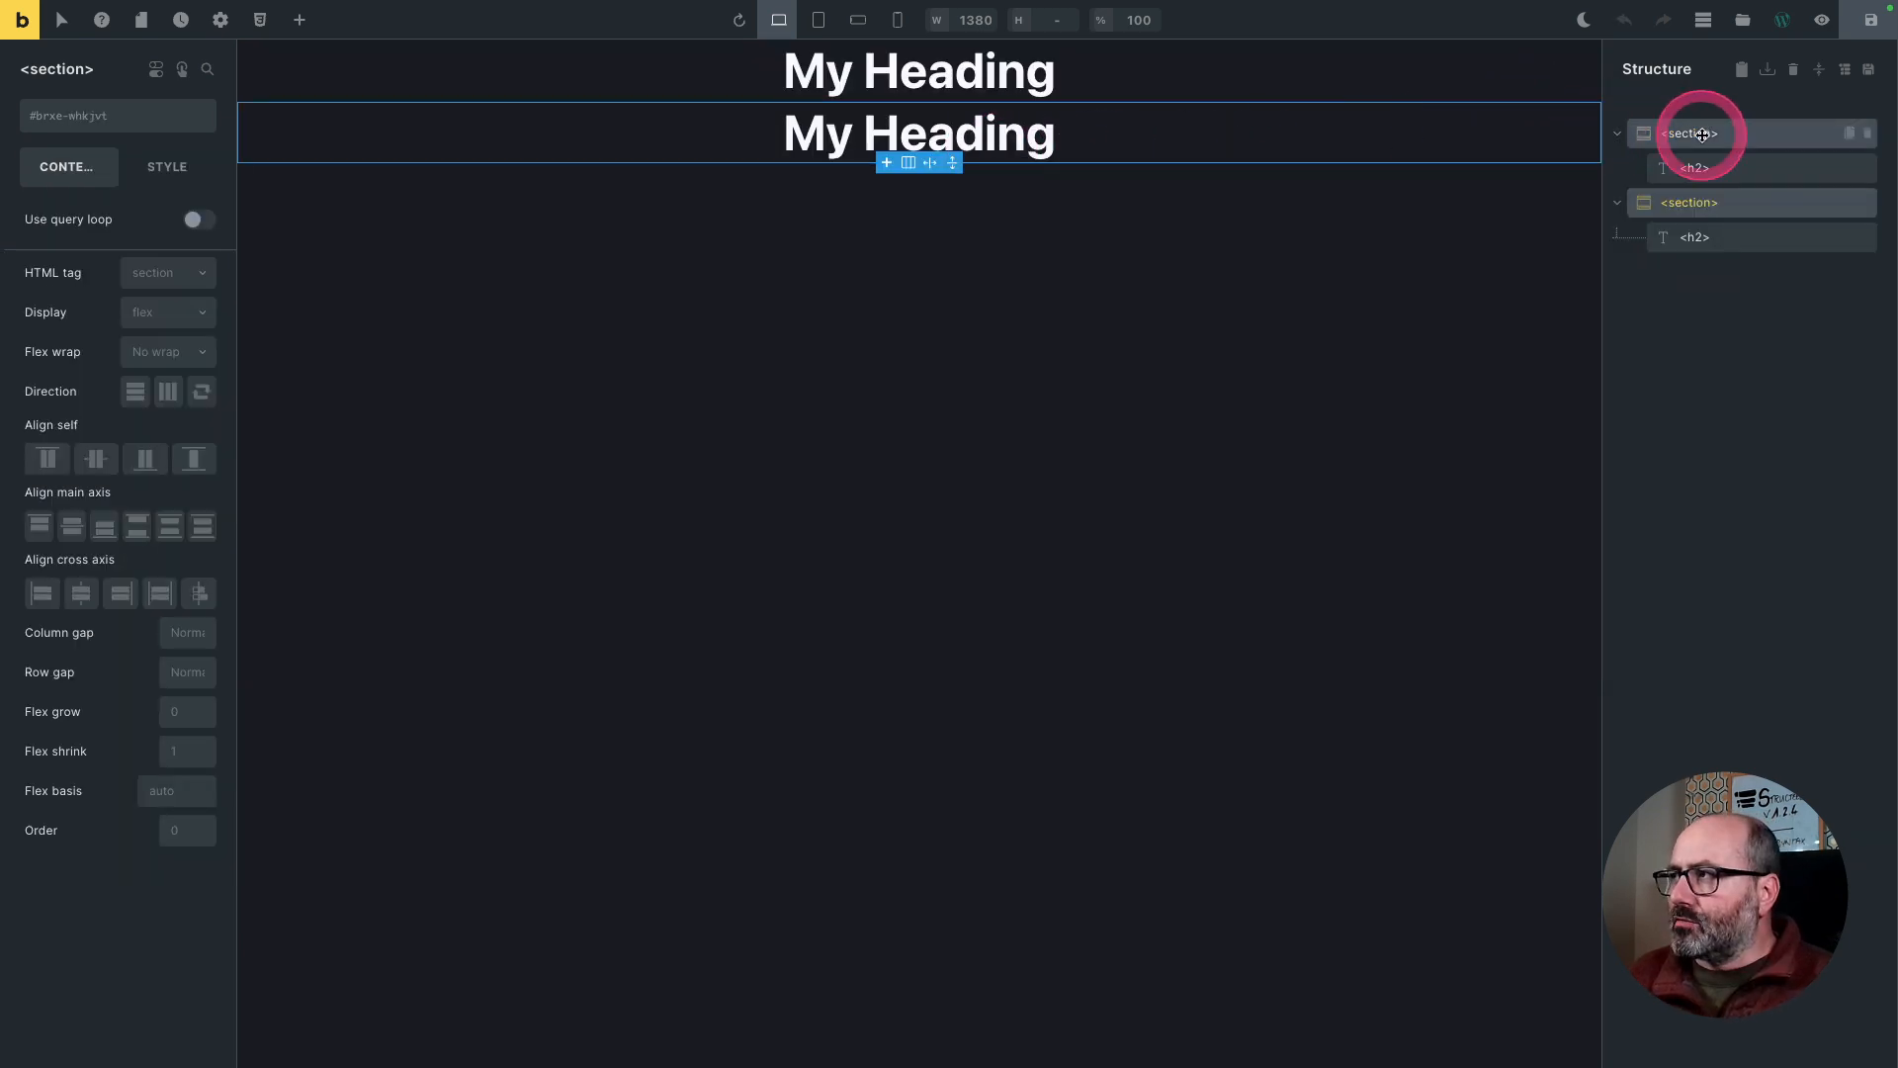
double_click(894, 122)
left_click(862, 132)
type("Second")
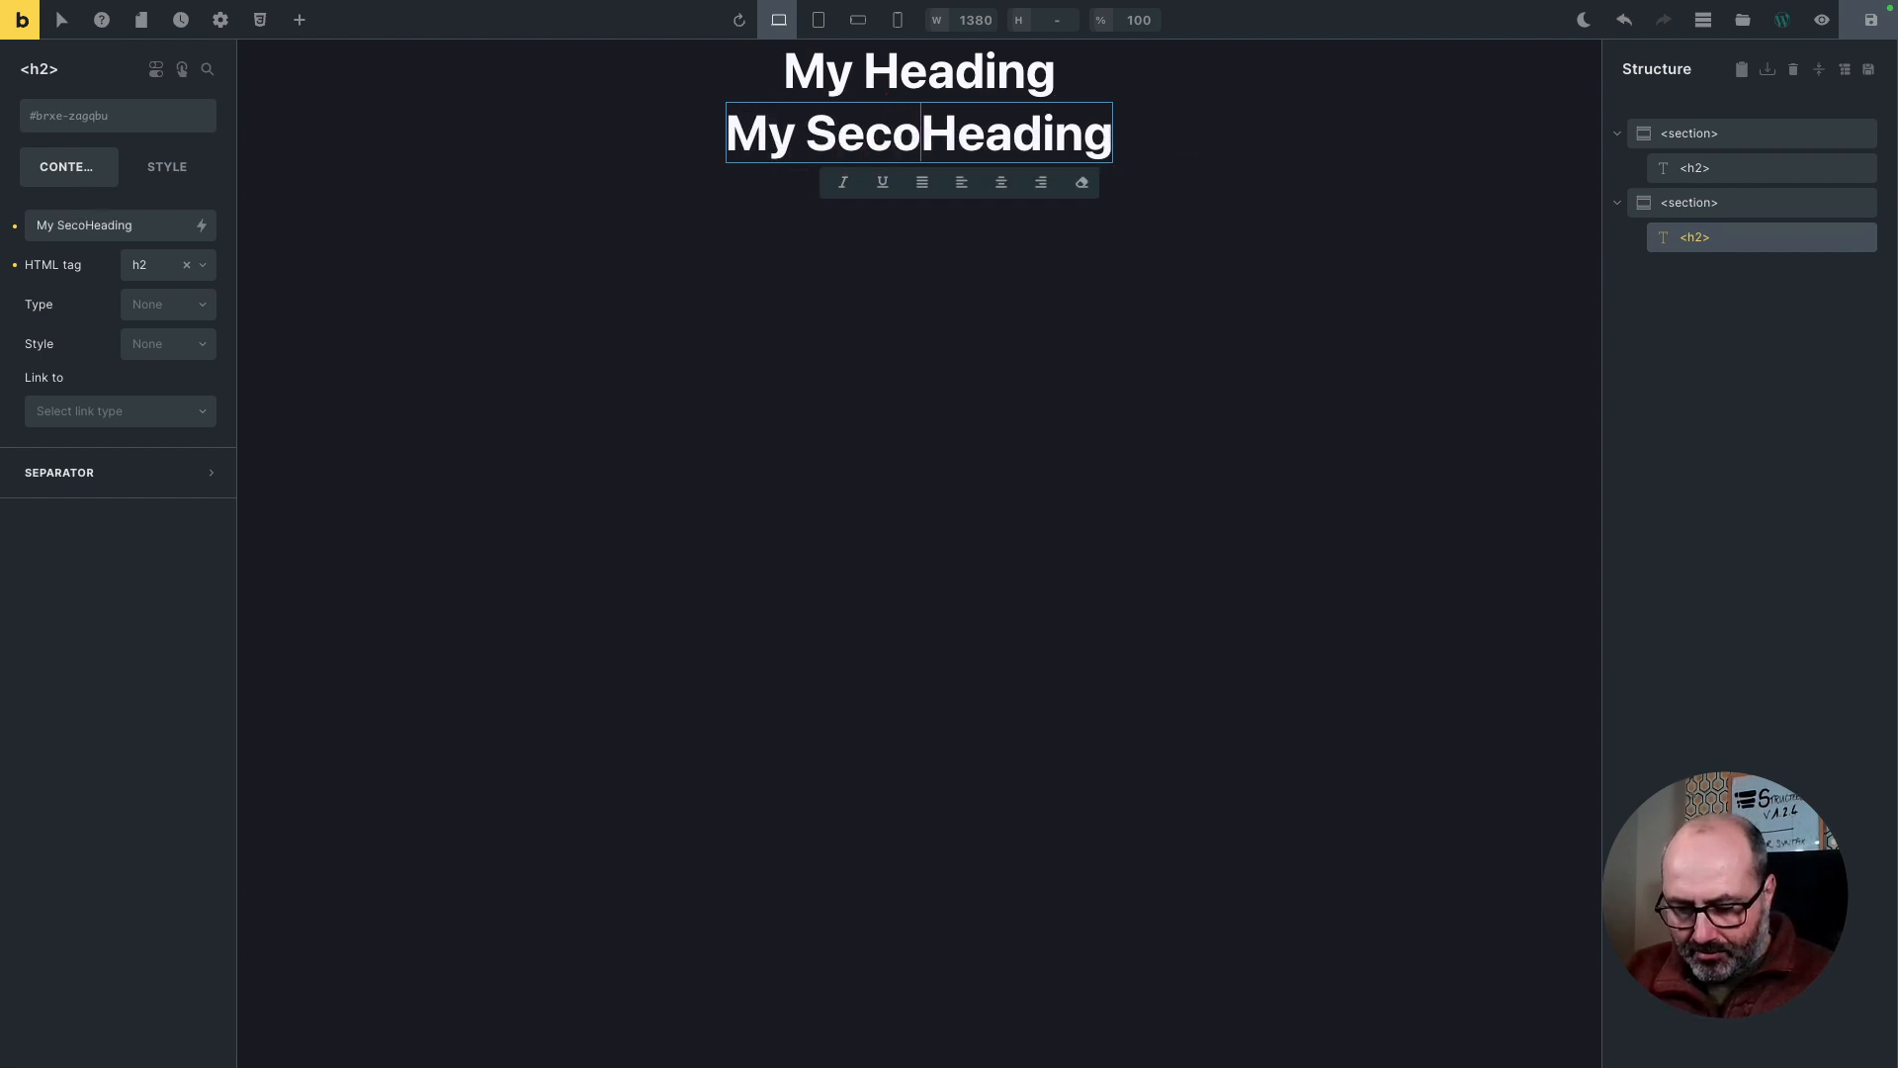
left_click(1085, 277)
key("ctrl+s")
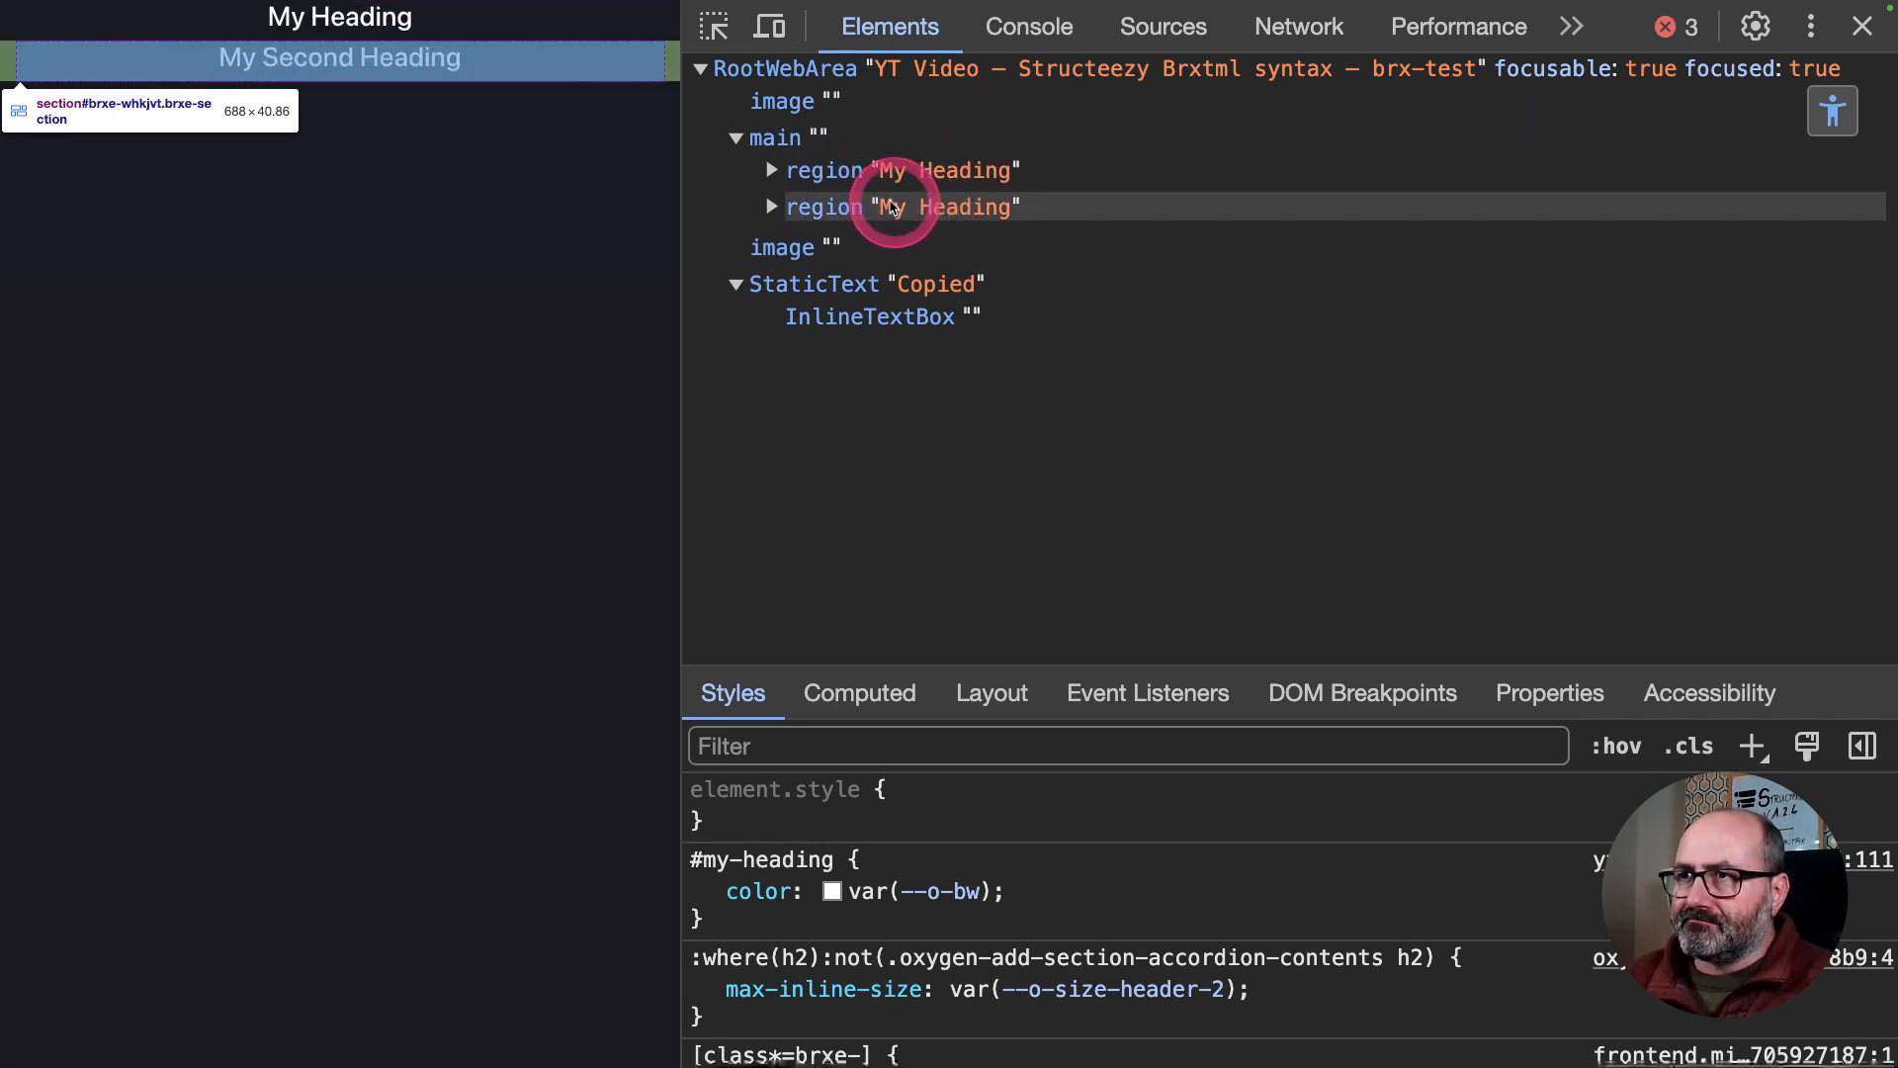
Examine the second region in the front-end accessibility tree and the second heading's ID in the builder
left_click(770, 207)
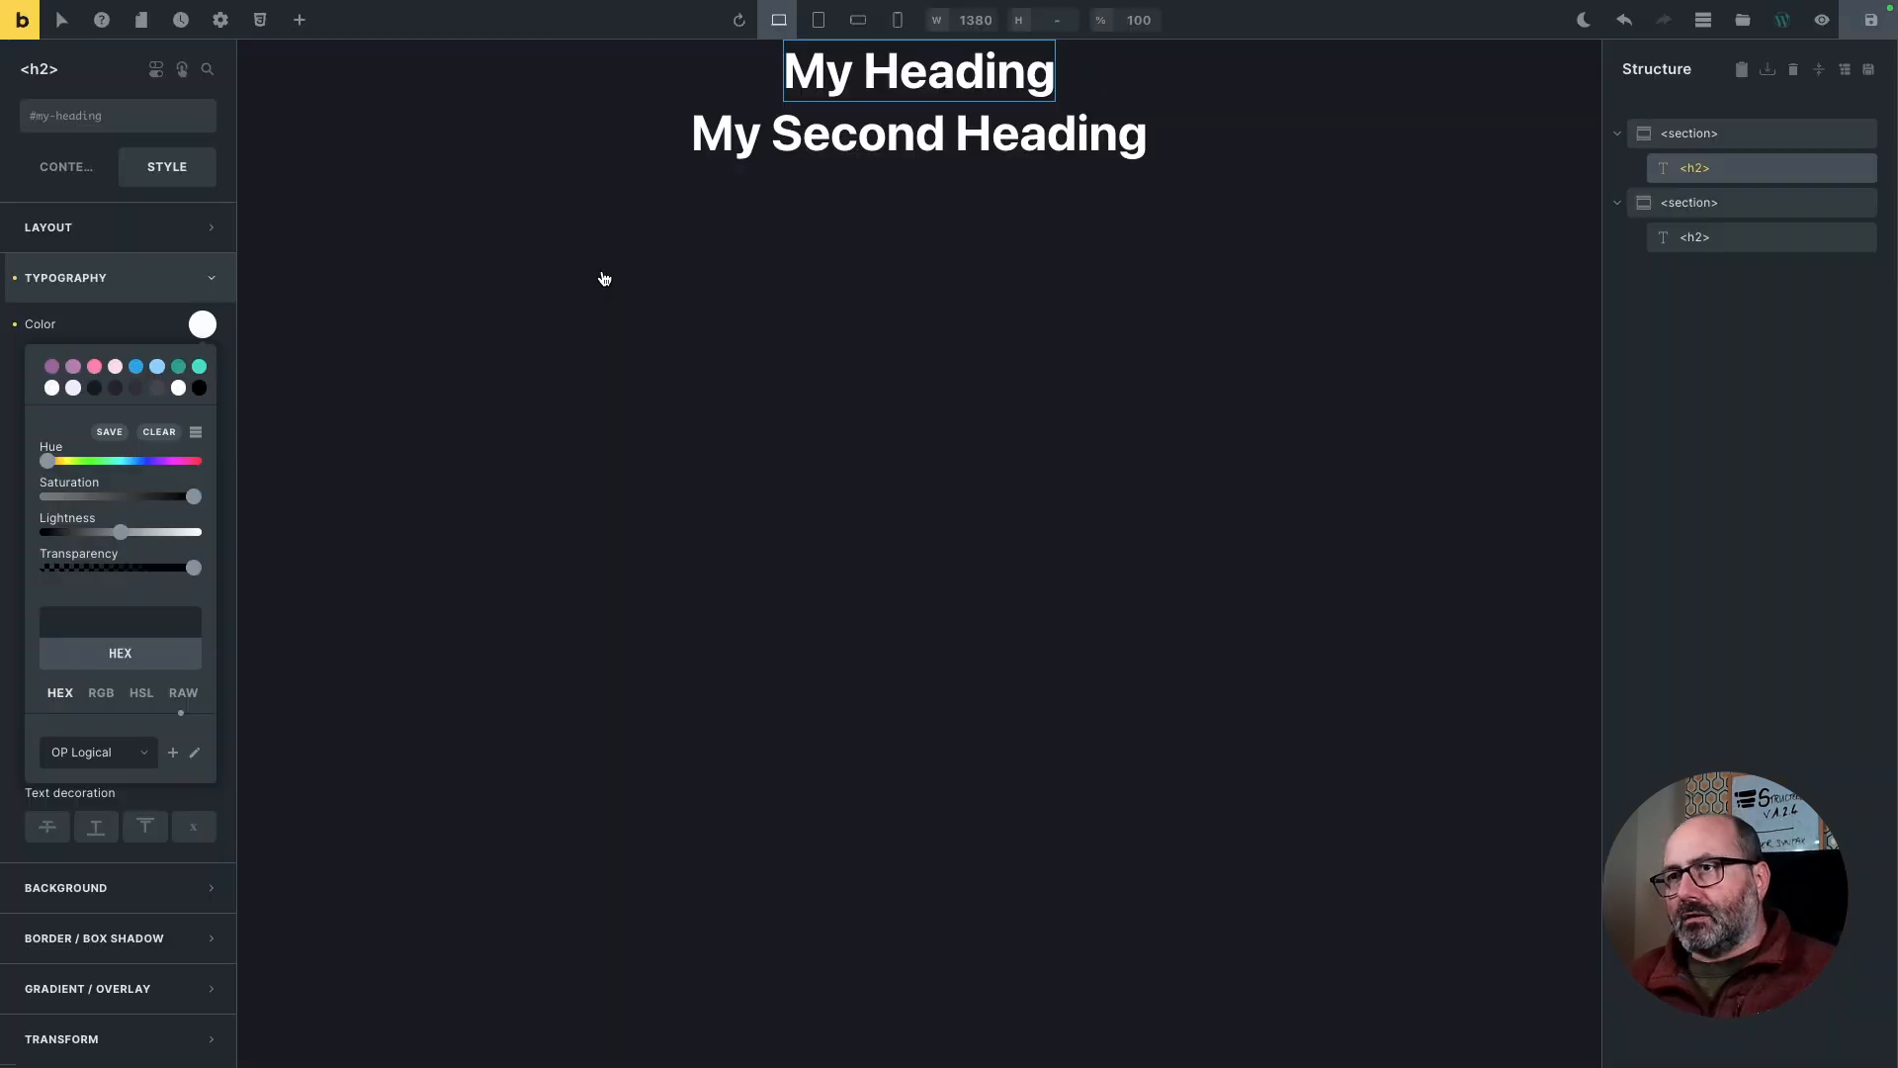
left_click(991, 138)
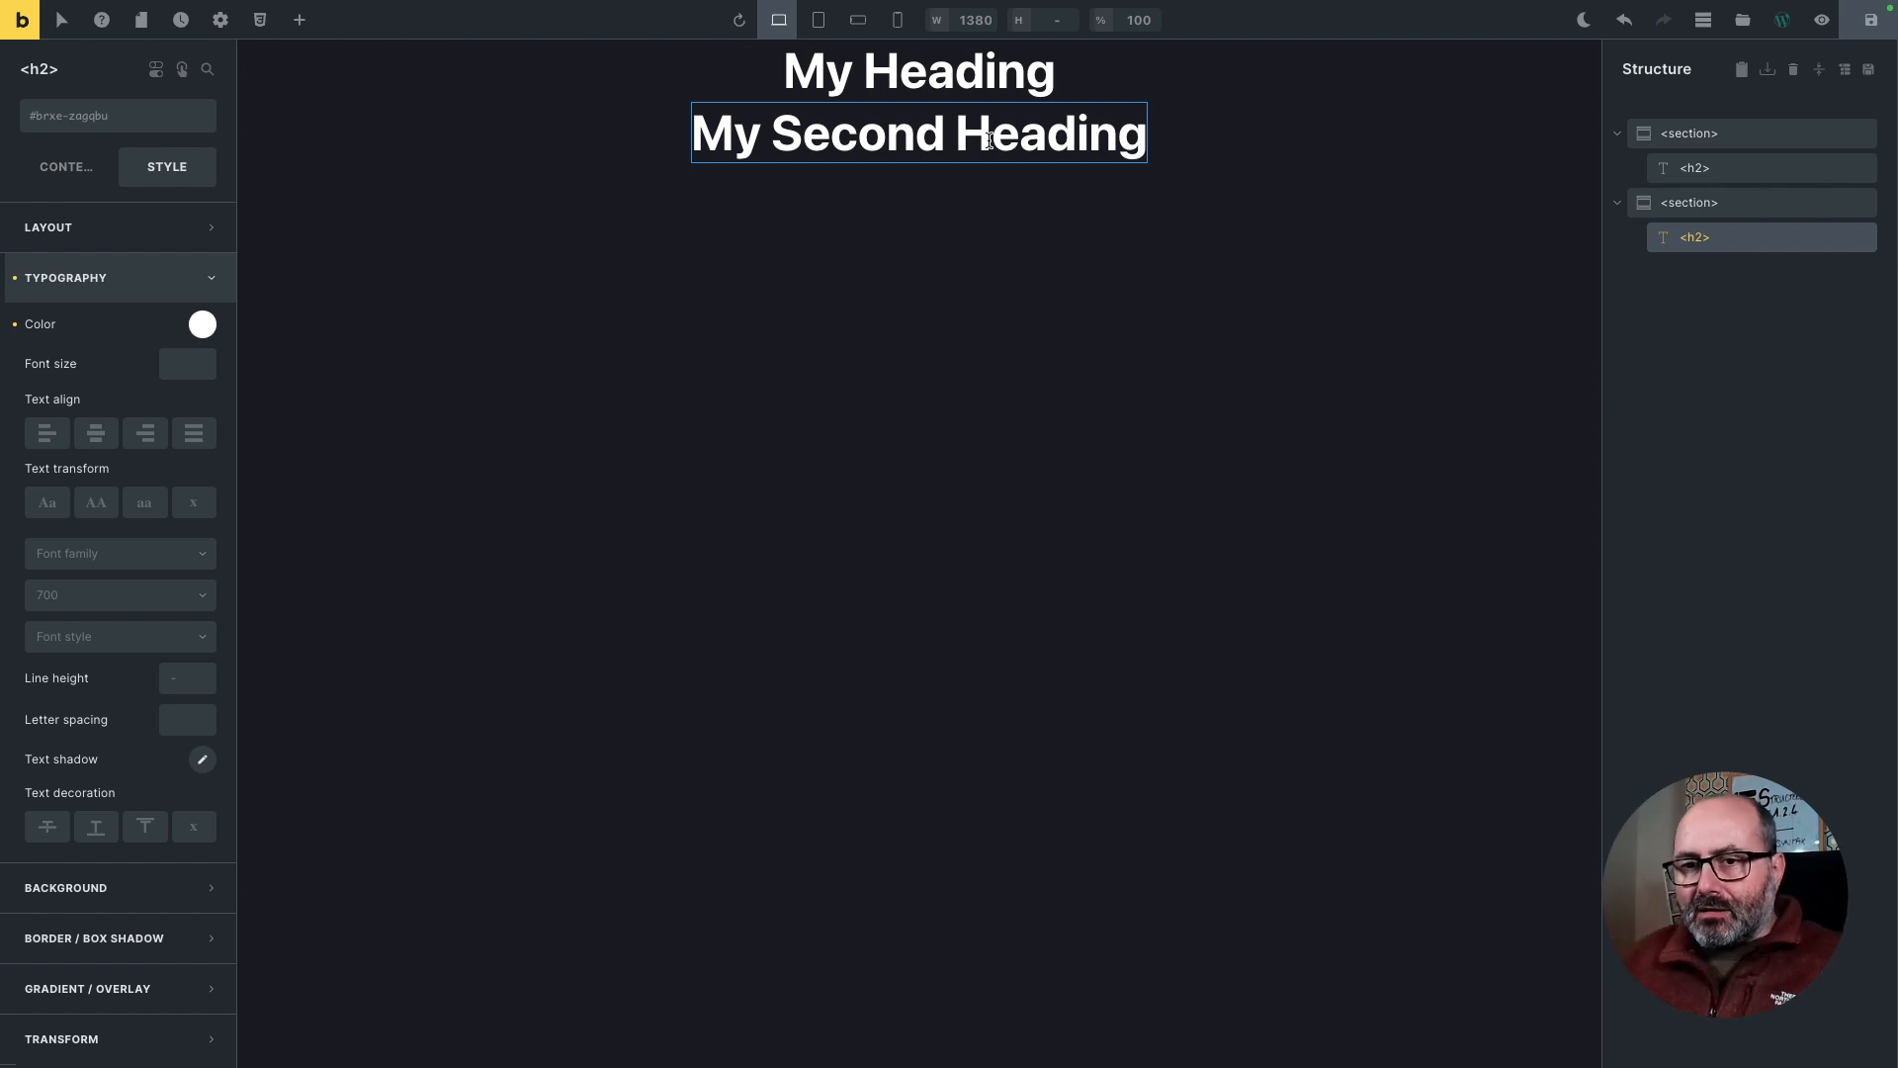
Open Structeezy, empty the page structure and place the cursor in the blank parser editor
left_click(1852, 68)
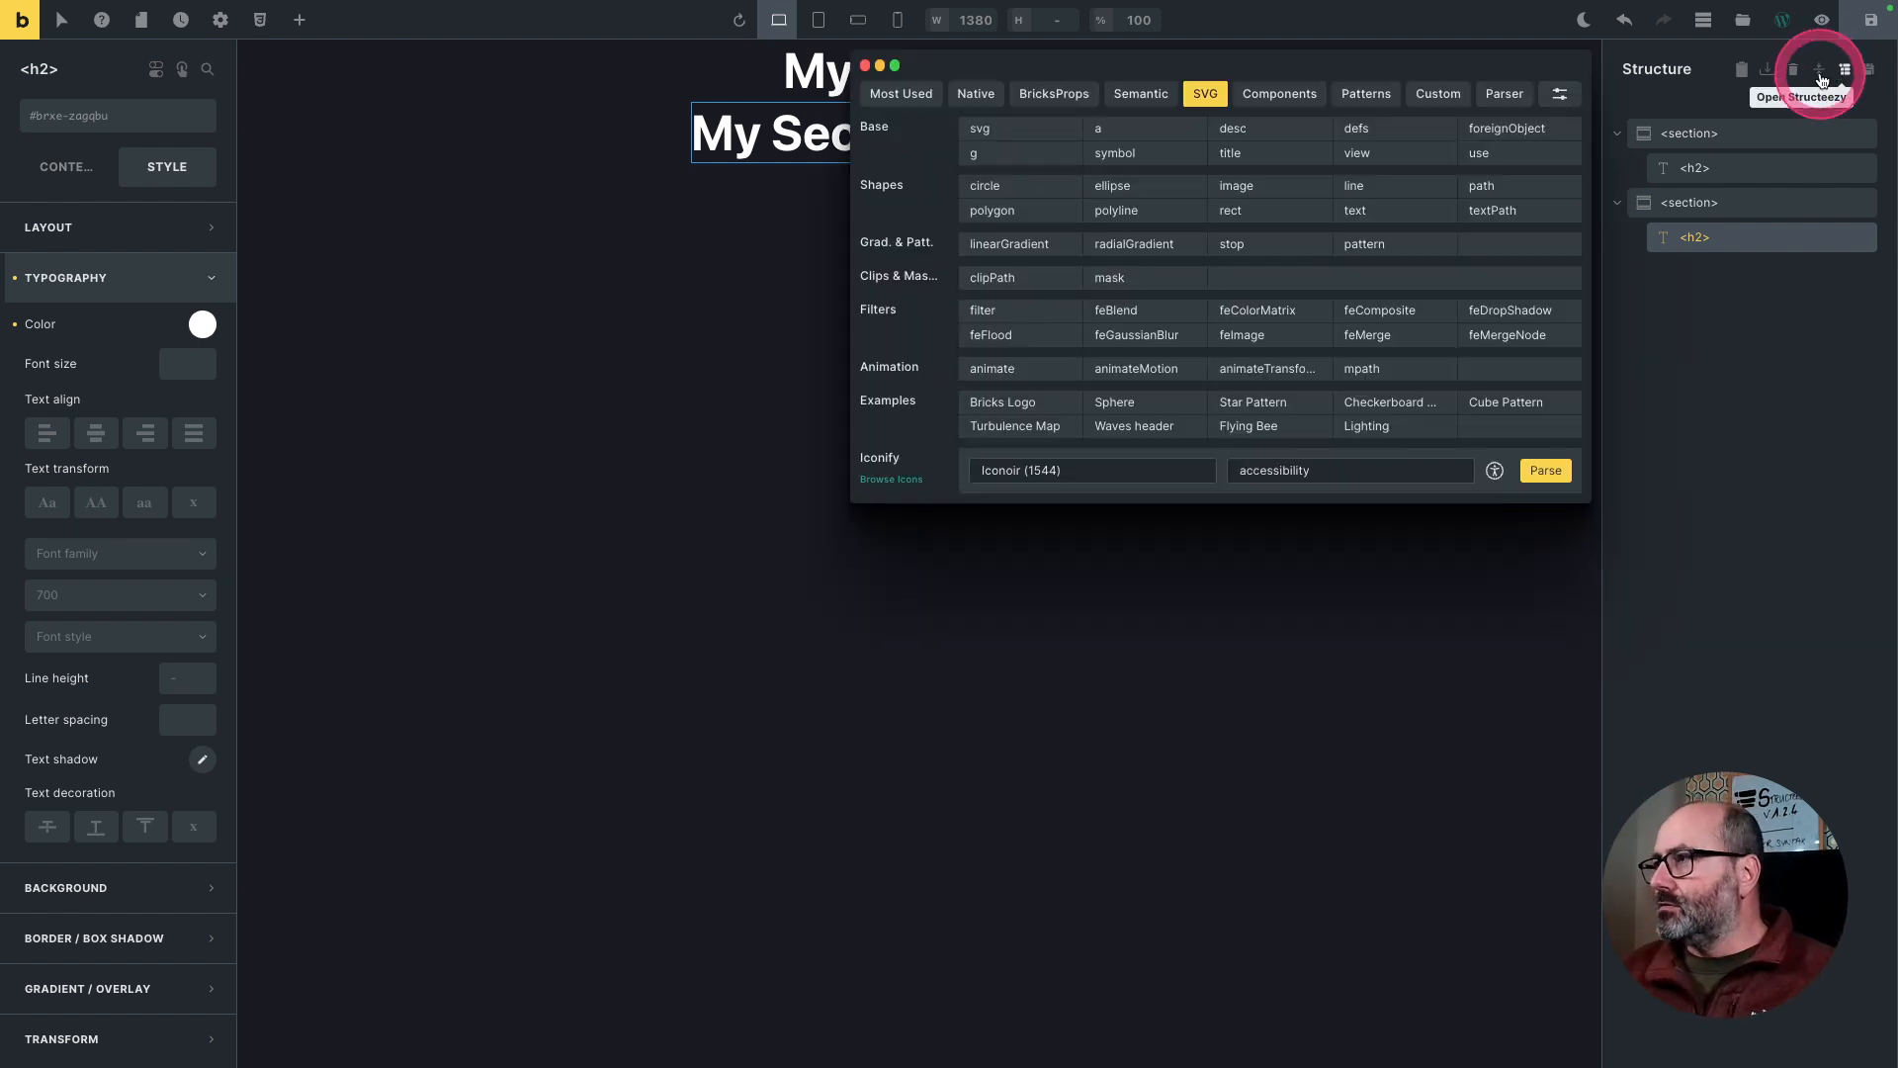
left_click(1349, 205)
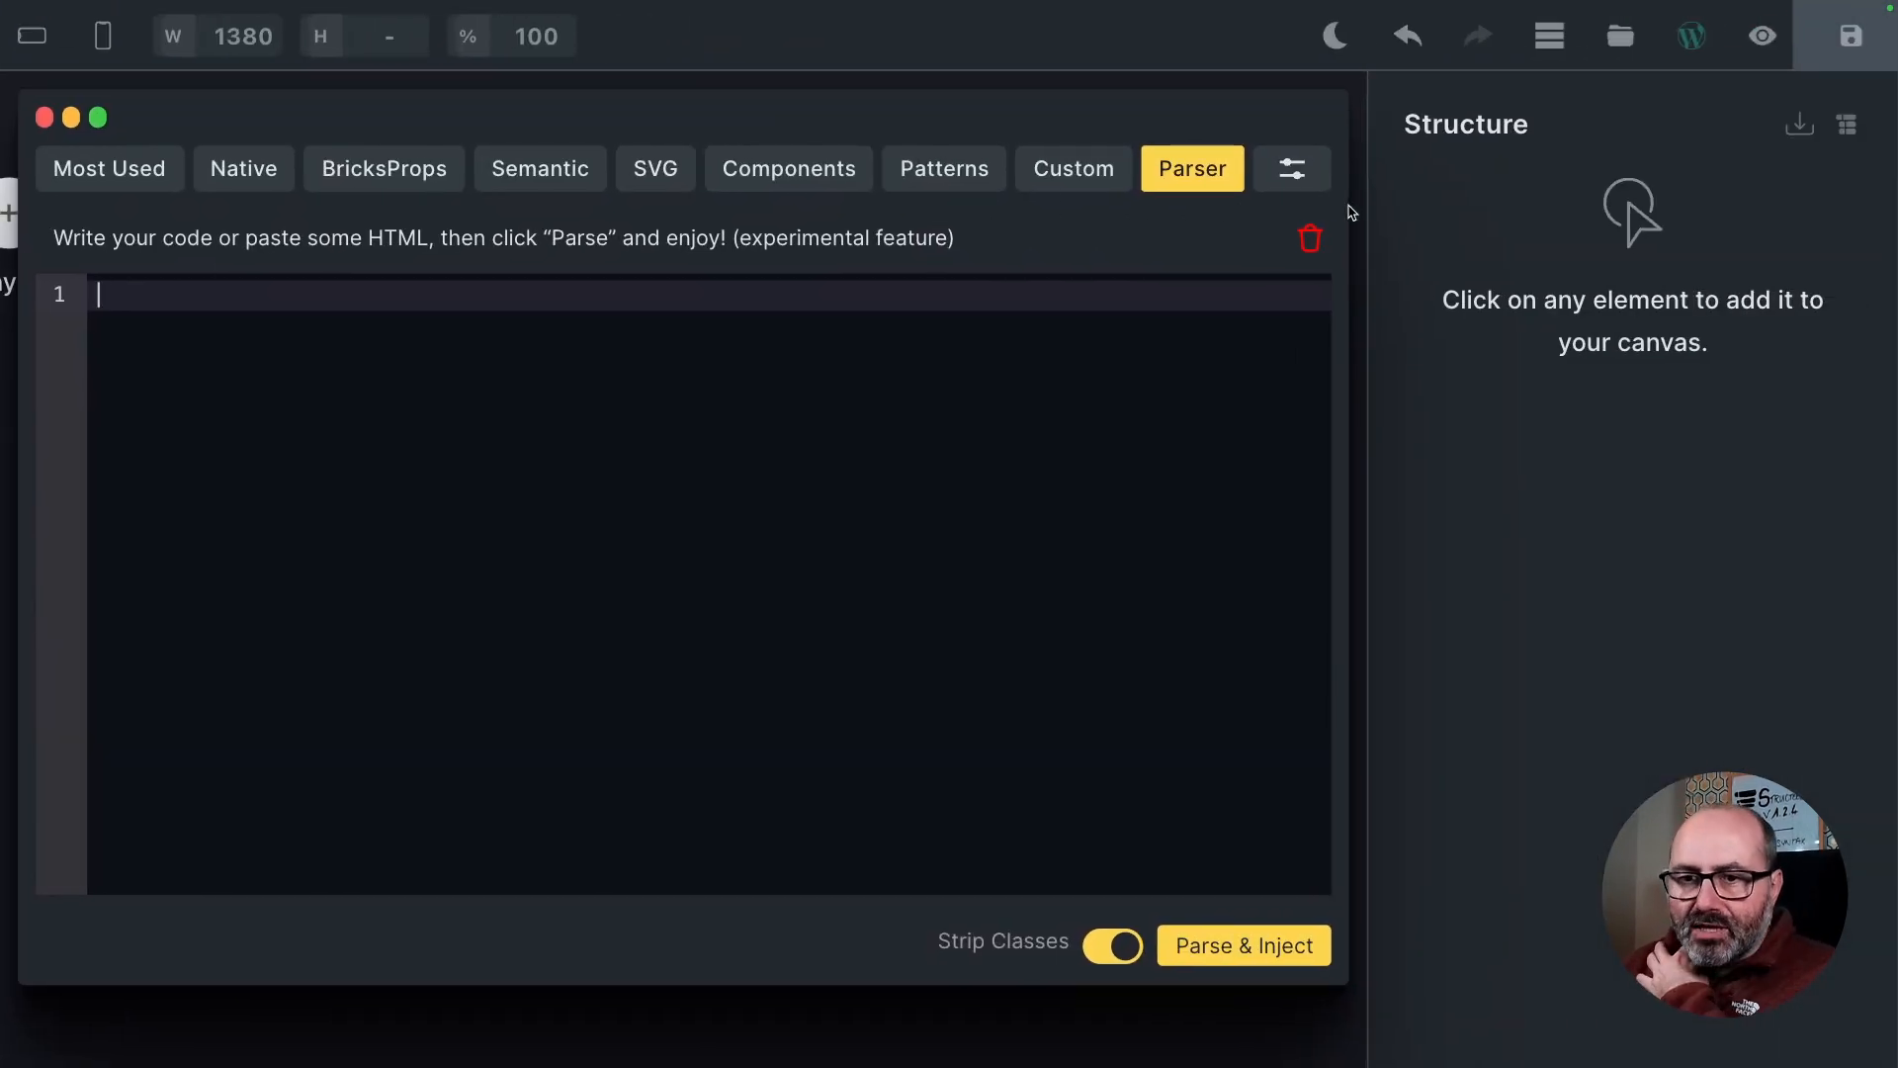
left_click(331, 406)
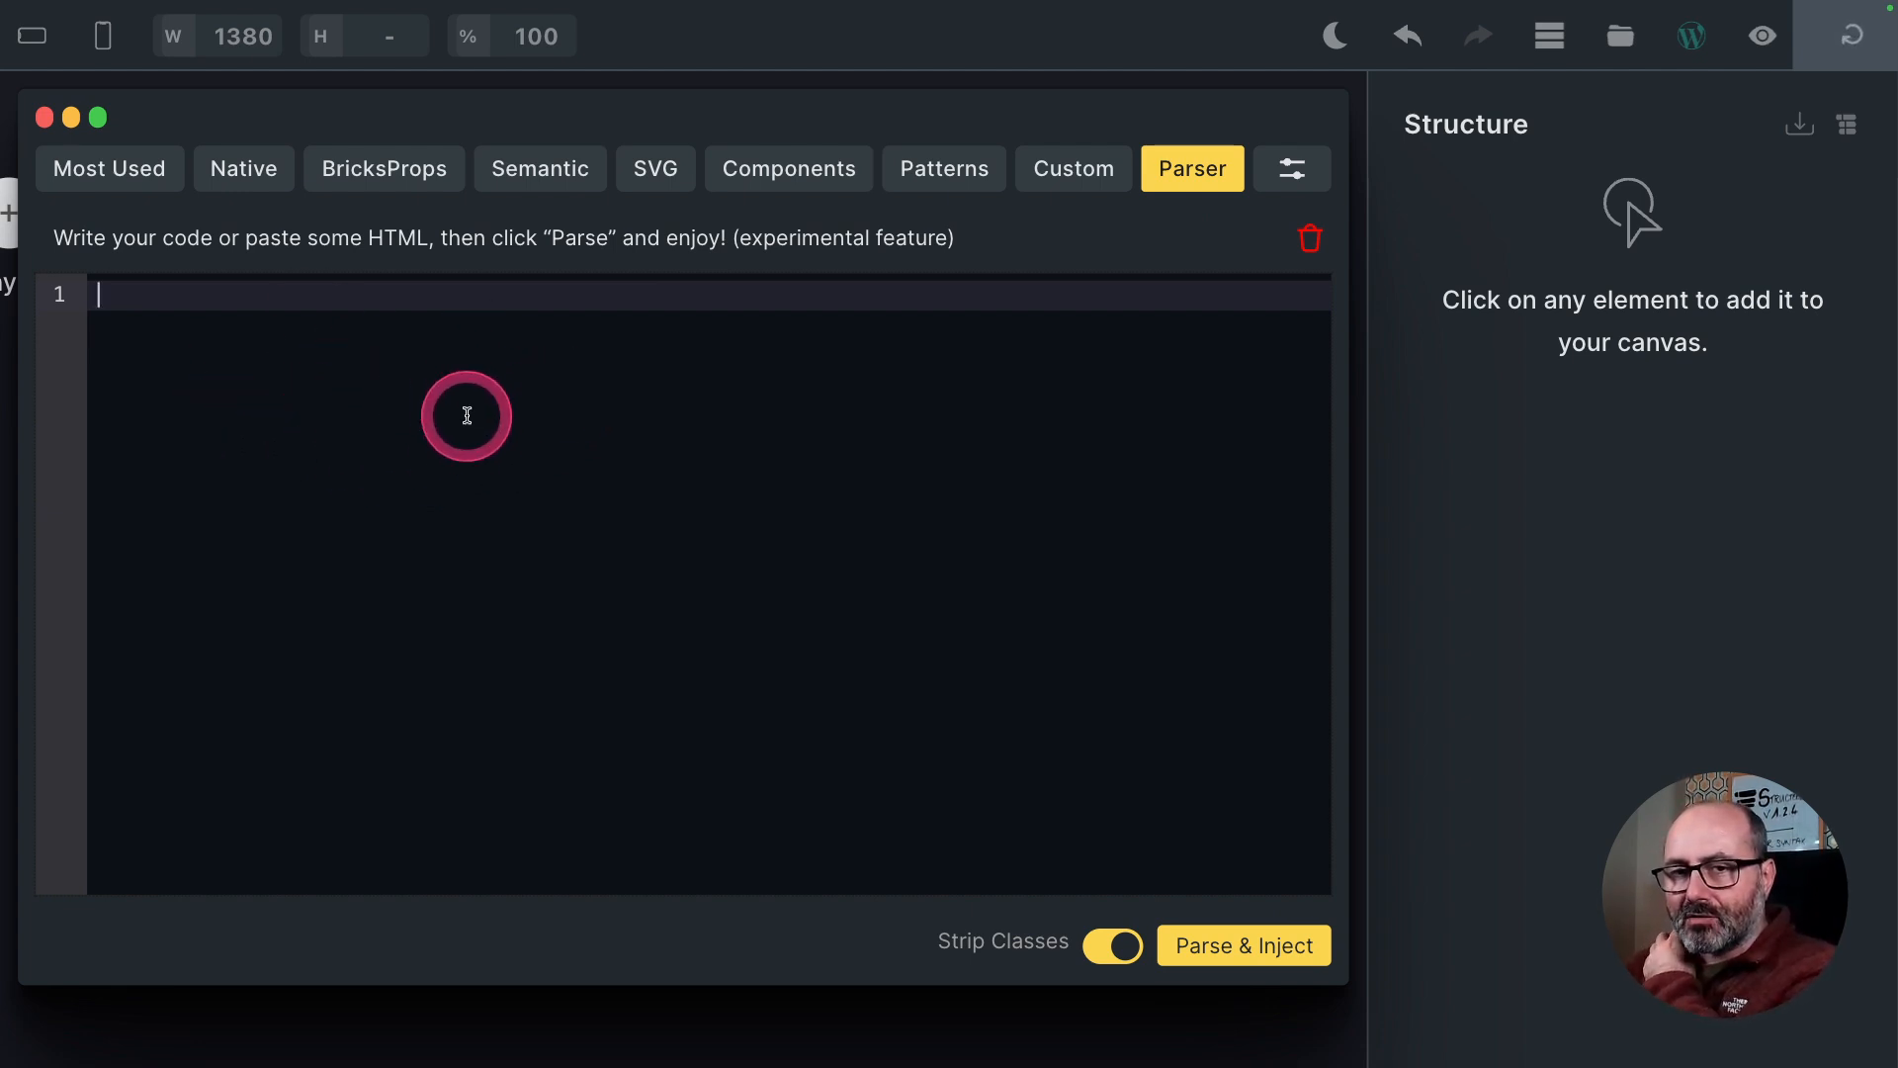
Insert a section with id my-section labelled by an h1 with id my-heading, and remove the section's o-height-full class attribute
type("<section class=\"o-height-full\" id=\"my-section\" aria-labelledby=\"my-heading\">   <h1 id=\"my-heading\">My Heading</h1> </section>")
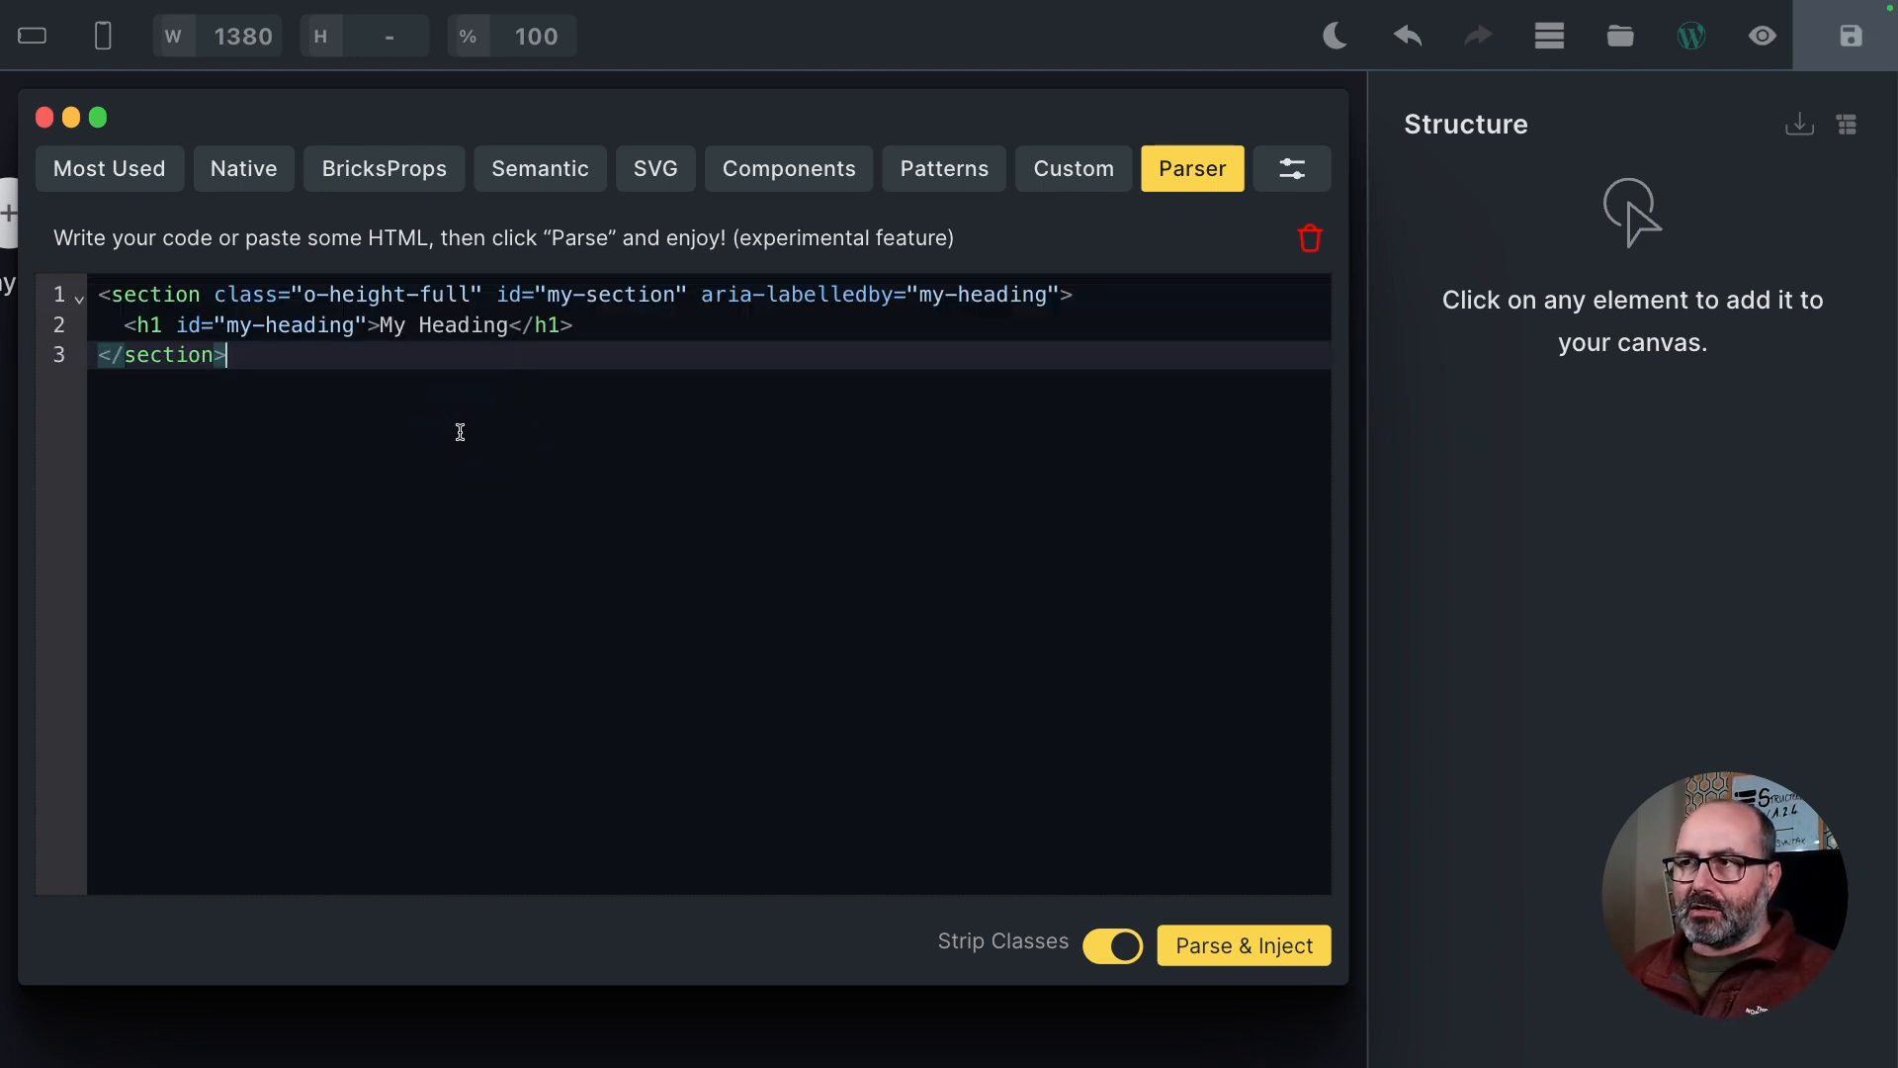
left_click(459, 432)
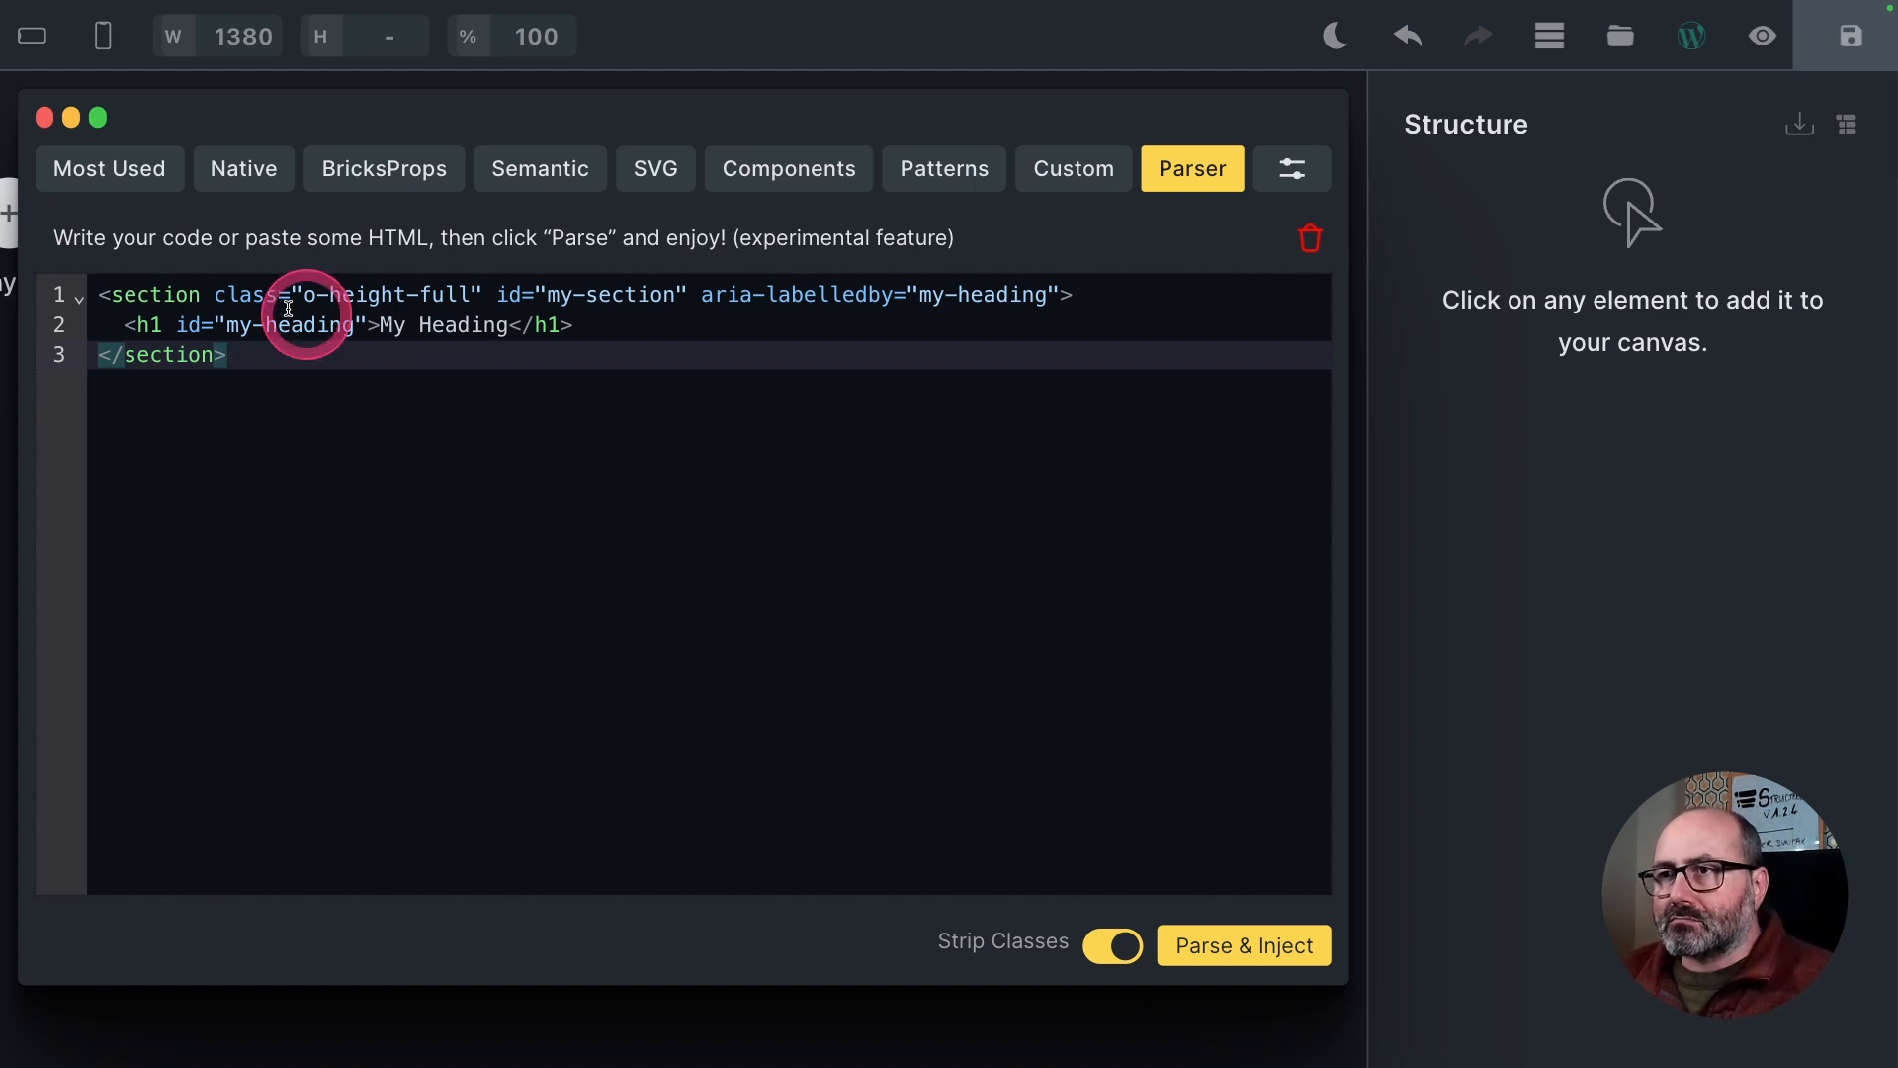
left_click_drag(215, 294, 484, 295)
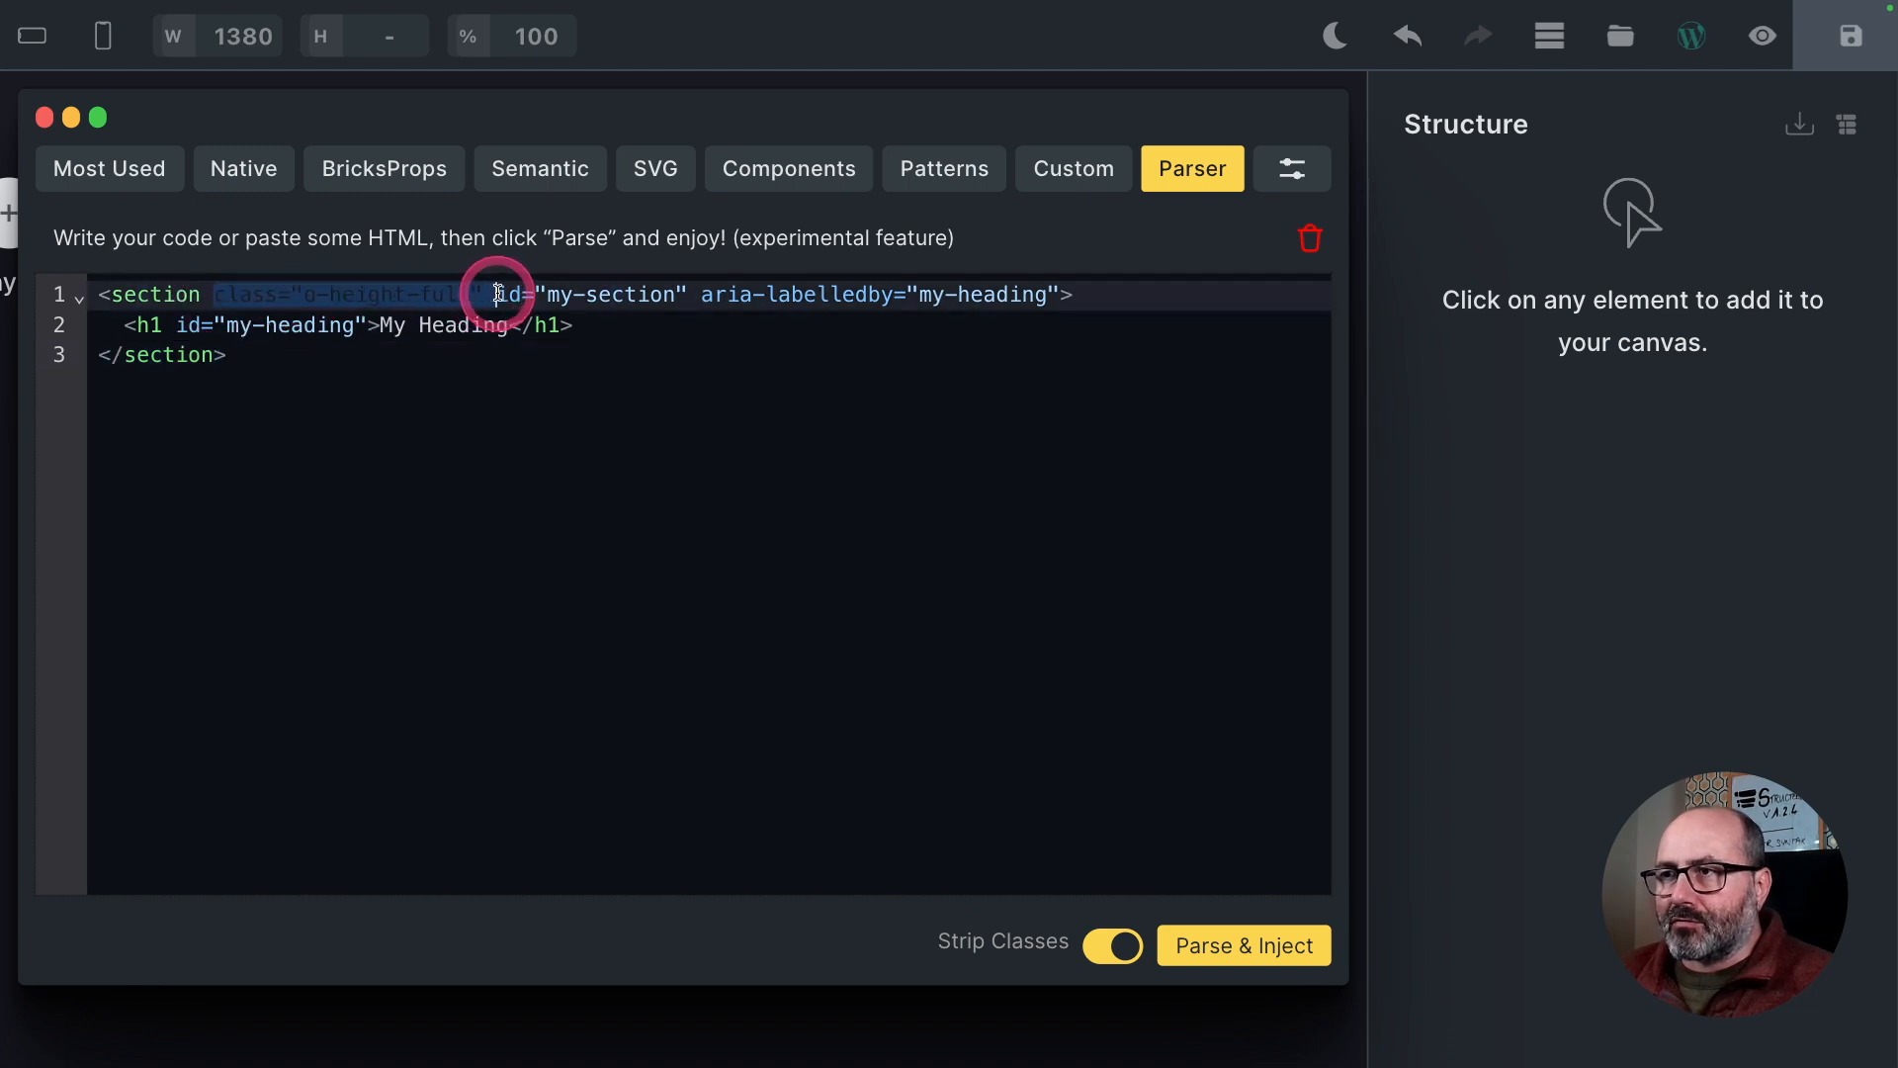
key("BackSpace")
Append the placeholder suffix -{{UID}} to the section's aria-labelledby value my-heading
left_click(760, 297)
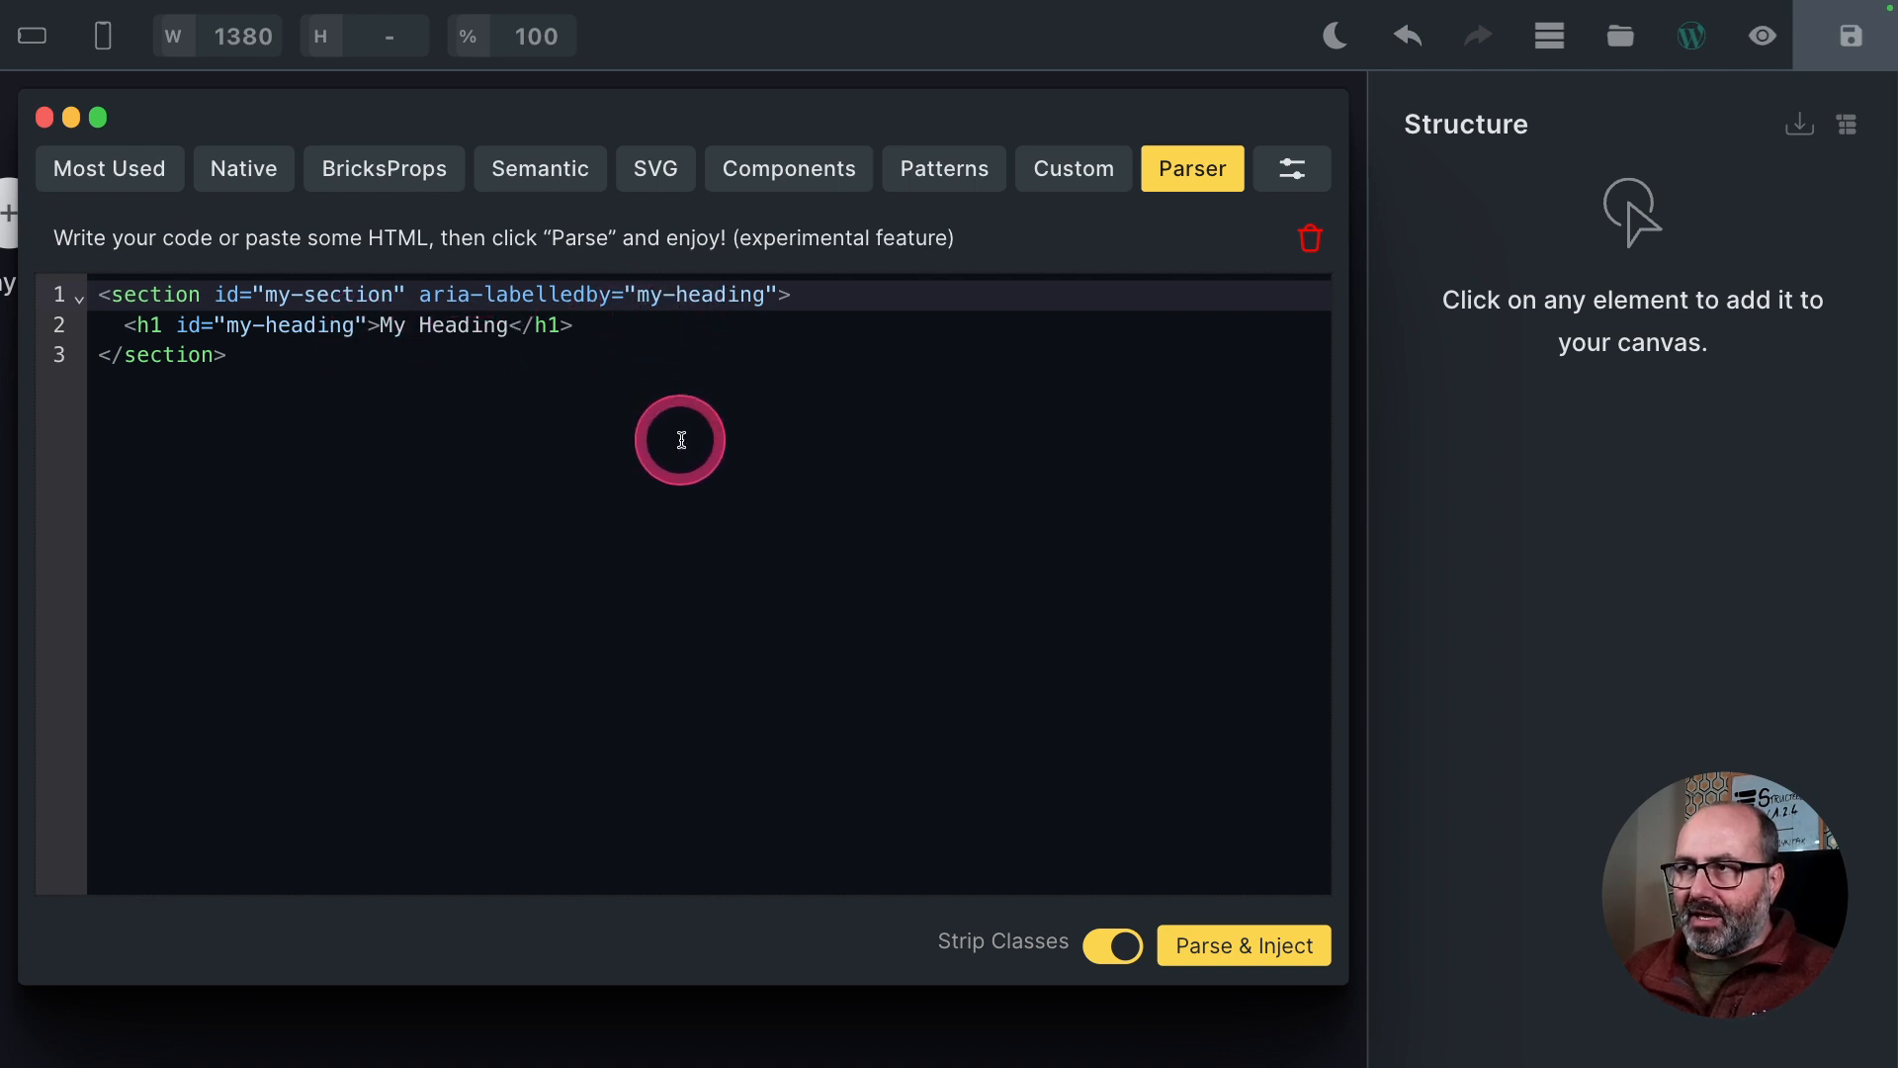
type("-{{")
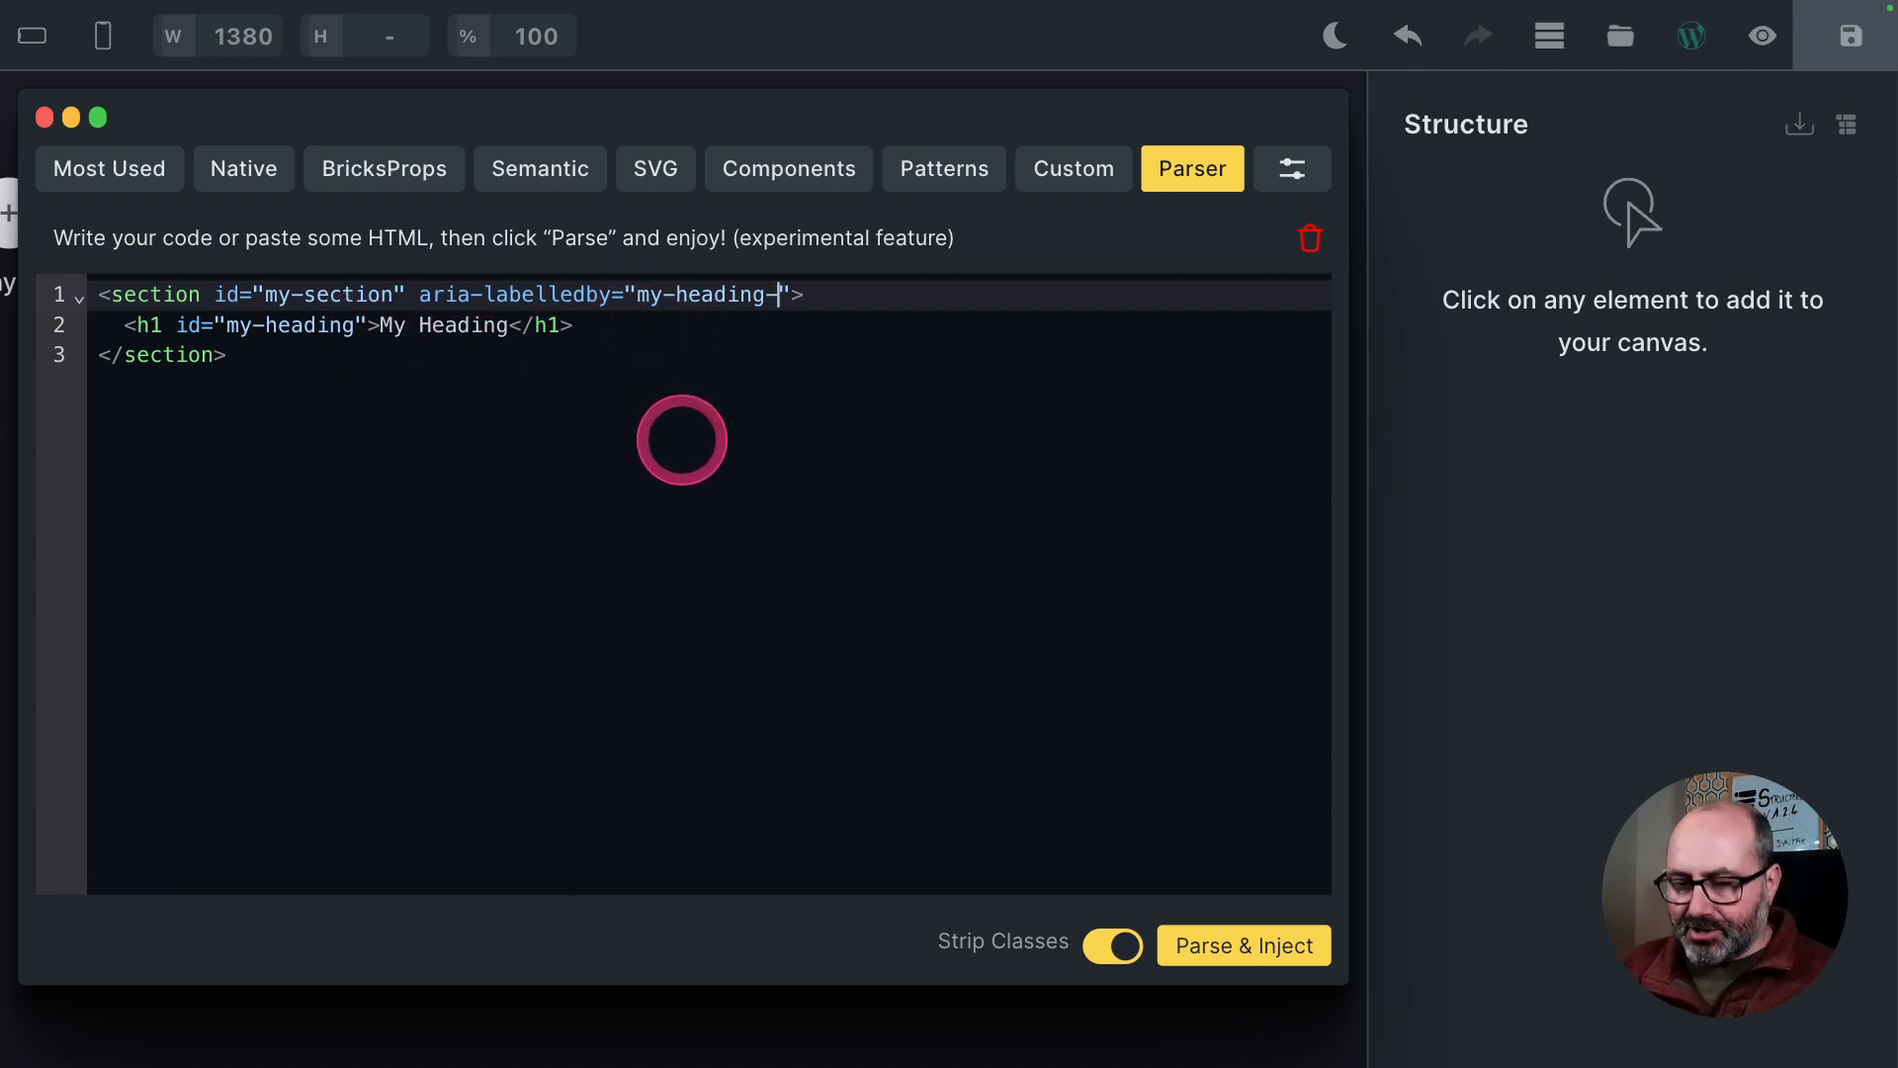
type("}}")
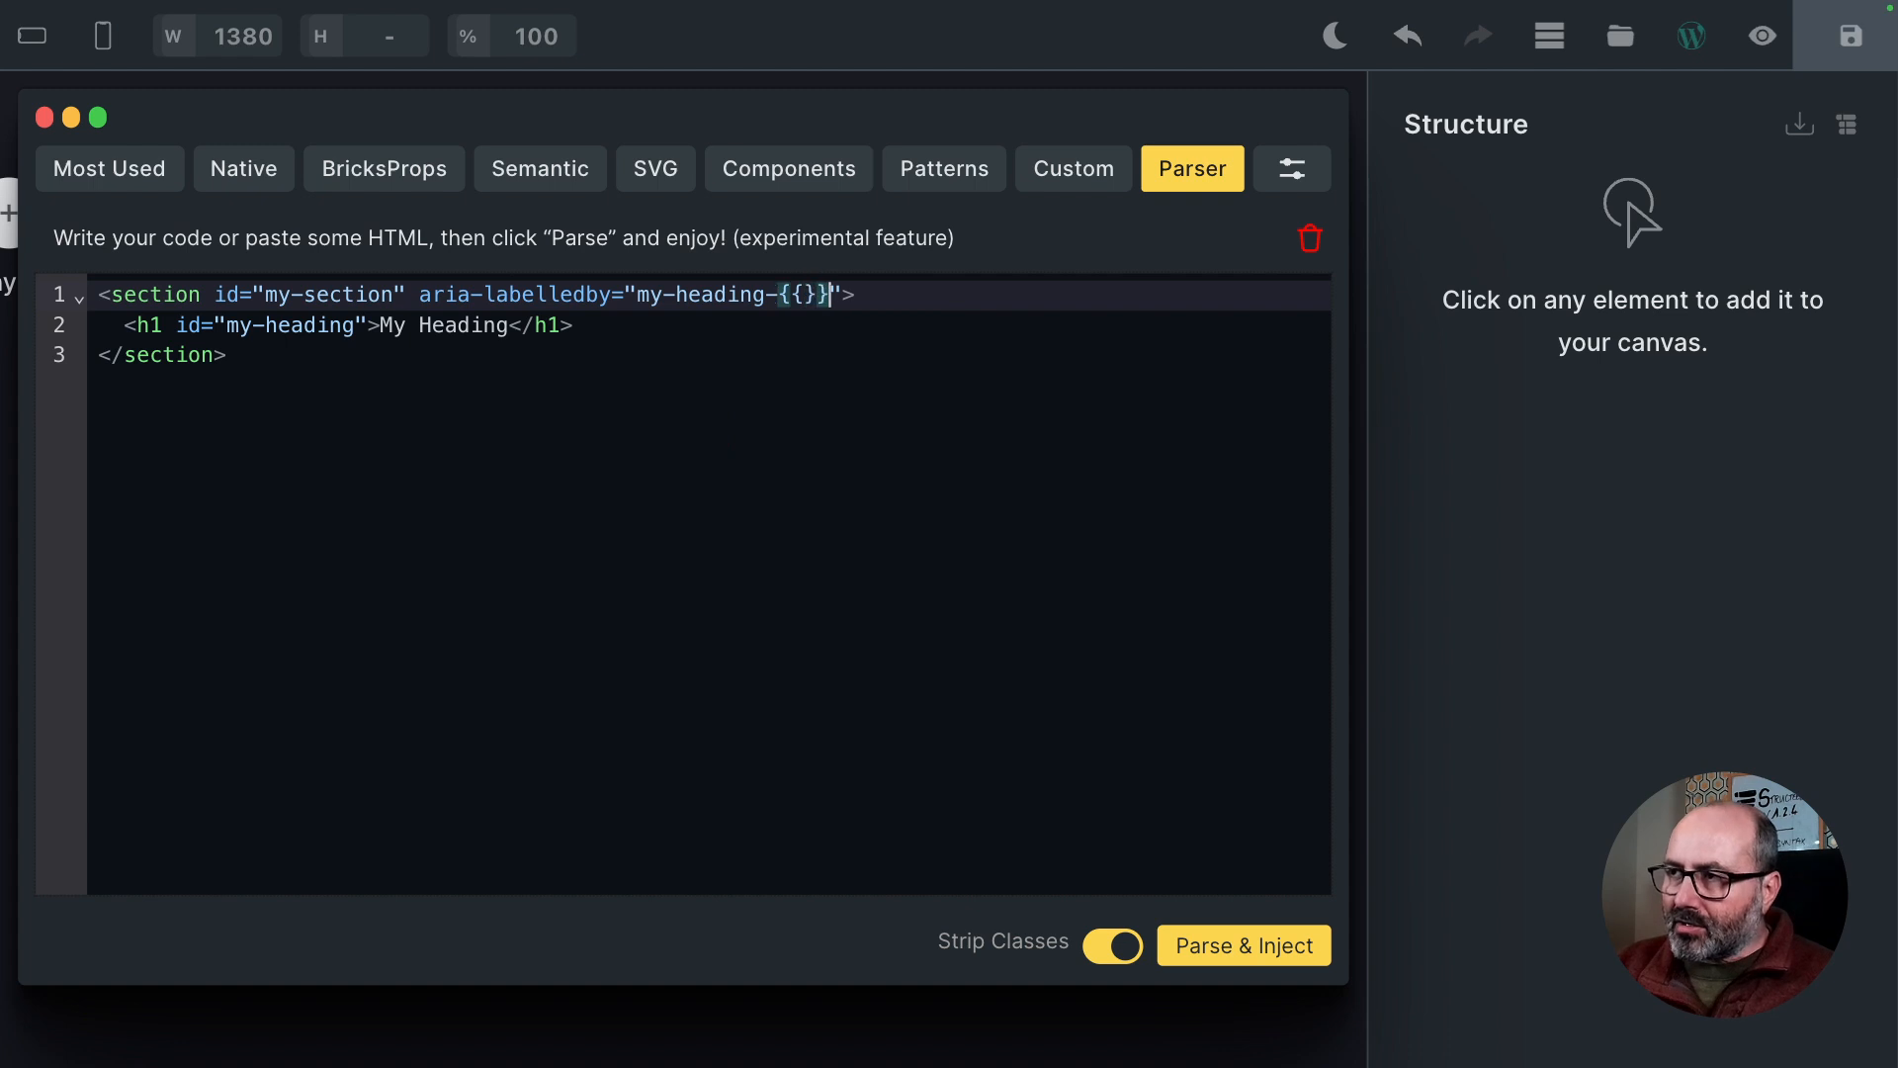
key("Left")
key("Left")
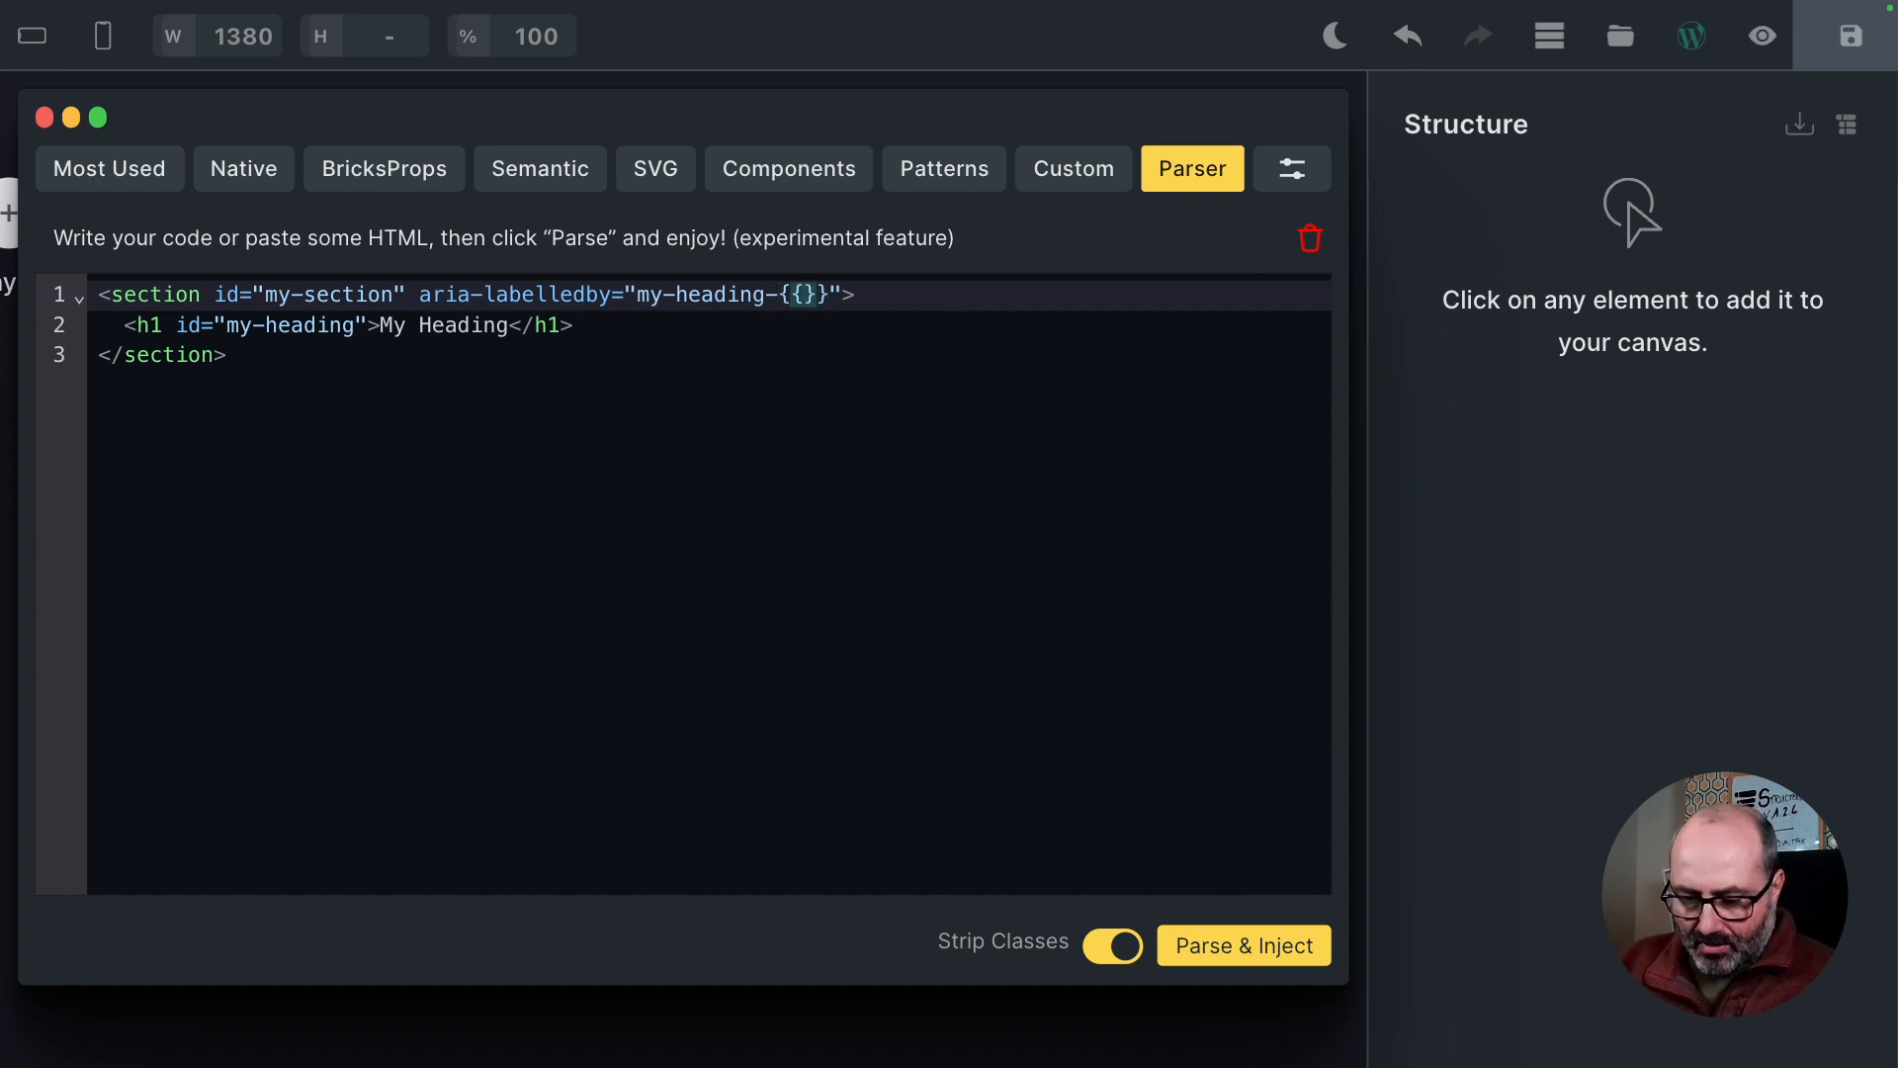
type("UID")
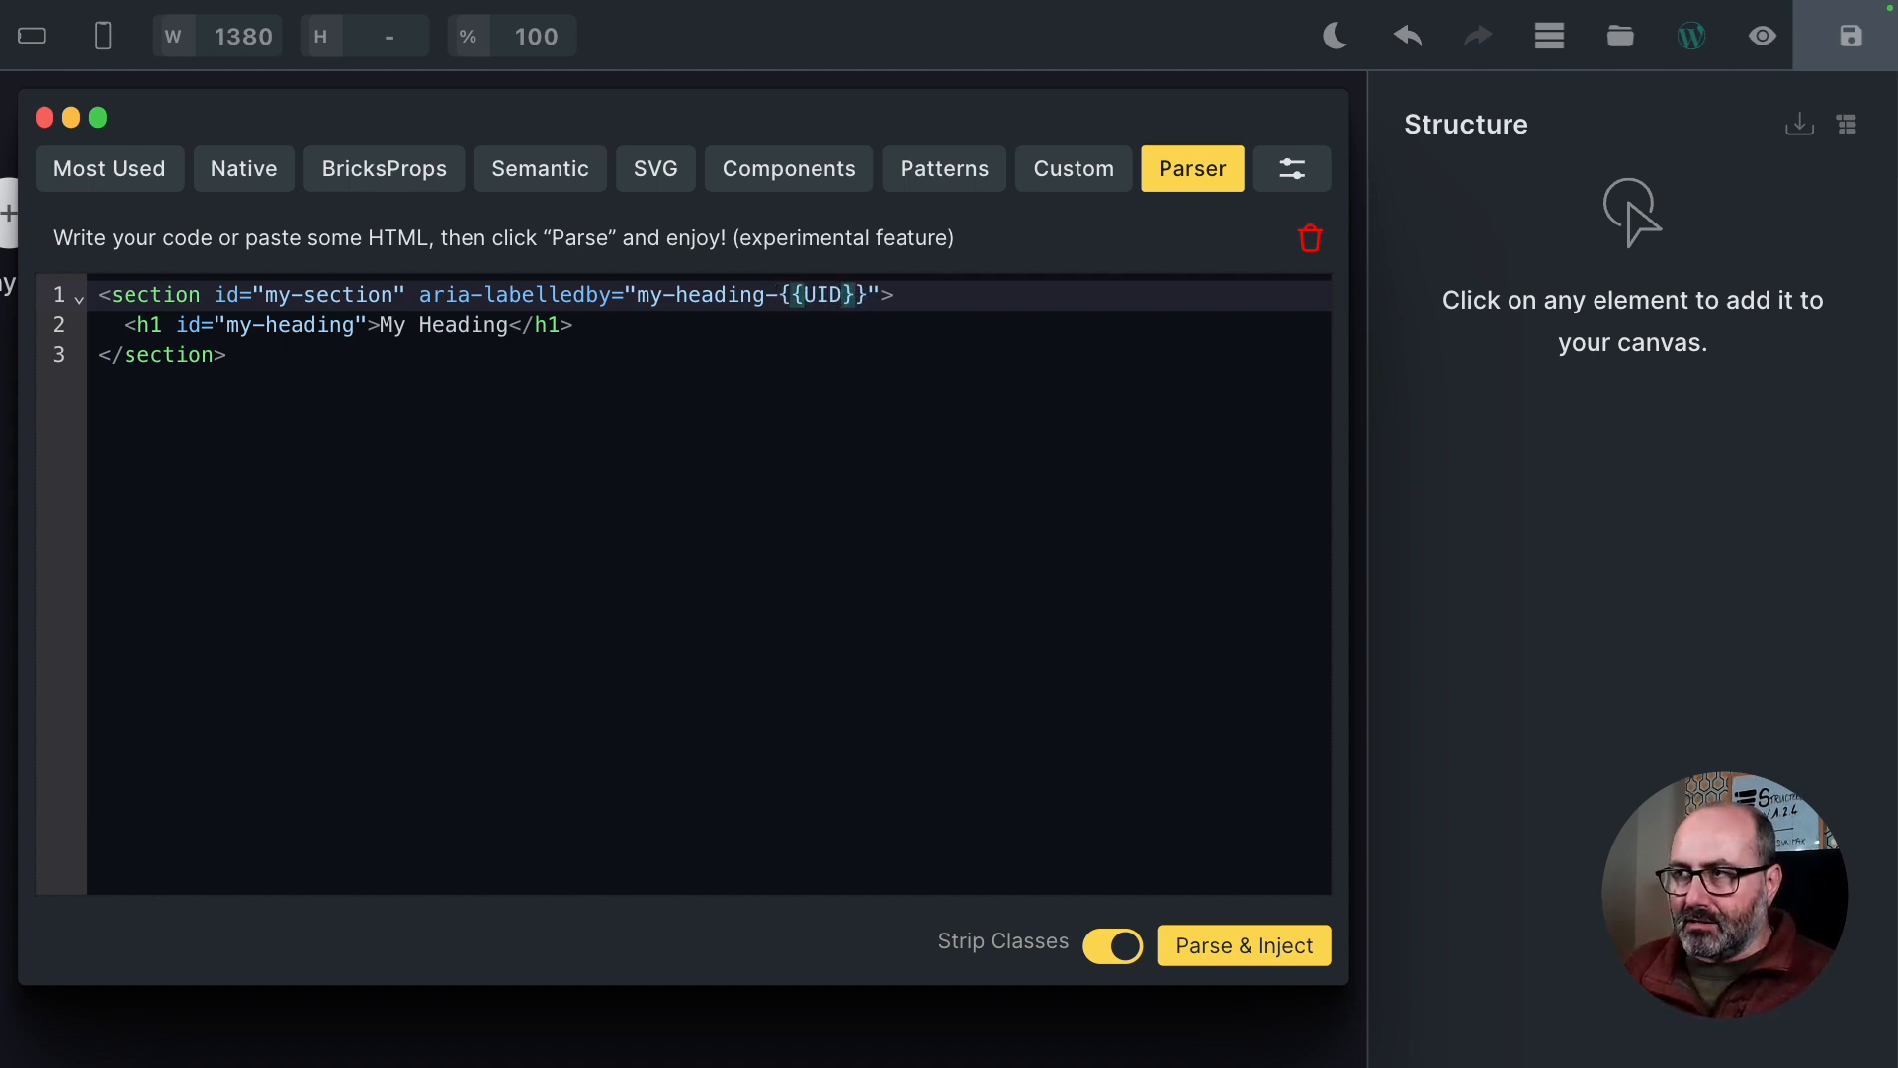
Copy the -{{UID}} suffix to the end of the h1's id and the section's id
left_click_drag(767, 297, 867, 294)
key("ctrl+c")
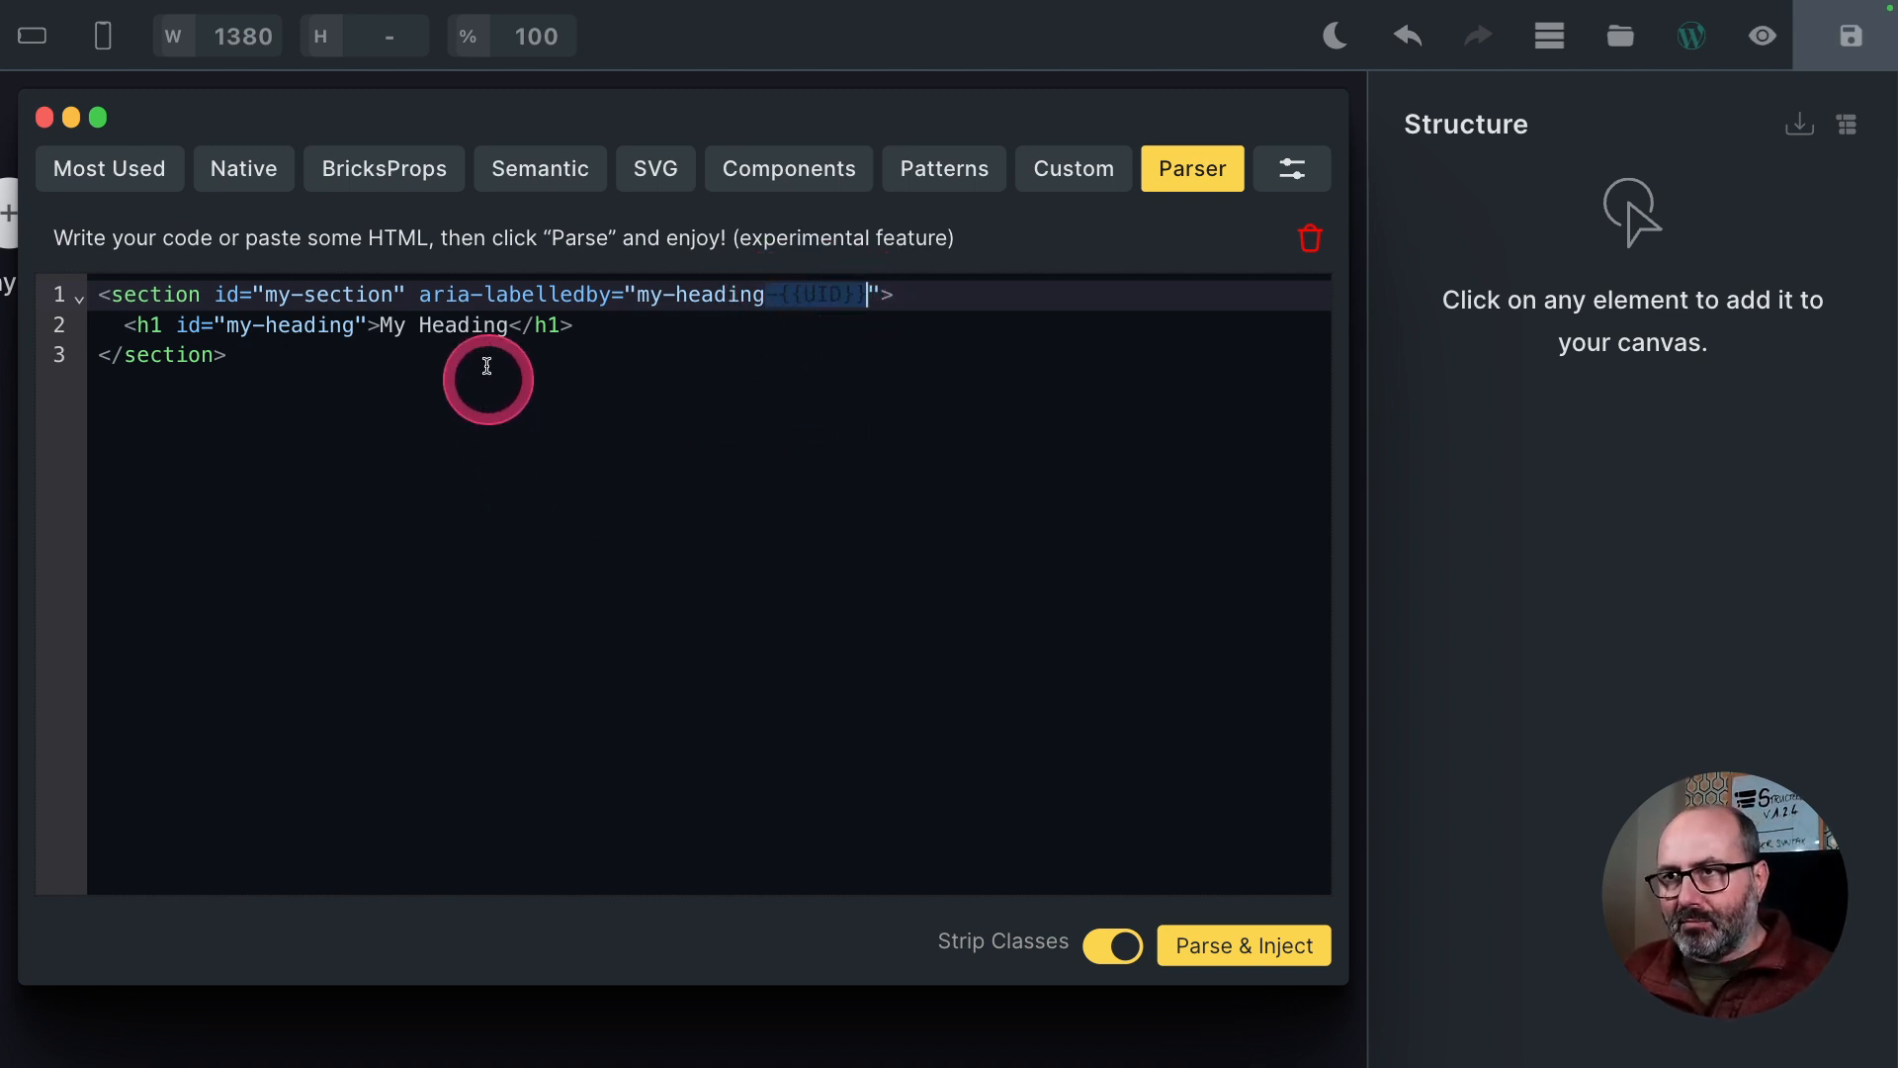
left_click(358, 326)
key("ctrl+v")
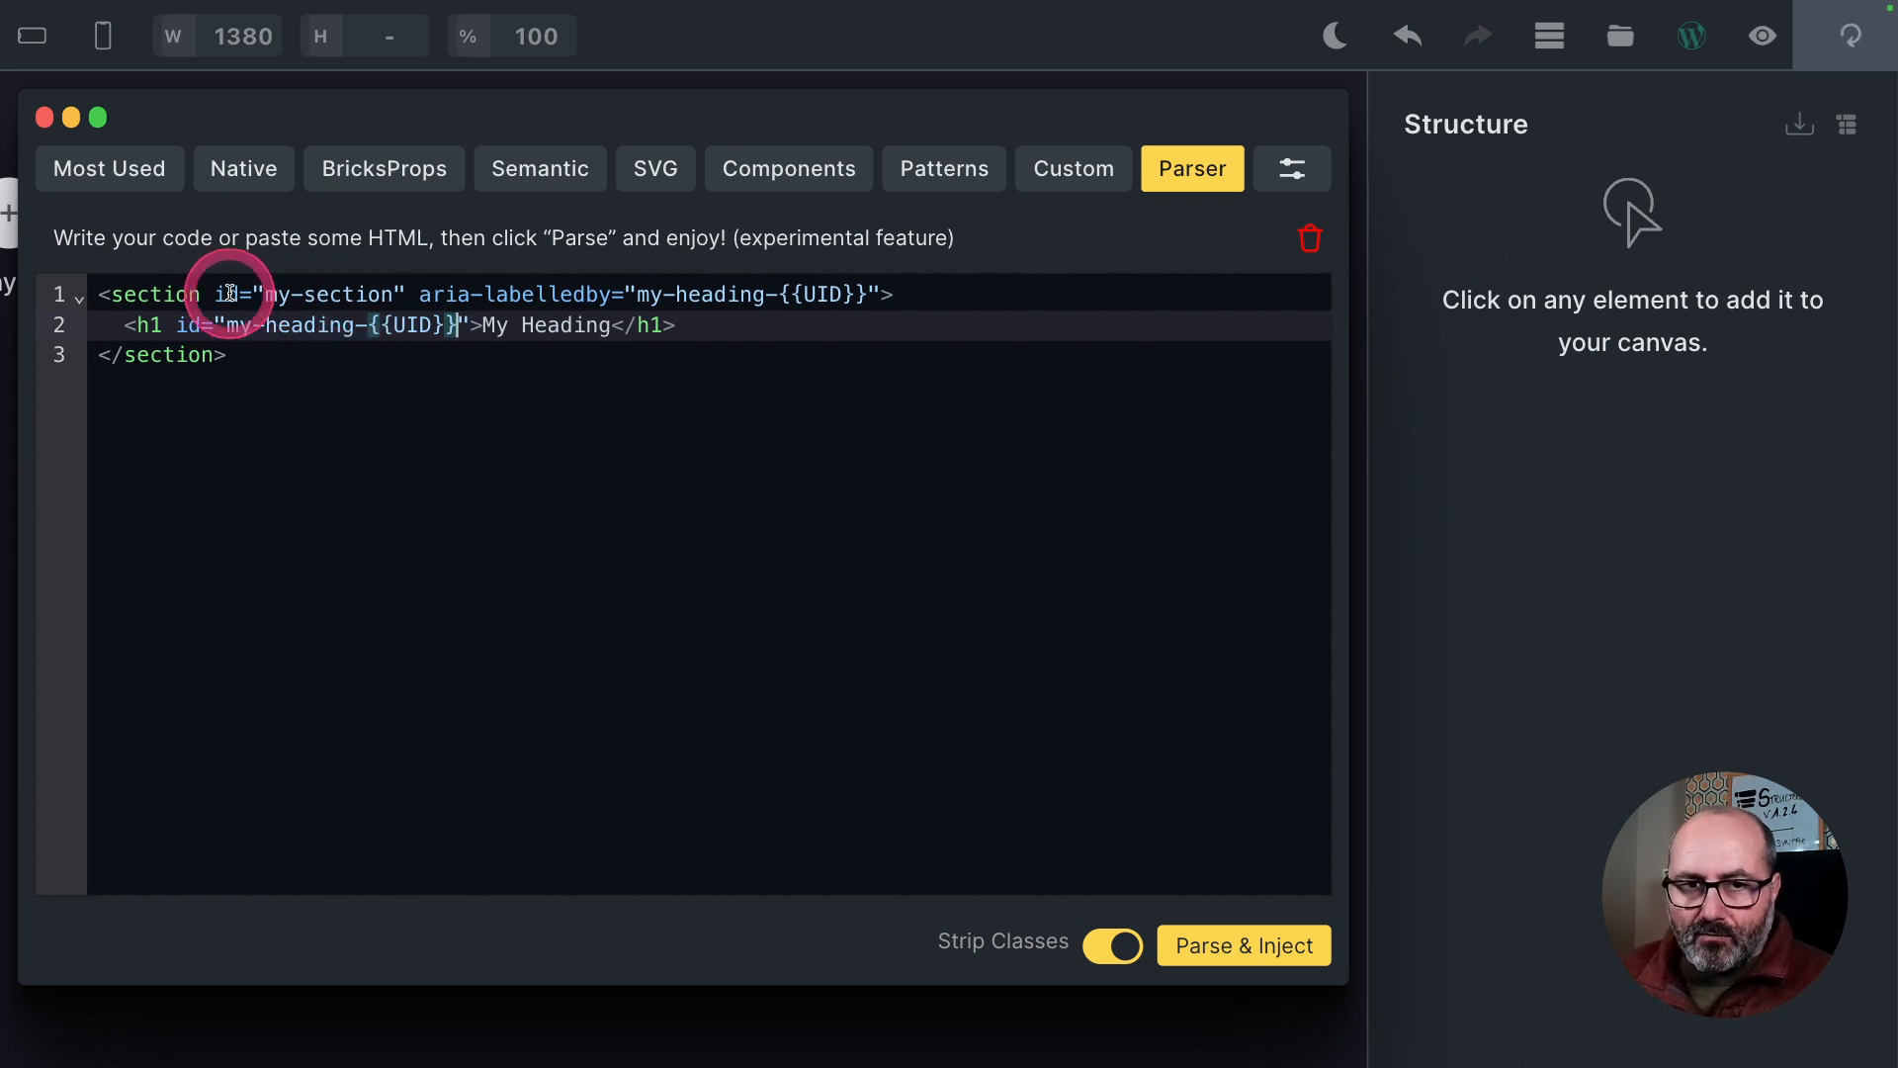
left_click(394, 294)
key("ctrl+v")
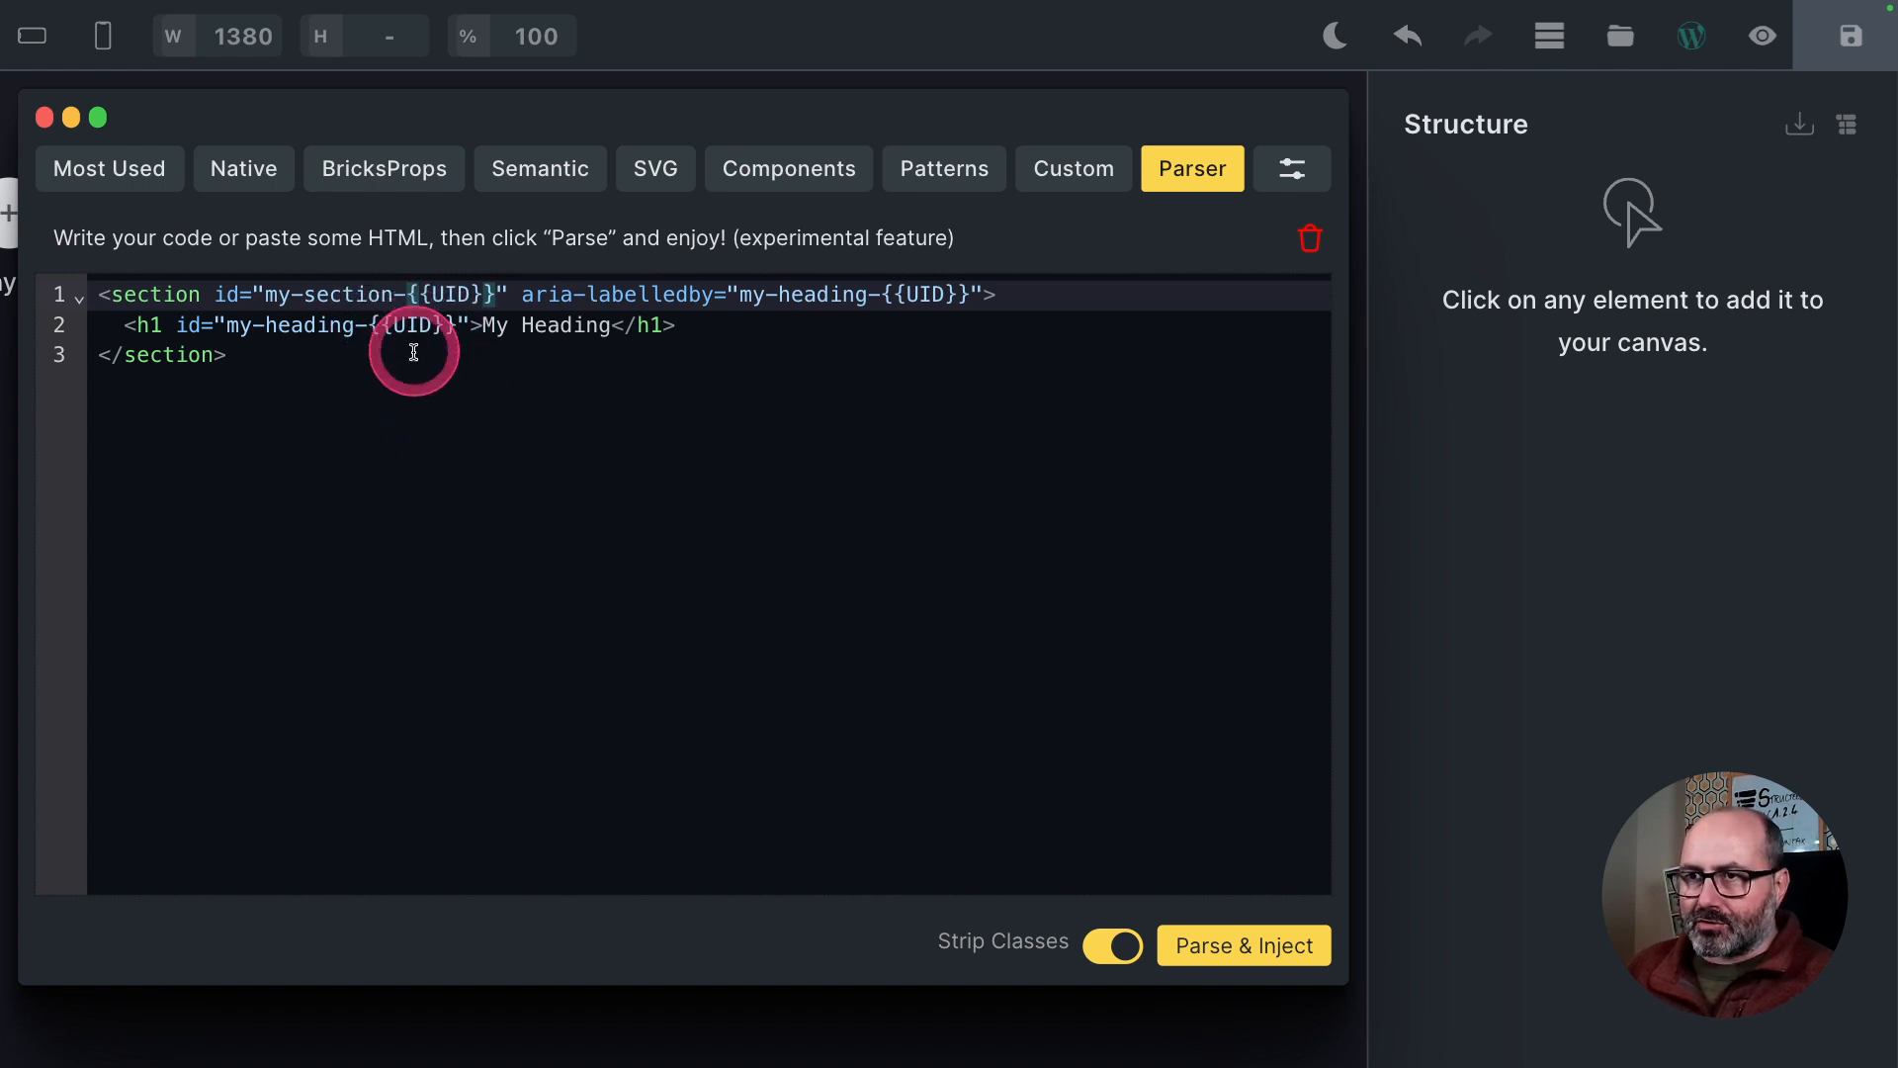
Parse and inject the section markup with the UID placeholders, and restore the code in the parser editor
left_click(297, 357)
left_click(1245, 945)
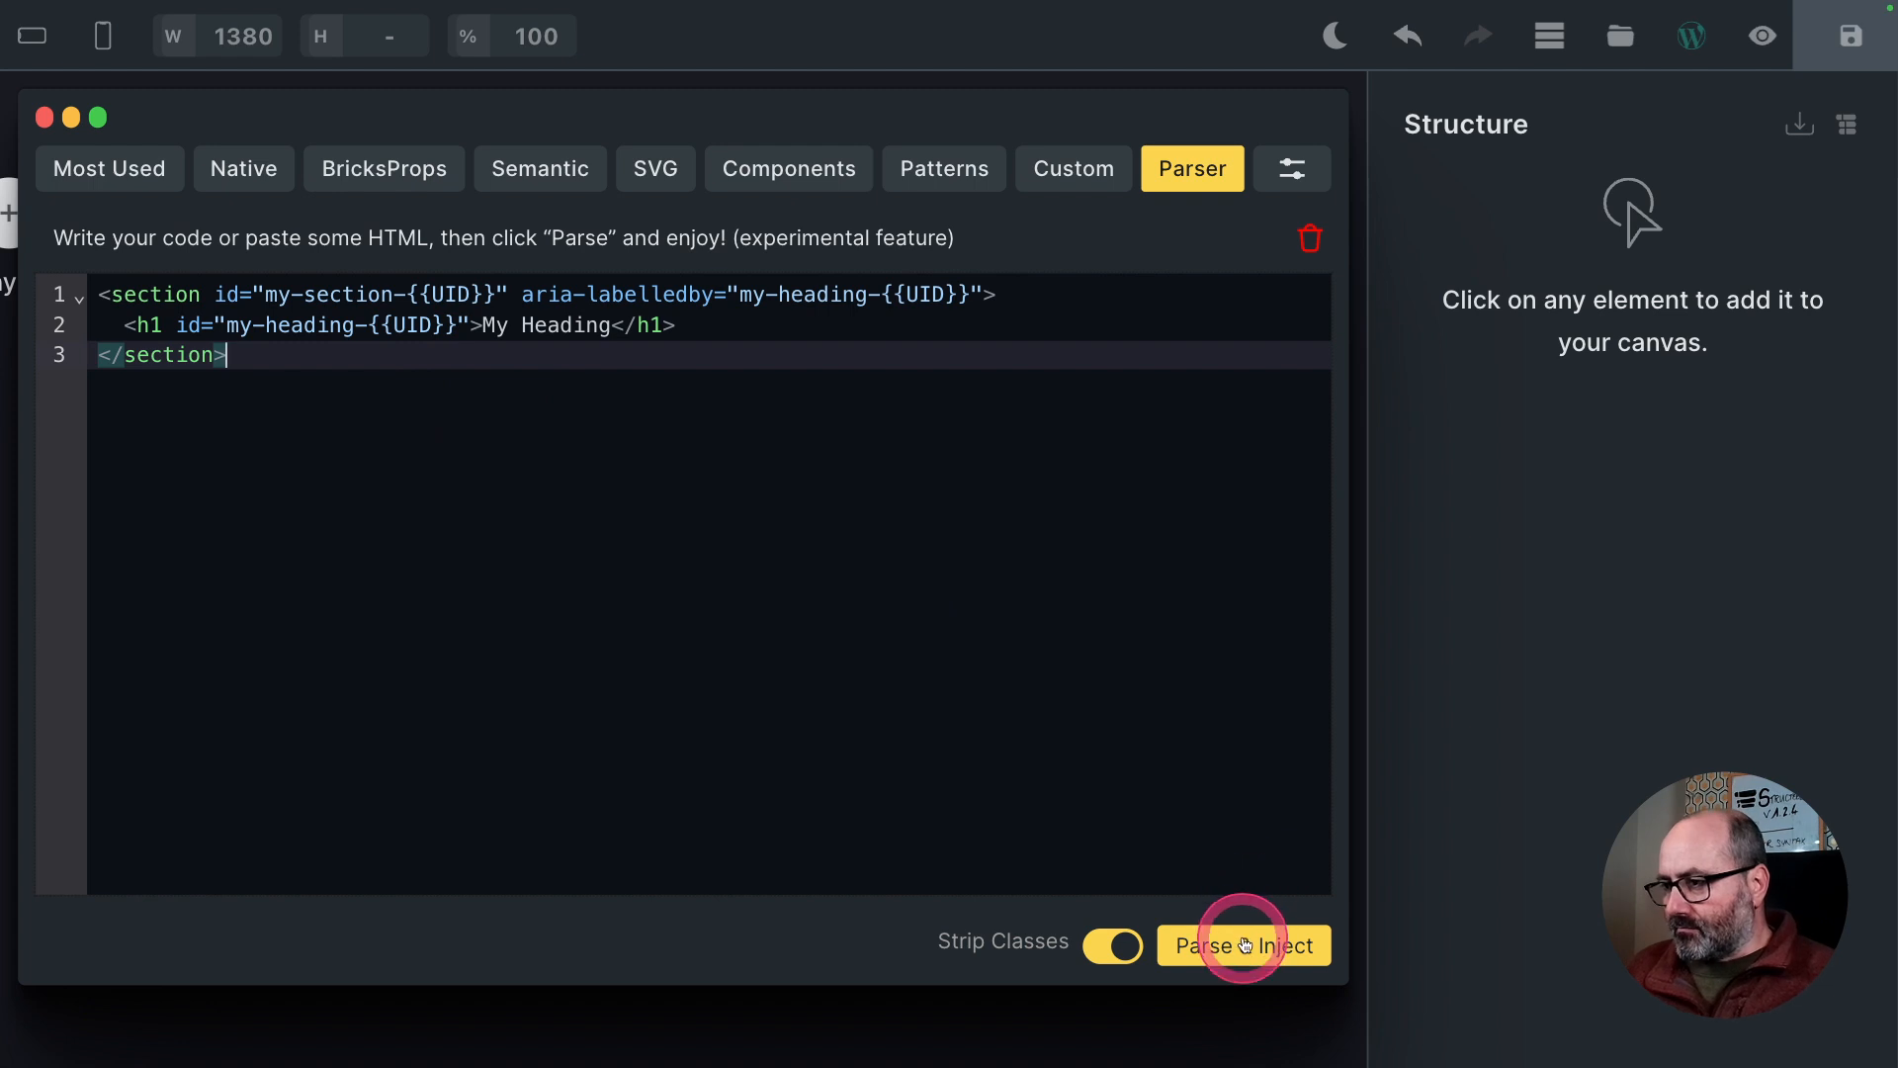
left_click(1179, 875)
key("super+z")
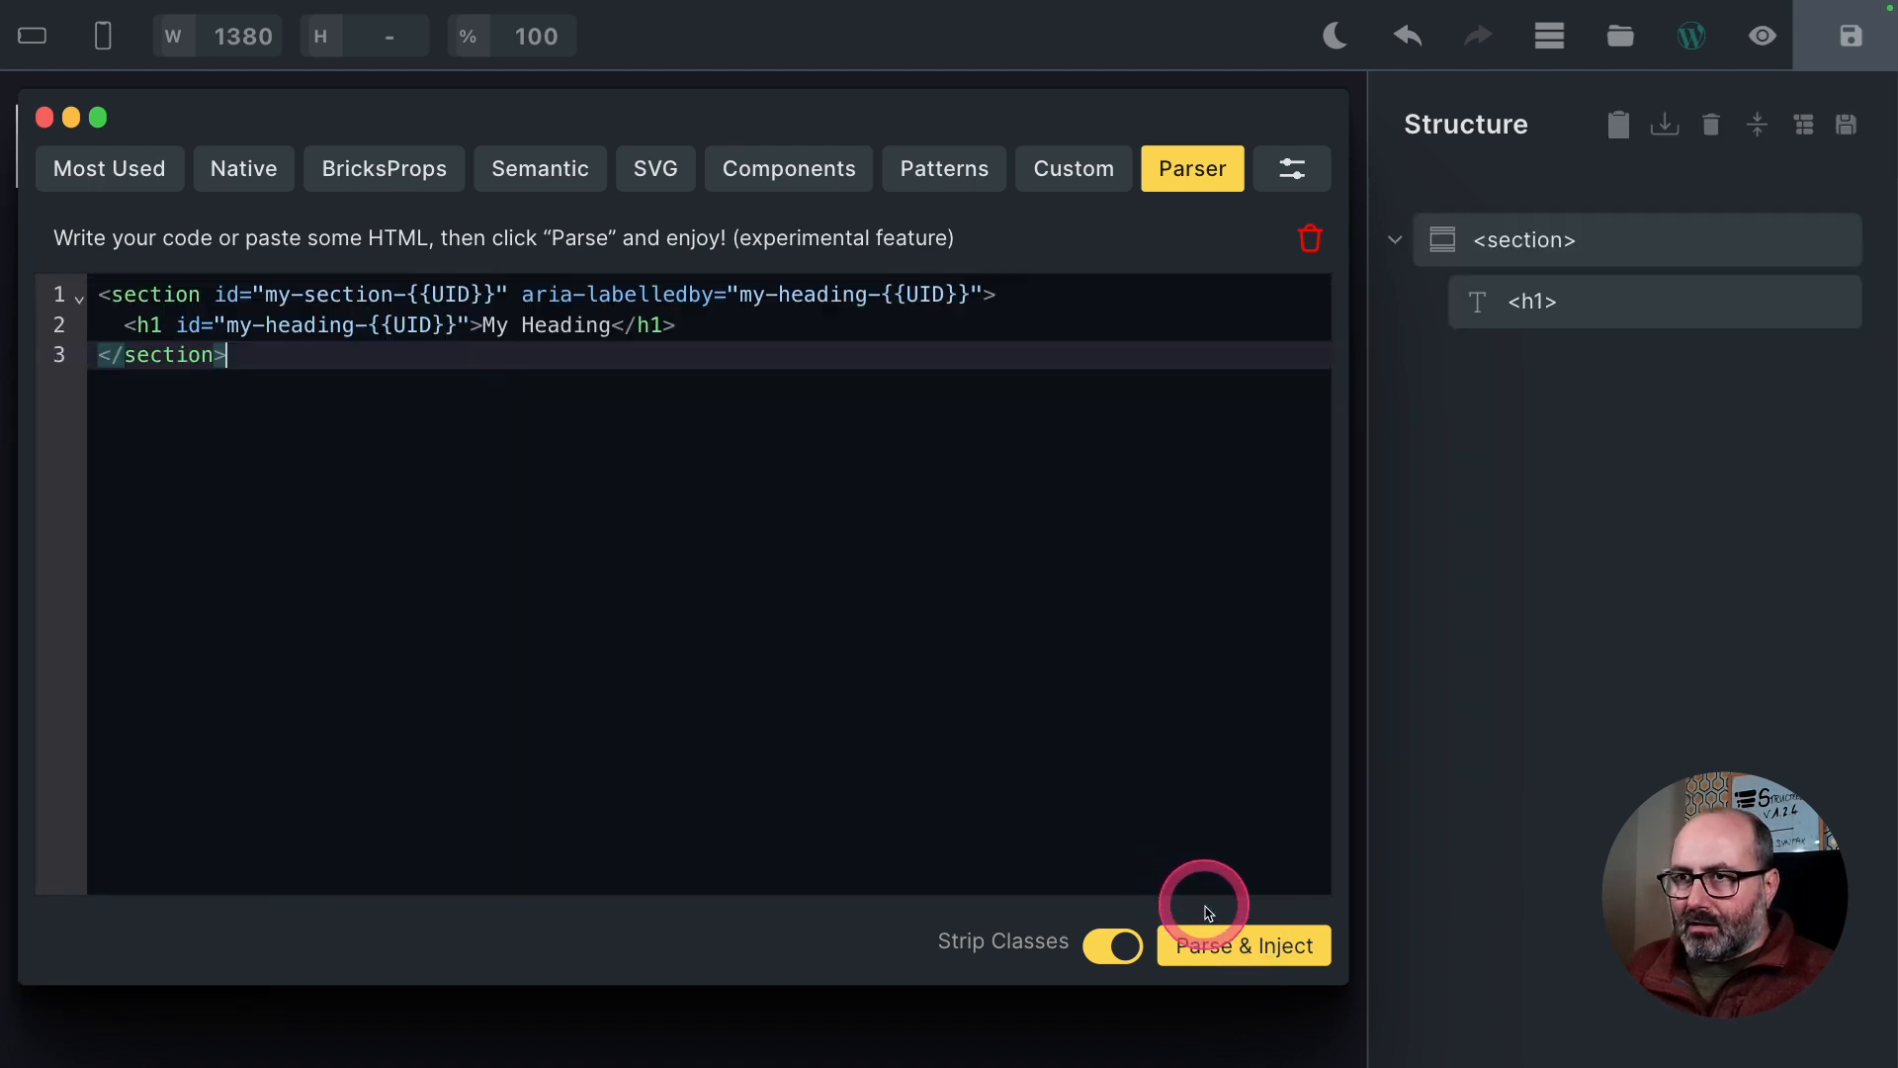
Parse and inject the section markup again until the page has three sections, and close the parser window
left_click(1238, 951)
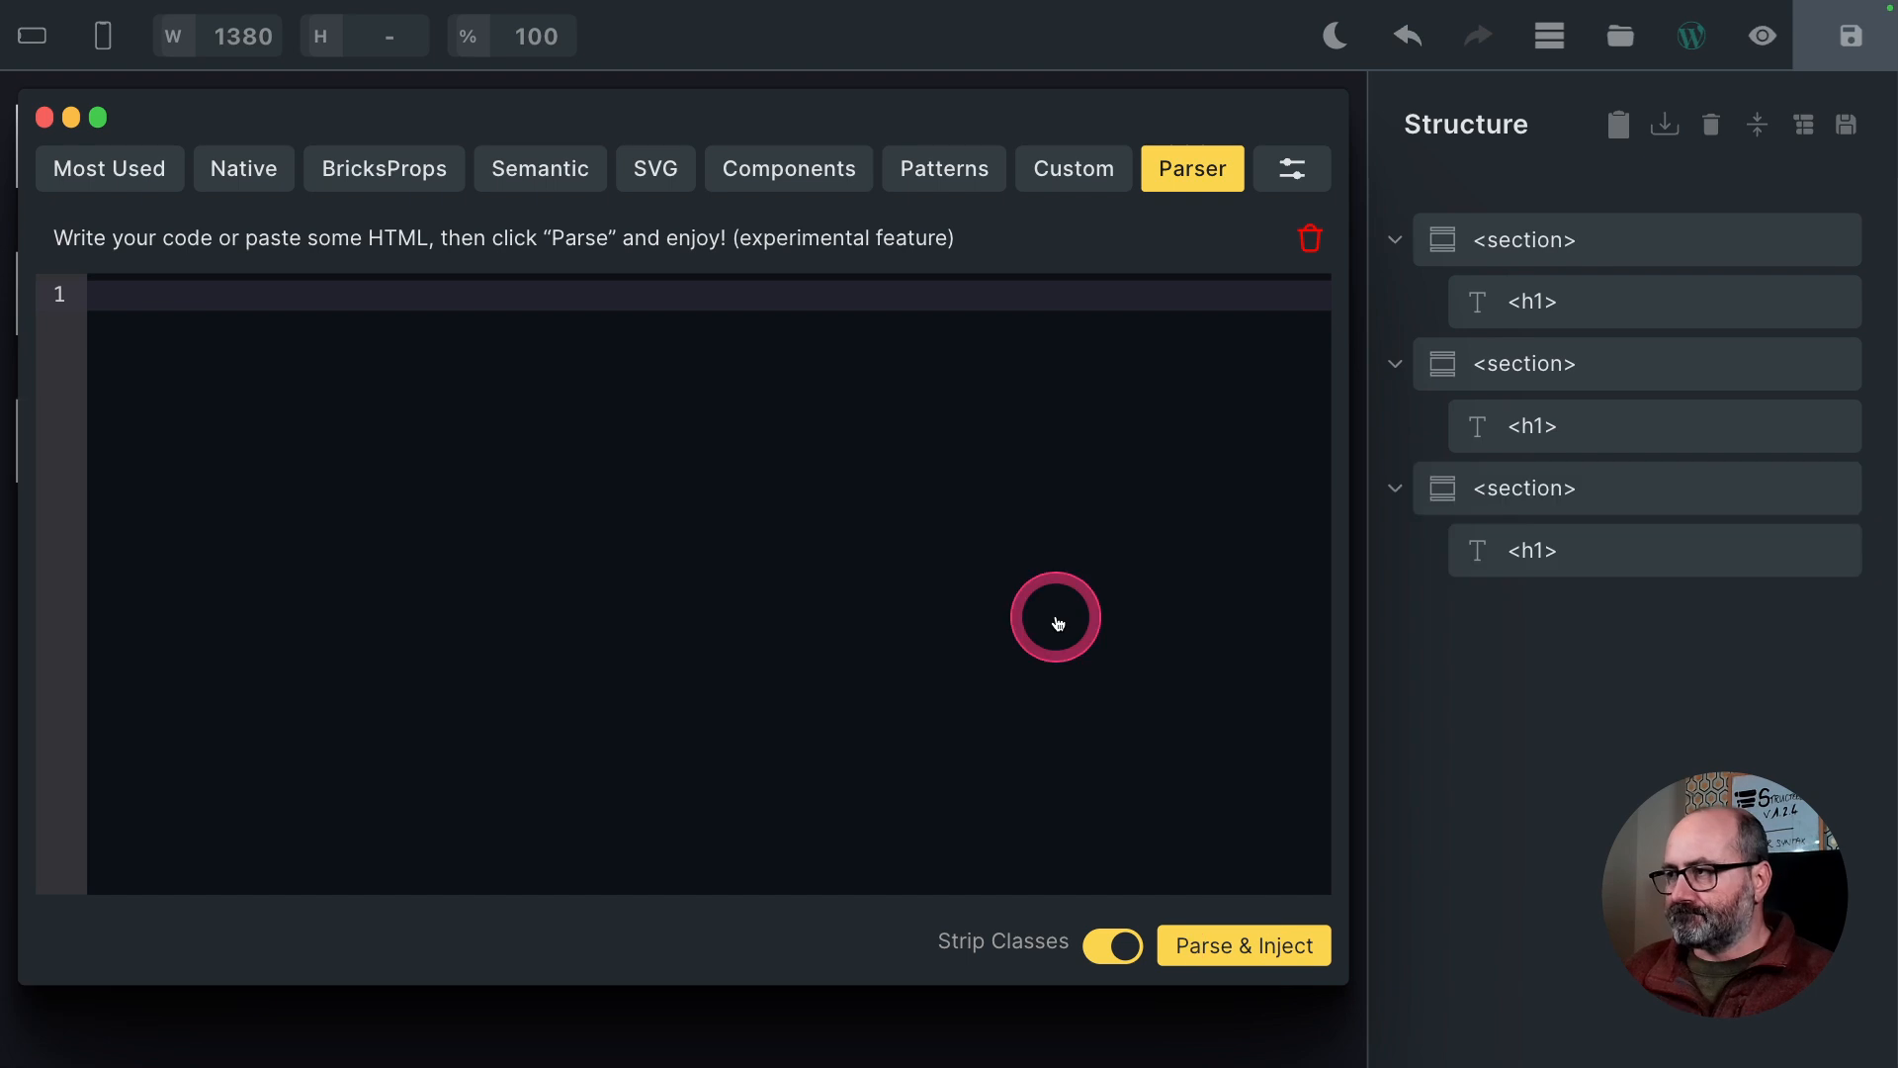
key("Escape")
left_click(322, 241)
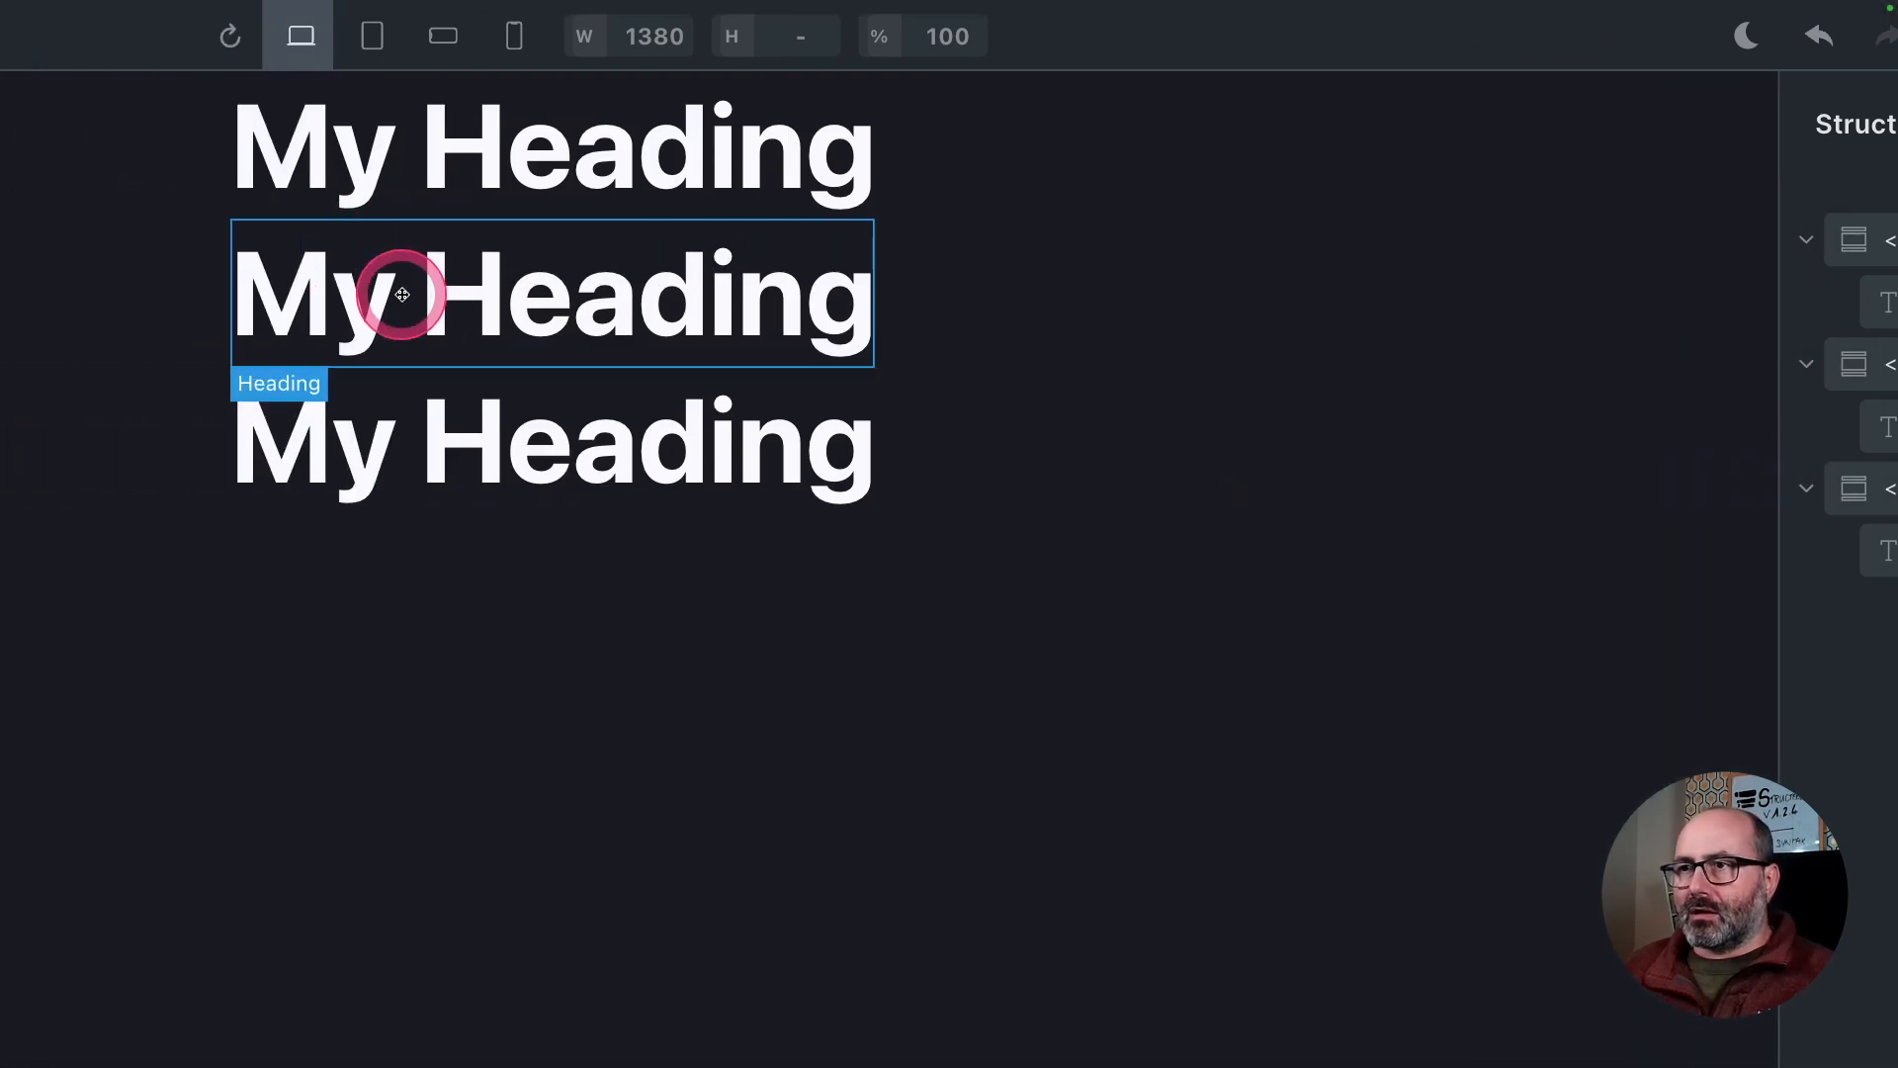
Change the second heading to "My 2nd Heading" and the third to "My 3rd Heading", and reload the front-end page
double_click(400, 293)
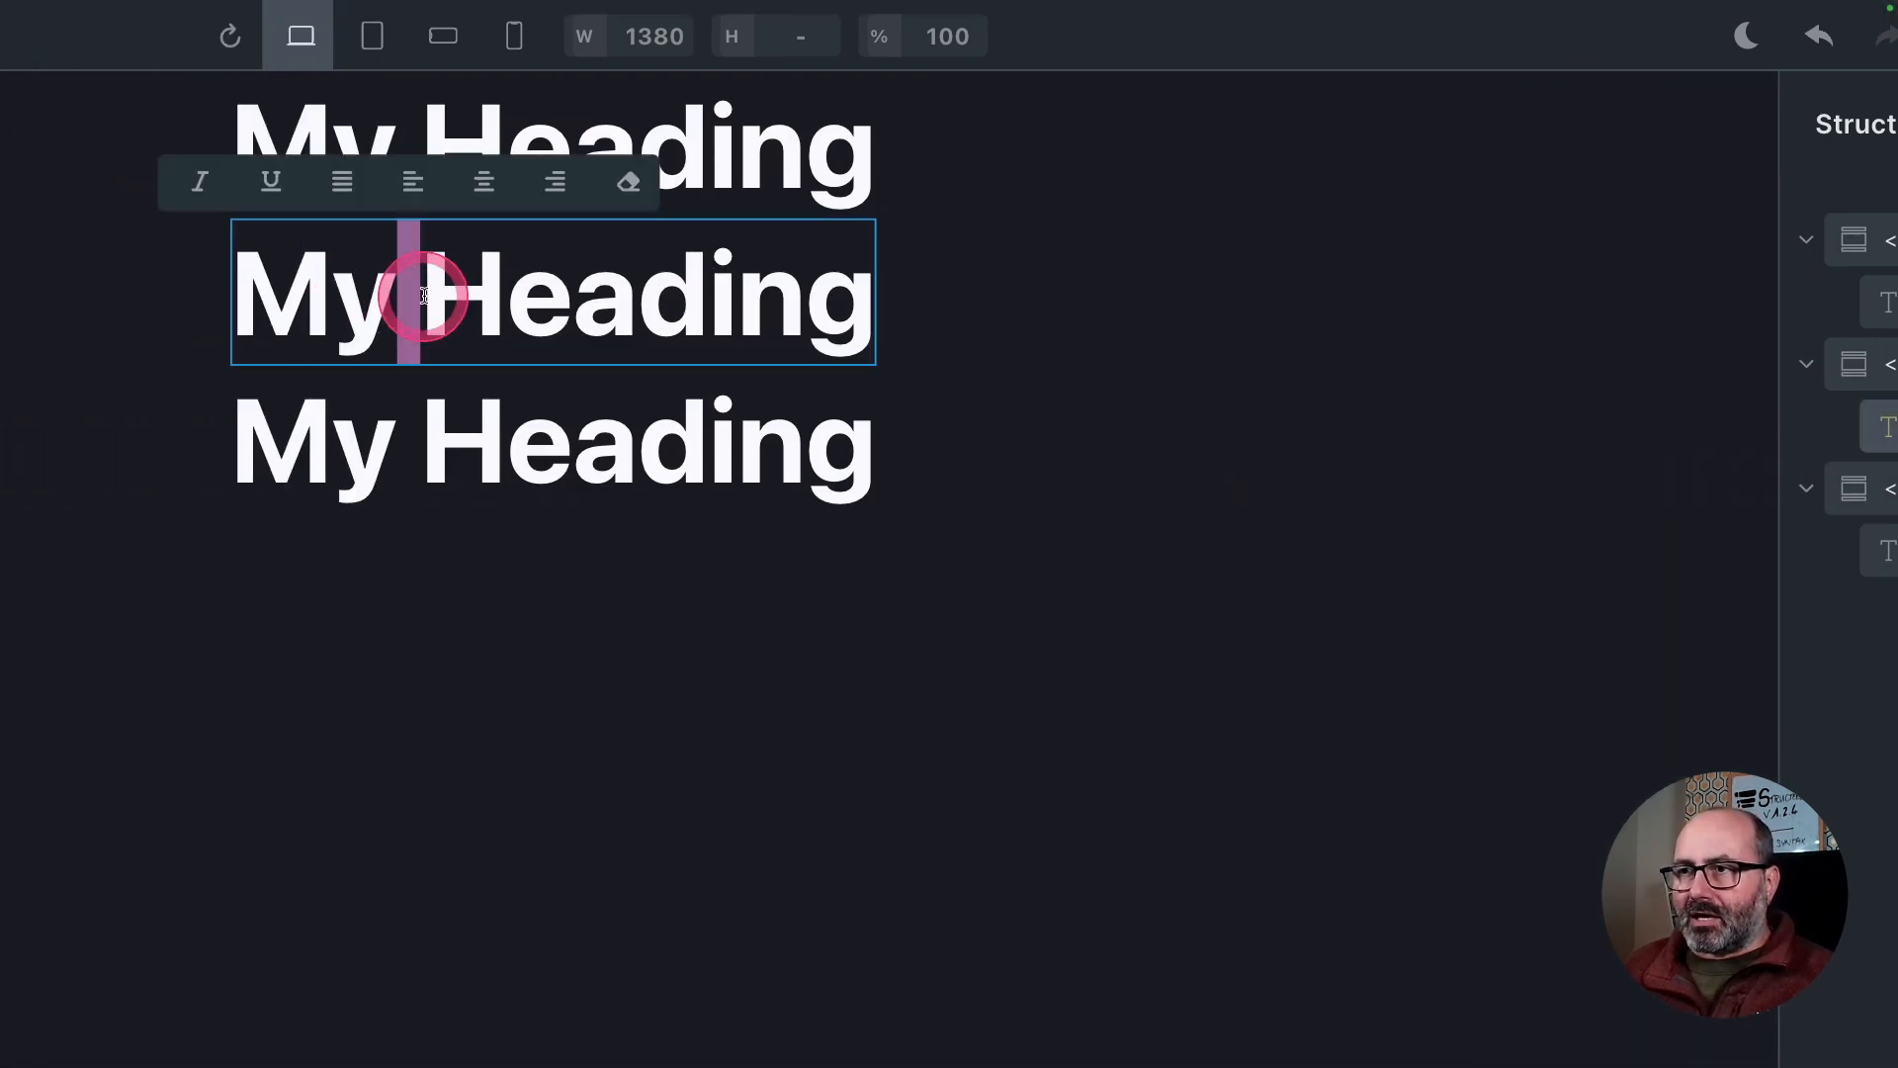
left_click(436, 329)
type("2nd")
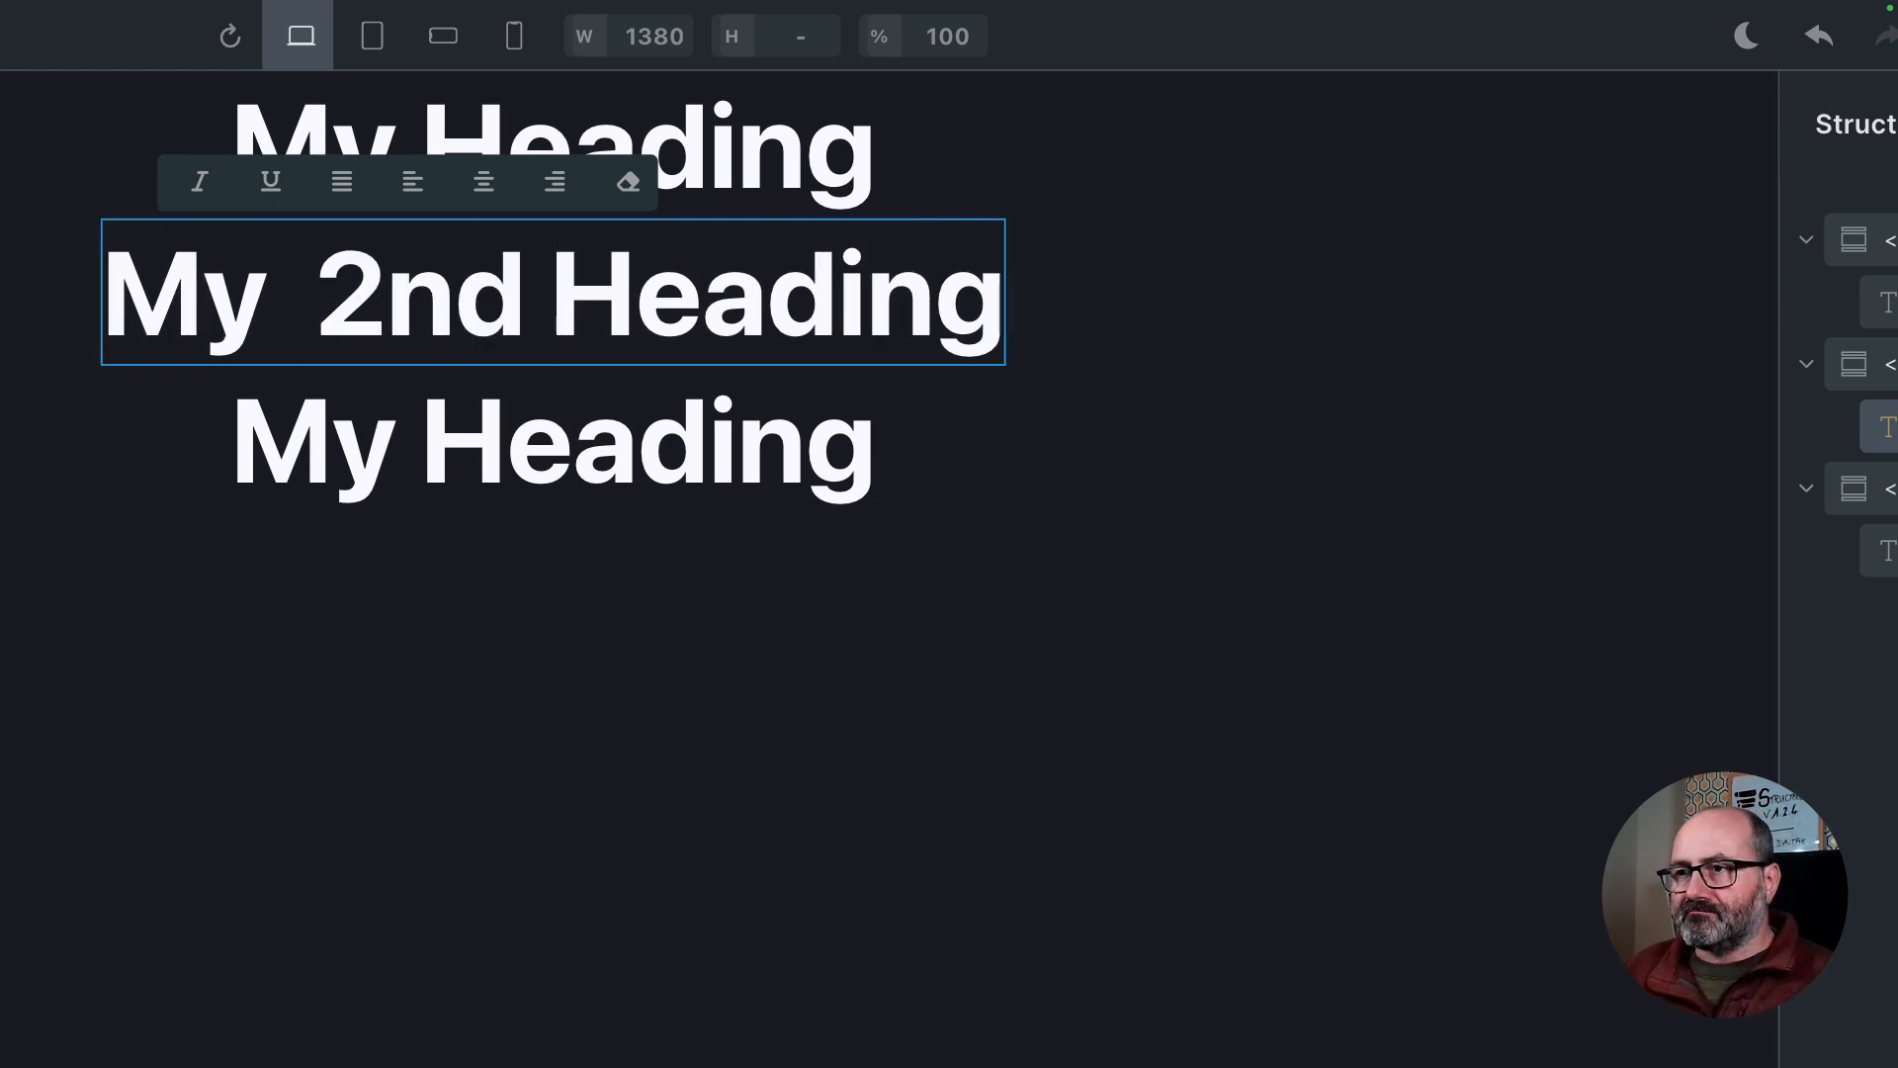
left_click(423, 425)
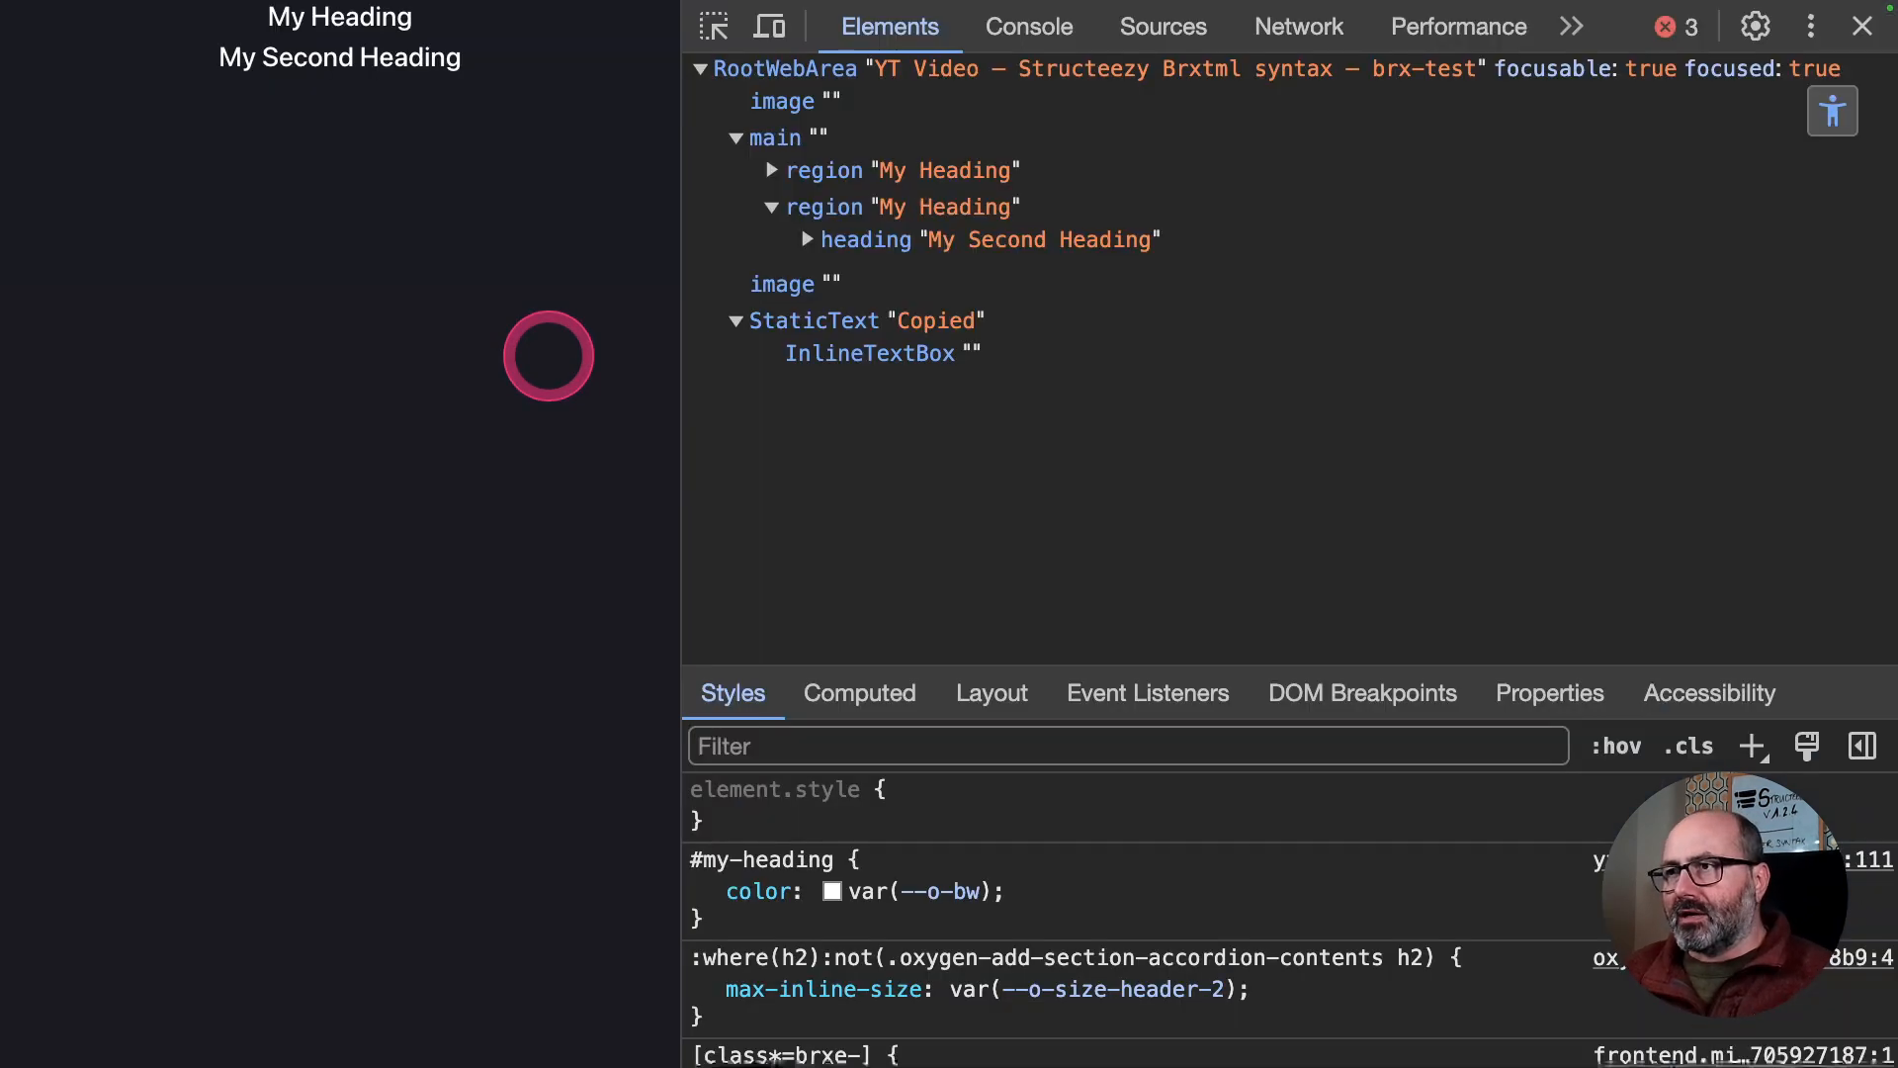
key("super+r")
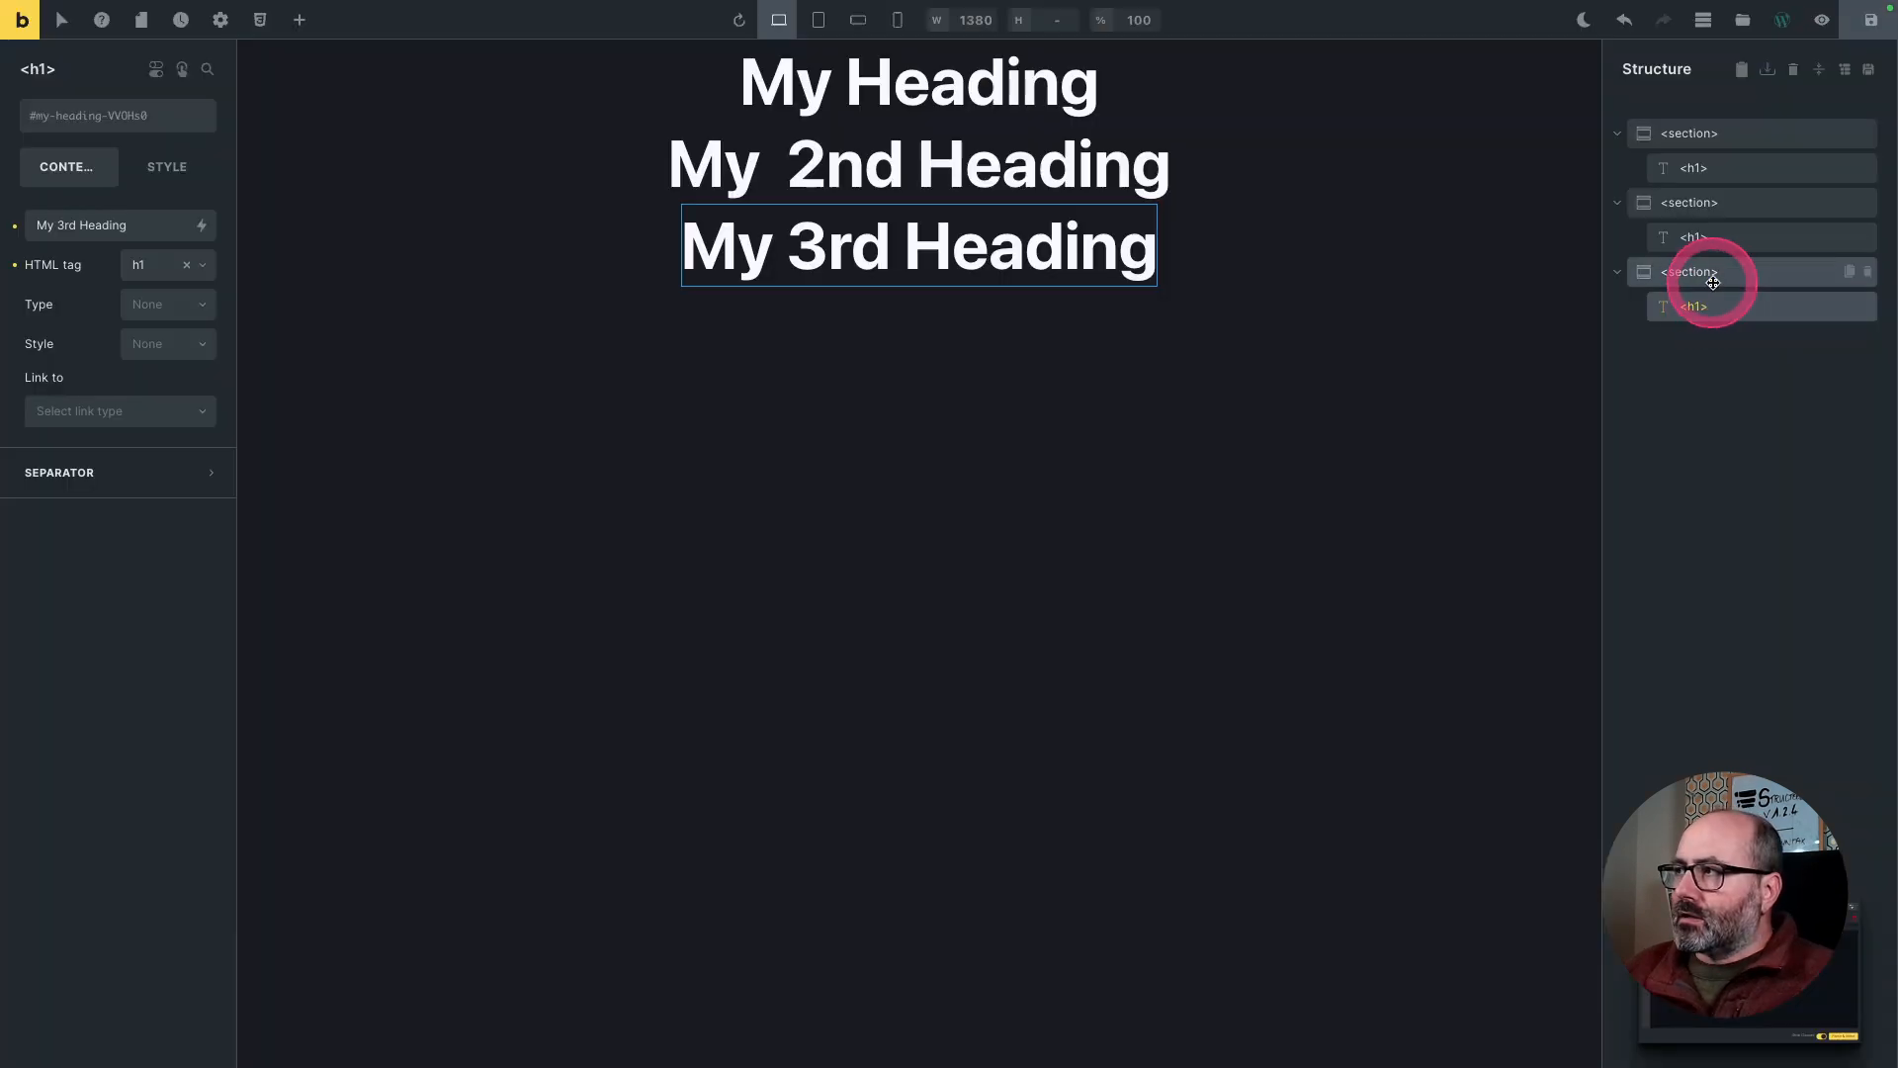
Compare the IDs of the third section and its h1 with the section's aria-labelledby attribute value
left_click(1713, 282)
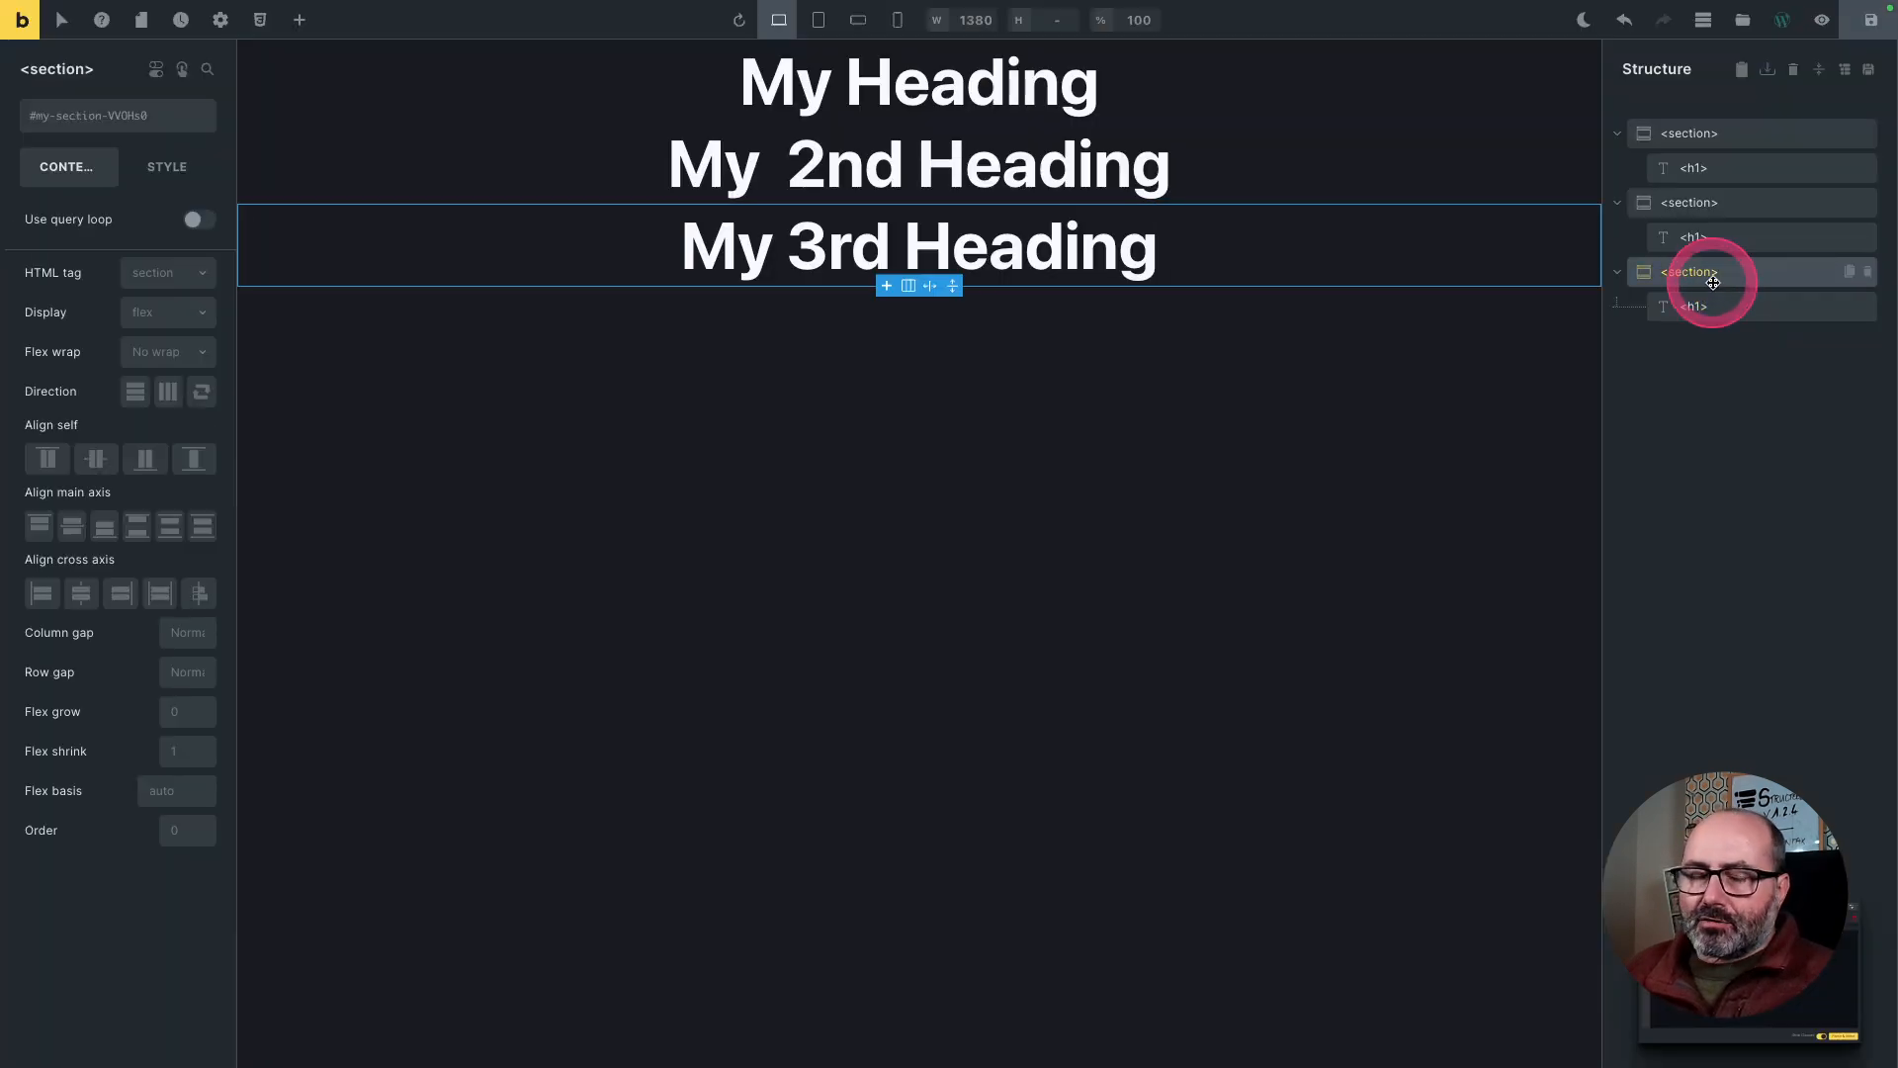
left_click(1713, 283)
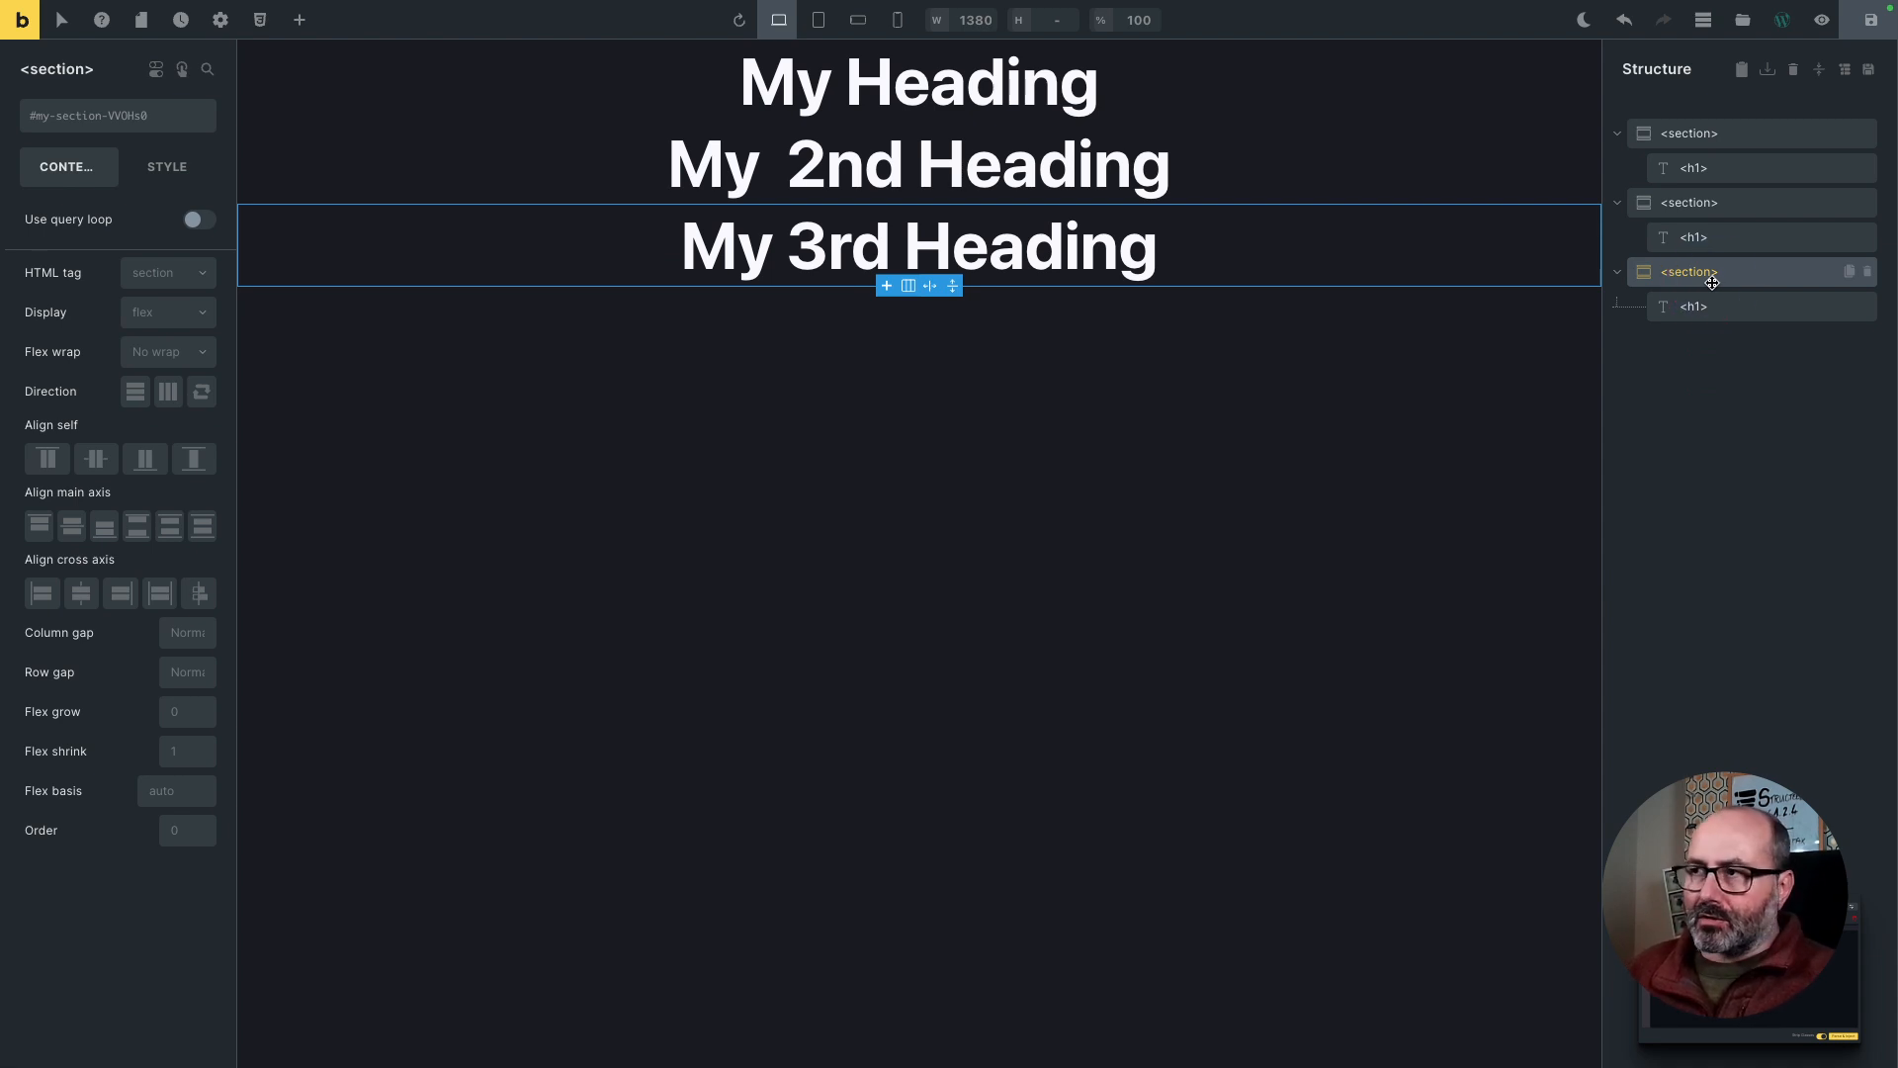
left_click(1715, 304)
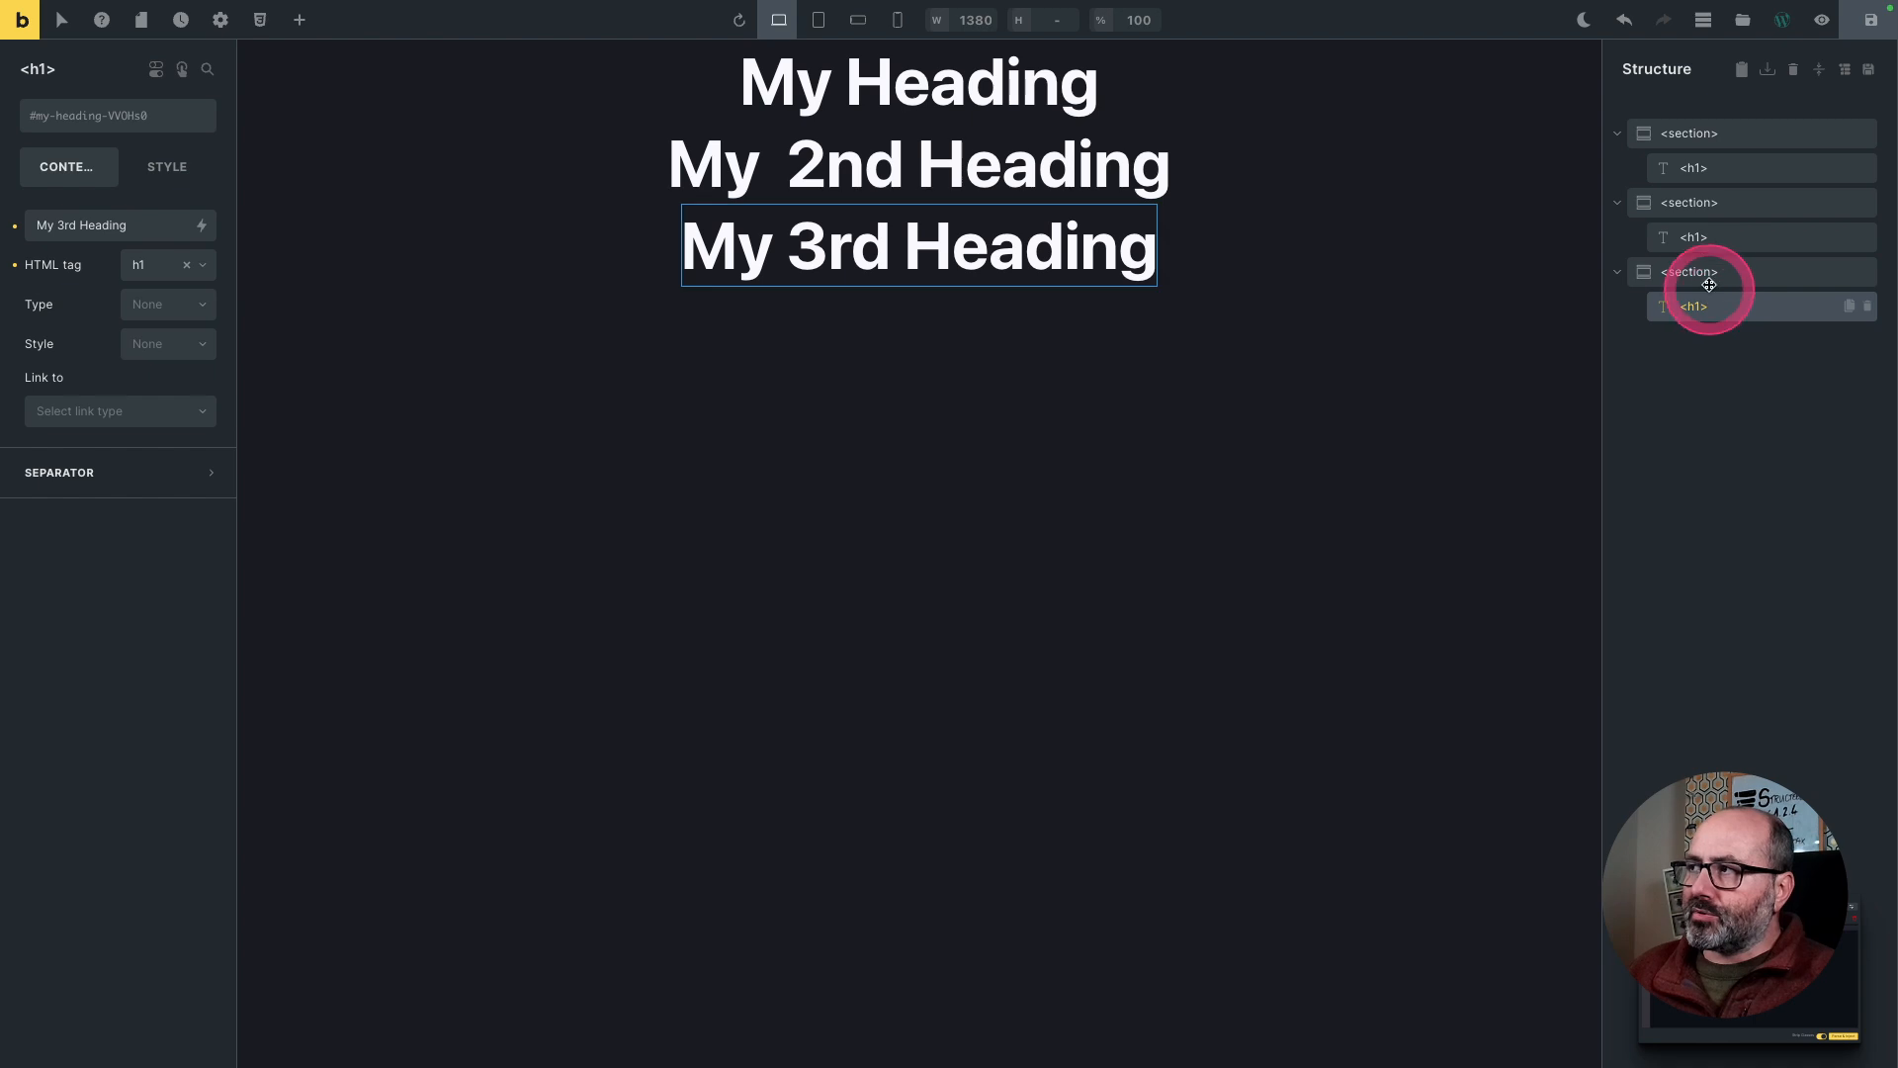
left_click(1711, 271)
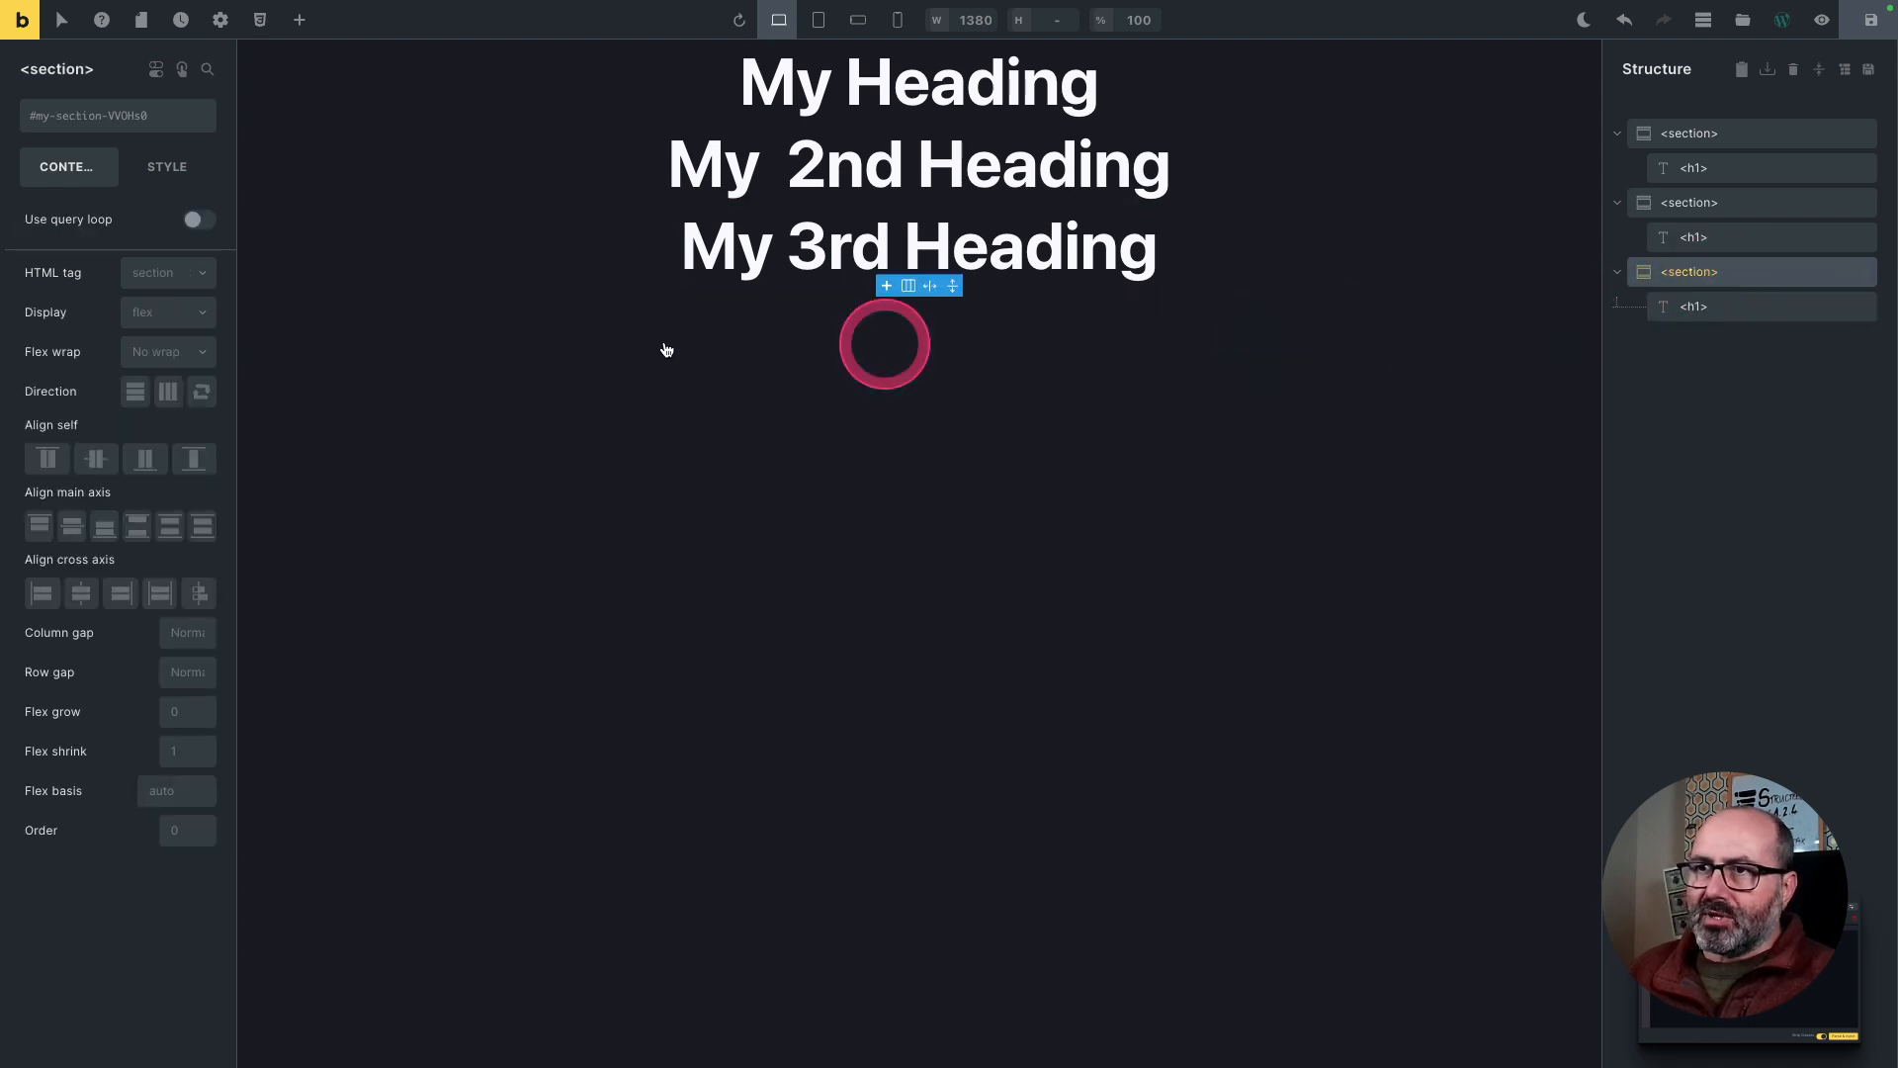
left_click(65, 682)
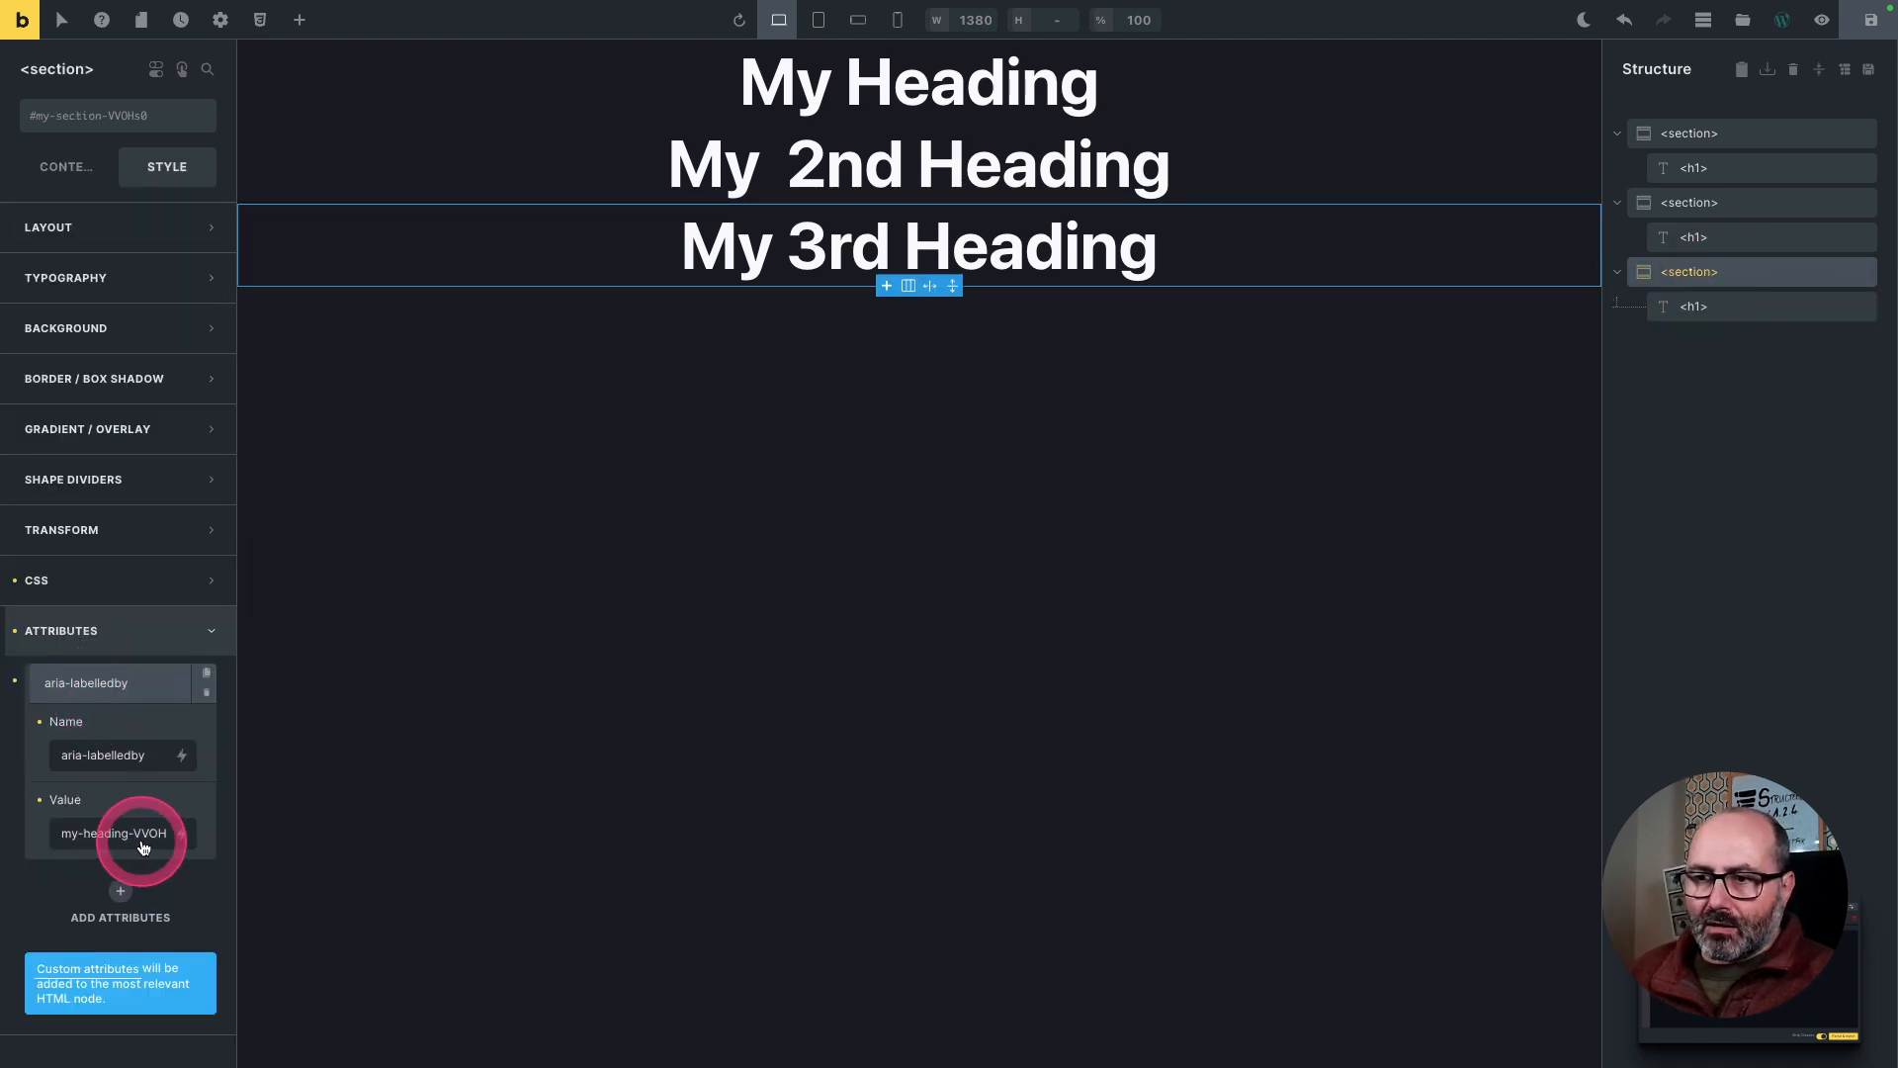